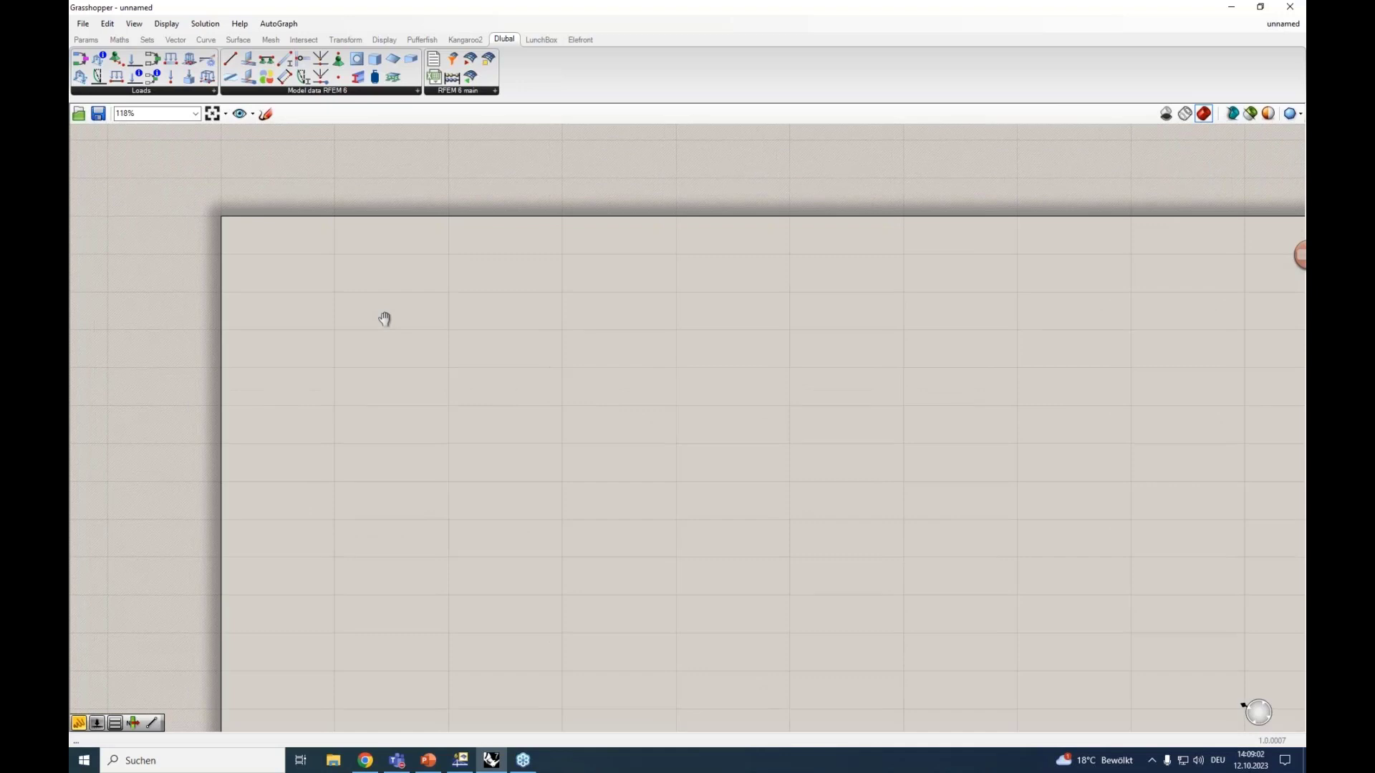
# Place a trial Construct Point component on the empty canvas and delete it again.
pyautogui.click(130, 42)
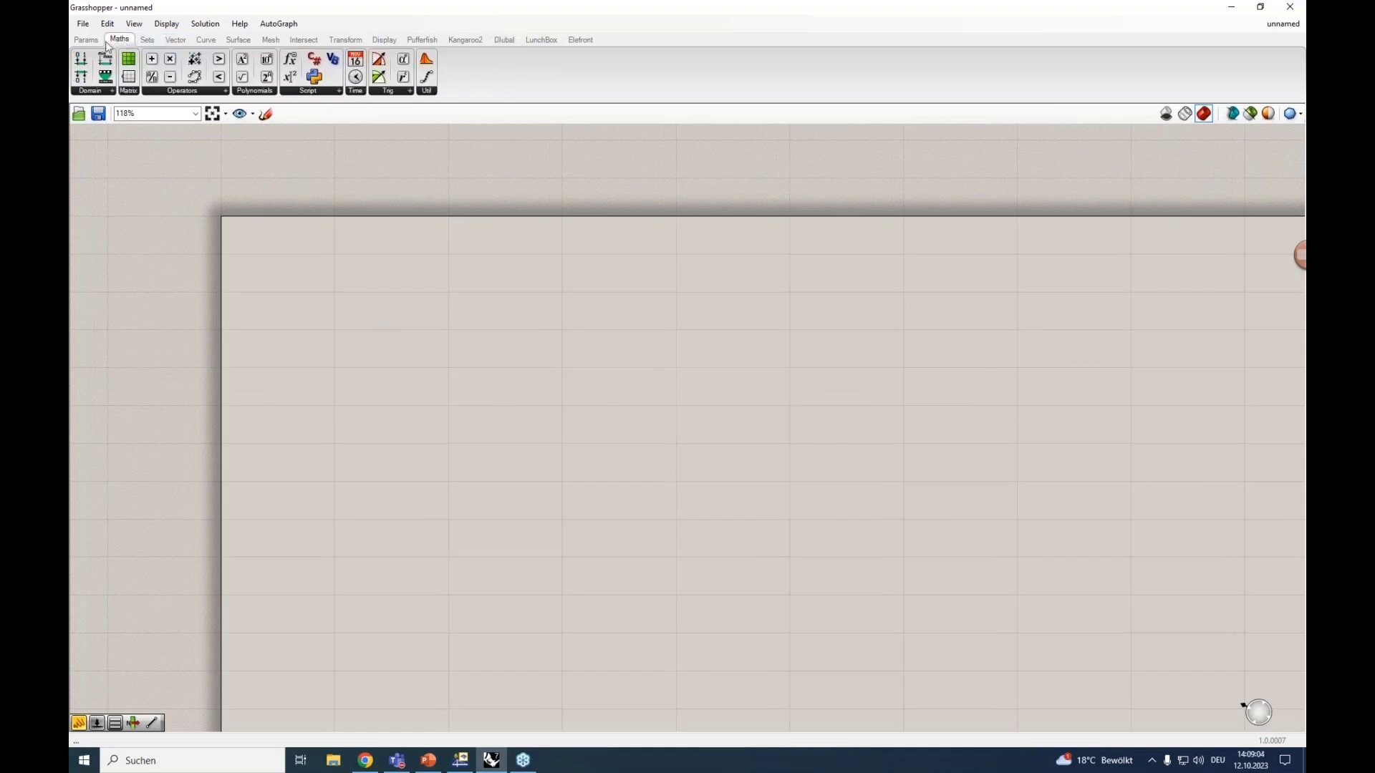
pyautogui.click(147, 40)
pyautogui.click(176, 39)
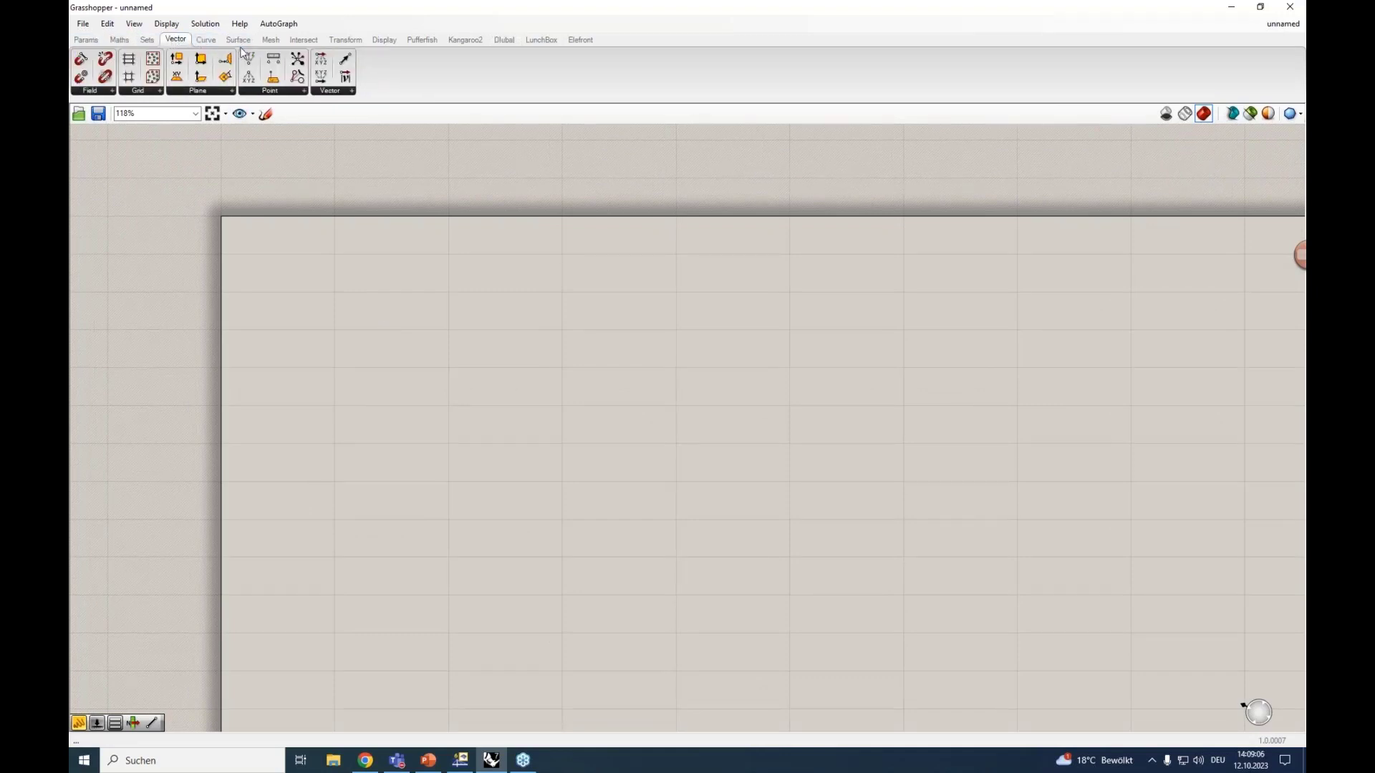
pyautogui.moveTo(249, 62); pyautogui.dragTo(396, 328)
pyautogui.scroll(3, 401, 333)
pyautogui.click(401, 338)
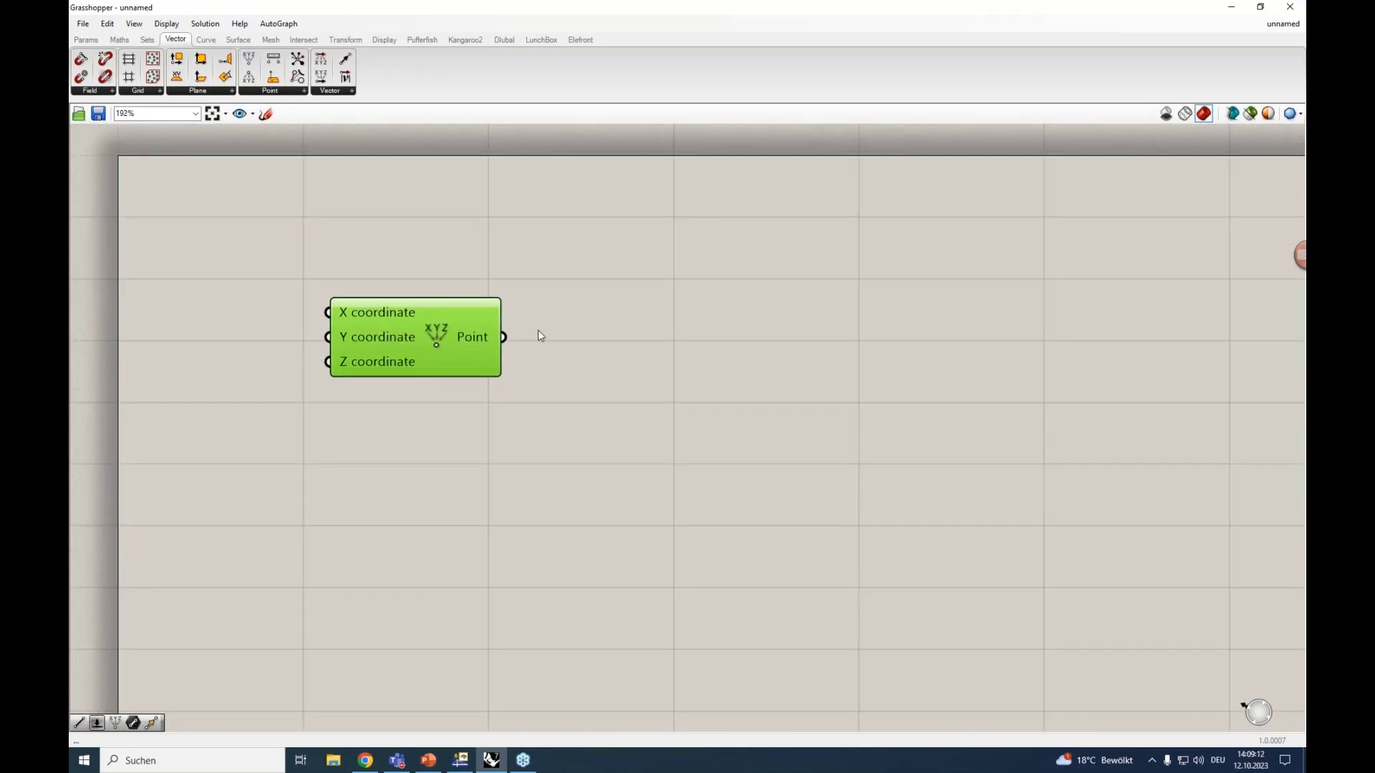
pyautogui.moveTo(505, 339); pyautogui.dragTo(886, 343)
pyautogui.scroll(-2, 694, 355)
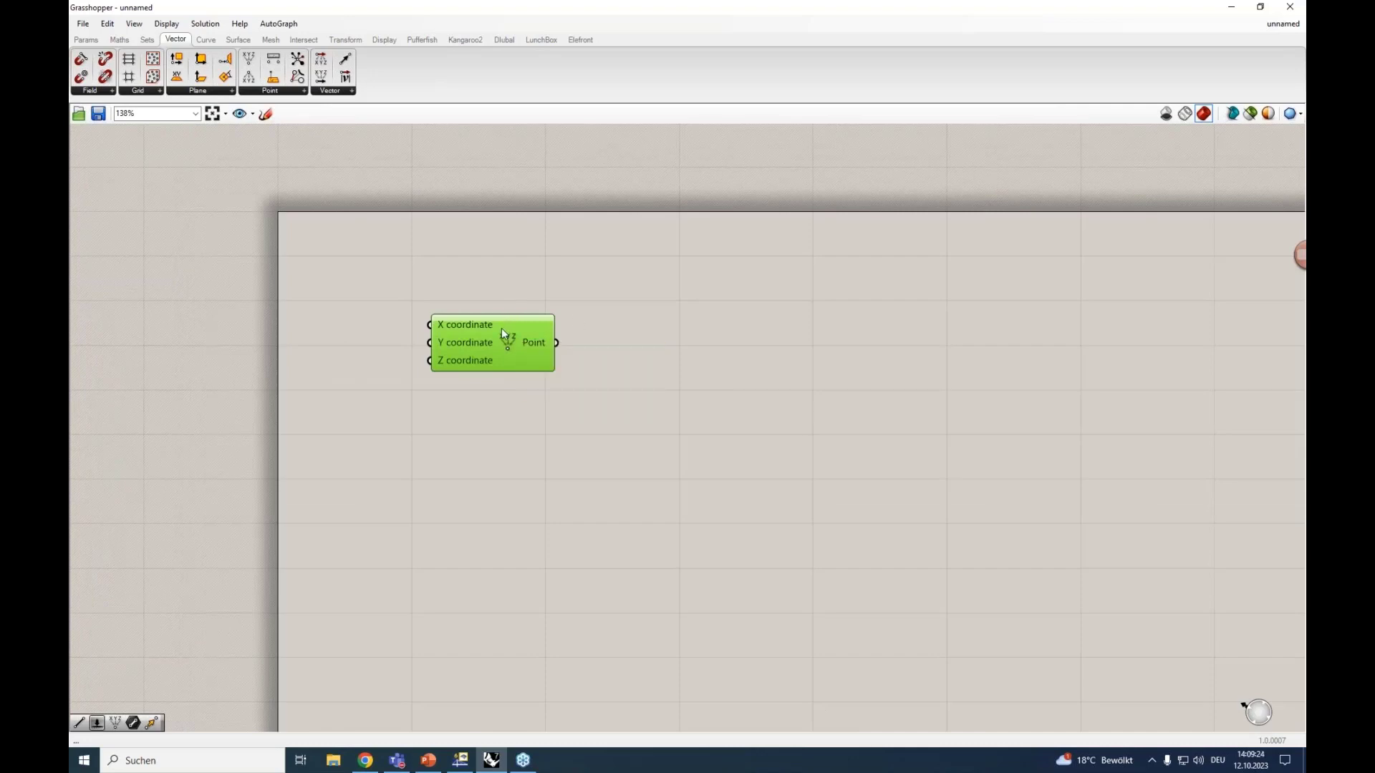
pyautogui.press('Delete')
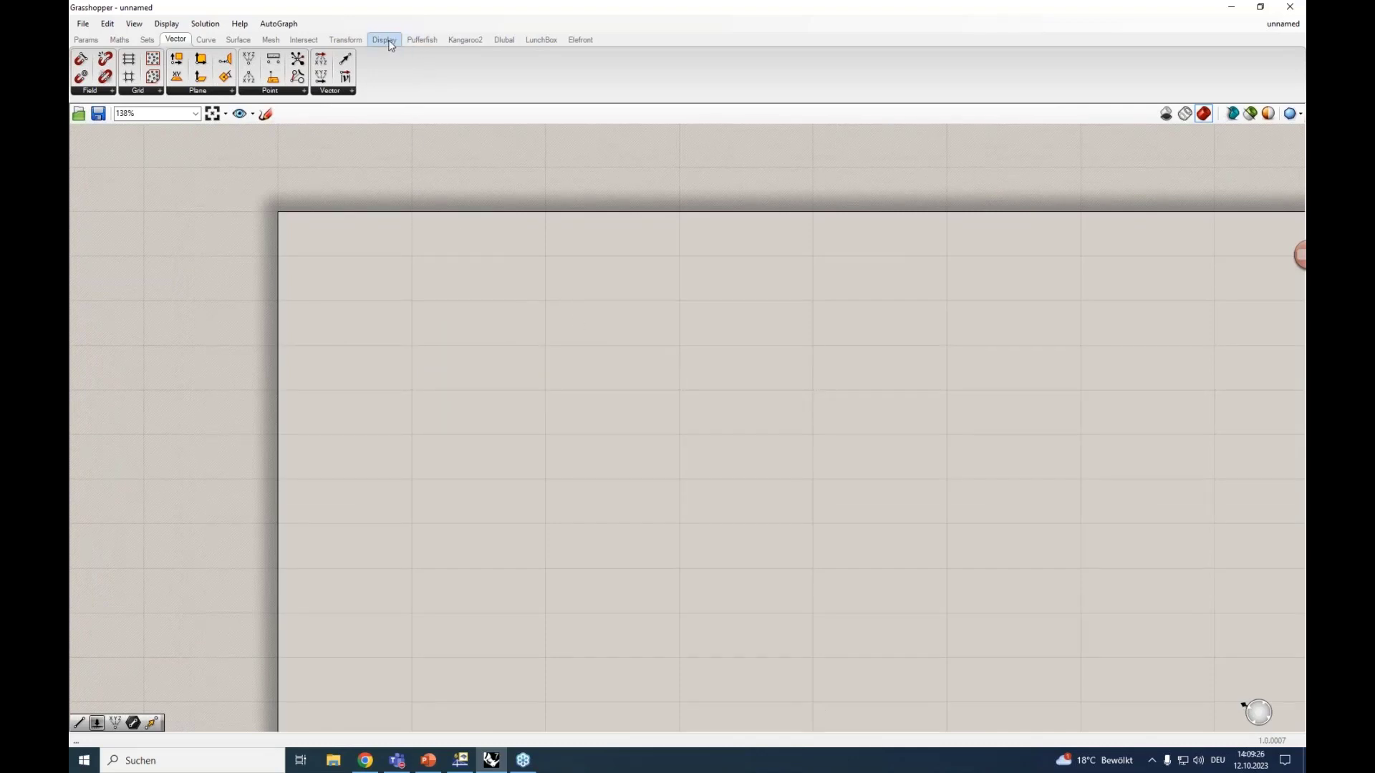
# Examine the Dlubal components available for RFEM 6 model data, loads and the main RFEM 6 functions.
pyautogui.click(512, 42)
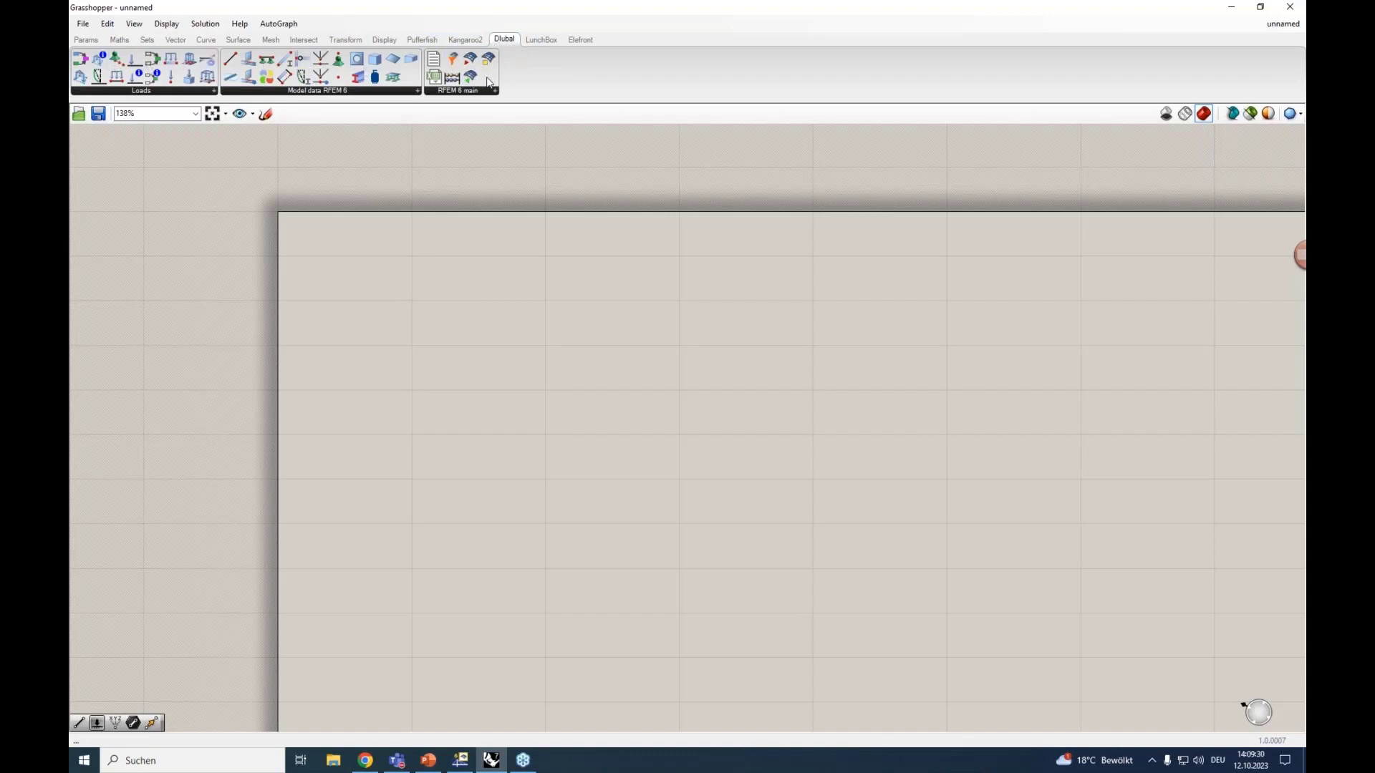
pyautogui.click(332, 91)
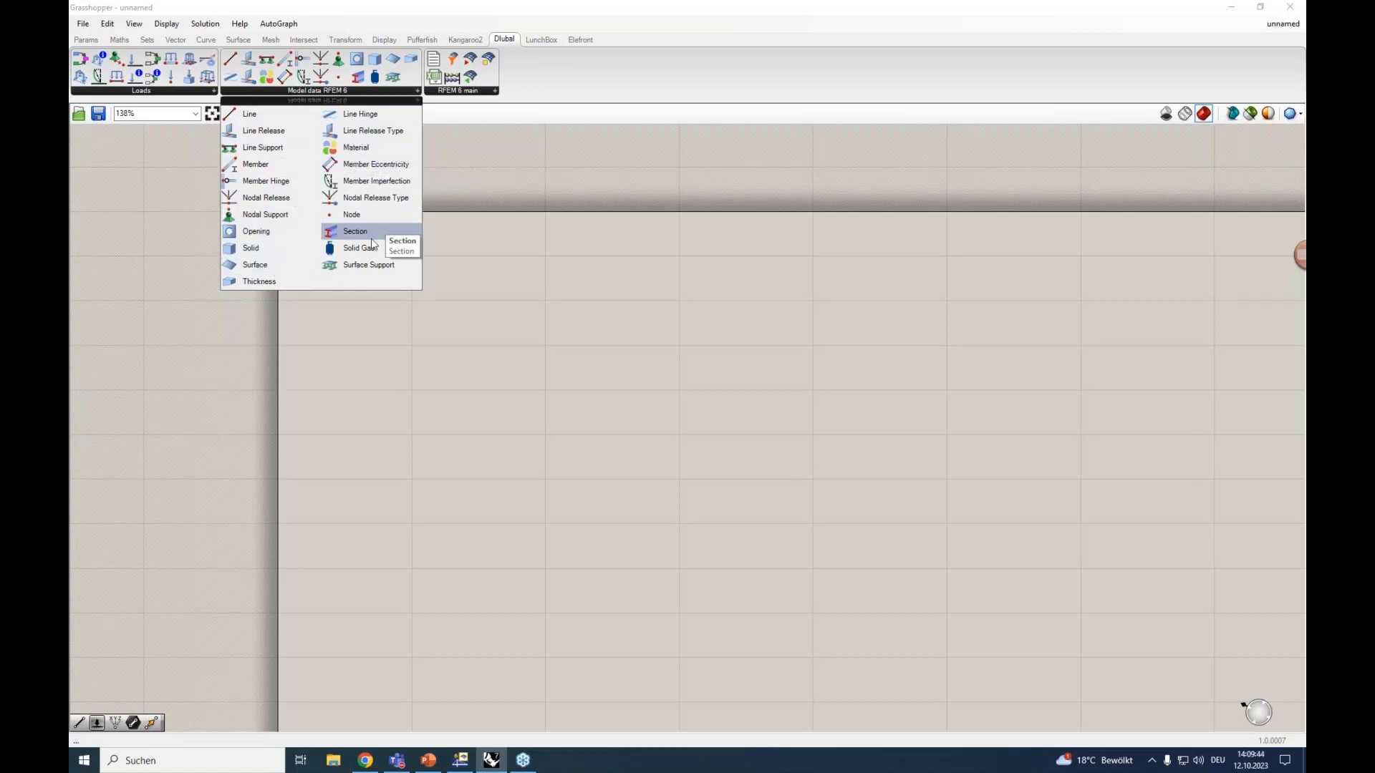
pyautogui.click(192, 91)
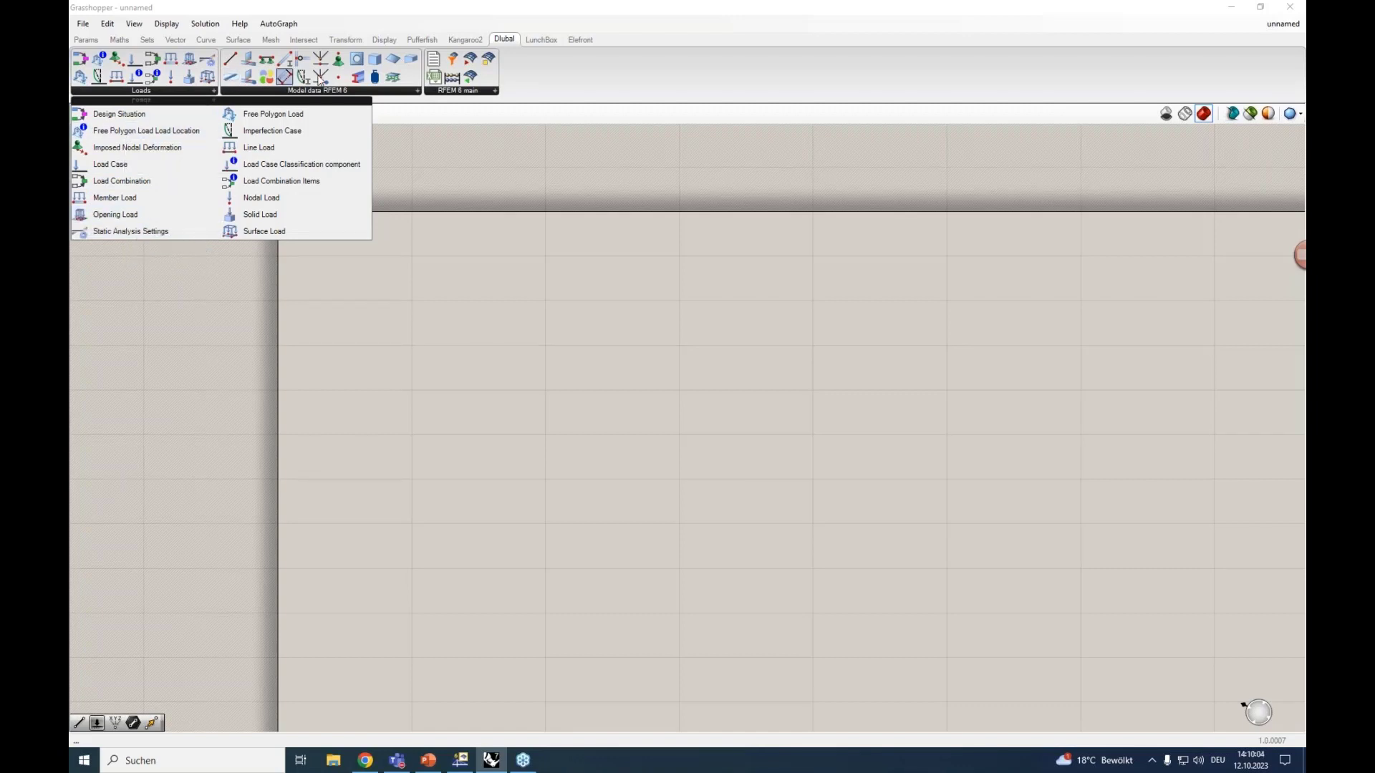
pyautogui.click(436, 90)
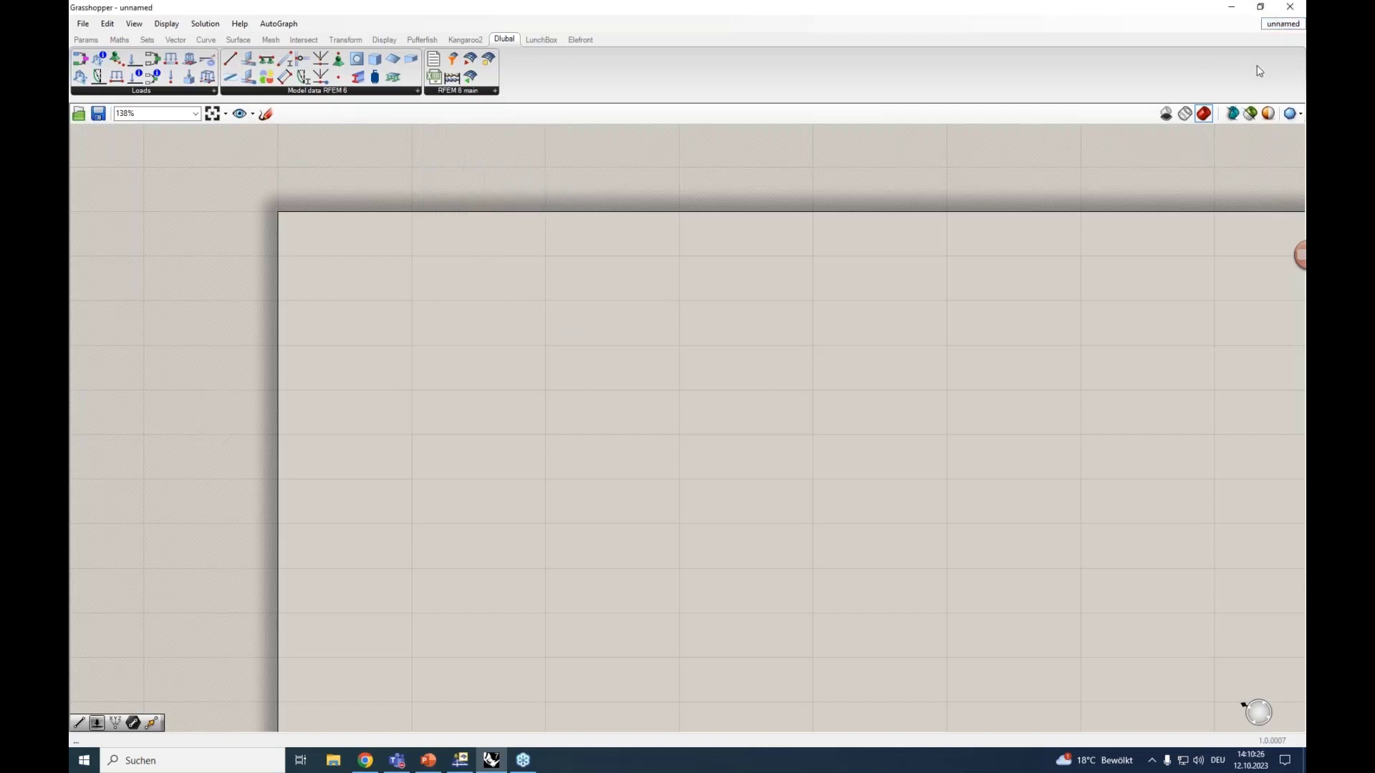
# Switch to the "Introduction to RFEM 6 Interface with Grasshopper" document and examine its groups from GH Geometry through Final Export.
pyautogui.click(1282, 24)
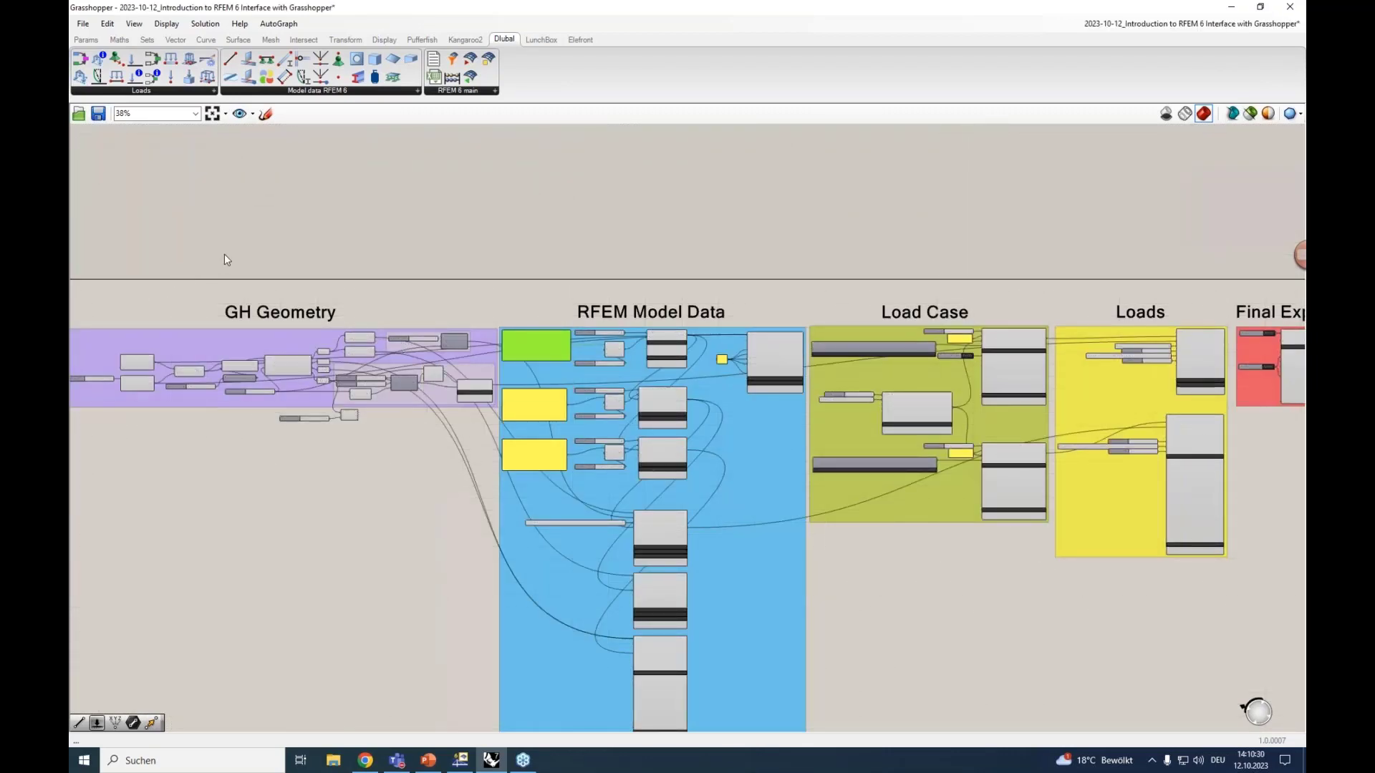
pyautogui.moveTo(230, 251); pyautogui.dragTo(435, 237, button='right')
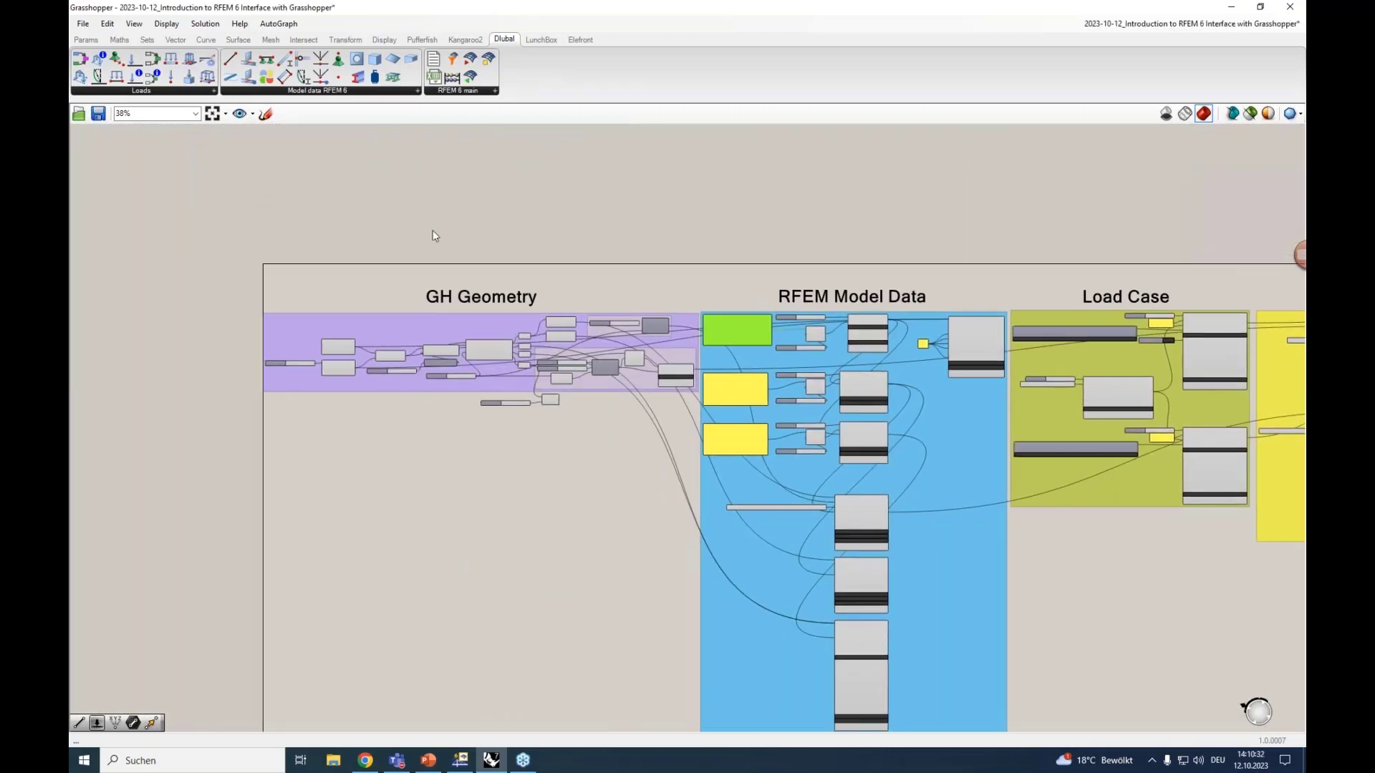
pyautogui.scroll(4, 436, 303)
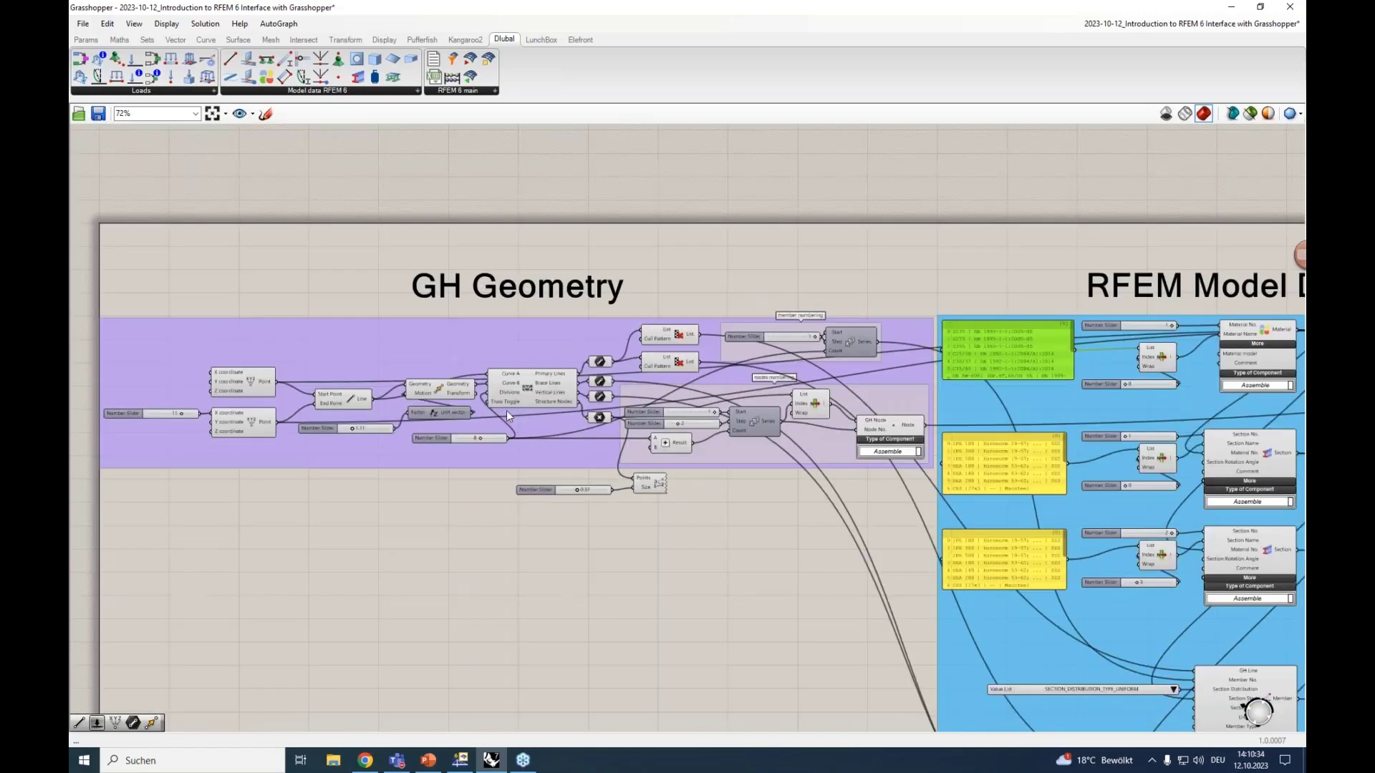
pyautogui.moveTo(732, 289); pyautogui.dragTo(552, 252, button='right')
pyautogui.moveTo(712, 250); pyautogui.dragTo(342, 244, button='right')
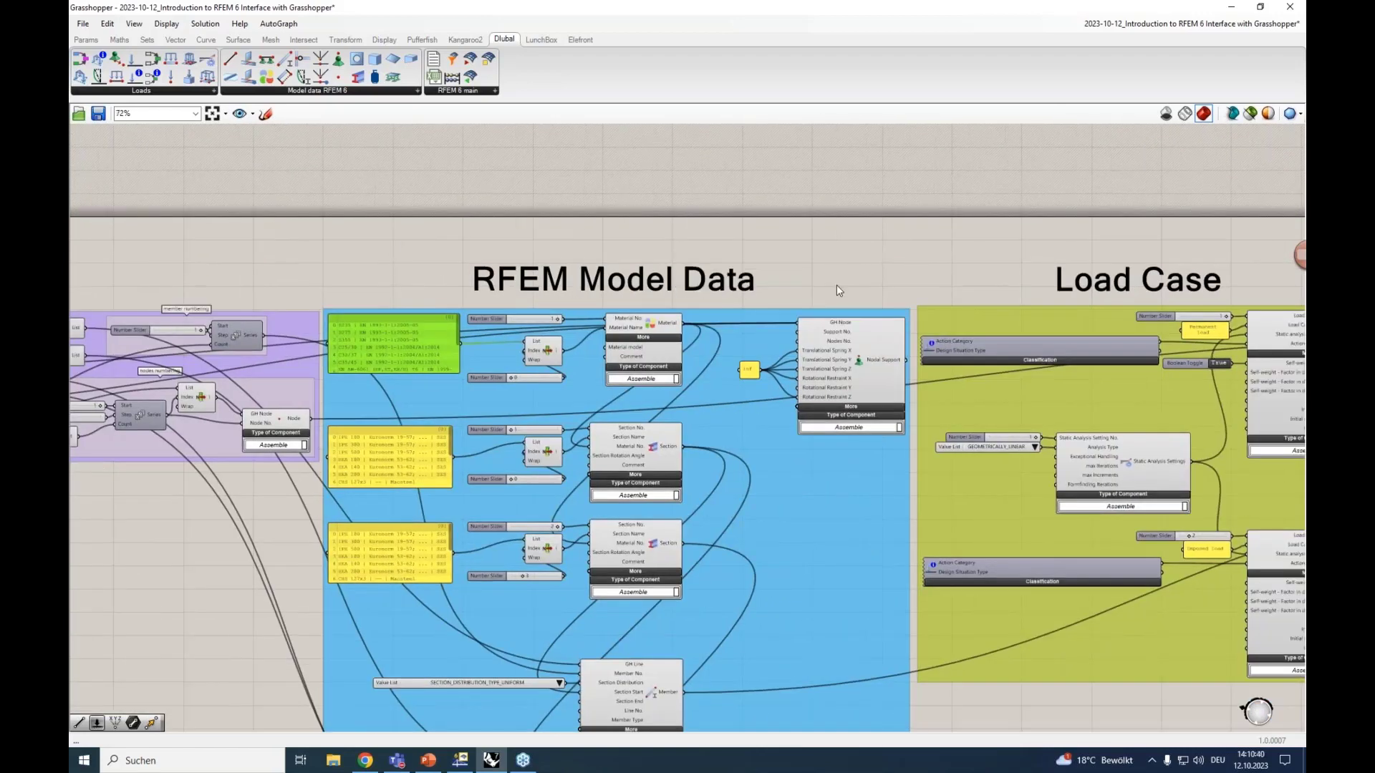
pyautogui.moveTo(836, 285); pyautogui.dragTo(635, 224, button='right')
pyautogui.moveTo(848, 246); pyautogui.dragTo(758, 240, button='right')
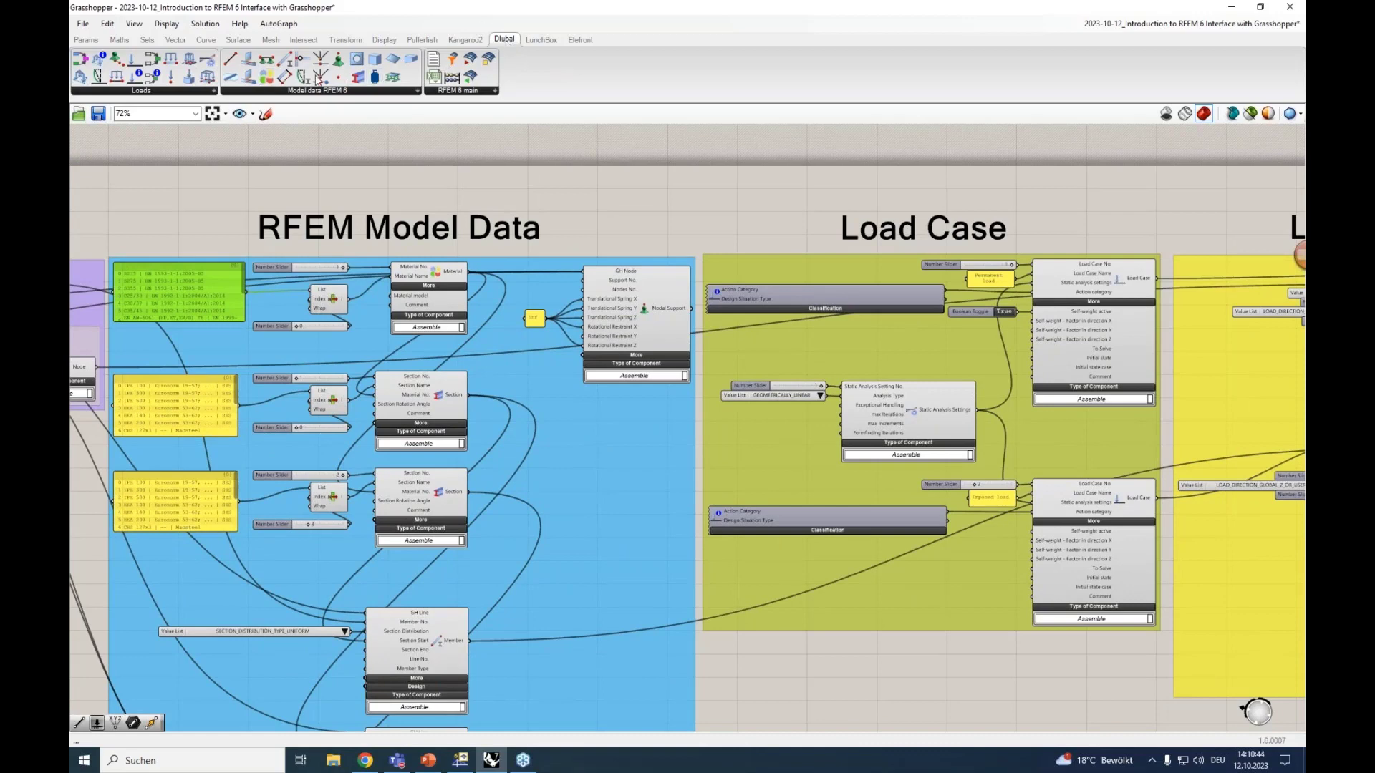
pyautogui.scroll(-2, 759, 212)
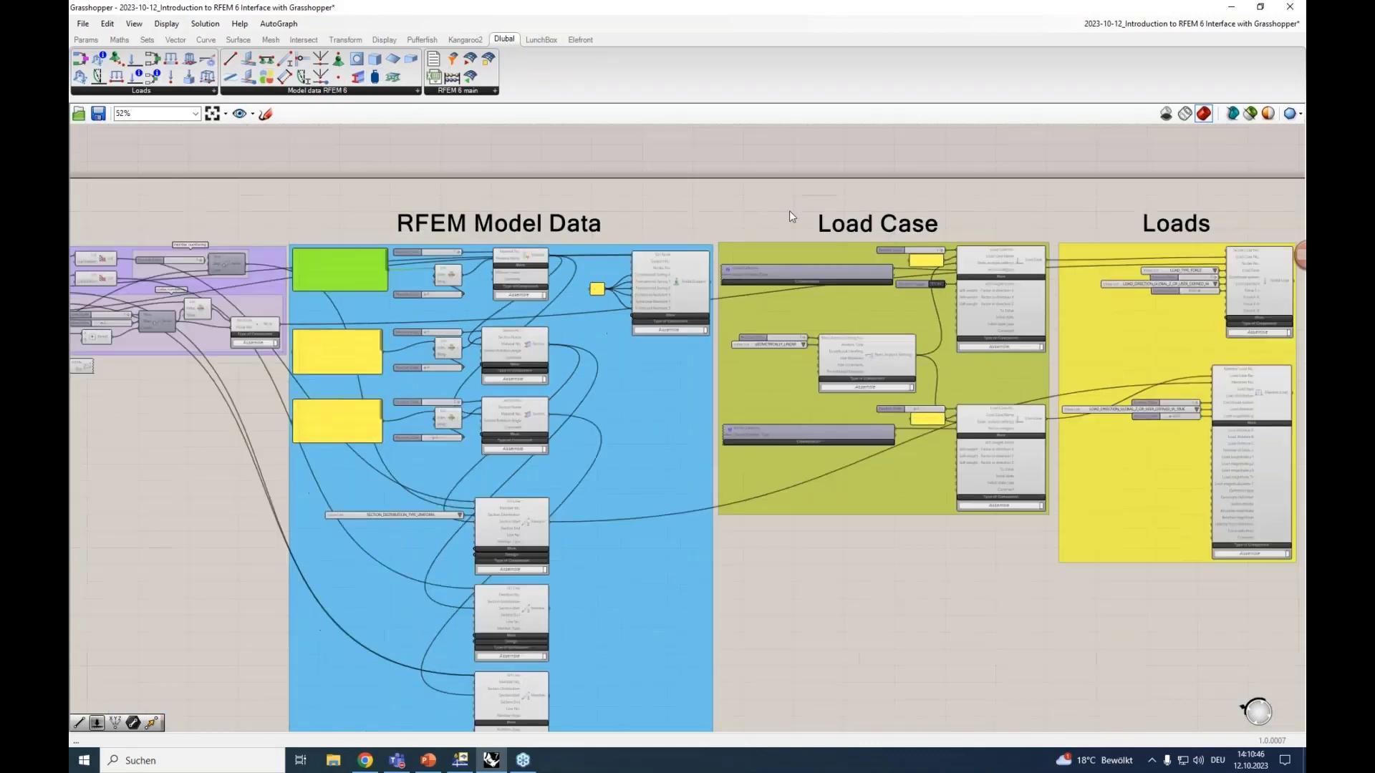
pyautogui.moveTo(789, 211); pyautogui.dragTo(322, 224, button='right')
pyautogui.scroll(4, 754, 218)
pyautogui.scroll(-1, 803, 250)
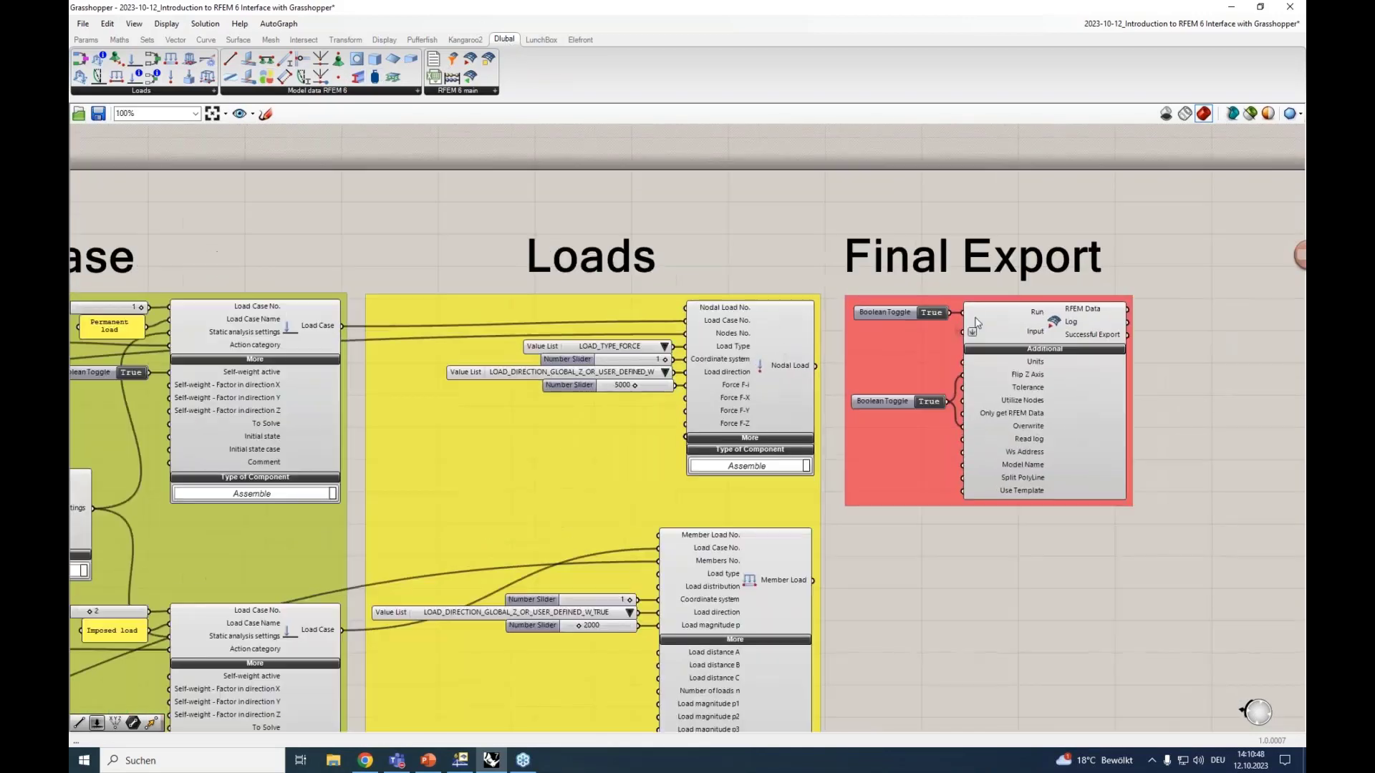
pyautogui.scroll(-1, 749, 243)
pyautogui.scroll(-1, 732, 237)
# Examine the components inside the RFEM Model Data, Load Case and Loads groups up to Final Export.
pyautogui.moveTo(732, 236); pyautogui.dragTo(1023, 240, button='right')
pyautogui.scroll(3, 348, 281)
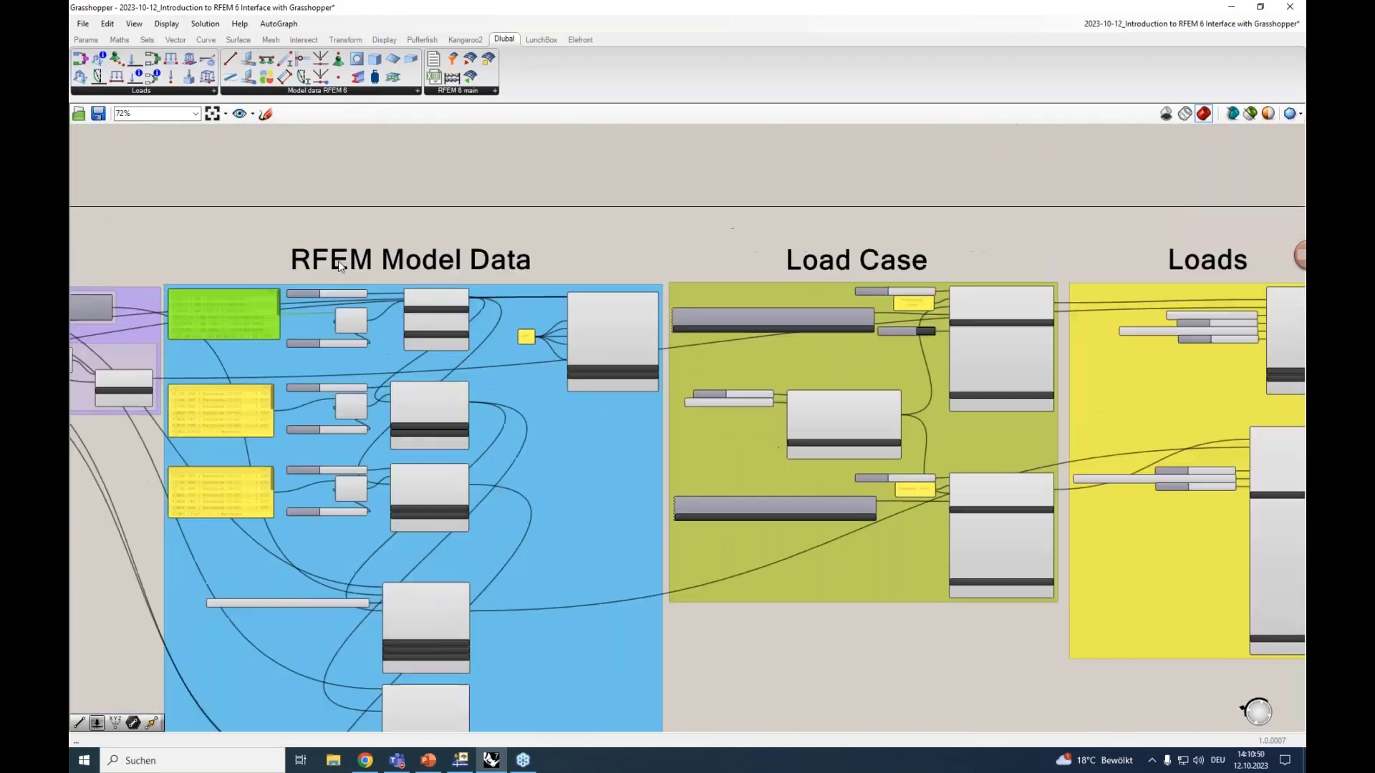
pyautogui.moveTo(422, 280); pyautogui.dragTo(701, 205, button='right')
pyautogui.scroll(1, 701, 204)
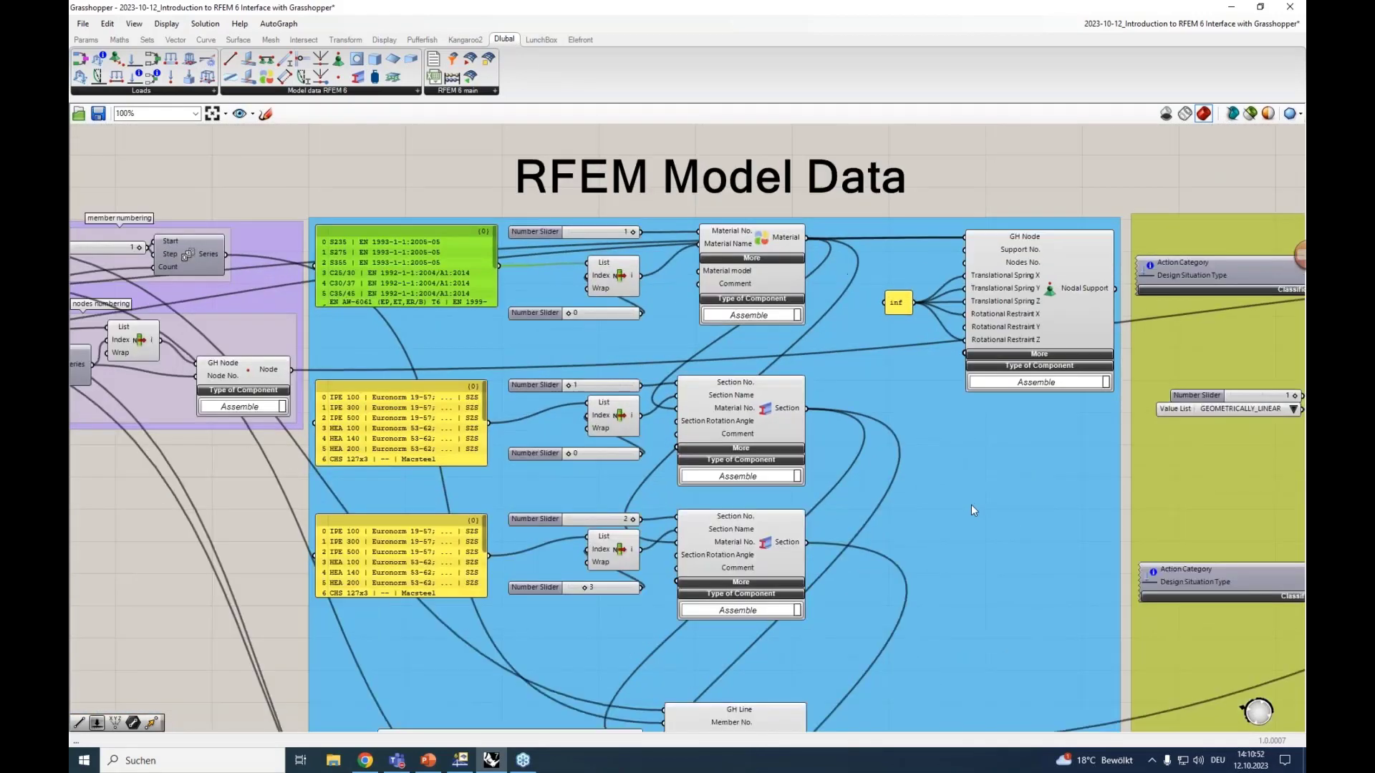
pyautogui.moveTo(971, 504); pyautogui.dragTo(805, 185, button='right')
pyautogui.scroll(-1, 612, 471)
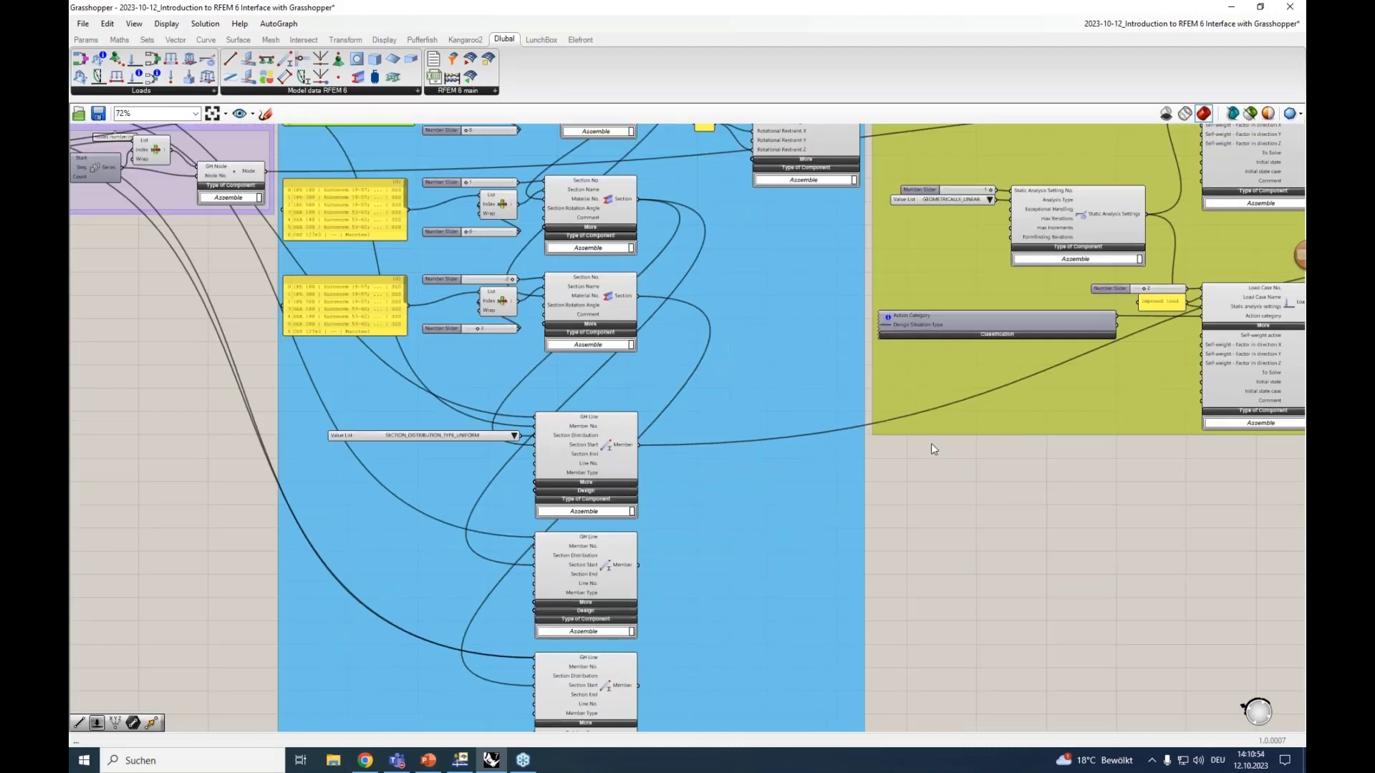
pyautogui.moveTo(918, 469); pyautogui.dragTo(796, 698, button='right')
pyautogui.scroll(2, 732, 338)
pyautogui.moveTo(677, 202); pyautogui.dragTo(577, 200, button='right')
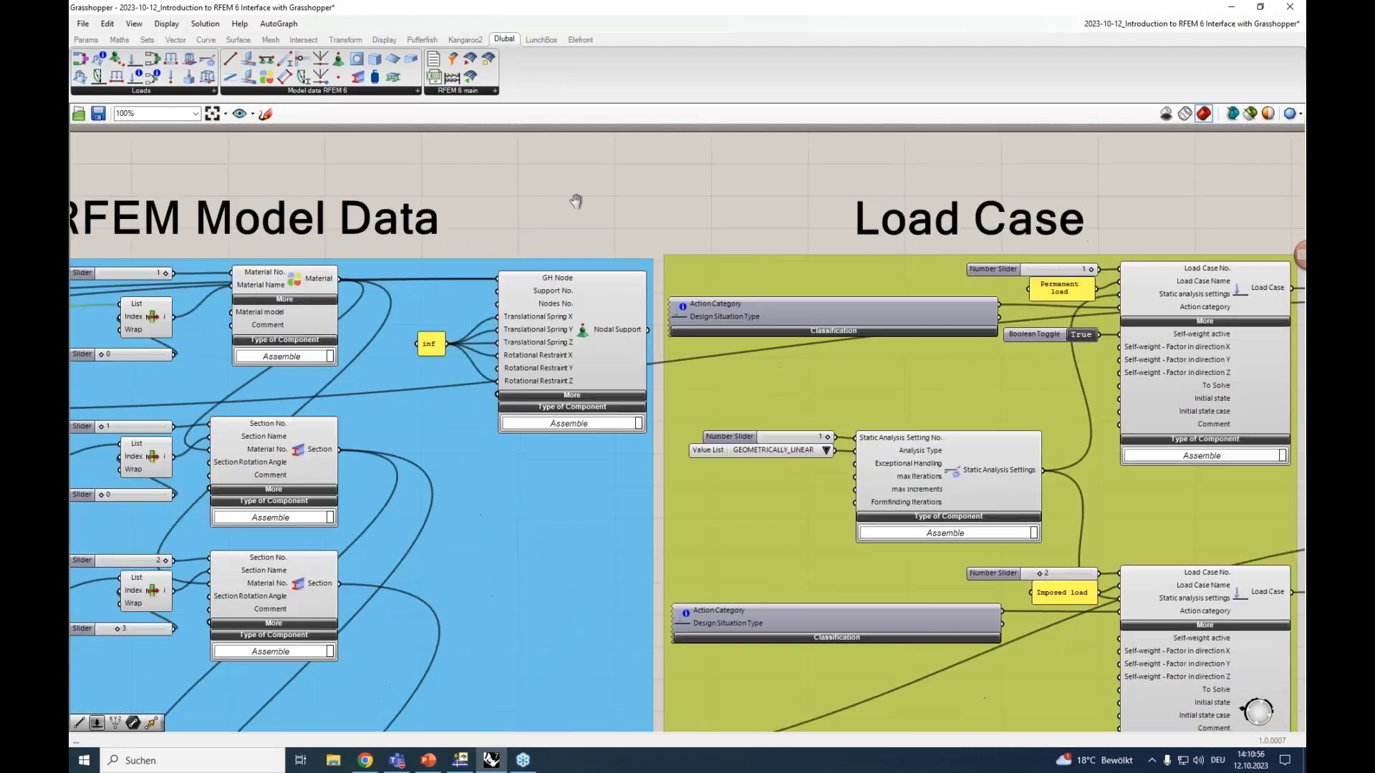
pyautogui.moveTo(799, 221); pyautogui.dragTo(512, 186, button='right')
pyautogui.scroll(-1, 799, 222)
pyautogui.moveTo(1024, 200); pyautogui.dragTo(643, 188, button='right')
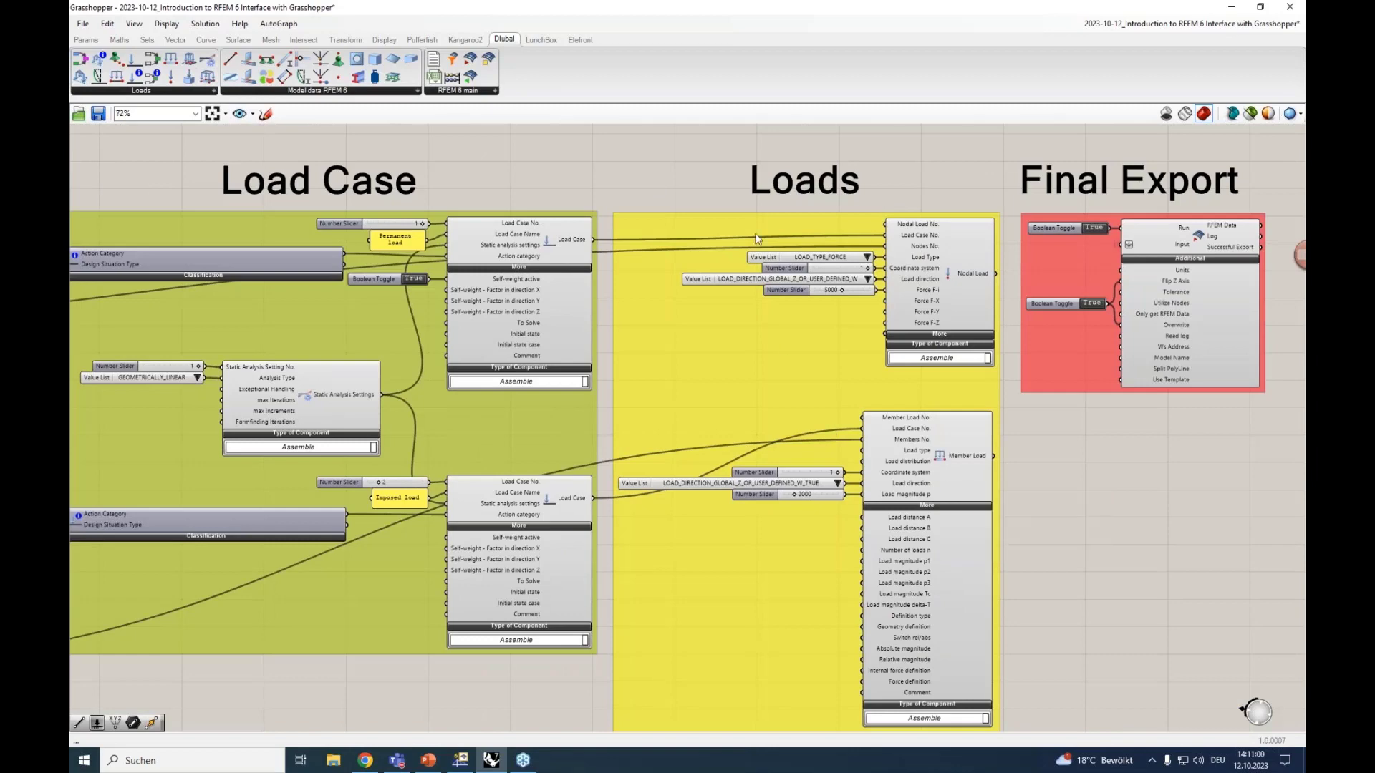
# Examine the GH Geometry group with its points, line, truss and numbering components.
pyautogui.scroll(-3, 755, 239)
pyautogui.moveTo(264, 179); pyautogui.dragTo(906, 209, button='right')
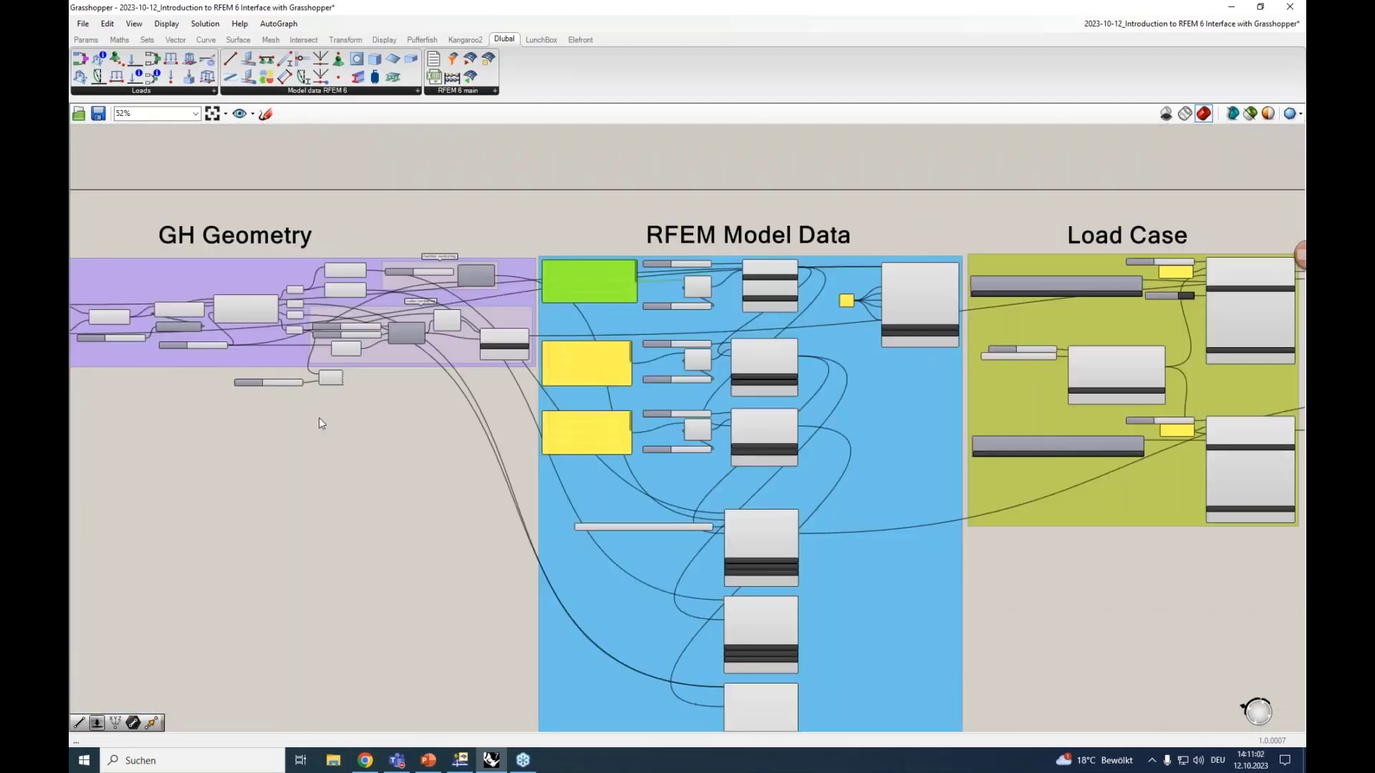
pyautogui.moveTo(319, 418); pyautogui.dragTo(612, 461, button='right')
pyautogui.scroll(3, 485, 351)
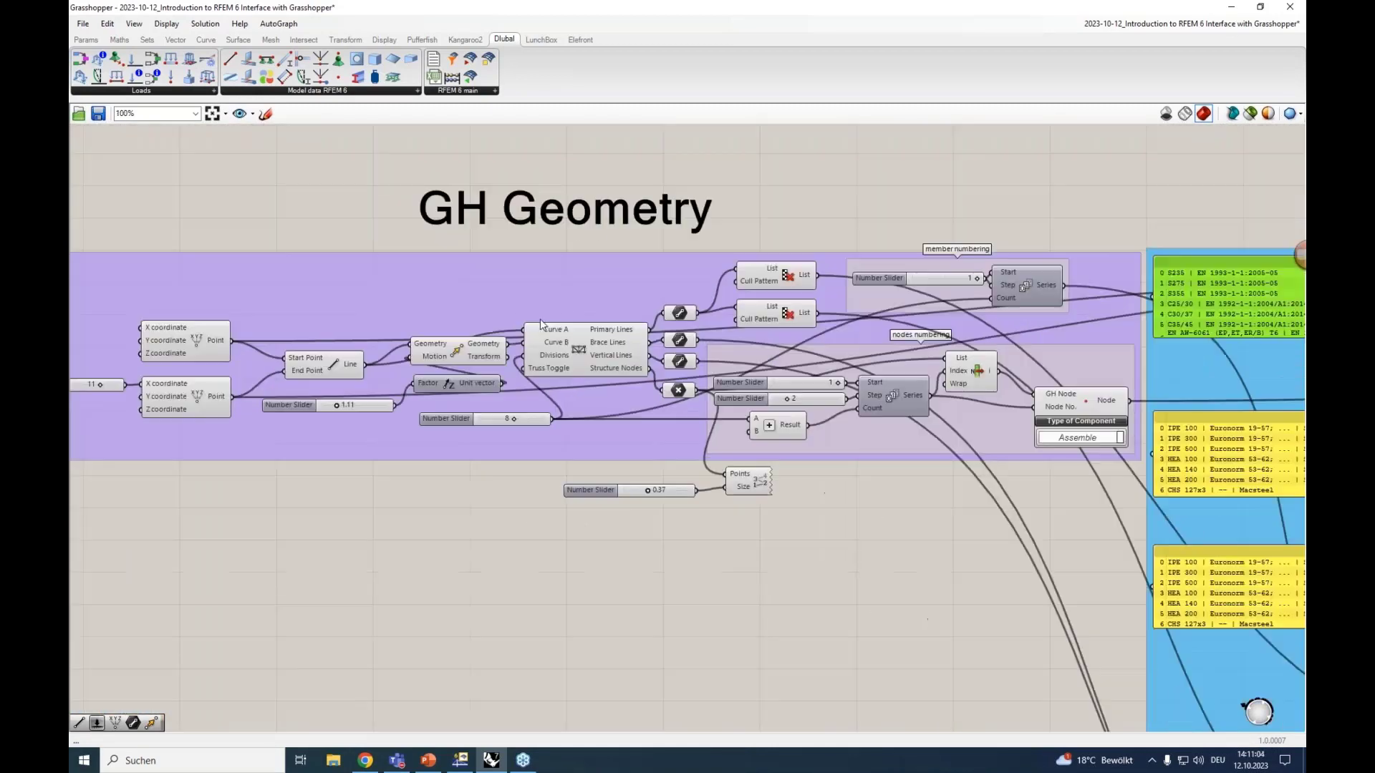
pyautogui.scroll(-1, 788, 263)
# Switch back to the empty unnamed document and bring the start corner of its canvas into view.
pyautogui.moveTo(1246, 28)
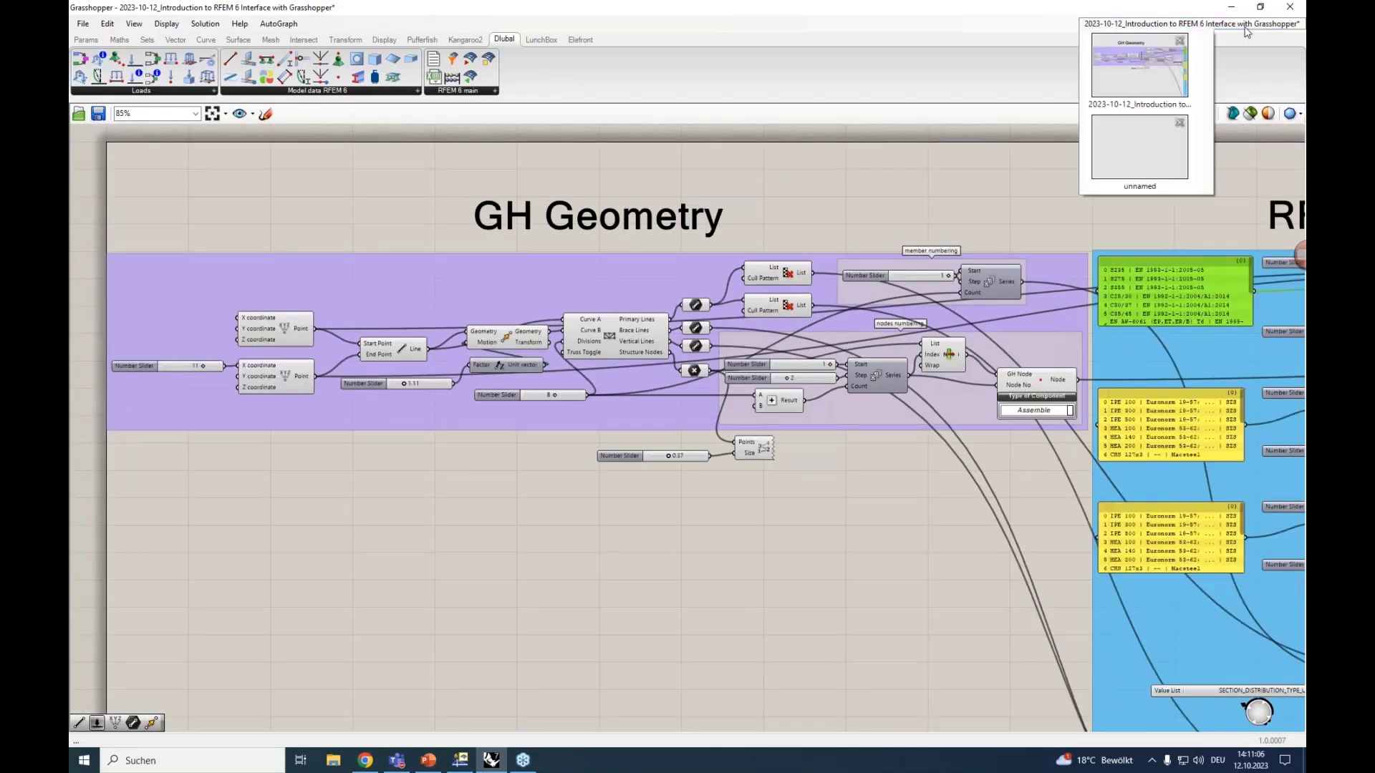
pyautogui.click(1157, 153)
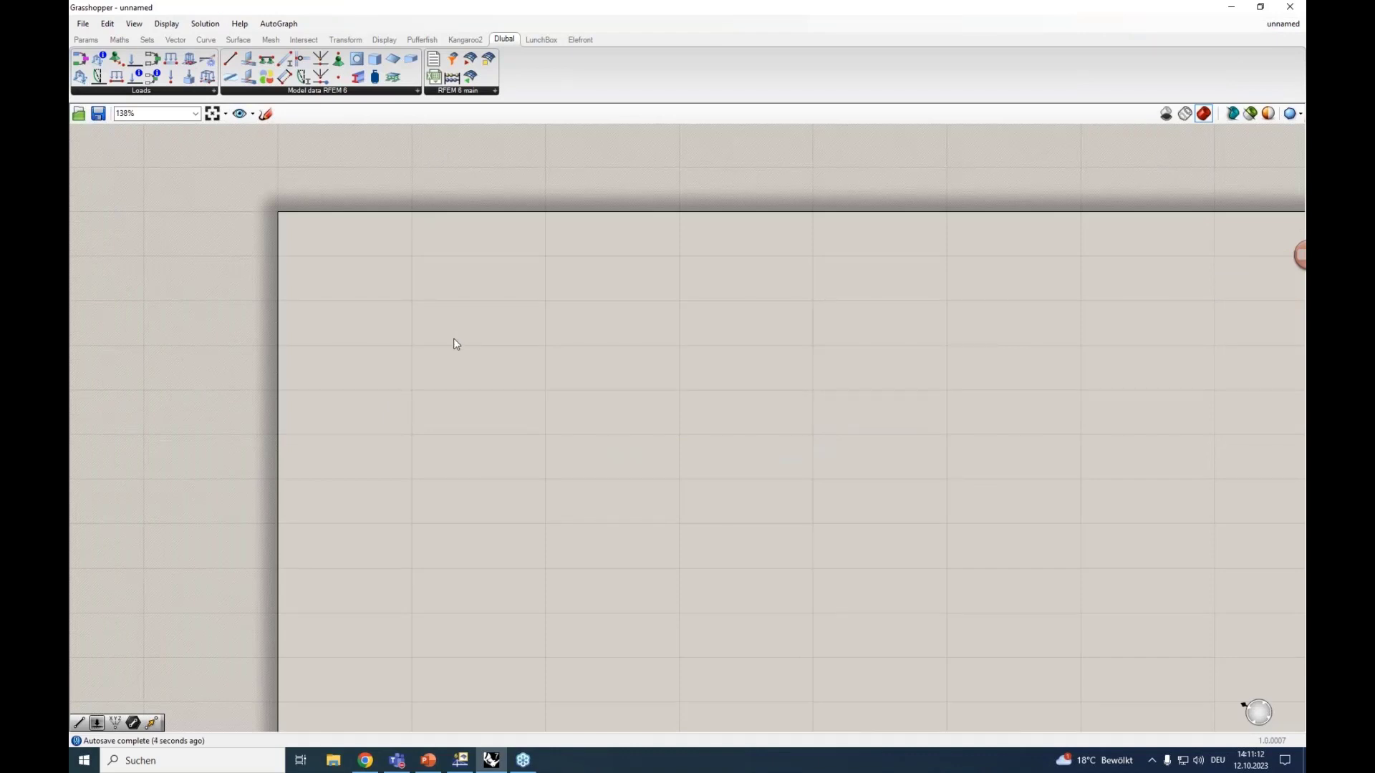
pyautogui.scroll(-1, 453, 338)
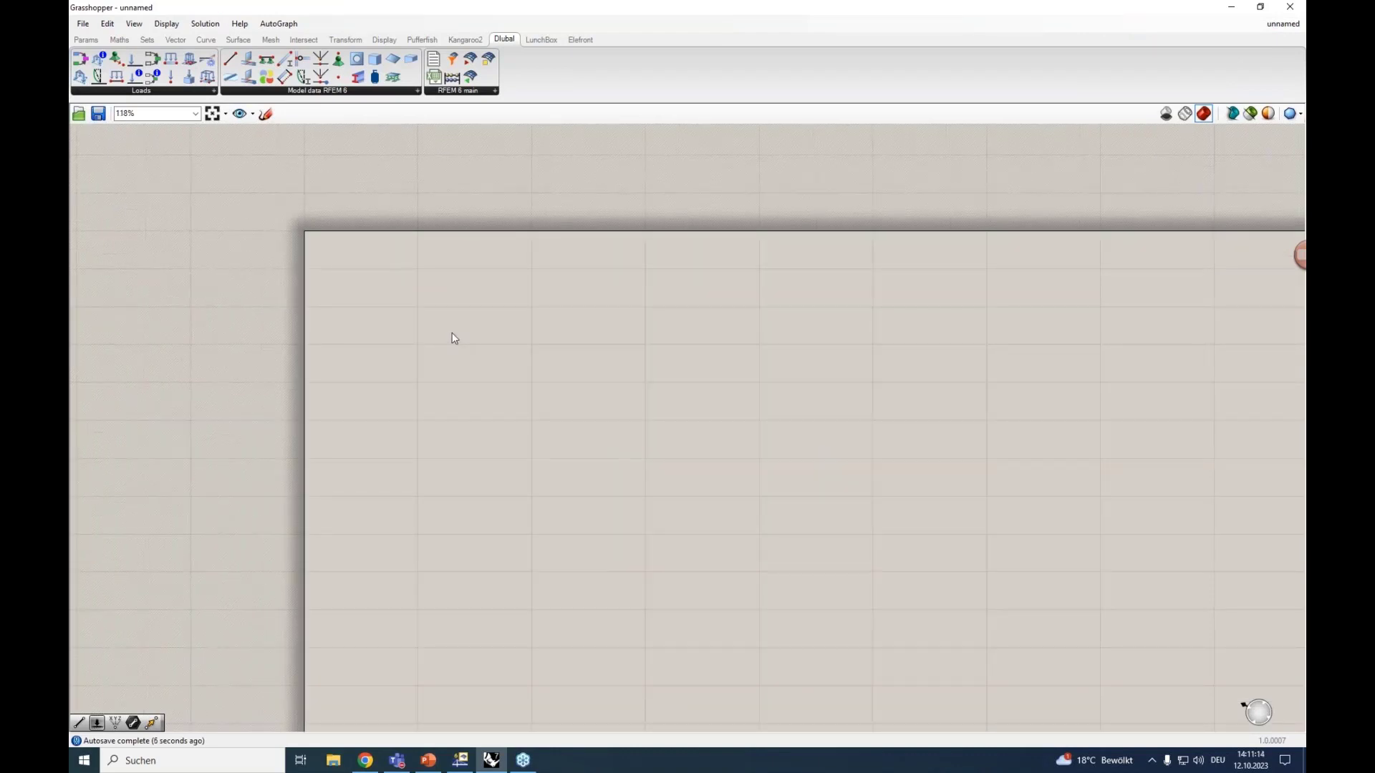
pyautogui.scroll(-4, 461, 316)
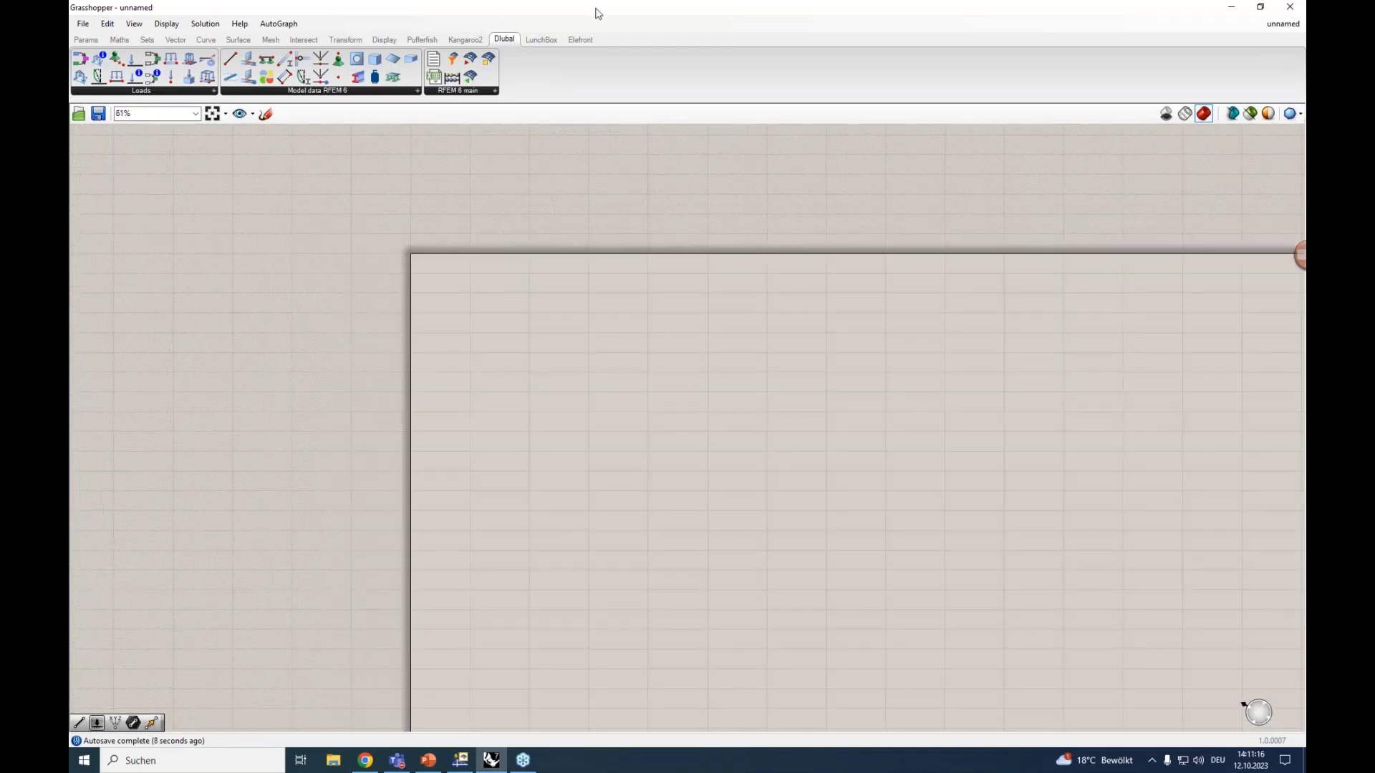
# Arrange the Grasshopper window side by side with Rhino so the canvas and the Perspective and Front viewports are both visible.
pyautogui.moveTo(601, 13); pyautogui.dragTo(1304, 43)
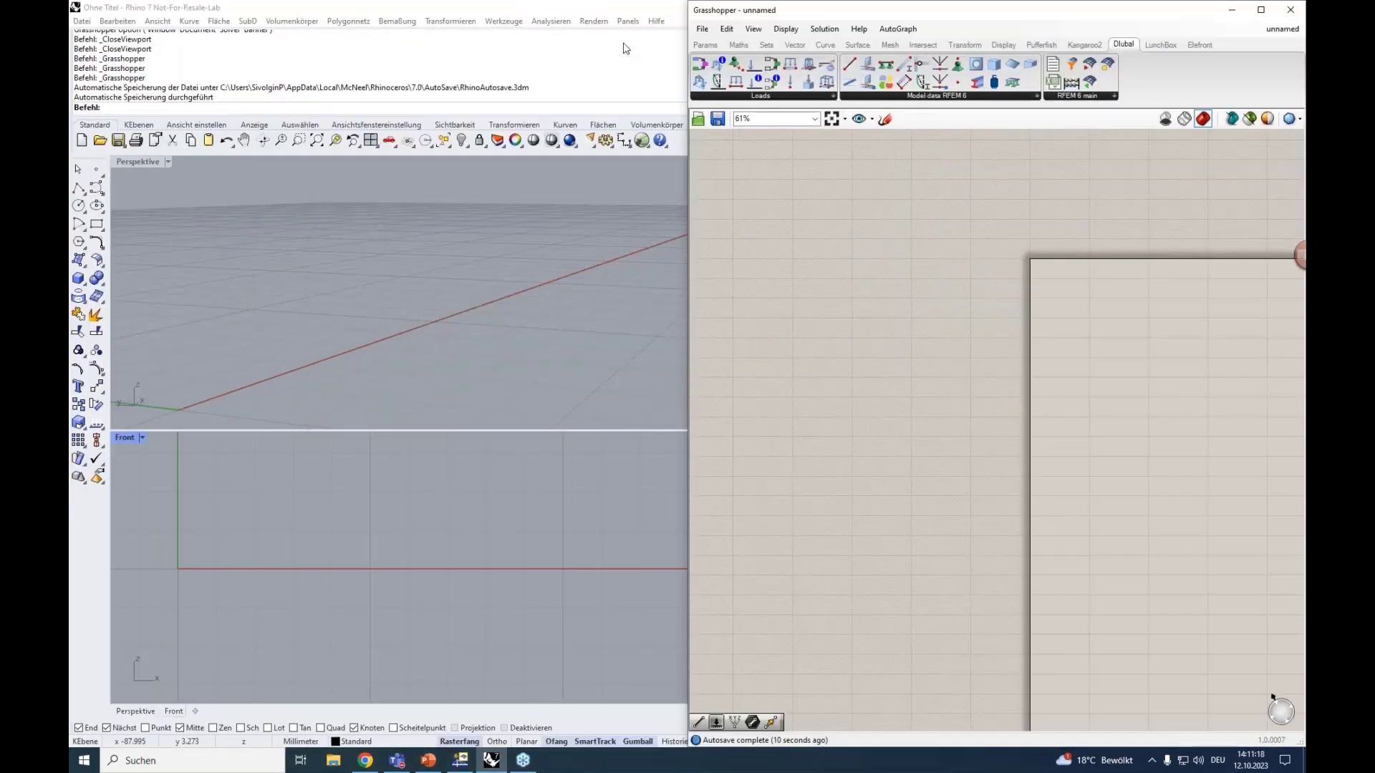
pyautogui.click(360, 324)
pyautogui.scroll(-3, 360, 323)
pyautogui.scroll(-2, 259, 579)
pyautogui.scroll(2, 241, 568)
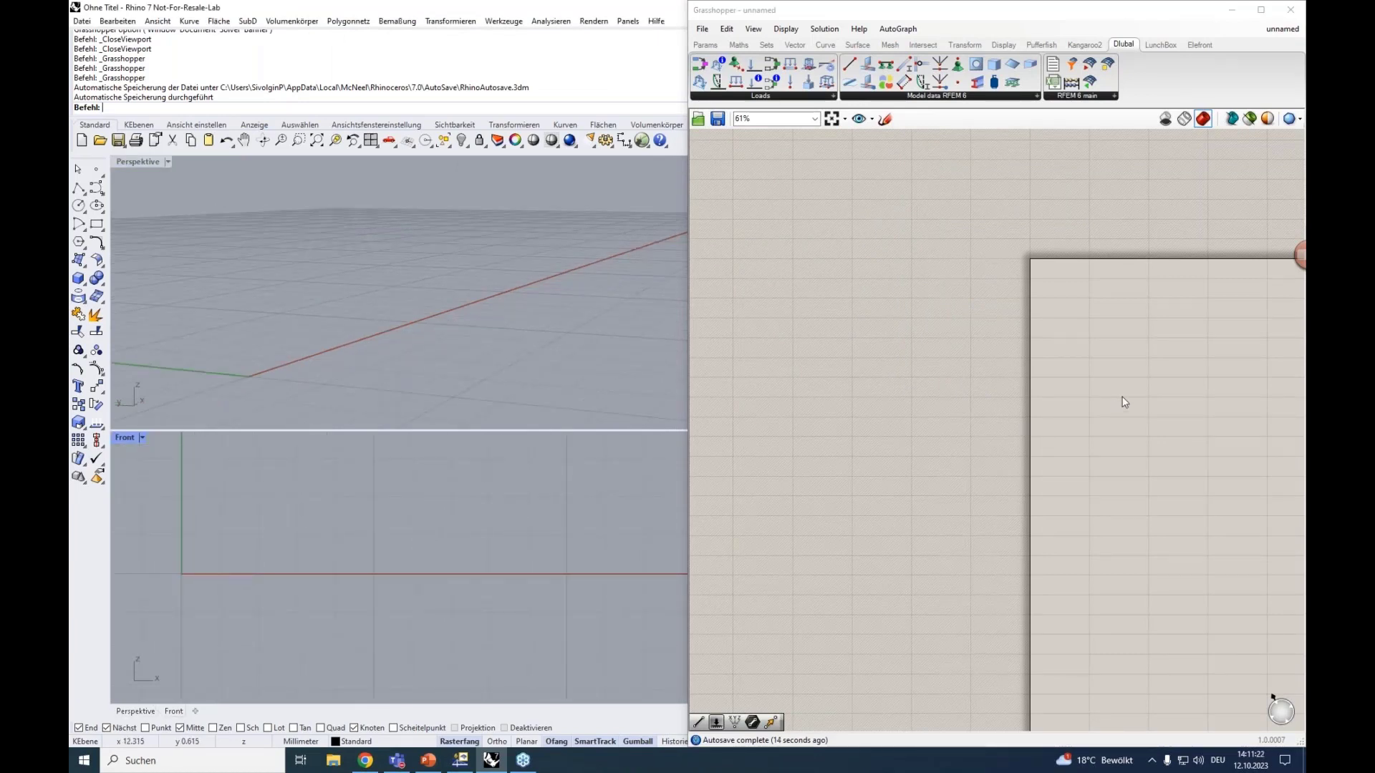
pyautogui.scroll(4, 805, 342)
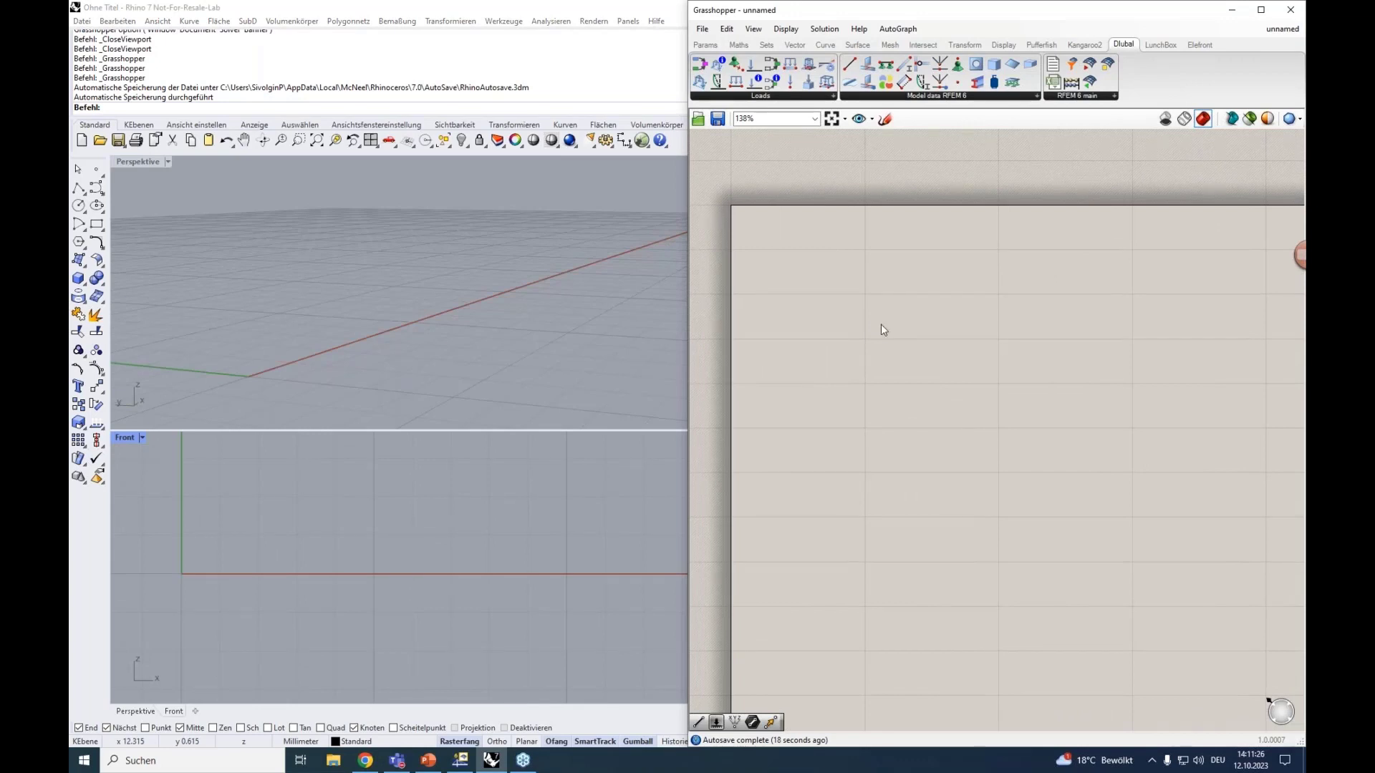
pyautogui.moveTo(882, 329); pyautogui.dragTo(908, 311, button='right')
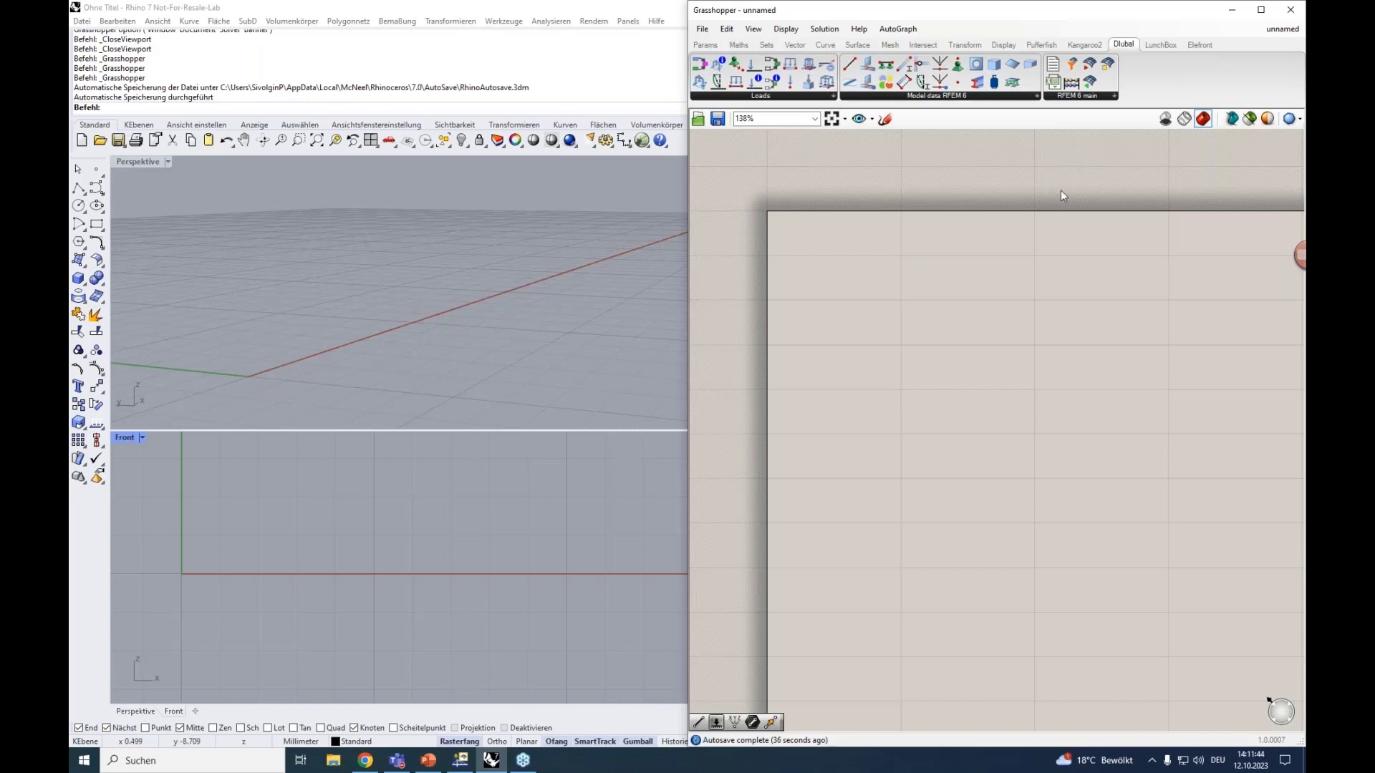
# Place a Construct Point component near the canvas corner and put a copy of it directly below.
pyautogui.click(795, 44)
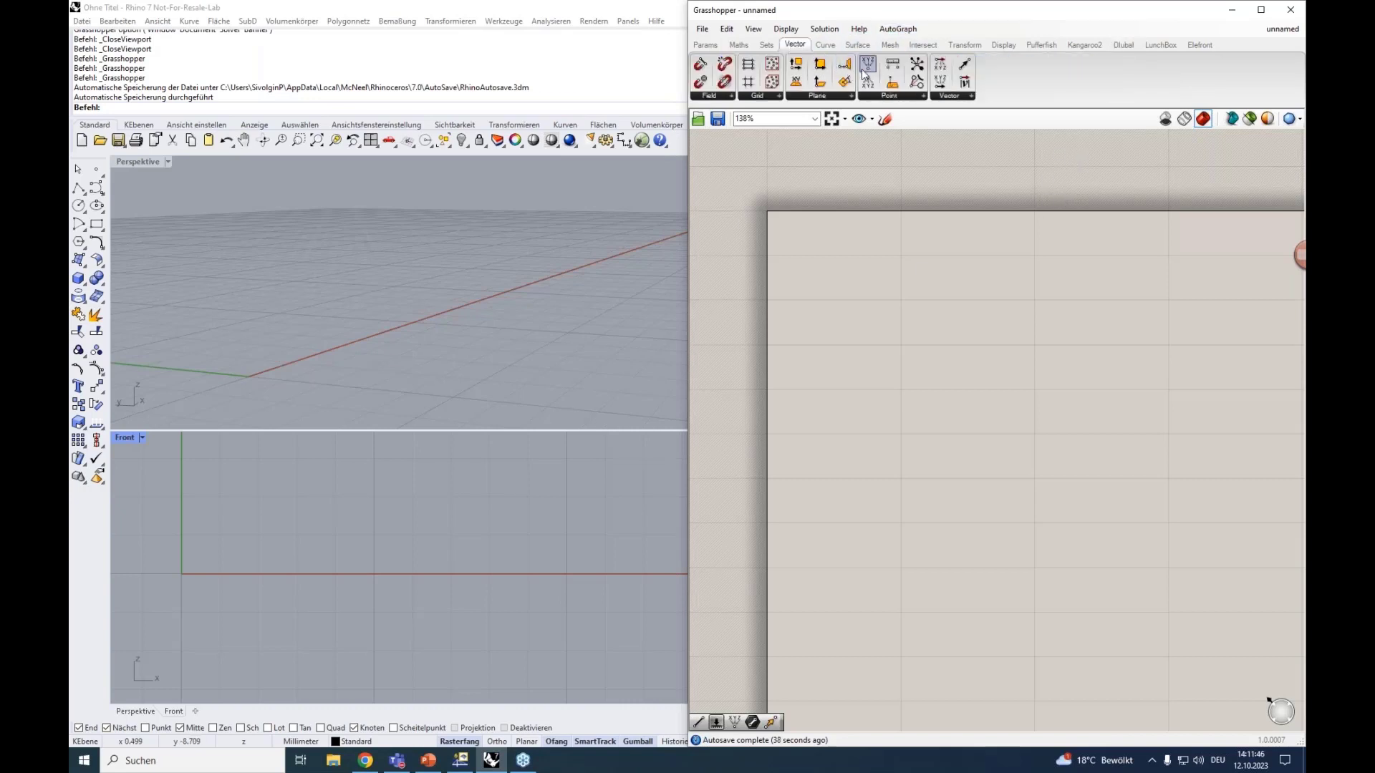
pyautogui.moveTo(866, 72); pyautogui.dragTo(942, 301)
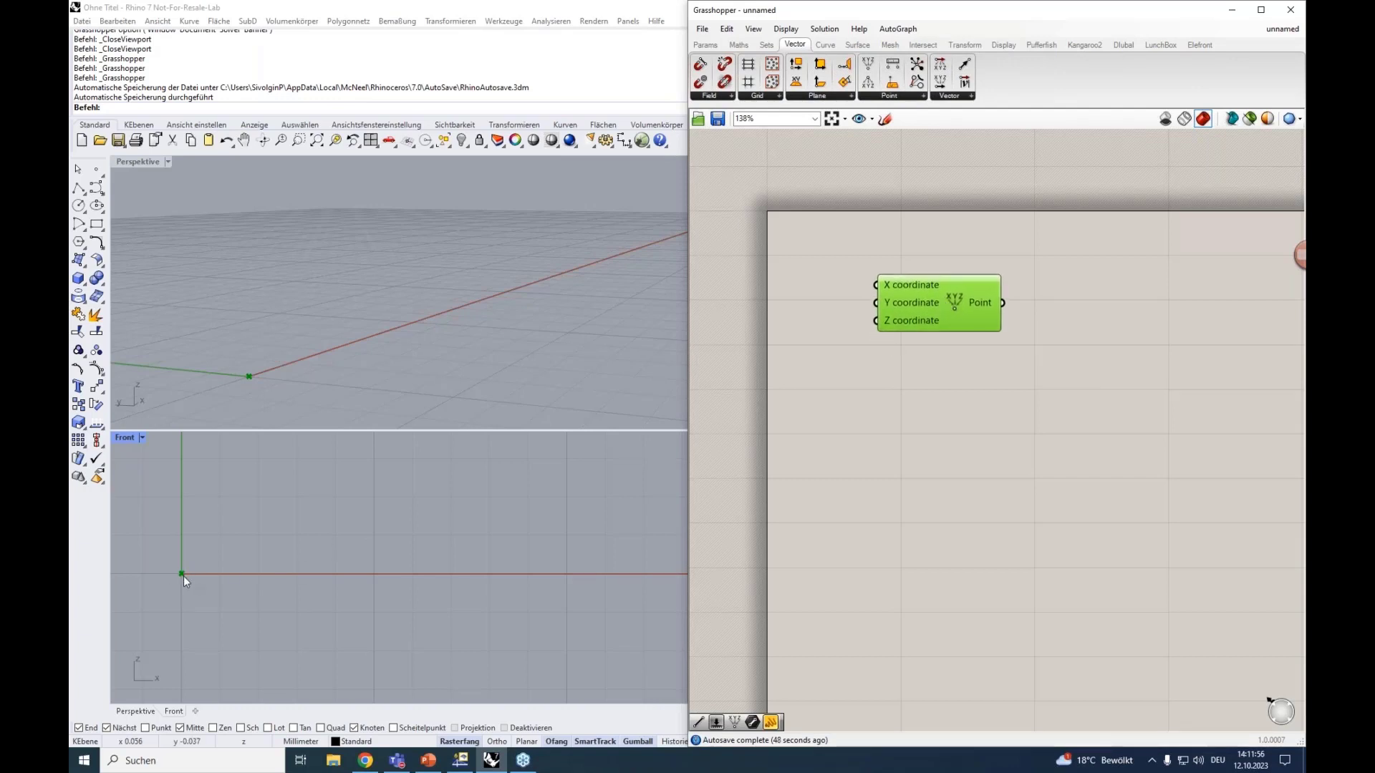
pyautogui.keyDown('alt'); pyautogui.moveTo(926, 298); pyautogui.dragTo(936, 371); pyautogui.keyUp('alt')
pyautogui.click(919, 299)
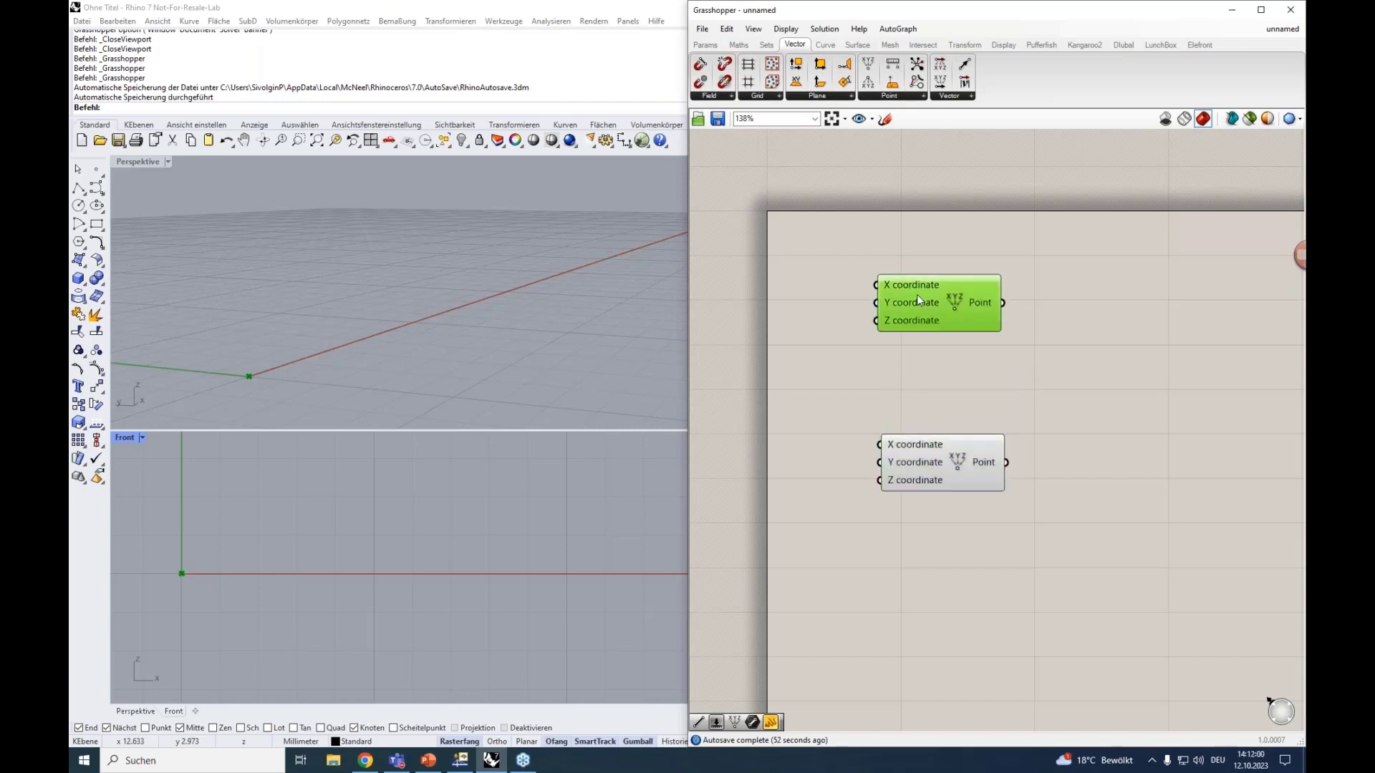
pyautogui.click(924, 465)
pyautogui.click(945, 291)
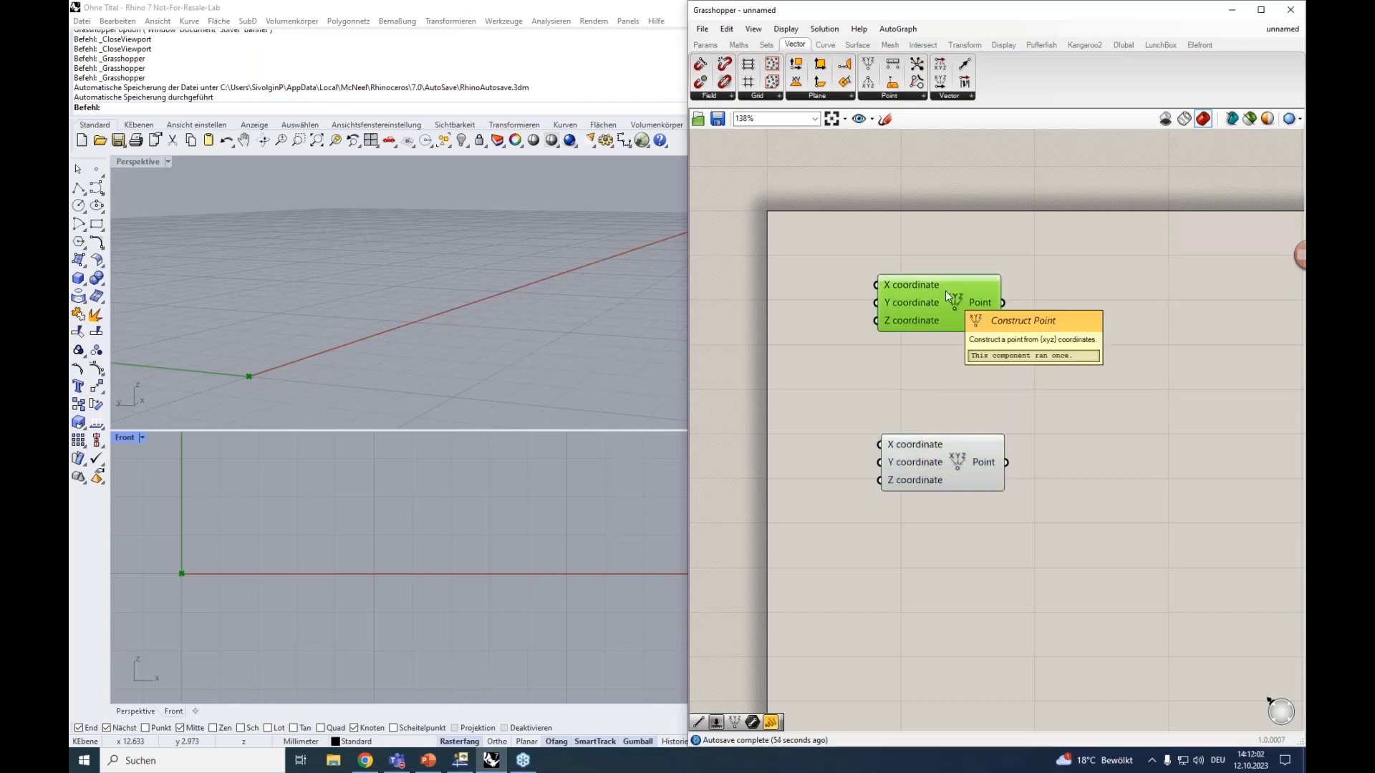
# Add a number slider ranging from 0 to 15 and wire it to the lower Construct Point's X coordinate.
pyautogui.moveTo(936, 459); pyautogui.dragTo(998, 462)
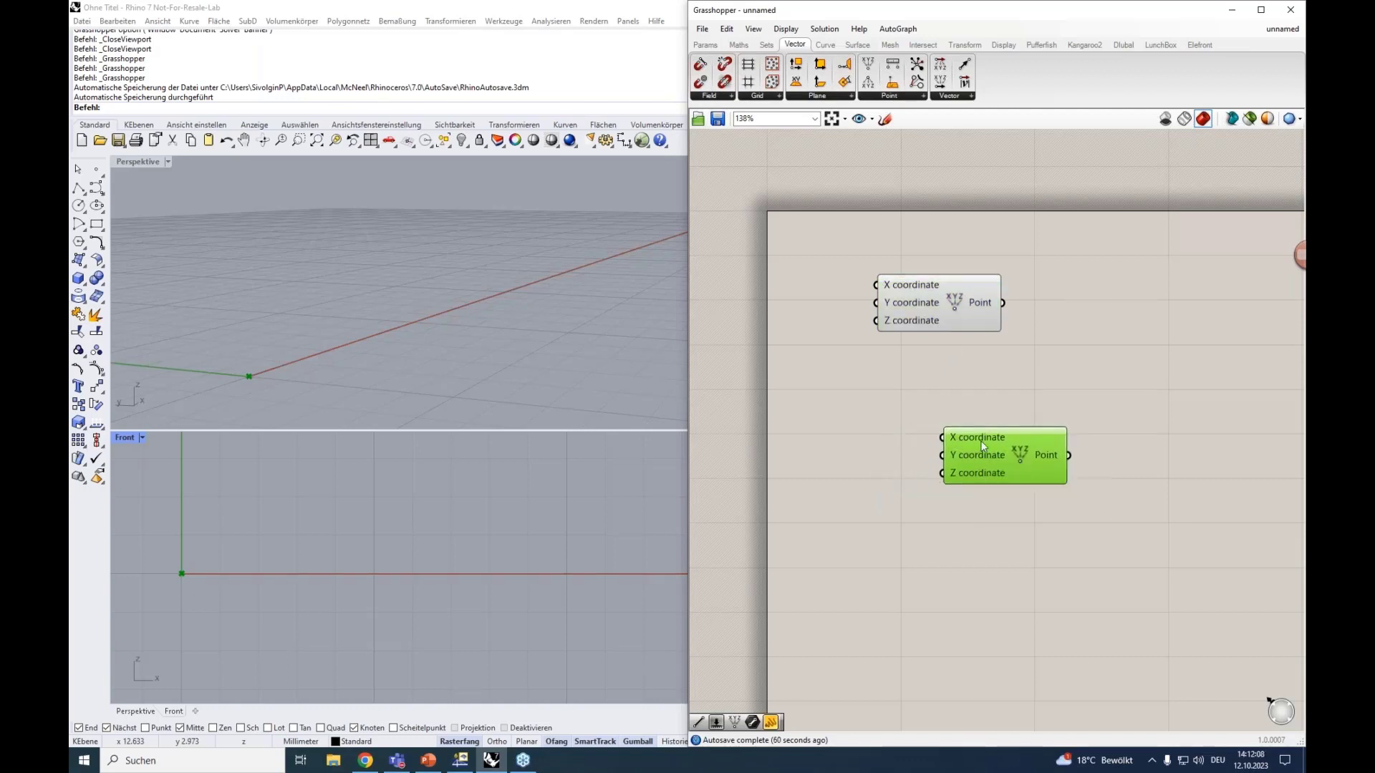
pyautogui.moveTo(969, 443); pyautogui.dragTo(987, 445)
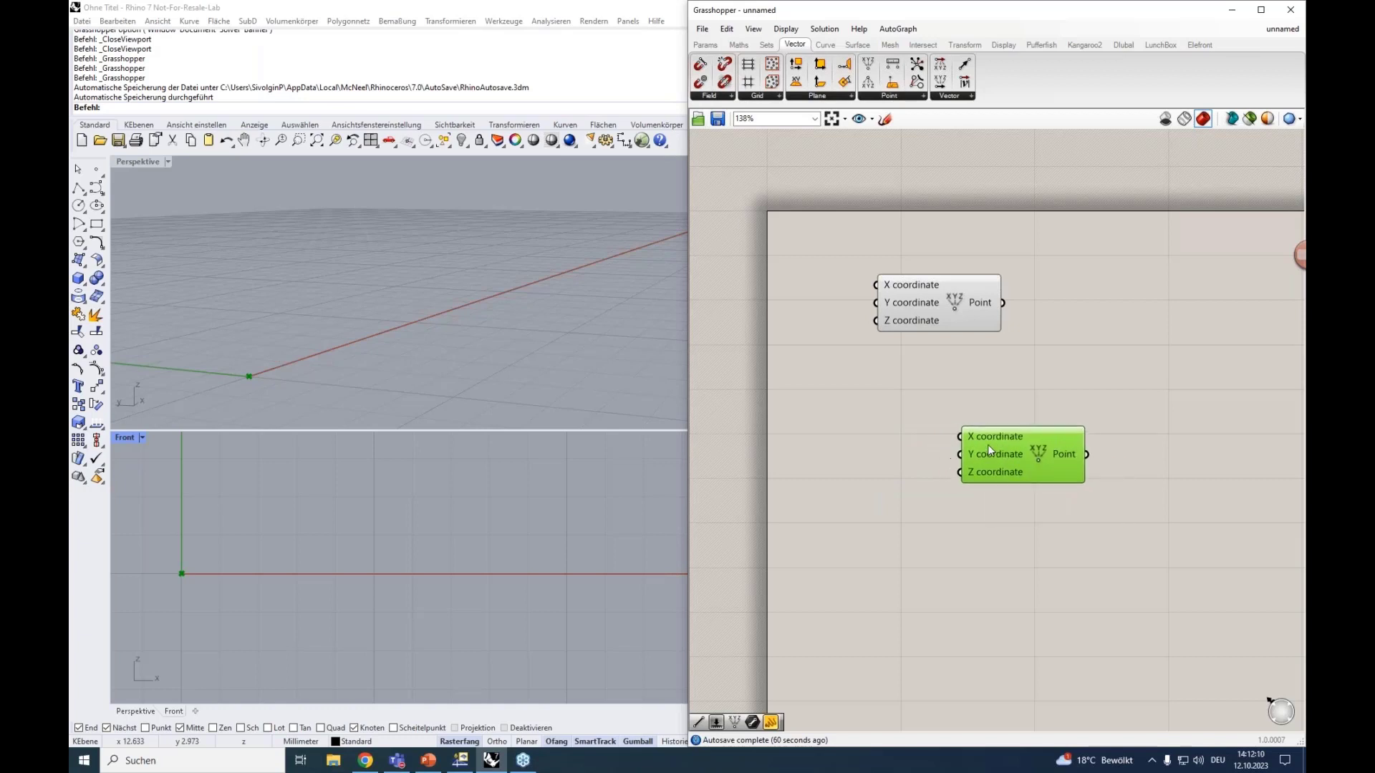
pyautogui.doubleClick(834, 439)
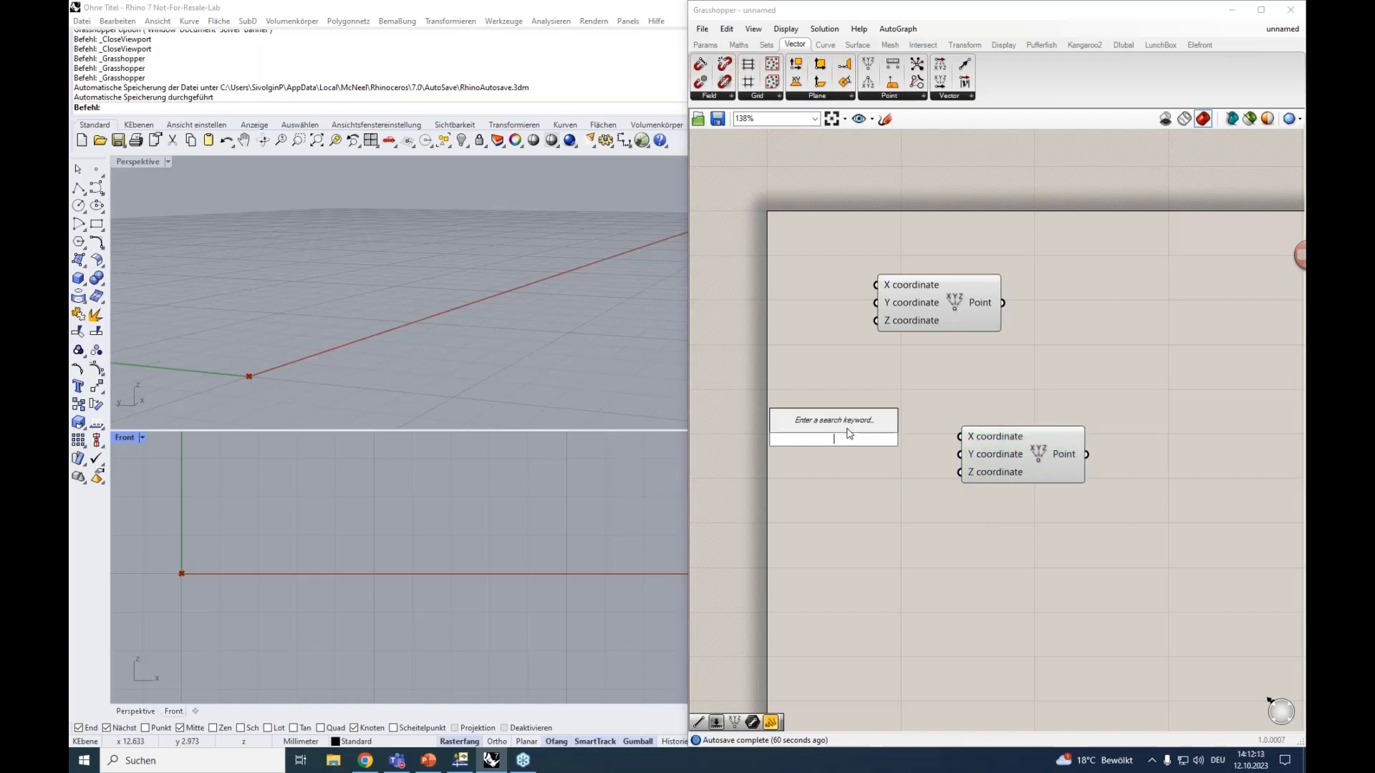
pyautogui.doubleClick(825, 429)
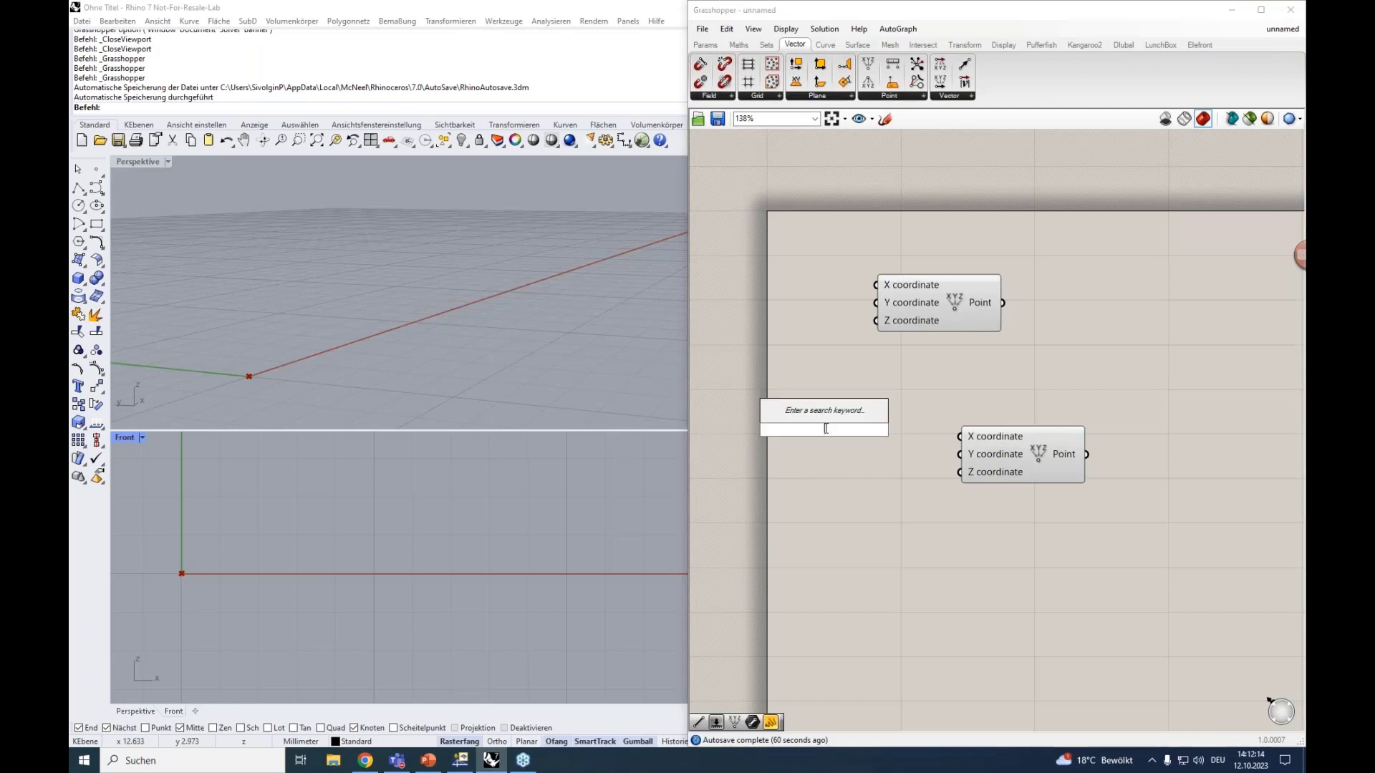
pyautogui.write('^0')
pyautogui.press('BackSpace')
pyautogui.press('BackSpace')
pyautogui.write('0<')
pyautogui.press('BackSpace')
pyautogui.press('BackSpace')
pyautogui.press('BackSpace')
pyautogui.write('0<1')
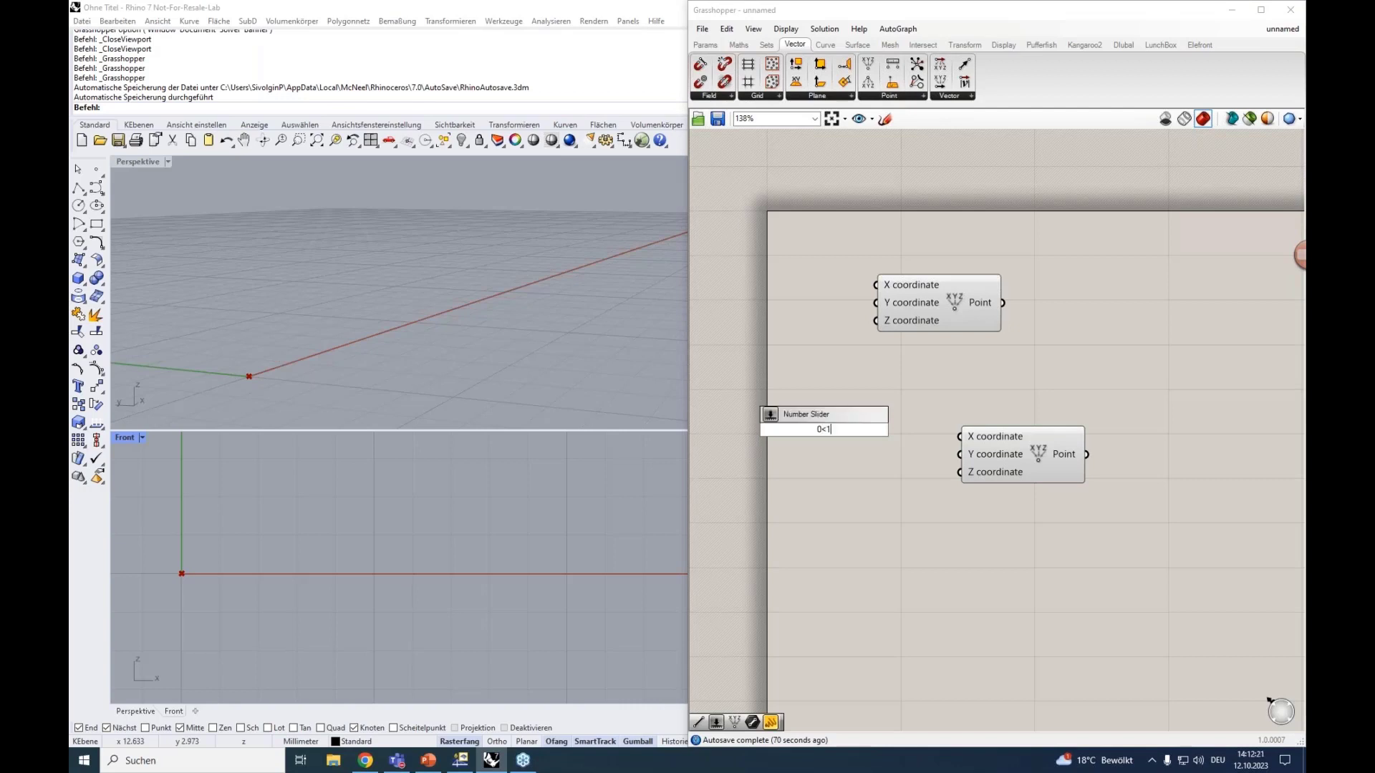
pyautogui.write('5')
pyautogui.press('Return')
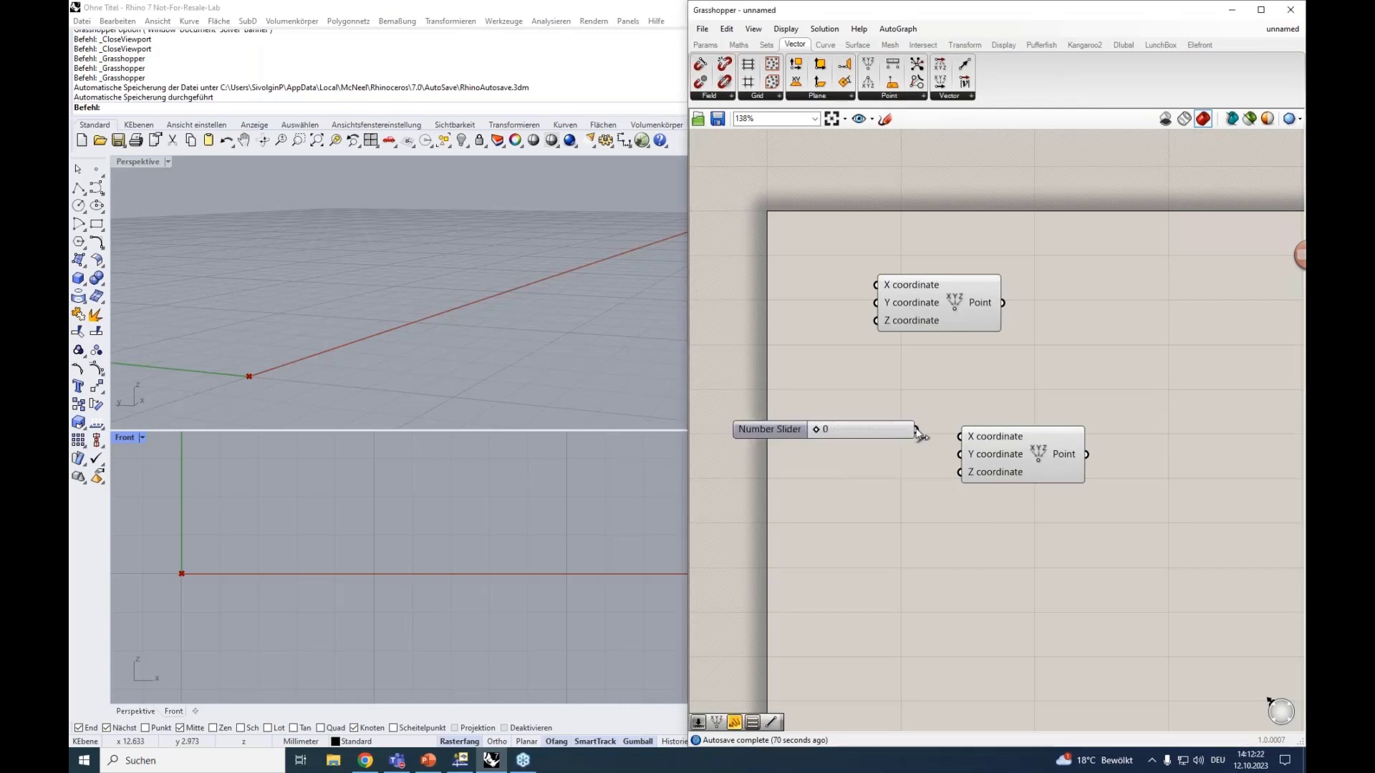
pyautogui.moveTo(942, 439); pyautogui.dragTo(1004, 444)
# Reposition the upper Construct Point above the lower one and shift the slider with its point fully inside the canvas.
pyautogui.moveTo(970, 331); pyautogui.dragTo(1083, 356)
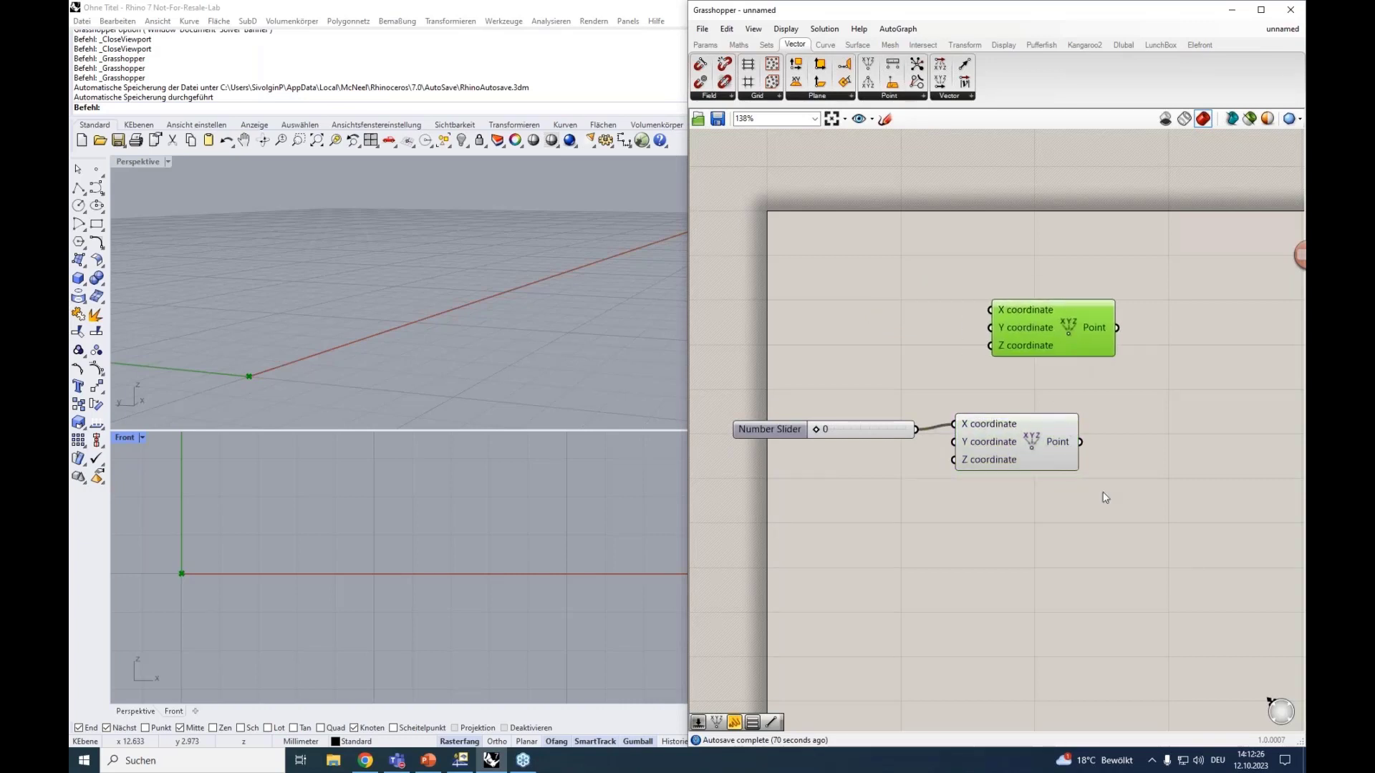
pyautogui.moveTo(1106, 502); pyautogui.dragTo(780, 385)
pyautogui.moveTo(1005, 434); pyautogui.dragTo(1052, 429)
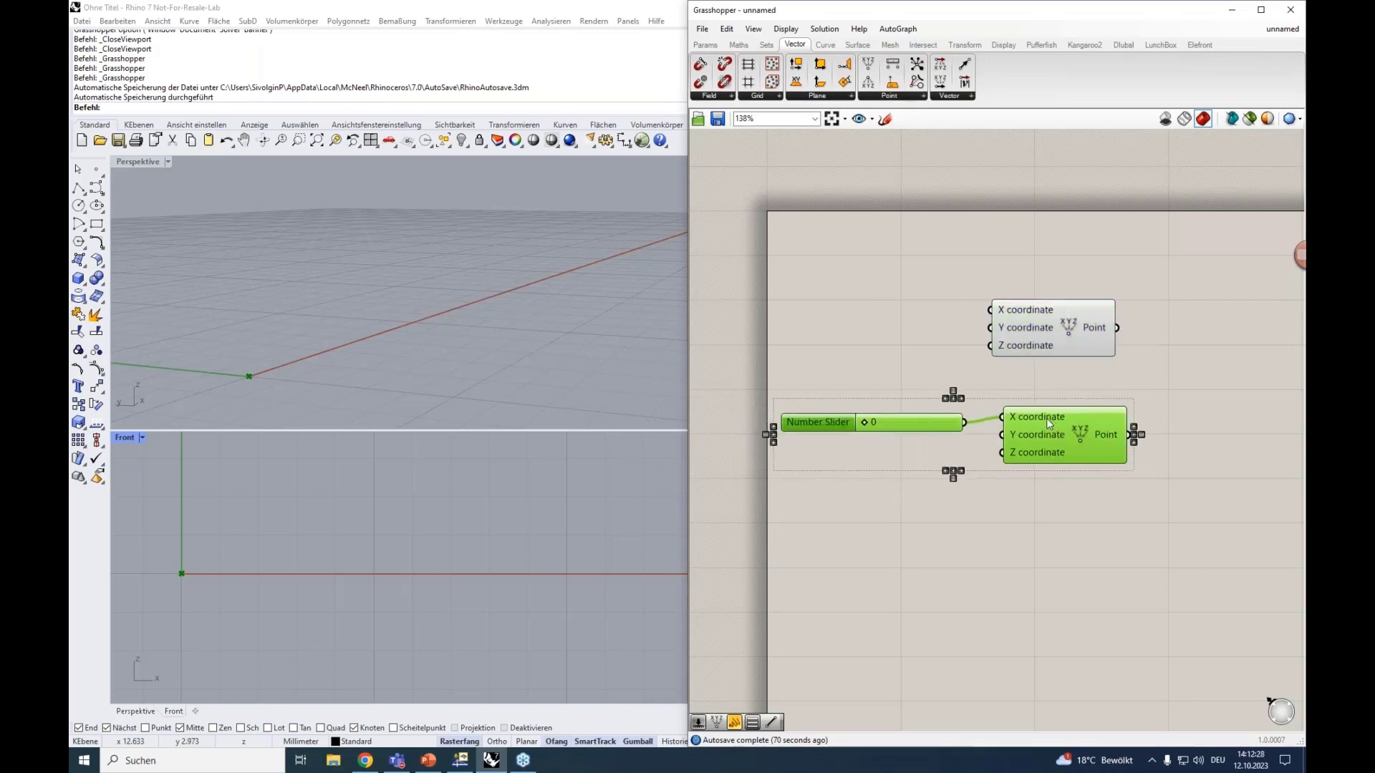
pyautogui.moveTo(1001, 482); pyautogui.dragTo(909, 454, button='right')
pyautogui.moveTo(1001, 529); pyautogui.dragTo(968, 532, button='right')
# Set the lower point's X coordinate slider to 4.
pyautogui.click(938, 298)
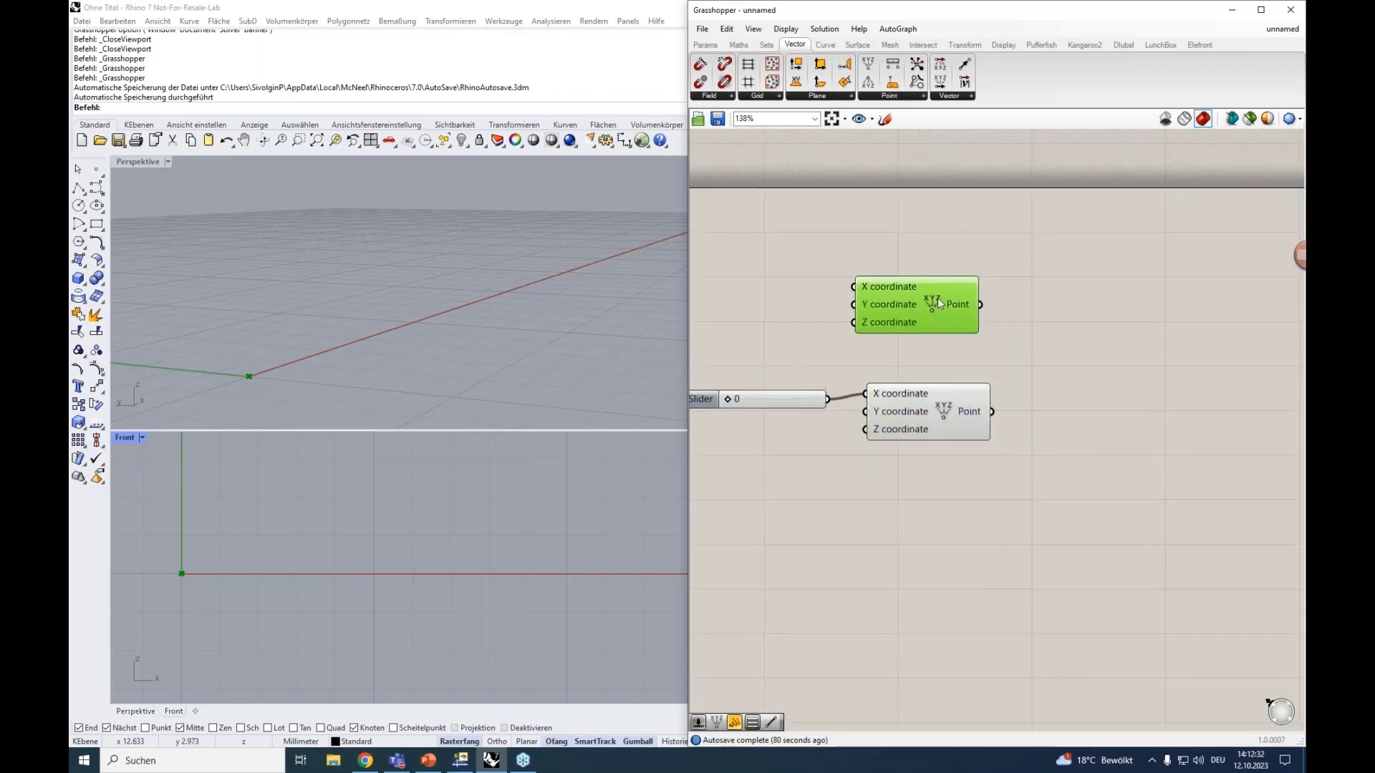
pyautogui.click(929, 388)
pyautogui.moveTo(727, 399); pyautogui.dragTo(752, 400)
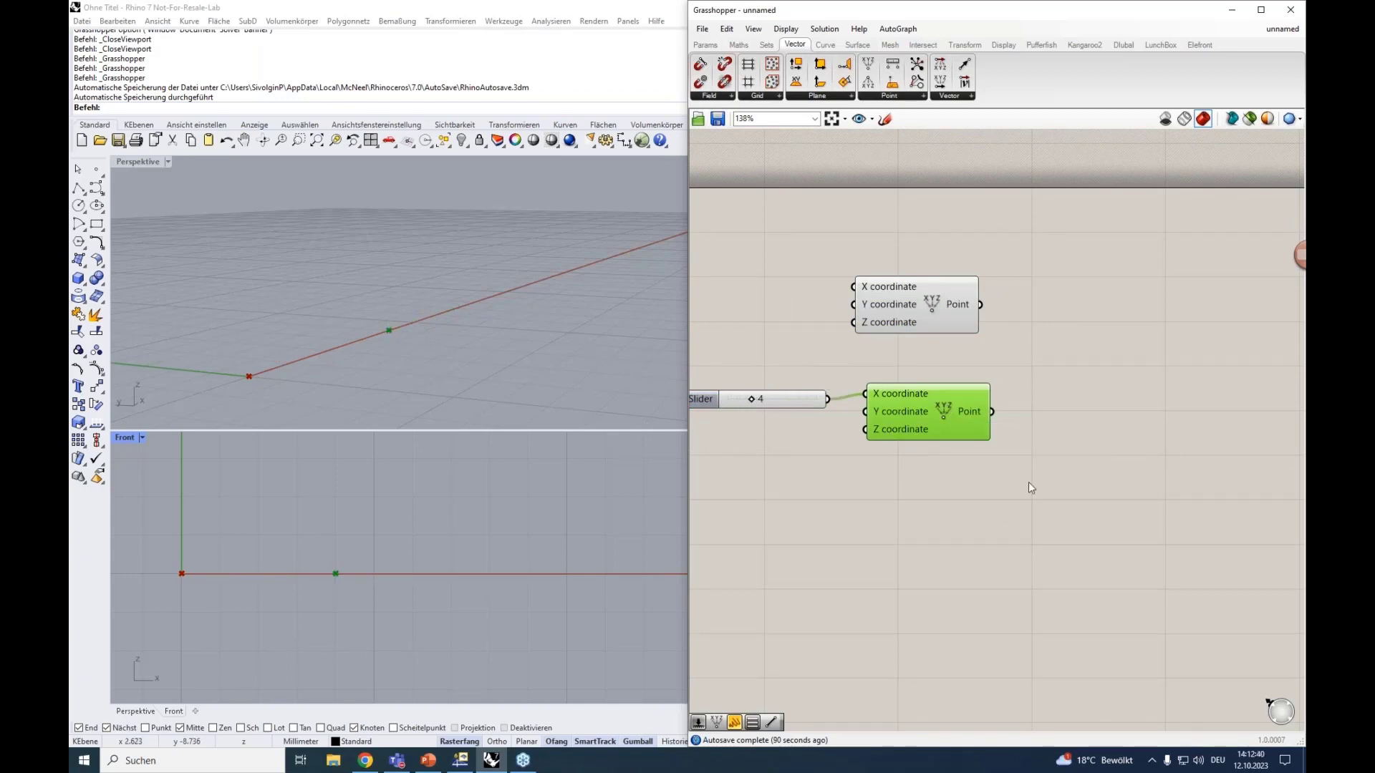
# Place a Line component with start and end point inputs beside the two Construct Point components.
pyautogui.doubleClick(1090, 355)
pyautogui.write('line')
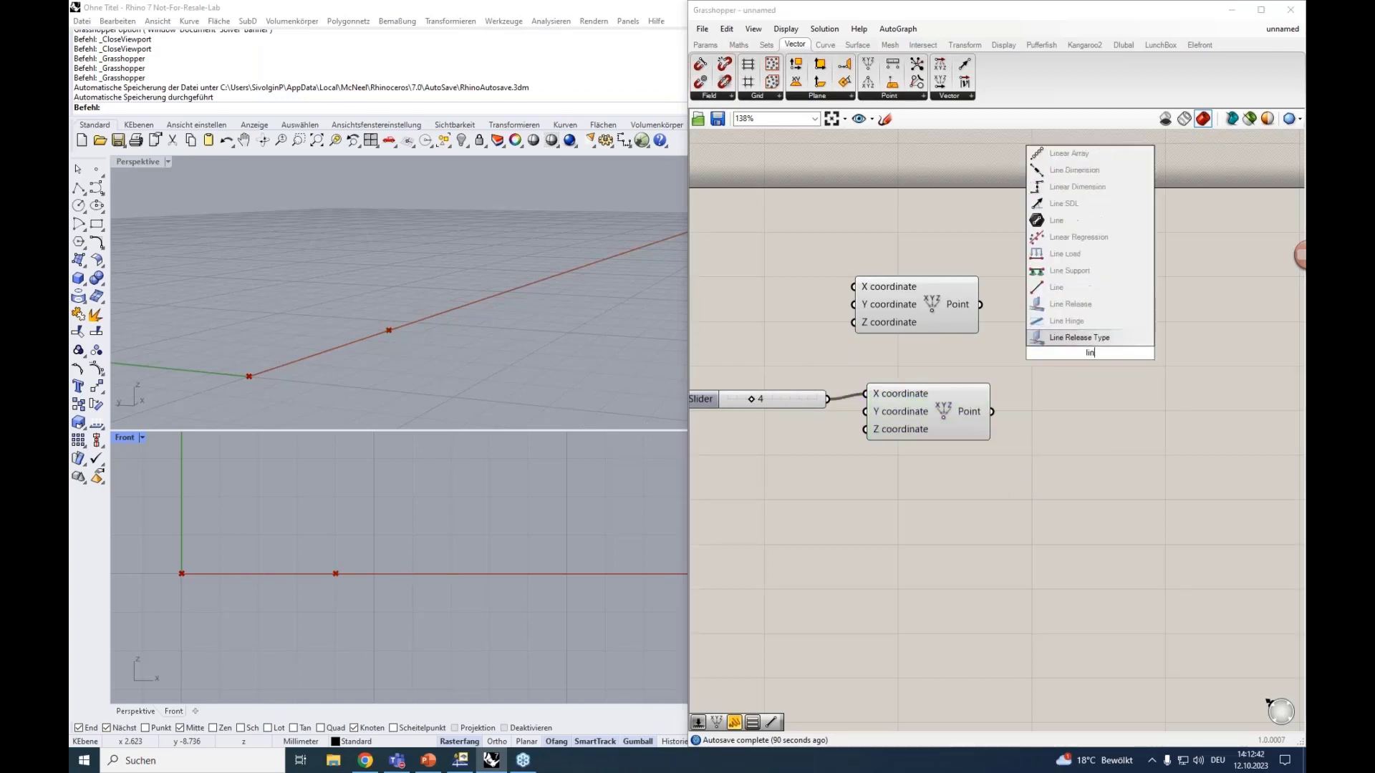
pyautogui.click(1054, 338)
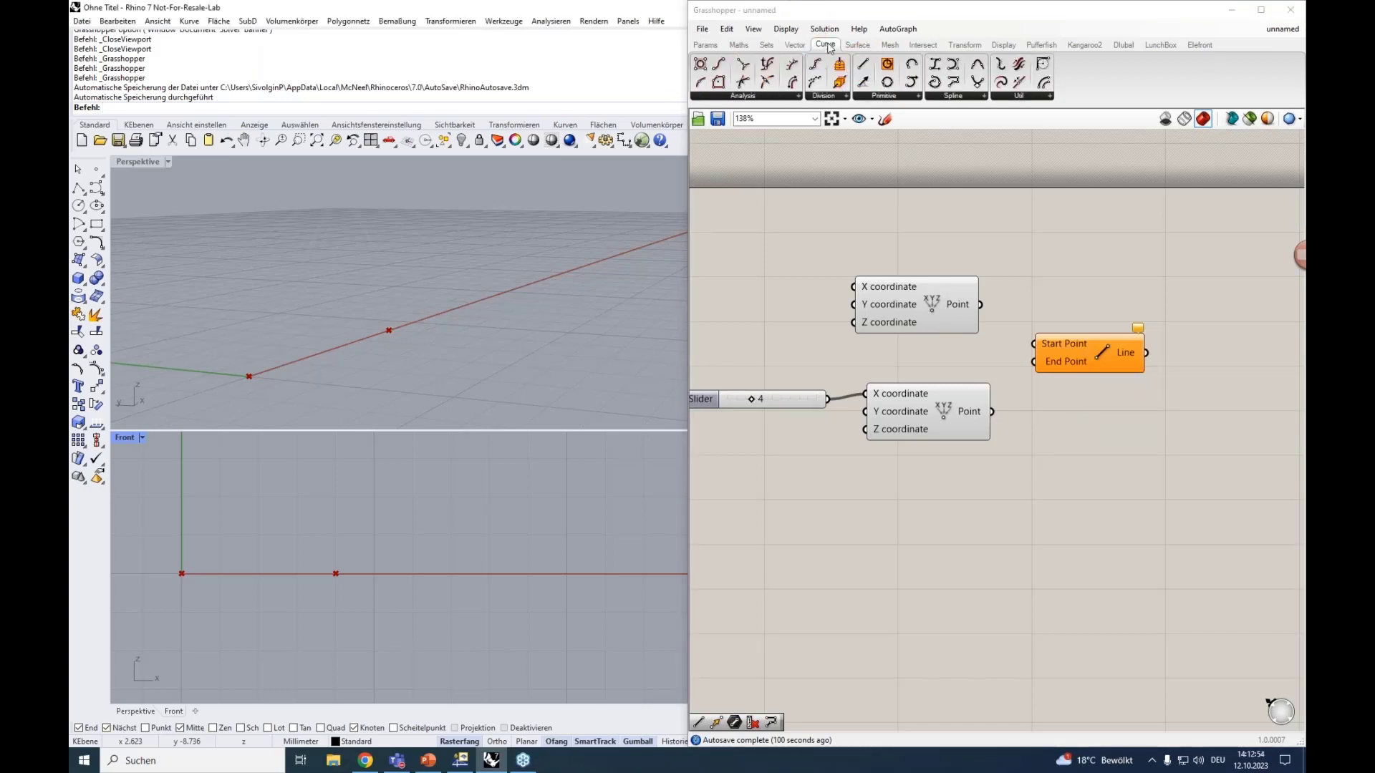
pyautogui.click(862, 64)
pyautogui.click(1068, 251)
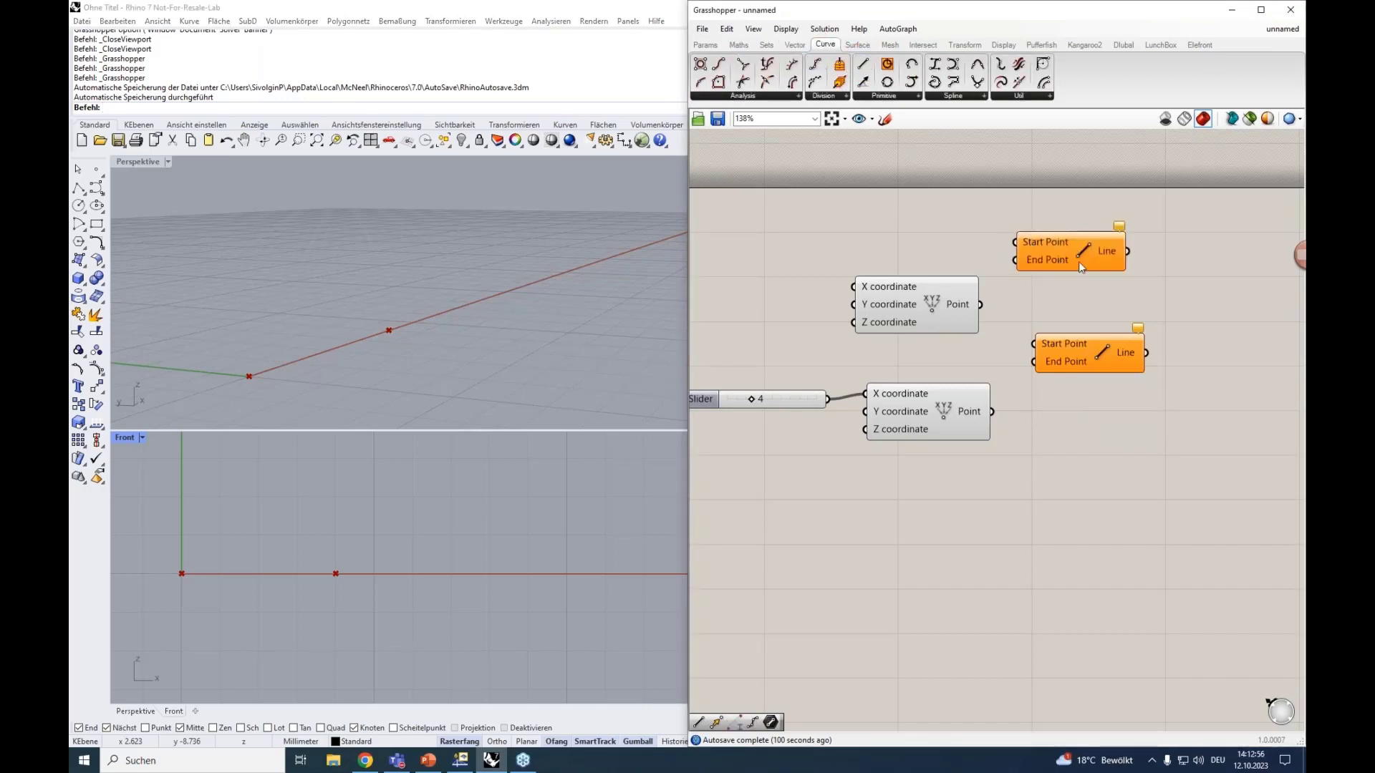
pyautogui.click(1083, 251)
pyautogui.press('Delete')
# Wire the upper Construct Point to the Line's Start Point and the lower one to its End Point.
pyautogui.moveTo(1055, 343); pyautogui.dragTo(1064, 347)
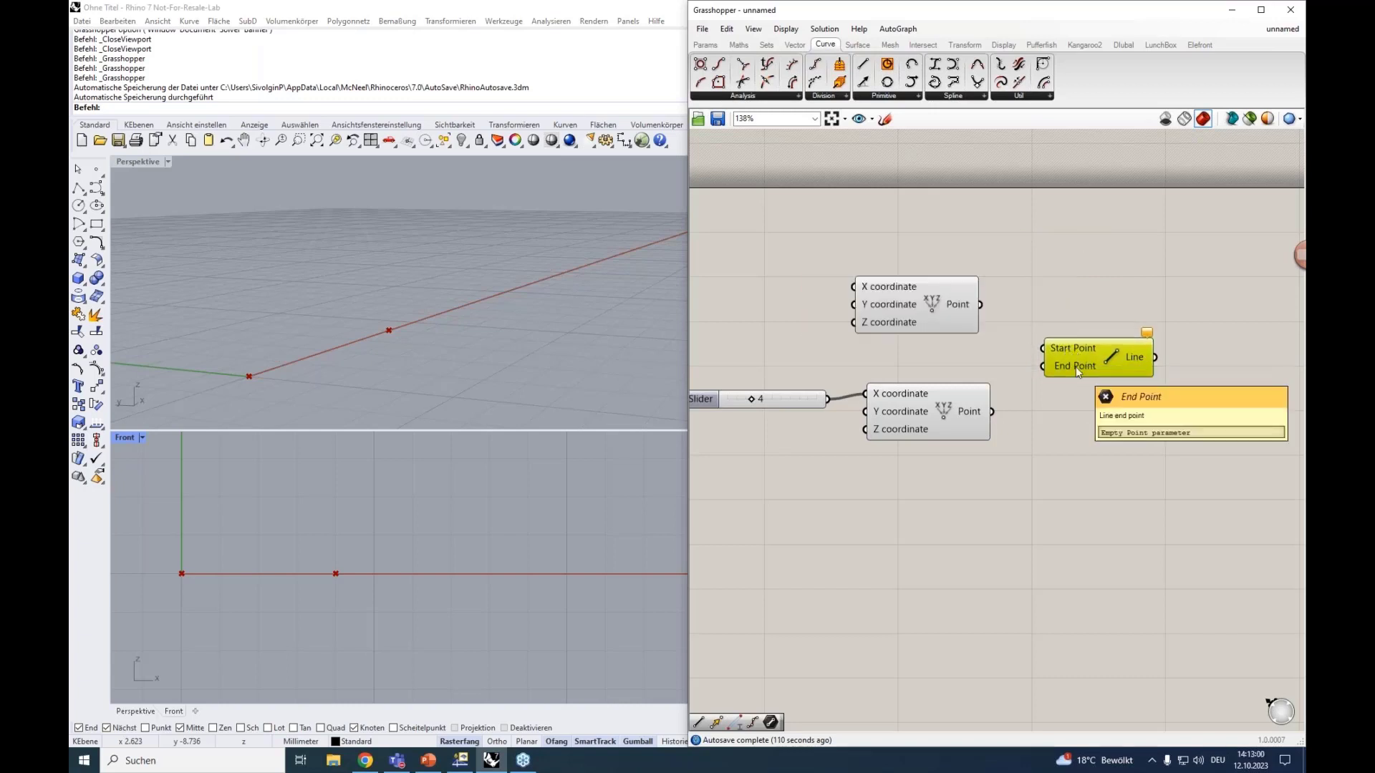
pyautogui.scroll(-1, 1076, 367)
pyautogui.scroll(1, 1075, 367)
pyautogui.moveTo(1032, 281); pyautogui.dragTo(994, 261, button='right')
pyautogui.click(910, 305)
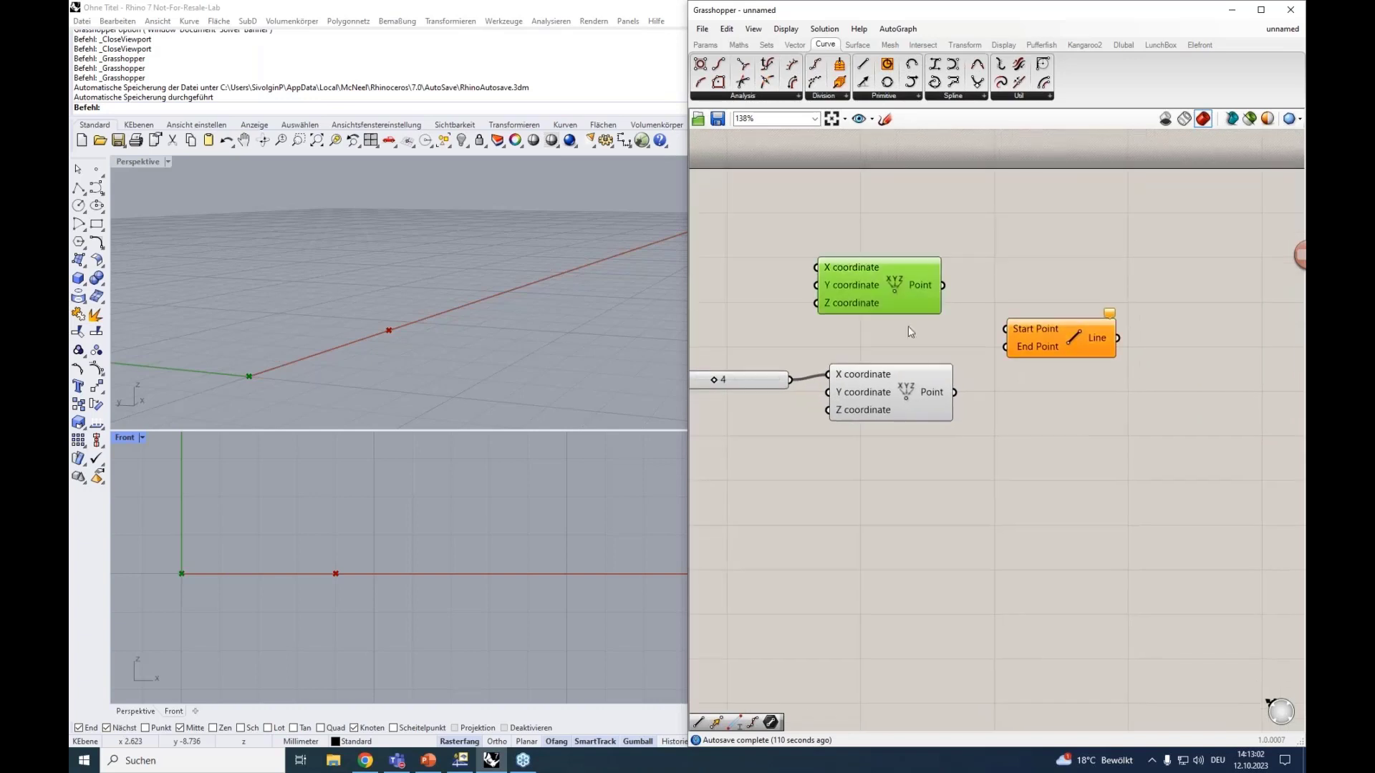
pyautogui.click(908, 369)
pyautogui.moveTo(942, 284); pyautogui.dragTo(1006, 329)
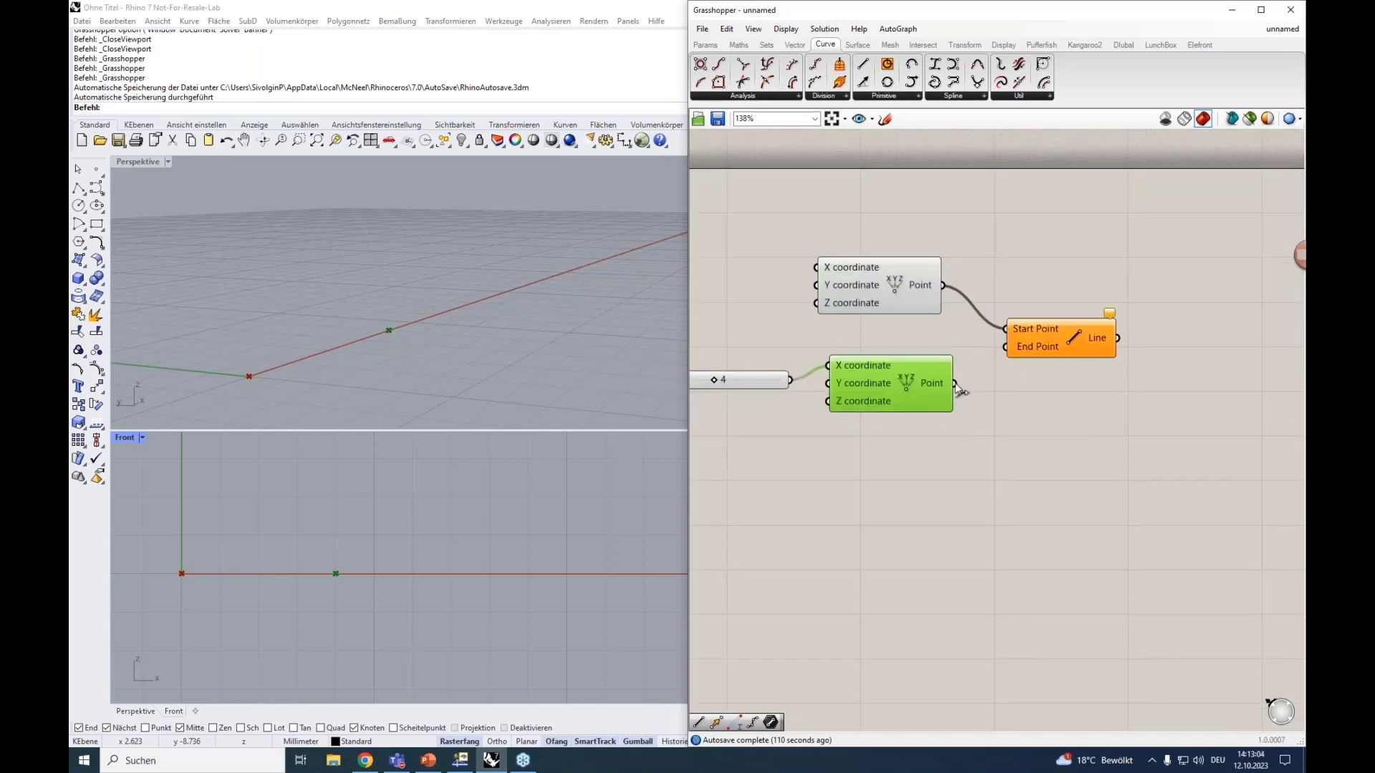
pyautogui.moveTo(955, 383); pyautogui.dragTo(1022, 351)
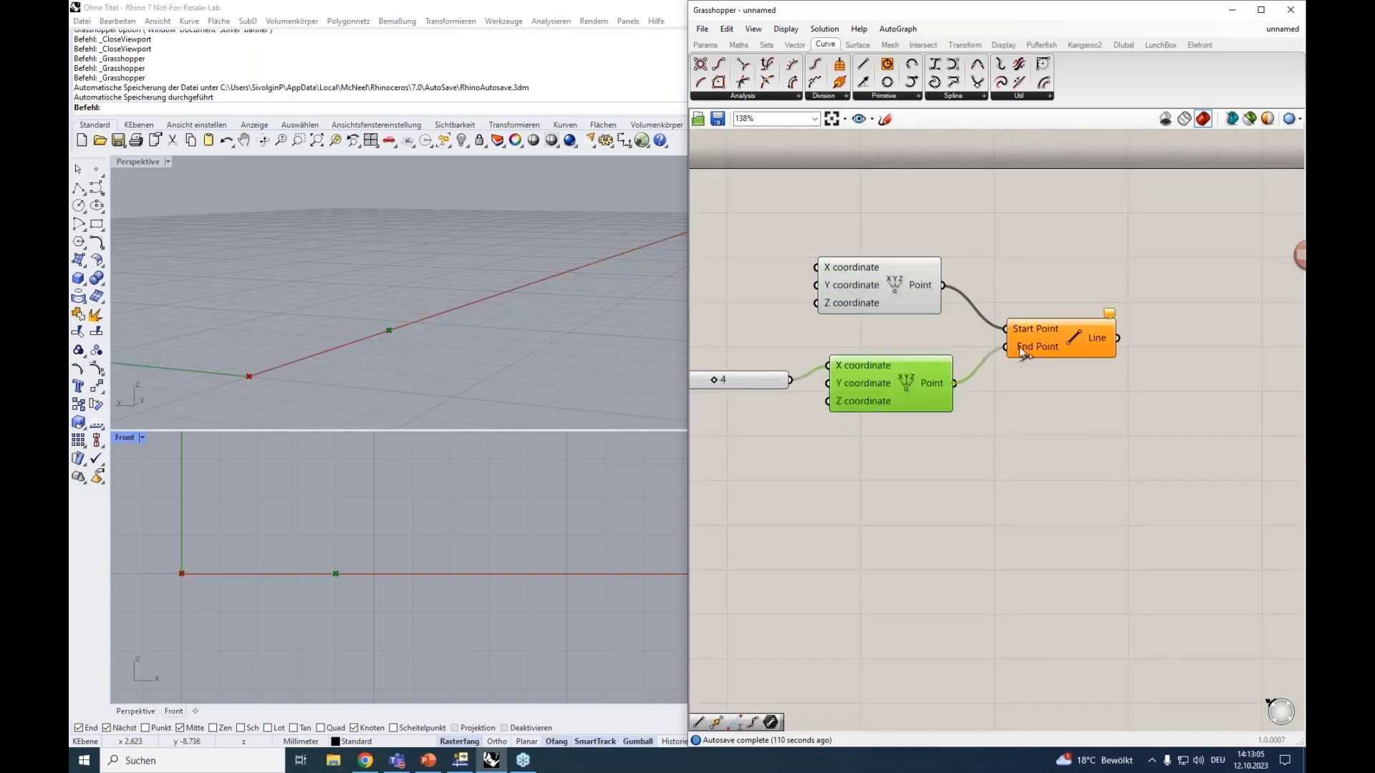
pyautogui.click(1098, 339)
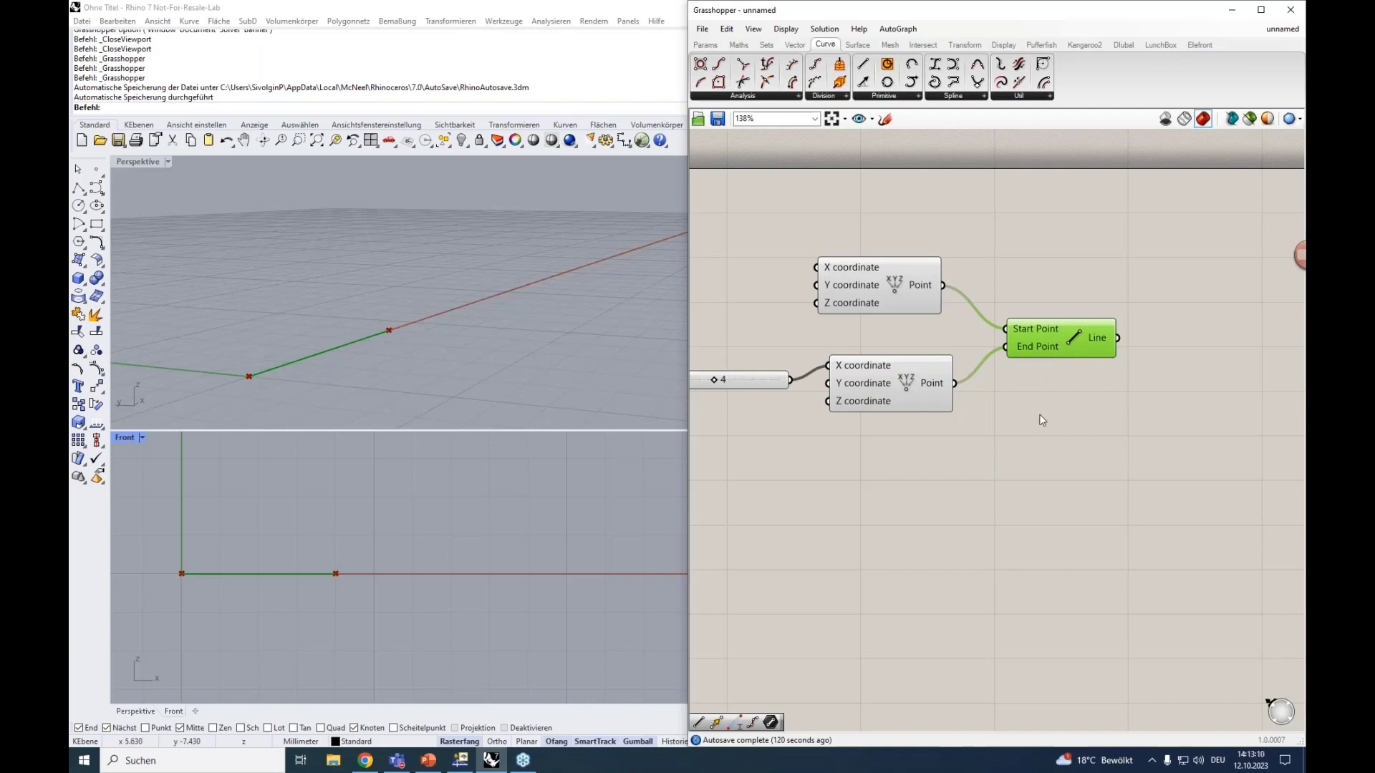
# Place a Move component after the Line component and wire the line into its Geometry input.
pyautogui.scroll(-3, 1042, 420)
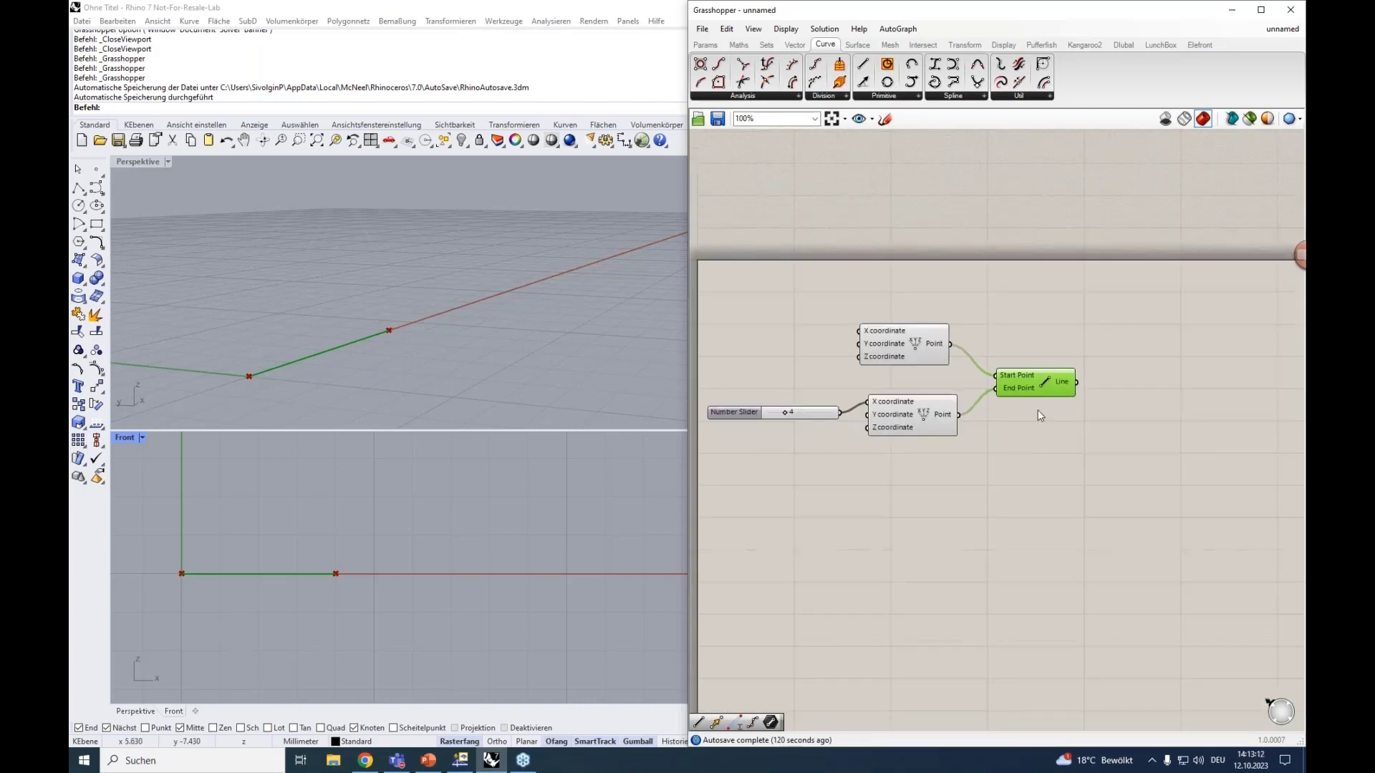
pyautogui.doubleClick(1121, 409)
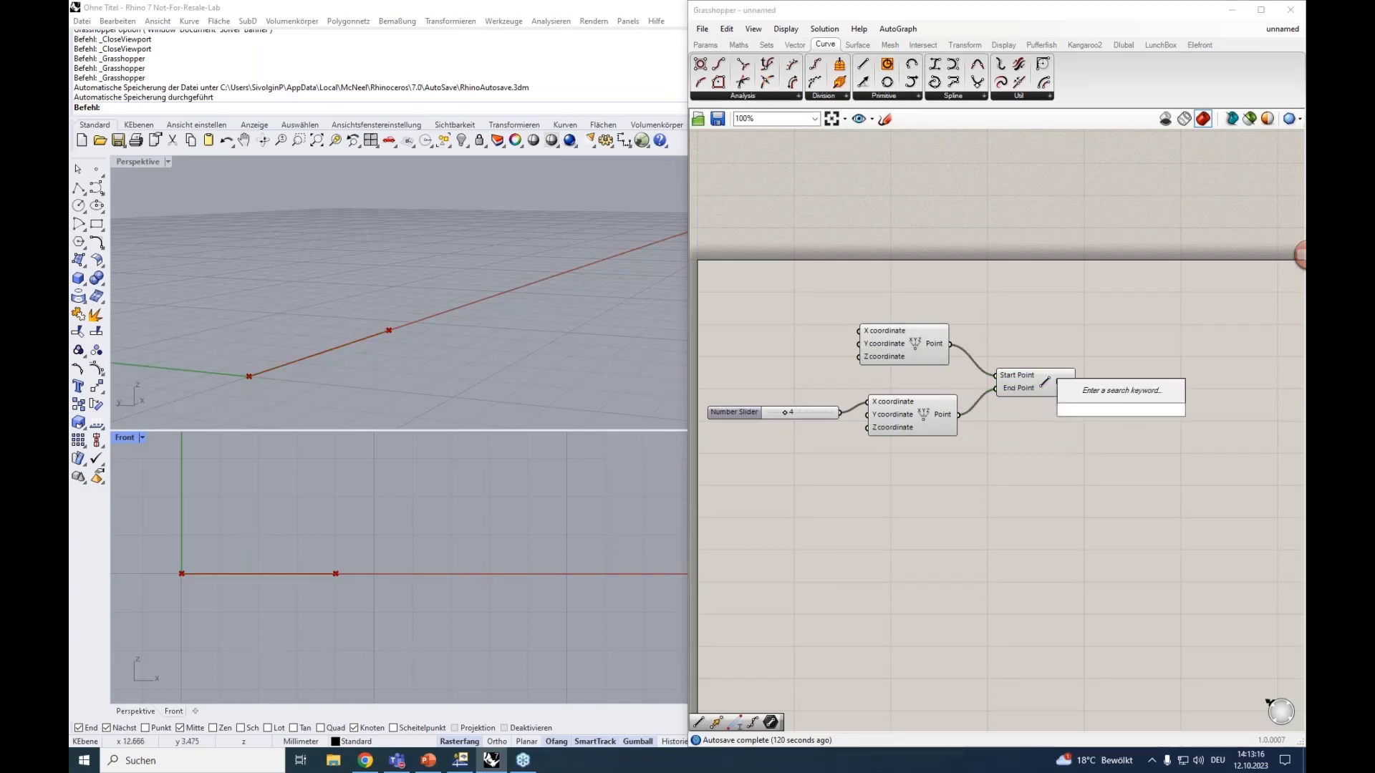
pyautogui.write('move')
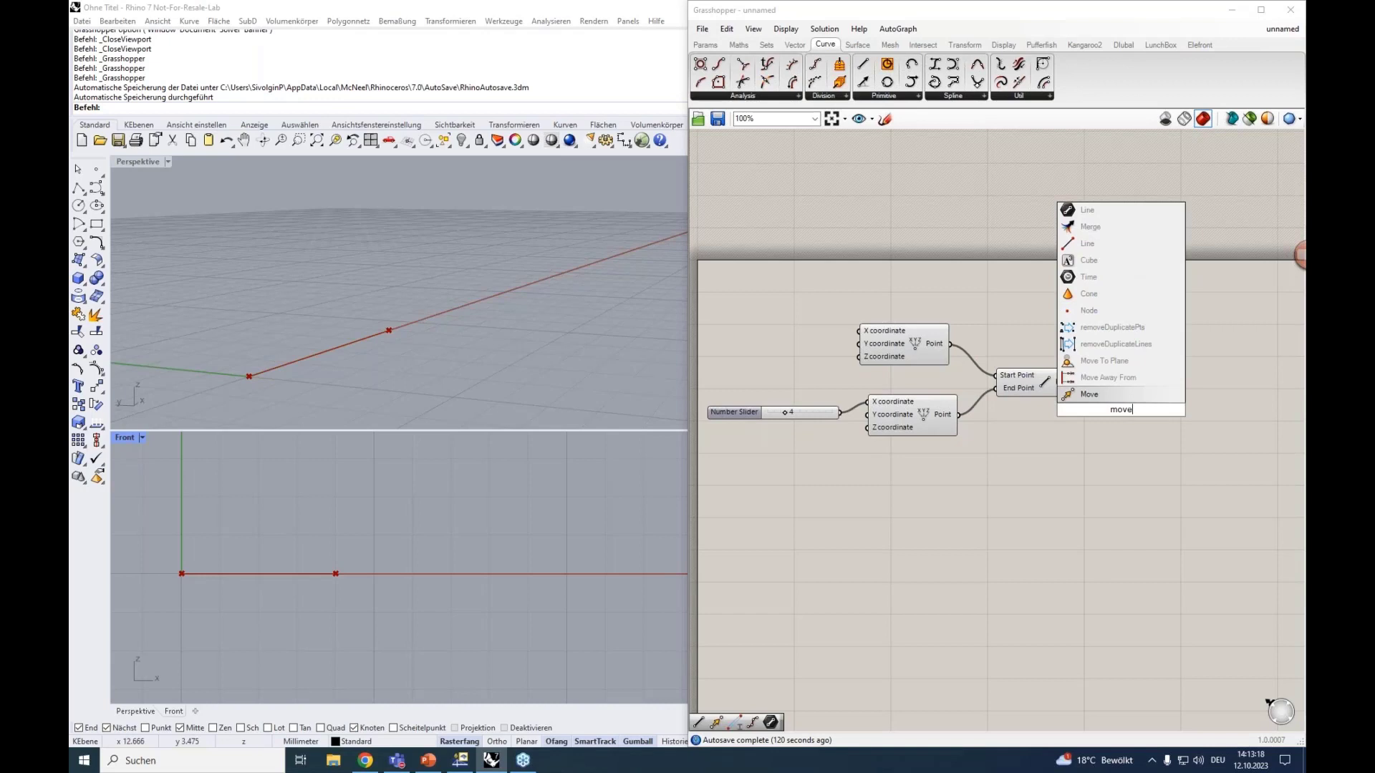
pyautogui.click(1110, 397)
pyautogui.moveTo(1106, 455); pyautogui.dragTo(1057, 435, button='right')
pyautogui.moveTo(1071, 391); pyautogui.dragTo(1132, 387)
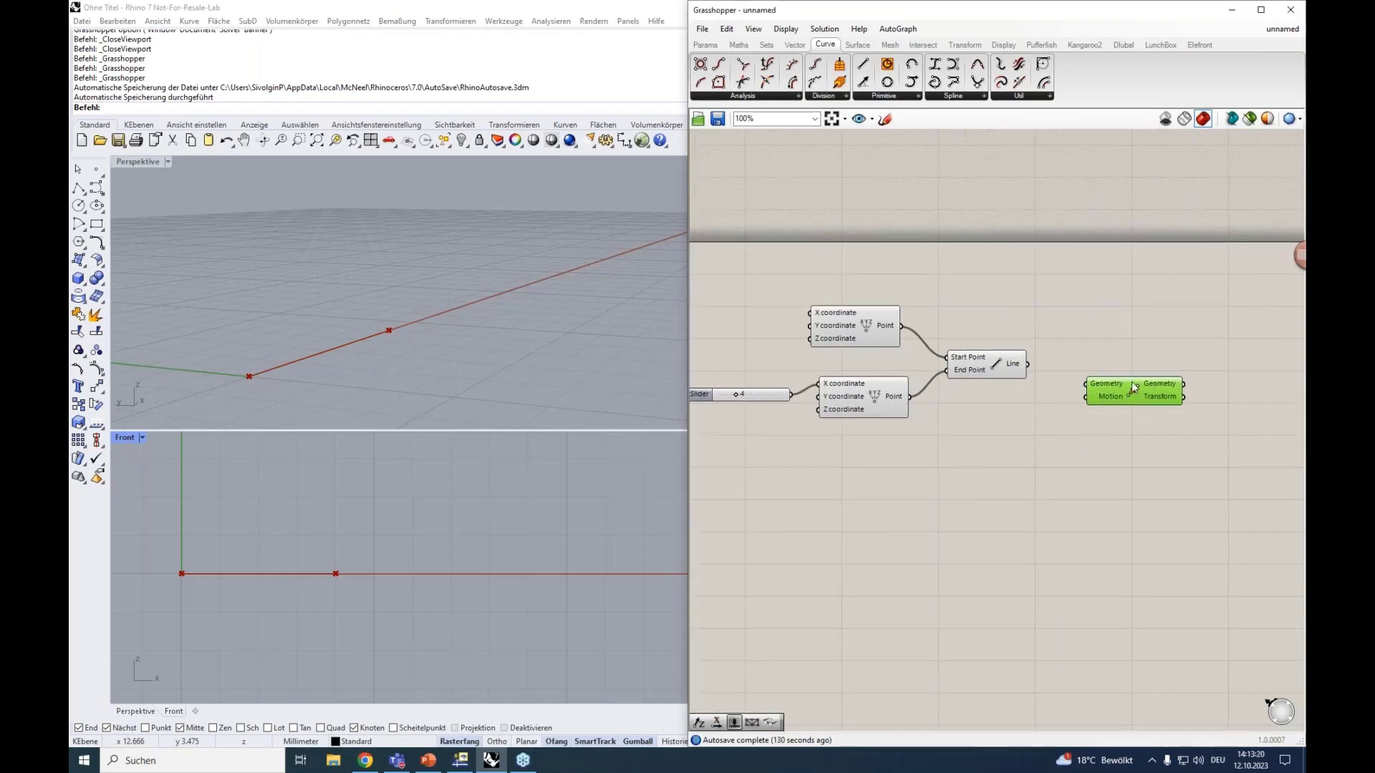
pyautogui.moveTo(1028, 364); pyautogui.dragTo(1086, 384)
# Place a Unit Z vector component just below the Move component as its motion direction.
pyautogui.moveTo(1111, 405)
pyautogui.doubleClick(1064, 457)
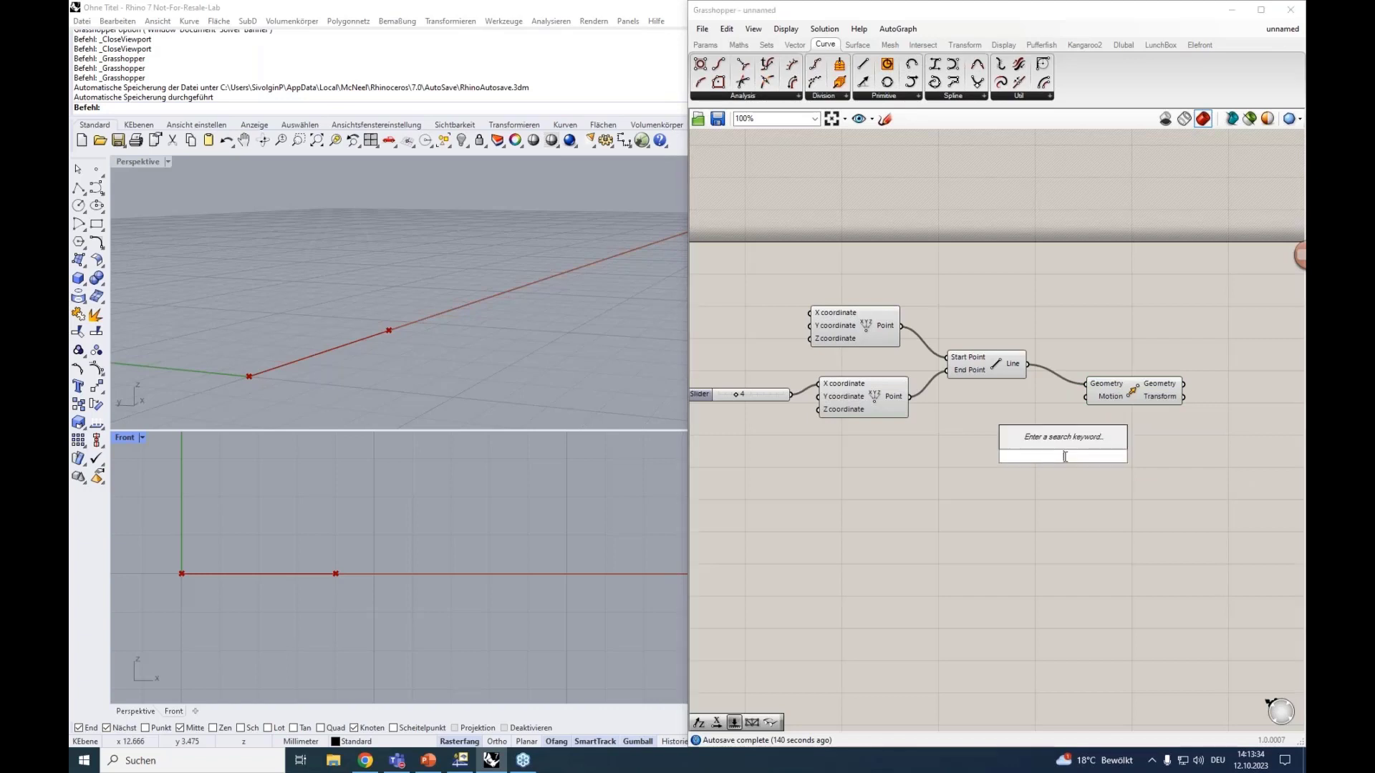
pyautogui.write('unit')
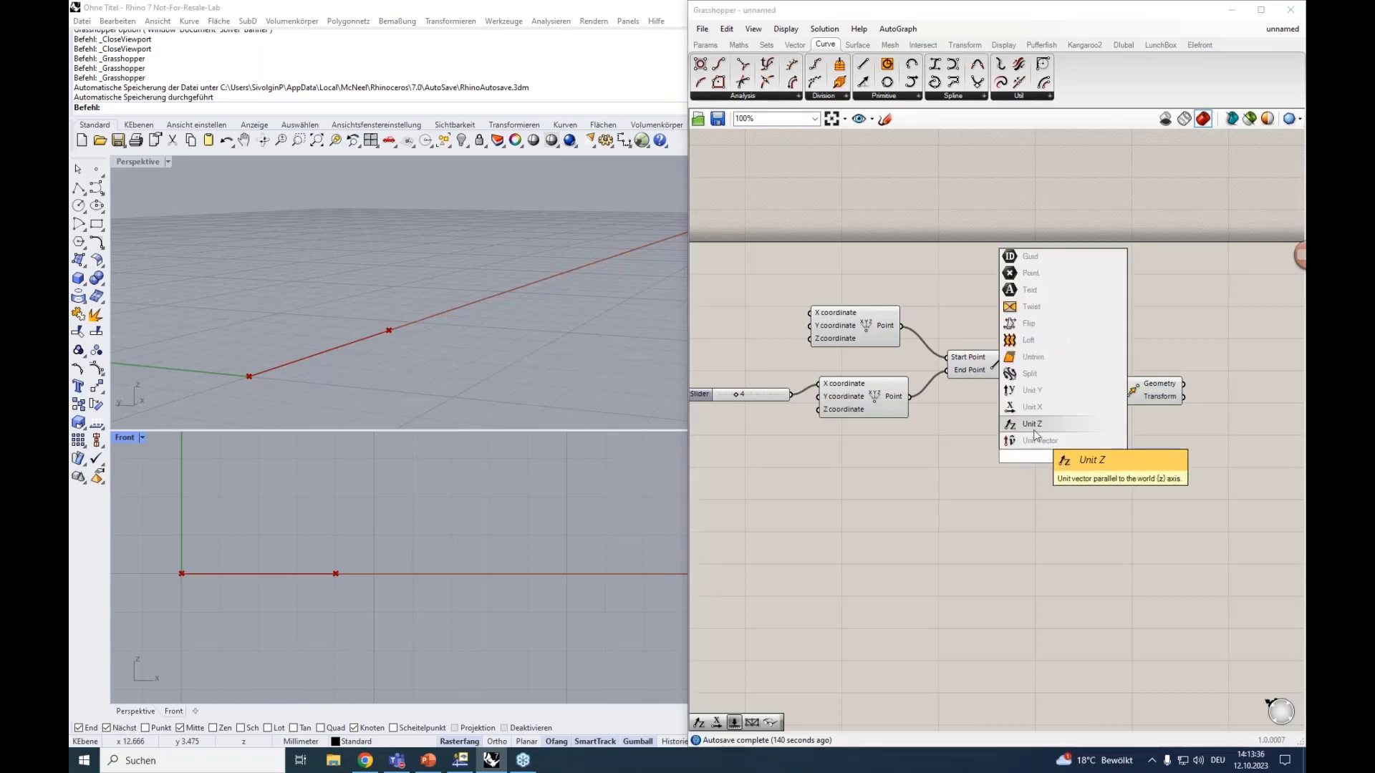
pyautogui.click(1031, 424)
pyautogui.moveTo(1080, 459); pyautogui.dragTo(1070, 450)
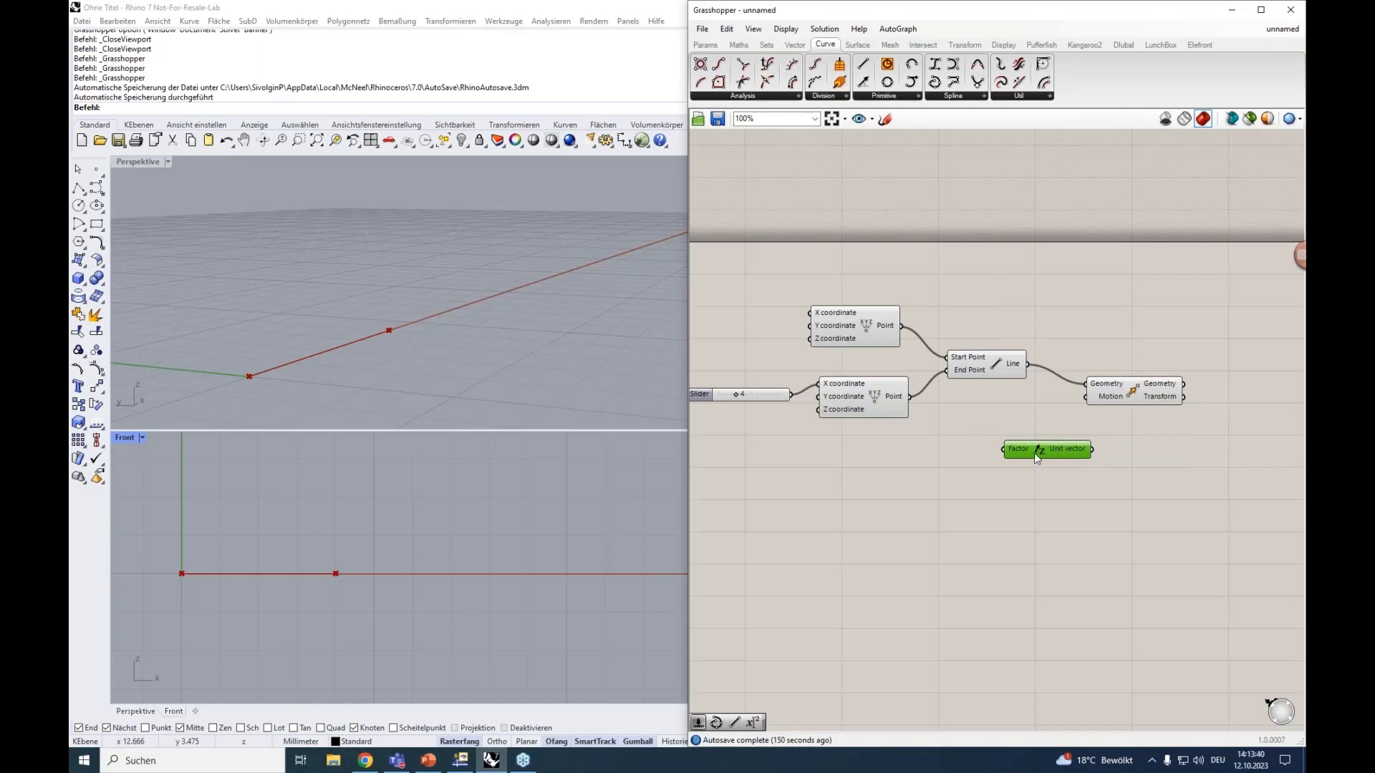
# Wire a new number slider from 0 to 5.00 into Unit Z's Factor, and the unit vector into Move's Motion.
pyautogui.doubleClick(906, 449)
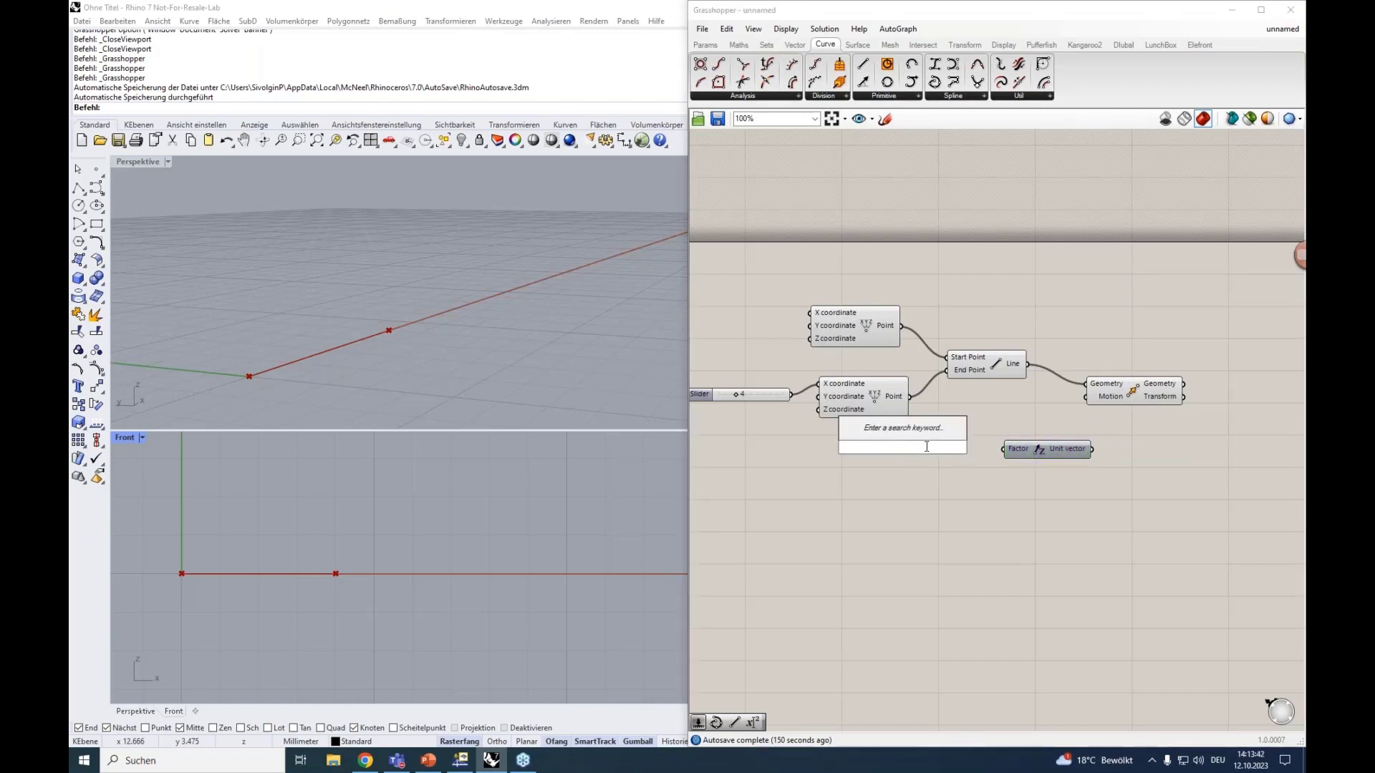
pyautogui.write('0<')
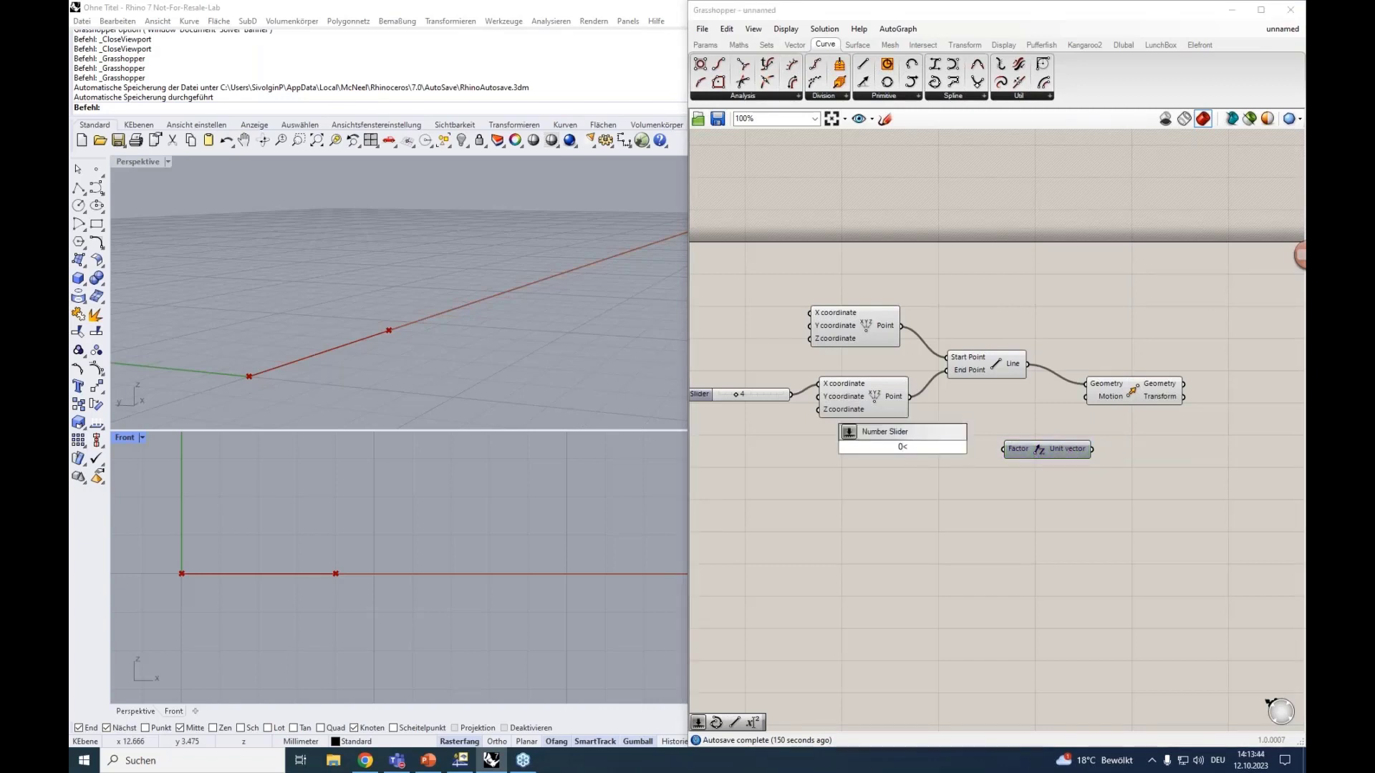
pyautogui.write('5.00')
pyautogui.press('Return')
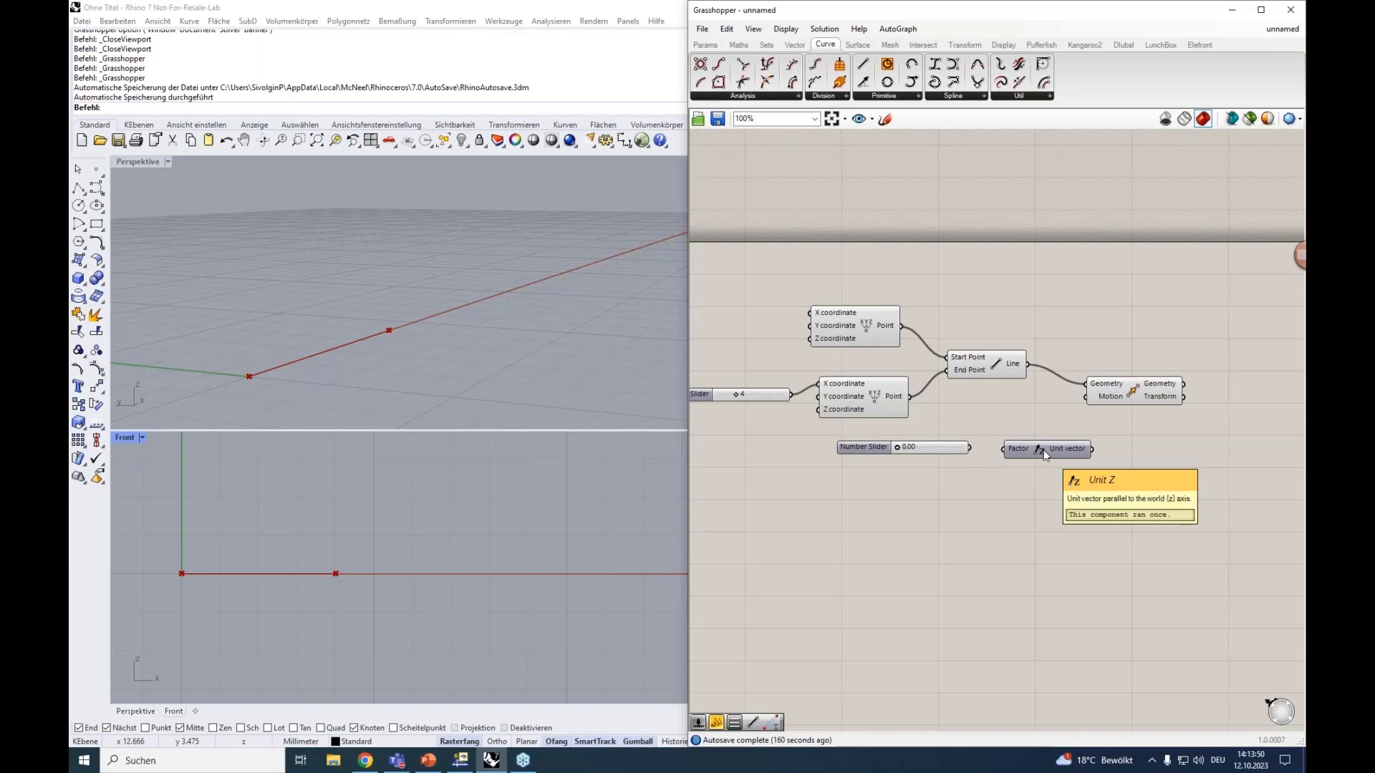
pyautogui.moveTo(968, 448); pyautogui.dragTo(1005, 449)
pyautogui.moveTo(1093, 449); pyautogui.dragTo(1138, 404)
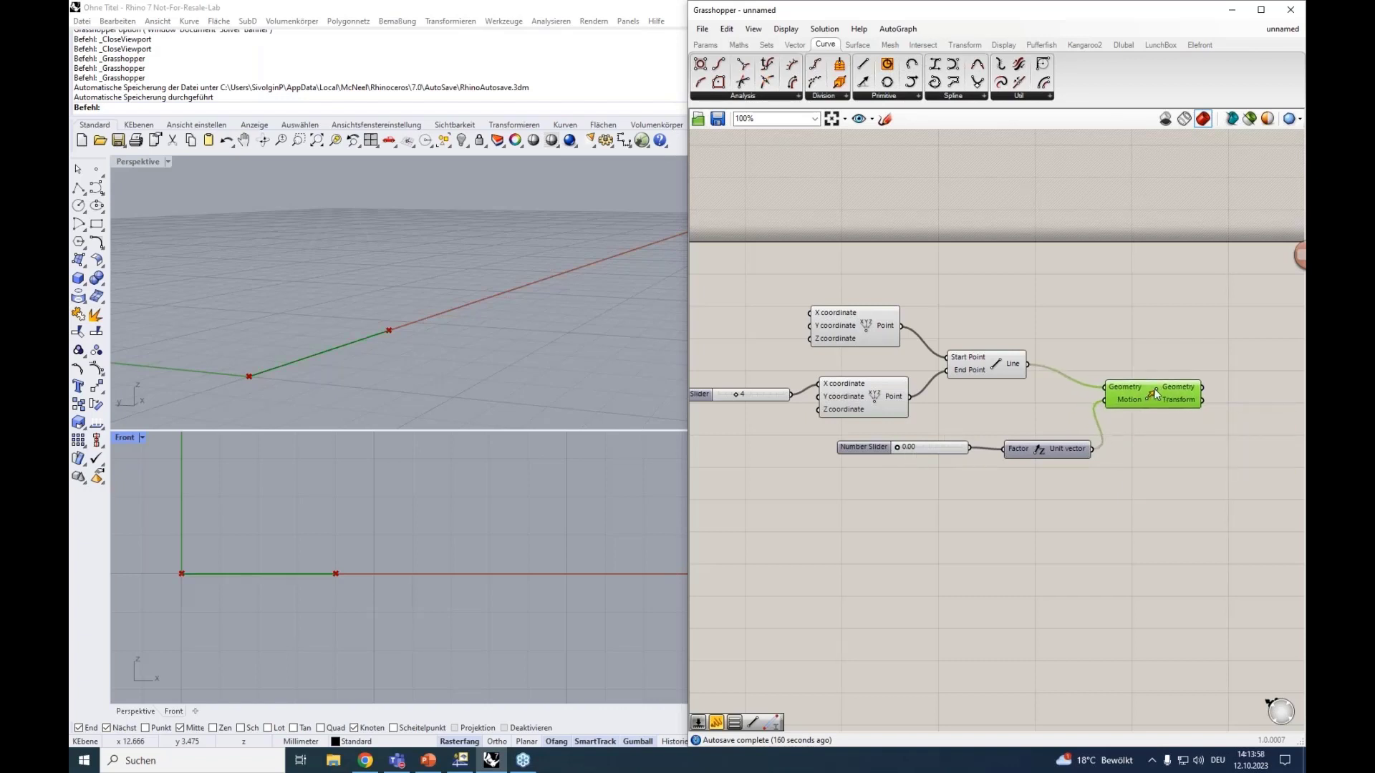
# Set the X coordinate slider to 10 and the Unit Z factor slider to 1.05.
pyautogui.moveTo(900, 450); pyautogui.dragTo(921, 447)
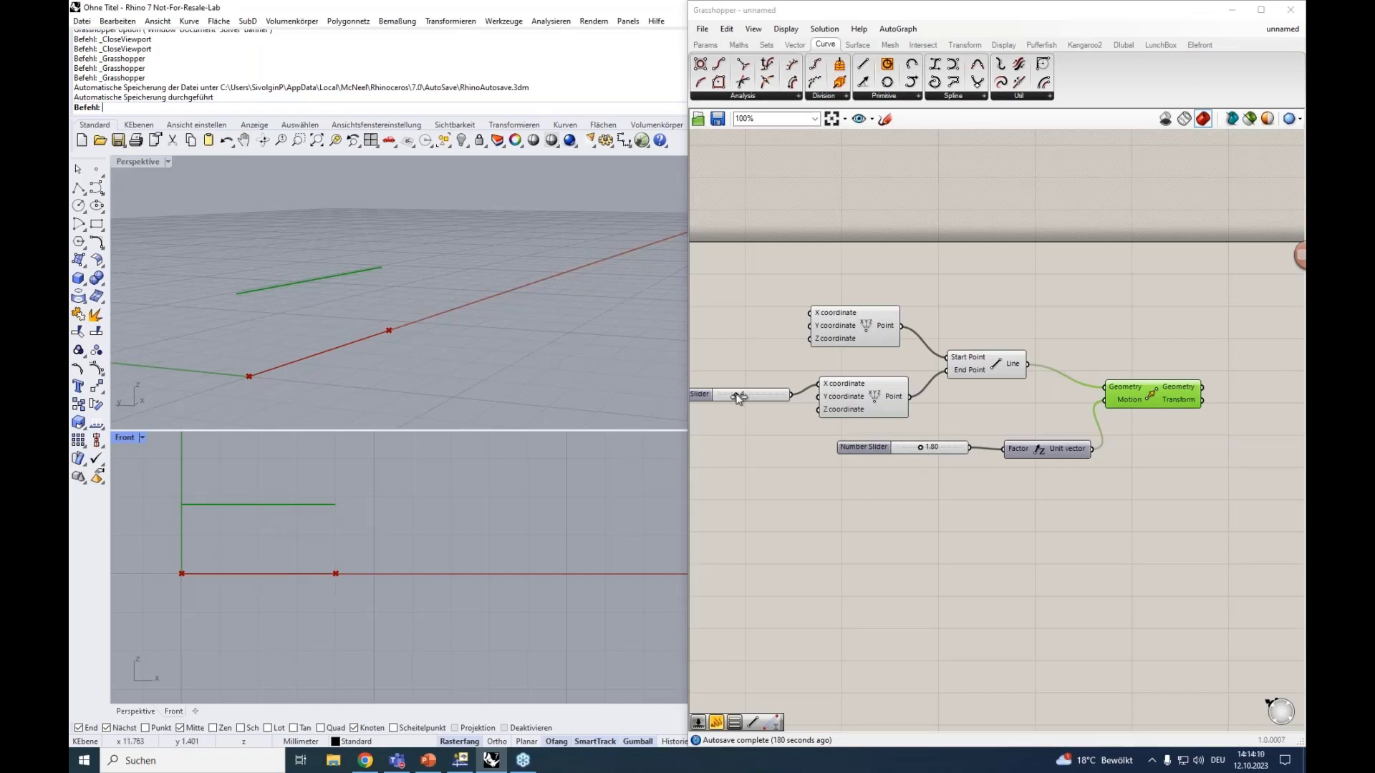
pyautogui.moveTo(738, 396); pyautogui.dragTo(763, 398)
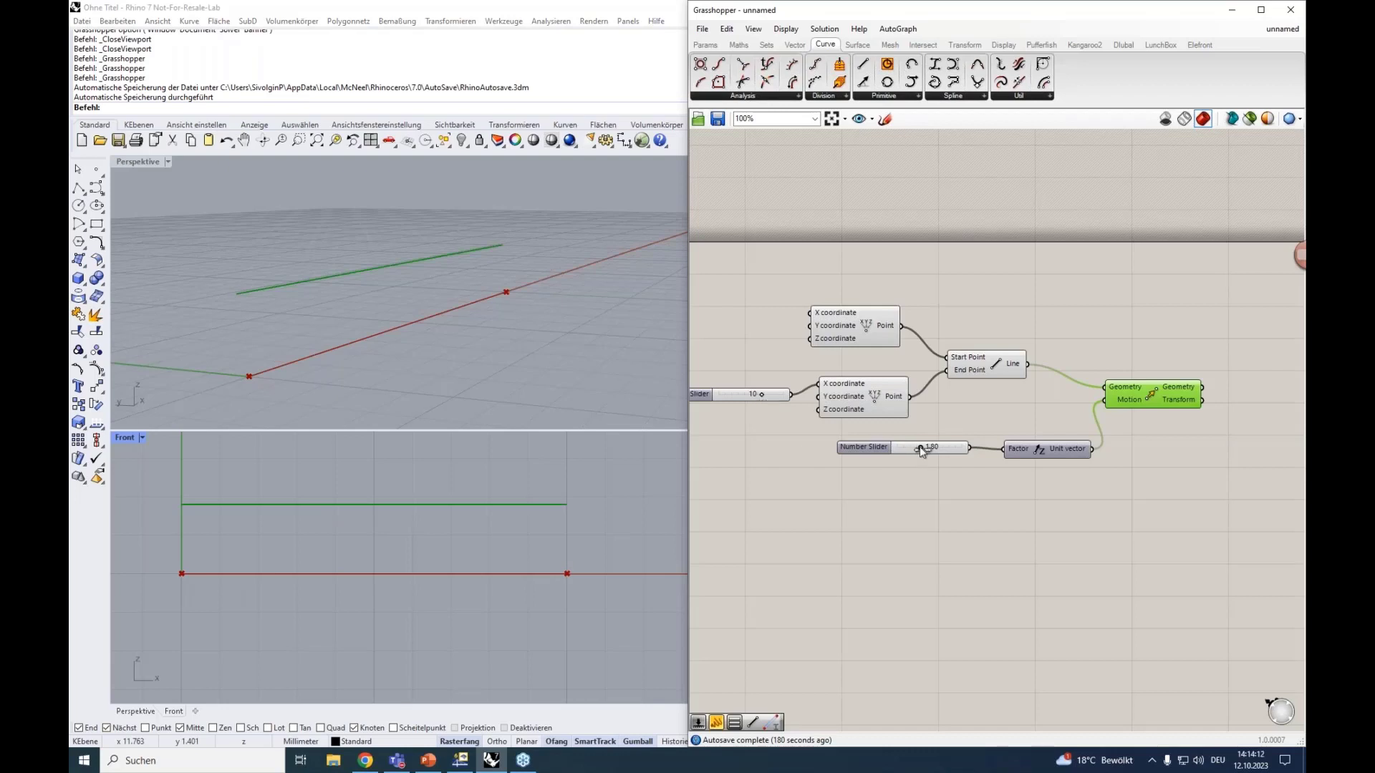
pyautogui.moveTo(922, 451); pyautogui.dragTo(910, 452)
# Place a LunchBox 2D Truss component after the Move component.
pyautogui.moveTo(917, 497); pyautogui.dragTo(900, 467, button='right')
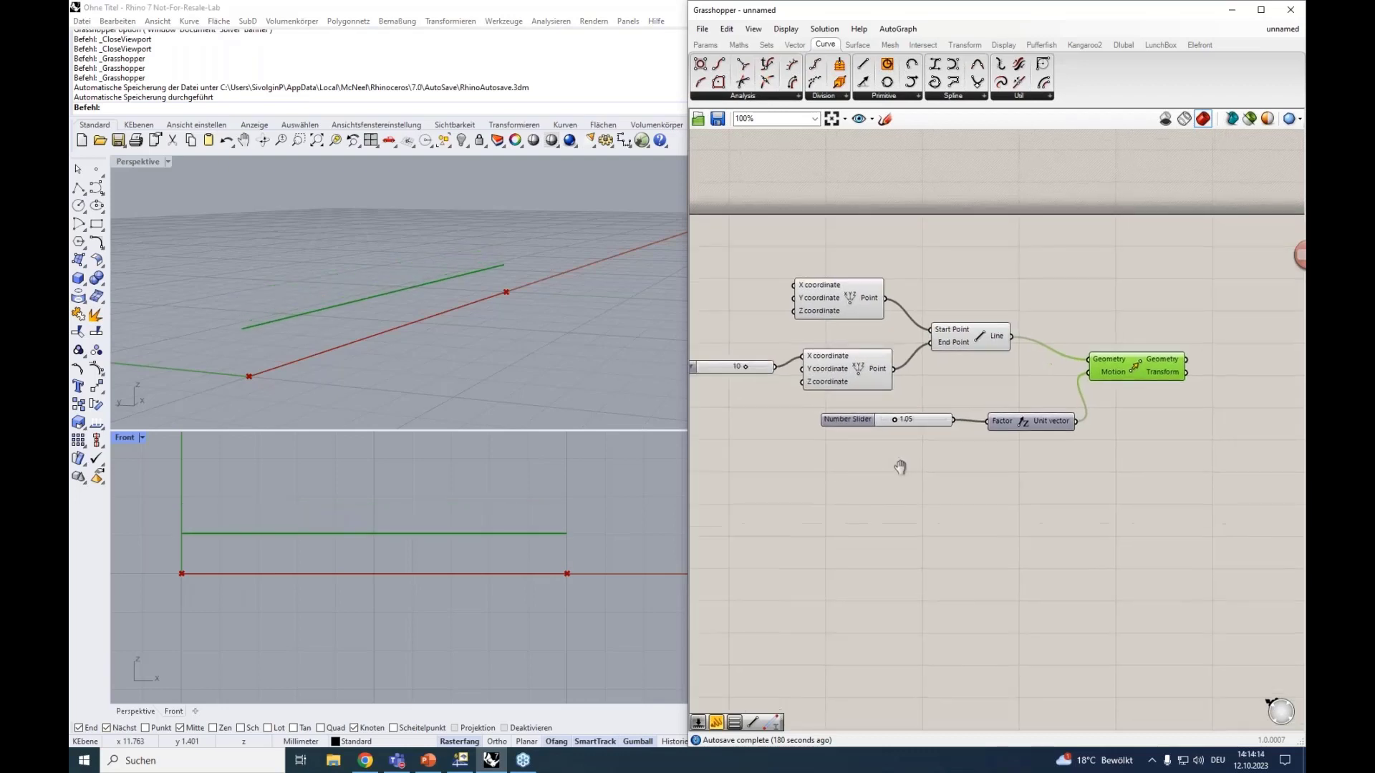
pyautogui.click(1161, 45)
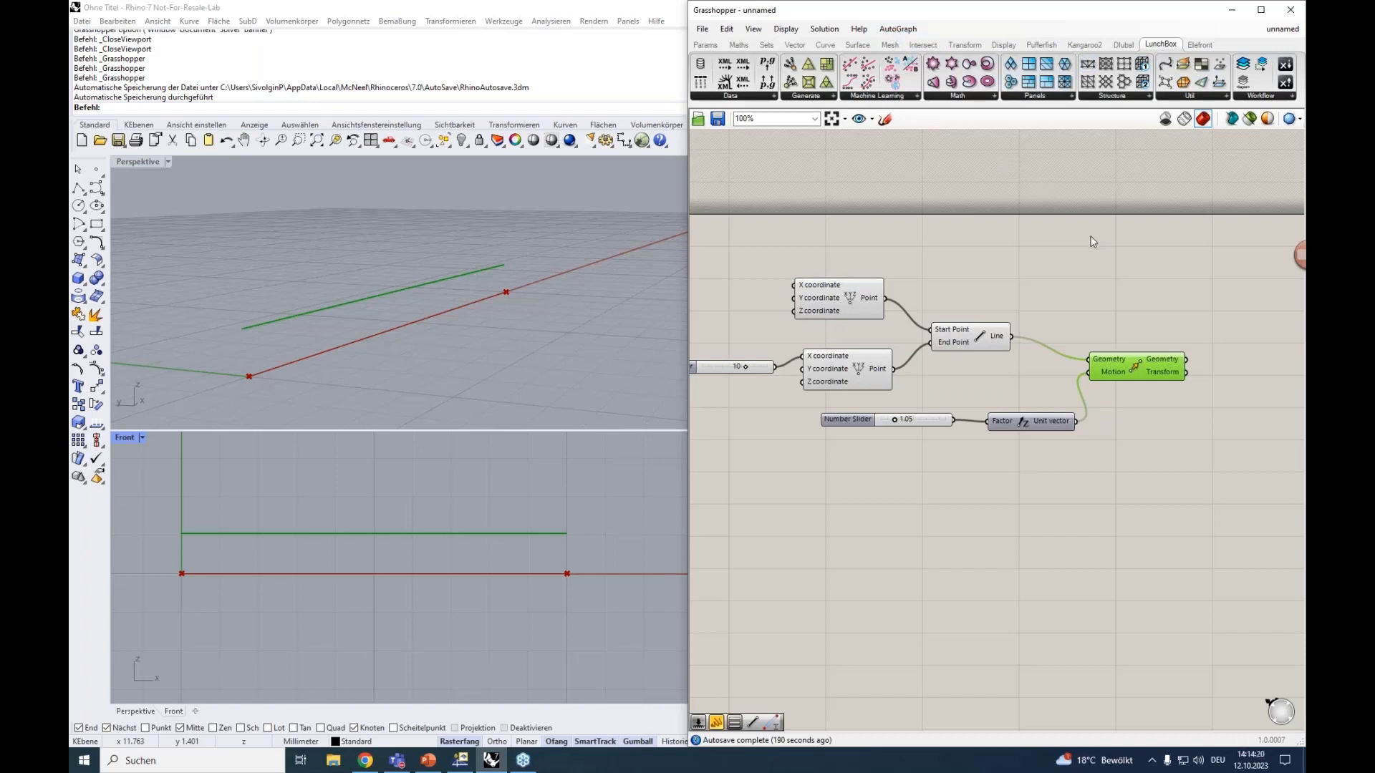
pyautogui.moveTo(1090, 237); pyautogui.dragTo(1009, 220, button='right')
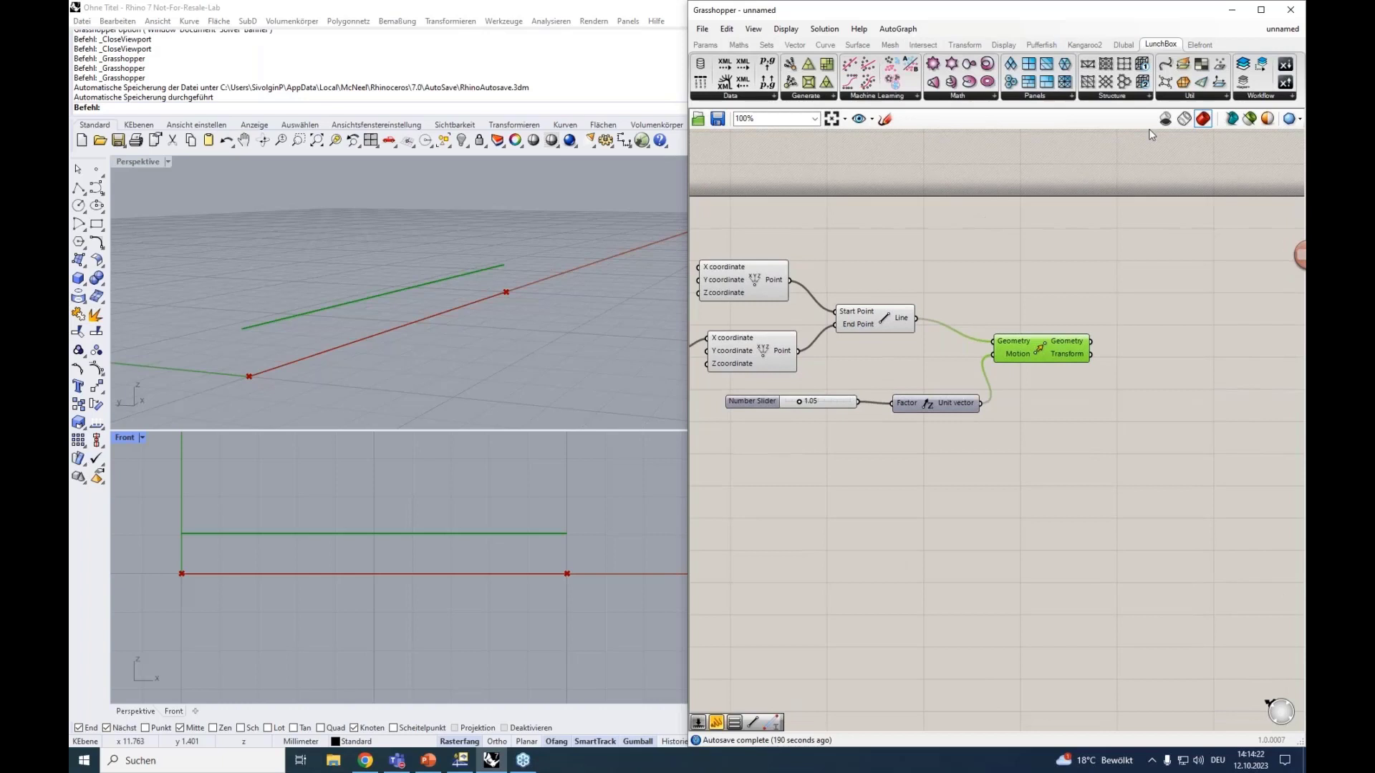
pyautogui.click(1125, 96)
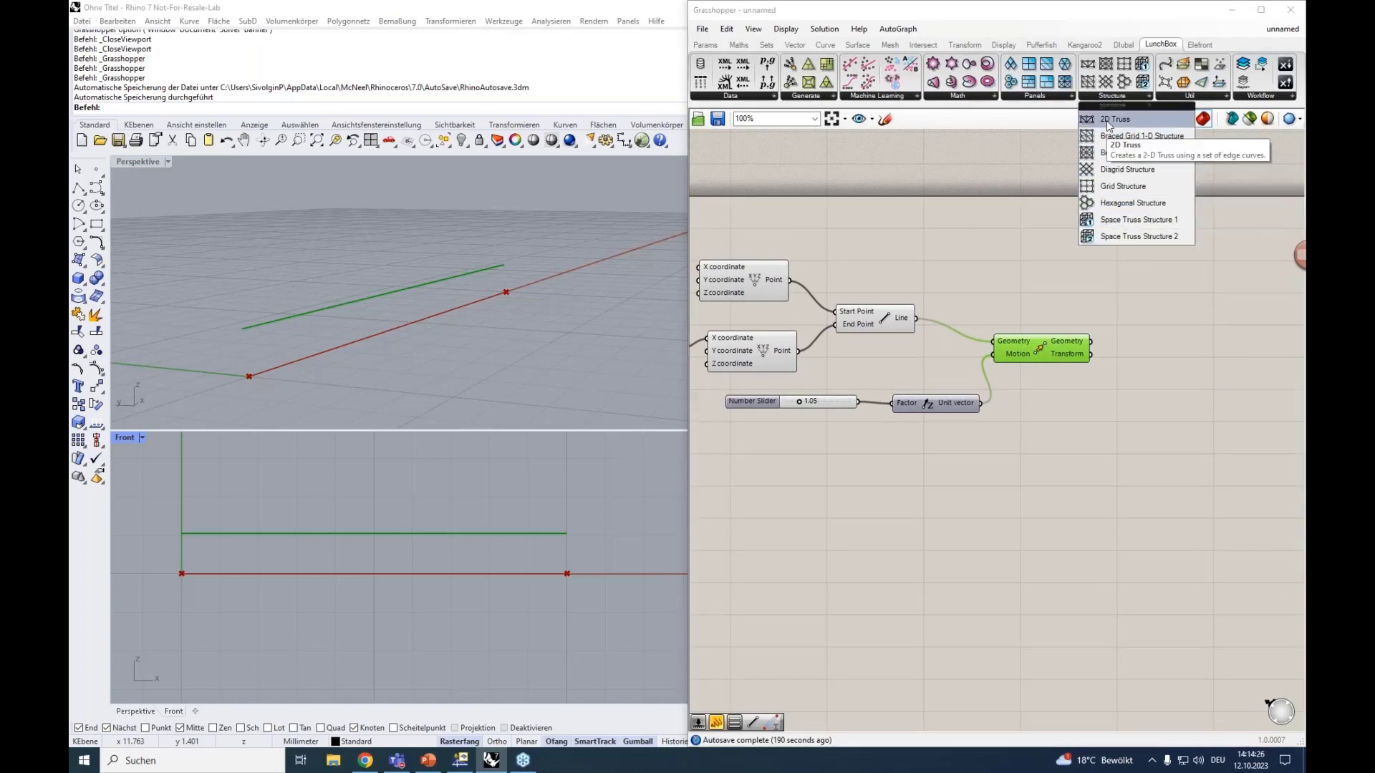
pyautogui.moveTo(1106, 120); pyautogui.dragTo(1170, 326)
pyautogui.moveTo(1102, 415); pyautogui.dragTo(1127, 406, button='right')
pyautogui.moveTo(1157, 301); pyautogui.dragTo(1166, 309)
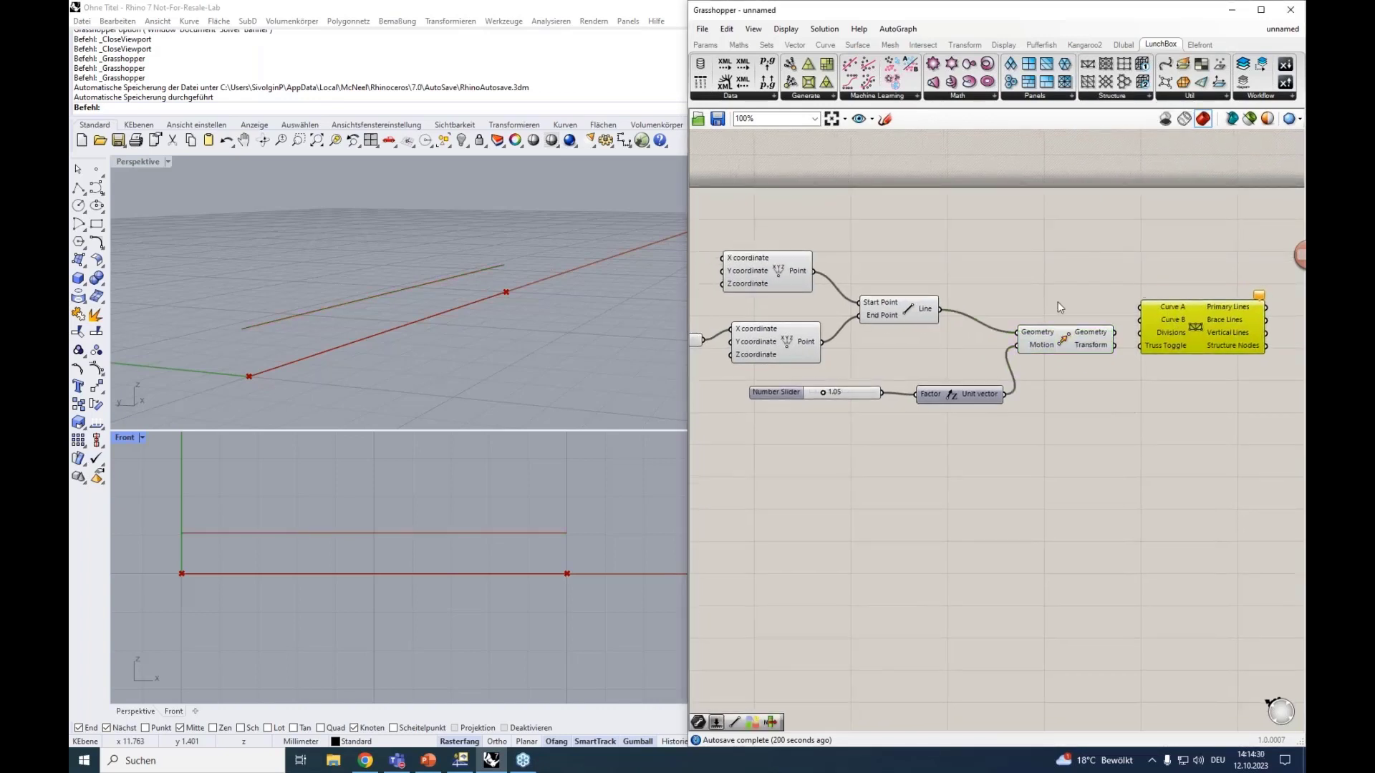
# Wire the original line into the 2D Truss's Curve A and Move's Geometry output into Curve B.
pyautogui.click(913, 306)
pyautogui.click(1060, 340)
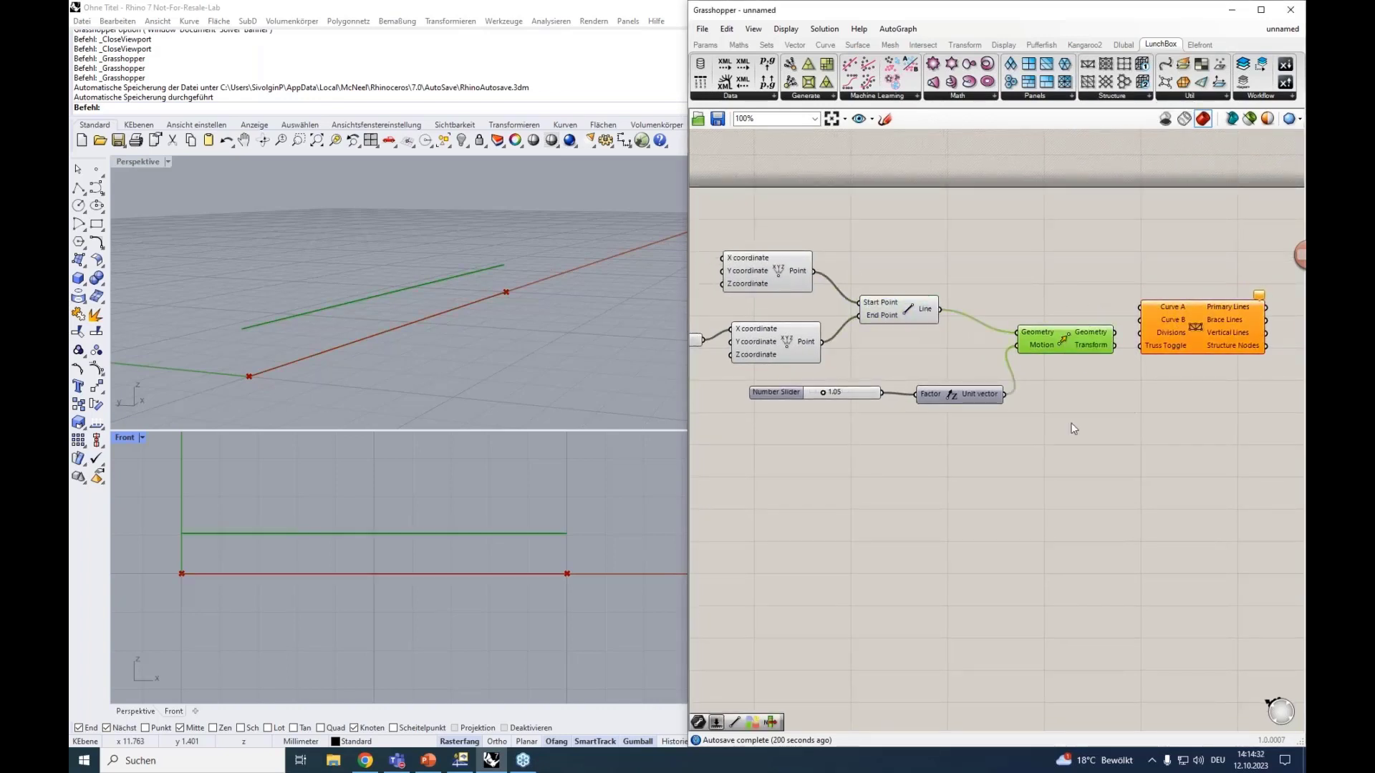
pyautogui.moveTo(985, 436); pyautogui.dragTo(779, 454, button='right')
pyautogui.moveTo(970, 350); pyautogui.dragTo(1041, 372)
pyautogui.moveTo(930, 299); pyautogui.dragTo(968, 285, button='right')
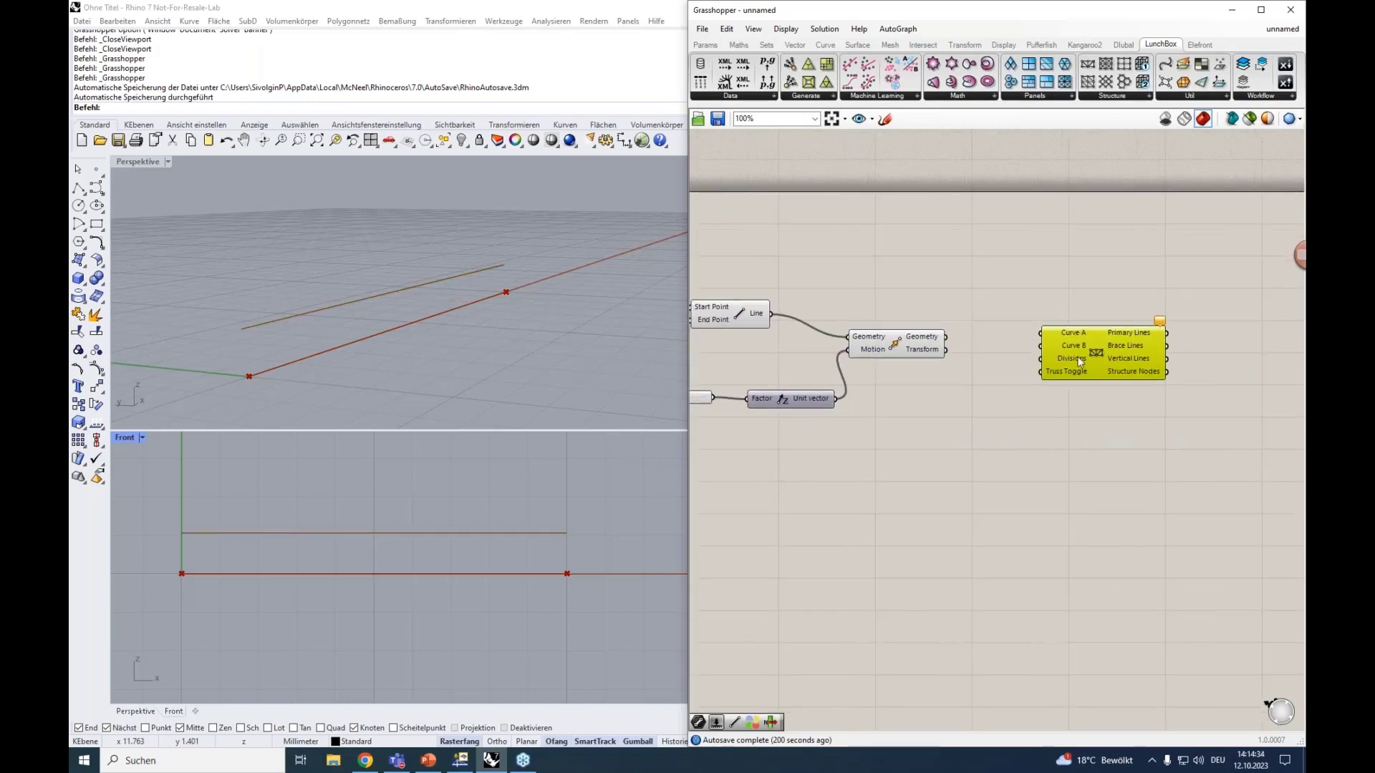
pyautogui.moveTo(1077, 366); pyautogui.dragTo(1052, 342)
pyautogui.moveTo(771, 313); pyautogui.dragTo(1017, 323)
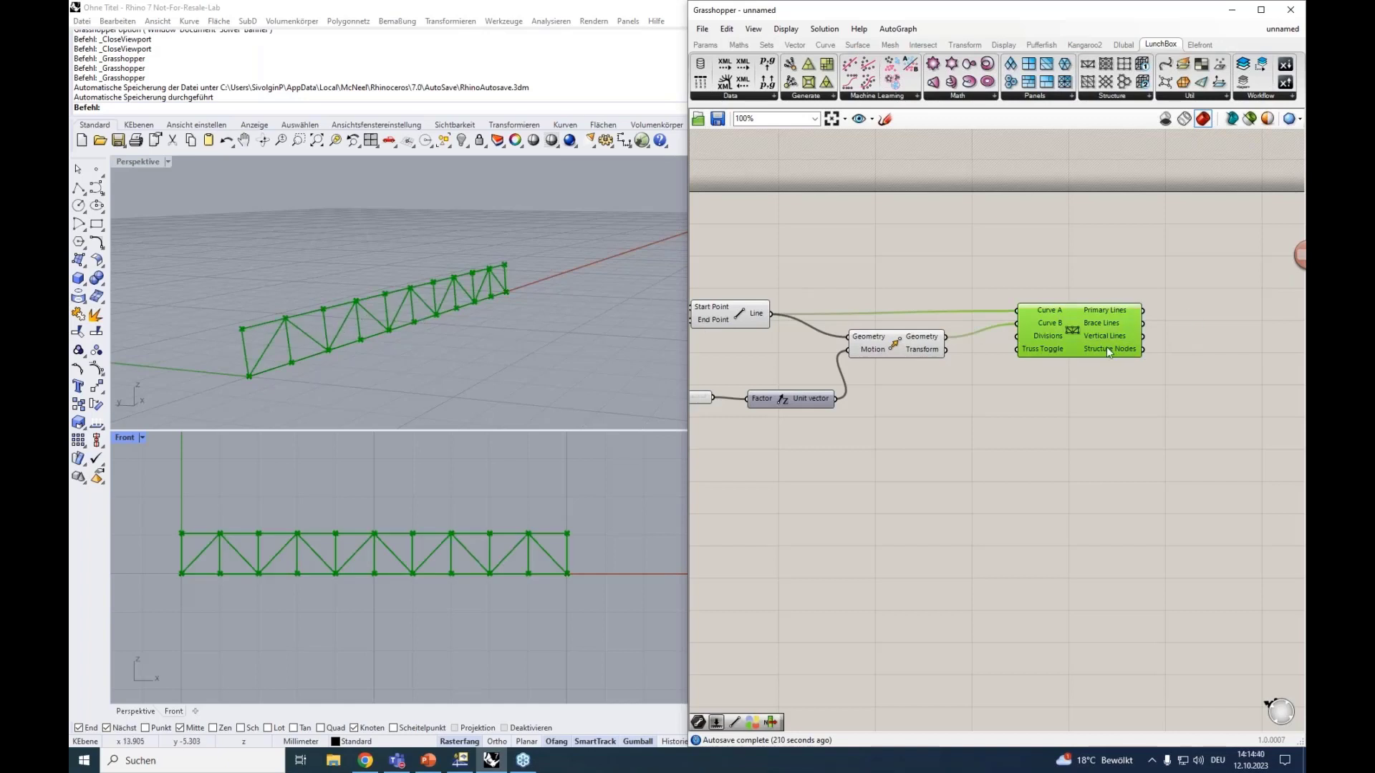
pyautogui.moveTo(1107, 348)
pyautogui.moveTo(1097, 332); pyautogui.dragTo(1117, 344)
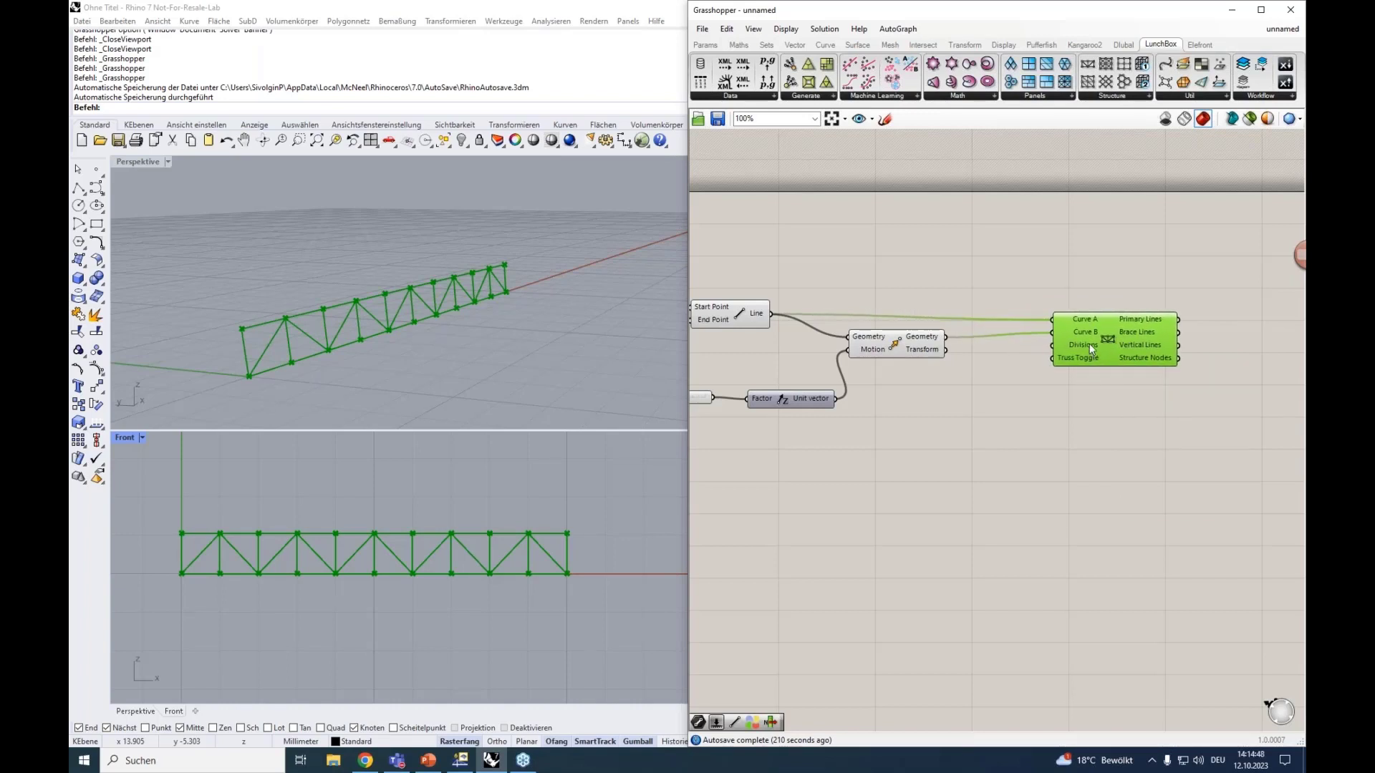
# Add an integer number slider from 0 to 15, wire it into the truss's Divisions, and set it to 6.
pyautogui.moveTo(1089, 344)
pyautogui.doubleClick(989, 395)
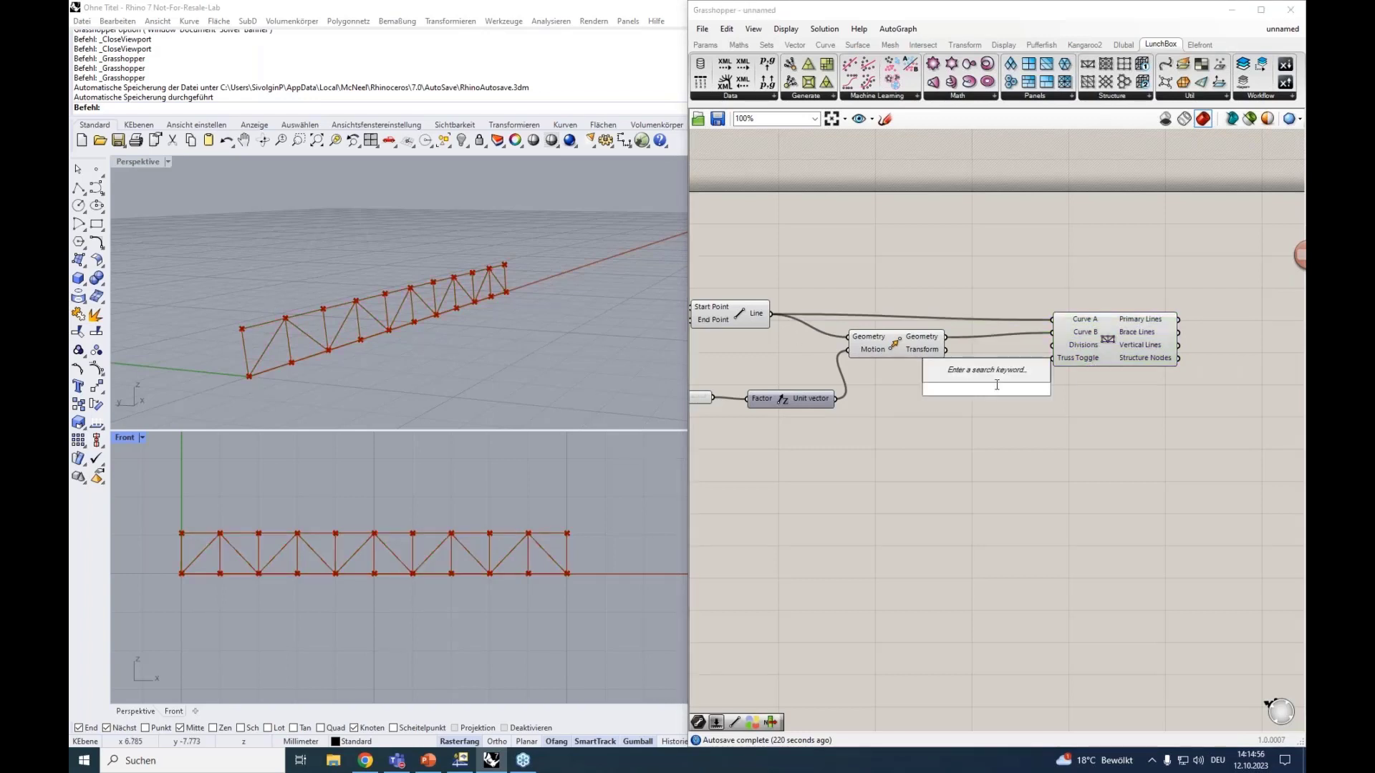
pyautogui.write('0<15')
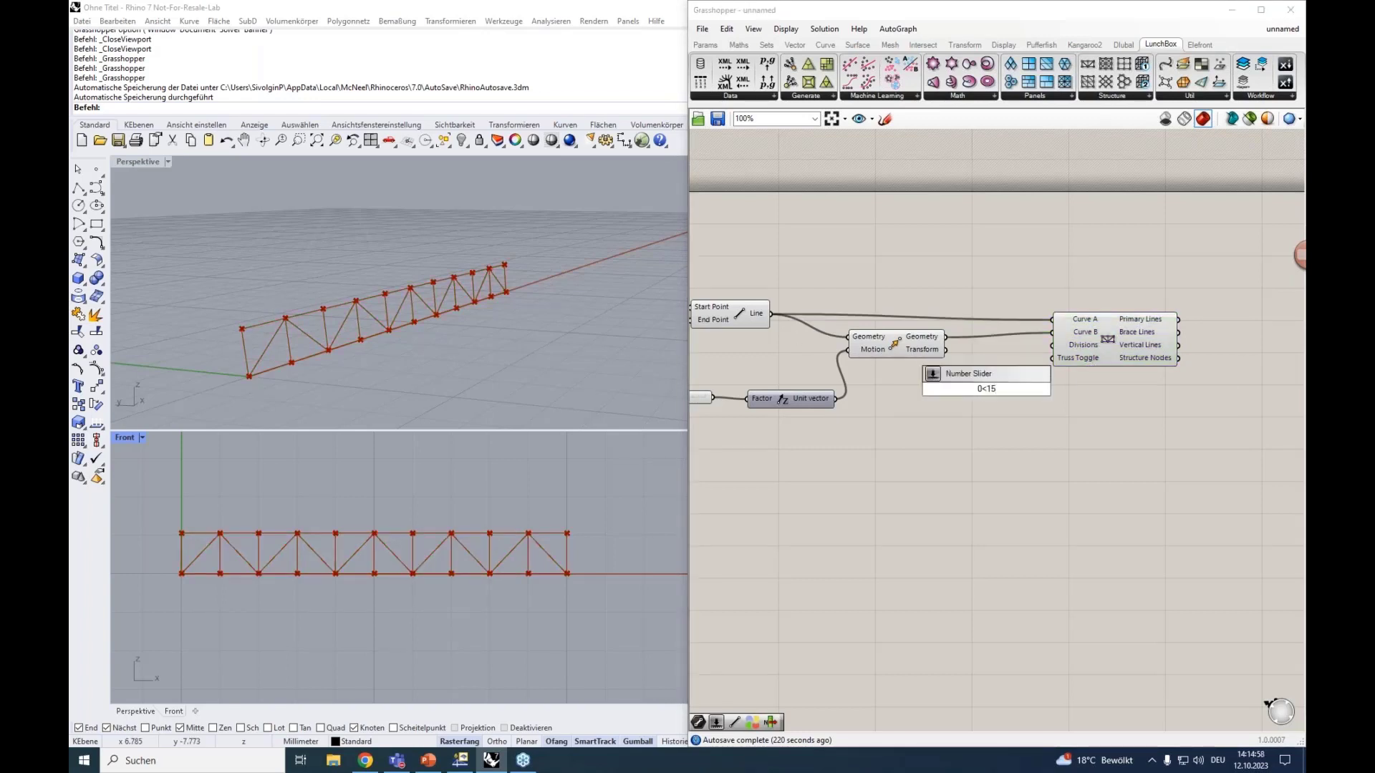
pyautogui.press('Return')
pyautogui.moveTo(1056, 387); pyautogui.dragTo(1051, 345)
pyautogui.moveTo(981, 389)
pyautogui.mouseDown()
pyautogui.moveTo(1031, 396)
pyautogui.moveTo(964, 391)
pyautogui.mouseUp()
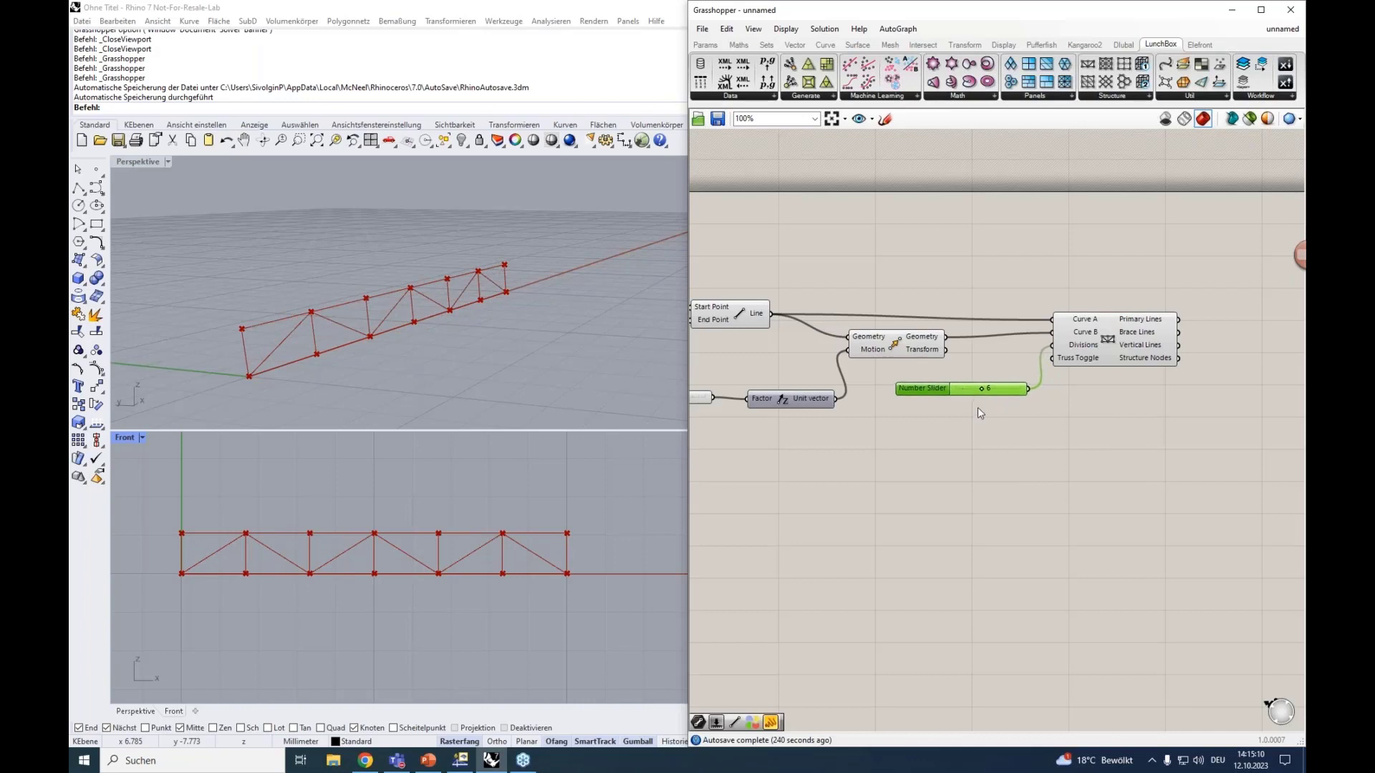
# Place a Line parameter container beside the truss outputs and duplicate it to get three stacked containers.
pyautogui.moveTo(990, 422); pyautogui.dragTo(850, 460, button='right')
pyautogui.scroll(1, 1023, 358)
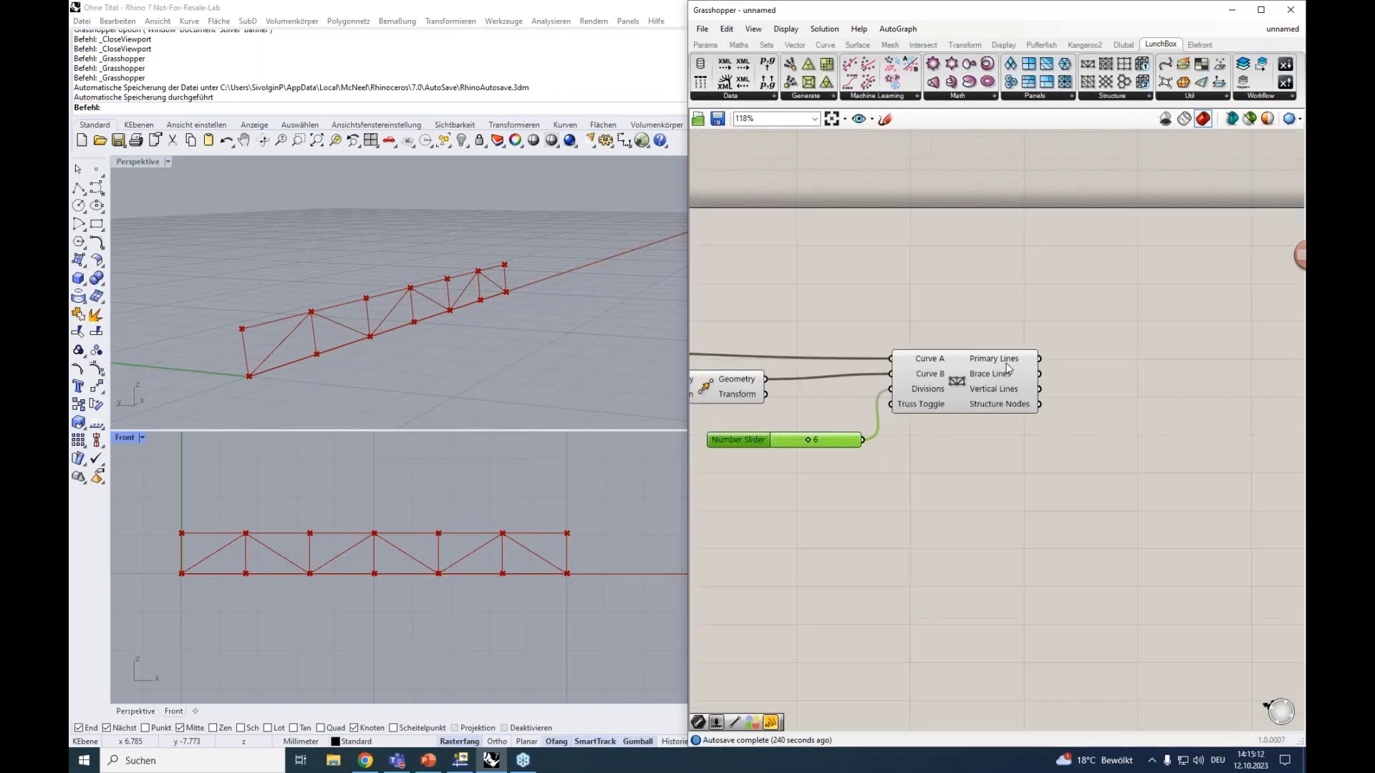
pyautogui.click(988, 390)
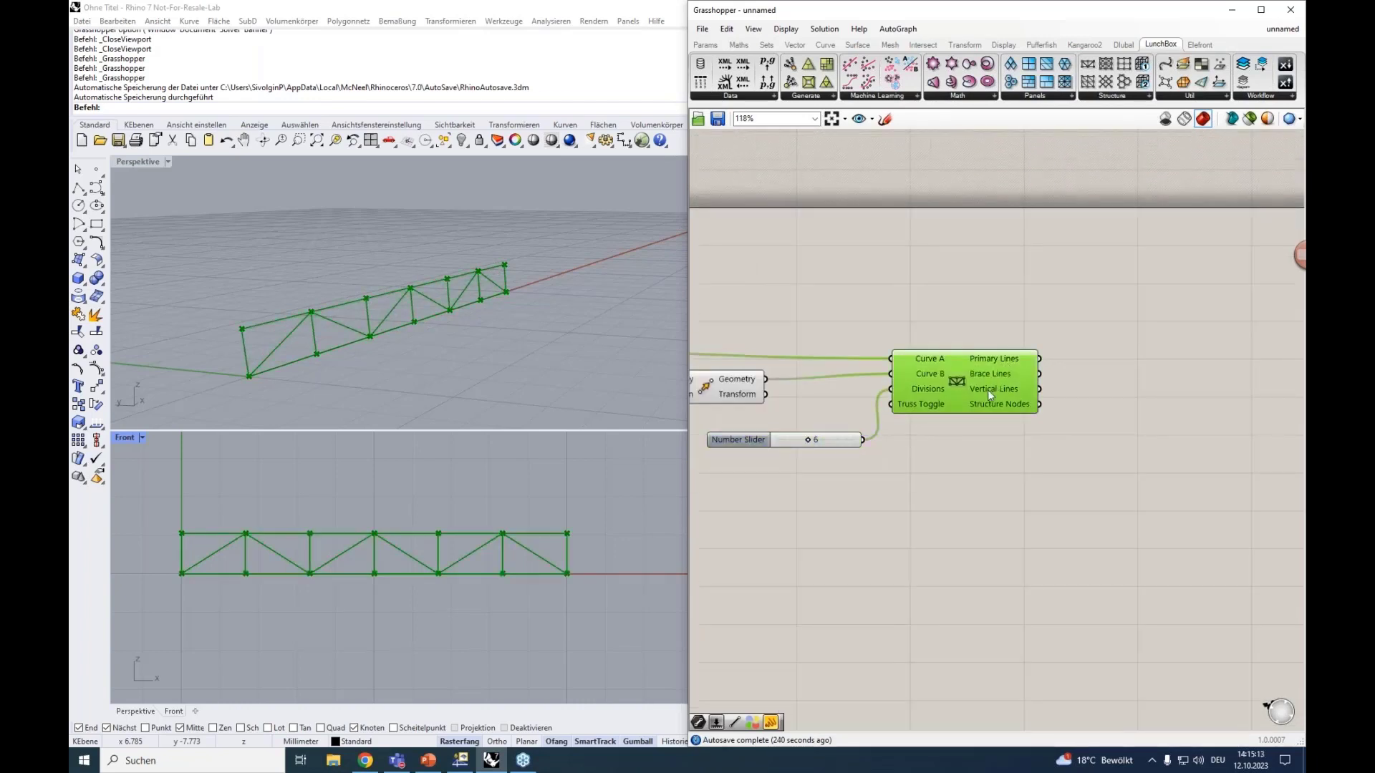
pyautogui.doubleClick(1118, 364)
pyautogui.write('line')
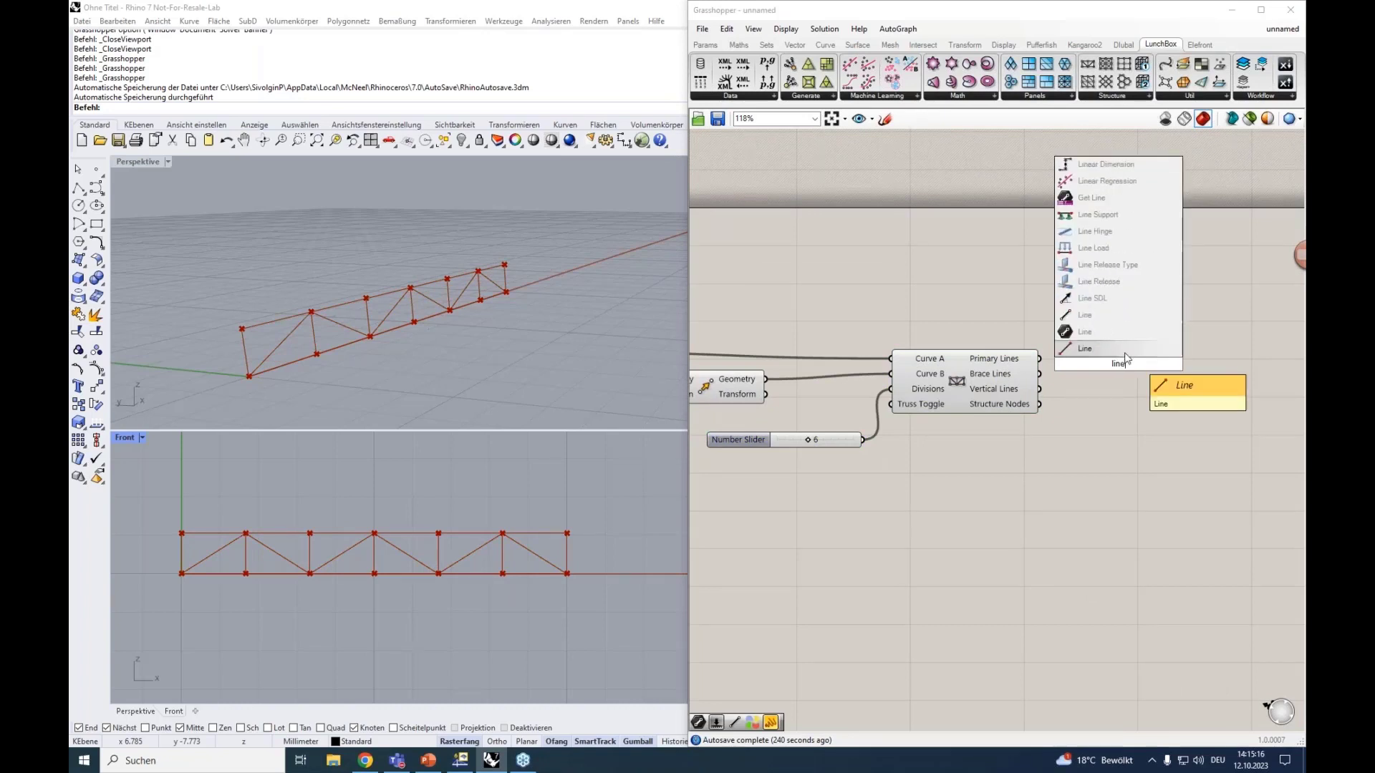
pyautogui.click(1101, 331)
pyautogui.keyDown('alt'); pyautogui.moveTo(1117, 364); pyautogui.dragTo(1117, 436); pyautogui.keyUp('alt')
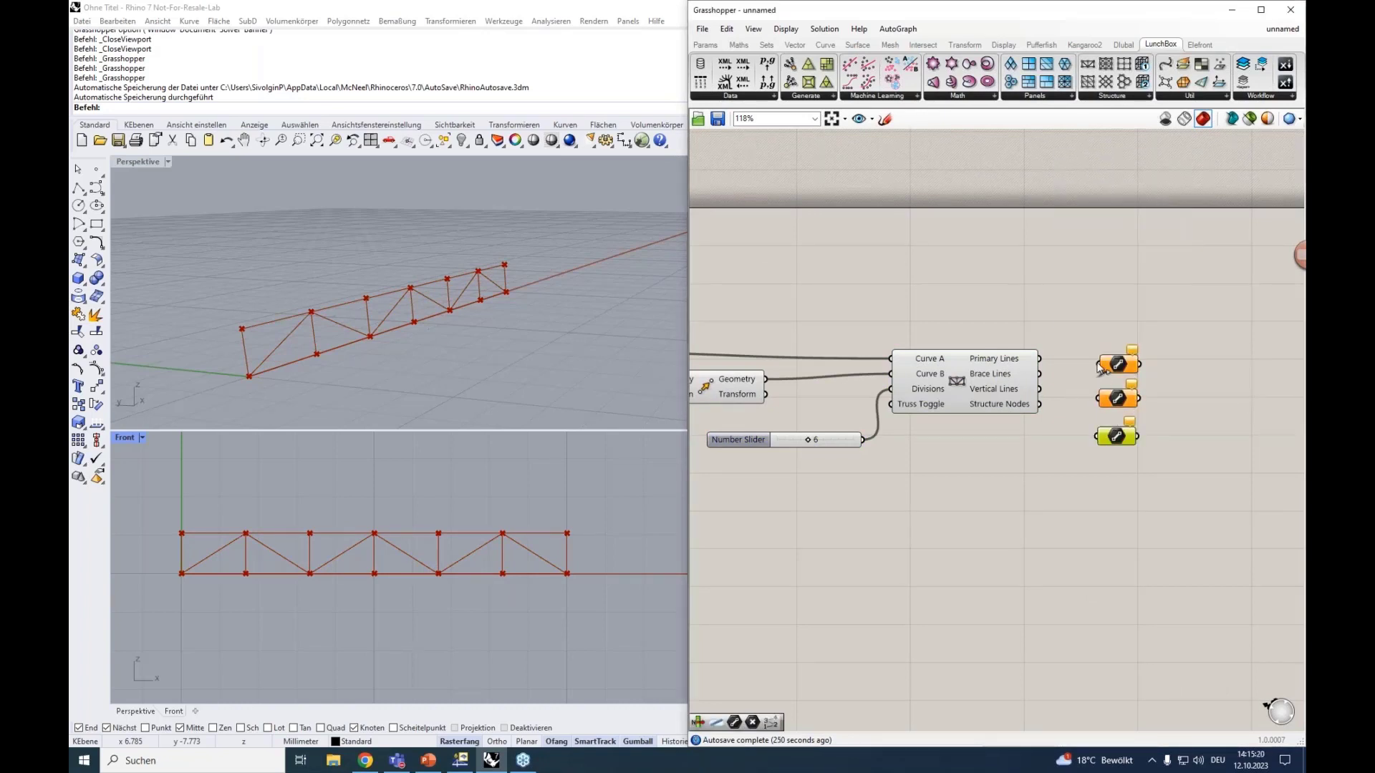
# Wire the truss's Primary Lines, Brace Lines and Vertical Lines into the three Line containers, checking the members each one holds.
pyautogui.moveTo(1098, 364); pyautogui.dragTo(1039, 359)
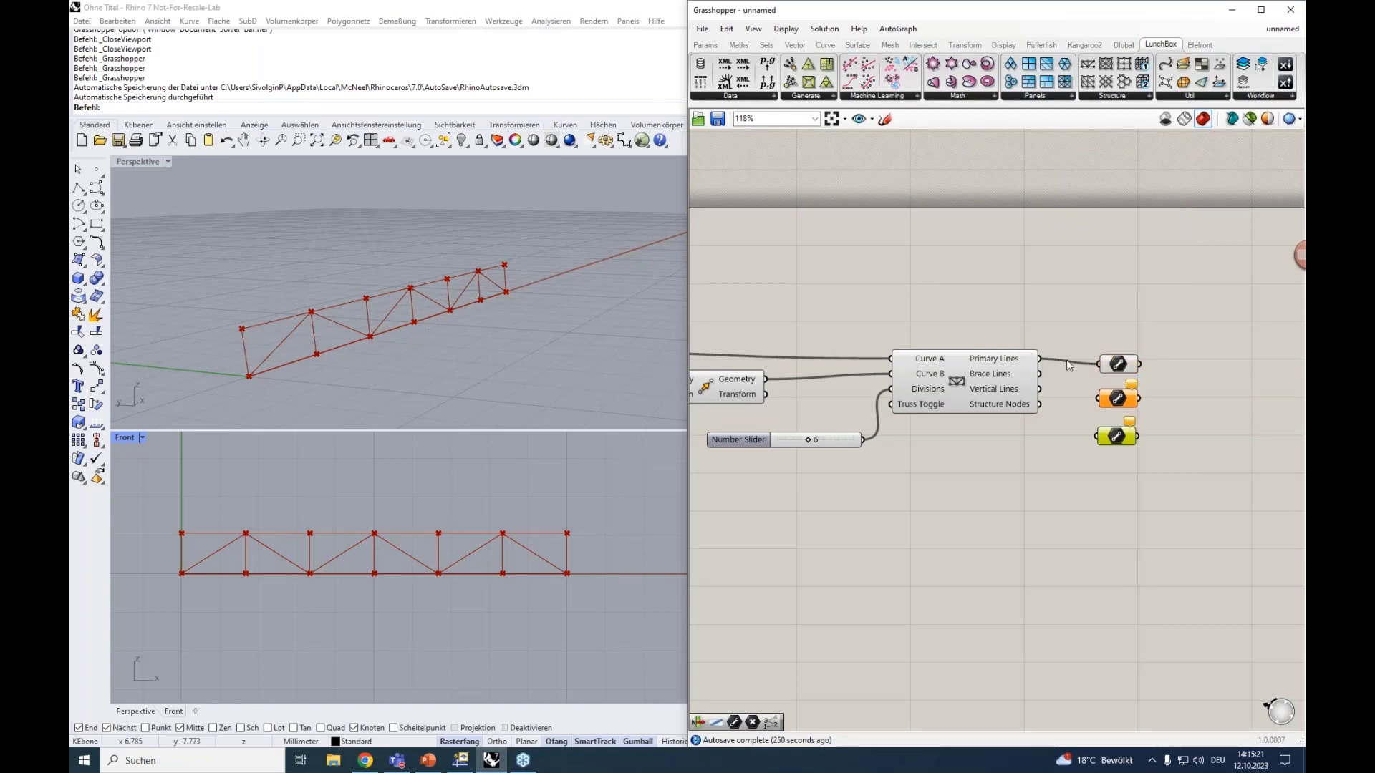
pyautogui.click(1117, 365)
pyautogui.moveTo(1101, 317); pyautogui.dragTo(1092, 311, button='right')
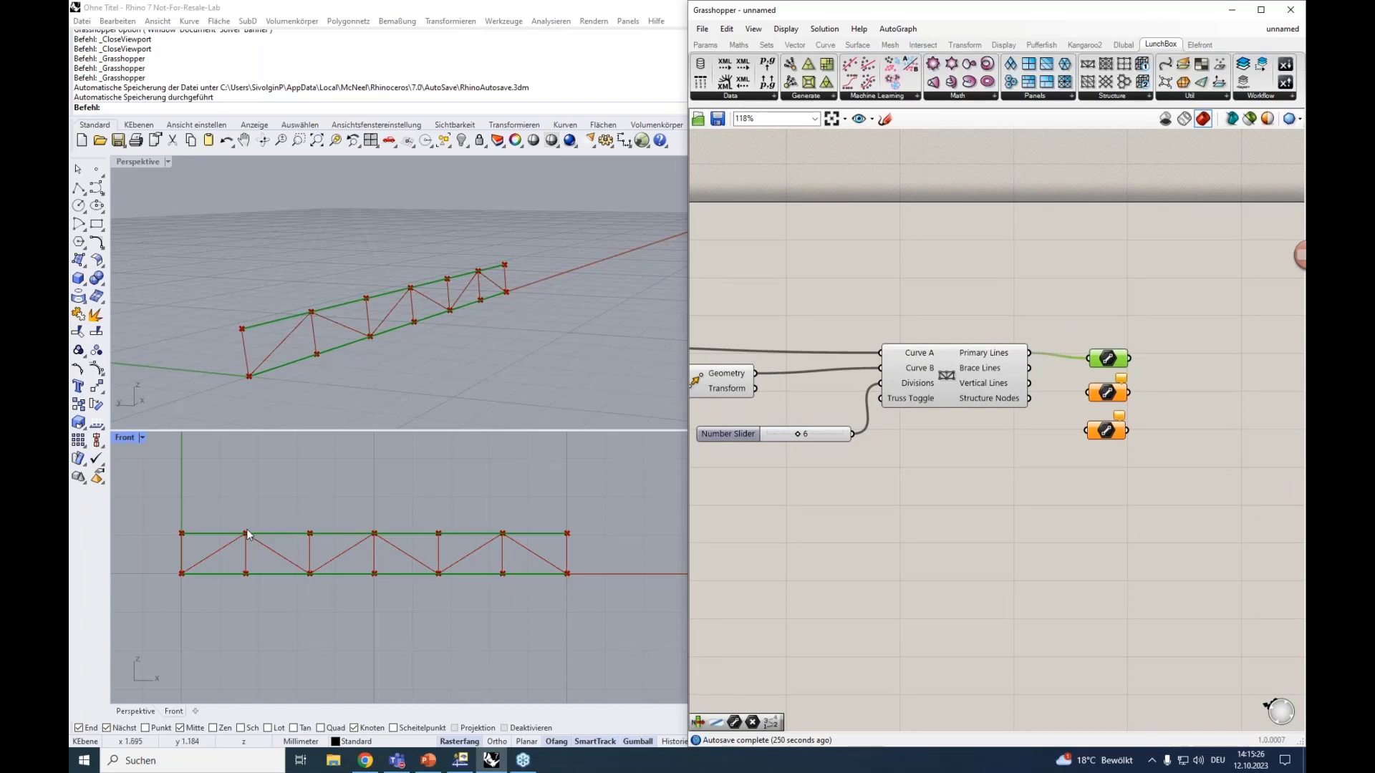
pyautogui.moveTo(1030, 368); pyautogui.dragTo(1088, 392)
pyautogui.click(1103, 395)
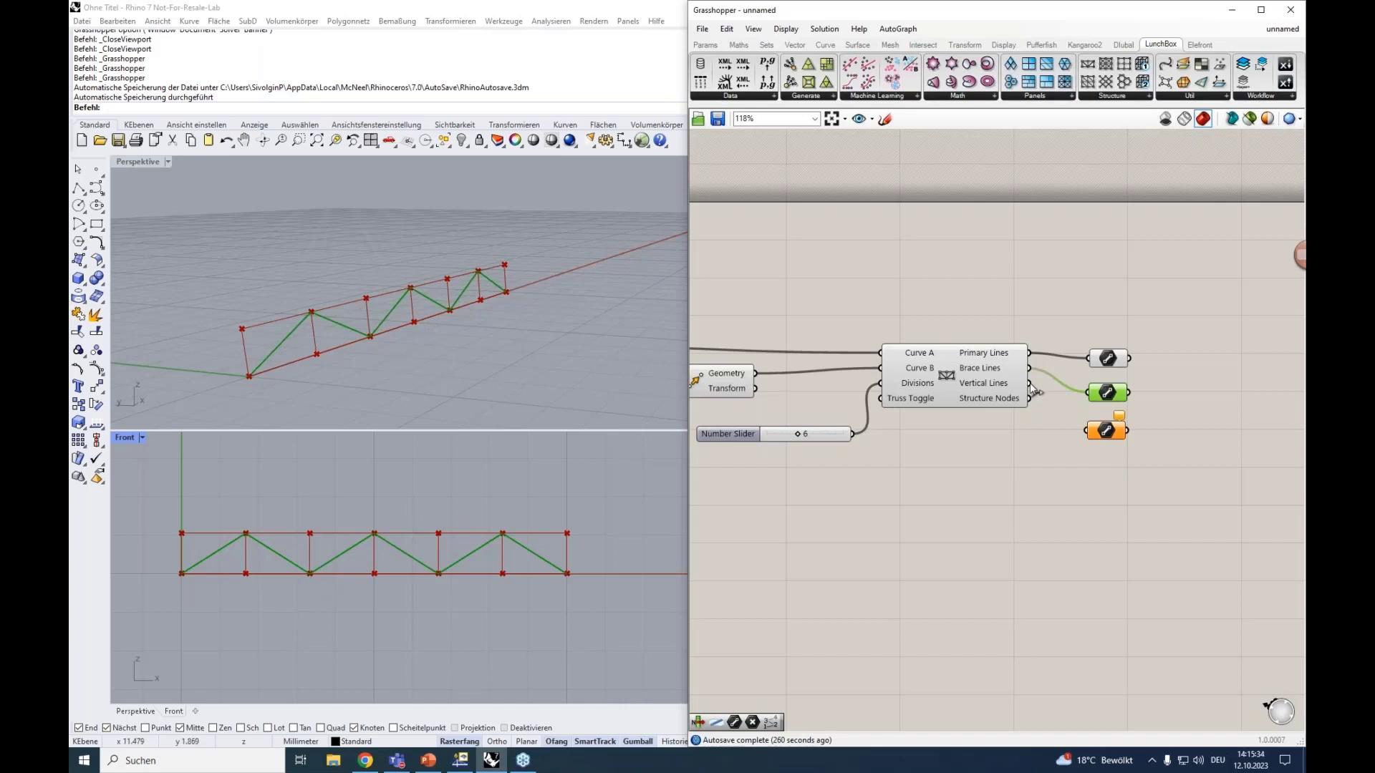
pyautogui.moveTo(1029, 383); pyautogui.dragTo(1088, 430)
pyautogui.click(1101, 433)
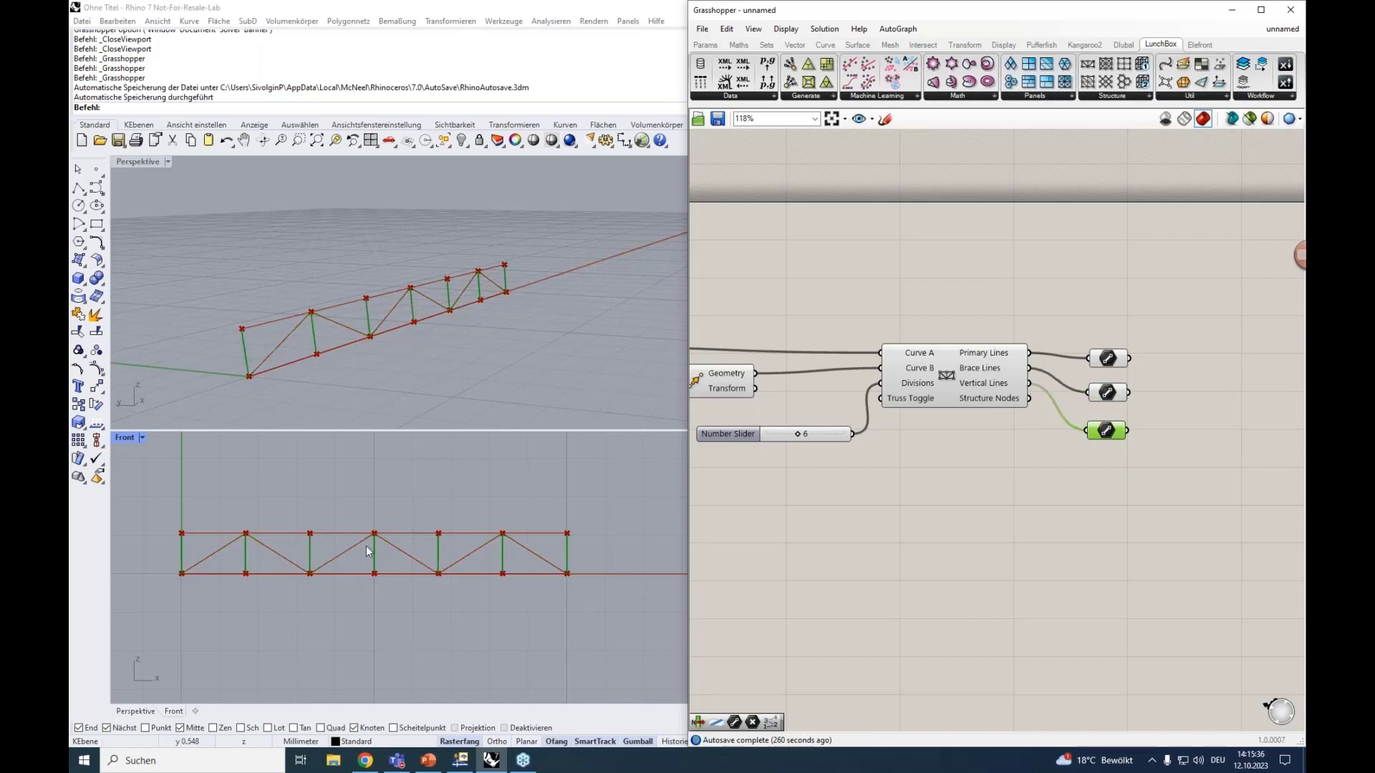
# Place a Point parameter container below the Line containers and wire the truss's Structure Nodes into it.
pyautogui.doubleClick(1101, 476)
pyautogui.write('point')
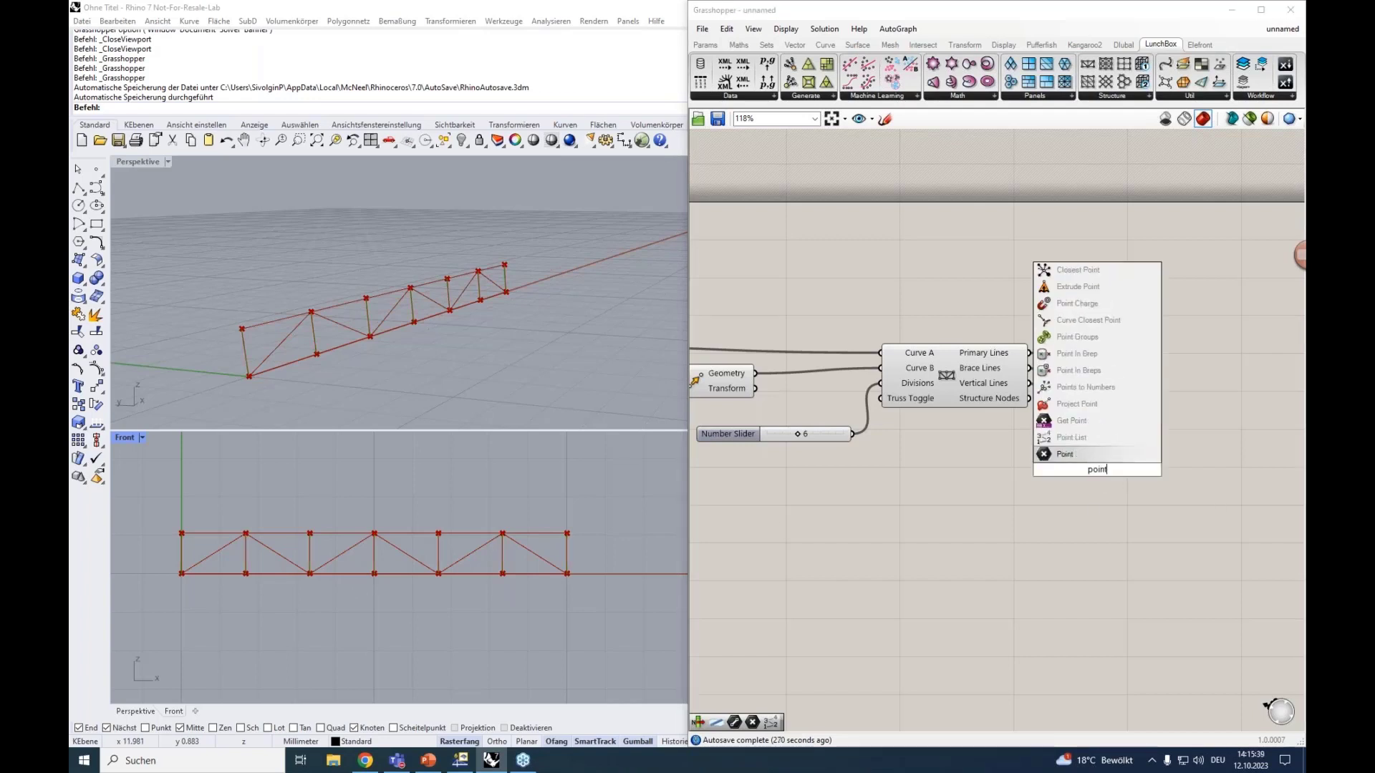
pyautogui.click(1067, 454)
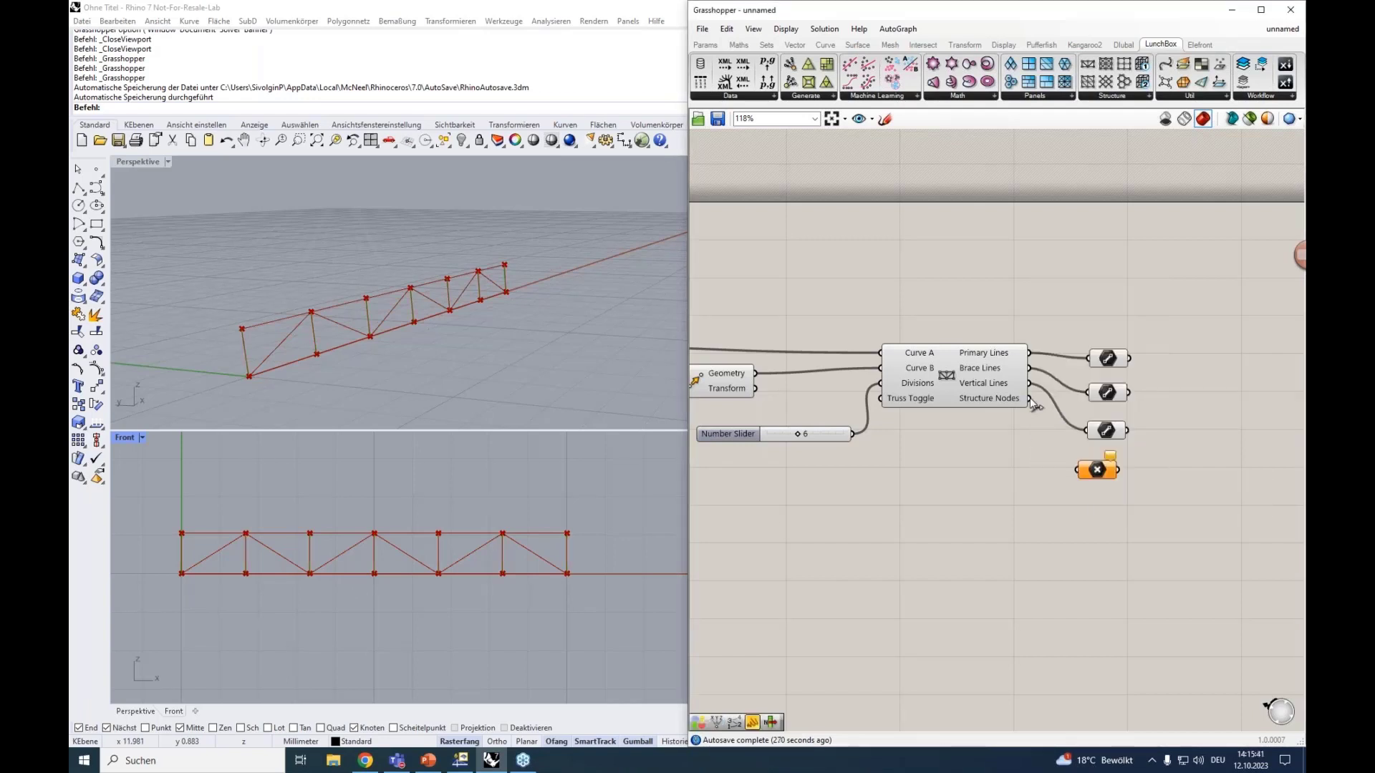
pyautogui.moveTo(1030, 398); pyautogui.dragTo(1079, 469)
pyautogui.click(1095, 478)
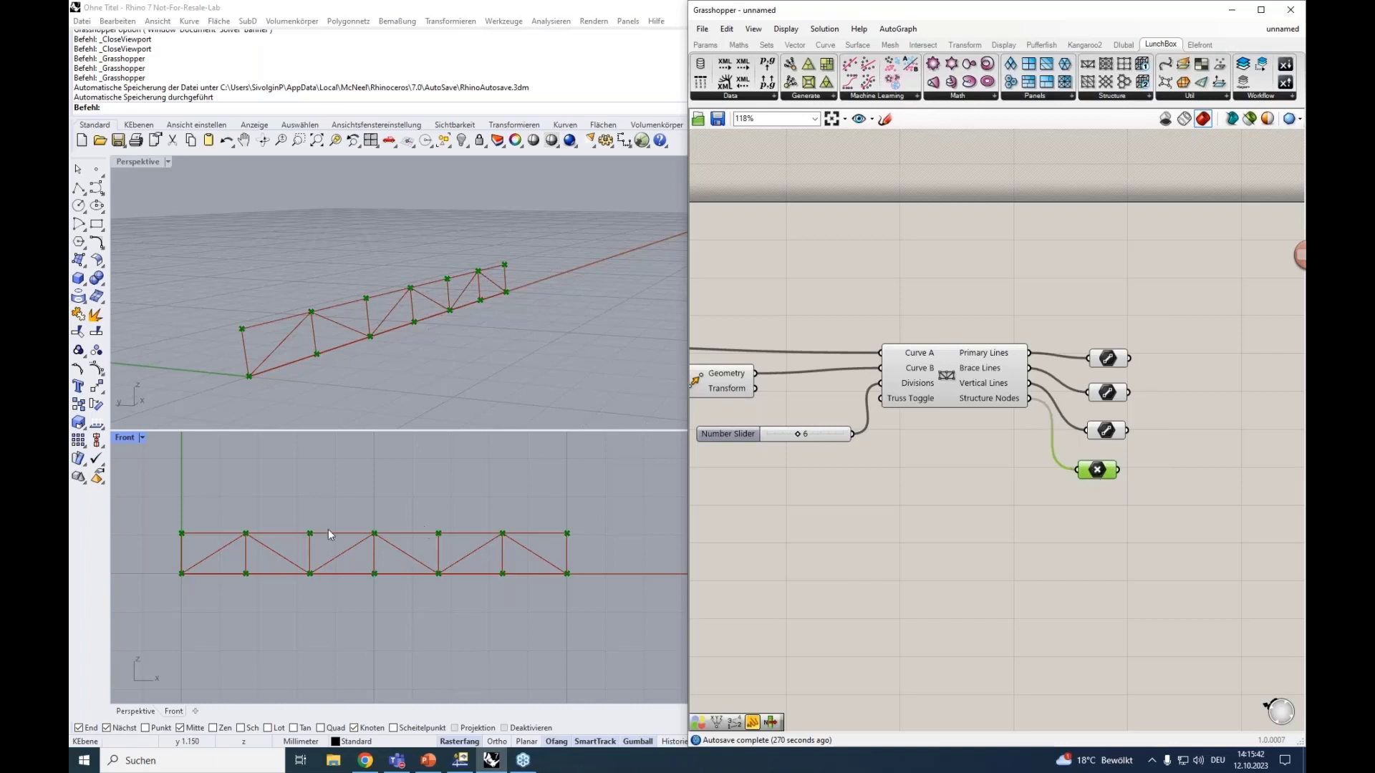
# Align and evenly space the four output containers in a column, and centre the column beside the truss component.
pyautogui.moveTo(1140, 530); pyautogui.dragTo(1079, 335)
pyautogui.click(1112, 343)
pyautogui.click(1107, 334)
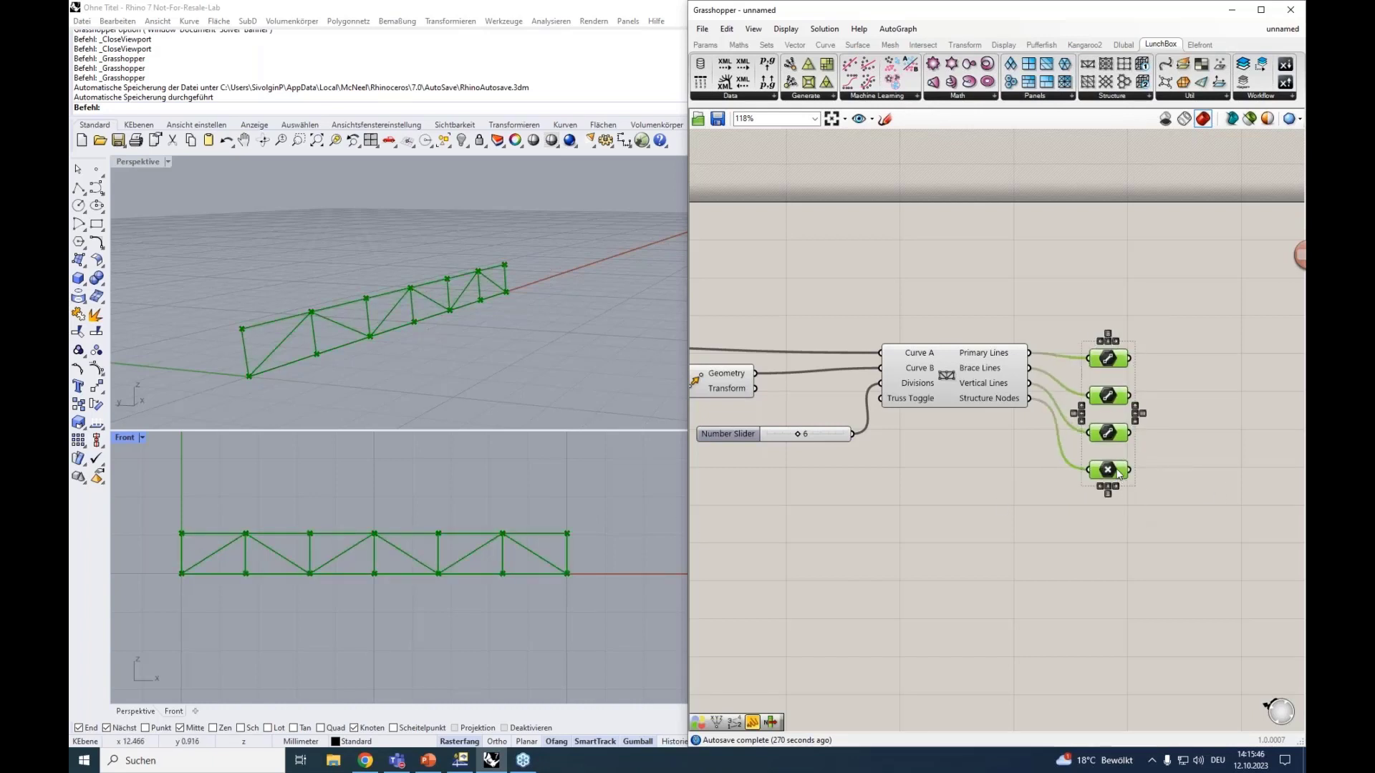
pyautogui.moveTo(1120, 473); pyautogui.dragTo(1107, 439)
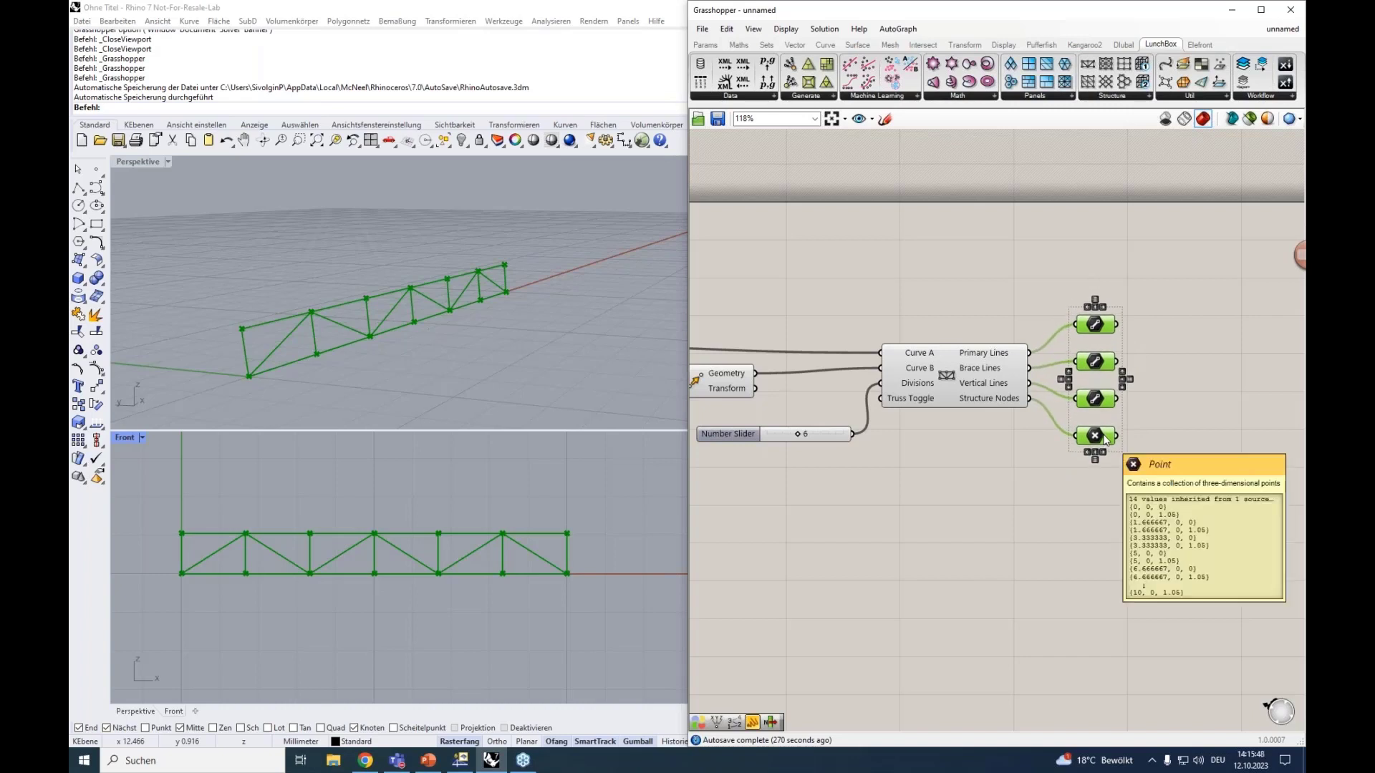
# Review the Dlubal components available for RFEM 6 model data and loads.
pyautogui.moveTo(1089, 509); pyautogui.dragTo(1025, 461, button='right')
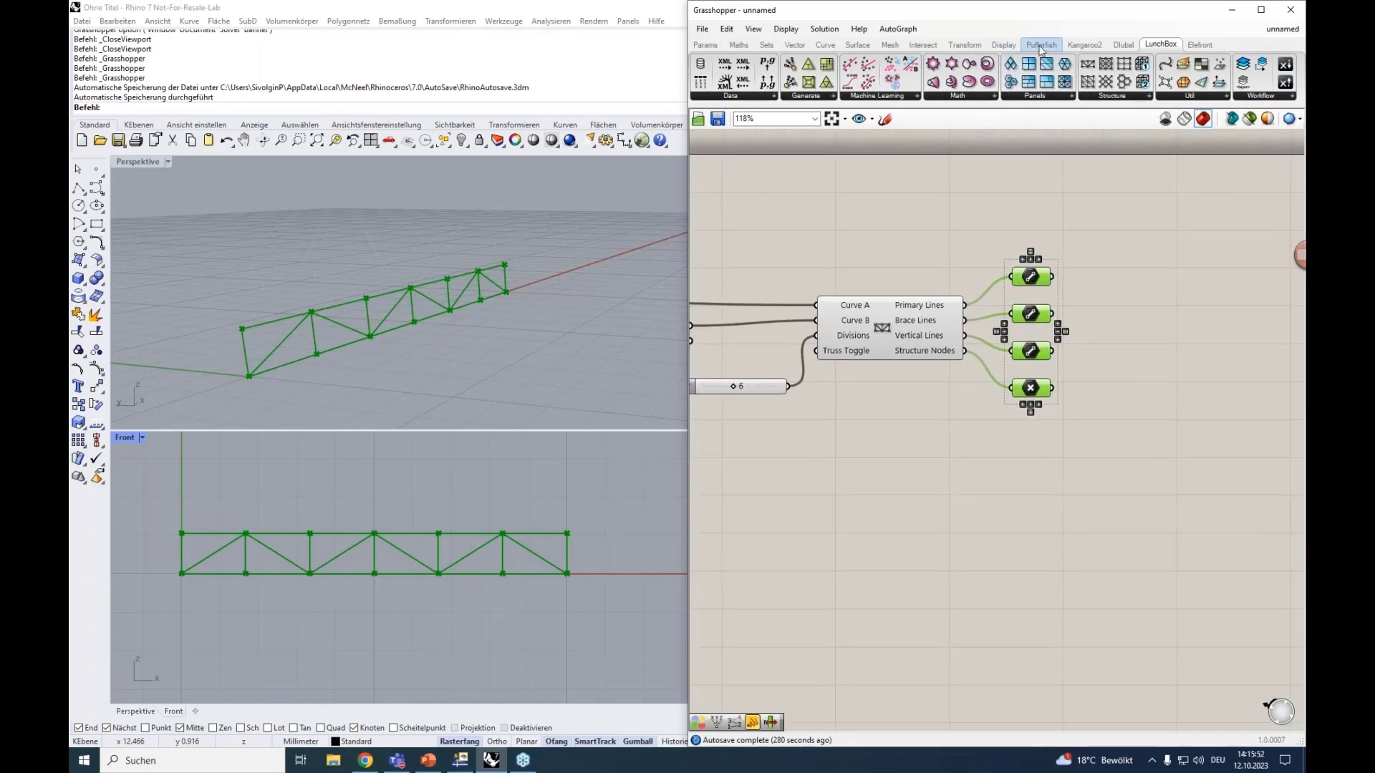
pyautogui.click(1123, 44)
pyautogui.click(972, 98)
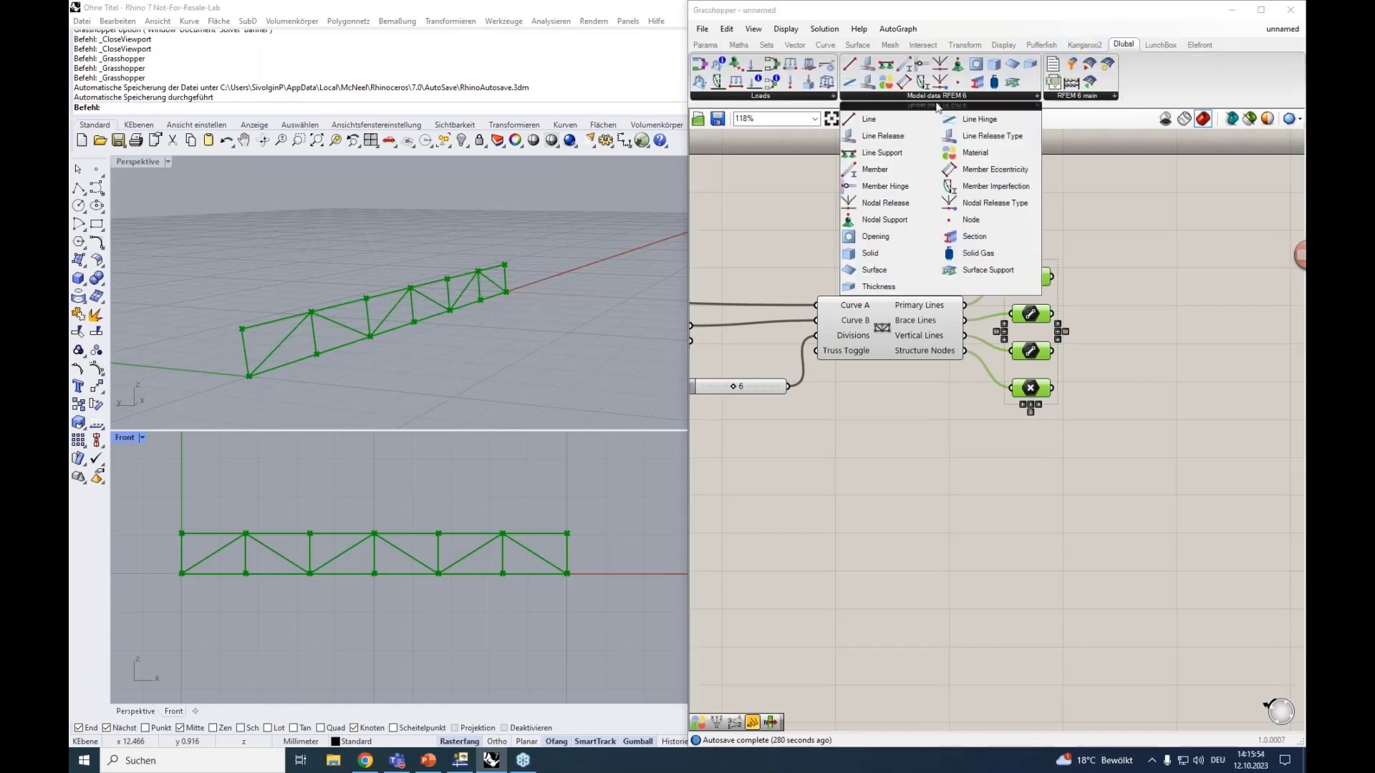
pyautogui.click(767, 96)
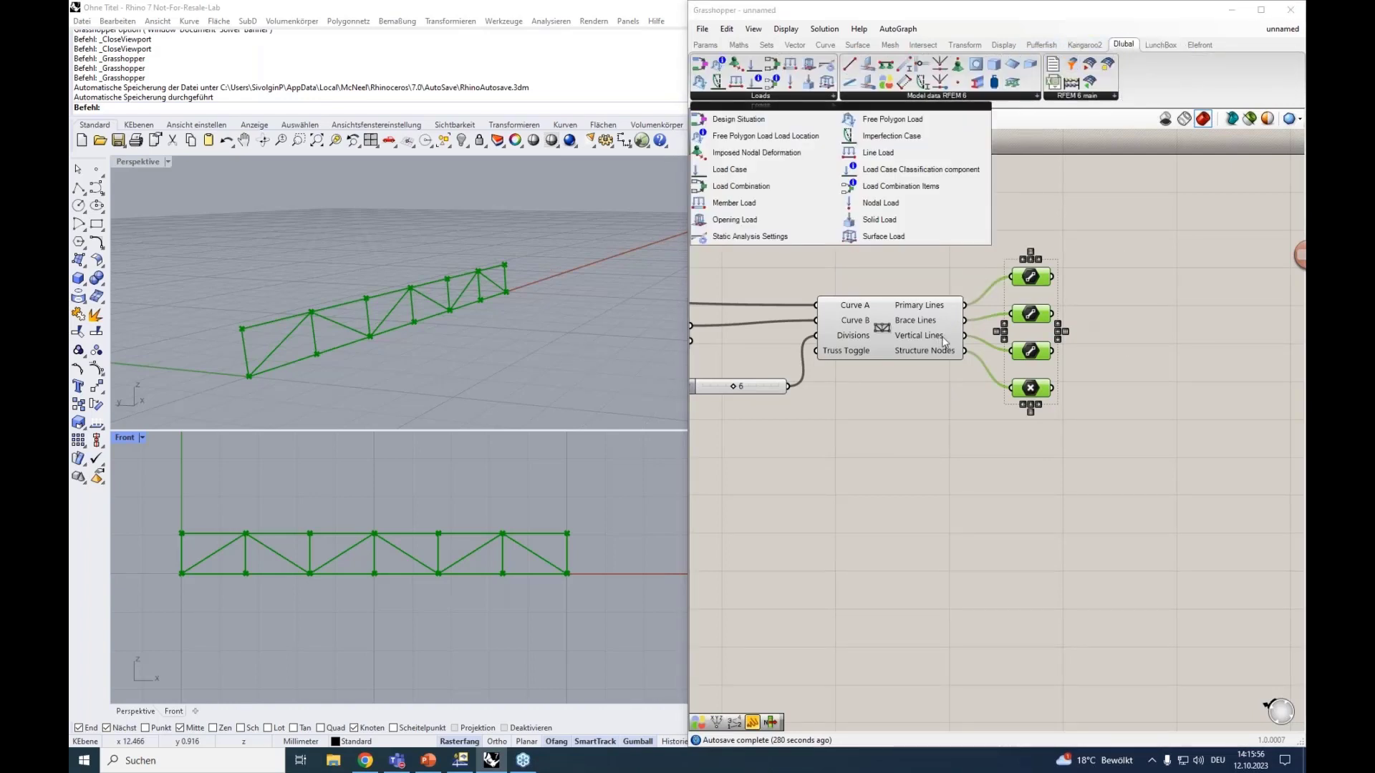
pyautogui.moveTo(944, 342)
pyautogui.click(1086, 195)
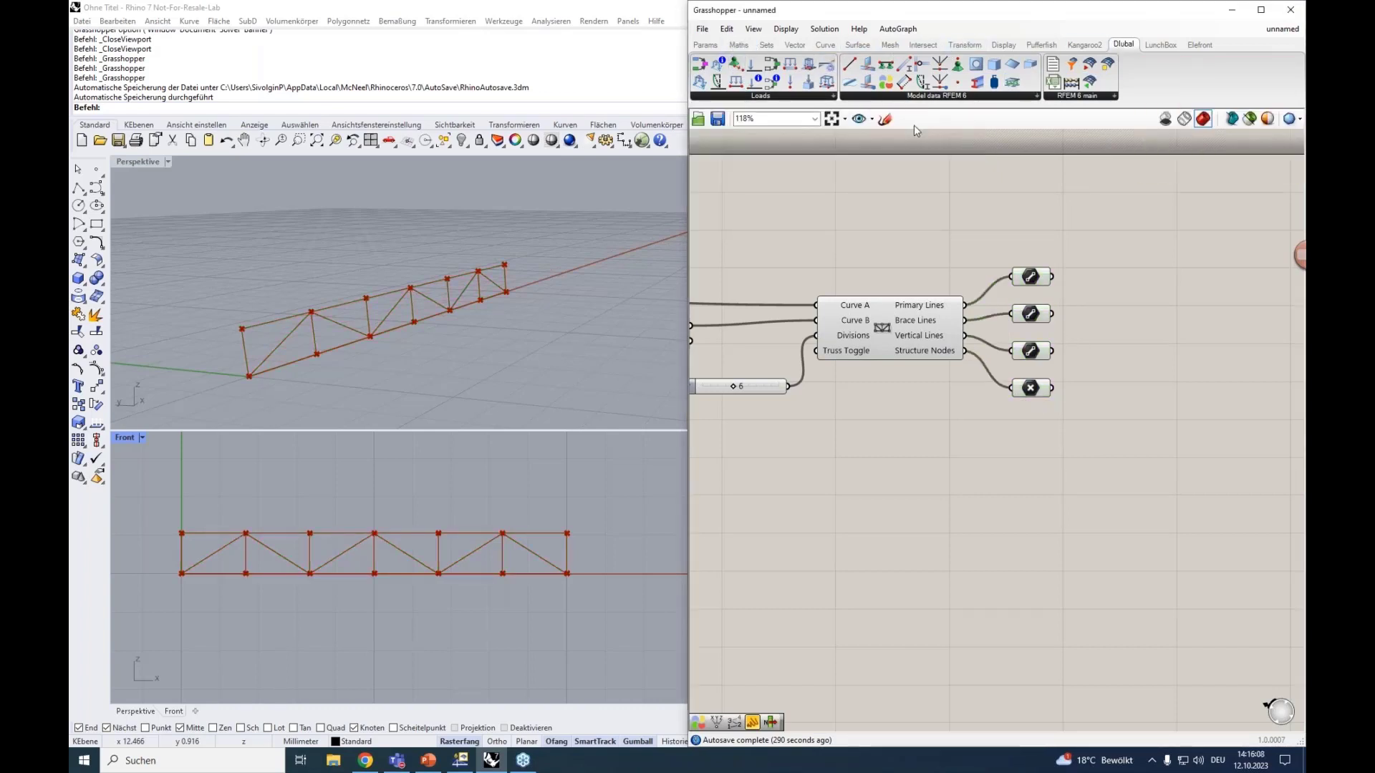
# Place a Dlubal Material component in the free canvas area beyond the truss output containers.
pyautogui.moveTo(994, 222); pyautogui.dragTo(900, 250, button='right')
pyautogui.click(974, 96)
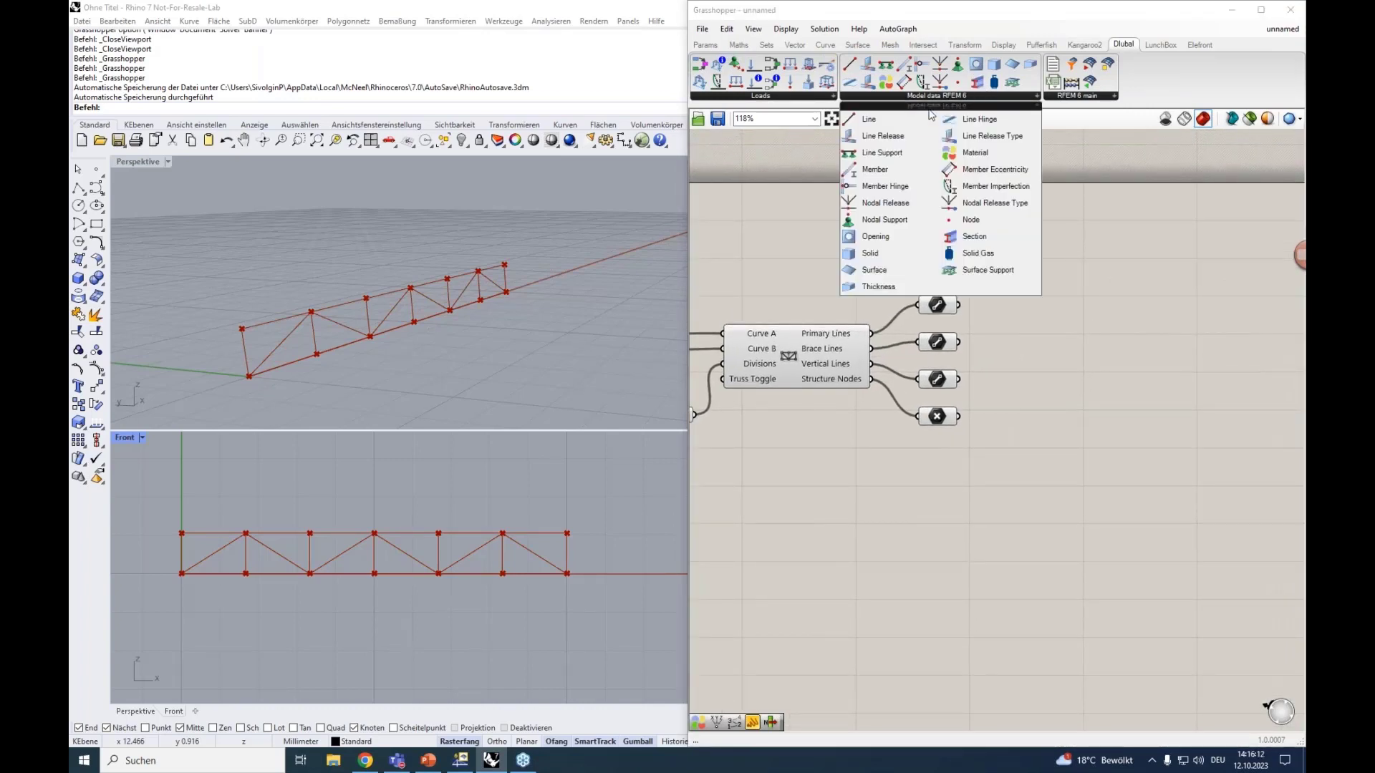
pyautogui.moveTo(963, 135); pyautogui.dragTo(1108, 280)
pyautogui.scroll(1, 1094, 264)
pyautogui.moveTo(1100, 401); pyautogui.dragTo(1030, 335, button='right')
pyautogui.moveTo(1041, 188); pyautogui.dragTo(1104, 210)
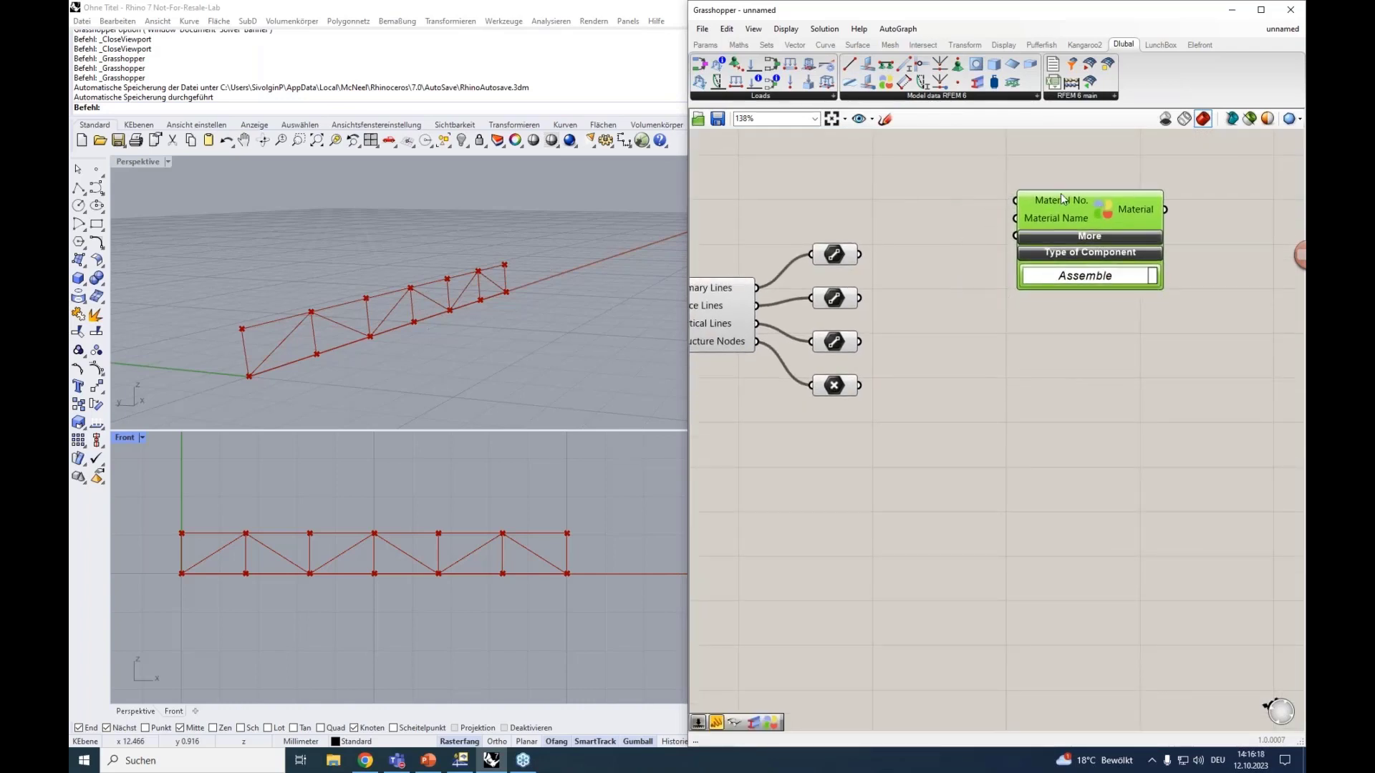
# Add a number slider with the value 1 and wire it into the Material component's Material No. input.
pyautogui.moveTo(1064, 201)
pyautogui.doubleClick(931, 198)
pyautogui.write('1')
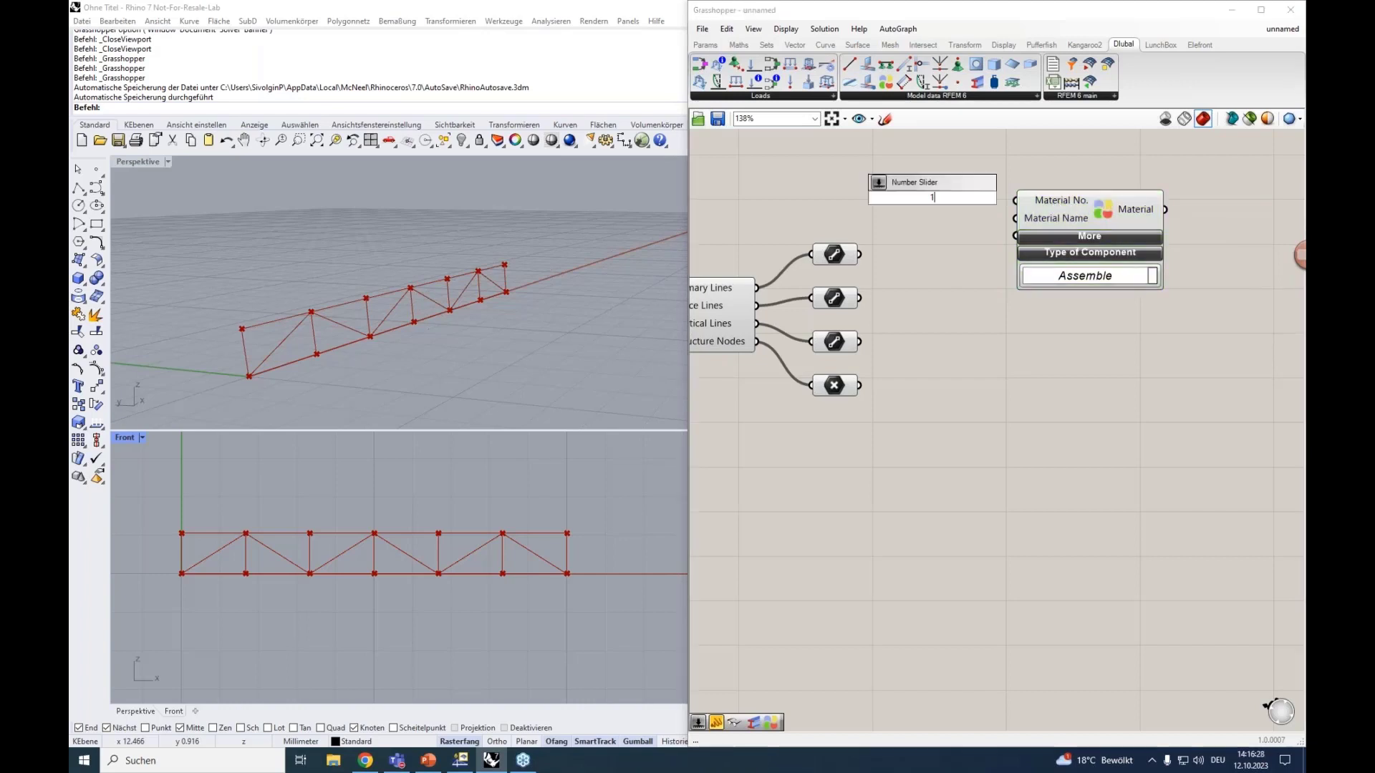
pyautogui.press('Return')
pyautogui.moveTo(997, 202); pyautogui.dragTo(1096, 219)
pyautogui.moveTo(913, 197); pyautogui.dragTo(956, 199)
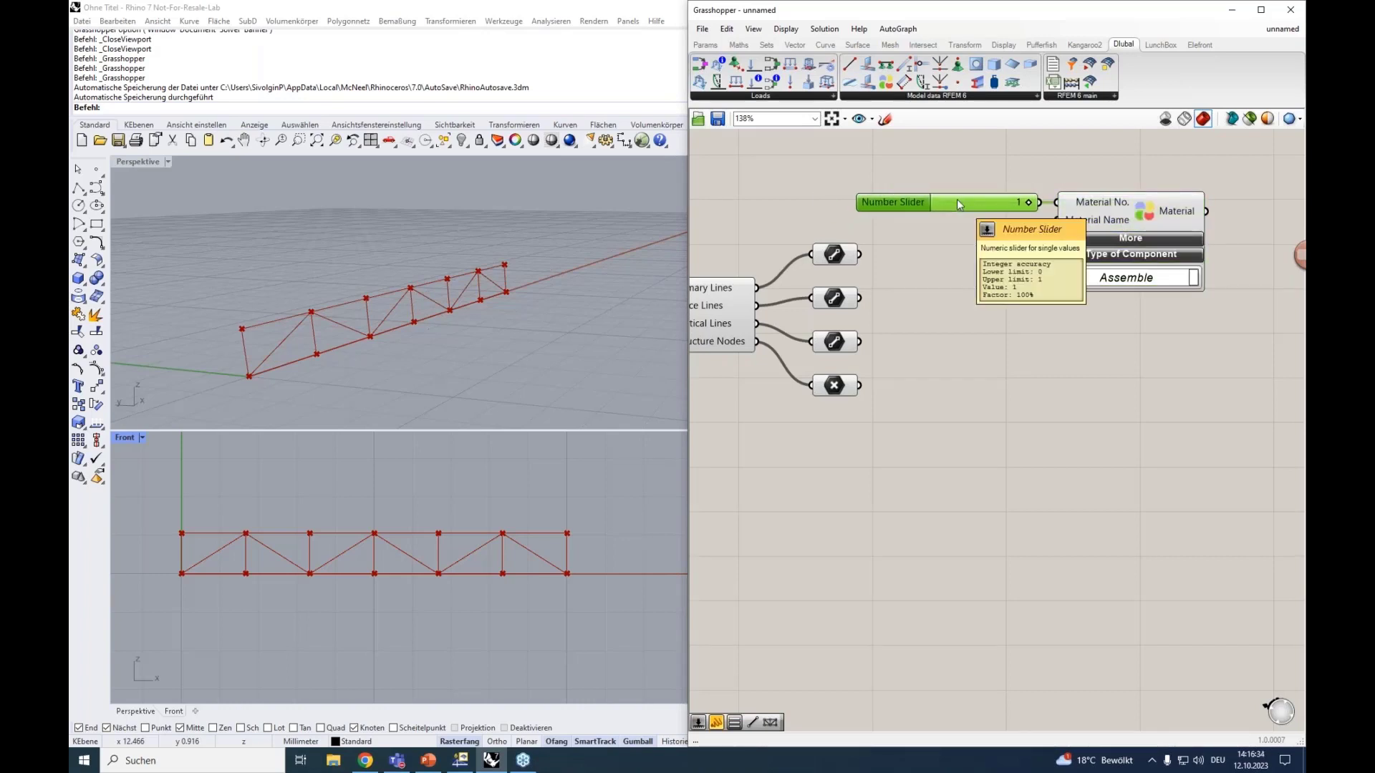
# Add a text panel containing S235 and wire it into the Material component's Material Name input.
pyautogui.doubleClick(986, 233)
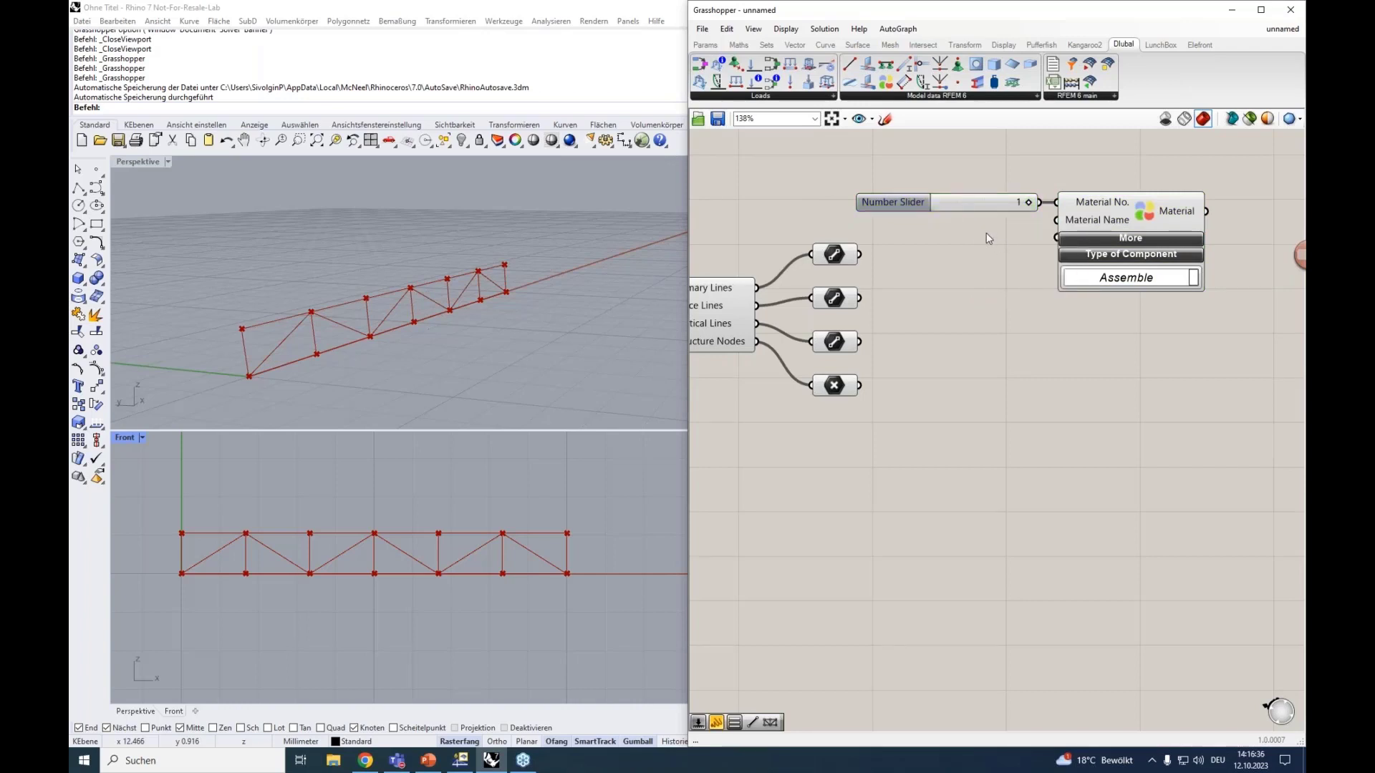
pyautogui.write('"S235')
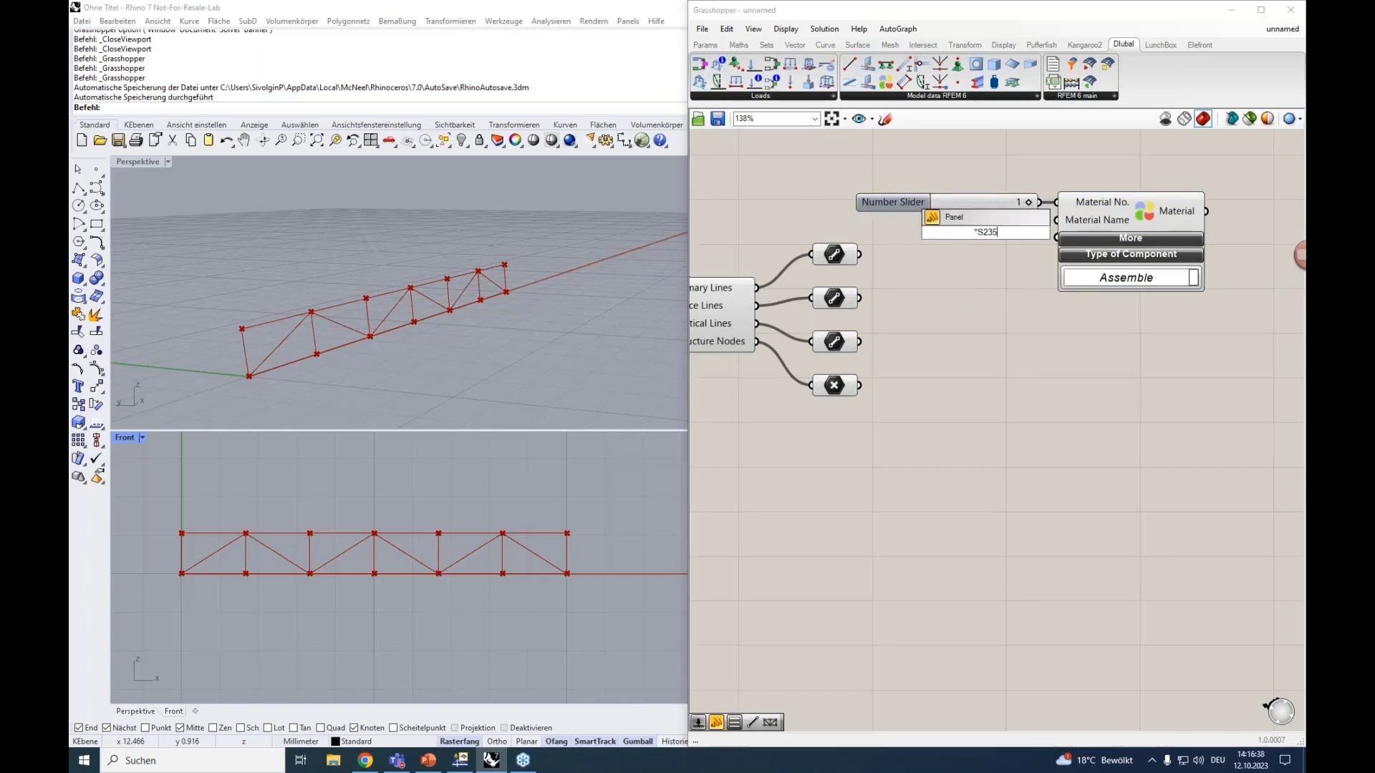
pyautogui.press('Return')
pyautogui.moveTo(996, 235); pyautogui.dragTo(1056, 220)
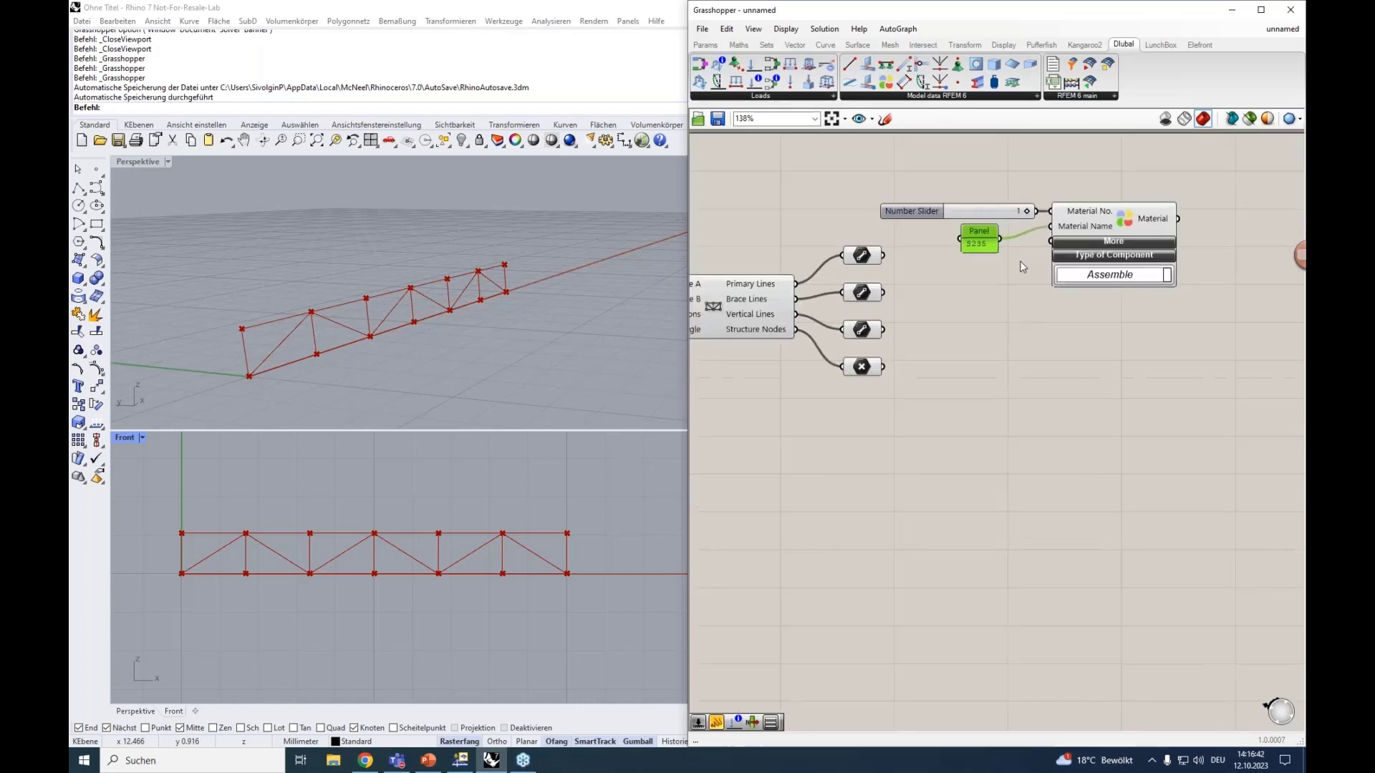
# Move the Material component together with its number slider and panel farther away from the truss output containers.
pyautogui.click(1020, 261)
pyautogui.moveTo(1205, 333); pyautogui.dragTo(853, 163)
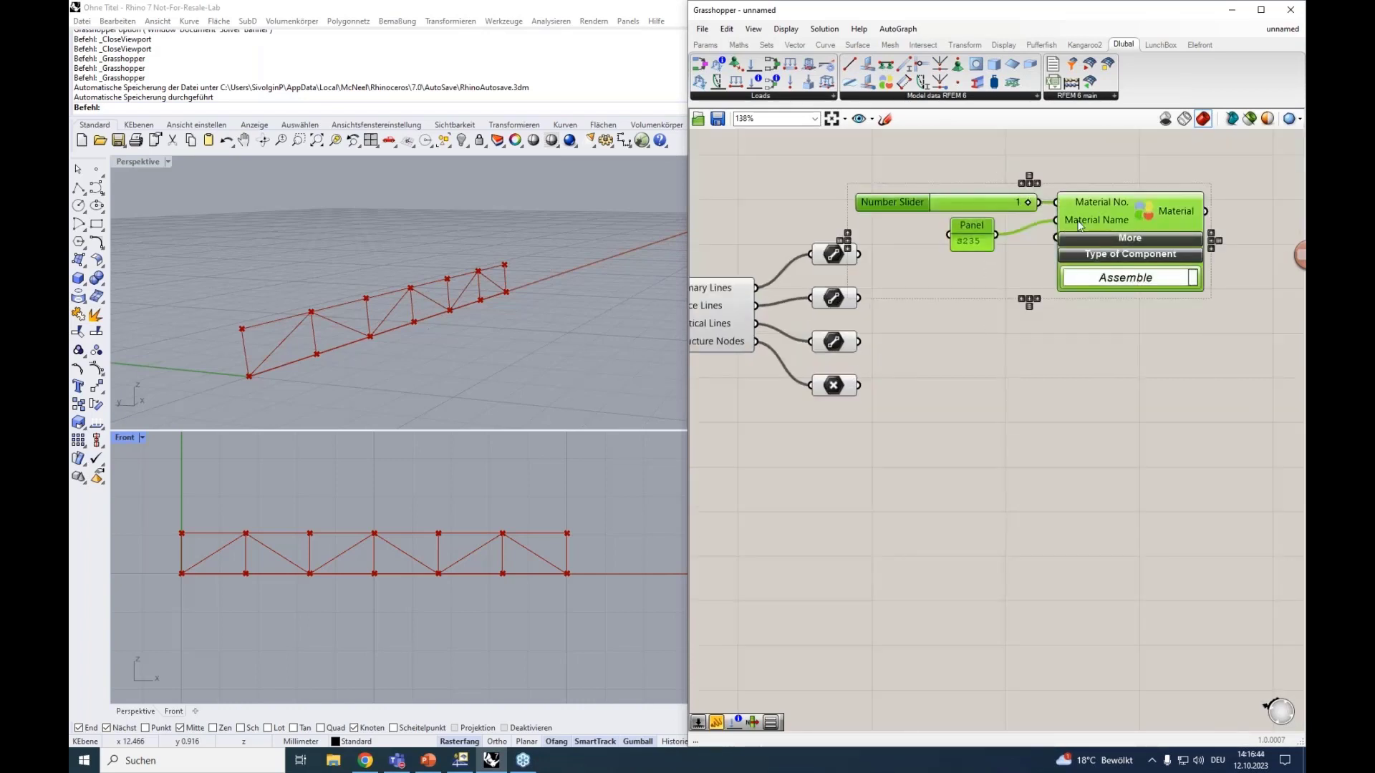
pyautogui.moveTo(1099, 220); pyautogui.dragTo(1161, 226)
pyautogui.click(1085, 389)
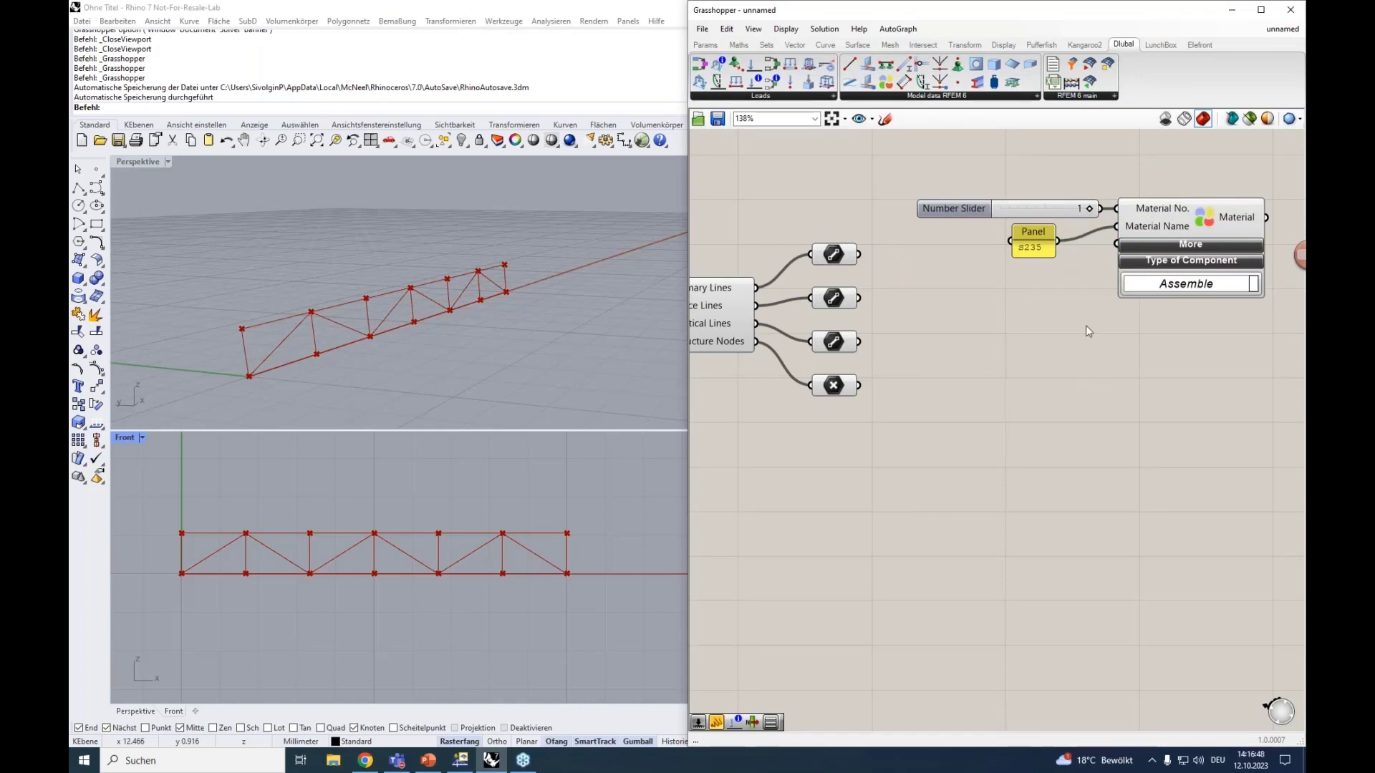
pyautogui.moveTo(1089, 325); pyautogui.dragTo(1031, 303, button='right')
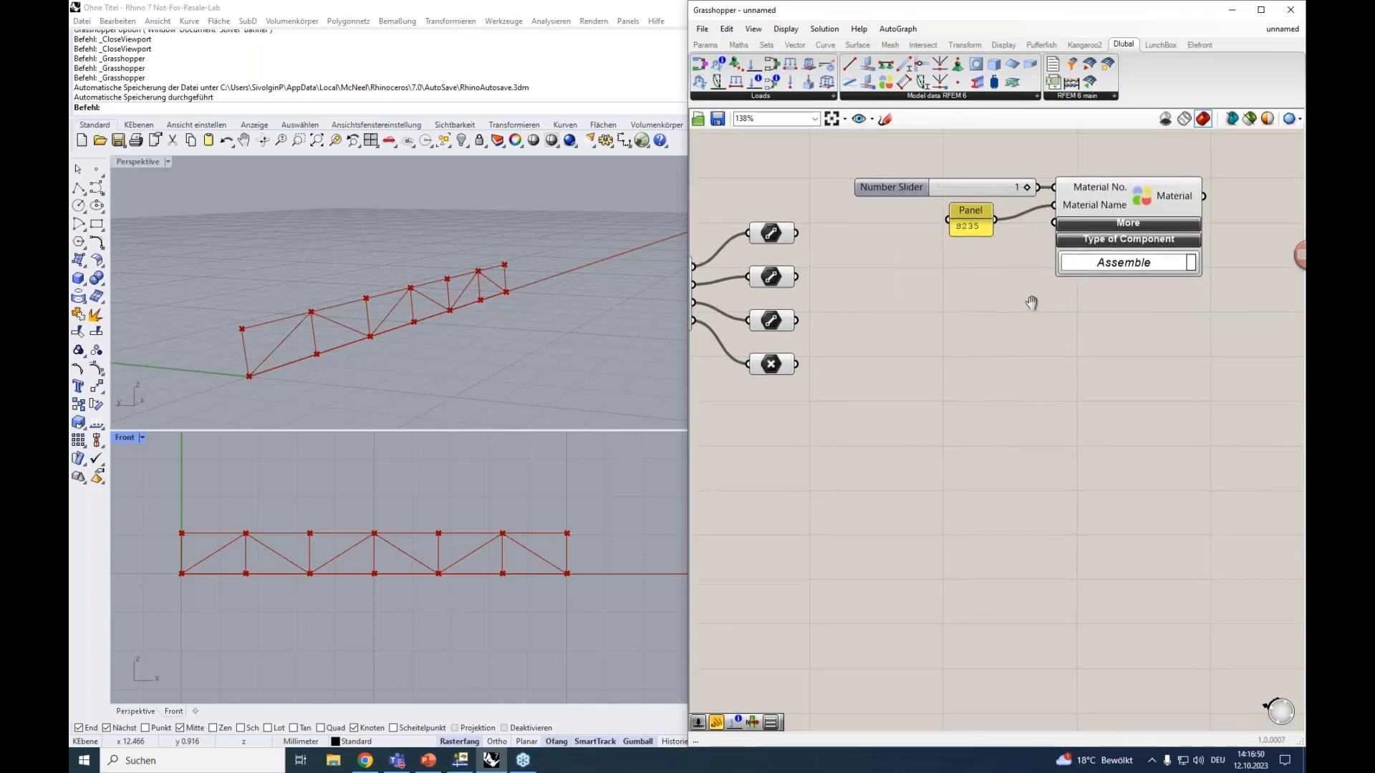
# Delete the S235 panel and paste the panel listing material names from the clipboard history.
pyautogui.click(975, 223)
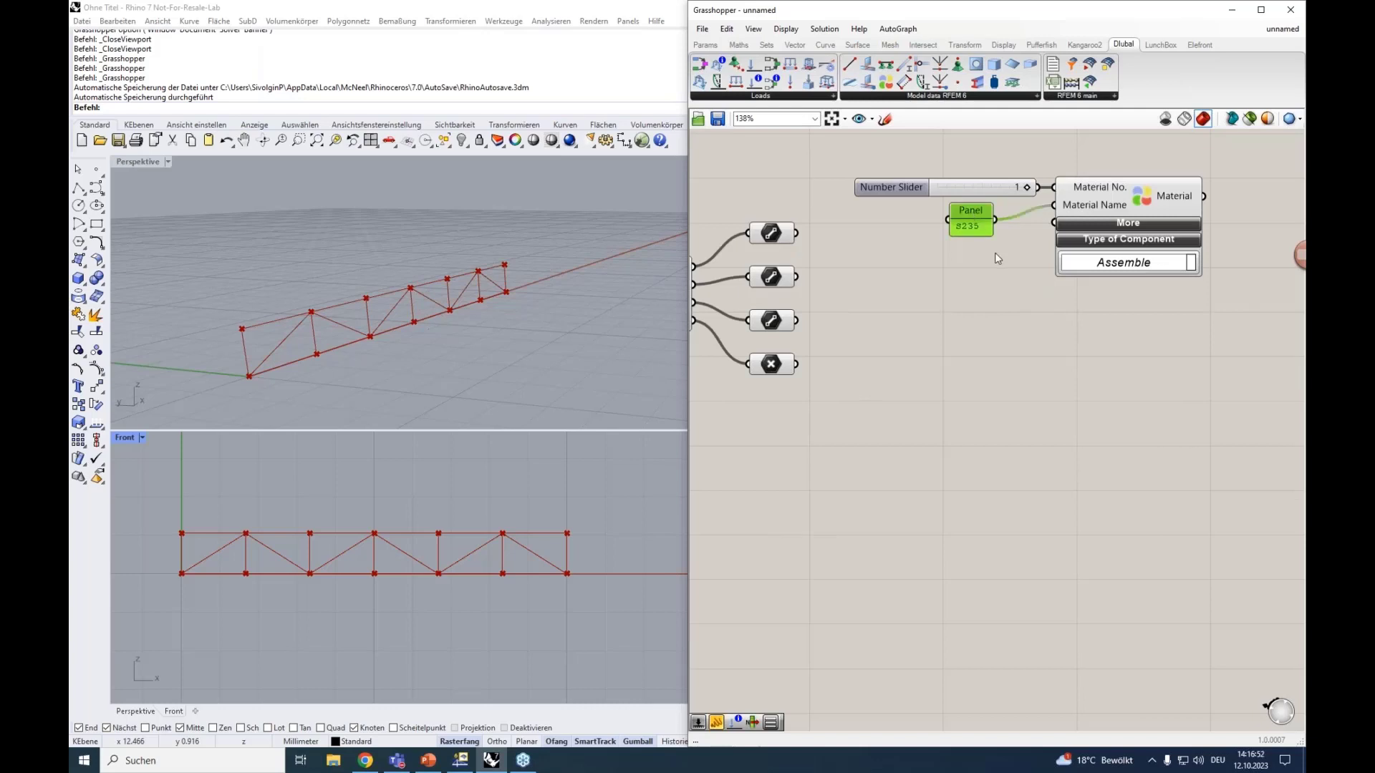
pyautogui.press('Delete')
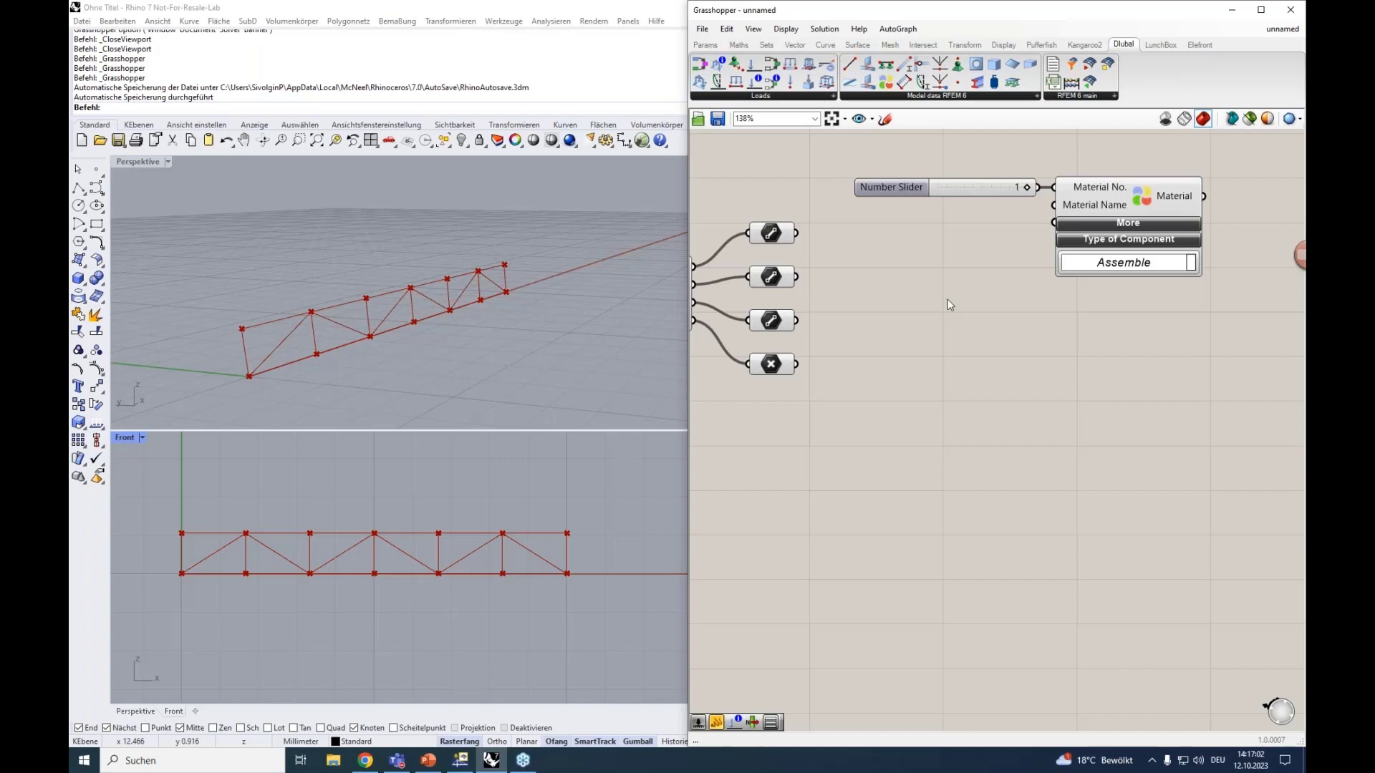
pyautogui.moveTo(950, 304)
pyautogui.mouseDown(button='right')
pyautogui.moveTo(965, 297)
pyautogui.moveTo(967, 315)
pyautogui.mouseUp(button='right')
pyautogui.press('super+v')
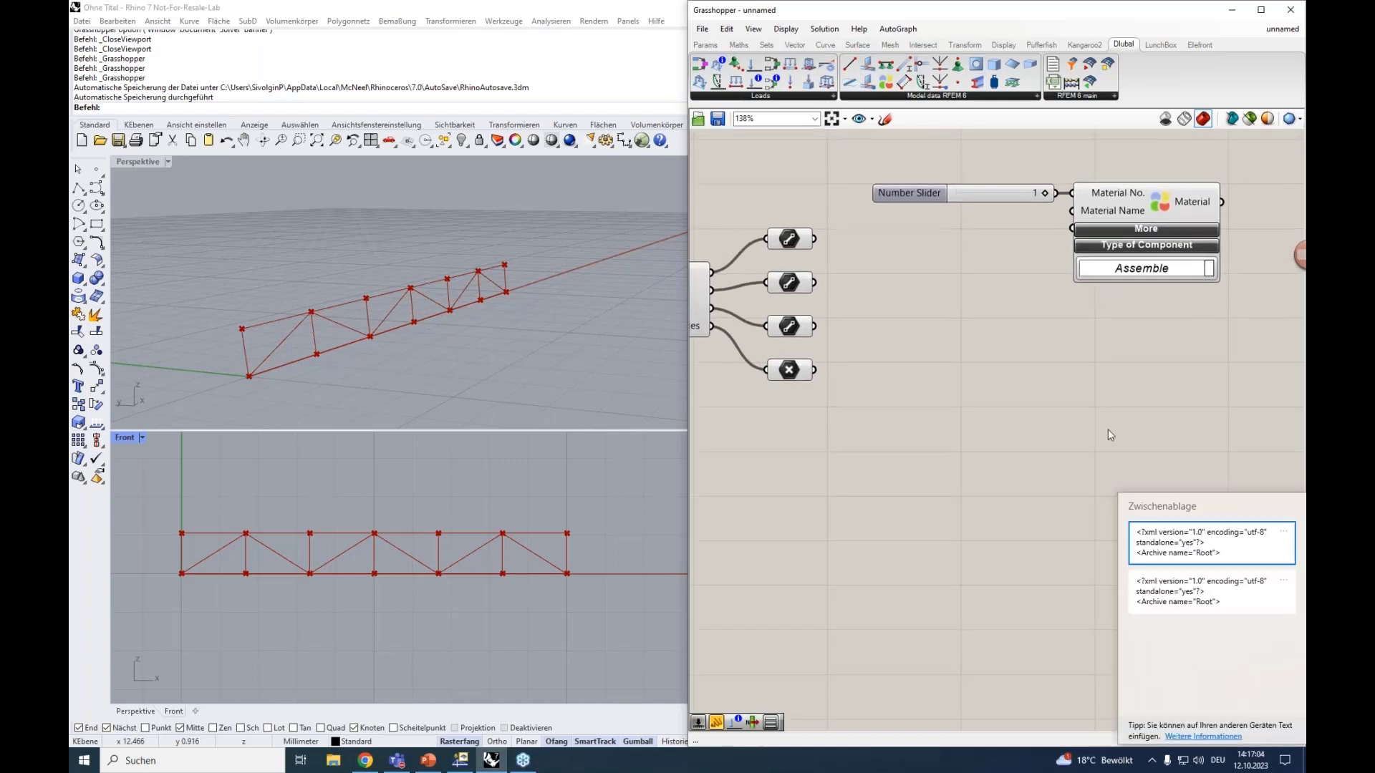
pyautogui.click(1170, 537)
# Shift the Material component and its slider farther away, and place the material list panel between them and the truss output containers.
pyautogui.moveTo(1281, 317); pyautogui.dragTo(862, 293)
pyautogui.scroll(-3, 1064, 411)
pyautogui.moveTo(1157, 402); pyautogui.dragTo(1039, 428, button='right')
pyautogui.moveTo(1121, 327); pyautogui.dragTo(877, 276)
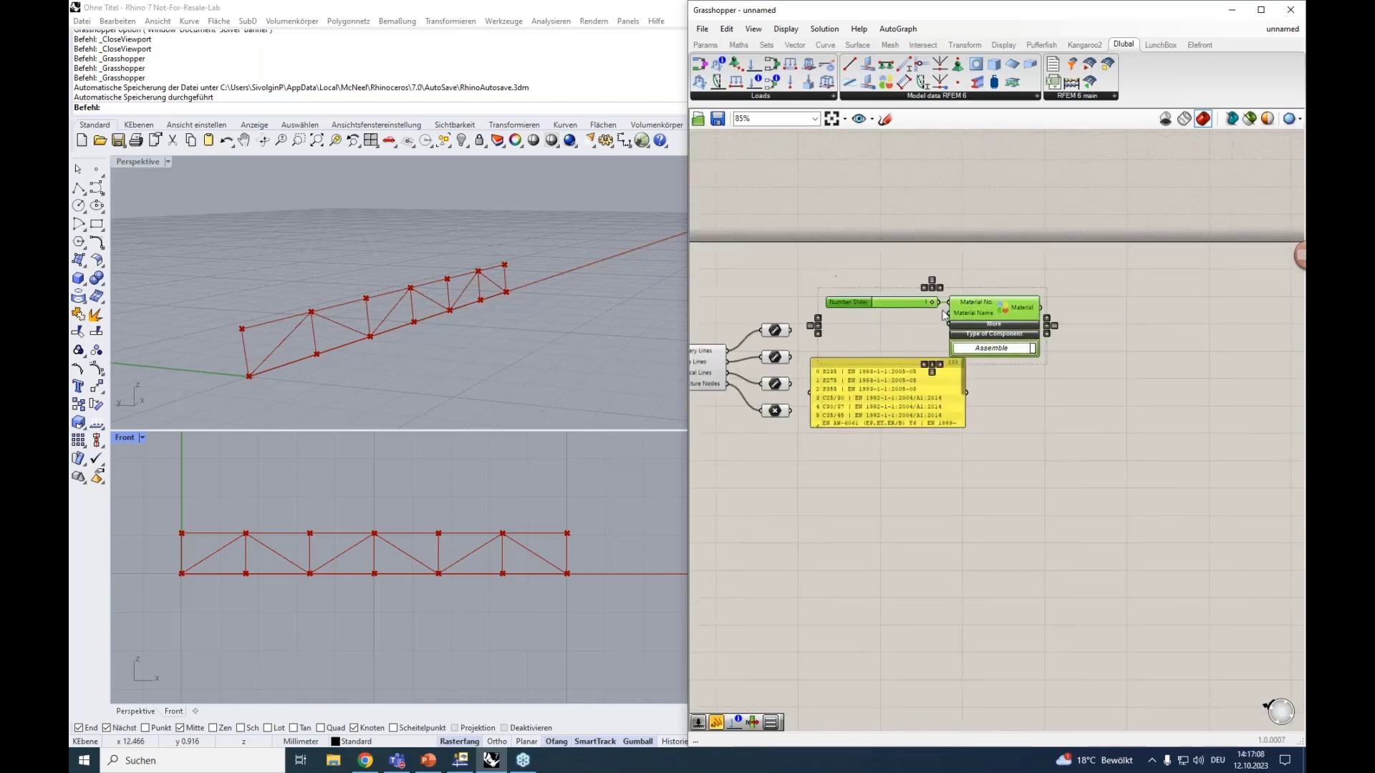
pyautogui.moveTo(972, 322); pyautogui.dragTo(1117, 329)
pyautogui.moveTo(896, 367); pyautogui.dragTo(930, 334)
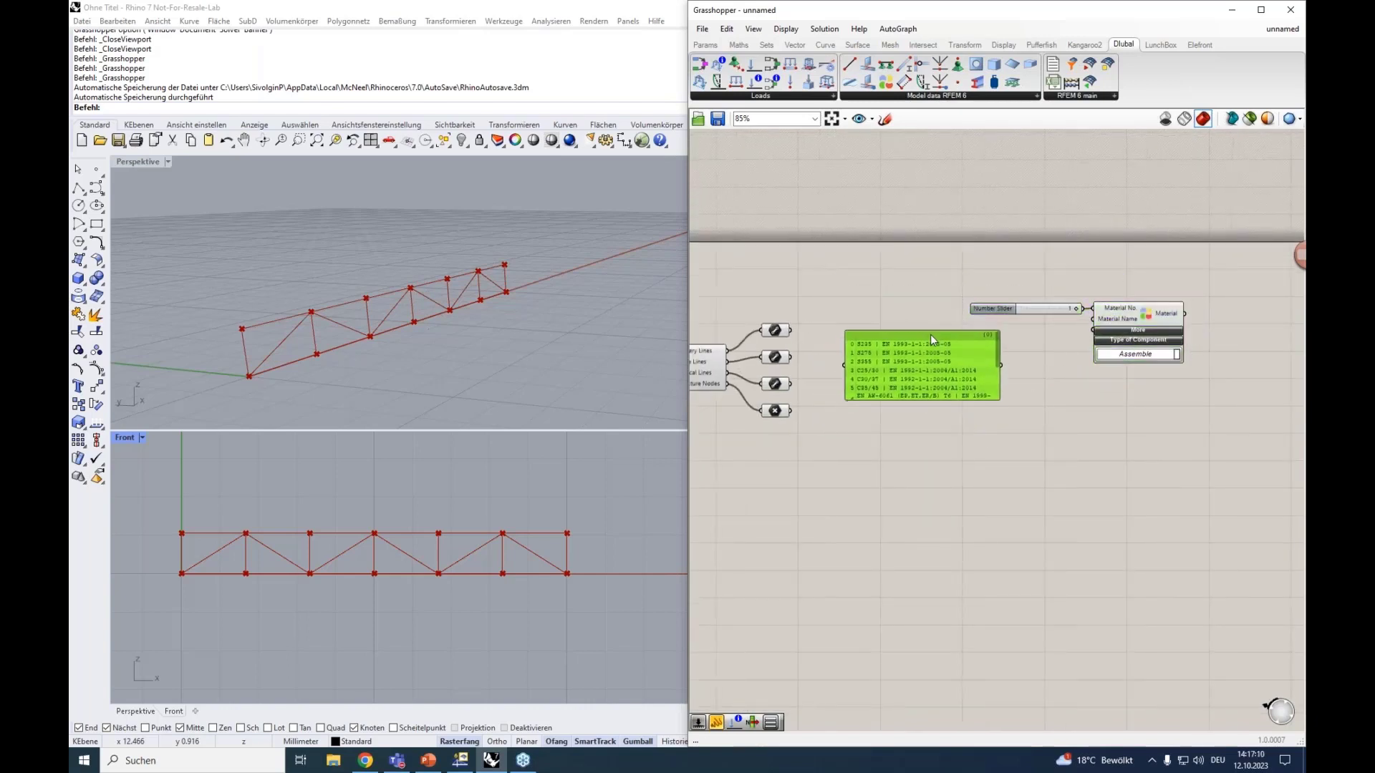
pyautogui.click(957, 458)
# Examine the material names and their index numbers in the list panel, and move the panel slightly.
pyautogui.scroll(2, 912, 398)
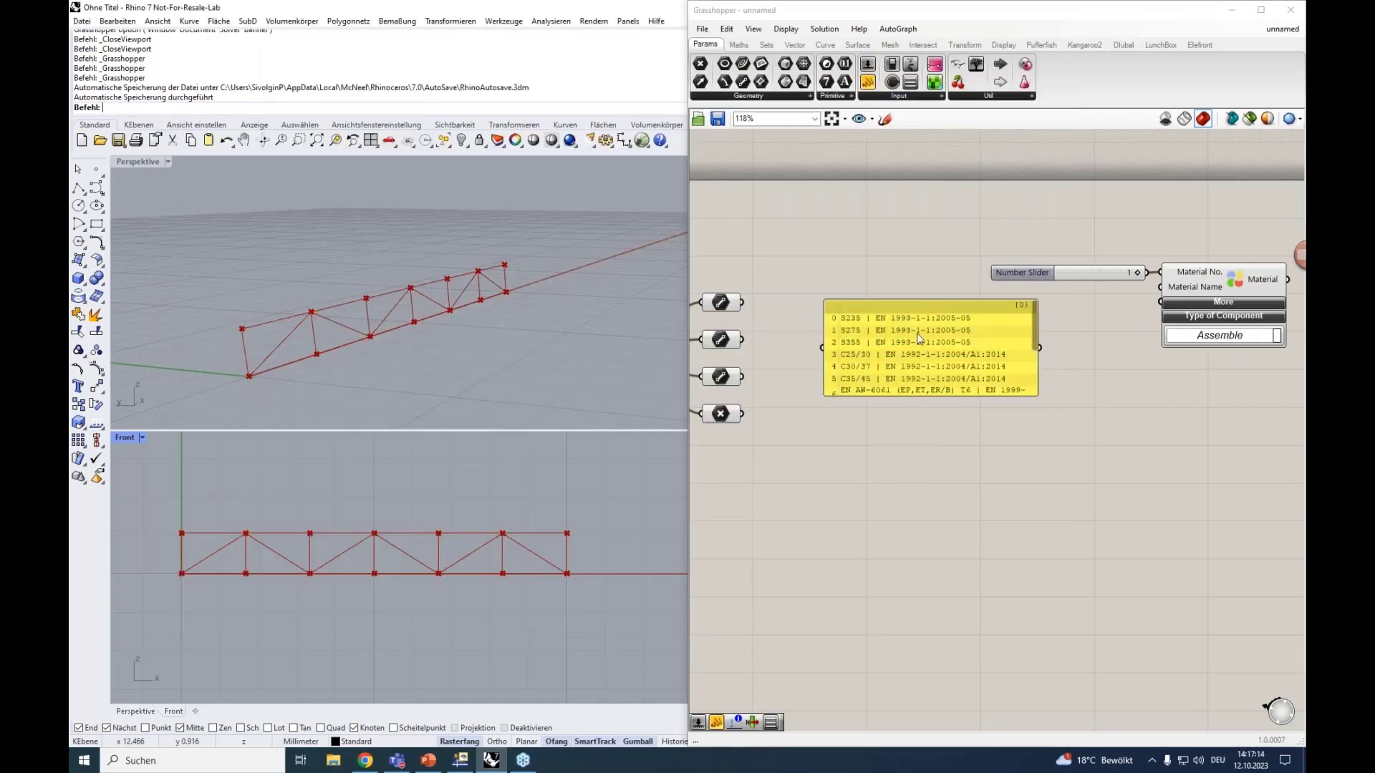
pyautogui.doubleClick(926, 341)
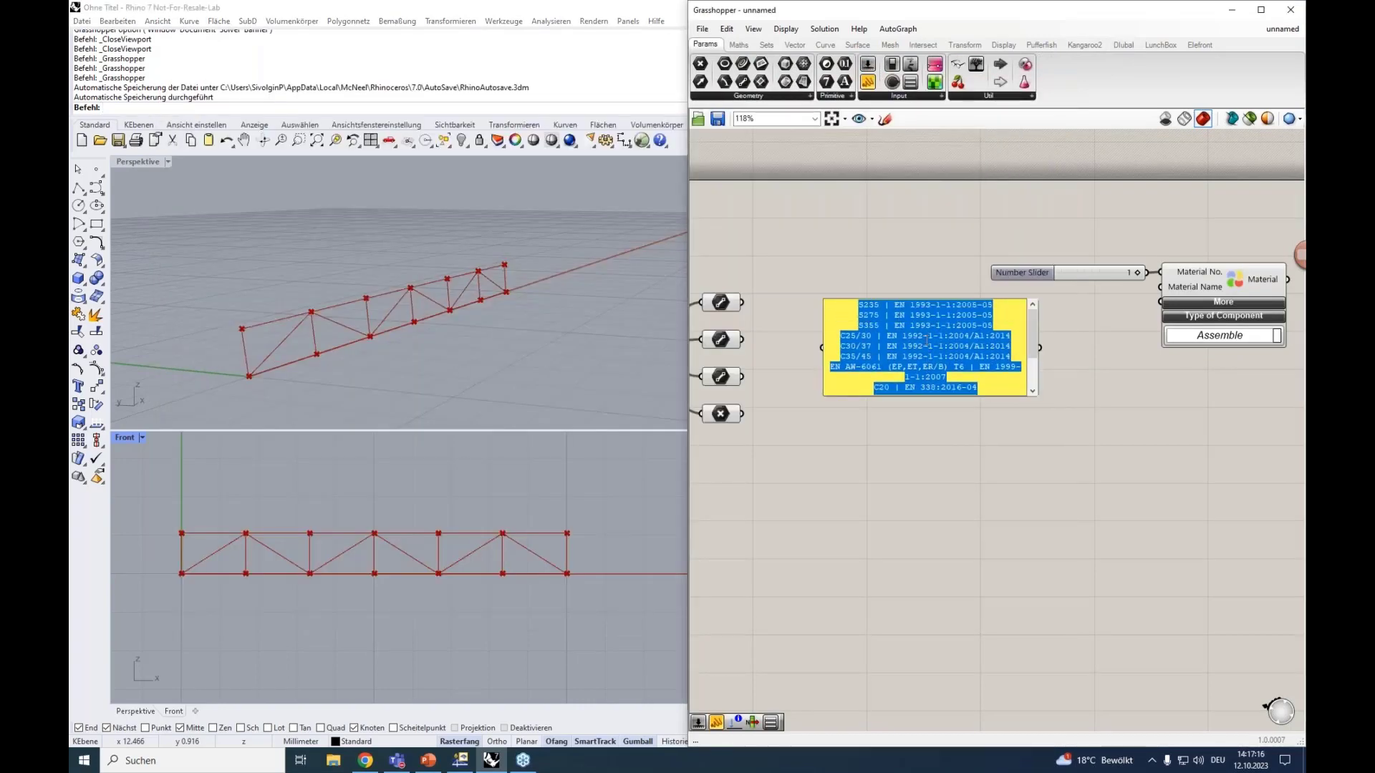
pyautogui.click(952, 451)
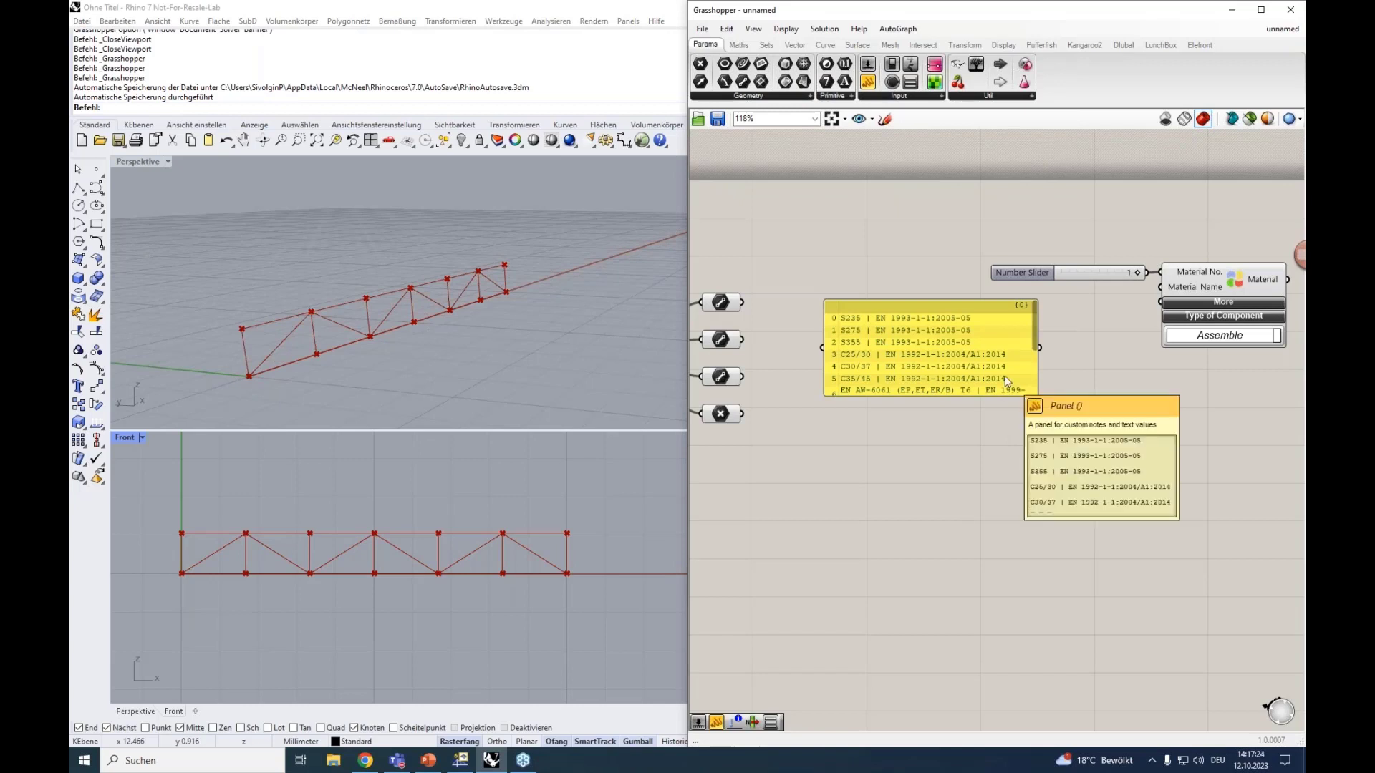
pyautogui.moveTo(994, 354); pyautogui.dragTo(995, 351)
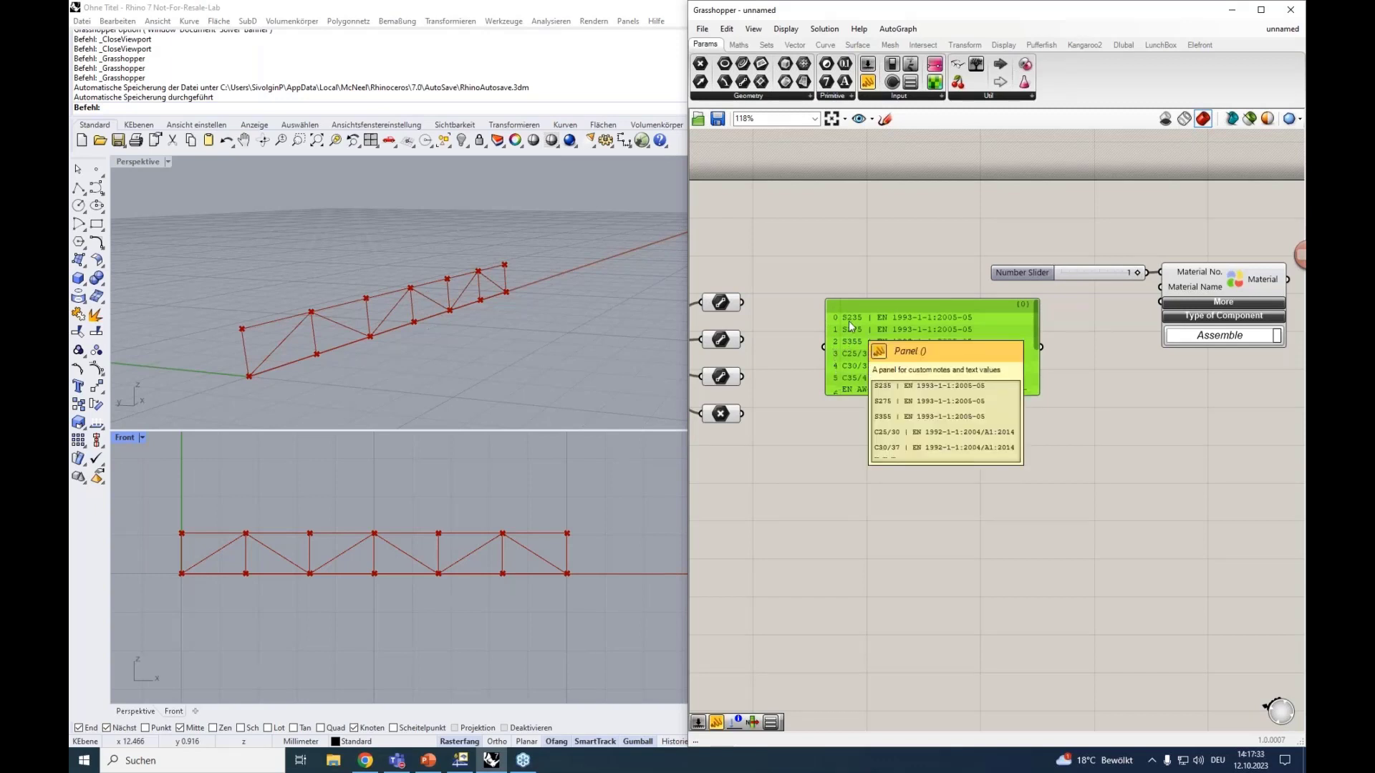
pyautogui.click(1068, 398)
pyautogui.moveTo(971, 314); pyautogui.dragTo(949, 311)
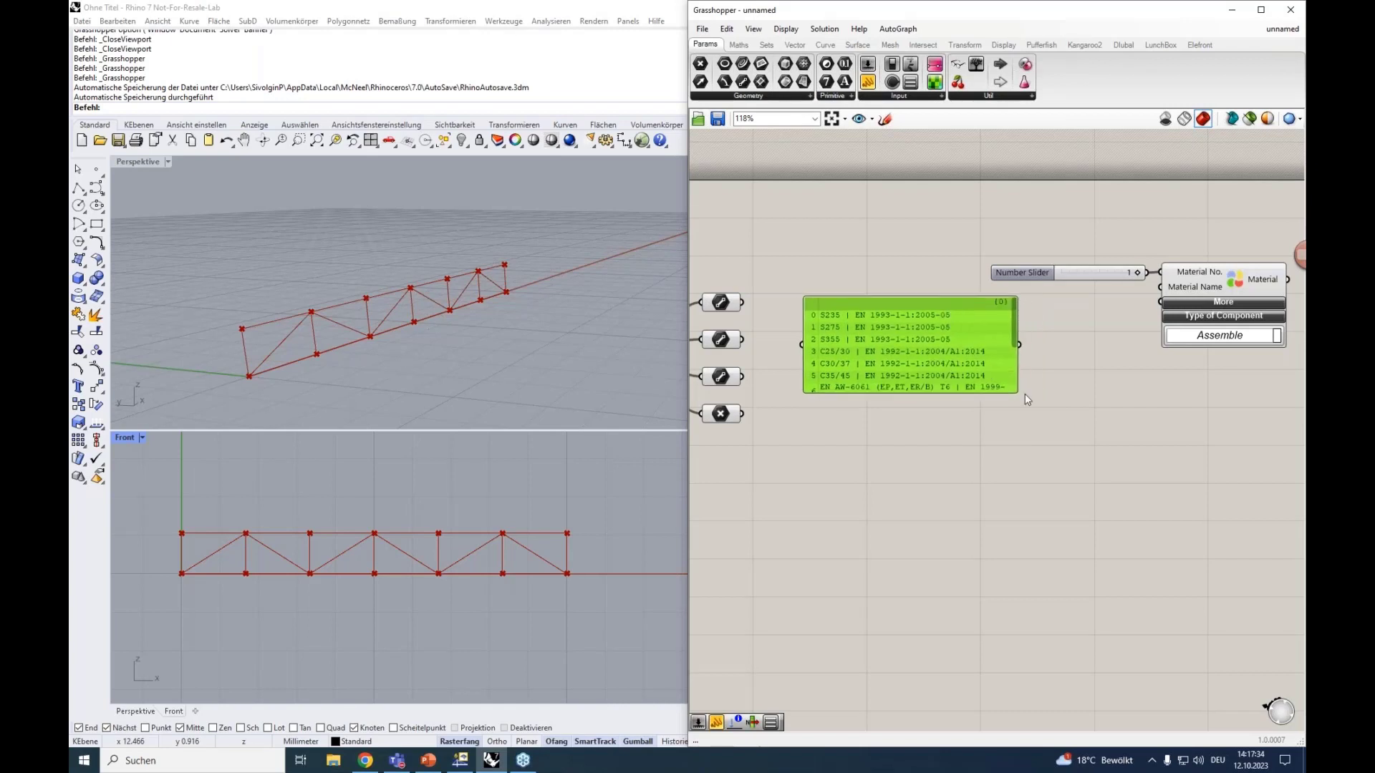
# Add a List Item component beside the material list panel and wire the panel into its List input.
pyautogui.doubleClick(1072, 431)
pyautogui.write('it')
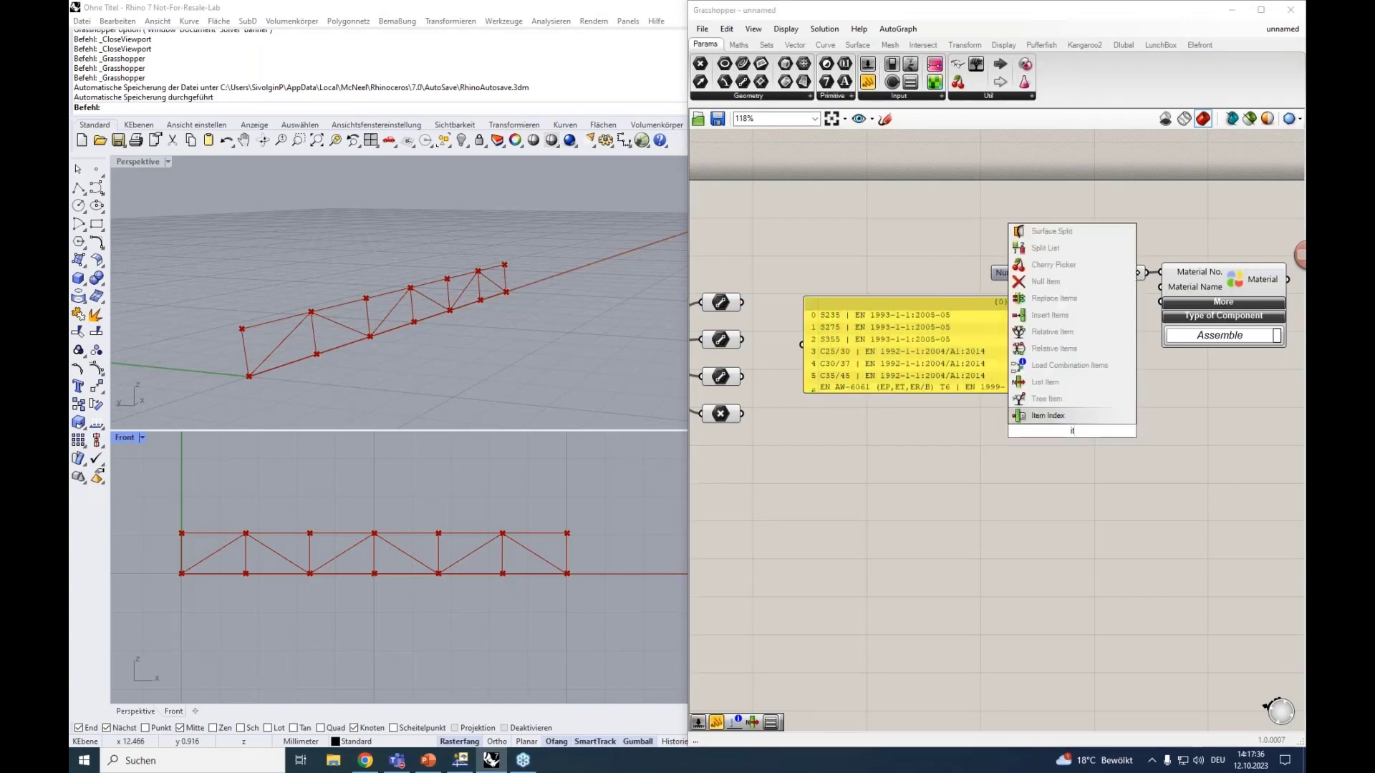
pyautogui.click(1068, 382)
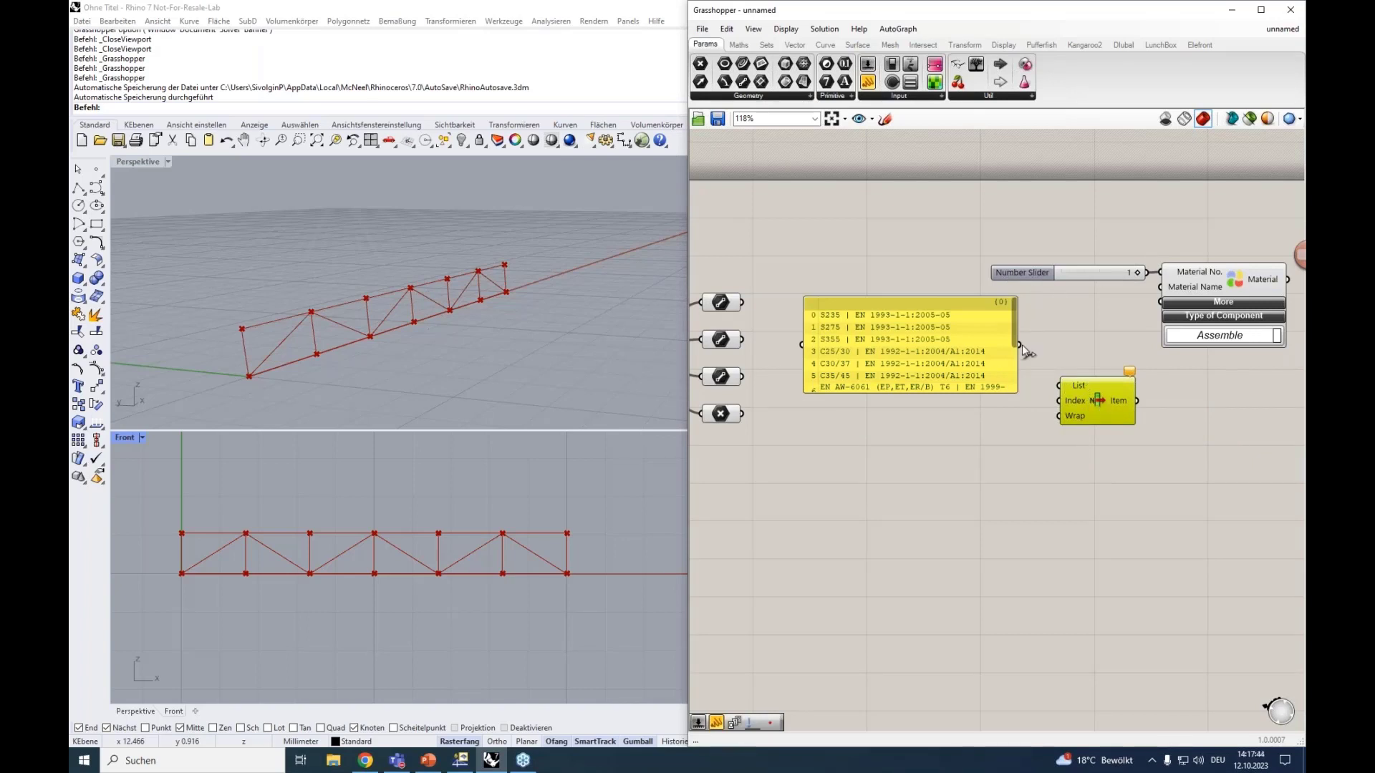
pyautogui.moveTo(1049, 384); pyautogui.dragTo(1050, 384)
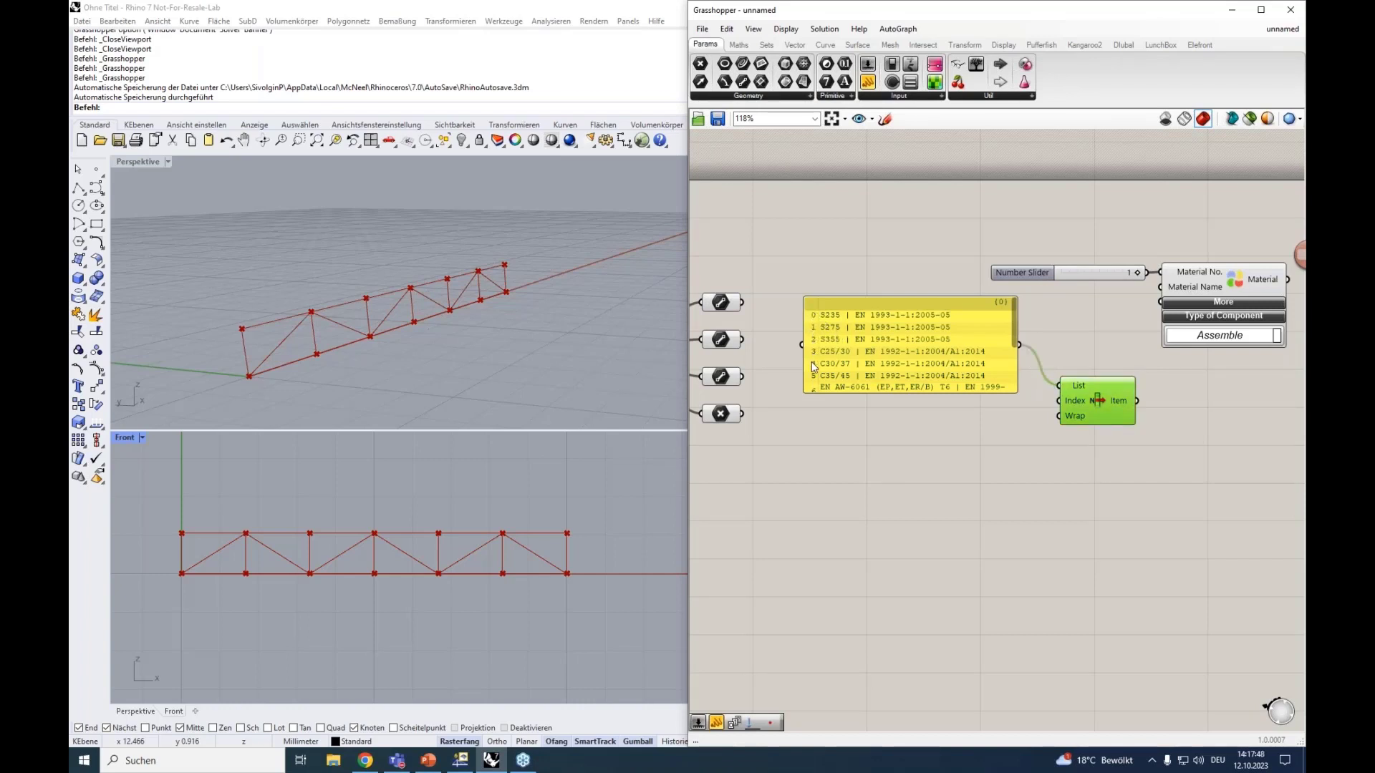
pyautogui.doubleClick(942, 409)
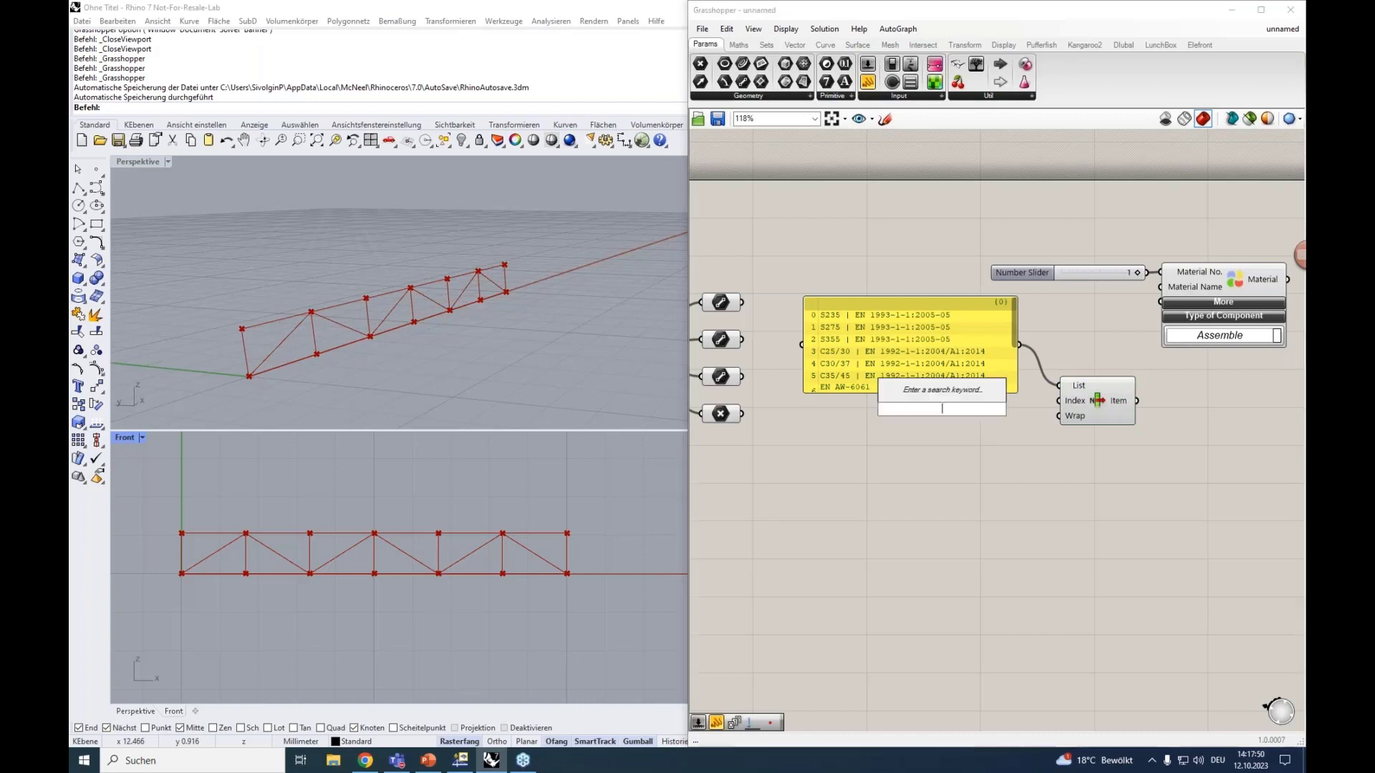
pyautogui.write('0')
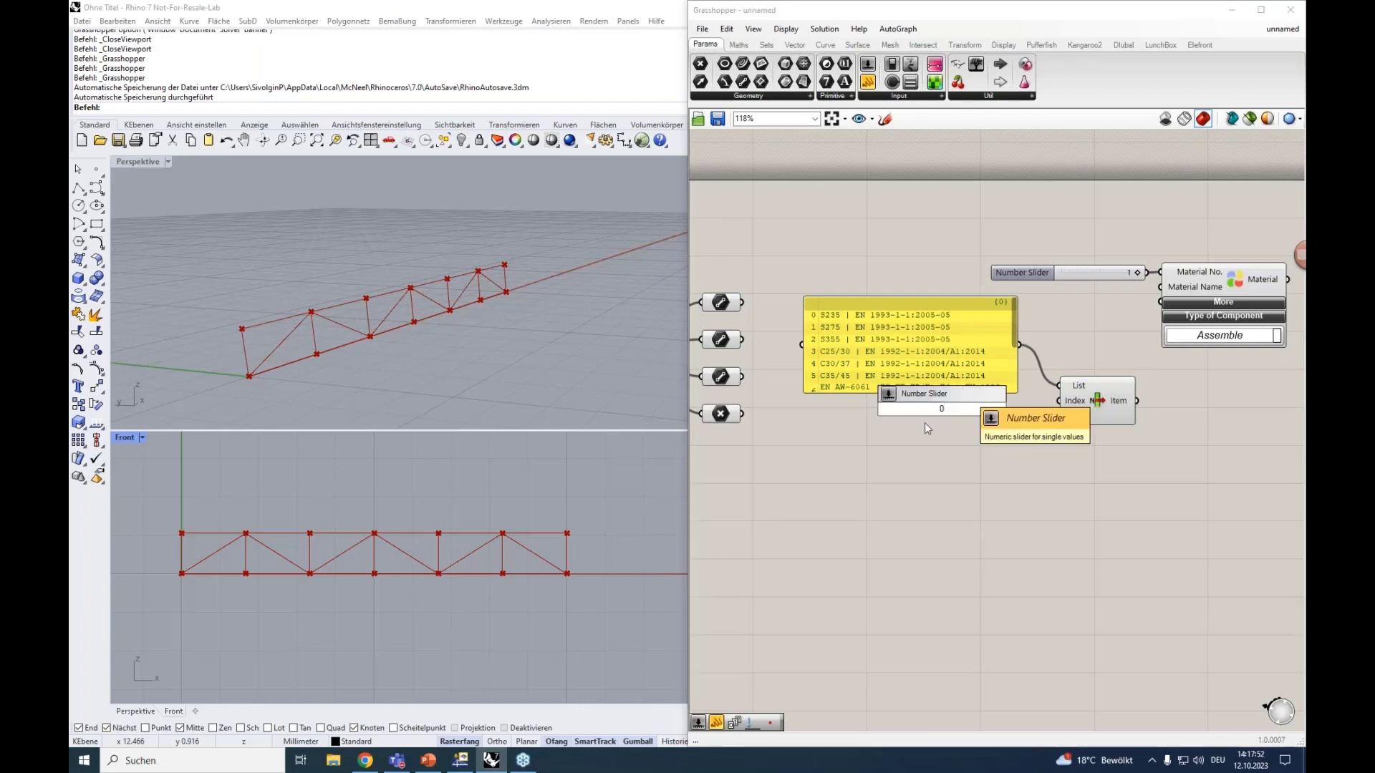
pyautogui.click(842, 407)
# Enlarge the material list panel to fit all of its entries and move it away from the List Item component.
pyautogui.moveTo(848, 393); pyautogui.dragTo(859, 480)
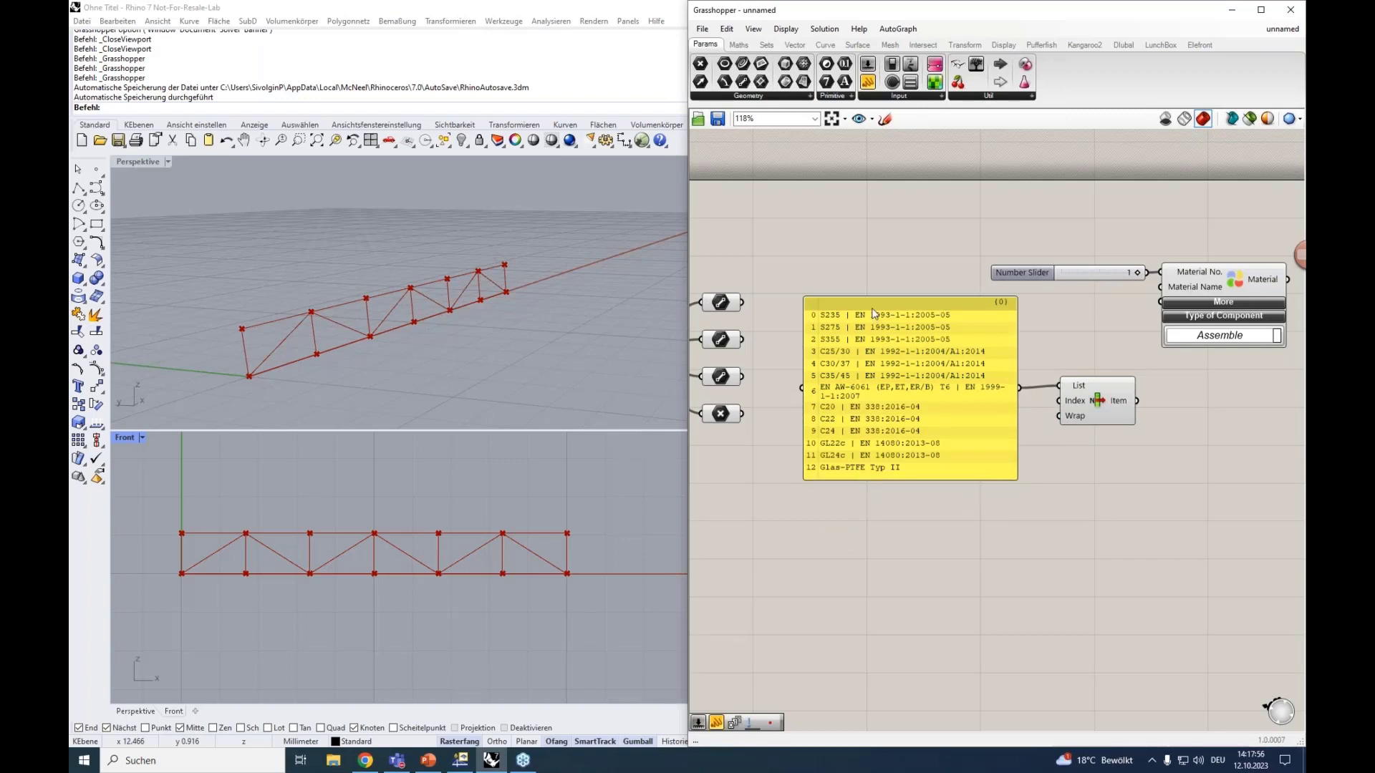
pyautogui.moveTo(875, 313); pyautogui.dragTo(855, 267)
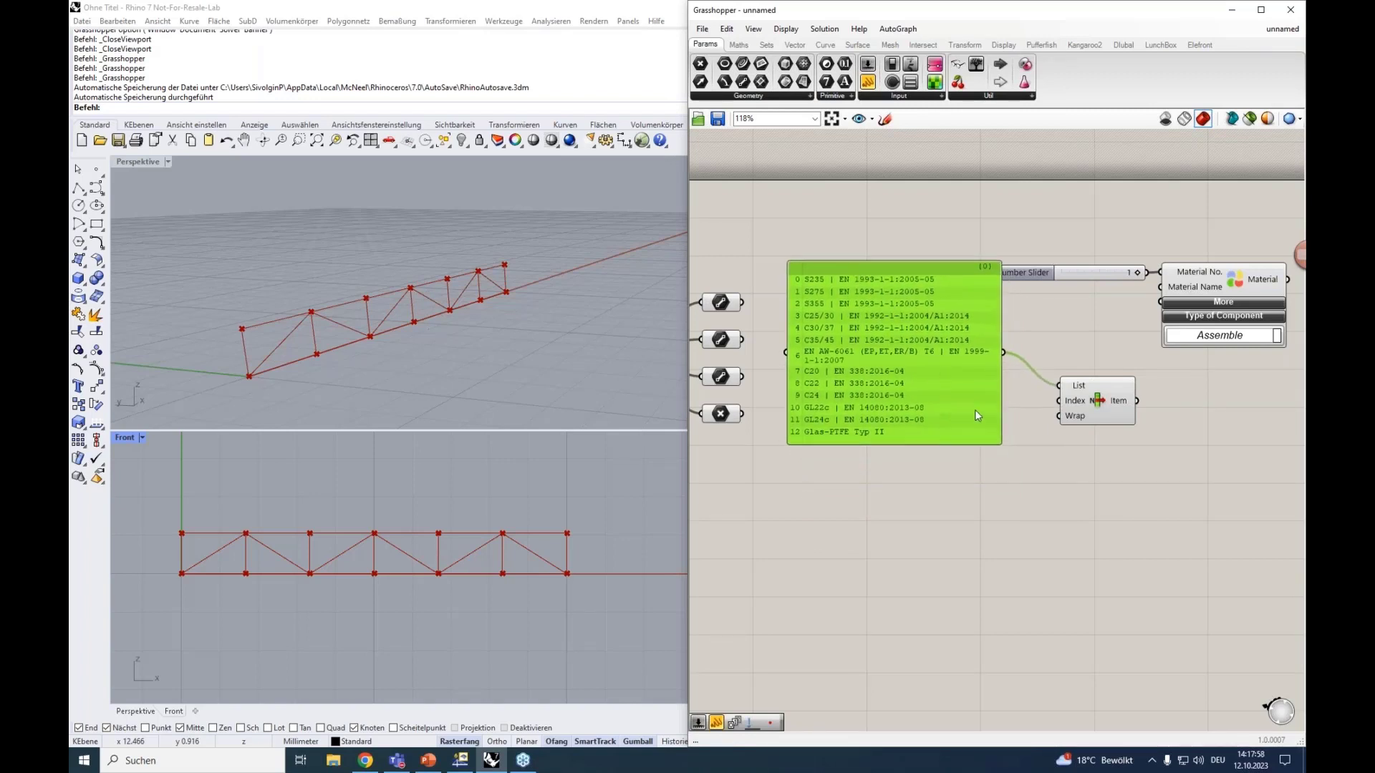
# Add a number slider ranging from 0 to 12 and wire it into the List Item component's Index input.
pyautogui.doubleClick(1004, 475)
pyautogui.write('0')
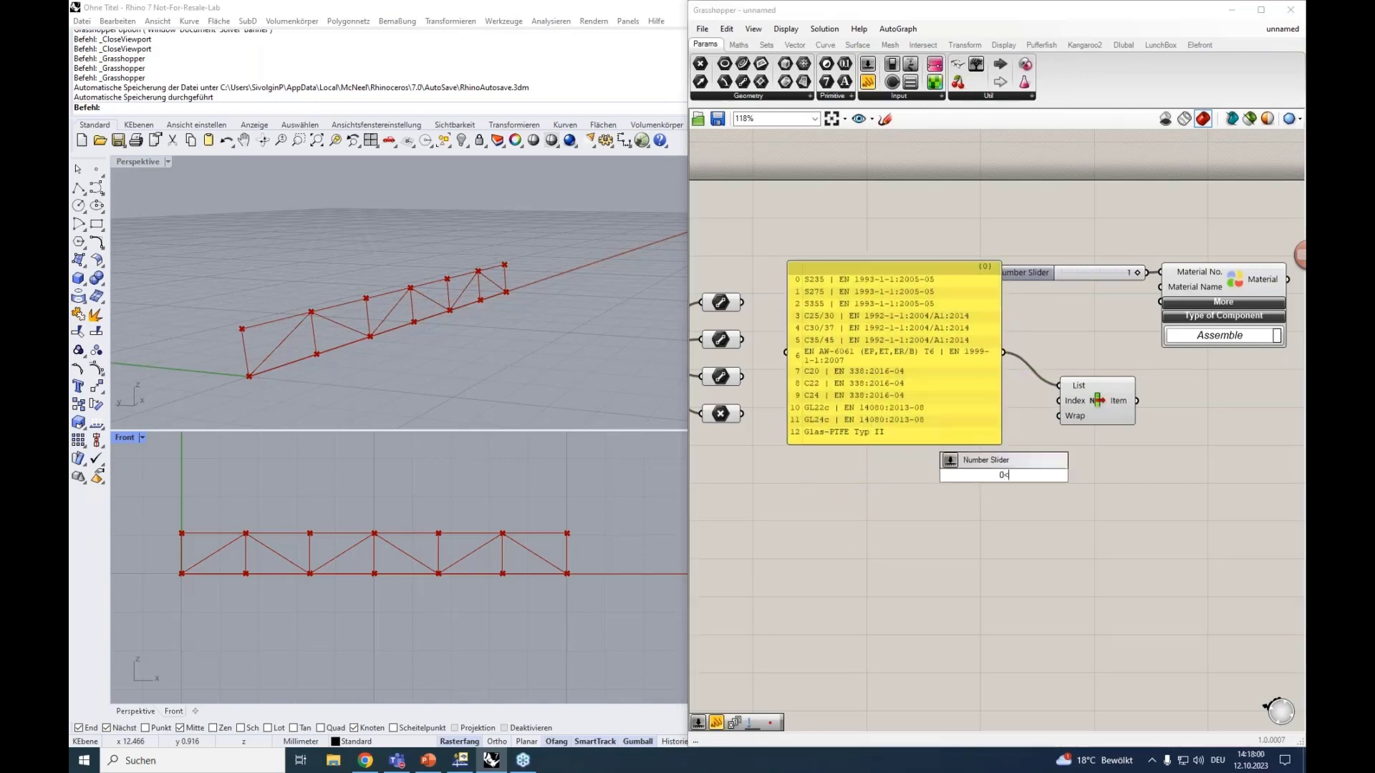
pyautogui.write('<12')
pyautogui.press('Return')
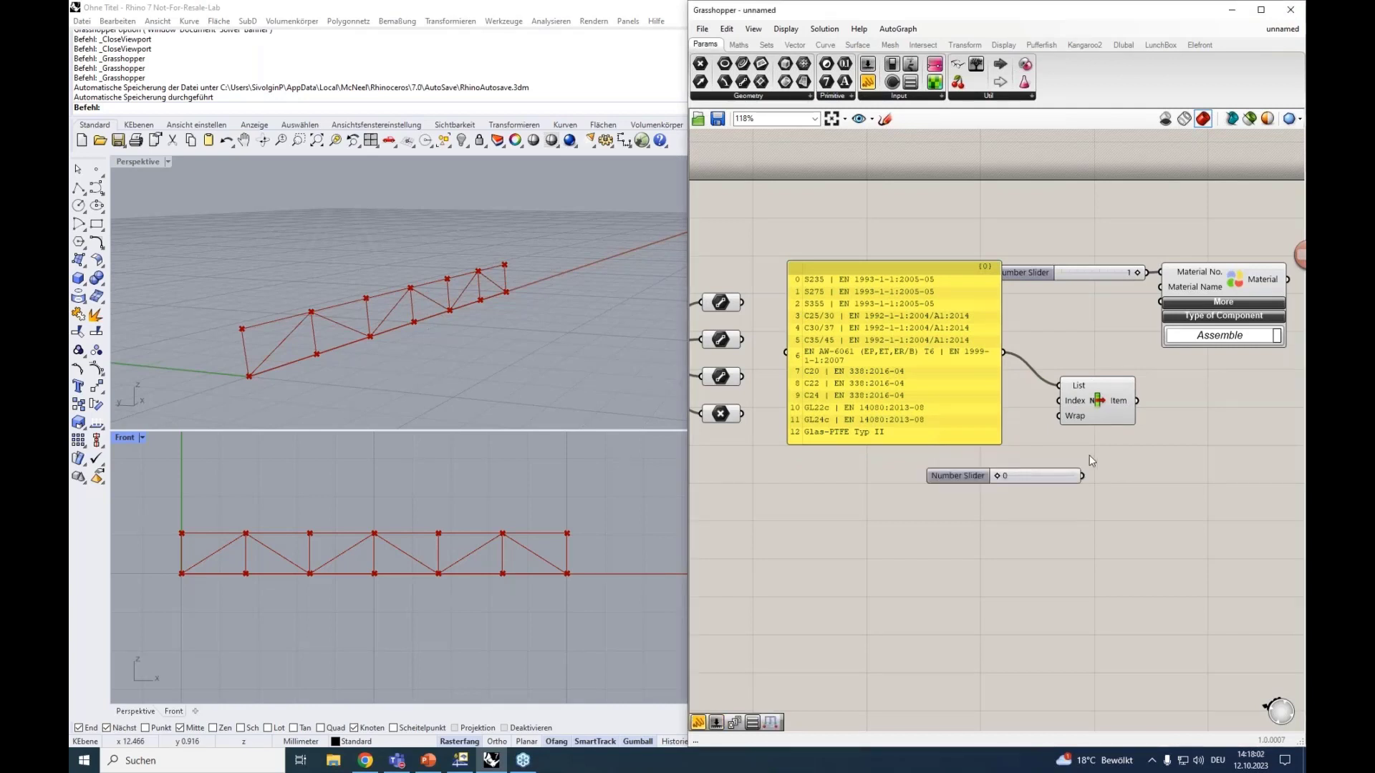
pyautogui.moveTo(1082, 475); pyautogui.dragTo(1058, 401)
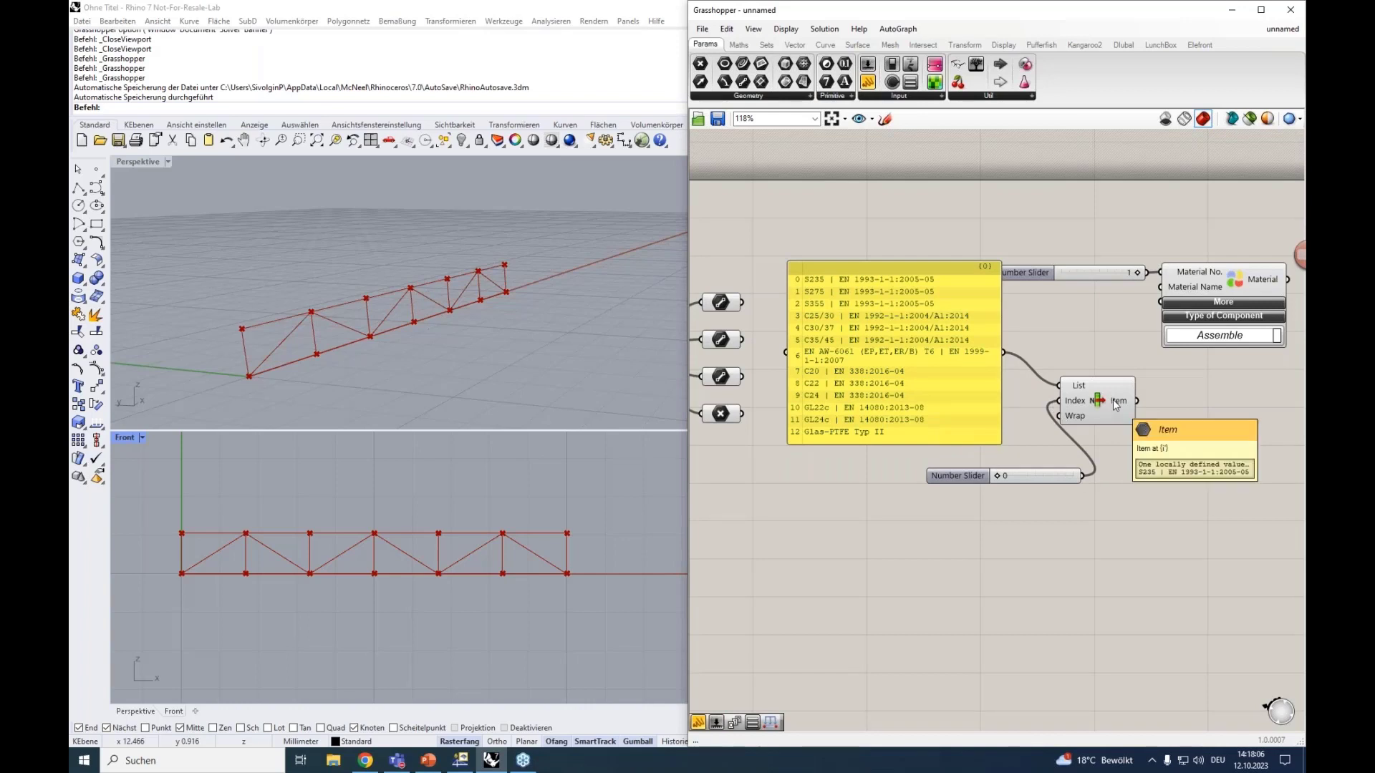
# Attach an empty panel to the List Item component's Item output and set the index slider to 7.
pyautogui.doubleClick(1196, 429)
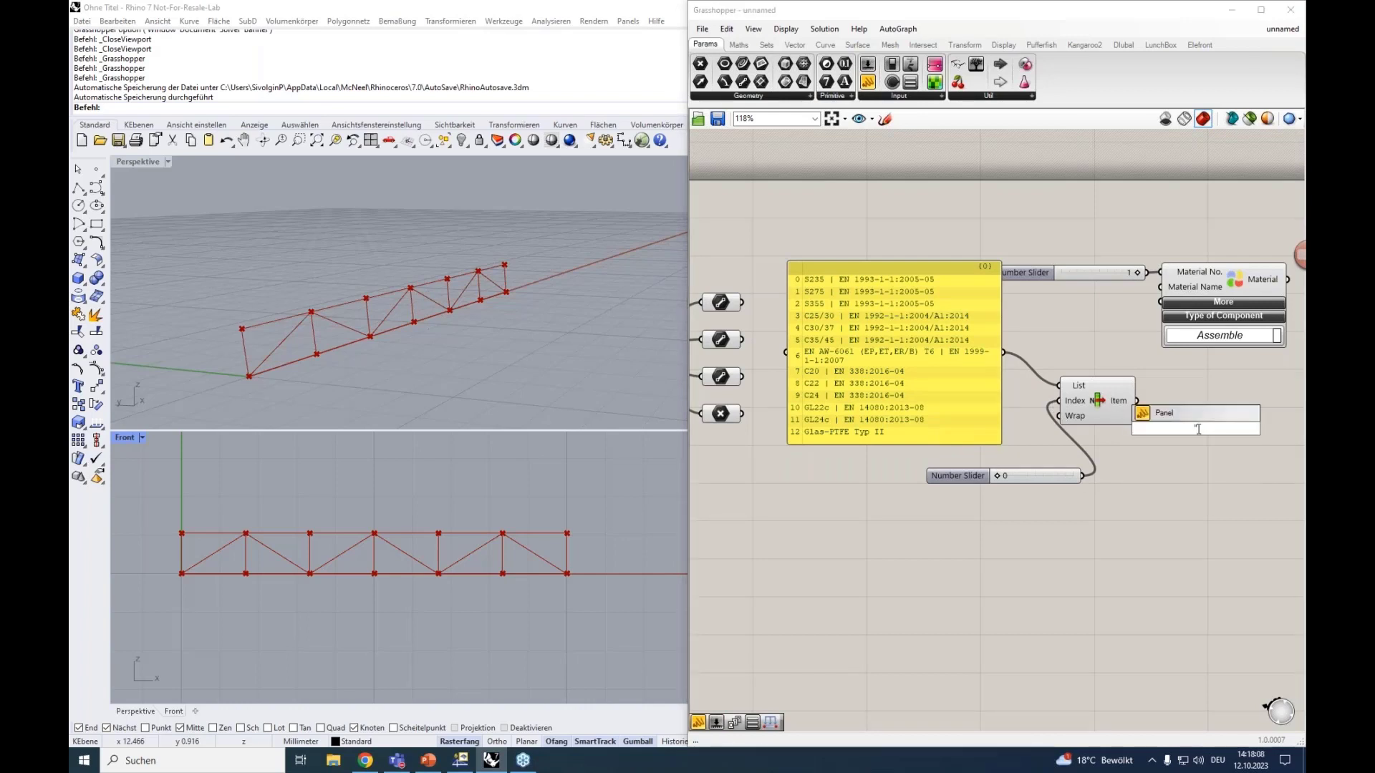
pyautogui.press('Return')
pyautogui.moveTo(1194, 397); pyautogui.dragTo(1152, 427)
pyautogui.moveTo(1144, 361); pyautogui.dragTo(1078, 348, button='right')
pyautogui.moveTo(935, 466); pyautogui.dragTo(978, 467)
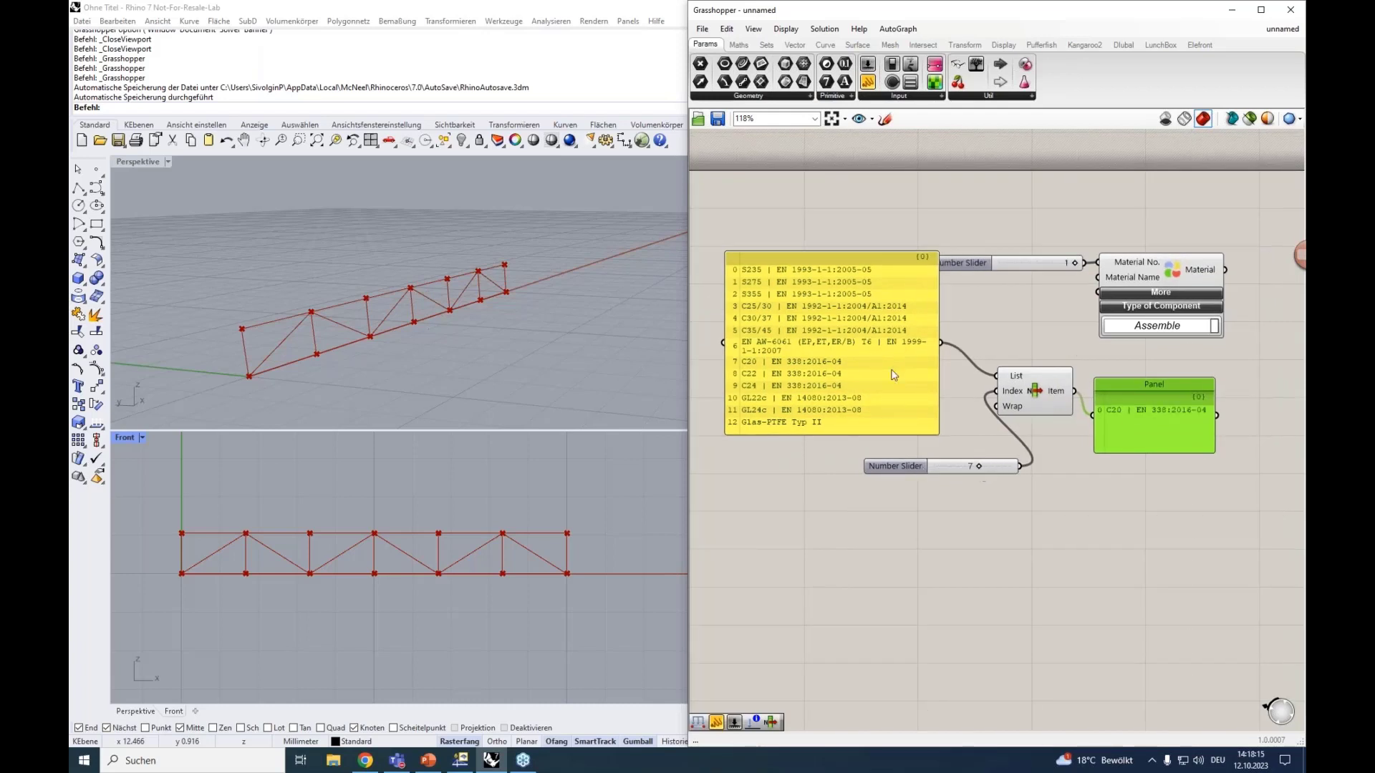
pyautogui.click(1013, 466)
pyautogui.press('Delete')
pyautogui.click(1149, 384)
pyautogui.press('Delete')
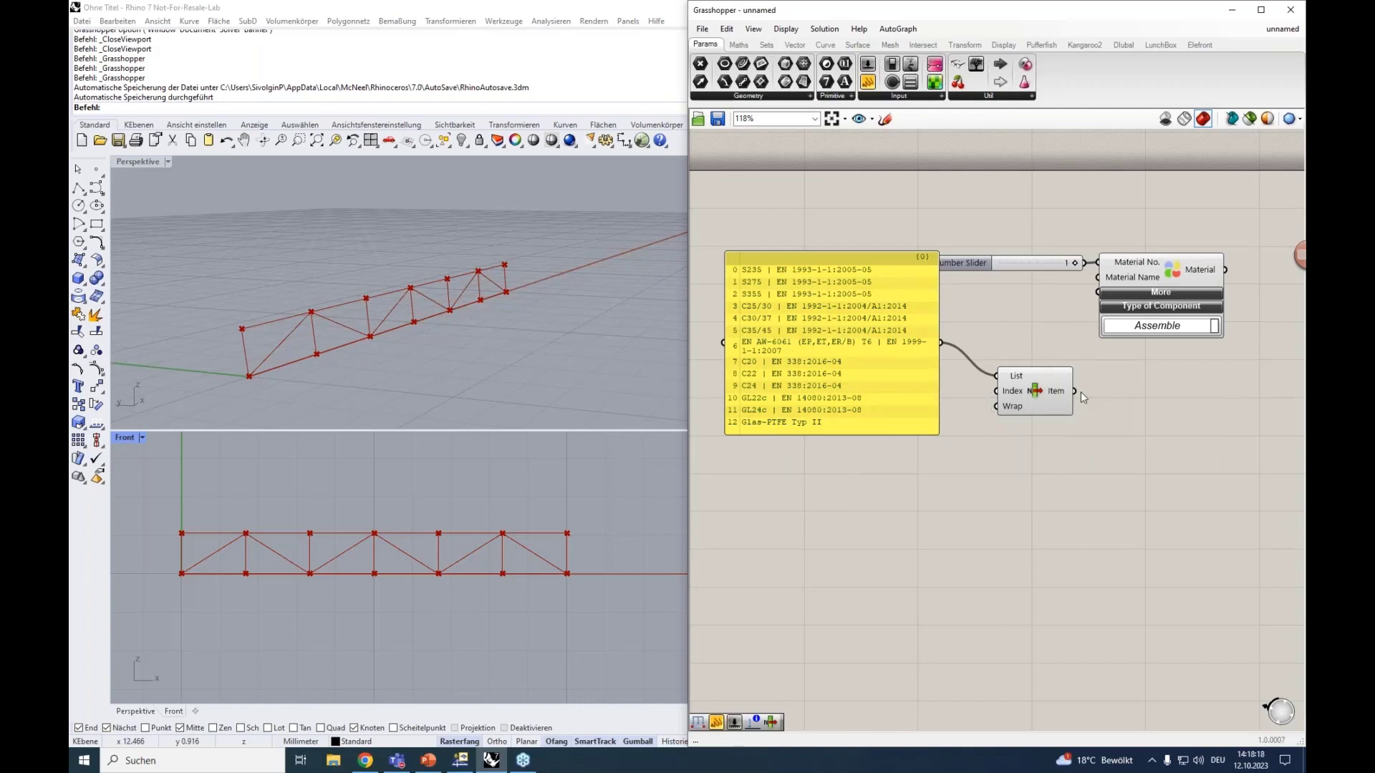
pyautogui.moveTo(1047, 402); pyautogui.dragTo(1039, 347)
pyautogui.hotkey('ctrl', 'z')
pyautogui.hotkey('ctrl', 'z')
pyautogui.hotkey('ctrl', 'z')
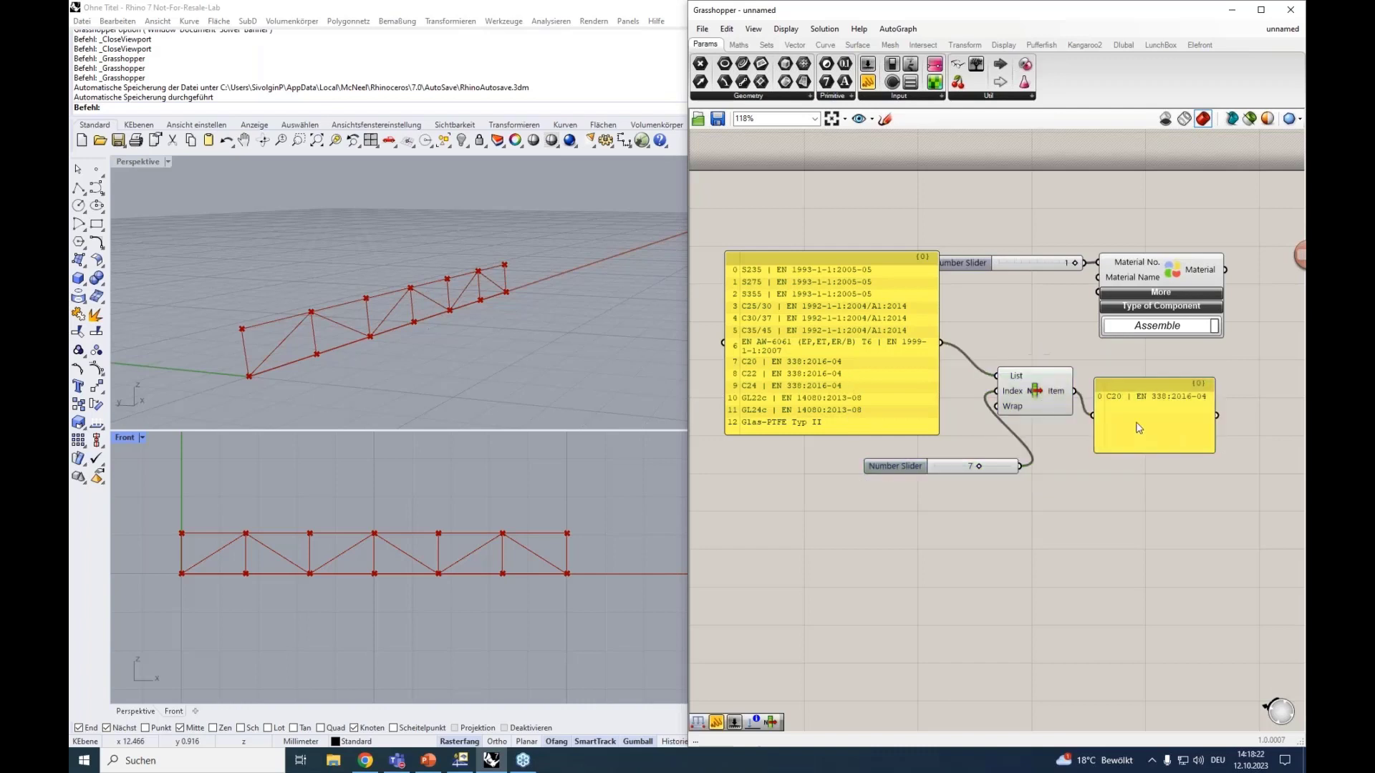
# Delete the output panel and wire the List Item component's Item output into the Material Name input.
pyautogui.click(1130, 417)
pyautogui.press('Delete')
pyautogui.moveTo(1045, 464); pyautogui.dragTo(1097, 277)
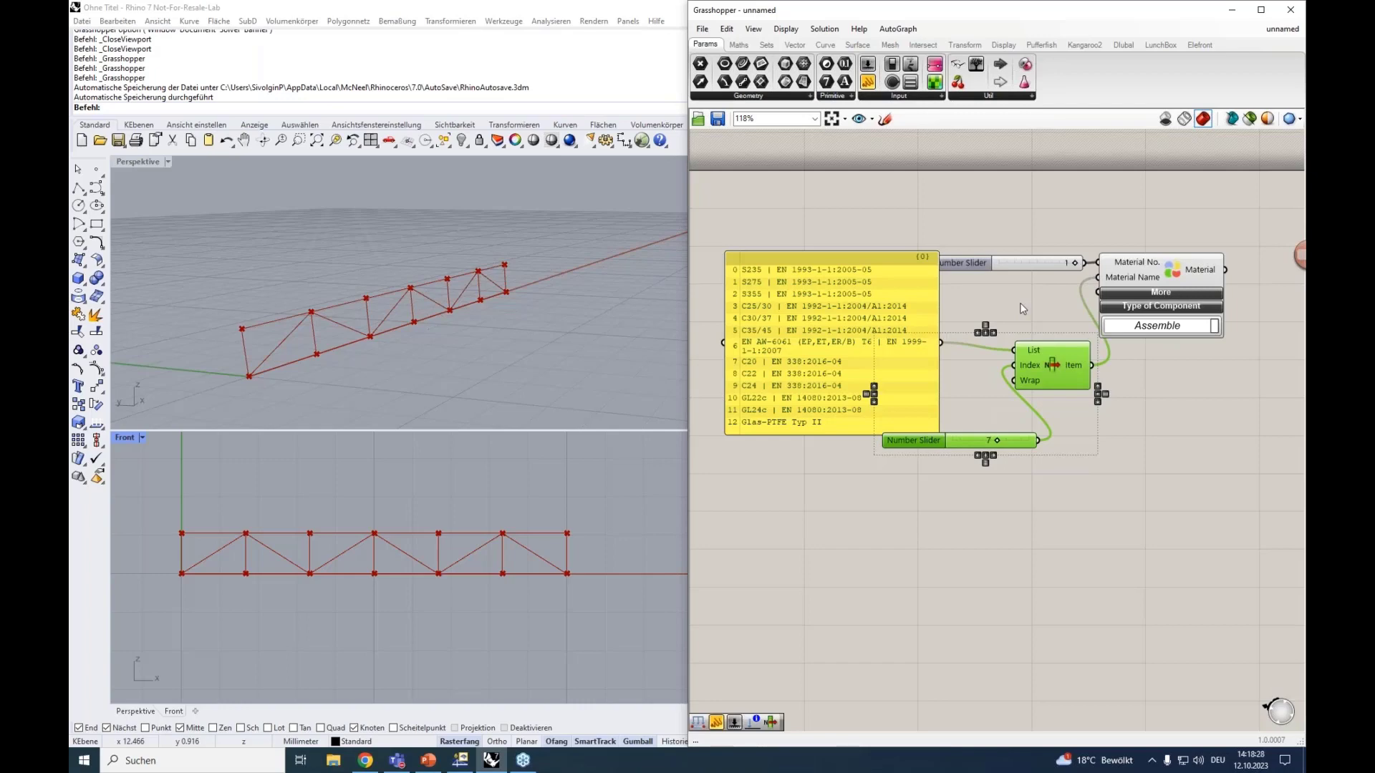
# Arrange the List Item component and its index slider compactly beneath the Material component.
pyautogui.scroll(-3, 1020, 306)
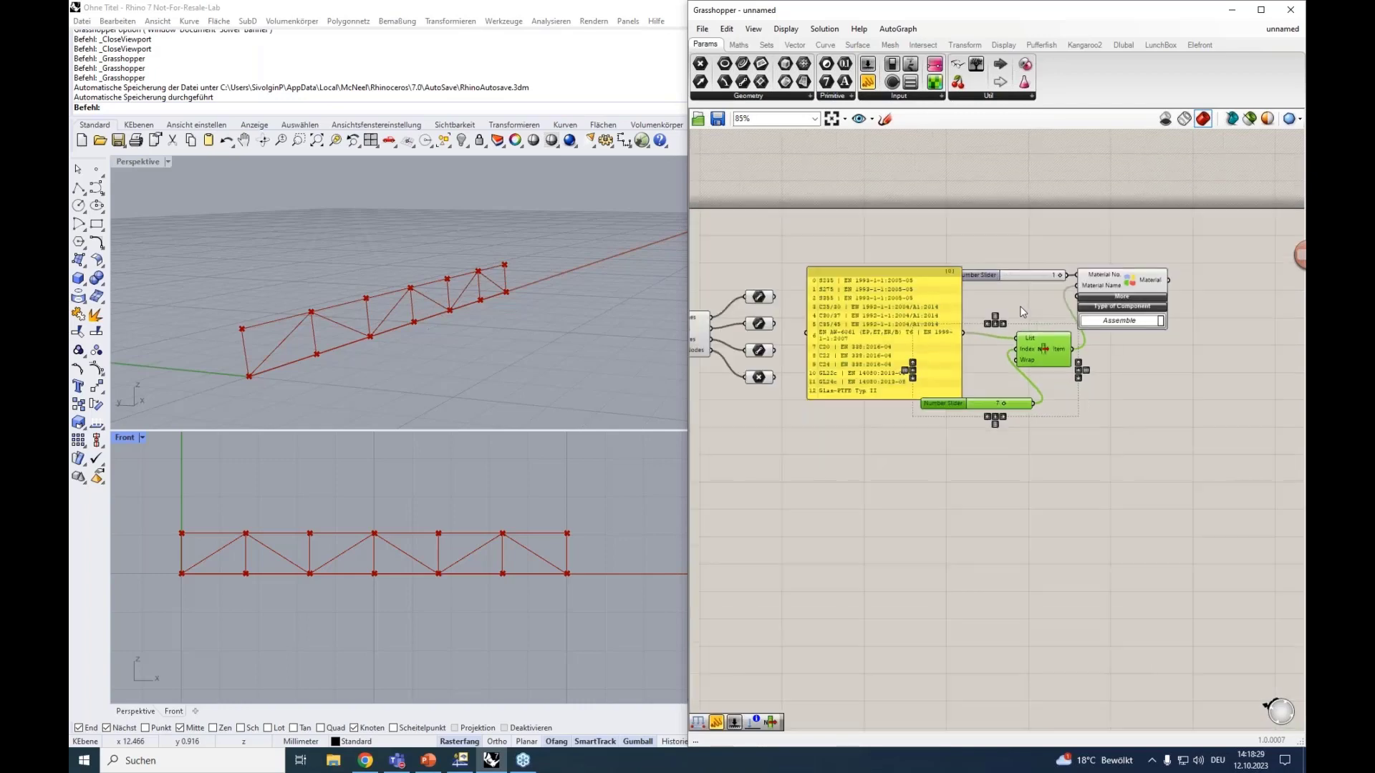
pyautogui.moveTo(1028, 394)
pyautogui.mouseDown()
pyautogui.moveTo(1013, 376)
pyautogui.moveTo(1025, 378)
pyautogui.mouseUp()
pyautogui.click(1029, 403)
pyautogui.moveTo(1039, 428); pyautogui.dragTo(1031, 358, button='right')
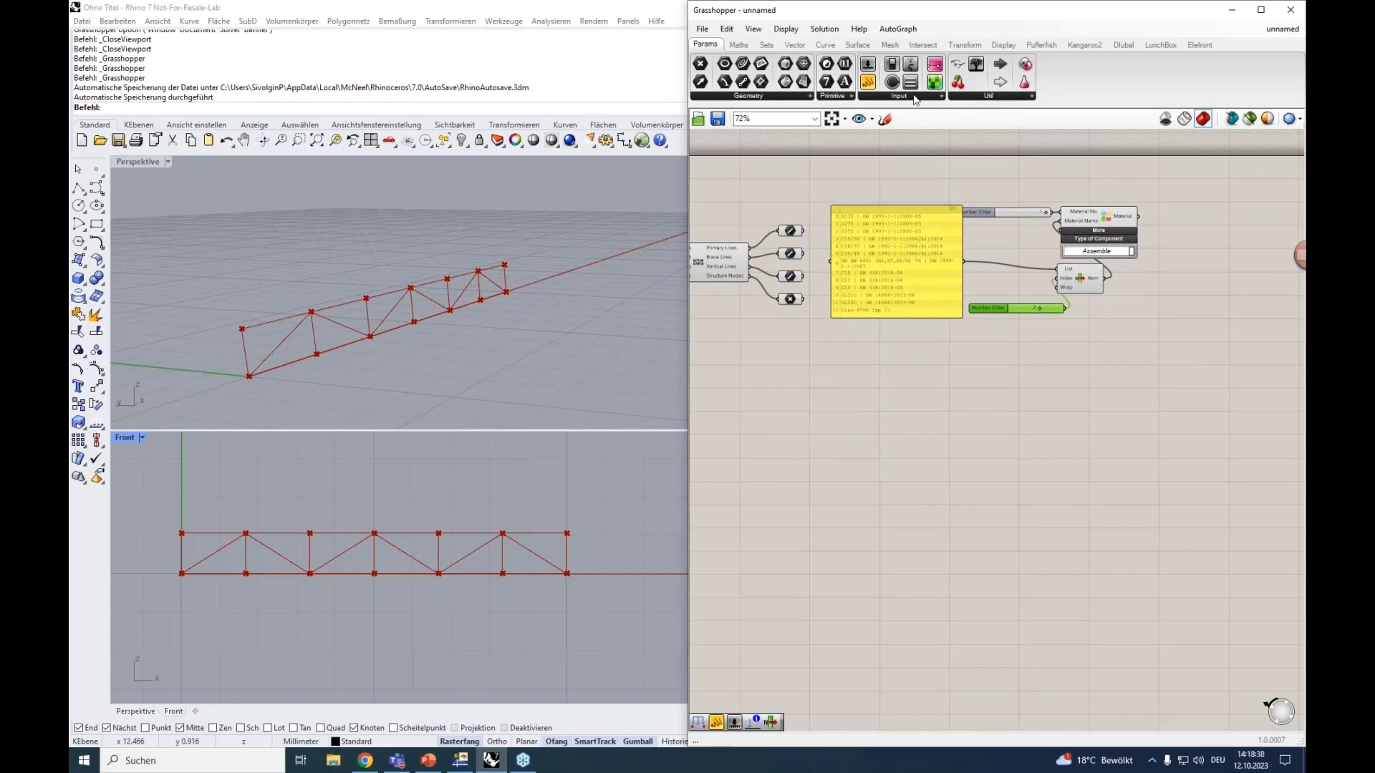
# Place a Dlubal RFEM 6 Section component on the free canvas below the Material component group.
pyautogui.click(1121, 45)
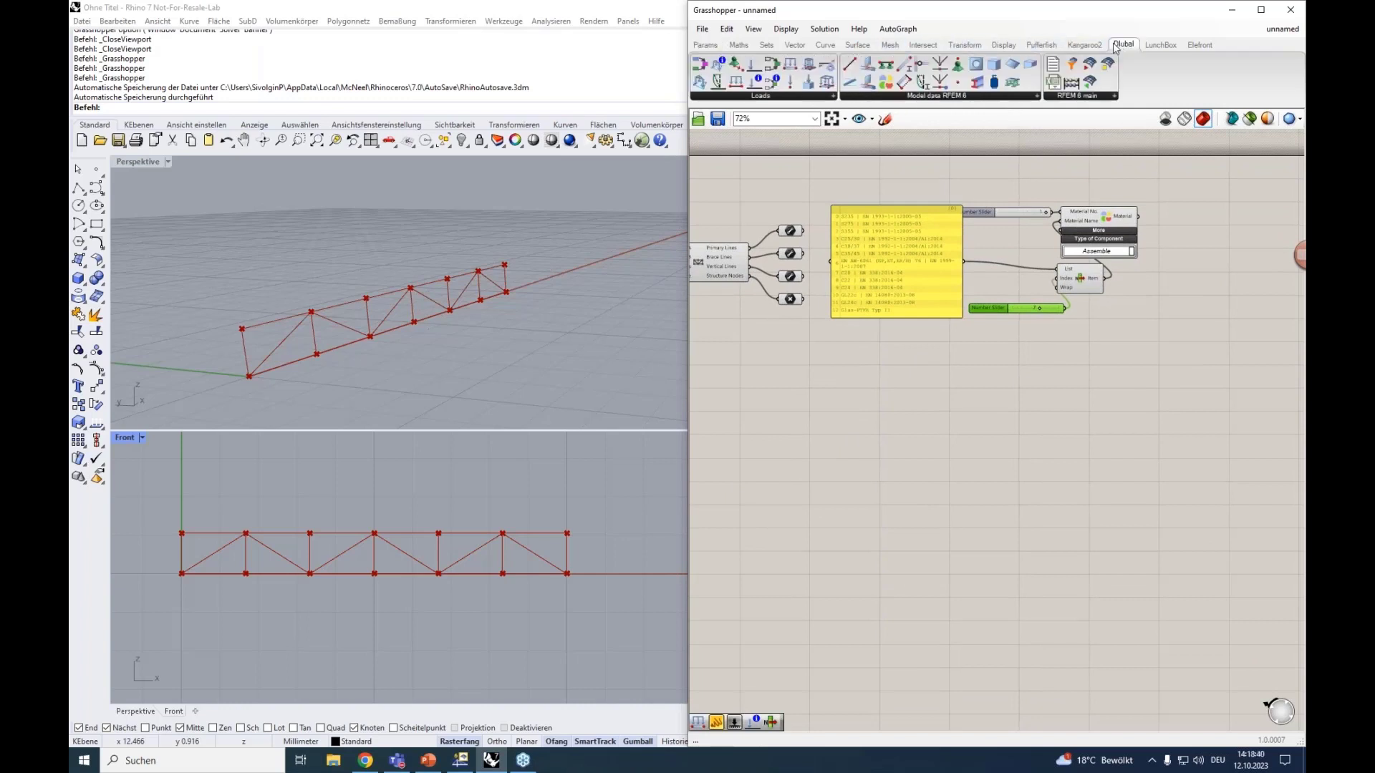
pyautogui.click(908, 95)
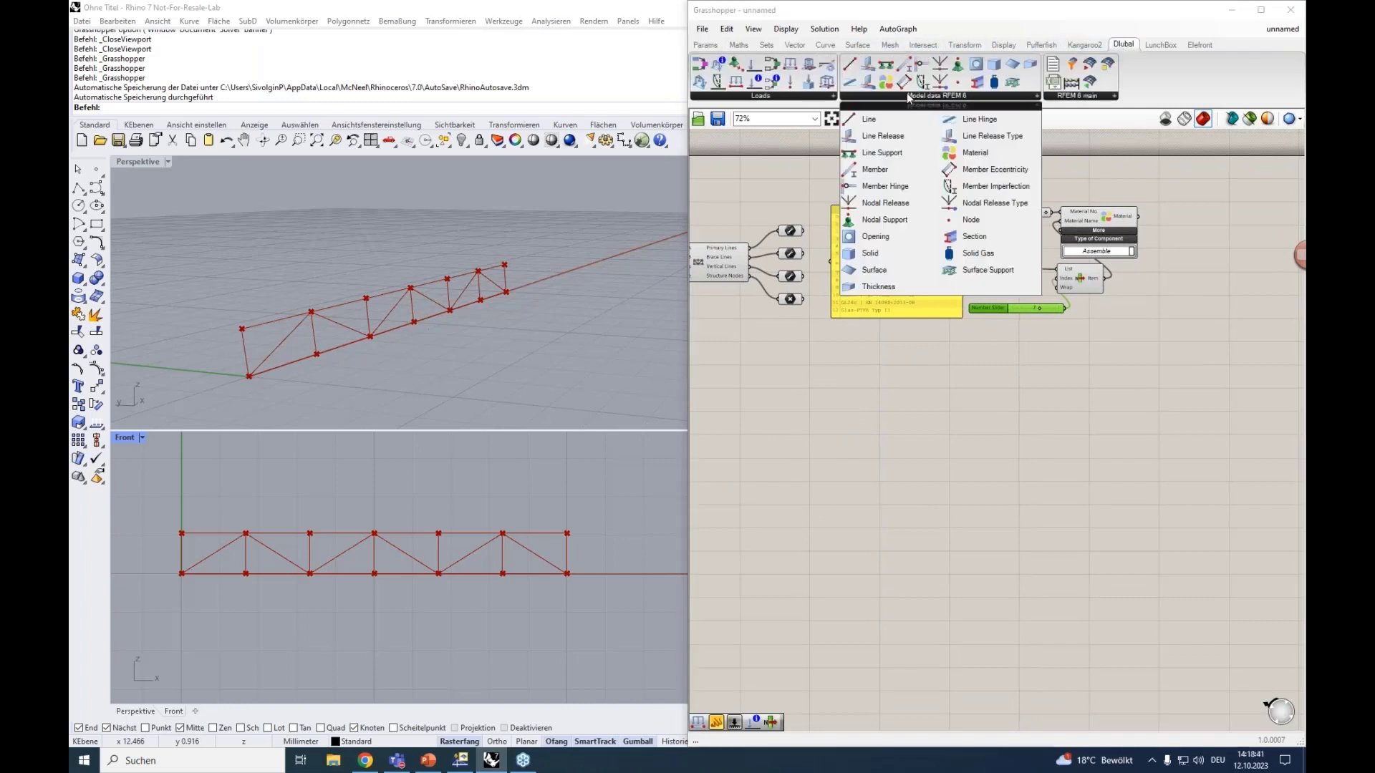
pyautogui.click(977, 236)
pyautogui.click(1039, 396)
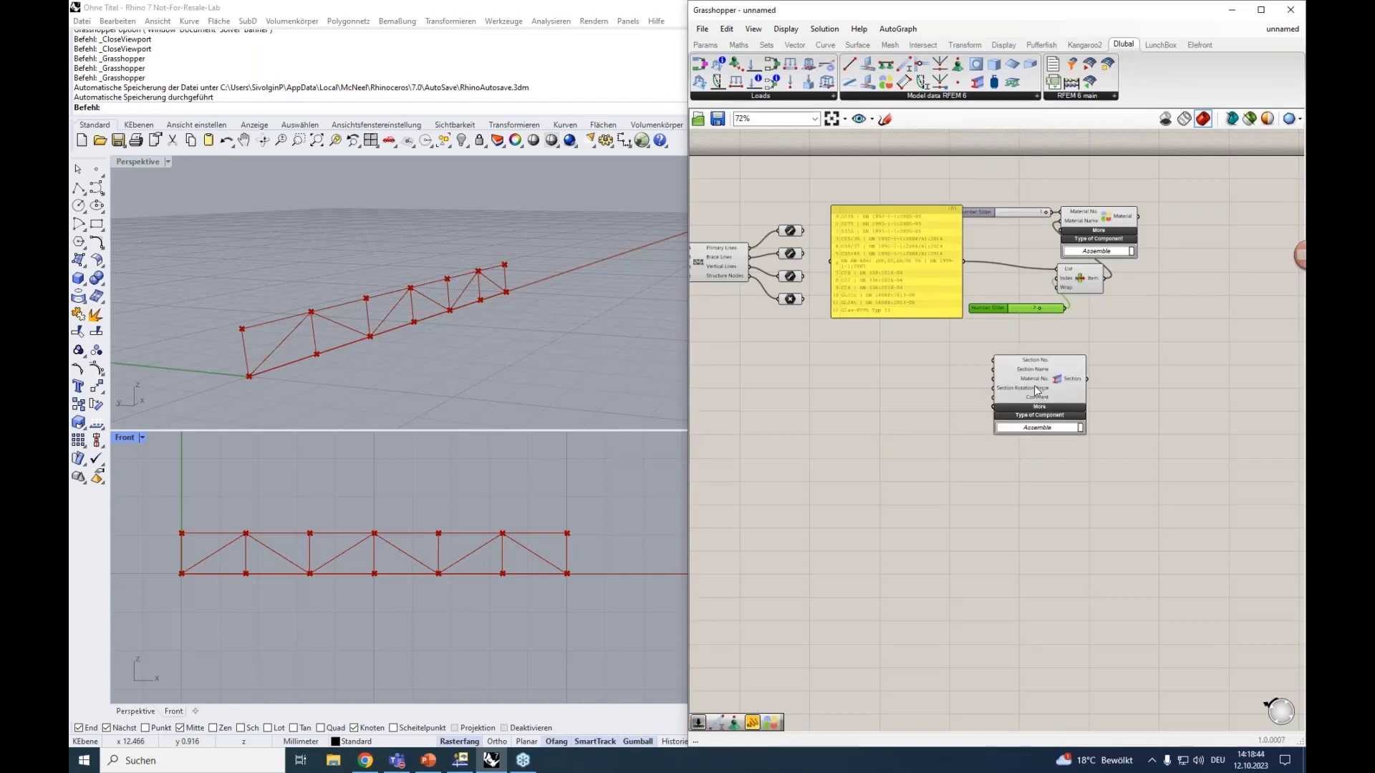
pyautogui.moveTo(1034, 389); pyautogui.dragTo(1059, 425)
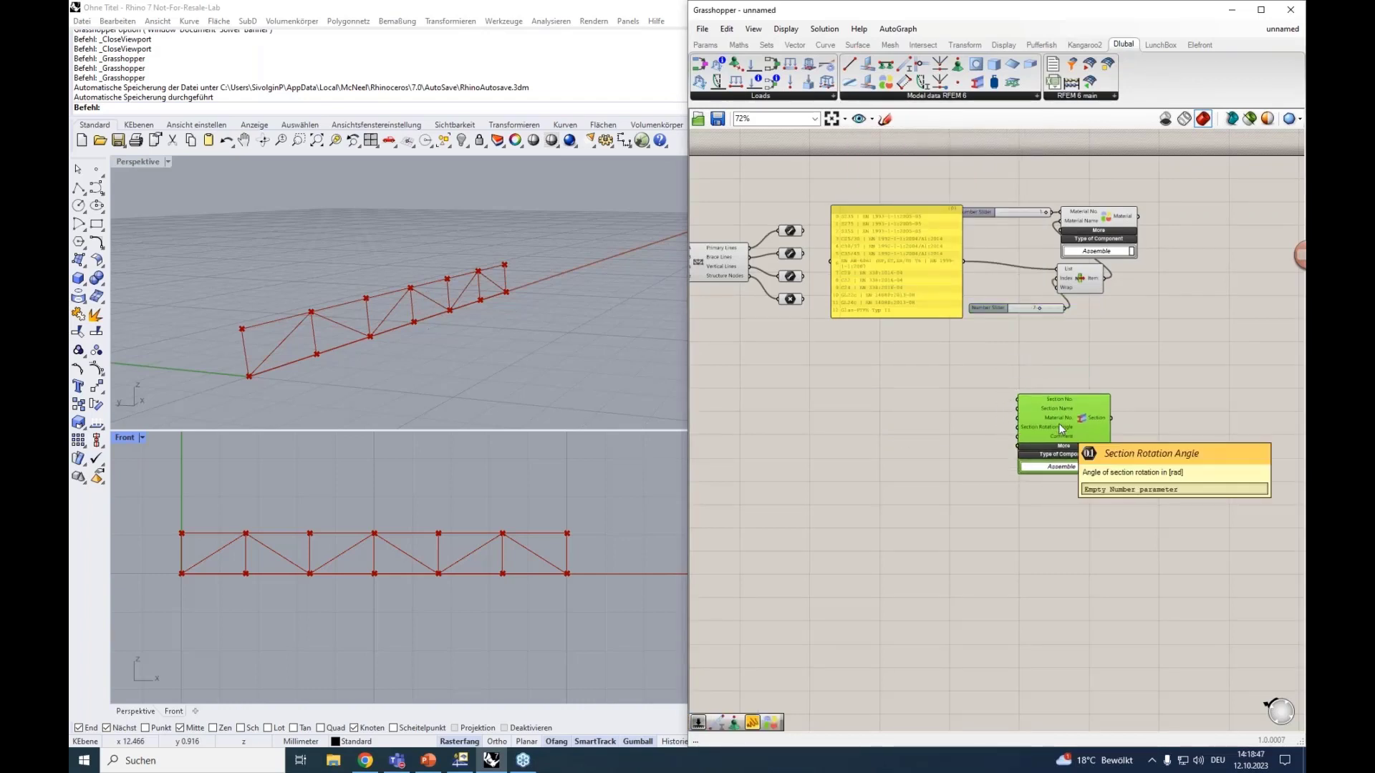
pyautogui.moveTo(1059, 423); pyautogui.dragTo(1139, 421)
# Duplicate the material list panel, its List Item component and index slider beside the Section component.
pyautogui.moveTo(1070, 348); pyautogui.dragTo(921, 263)
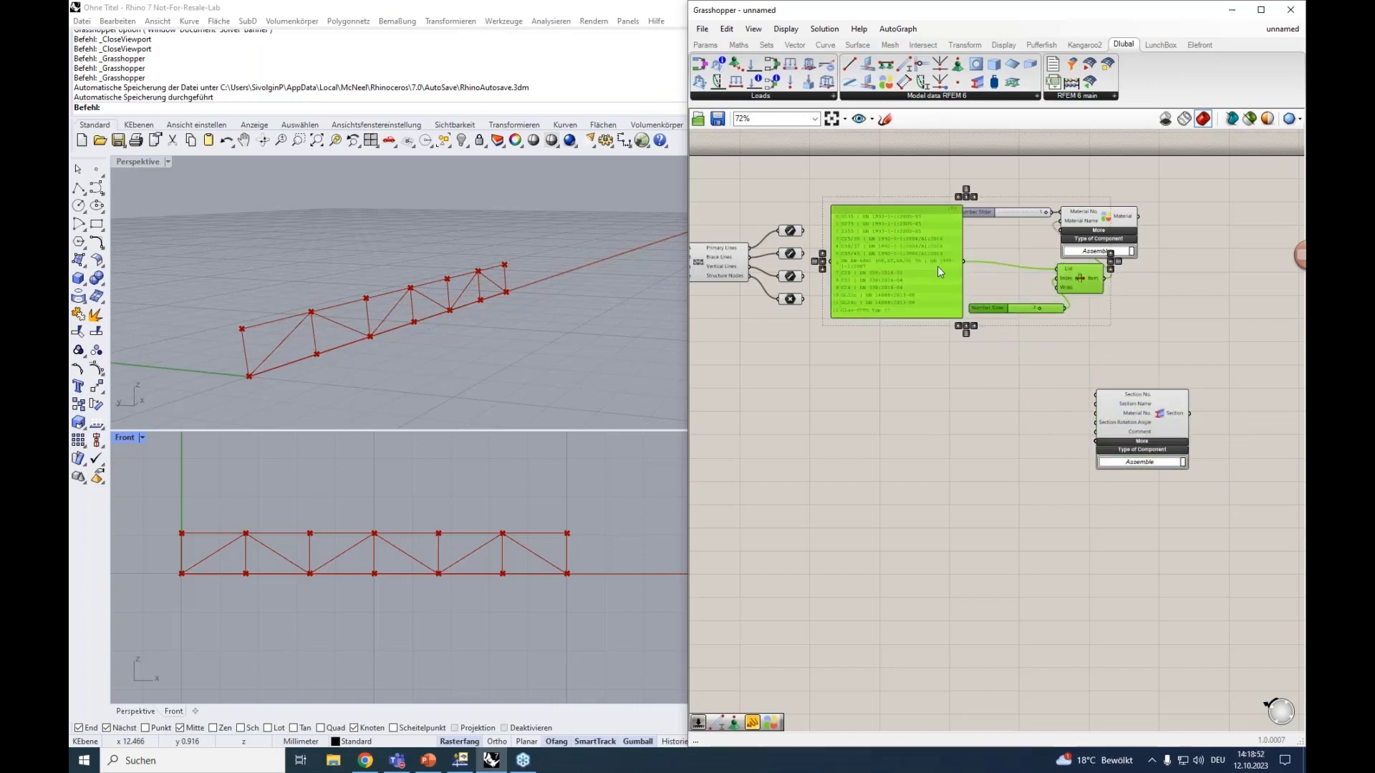
pyautogui.hotkey('ctrl', 'c')
pyautogui.hotkey('ctrl', 'v')
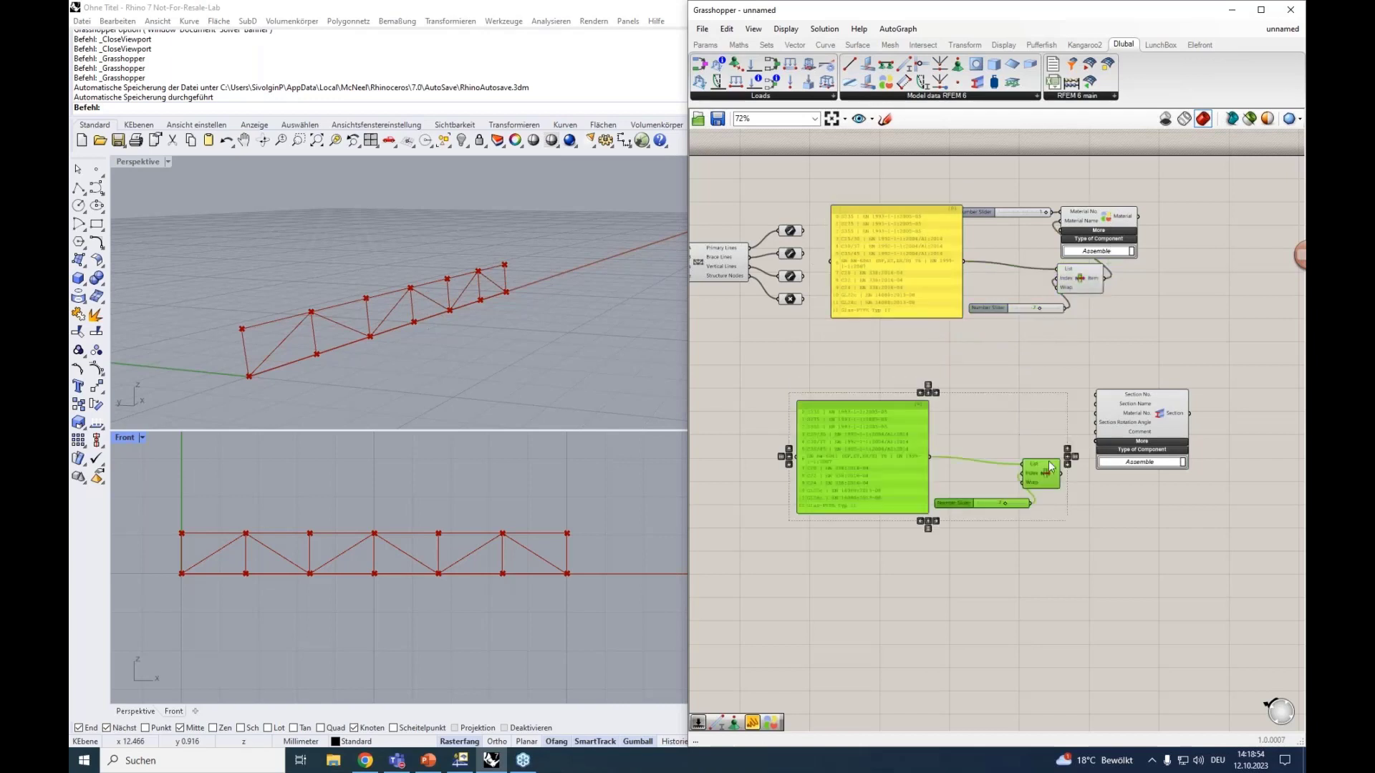
pyautogui.scroll(1, 1054, 455)
pyautogui.click(1054, 457)
pyautogui.moveTo(1159, 401); pyautogui.dragTo(1139, 385)
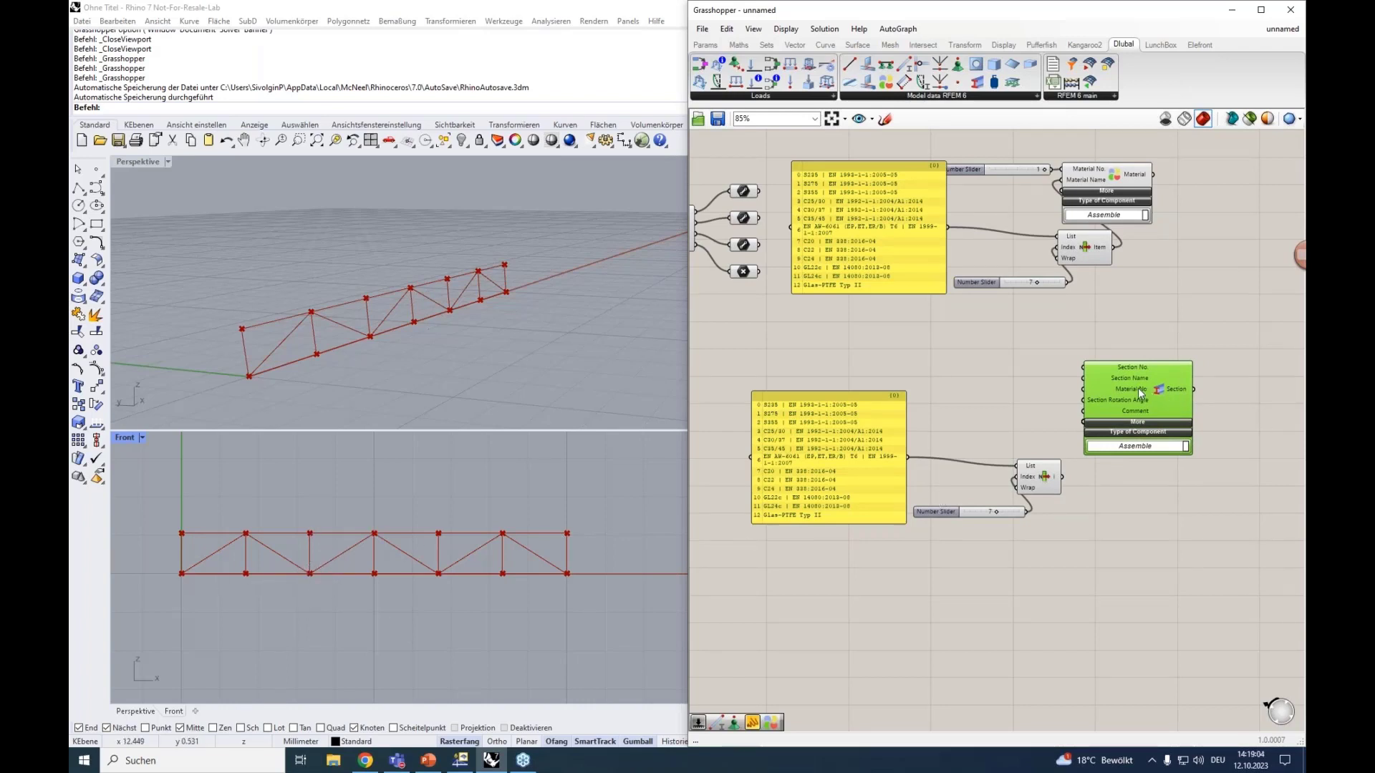
# Add a number slider ranging from 1 to 2 and wire it into the Section component's Section No. input.
pyautogui.doubleClick(989, 368)
pyautogui.write('1')
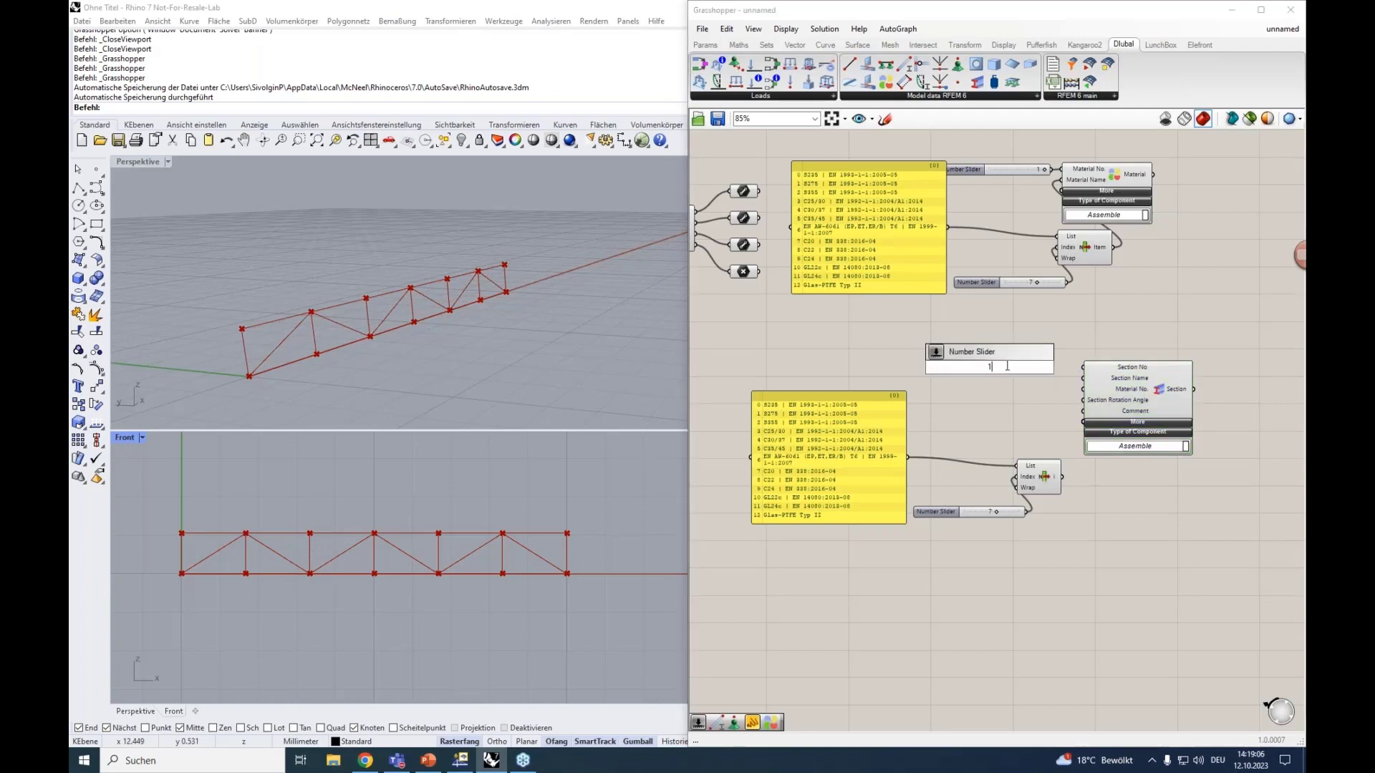
pyautogui.write('<2')
pyautogui.press('Return')
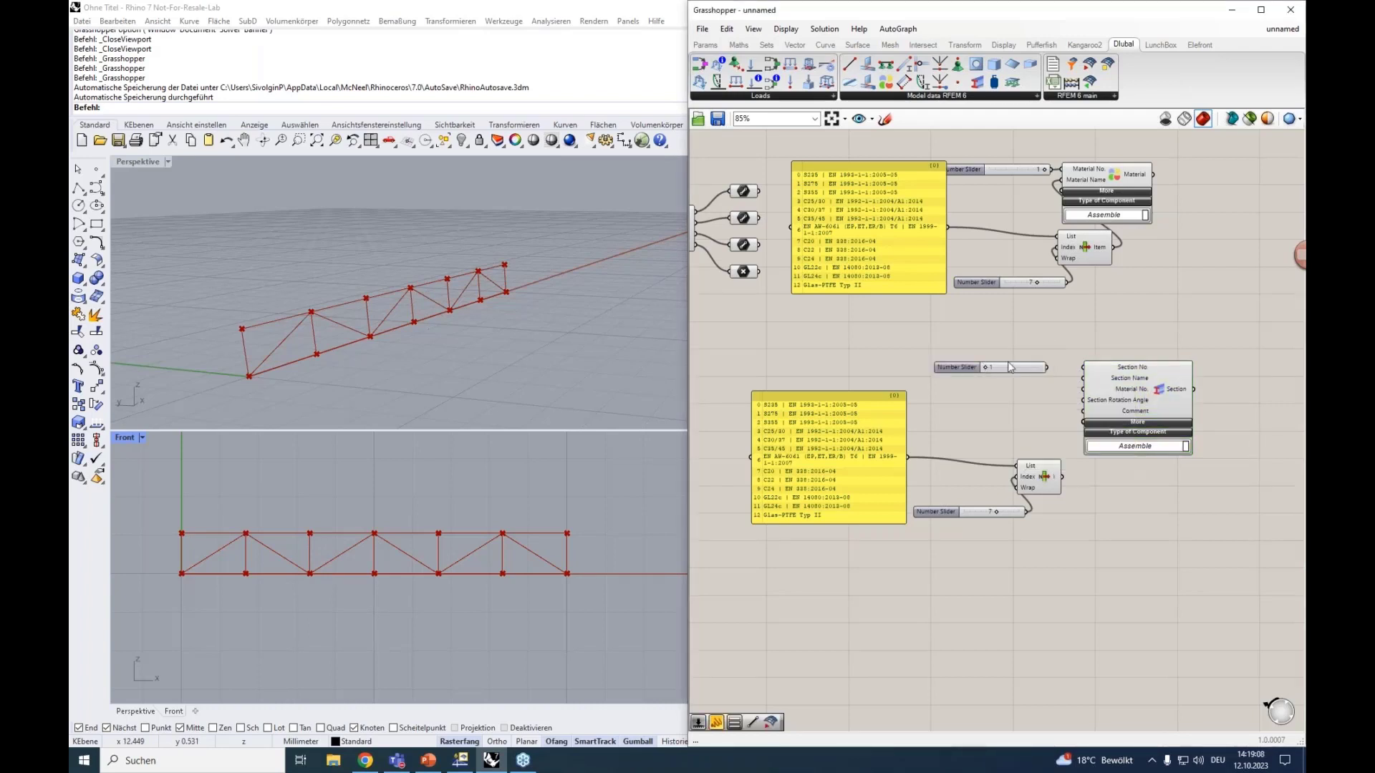
pyautogui.moveTo(1047, 367); pyautogui.dragTo(1082, 368)
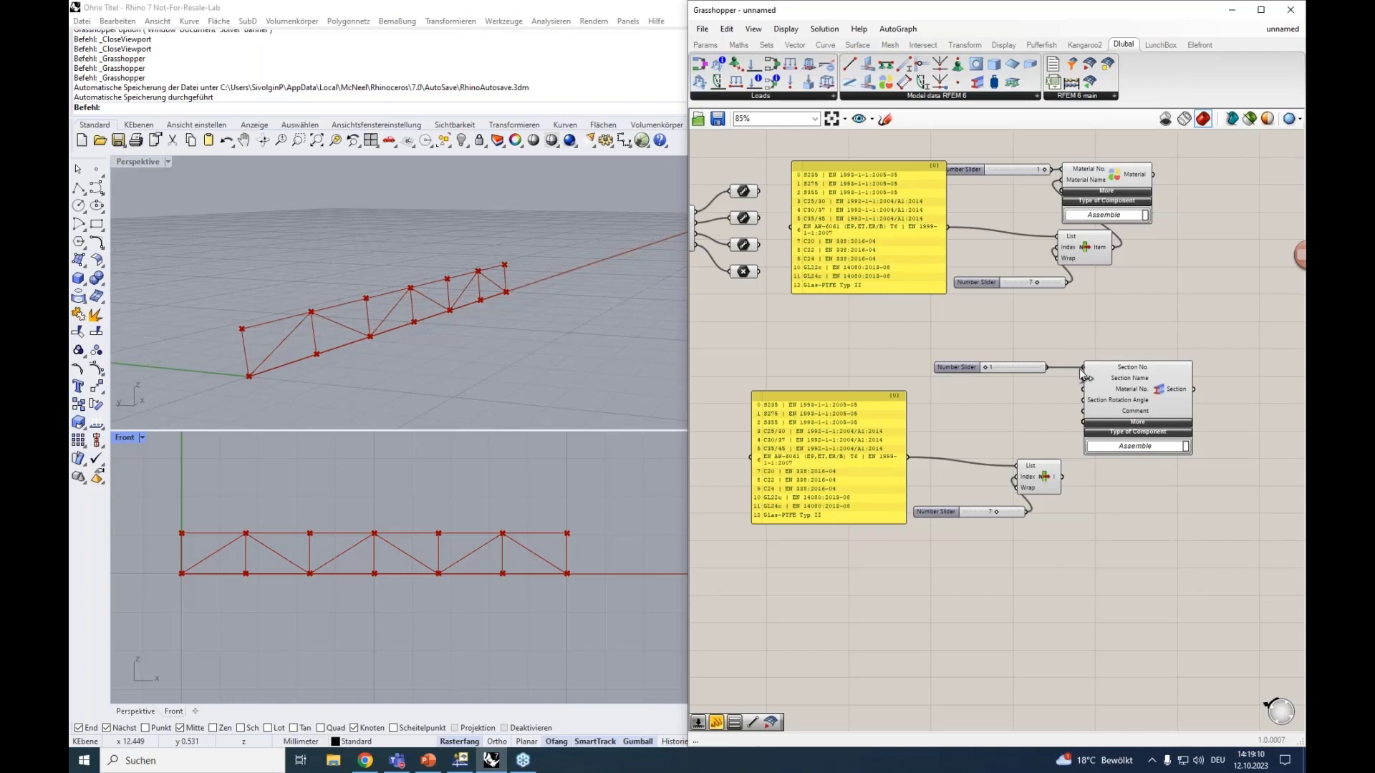
pyautogui.click(1021, 368)
# Wire the copied List Item component's output into the Section Name input.
pyautogui.moveTo(1040, 477); pyautogui.dragTo(1007, 434, button='right')
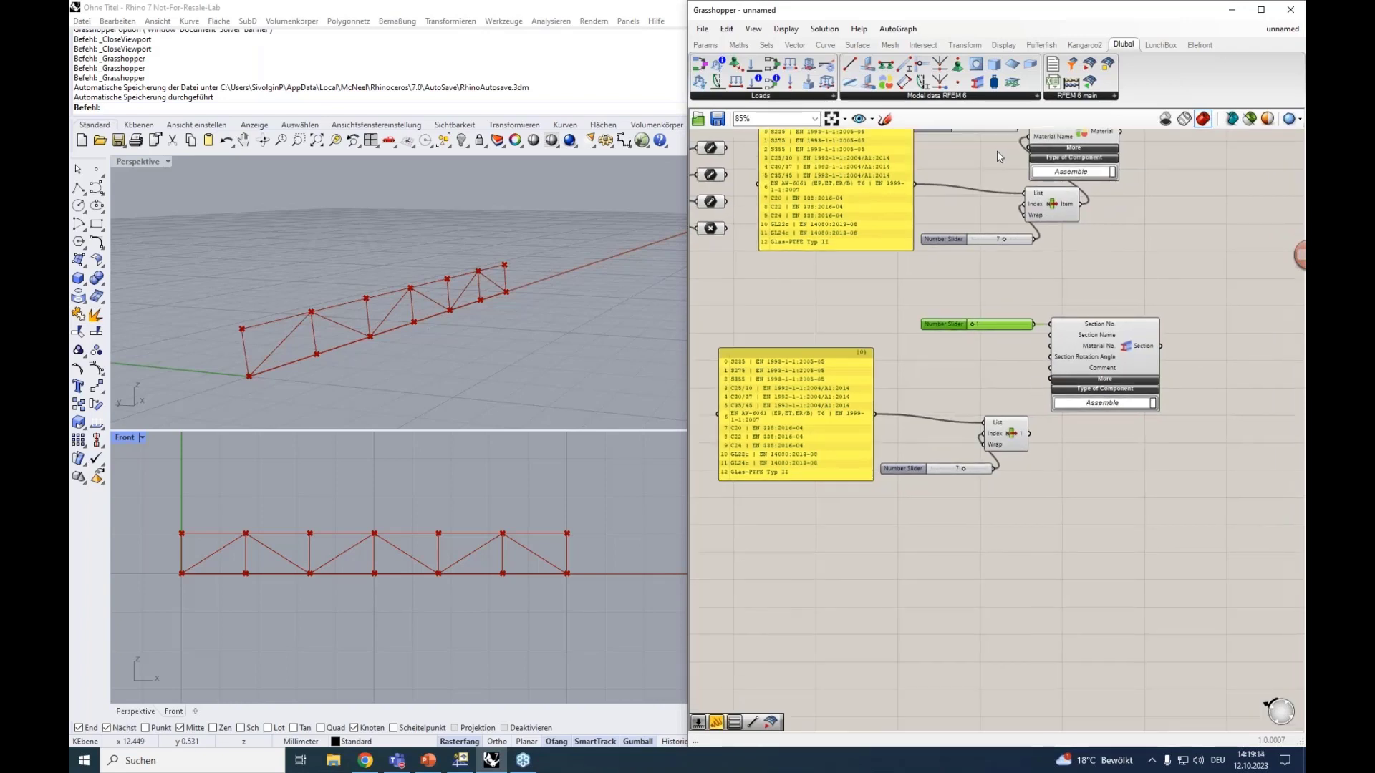
pyautogui.moveTo(997, 151); pyautogui.dragTo(999, 170, button='right')
pyautogui.moveTo(1031, 453); pyautogui.dragTo(1051, 366)
# Replace the copied material panel with the section-name panel from the clipboard history, wire it into List, and align the index slider with the List Item.
pyautogui.click(776, 379)
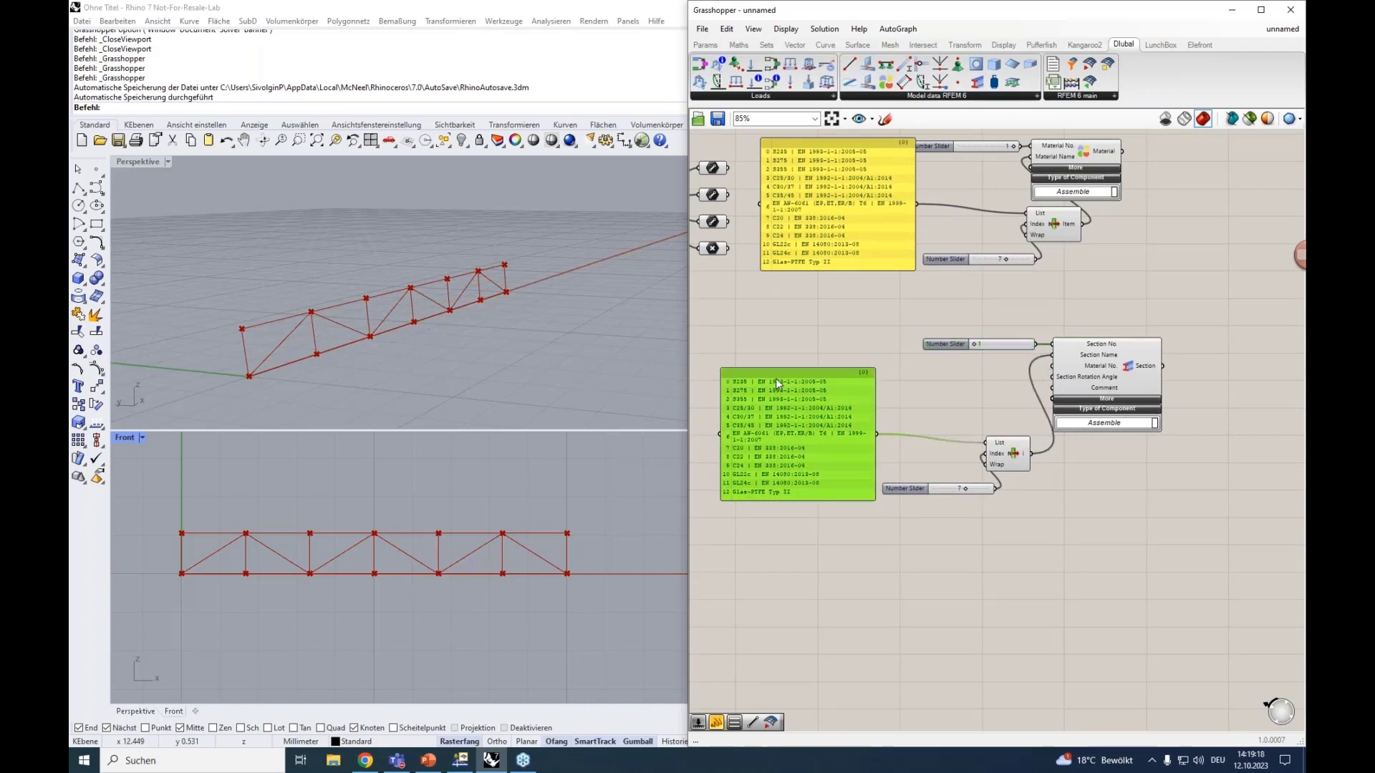
pyautogui.hotkey('ctrl', 'x')
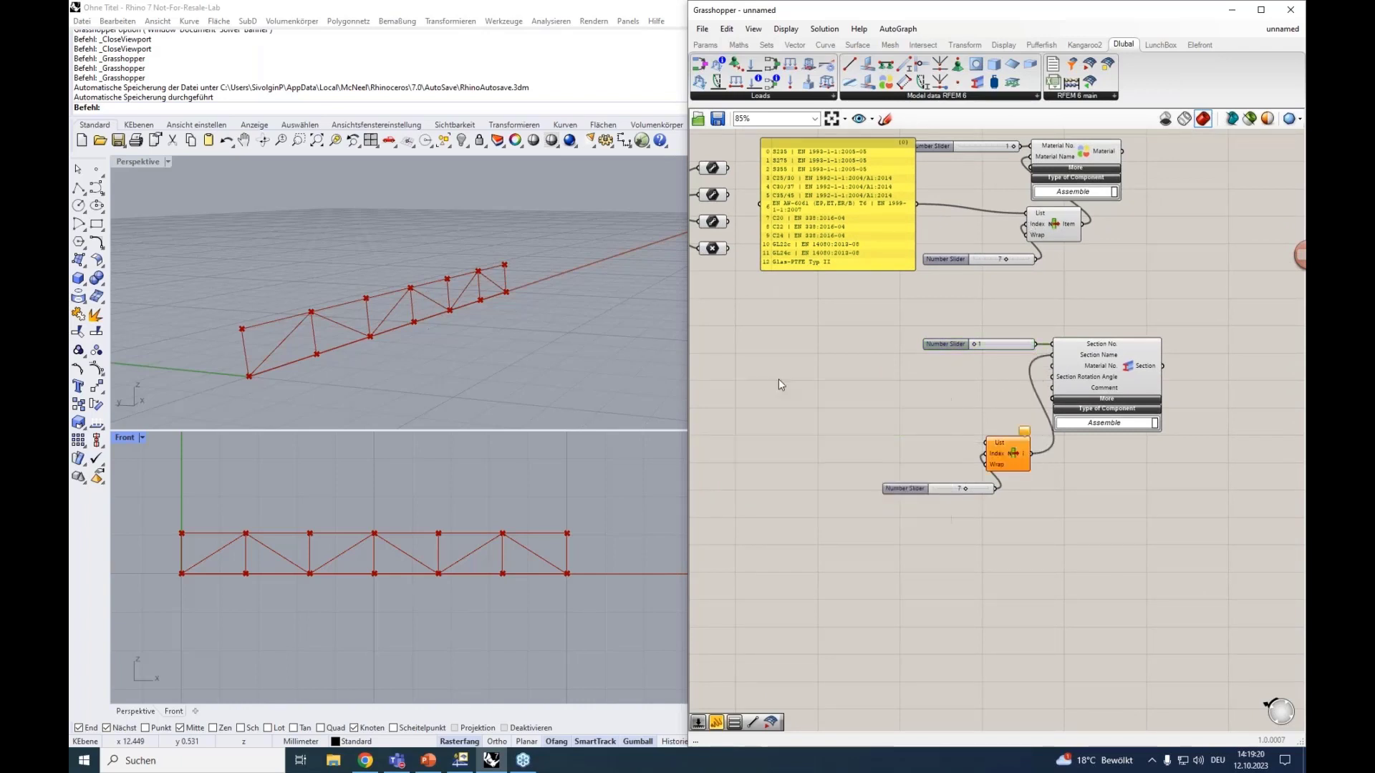
pyautogui.press('super+v')
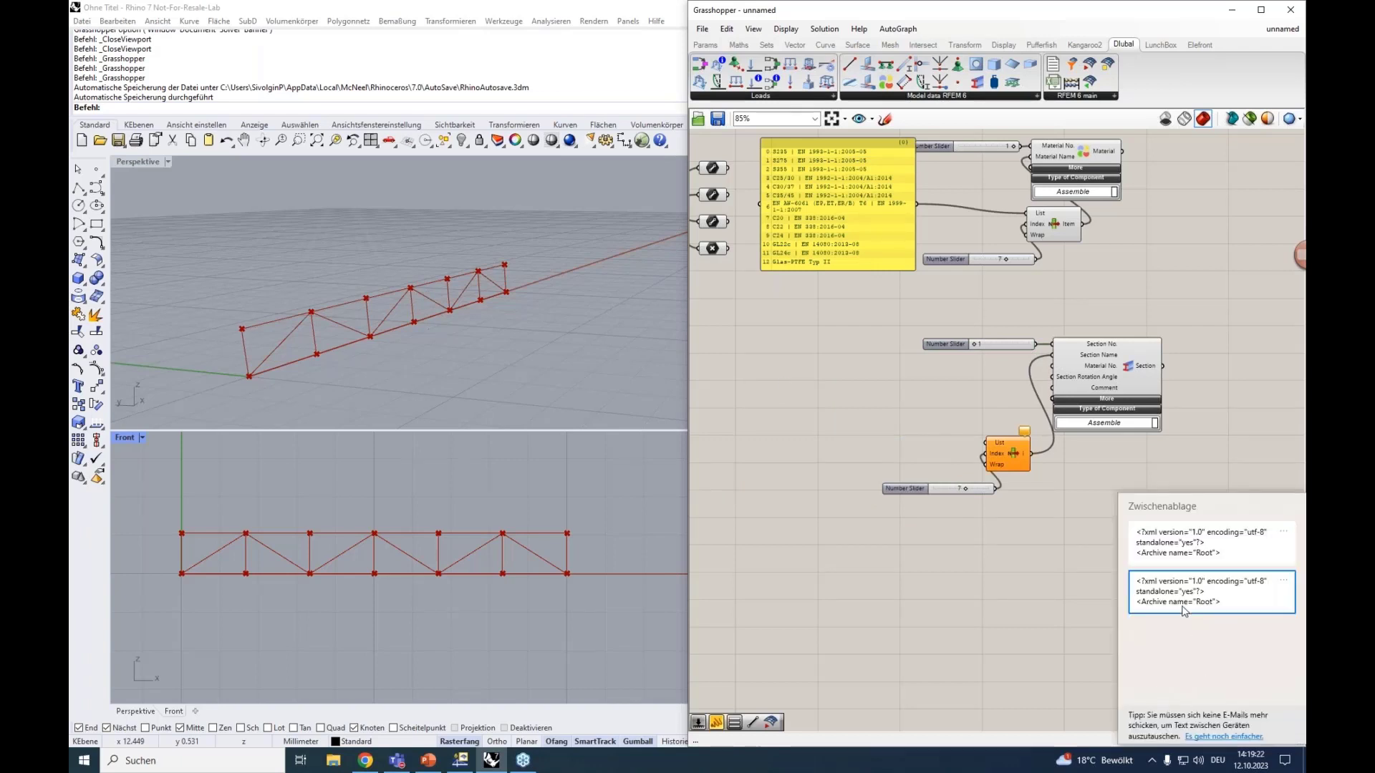
pyautogui.click(1210, 542)
pyautogui.moveTo(1038, 350); pyautogui.dragTo(763, 354)
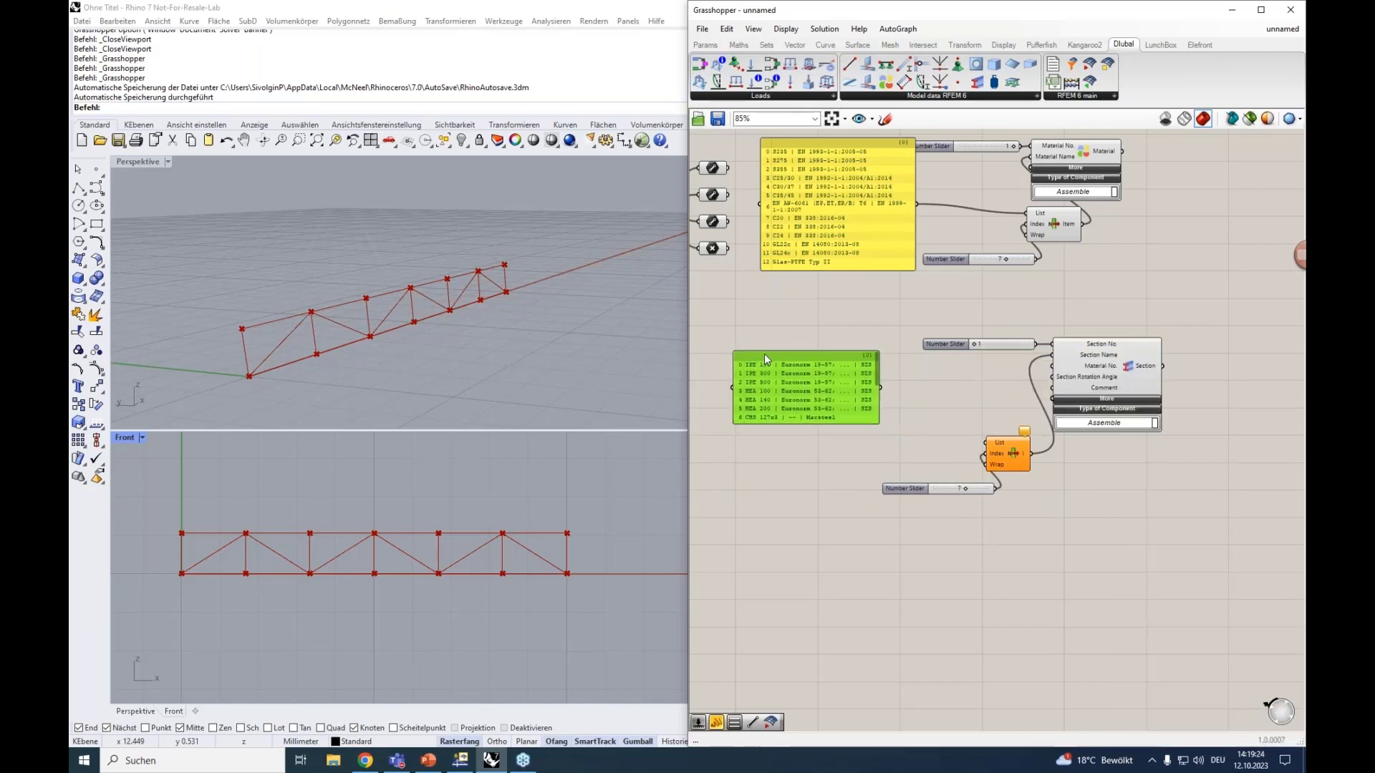
pyautogui.moveTo(881, 388); pyautogui.dragTo(986, 442)
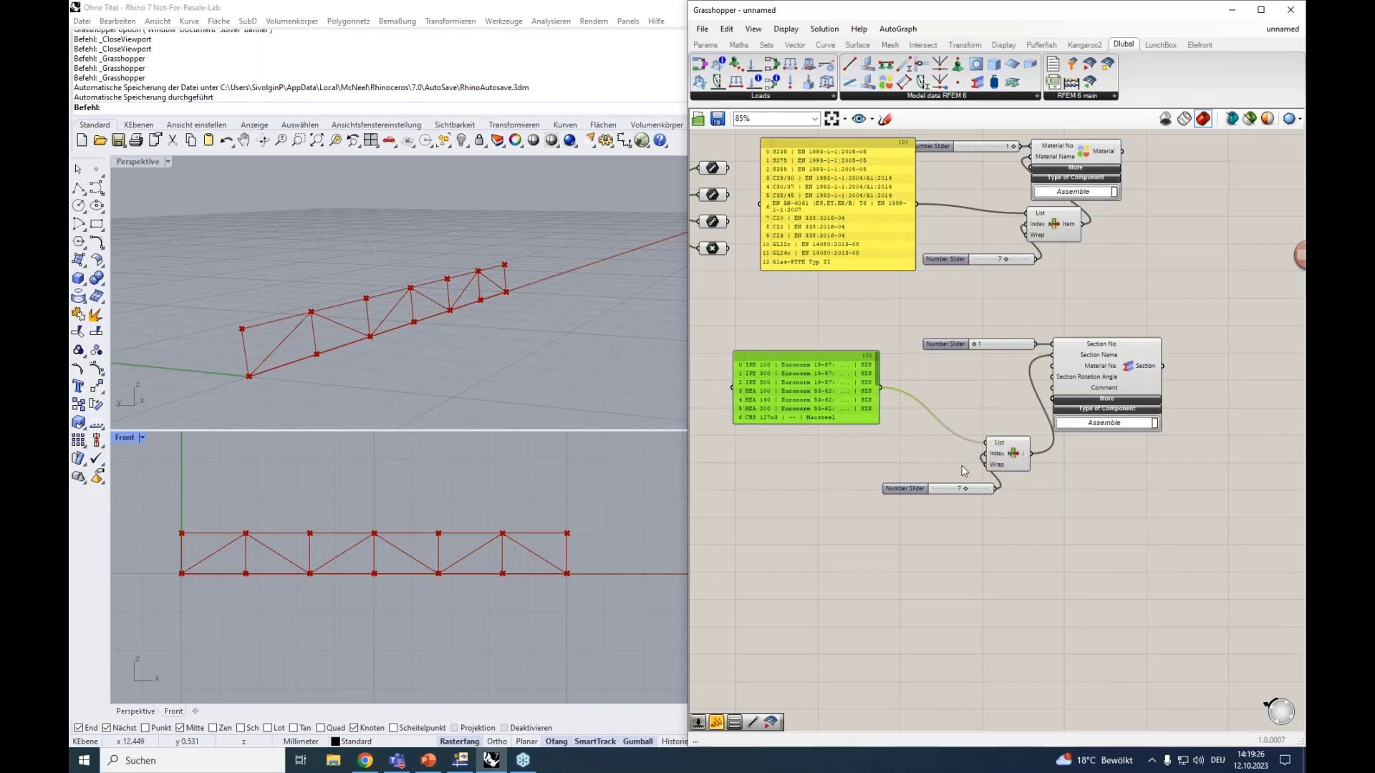
pyautogui.moveTo(940, 492); pyautogui.dragTo(913, 458)
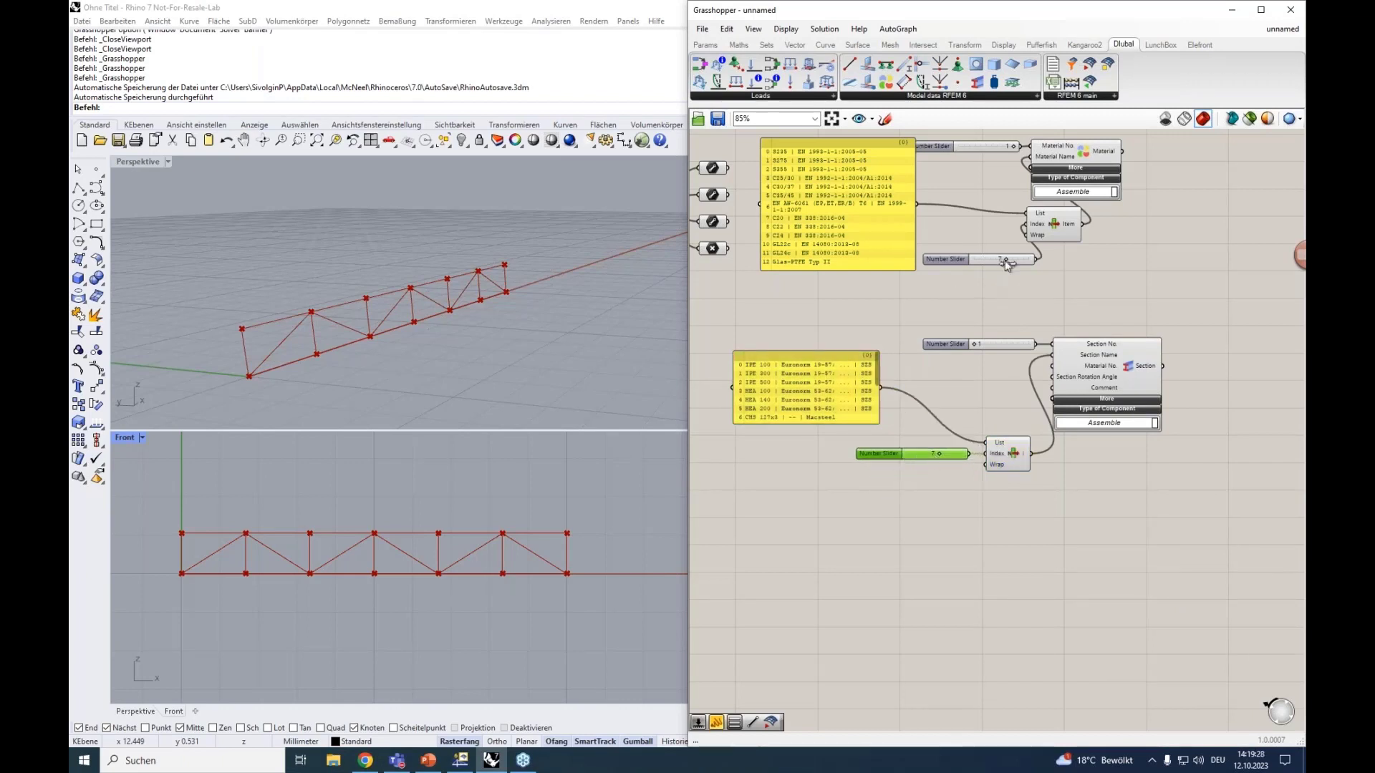
# Set the material index slider to 0 and wire the Material output into the Section component's Material No. input.
pyautogui.moveTo(1005, 259); pyautogui.dragTo(981, 265)
pyautogui.moveTo(1087, 371)
pyautogui.scroll(4, 1072, 373)
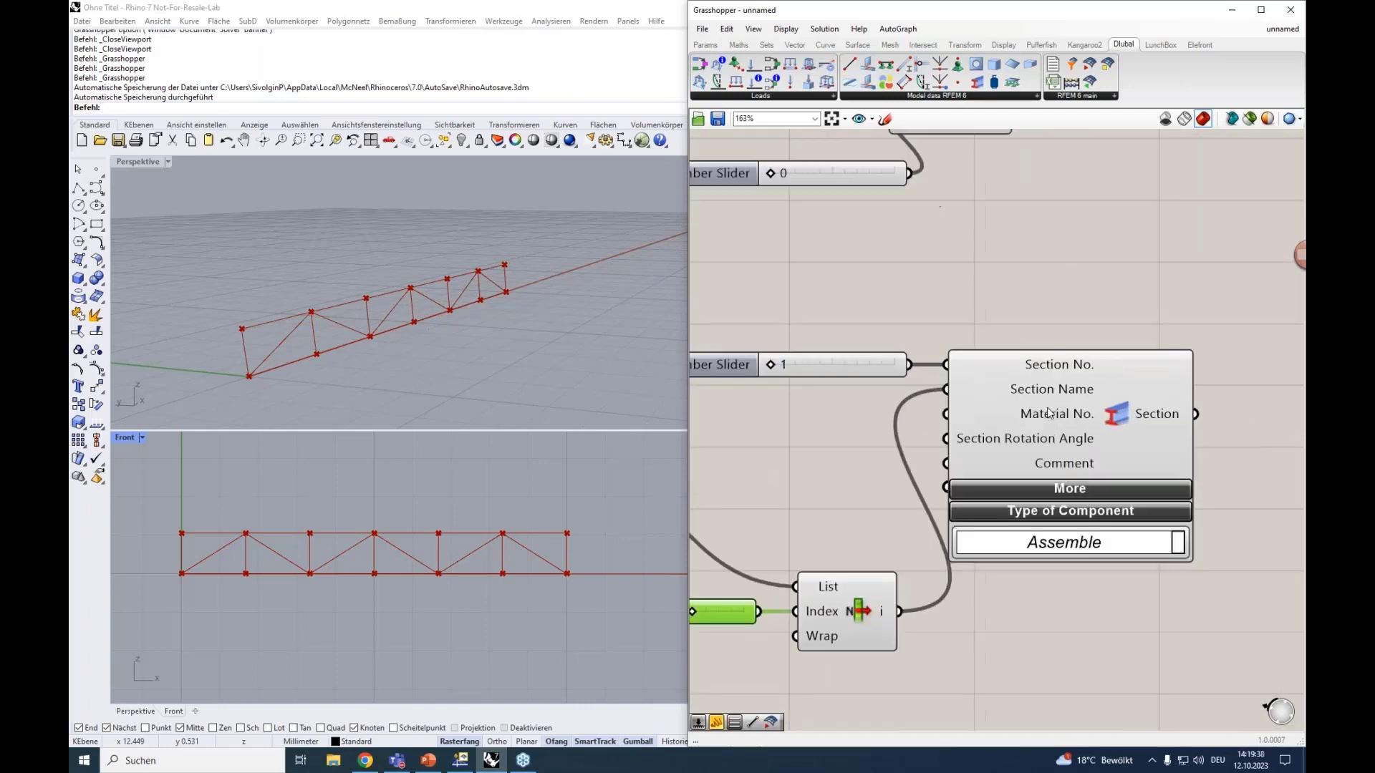
pyautogui.scroll(-2, 1048, 413)
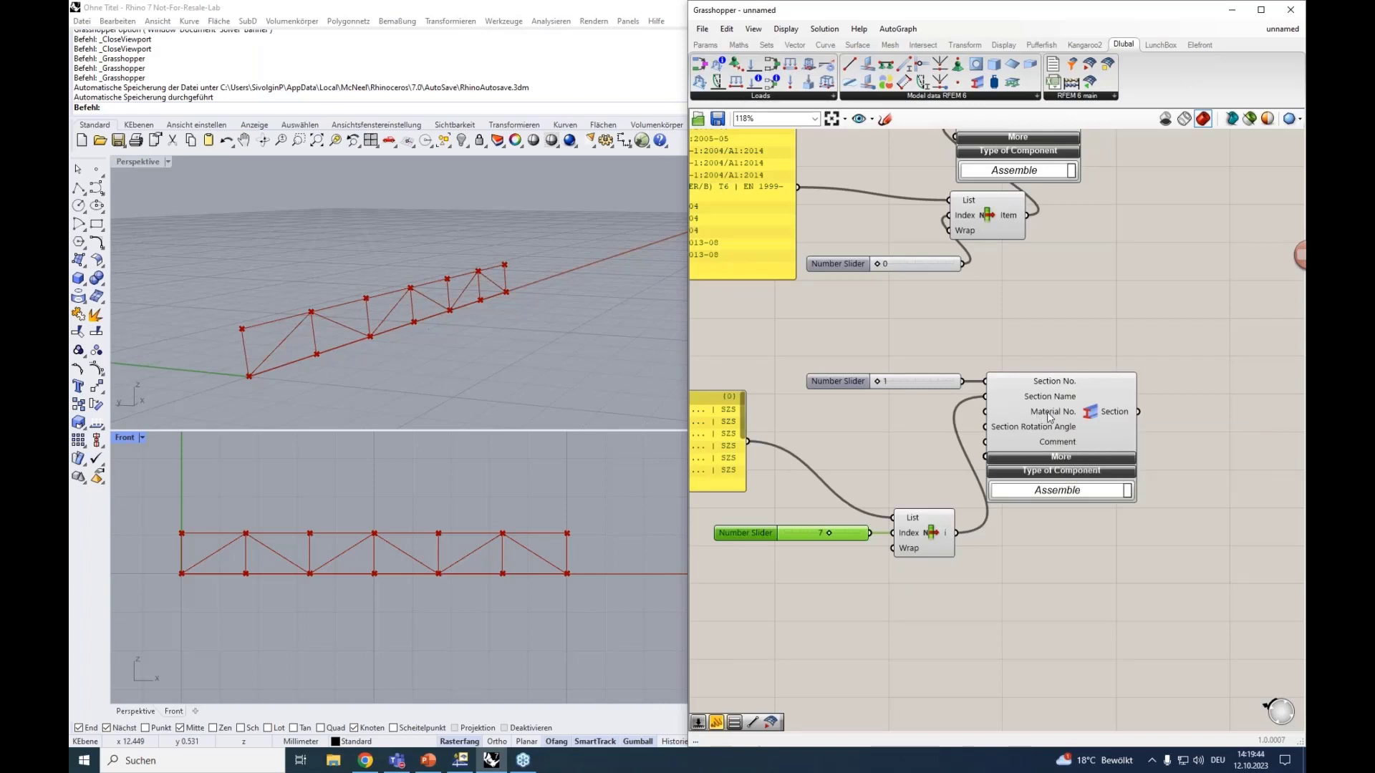
pyautogui.moveTo(1057, 314); pyautogui.dragTo(1033, 377, button='right')
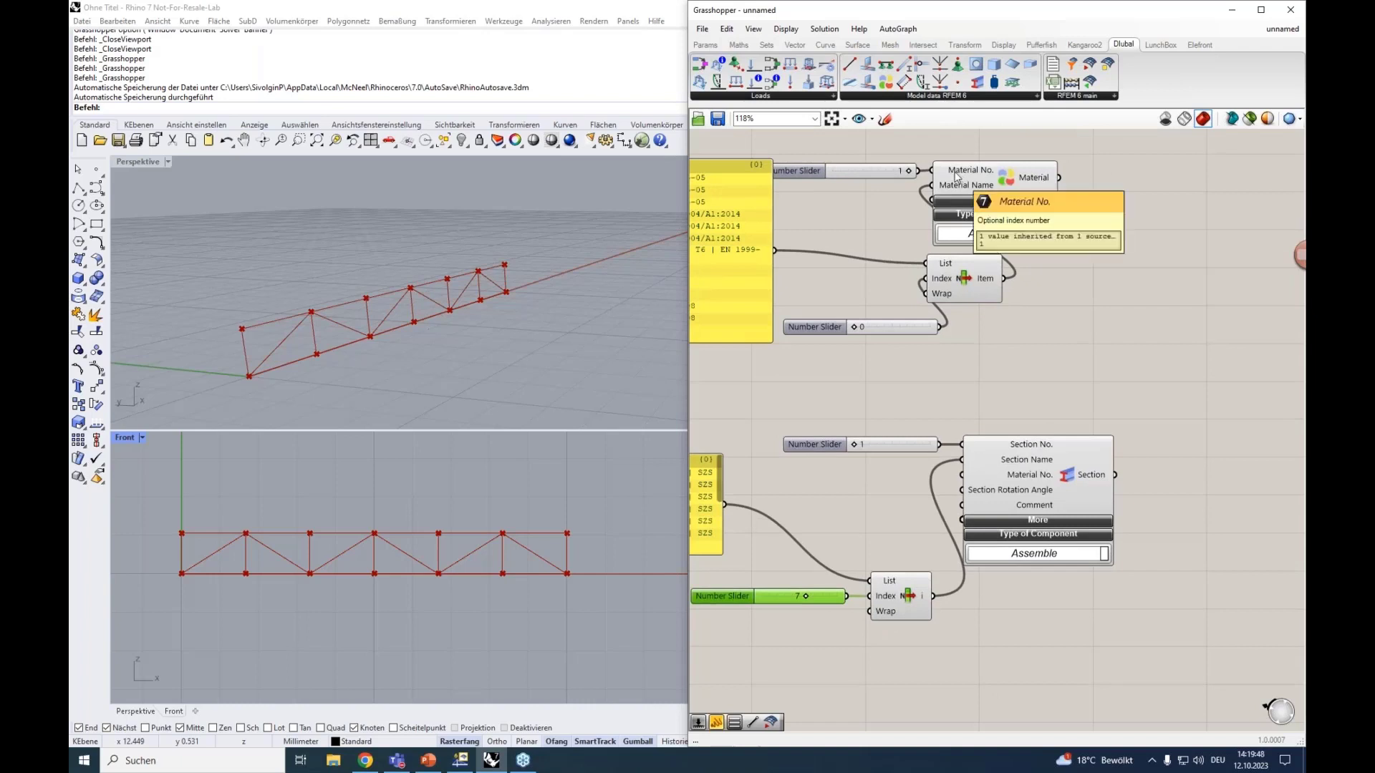
pyautogui.click(1017, 179)
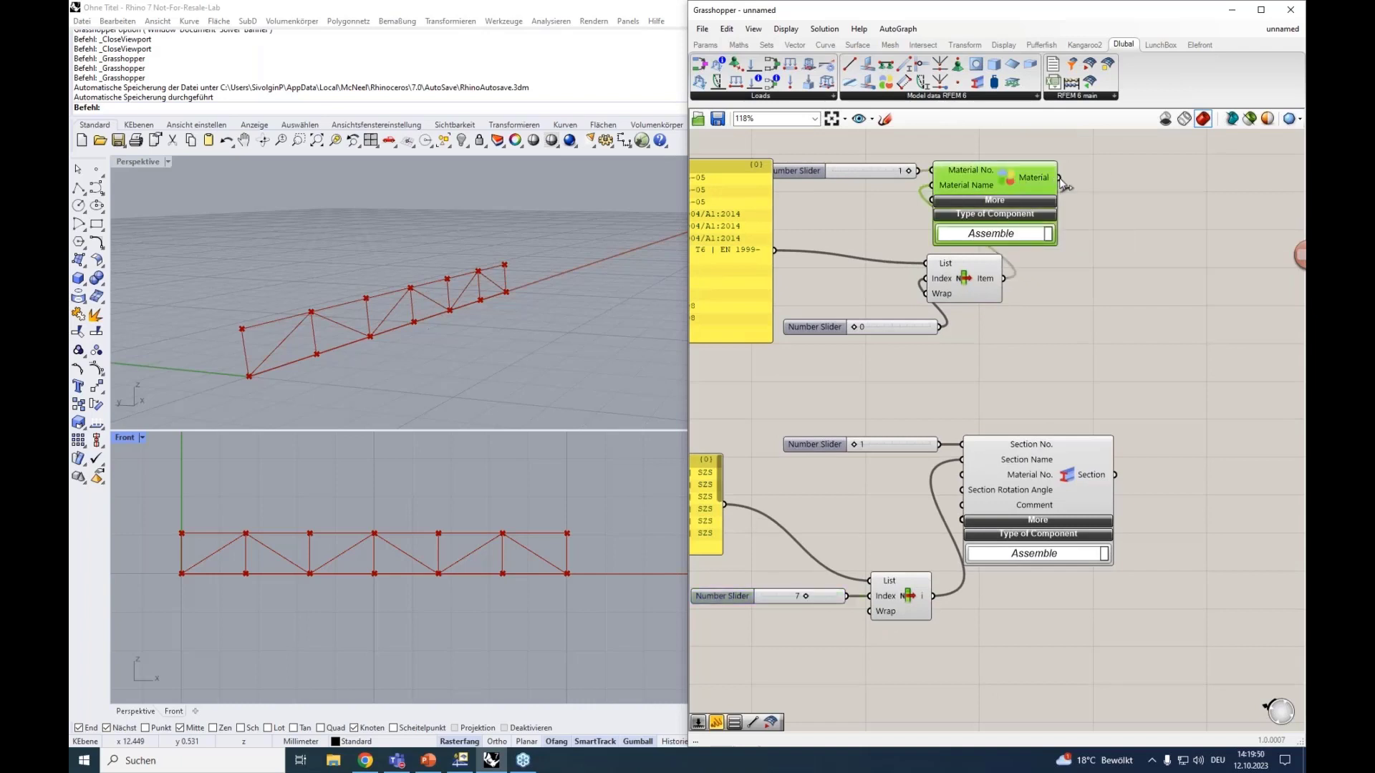
pyautogui.moveTo(1059, 179); pyautogui.dragTo(962, 477)
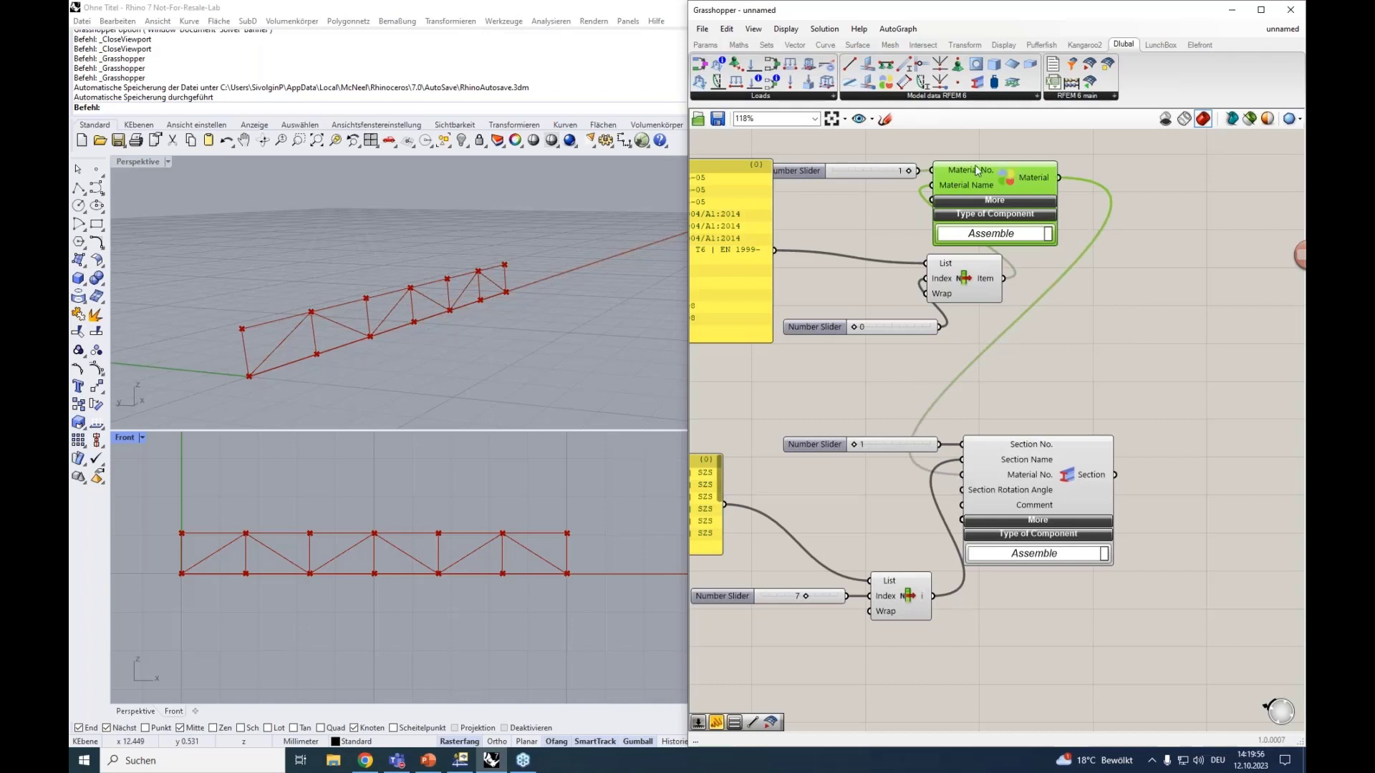
# Examine the Section component's additional inputs, such as area, moments of inertia, depth and width, and collapse them again.
pyautogui.click(1039, 509)
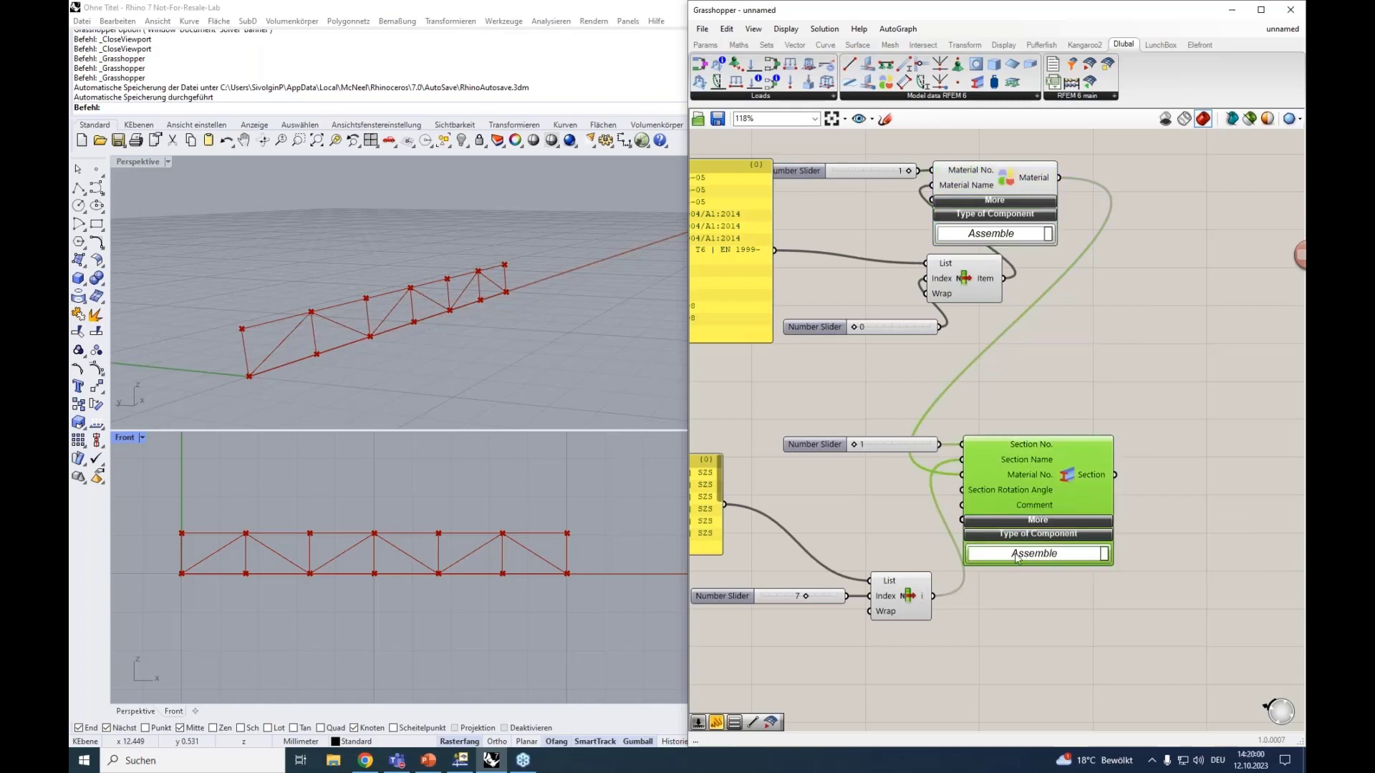
pyautogui.moveTo(1009, 626); pyautogui.dragTo(1057, 558, button='right')
pyautogui.click(1086, 452)
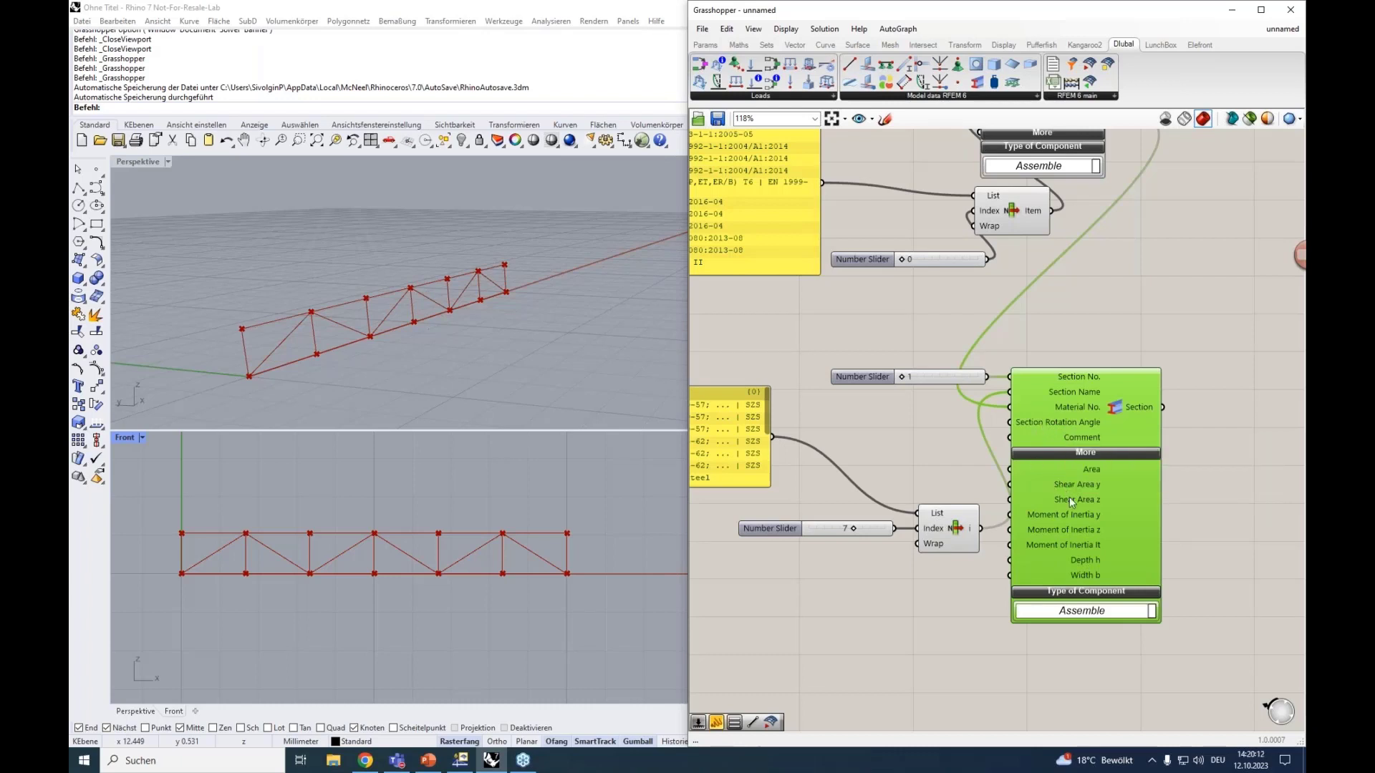
pyautogui.click(1082, 453)
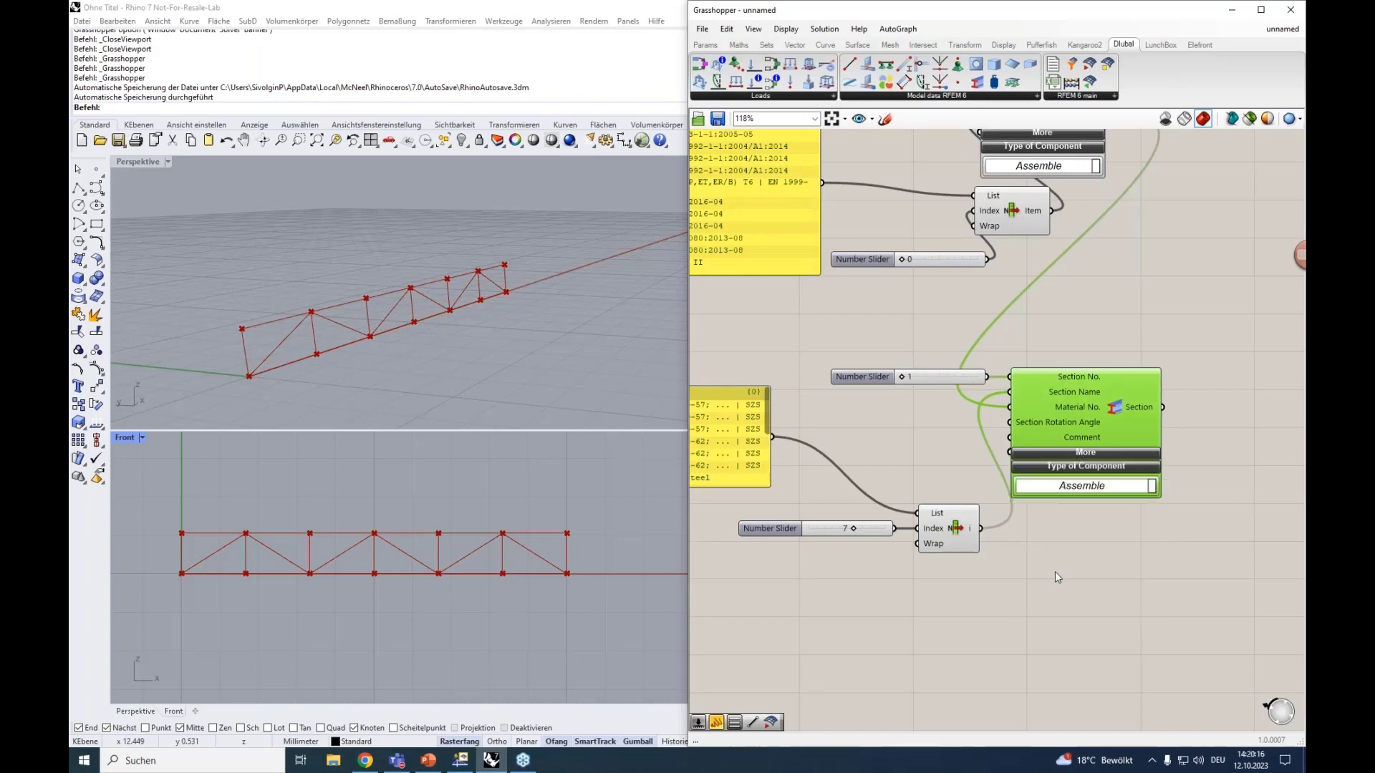
pyautogui.click(1055, 572)
# Shift the section-name panel slightly upward, closer to the height of the Section No. slider.
pyautogui.scroll(-2, 1054, 571)
pyautogui.moveTo(1046, 570); pyautogui.dragTo(987, 494)
pyautogui.moveTo(773, 447); pyautogui.dragTo(767, 423)
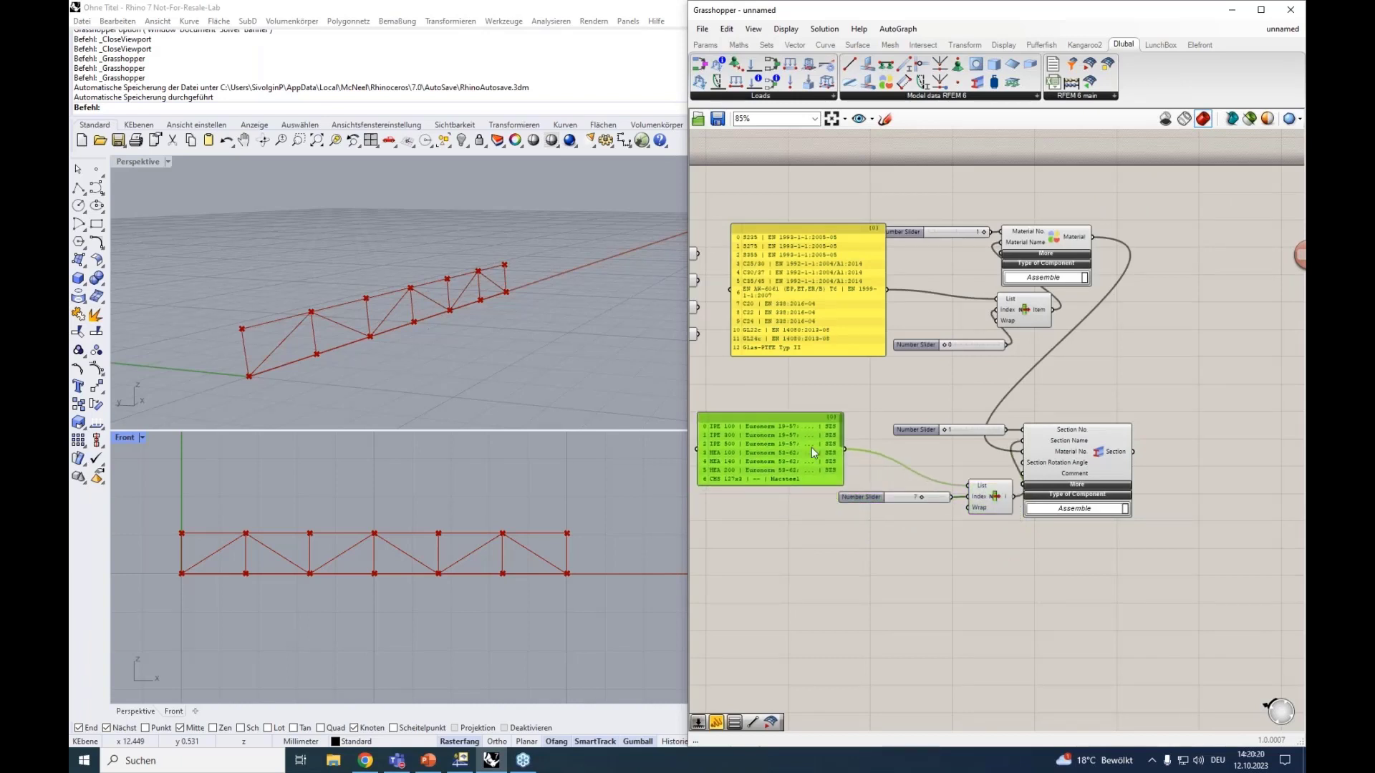
pyautogui.click(934, 563)
# Duplicate the complete section group, including panel, sliders, List Item and Section component, directly beneath the original.
pyautogui.moveTo(933, 556); pyautogui.dragTo(1051, 521, button='right')
pyautogui.moveTo(1237, 526); pyautogui.dragTo(879, 362)
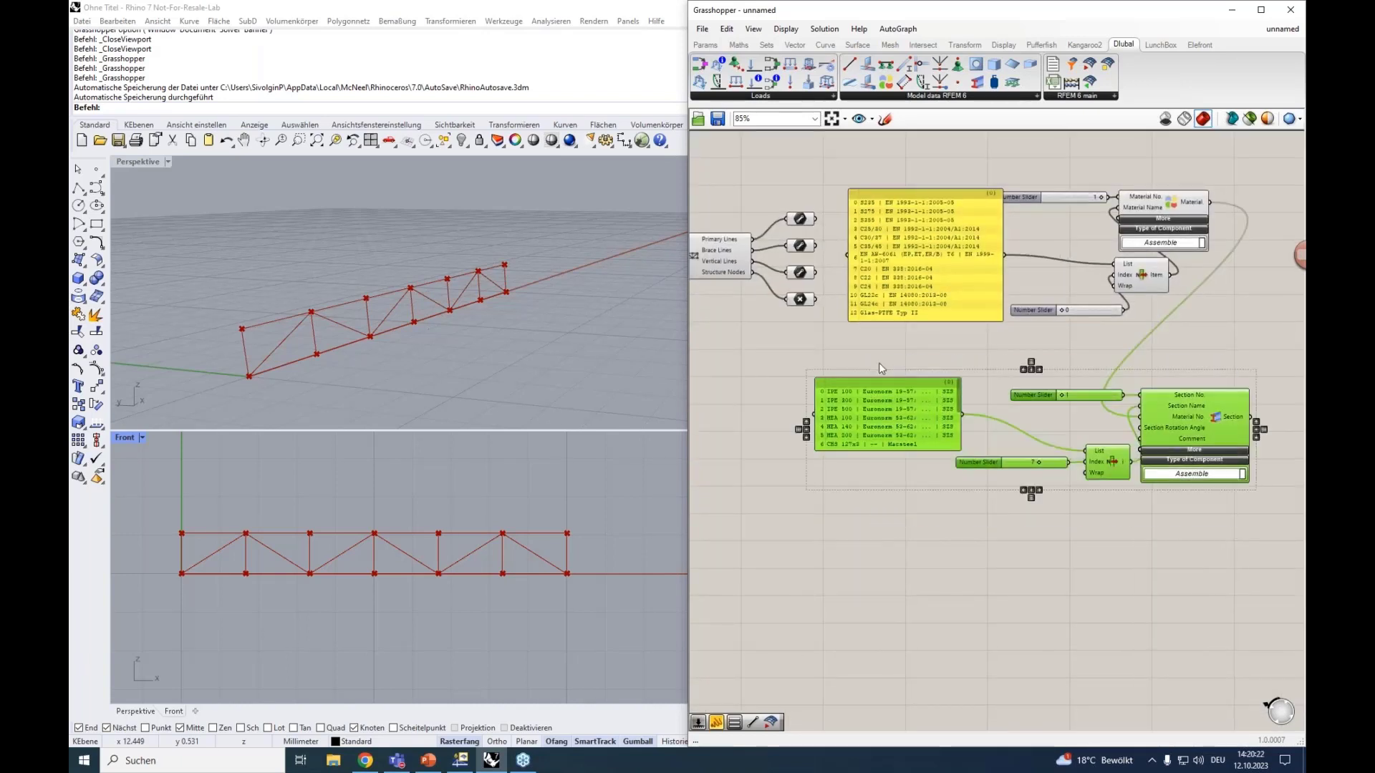
pyautogui.hotkey('ctrl', 'c')
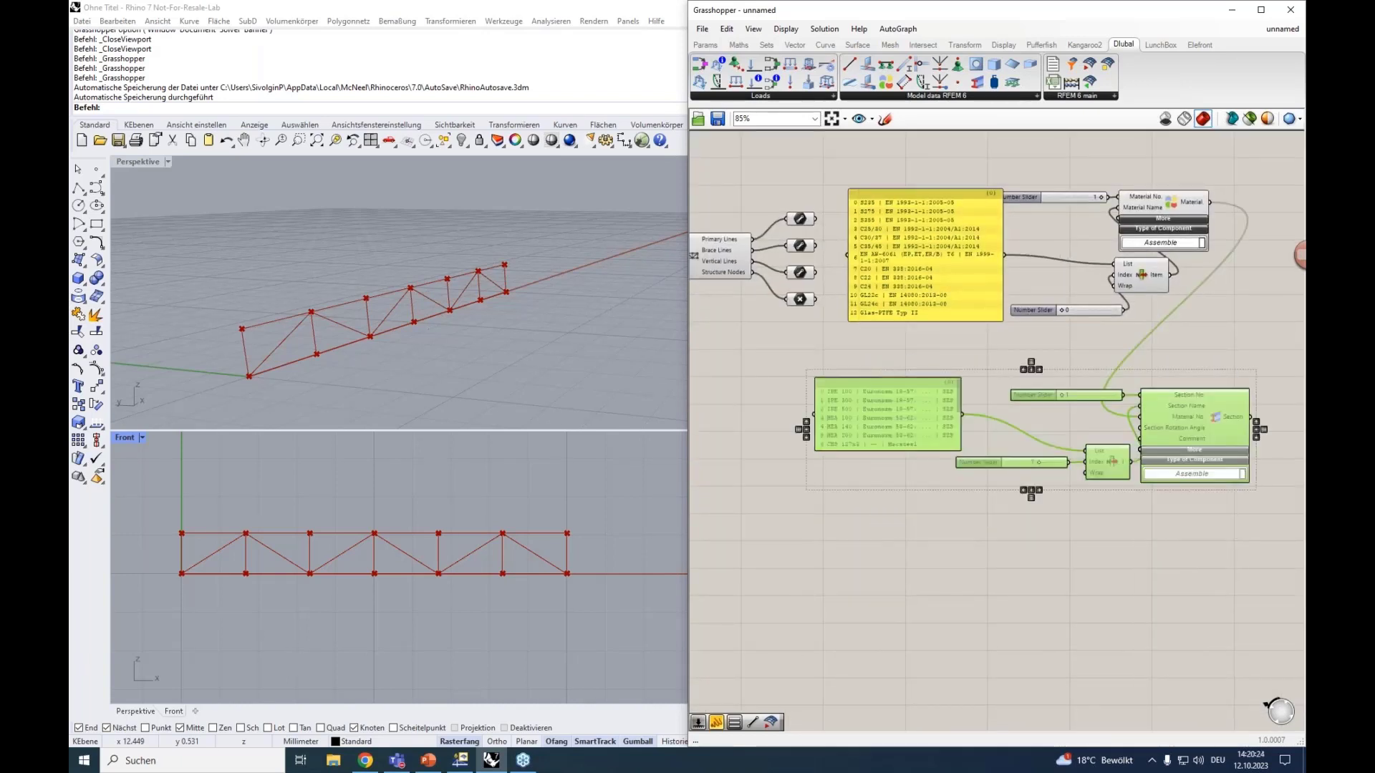
pyautogui.hotkey('ctrl', 'v')
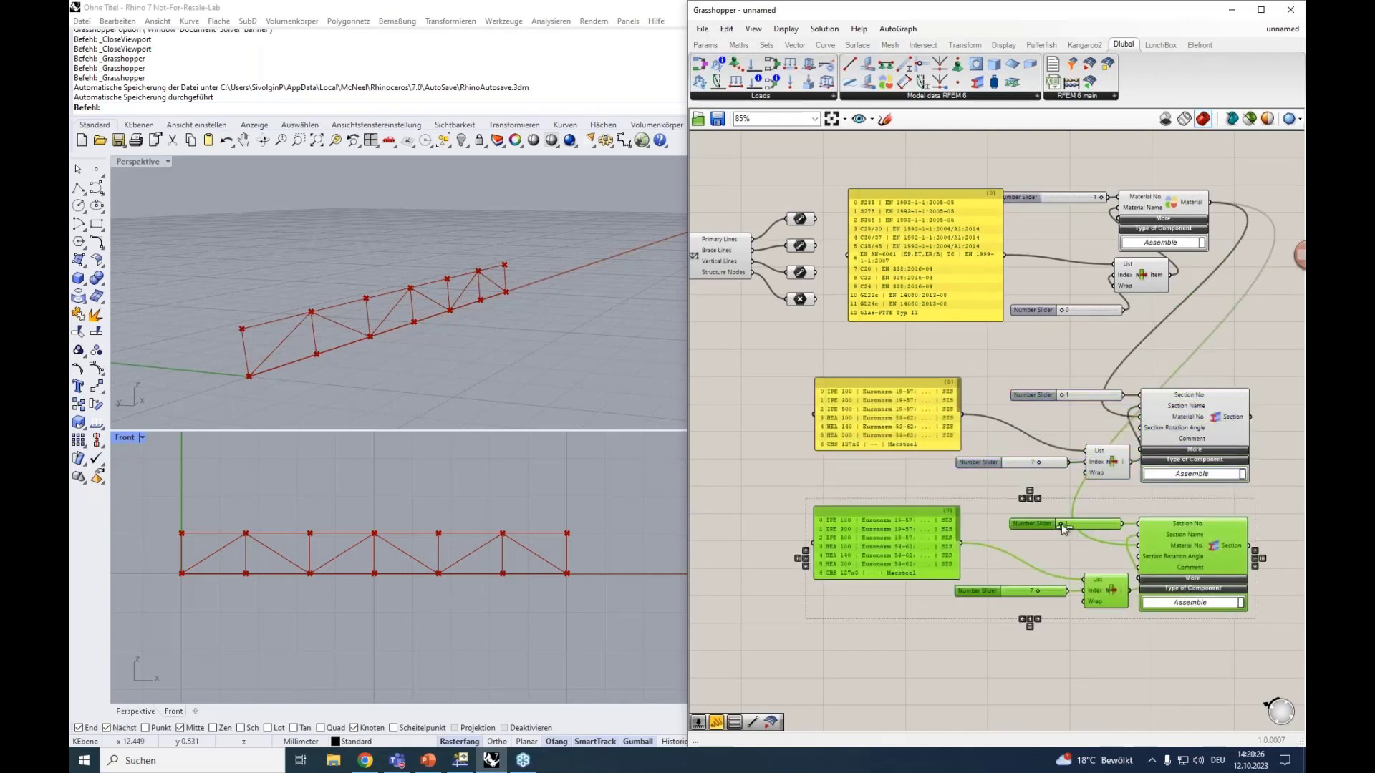
# Set the copied group's Section No. slider to 2 and its index slider to 3, and the original group's index slider to 0.
pyautogui.moveTo(1062, 523); pyautogui.dragTo(1114, 523)
pyautogui.click(1022, 472)
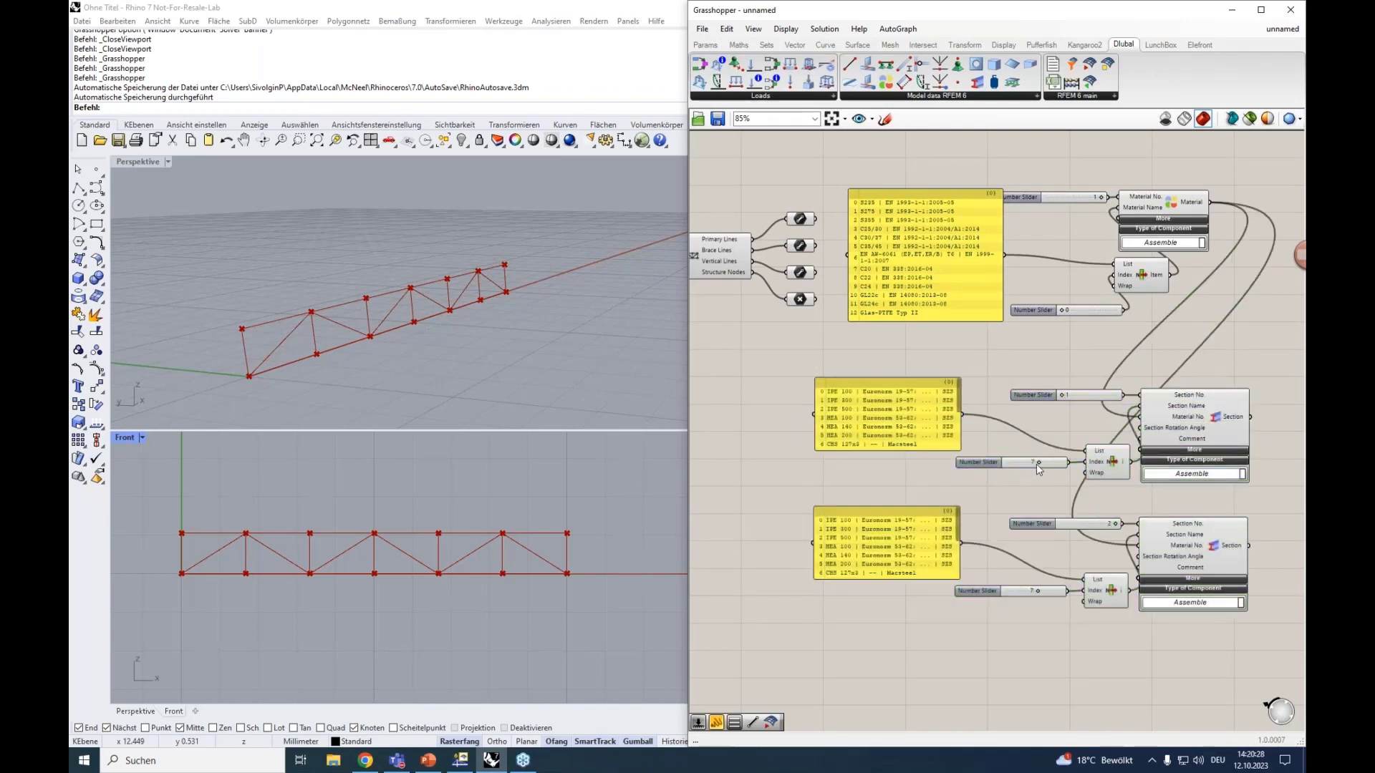
pyautogui.moveTo(1037, 464); pyautogui.dragTo(1004, 464)
pyautogui.moveTo(1037, 592); pyautogui.dragTo(1029, 594)
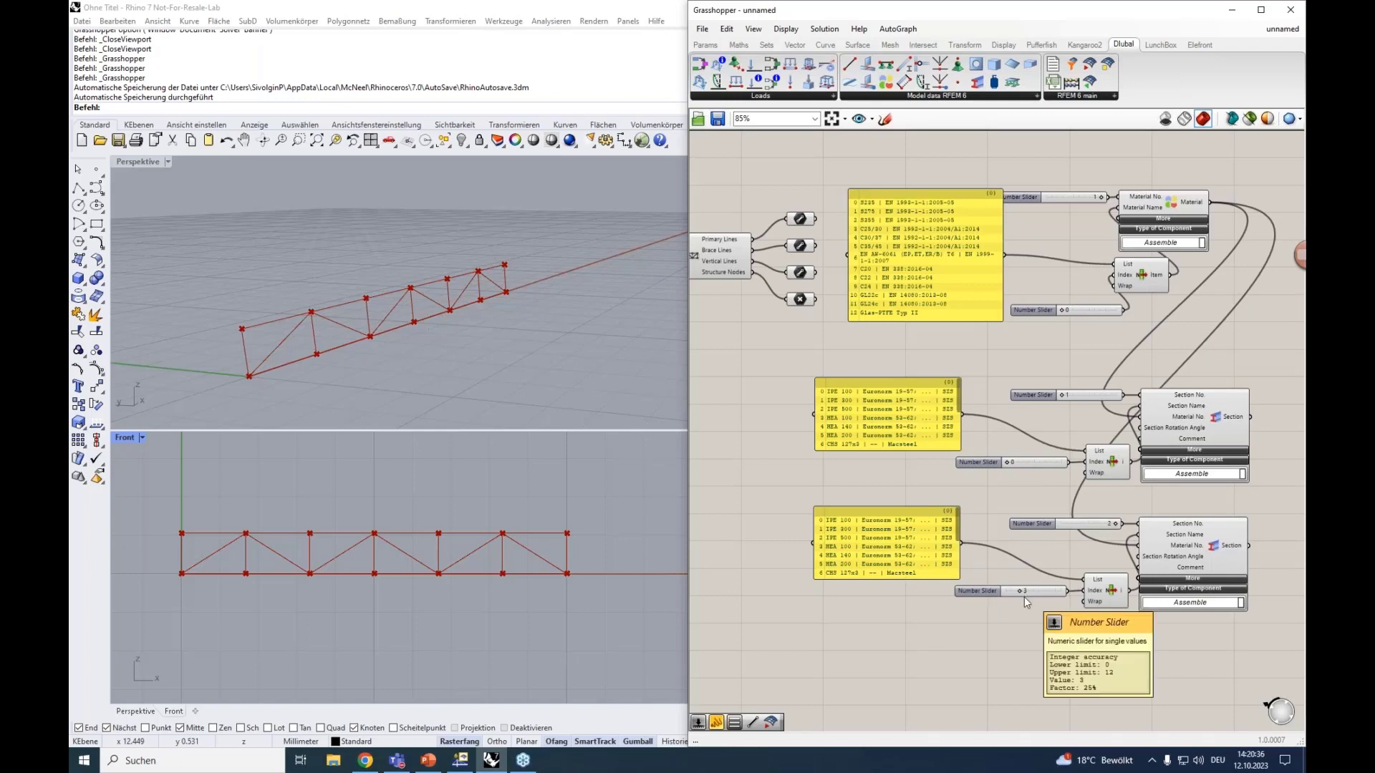
pyautogui.moveTo(1030, 626); pyautogui.dragTo(999, 574, button='right')
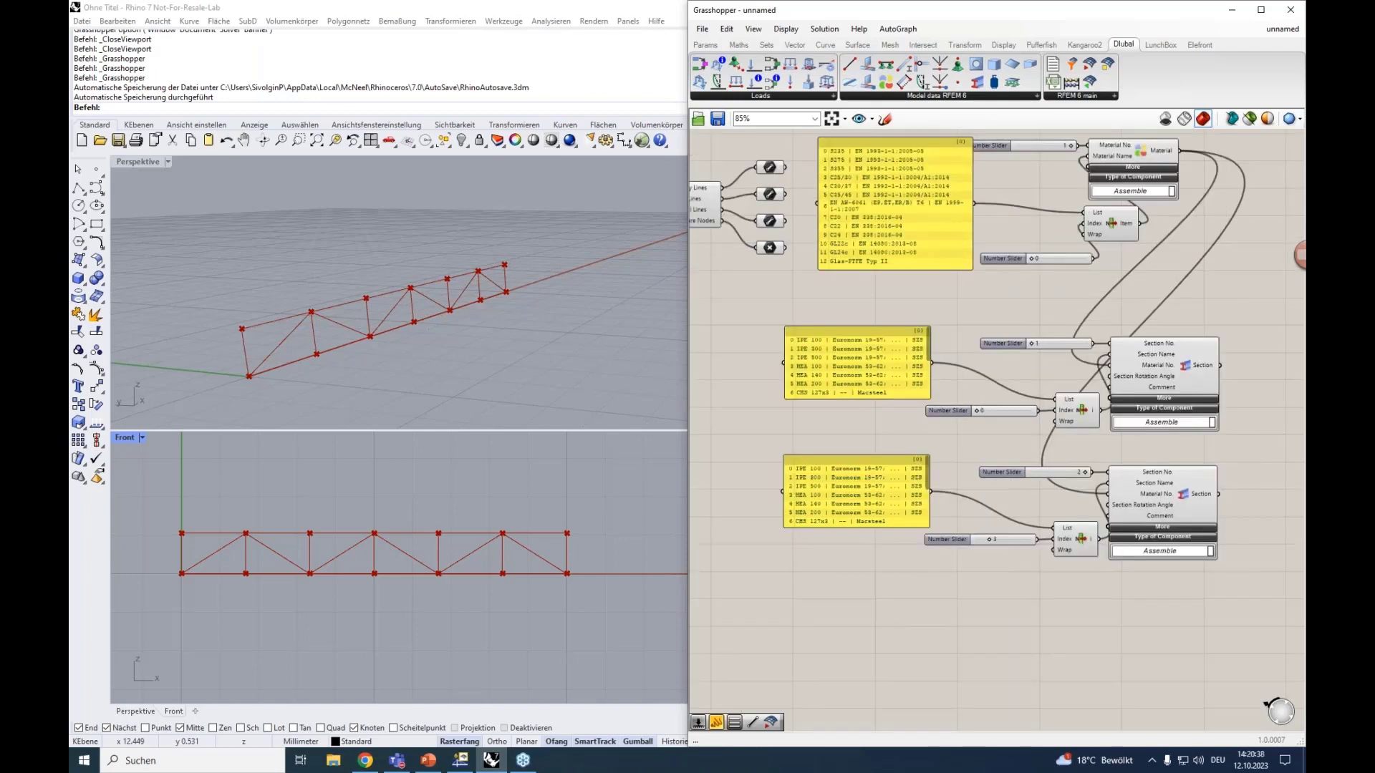
pyautogui.scroll(-3, 1010, 542)
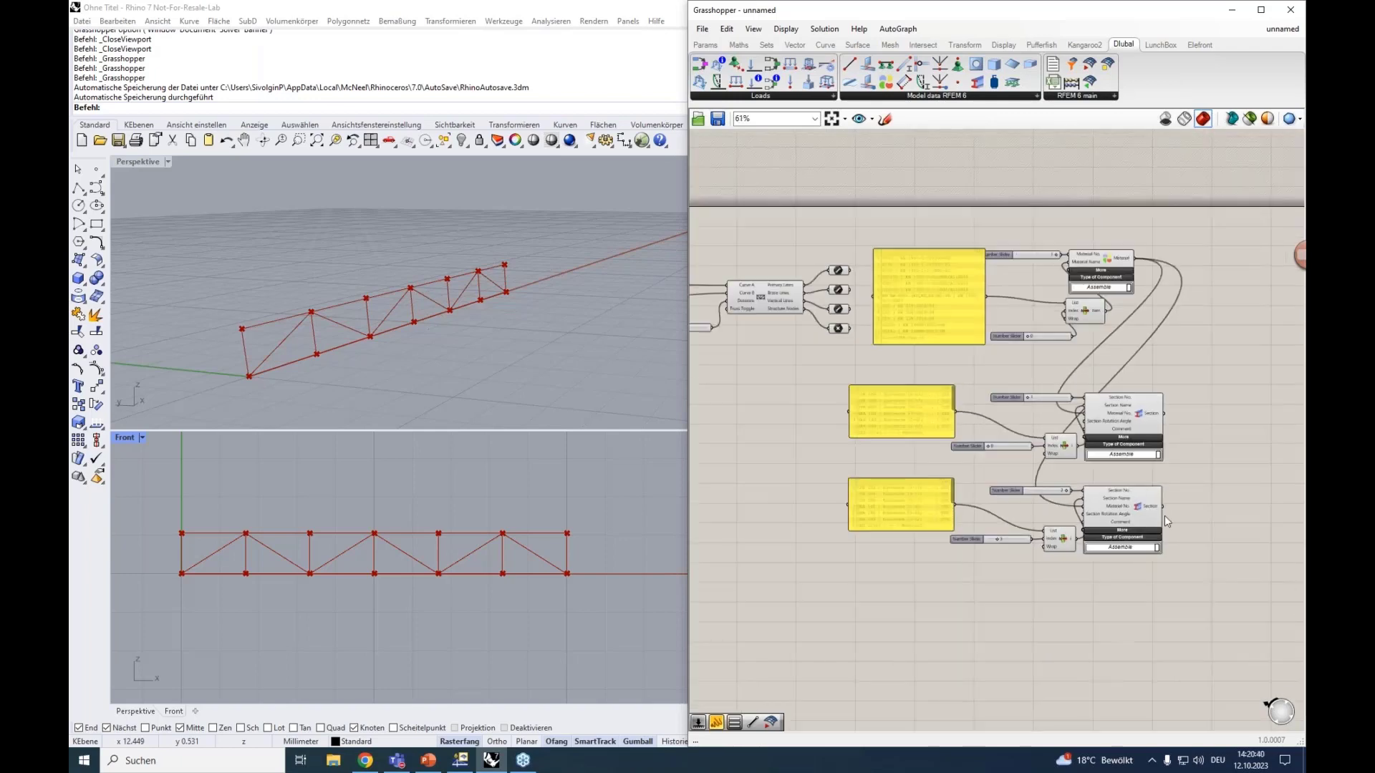
pyautogui.scroll(3, 1166, 478)
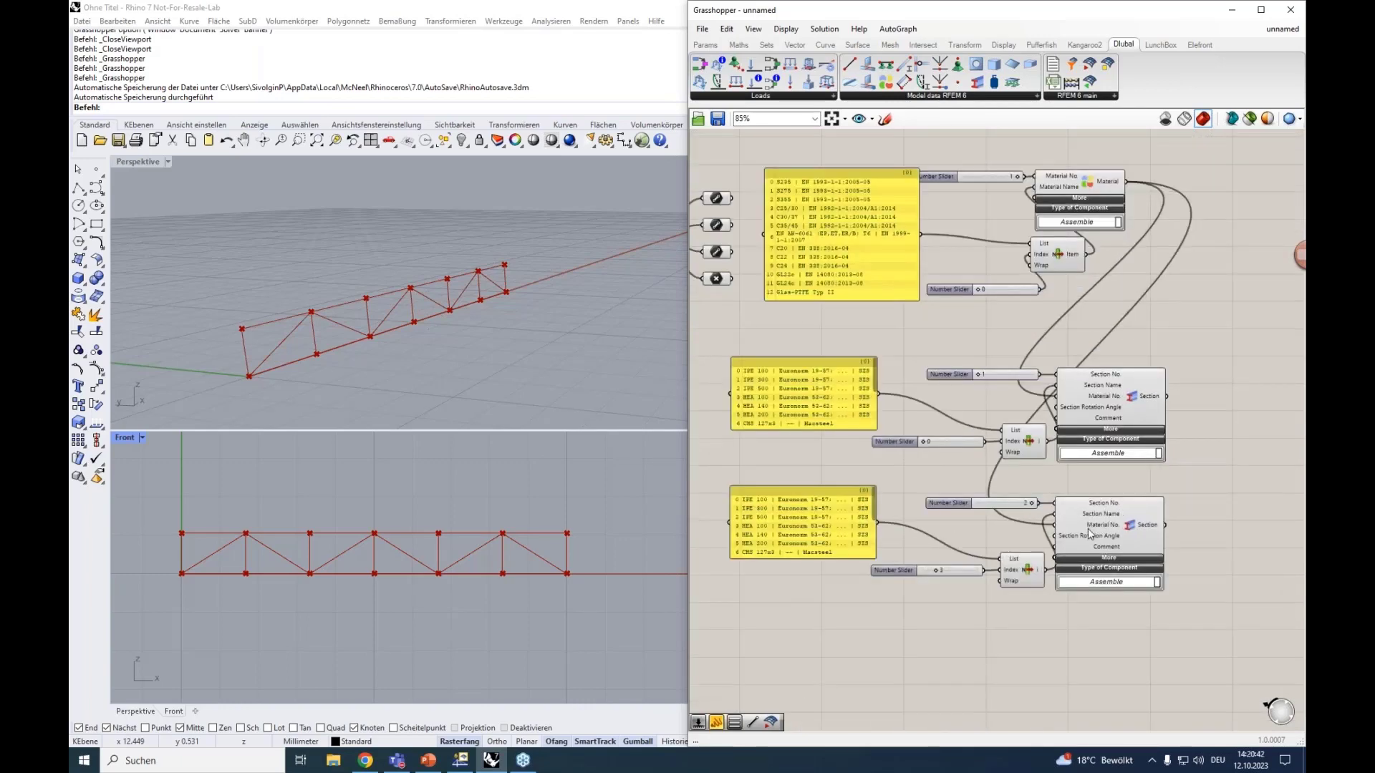
pyautogui.moveTo(1054, 657); pyautogui.dragTo(1036, 521, button='right')
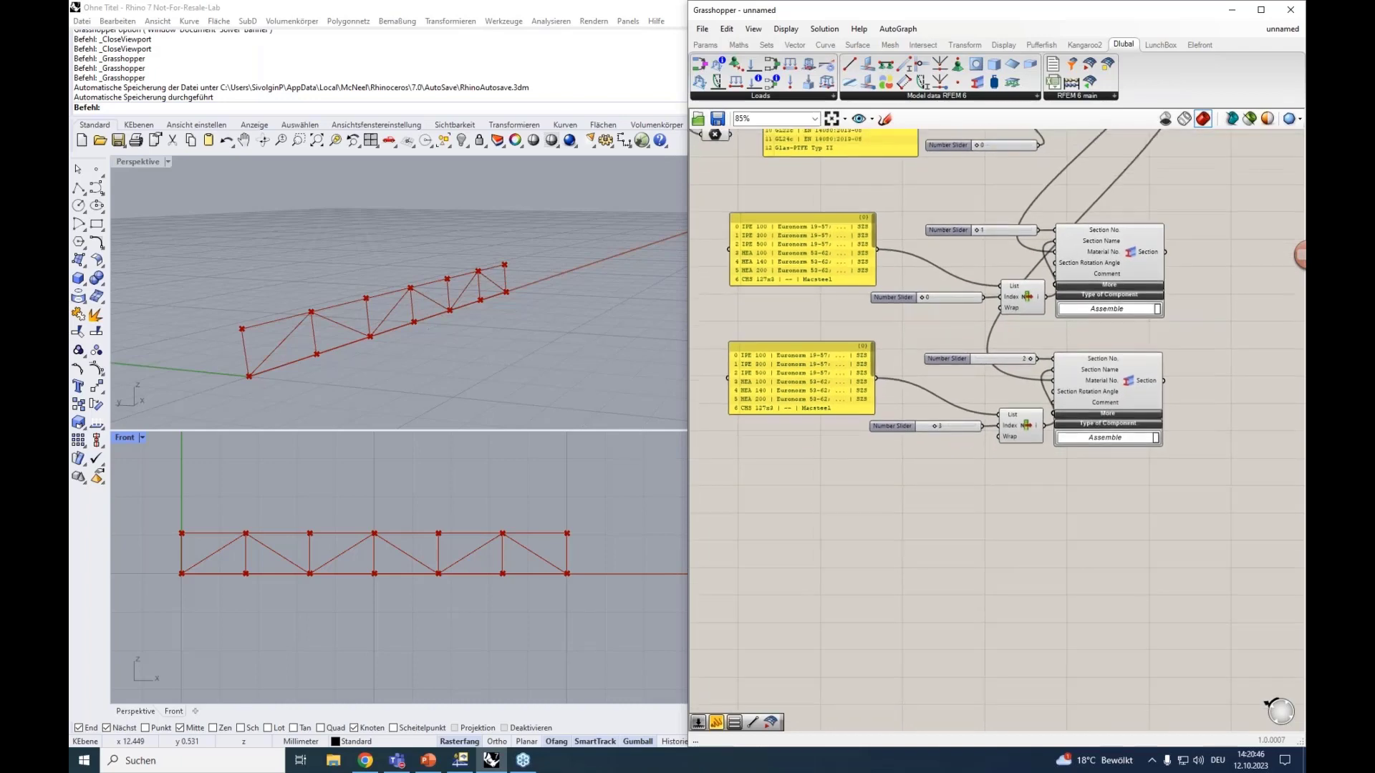
# Add a Dlubal Member component to the canvas beneath the two section groups.
pyautogui.scroll(-3, 1036, 522)
pyautogui.click(1015, 97)
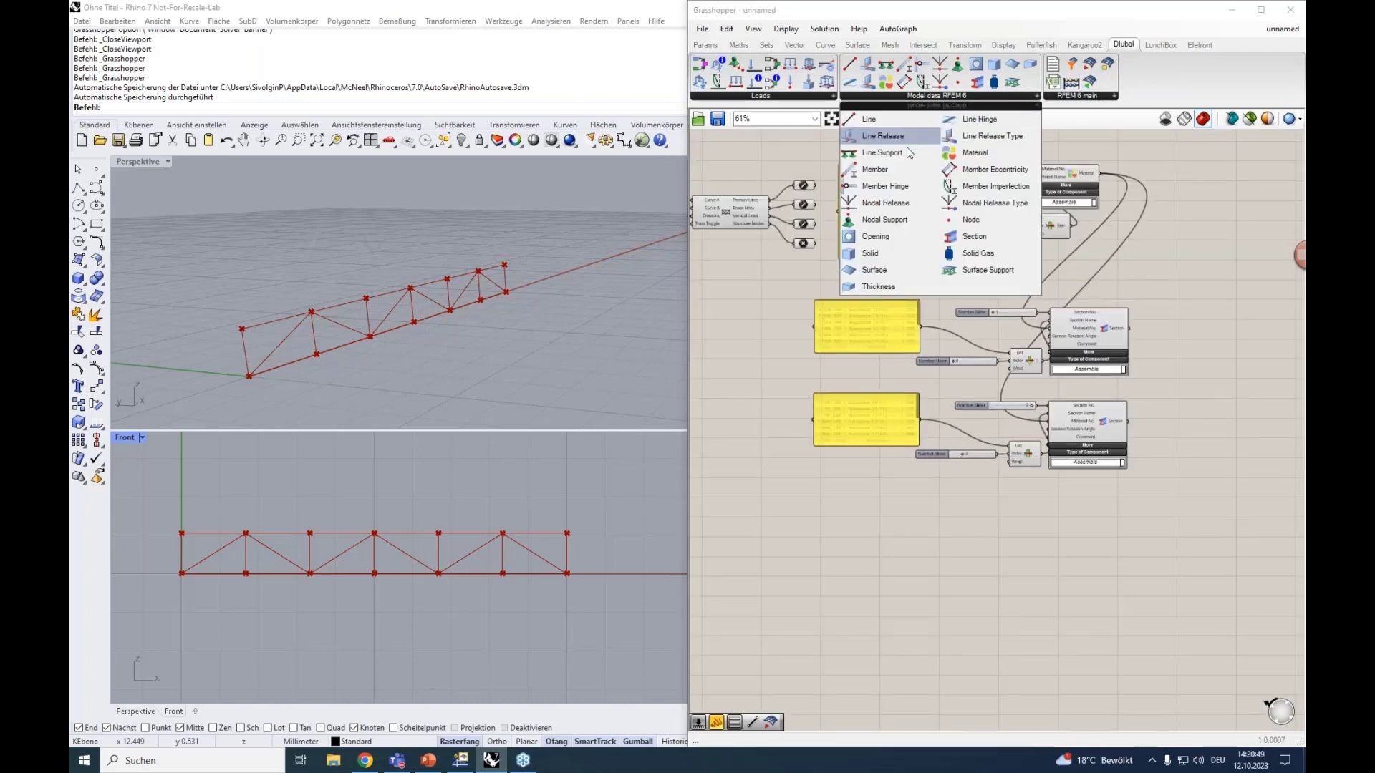
pyautogui.moveTo(894, 166); pyautogui.dragTo(1033, 553)
# Highlight the line containers fed by the truss component one by one to examine which truss lines each holds.
pyautogui.click(803, 187)
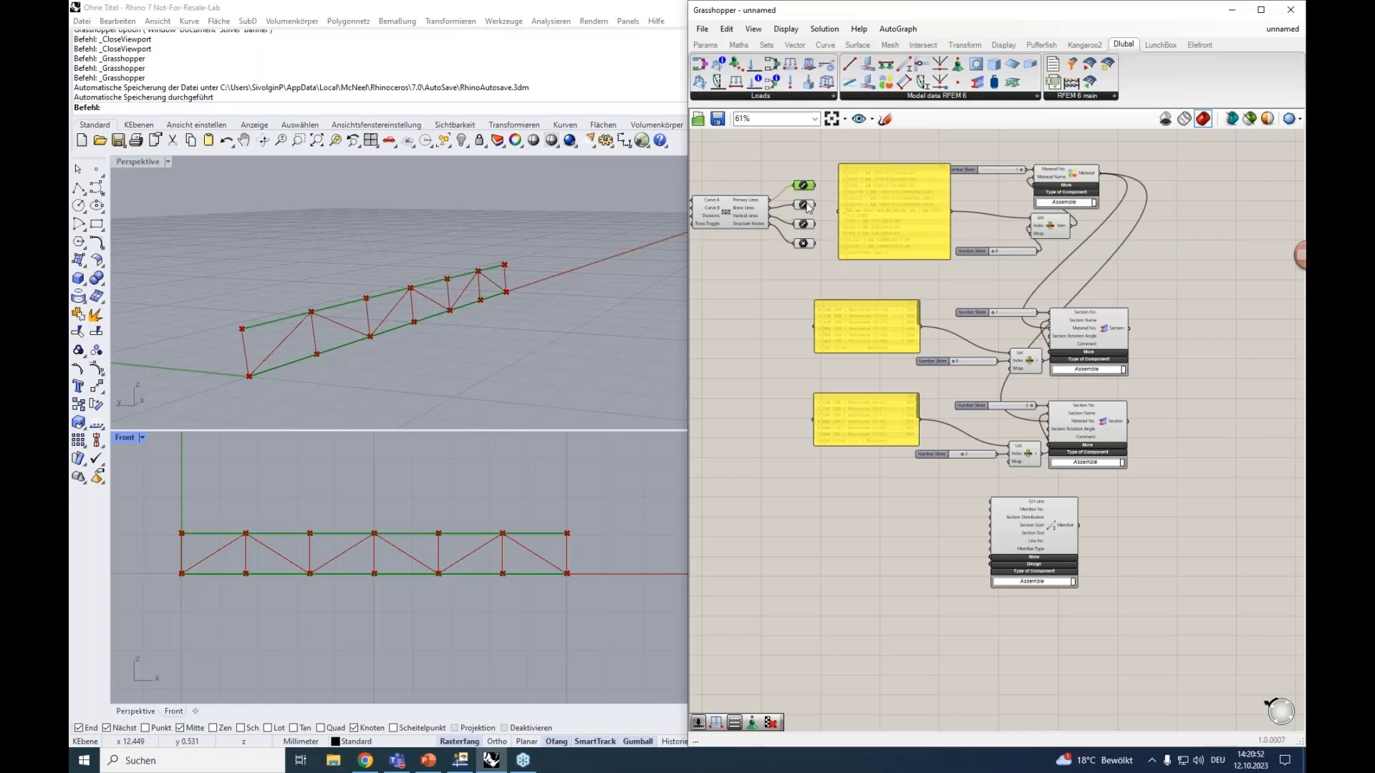
pyautogui.click(805, 204)
pyautogui.click(804, 216)
pyautogui.scroll(4, 809, 227)
pyautogui.click(802, 188)
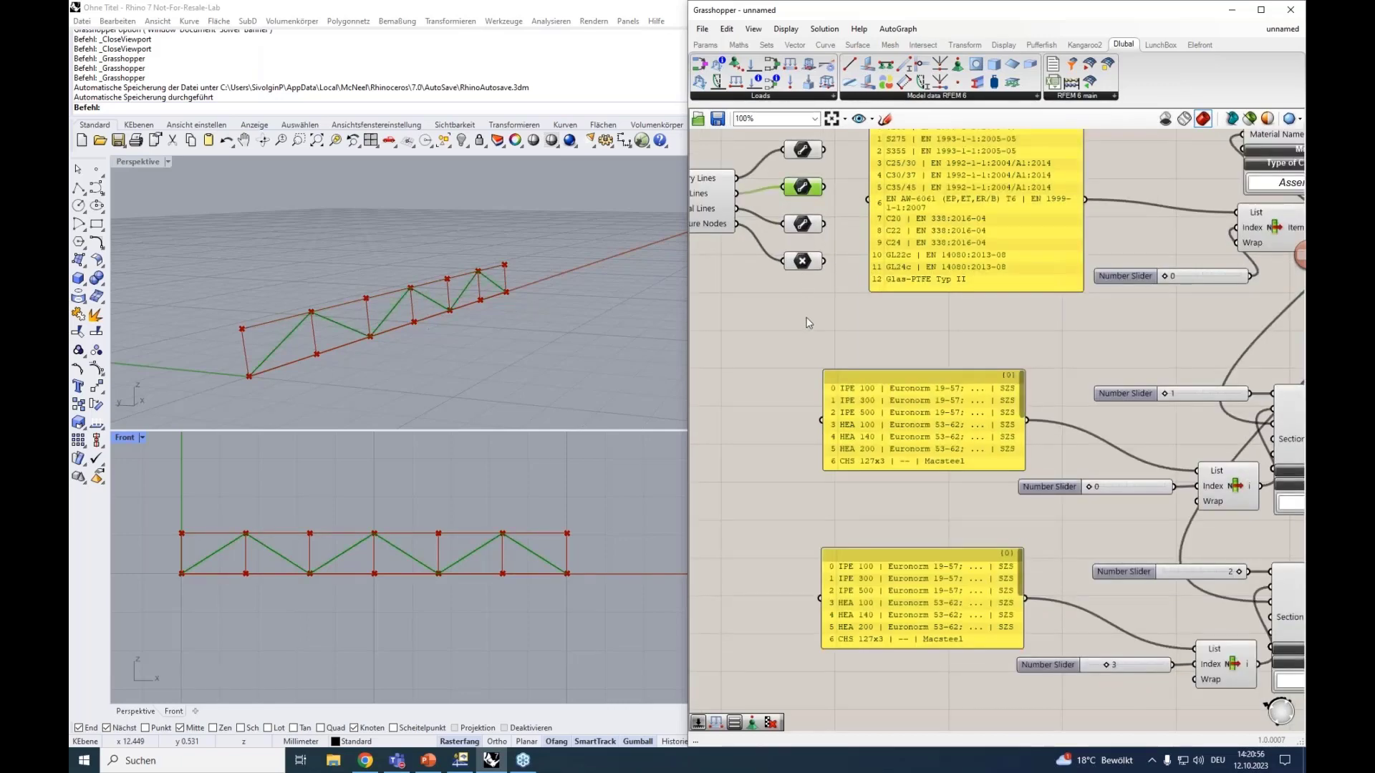
# Move the Member component slightly to the right beneath the second Section component.
pyautogui.scroll(-3, 806, 323)
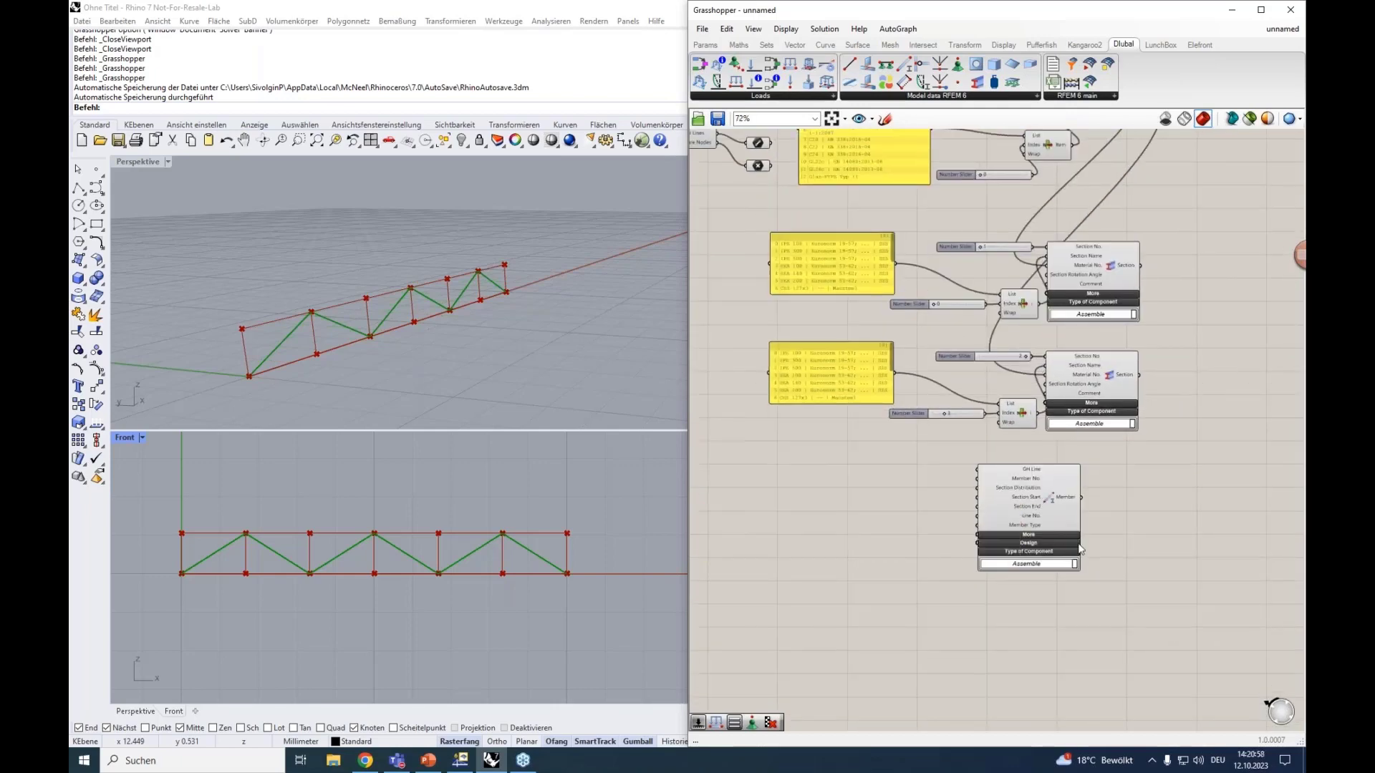
pyautogui.scroll(3, 1035, 493)
pyautogui.click(1009, 487)
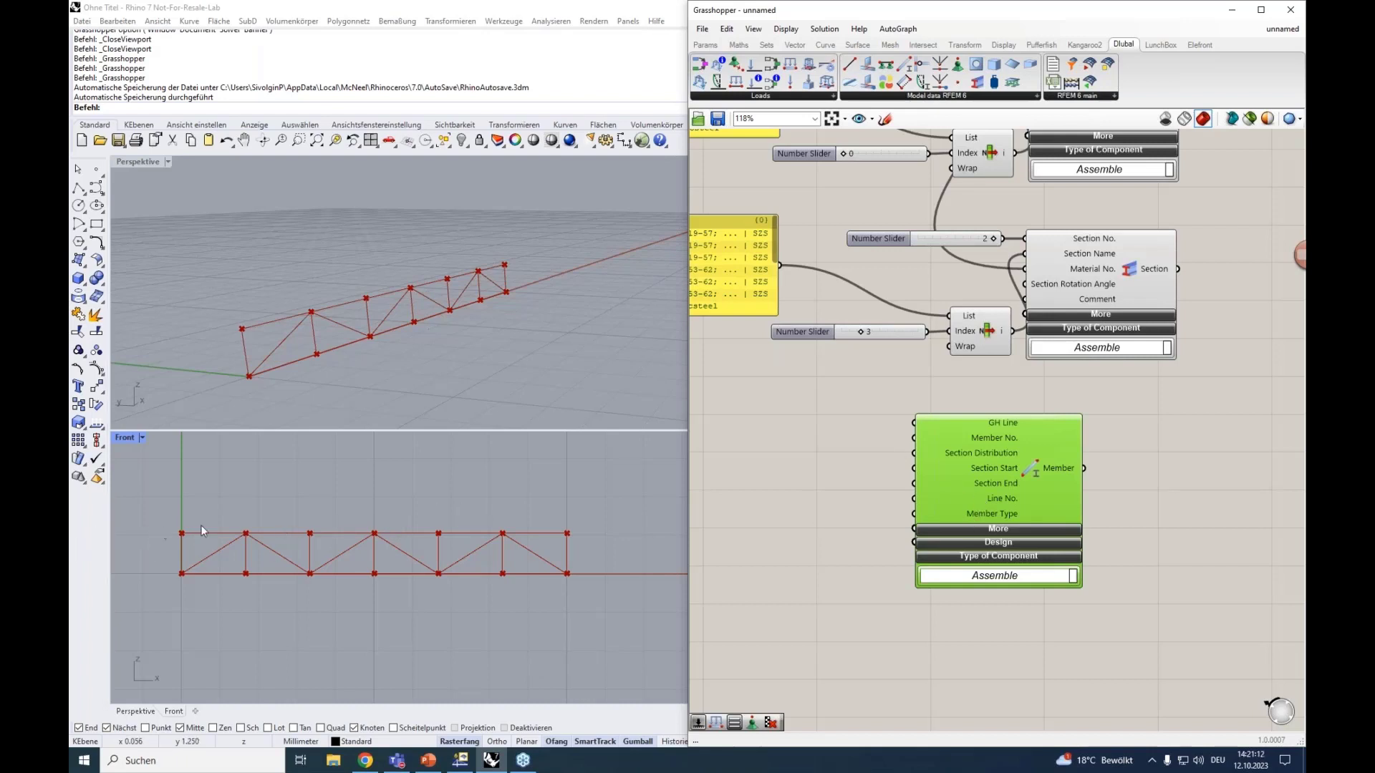
pyautogui.moveTo(1011, 483); pyautogui.dragTo(1065, 481)
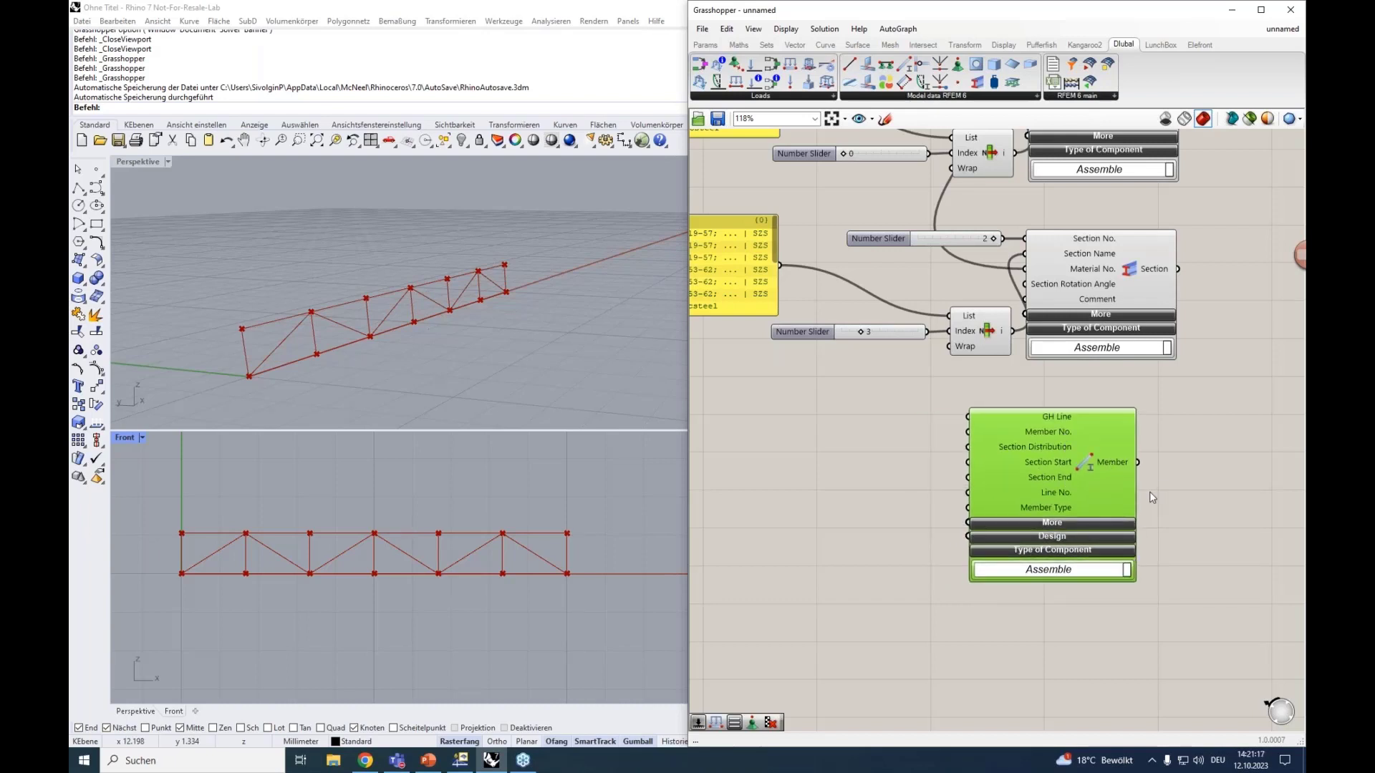
# Open up horizontal space between the truss output containers and the material, section and member groups by shifting those groups sideways.
pyautogui.scroll(2, 1025, 424)
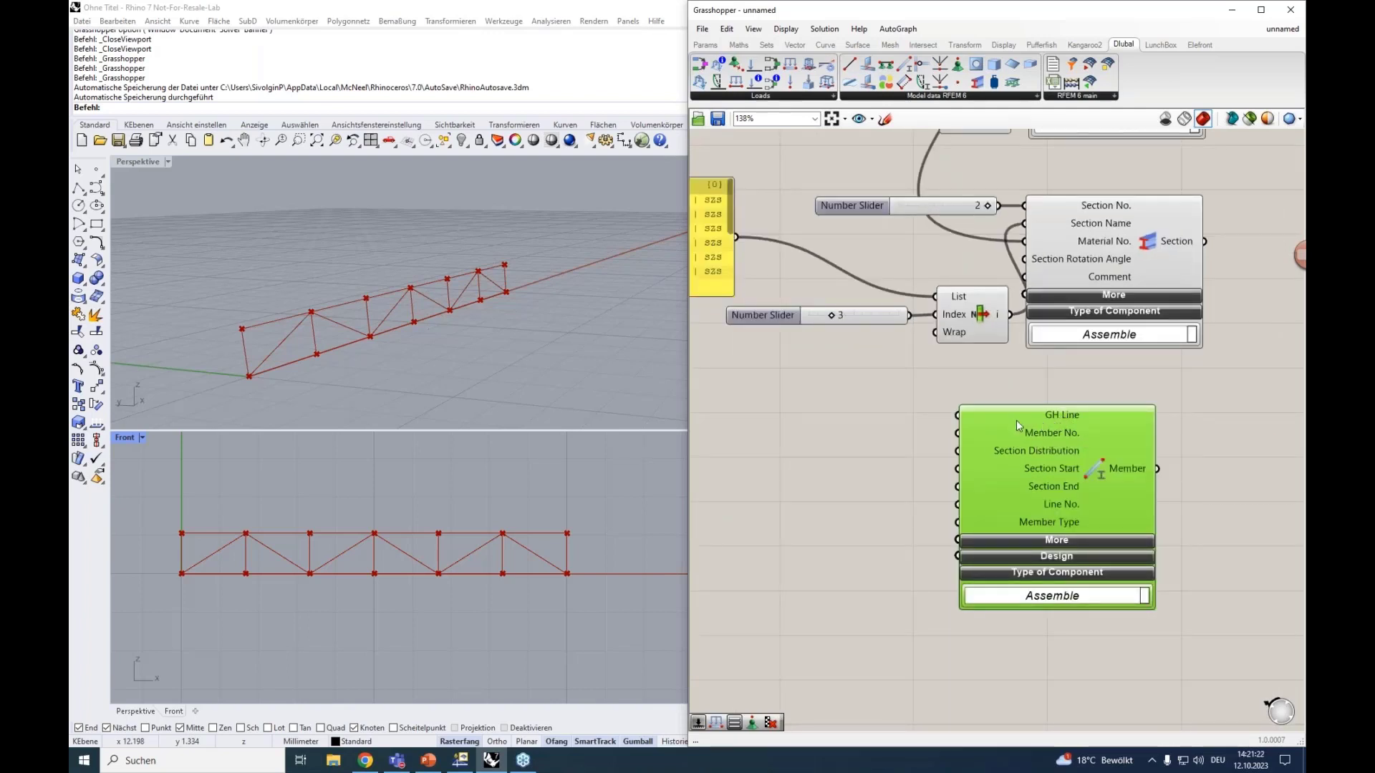
pyautogui.moveTo(806, 411); pyautogui.dragTo(1082, 593, button='right')
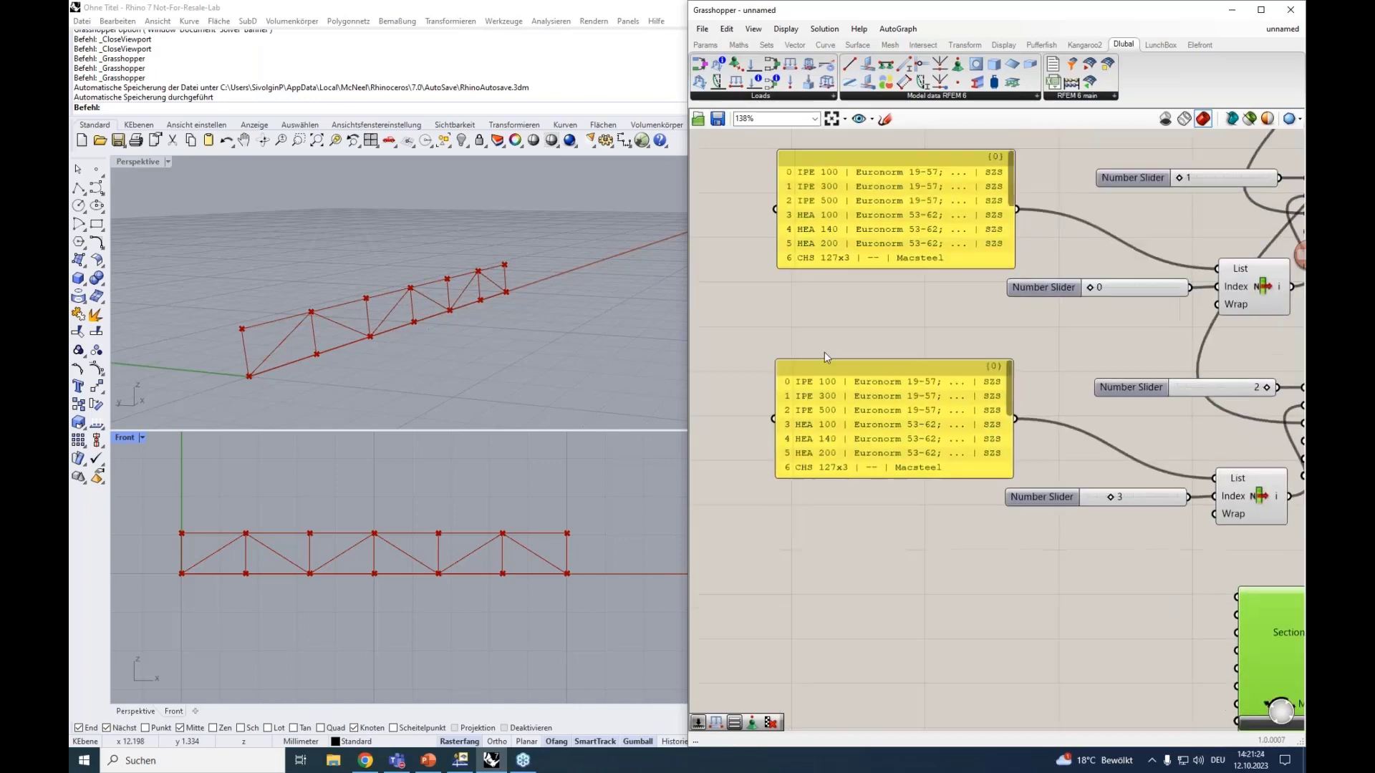
pyautogui.moveTo(823, 351); pyautogui.dragTo(997, 458, button='right')
pyautogui.moveTo(831, 320); pyautogui.dragTo(890, 494, button='right')
pyautogui.moveTo(952, 326); pyautogui.dragTo(865, 435, button='right')
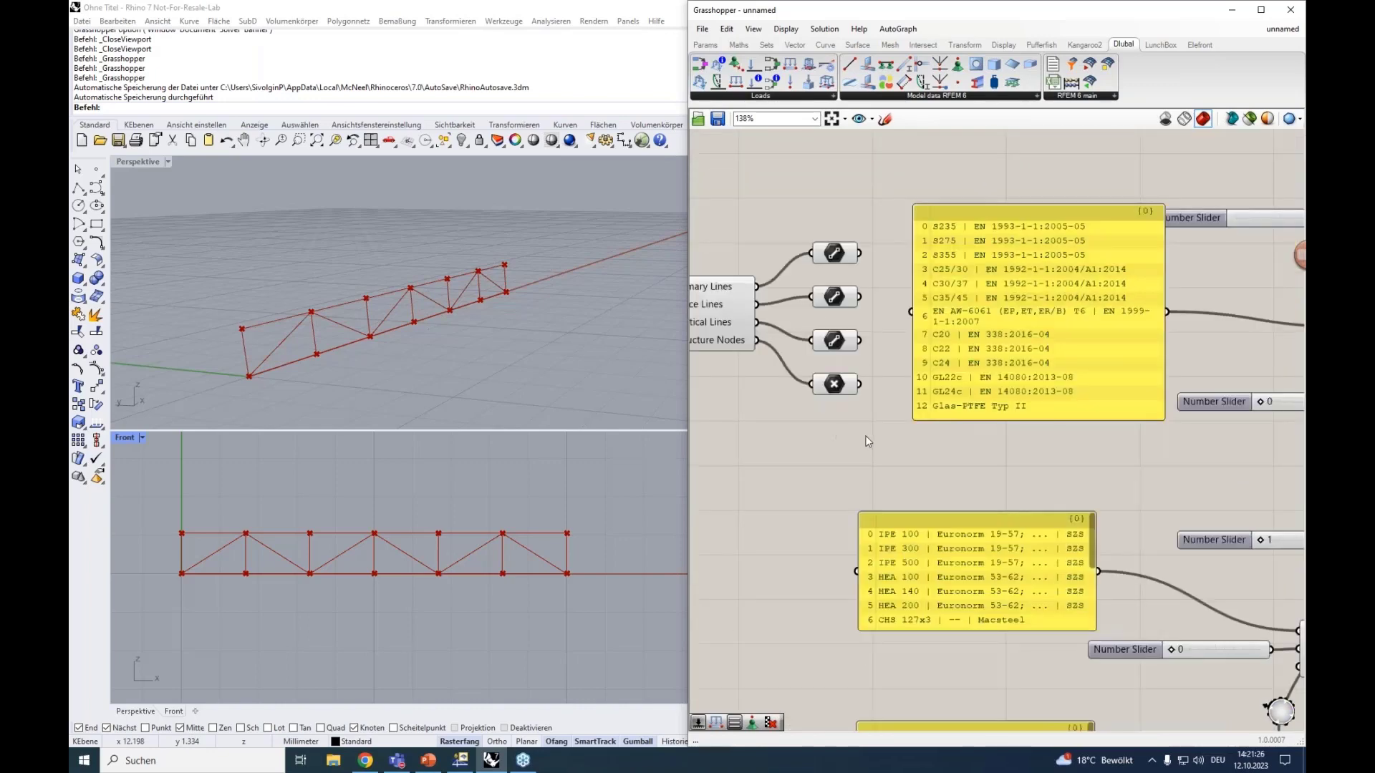
pyautogui.keyDown('alt'); pyautogui.moveTo(865, 435); pyautogui.dragTo(979, 429); pyautogui.keyUp('alt')
pyautogui.moveTo(979, 429); pyautogui.dragTo(950, 292, button='right')
pyautogui.scroll(-3, 921, 297)
pyautogui.moveTo(987, 583); pyautogui.dragTo(872, 285)
pyautogui.moveTo(906, 350); pyautogui.dragTo(957, 345)
pyautogui.moveTo(965, 584); pyautogui.dragTo(951, 345)
pyautogui.keyDown('alt'); pyautogui.moveTo(881, 315); pyautogui.dragTo(1018, 315); pyautogui.keyUp('alt')
pyautogui.click(972, 288)
# Add a panel beside the primary lines container, wire the container into it and enlarge it to show the full line list.
pyautogui.scroll(4, 935, 270)
pyautogui.moveTo(936, 269); pyautogui.dragTo(980, 433, button='right')
pyautogui.click(819, 273)
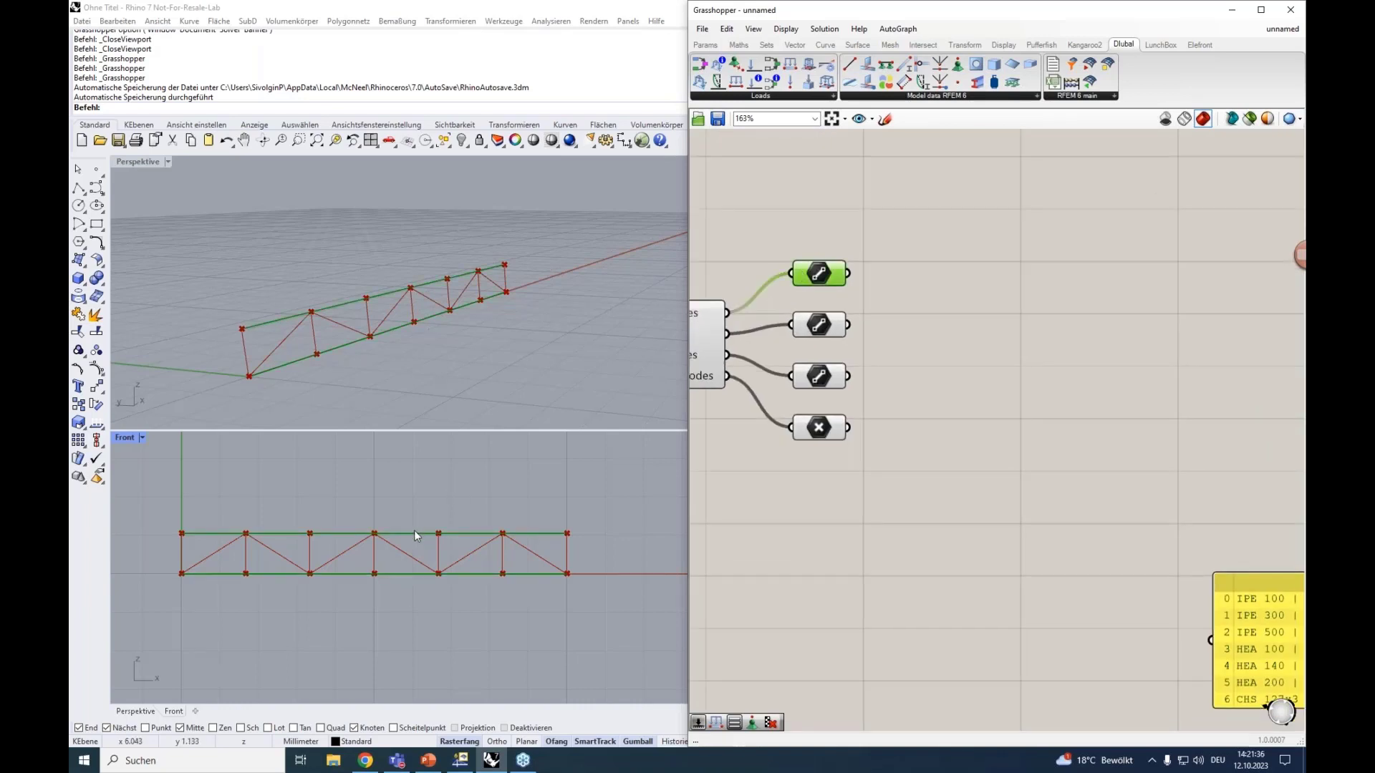
pyautogui.doubleClick(944, 274)
pyautogui.write('"')
pyautogui.press('Return')
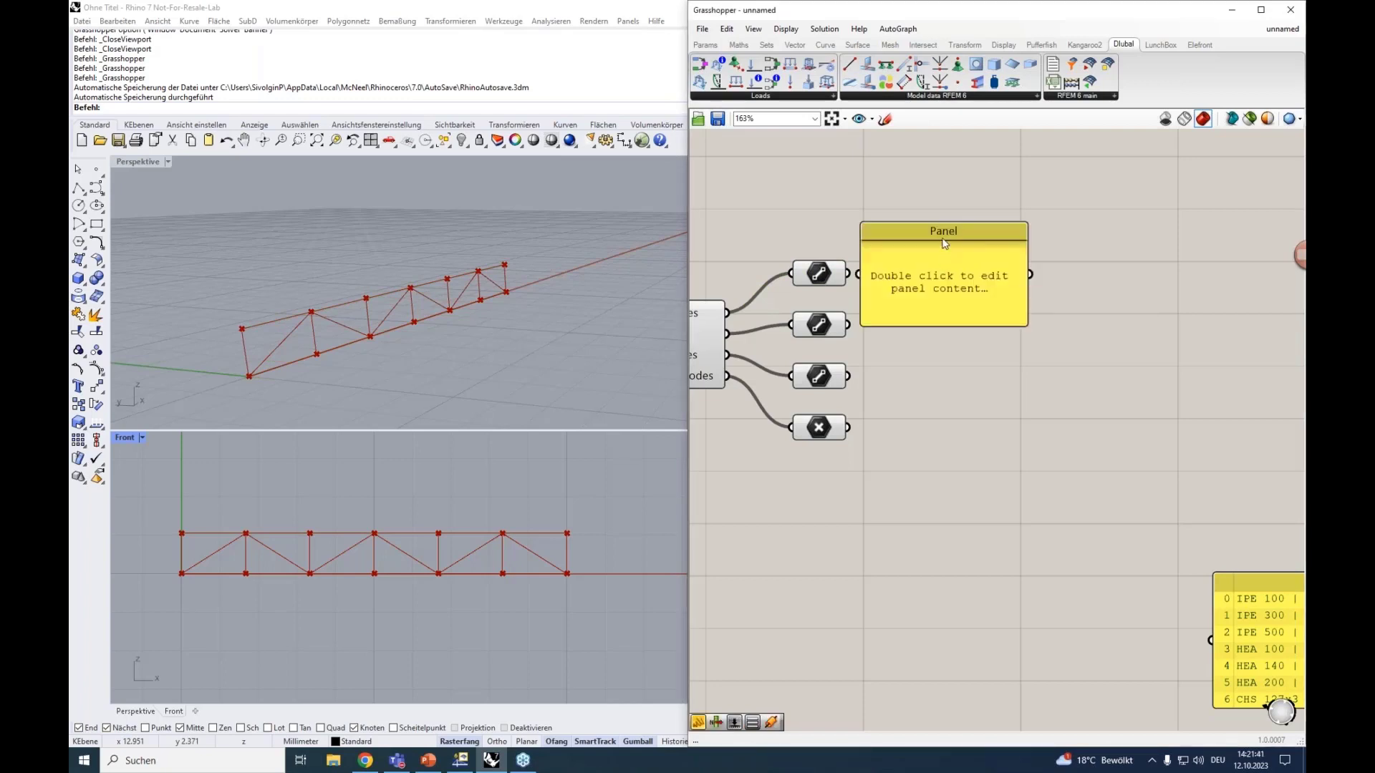
pyautogui.click(916, 289)
pyautogui.moveTo(896, 289); pyautogui.dragTo(847, 273)
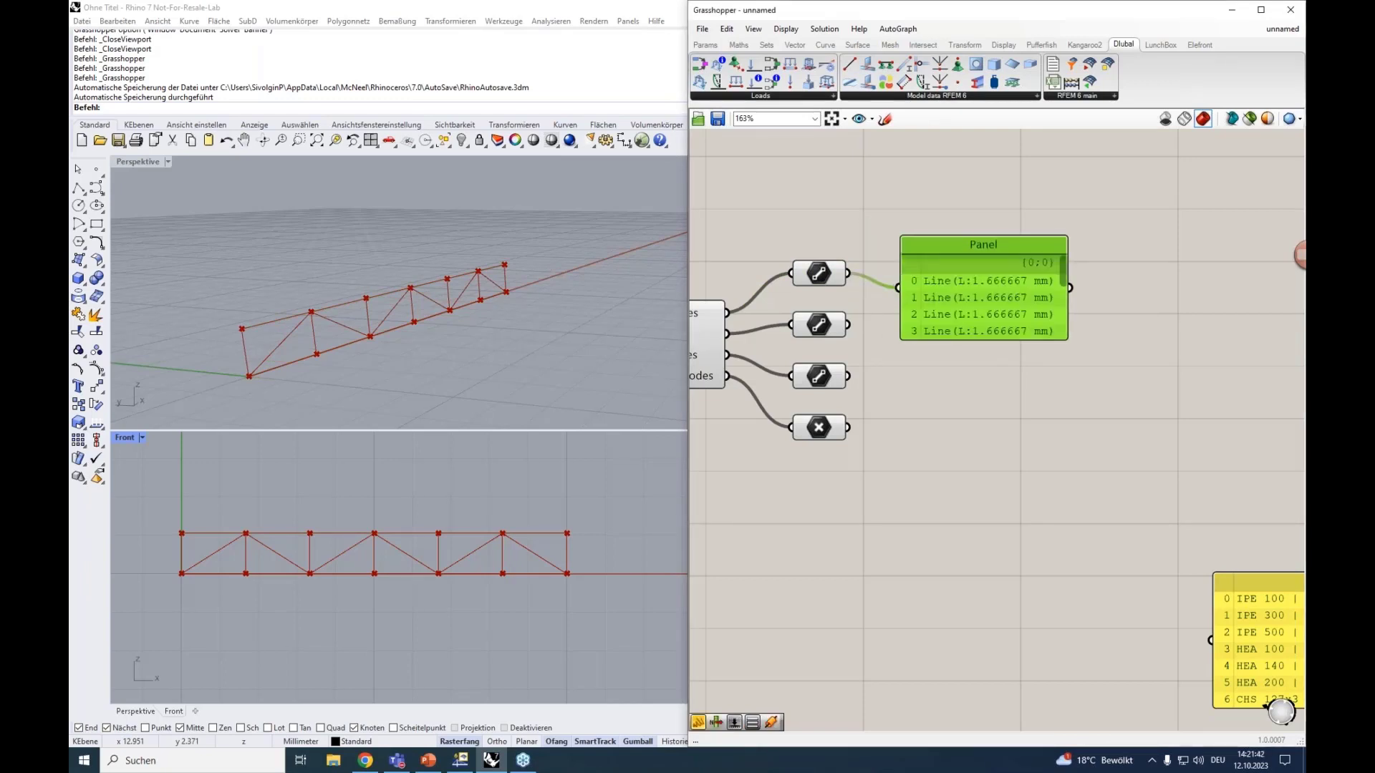
pyautogui.click(967, 342)
pyautogui.moveTo(960, 340); pyautogui.dragTo(940, 513)
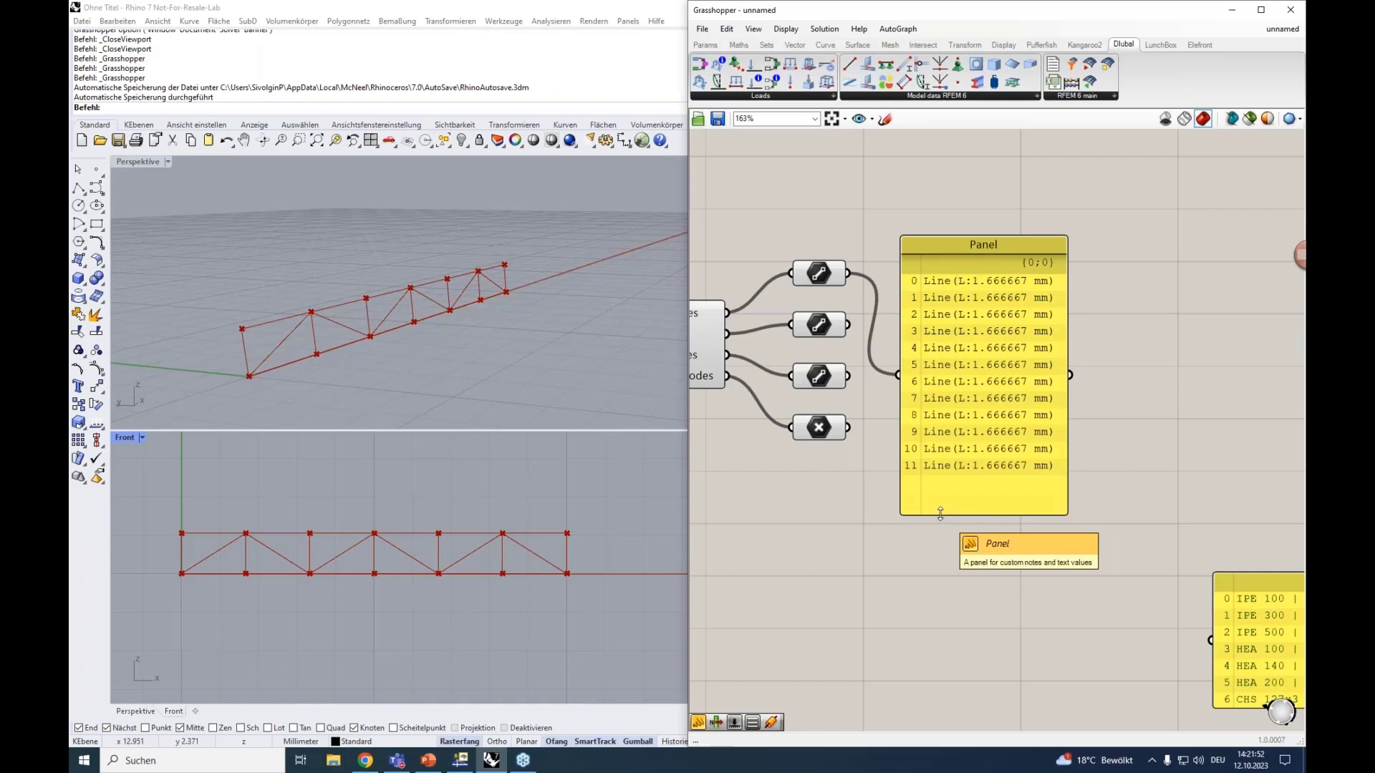
# Add a Cull Pattern component beside the panel listing the primary lines.
pyautogui.click(823, 274)
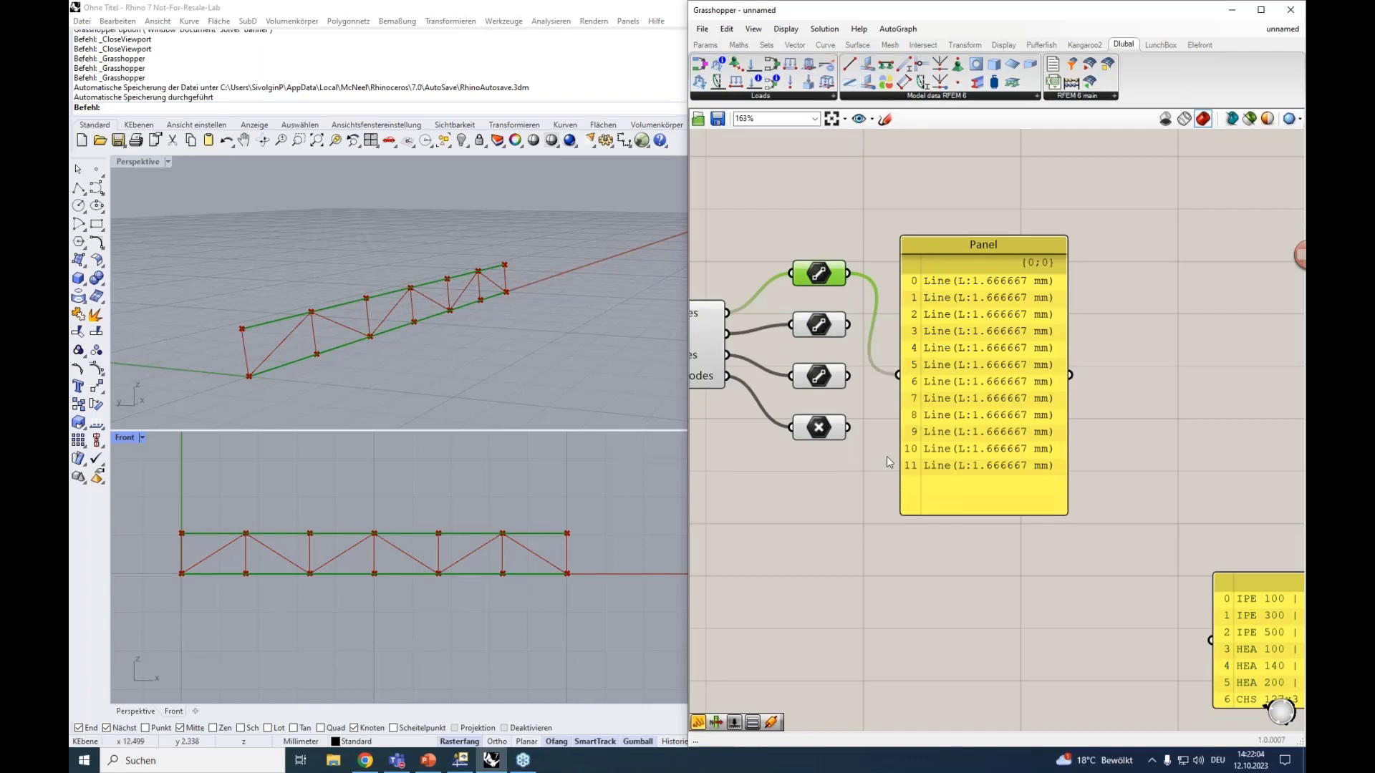
pyautogui.moveTo(853, 530); pyautogui.dragTo(768, 534, button='right')
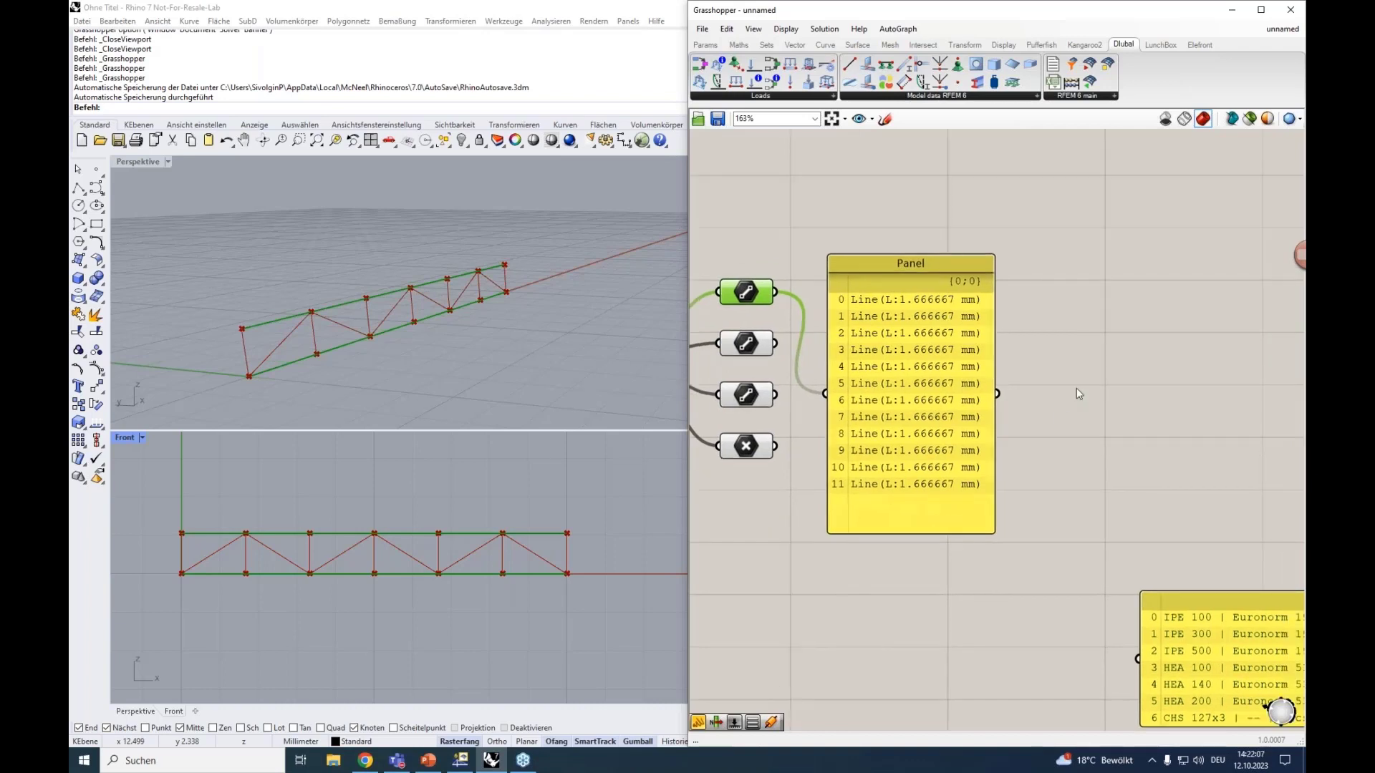
pyautogui.doubleClick(1076, 387)
pyautogui.write('cul')
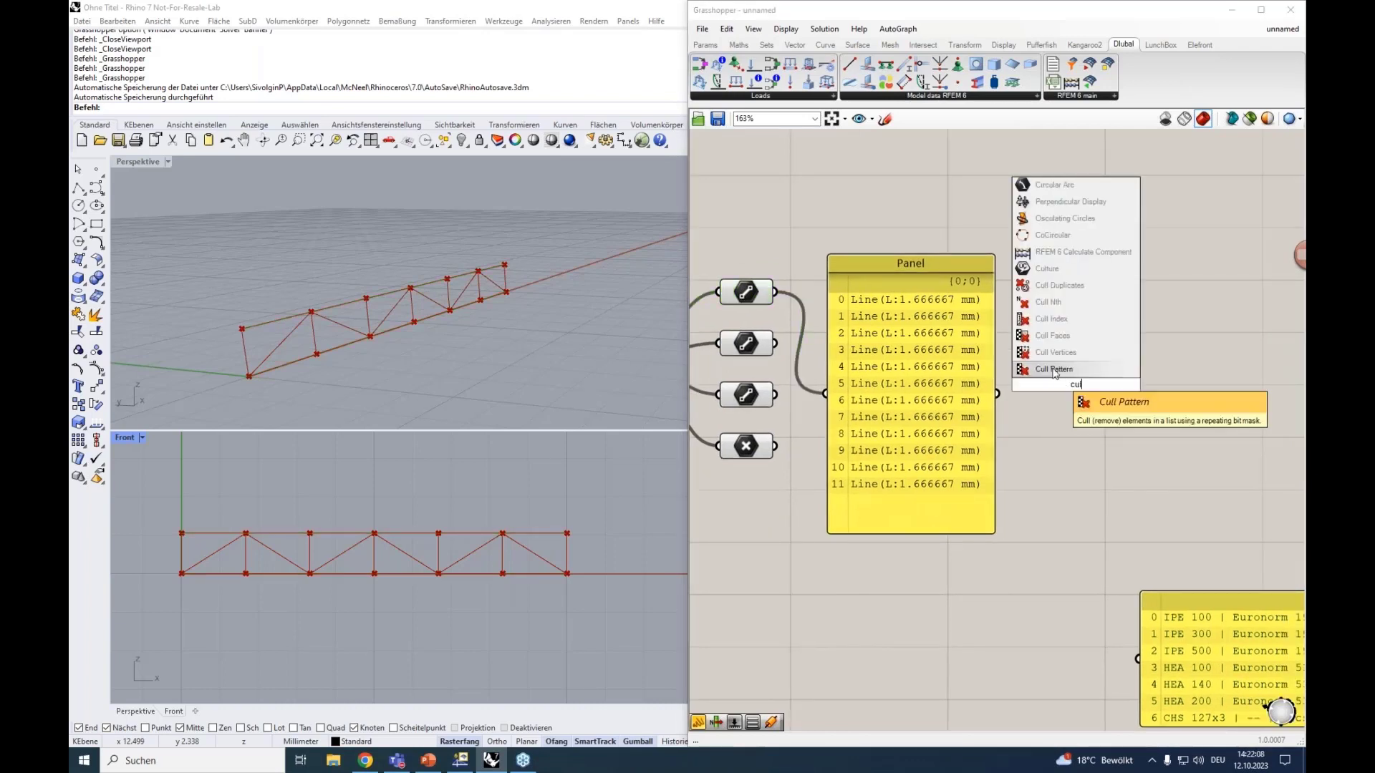
pyautogui.click(1053, 369)
pyautogui.moveTo(1058, 388); pyautogui.dragTo(1100, 389)
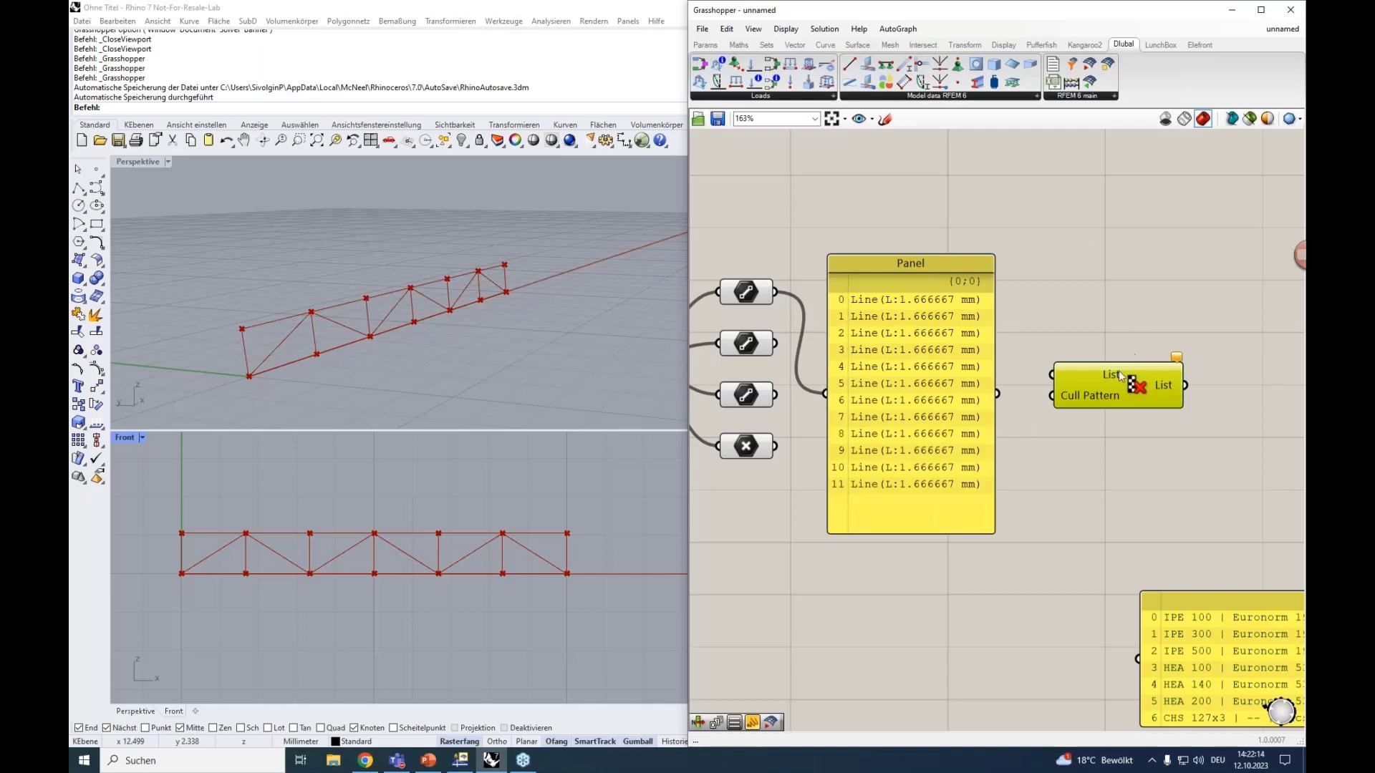
pyautogui.moveTo(1110, 389)
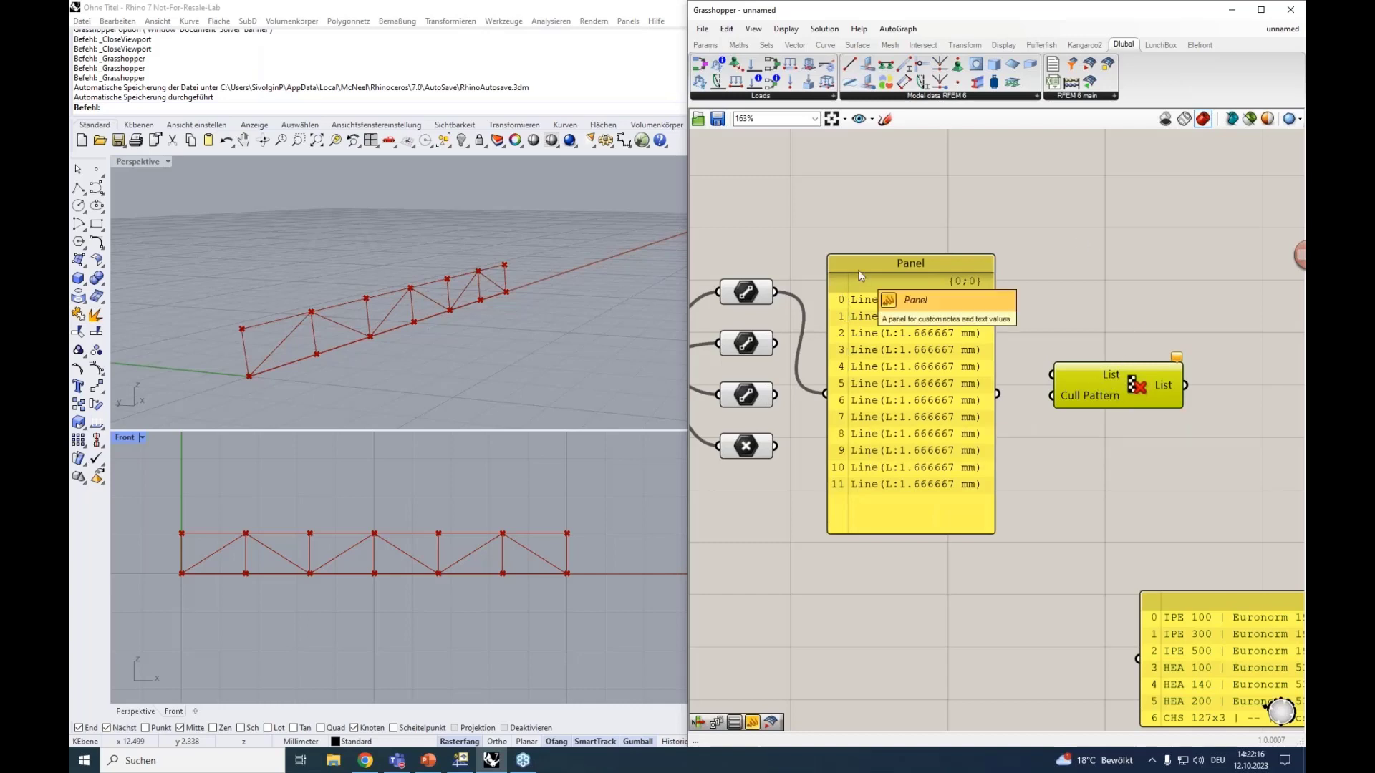
pyautogui.moveTo(864, 228); pyautogui.dragTo(893, 224, button='right')
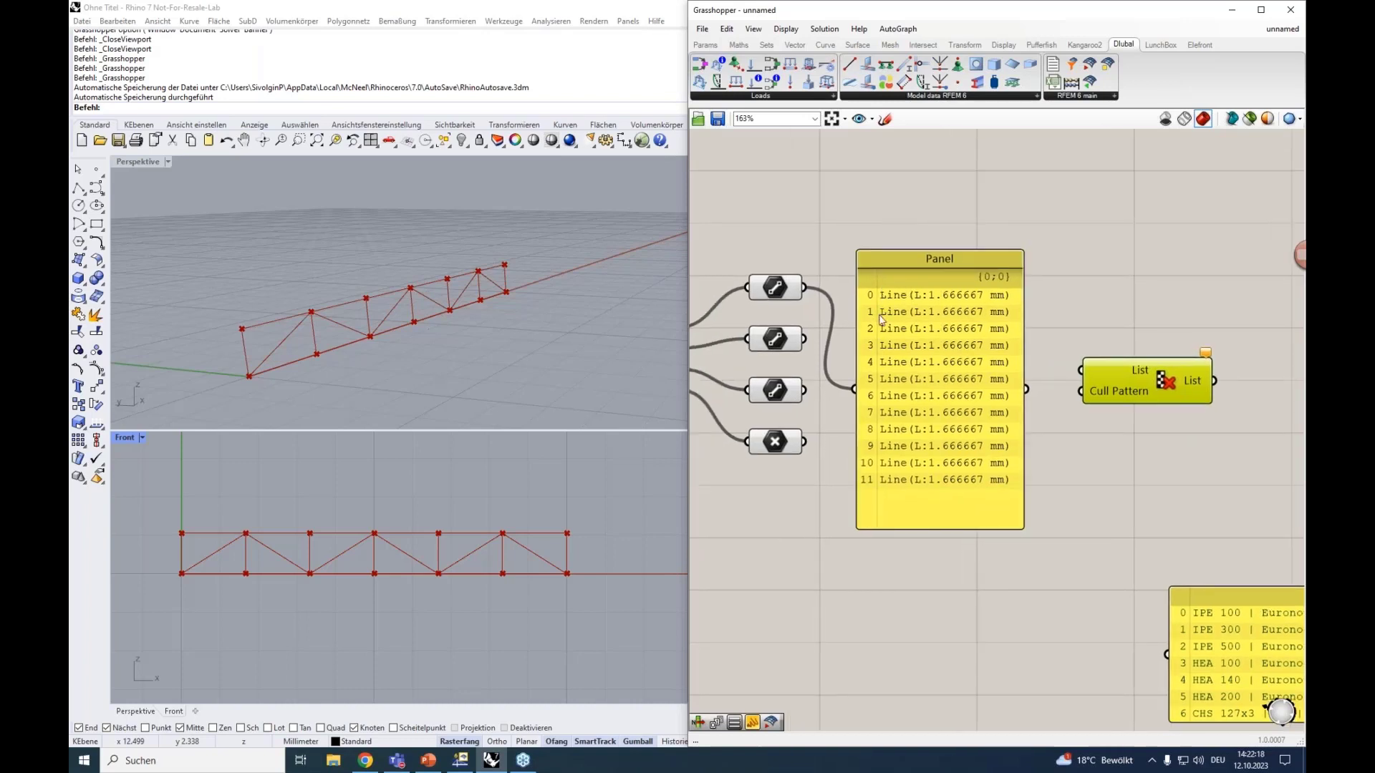
# Add a List Item component above the panel and connect the primary lines container to its List input.
pyautogui.click(789, 281)
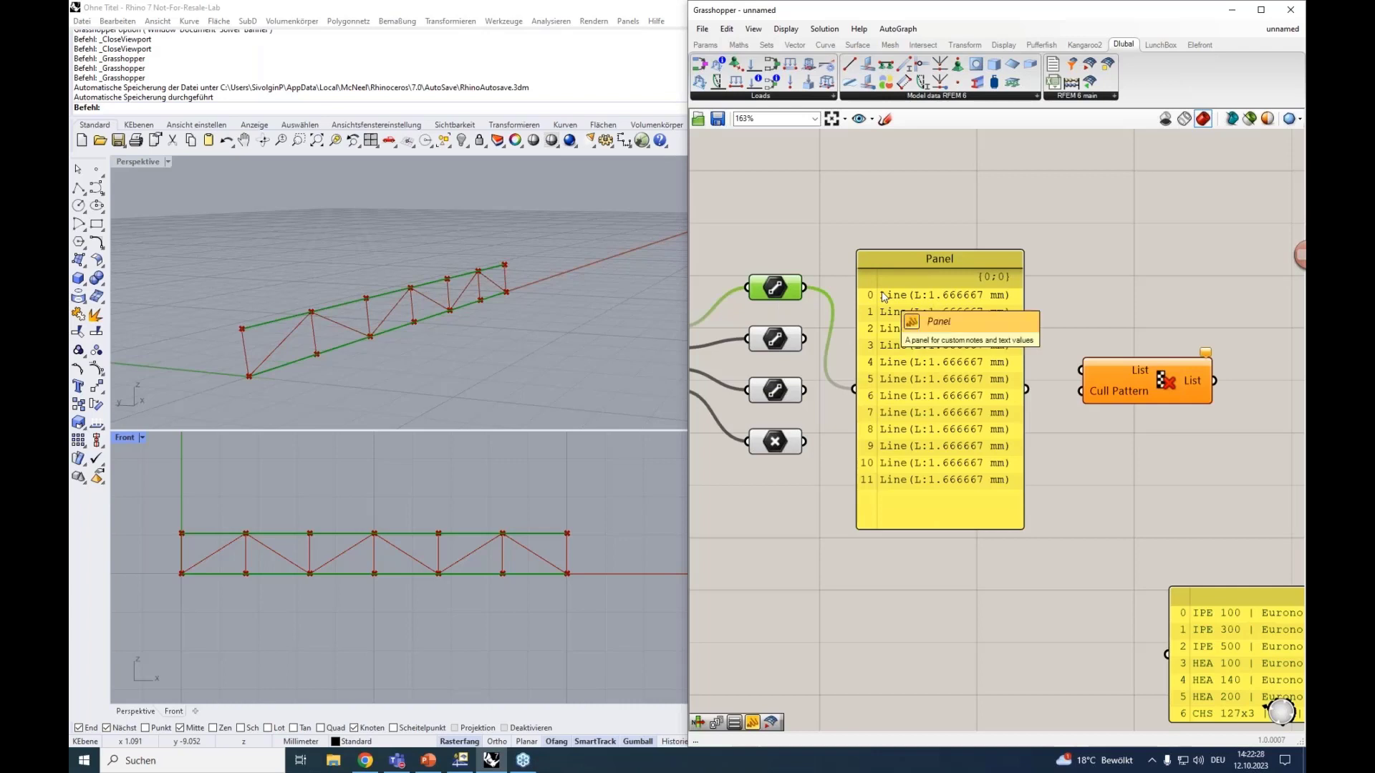
pyautogui.moveTo(828, 245); pyautogui.dragTo(893, 320, button='right')
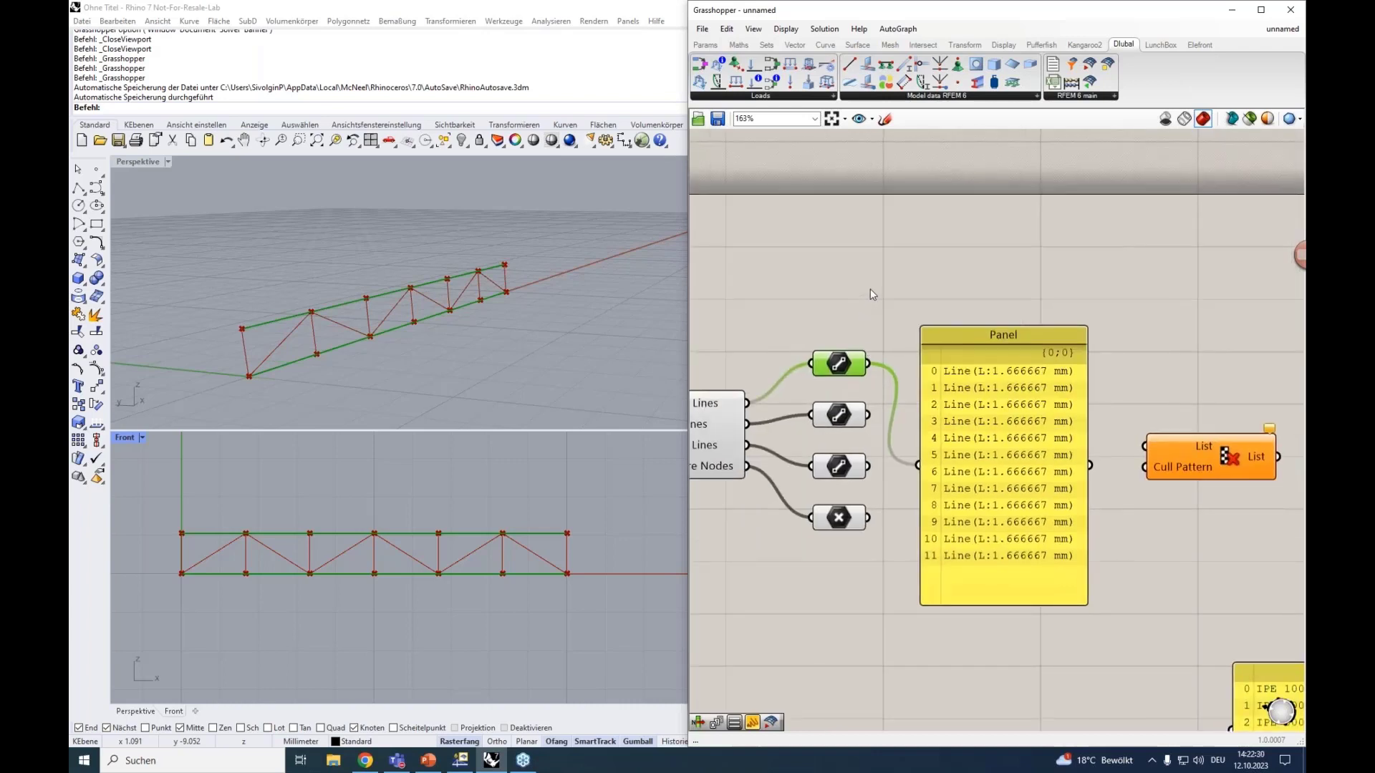
pyautogui.doubleClick(861, 269)
pyautogui.write('ite')
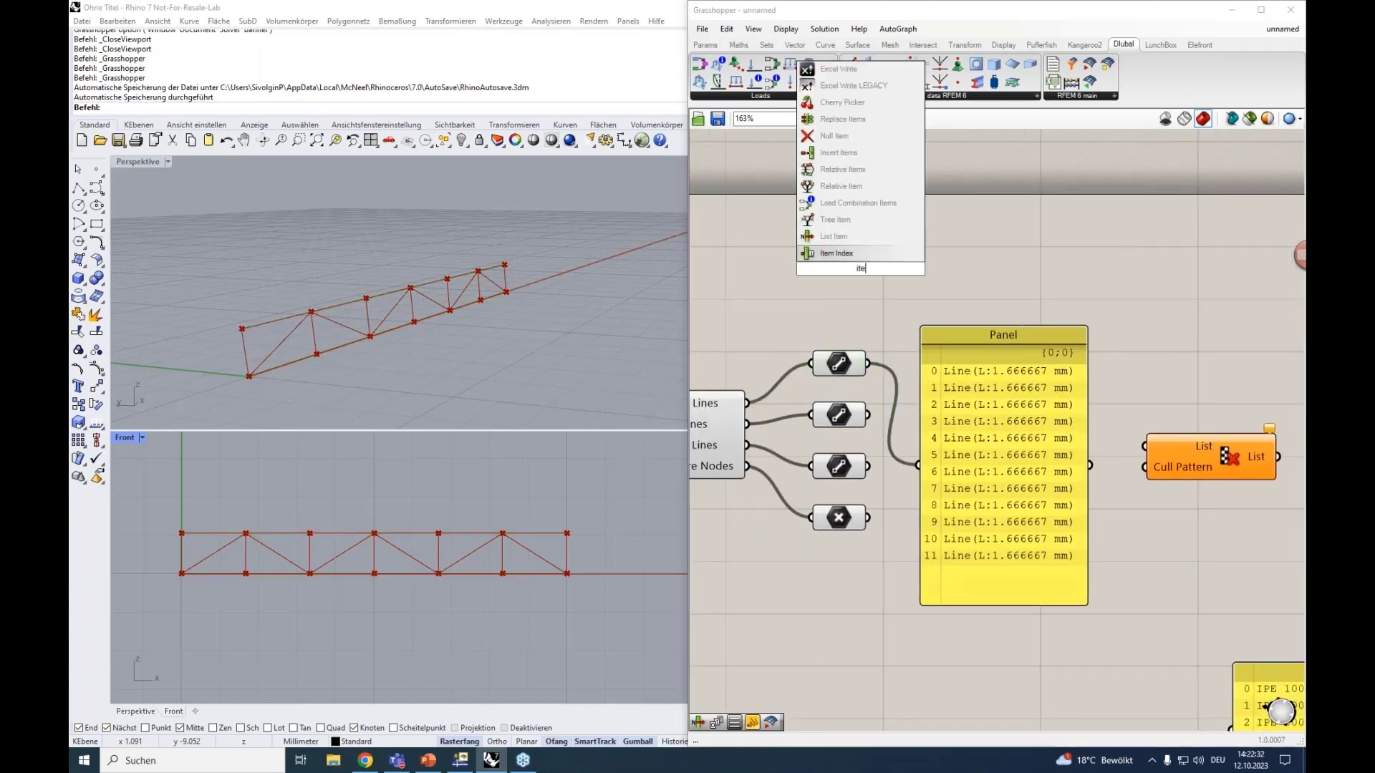
pyautogui.click(848, 237)
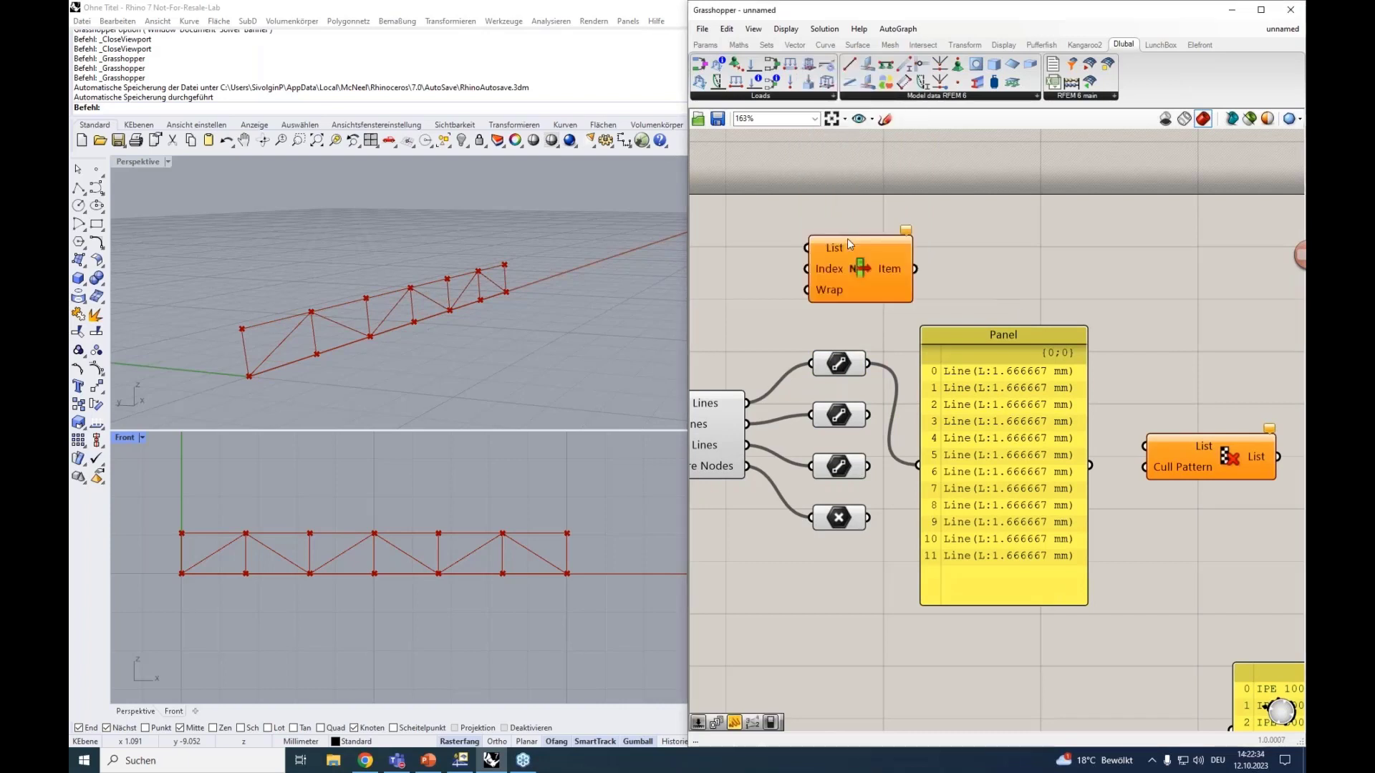
pyautogui.moveTo(841, 242); pyautogui.dragTo(868, 364)
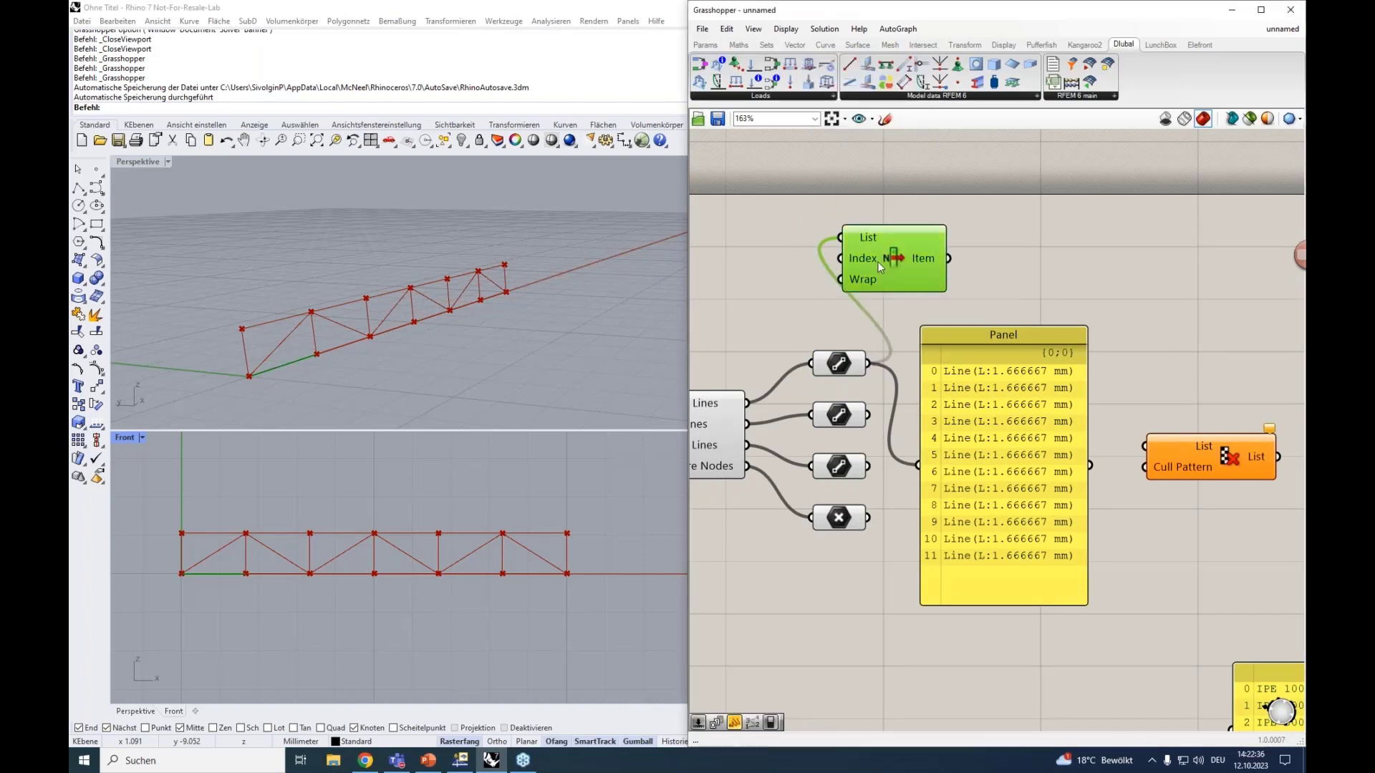
pyautogui.moveTo(878, 260); pyautogui.dragTo(965, 256)
# Create a number slider ranging from 0 to 15 and connect it to the new List Item's Index input.
pyautogui.click(822, 257)
pyautogui.doubleClick(822, 256)
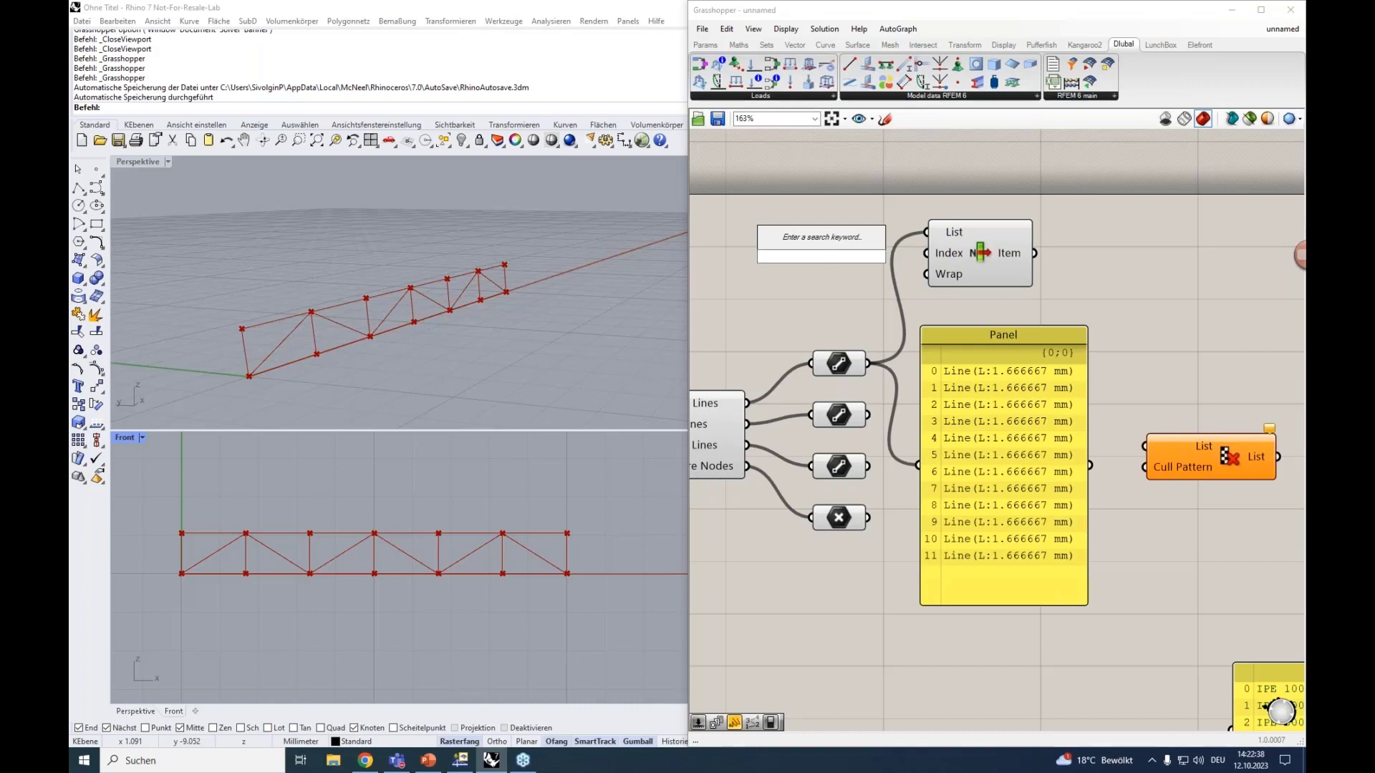
pyautogui.write('0<15')
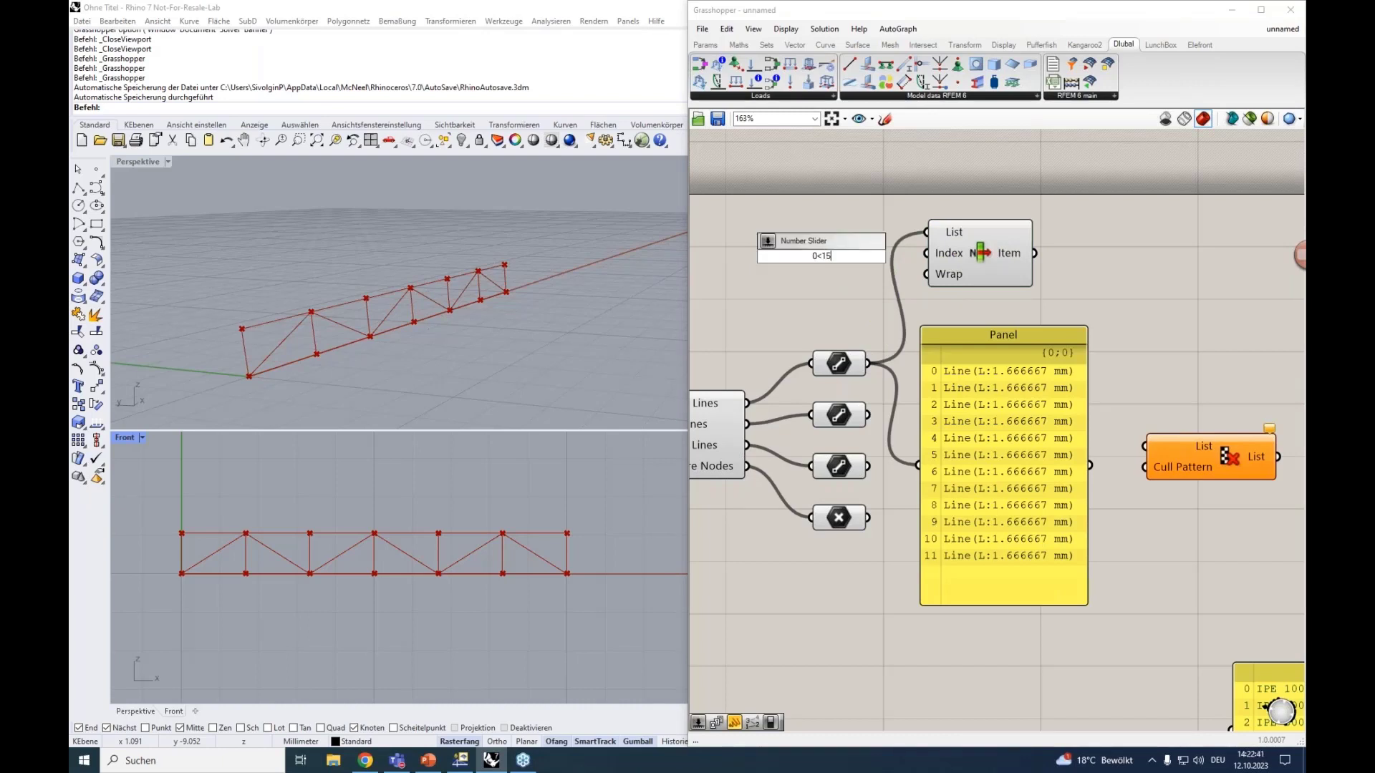
pyautogui.press('Return')
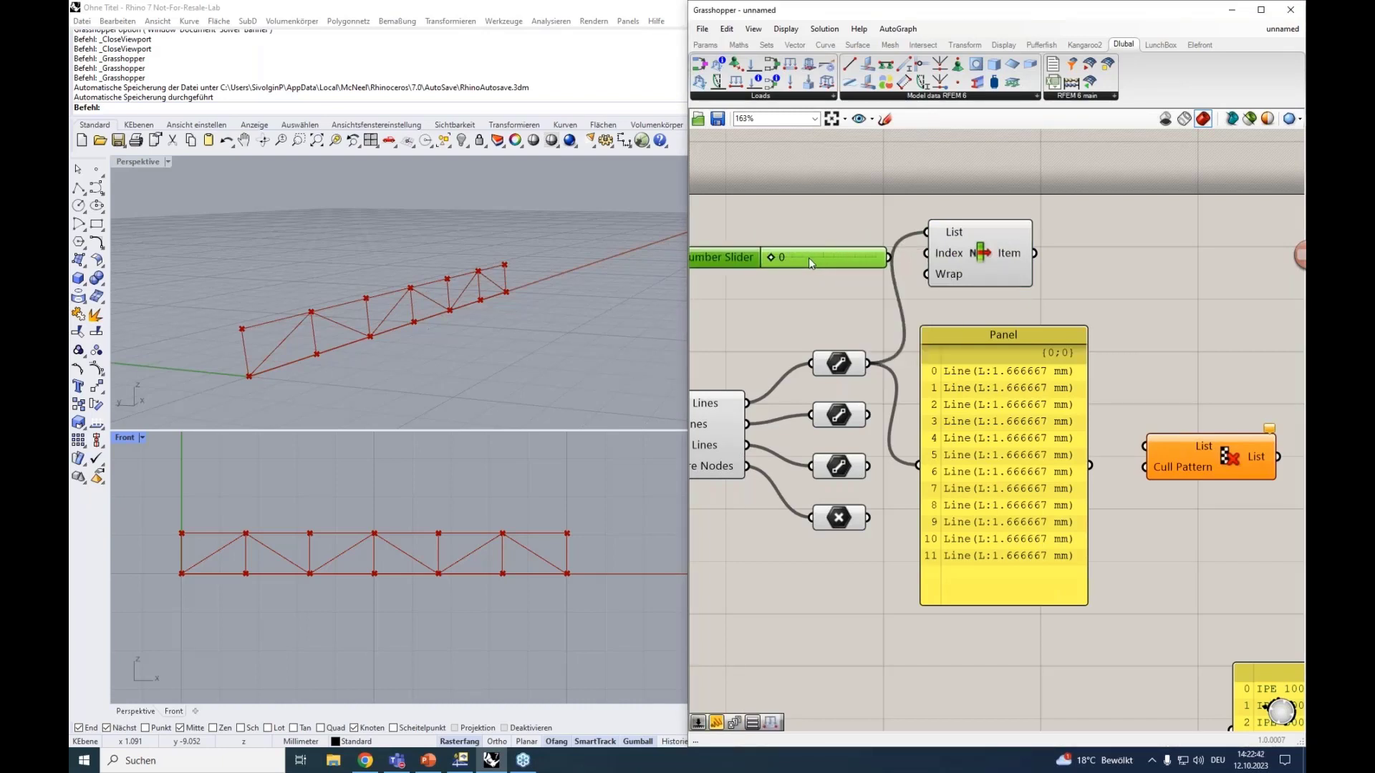
pyautogui.moveTo(809, 258); pyautogui.dragTo(925, 259)
# Step the List Item index through 1, 3, 1 and 0 to examine how the primary lines are ordered in the truss.
pyautogui.moveTo(825, 291); pyautogui.dragTo(905, 285, button='right')
pyautogui.click(1039, 262)
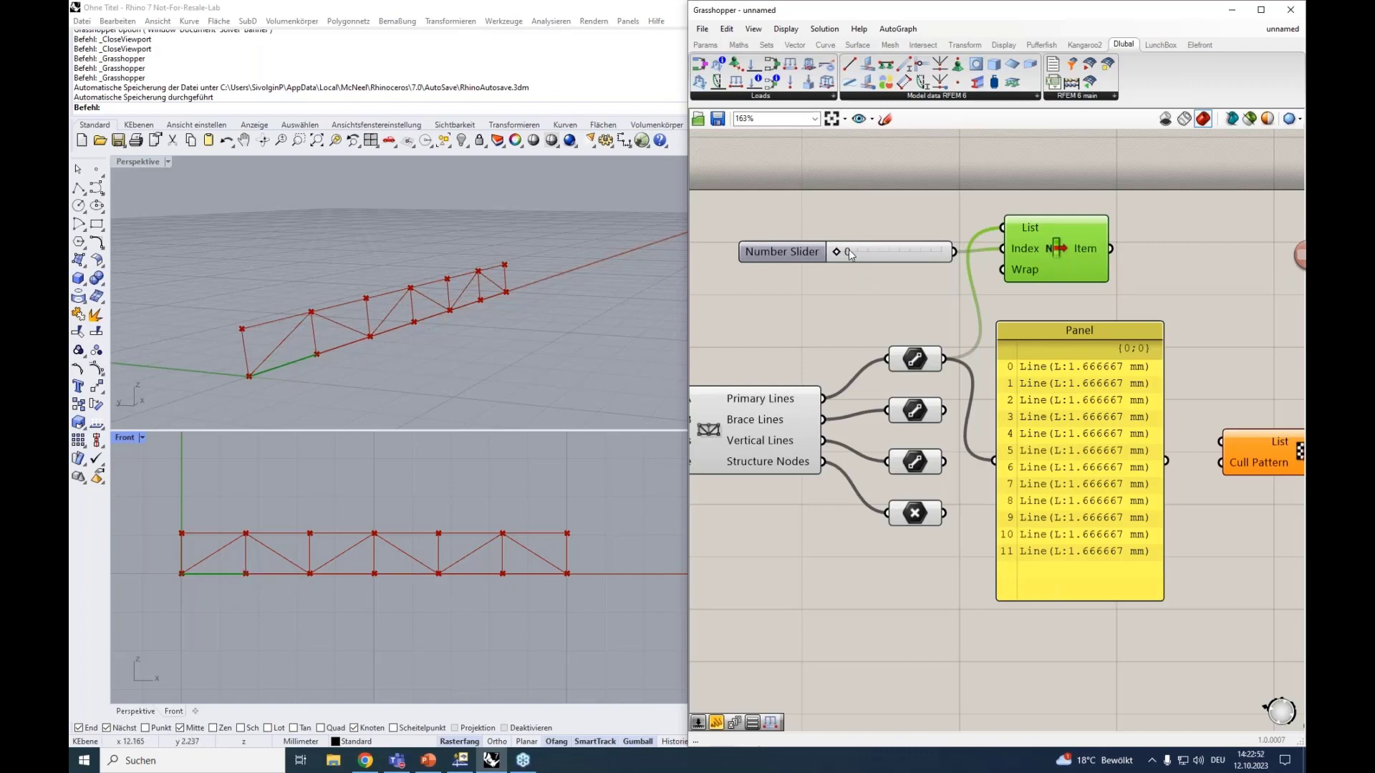
pyautogui.moveTo(836, 252); pyautogui.dragTo(848, 254)
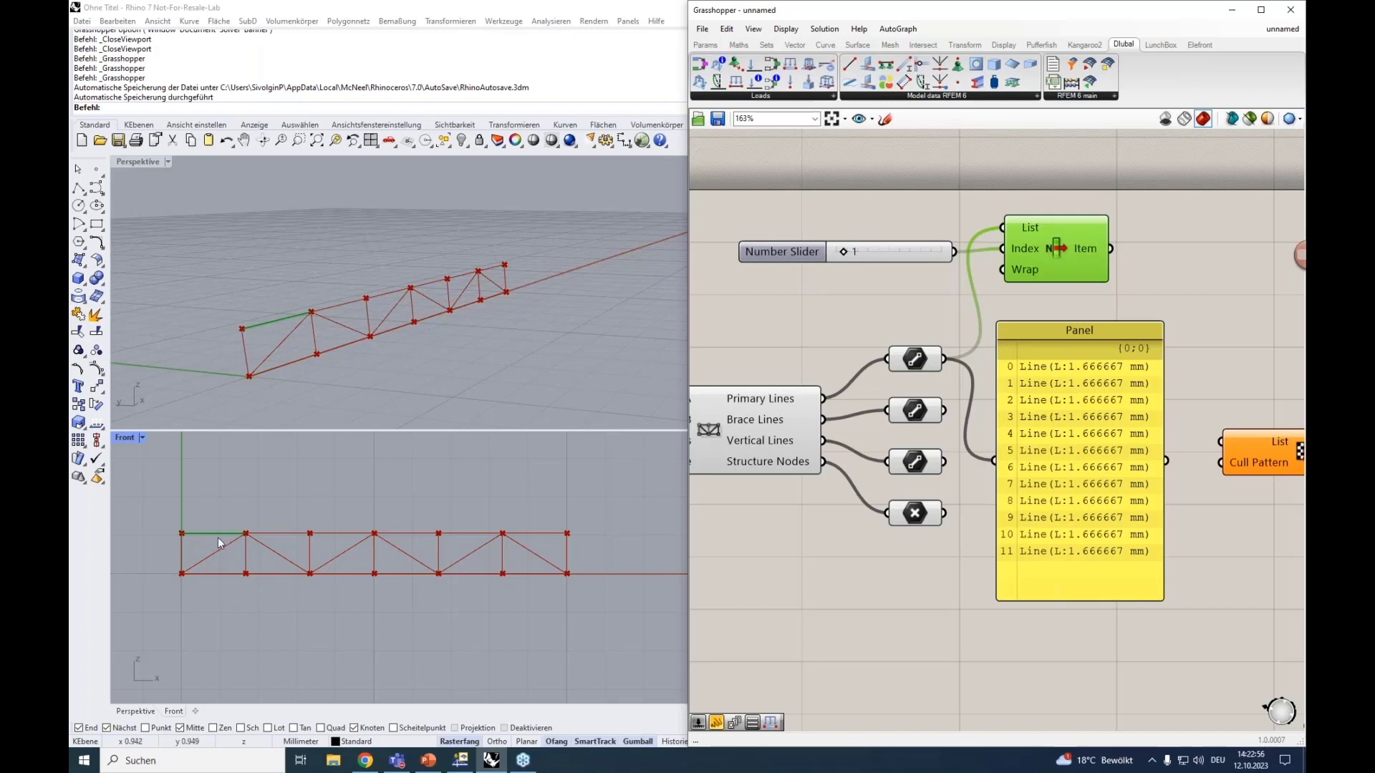
pyautogui.moveTo(845, 255); pyautogui.dragTo(859, 259)
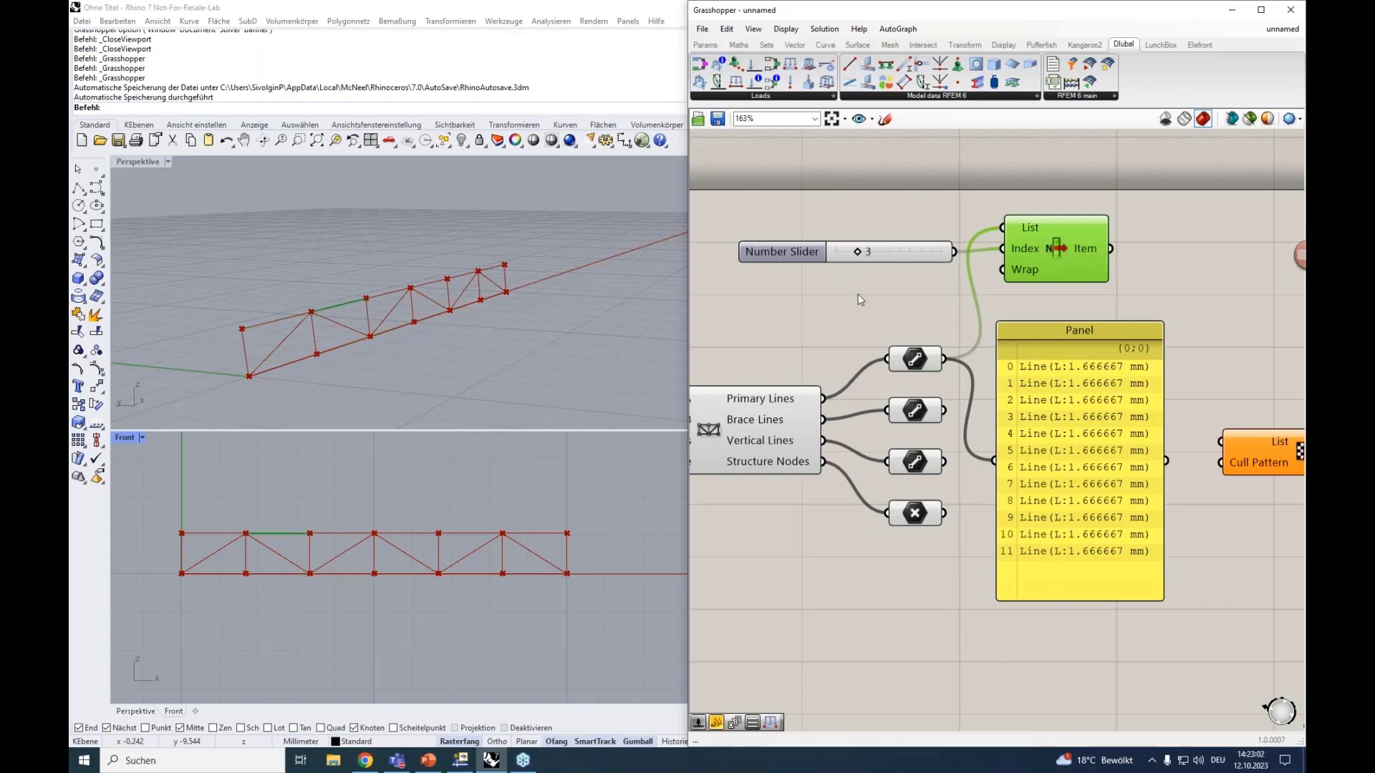
pyautogui.moveTo(853, 332)
pyautogui.mouseDown(button='right')
pyautogui.moveTo(748, 305)
pyautogui.moveTo(834, 319)
pyautogui.mouseUp(button='right')
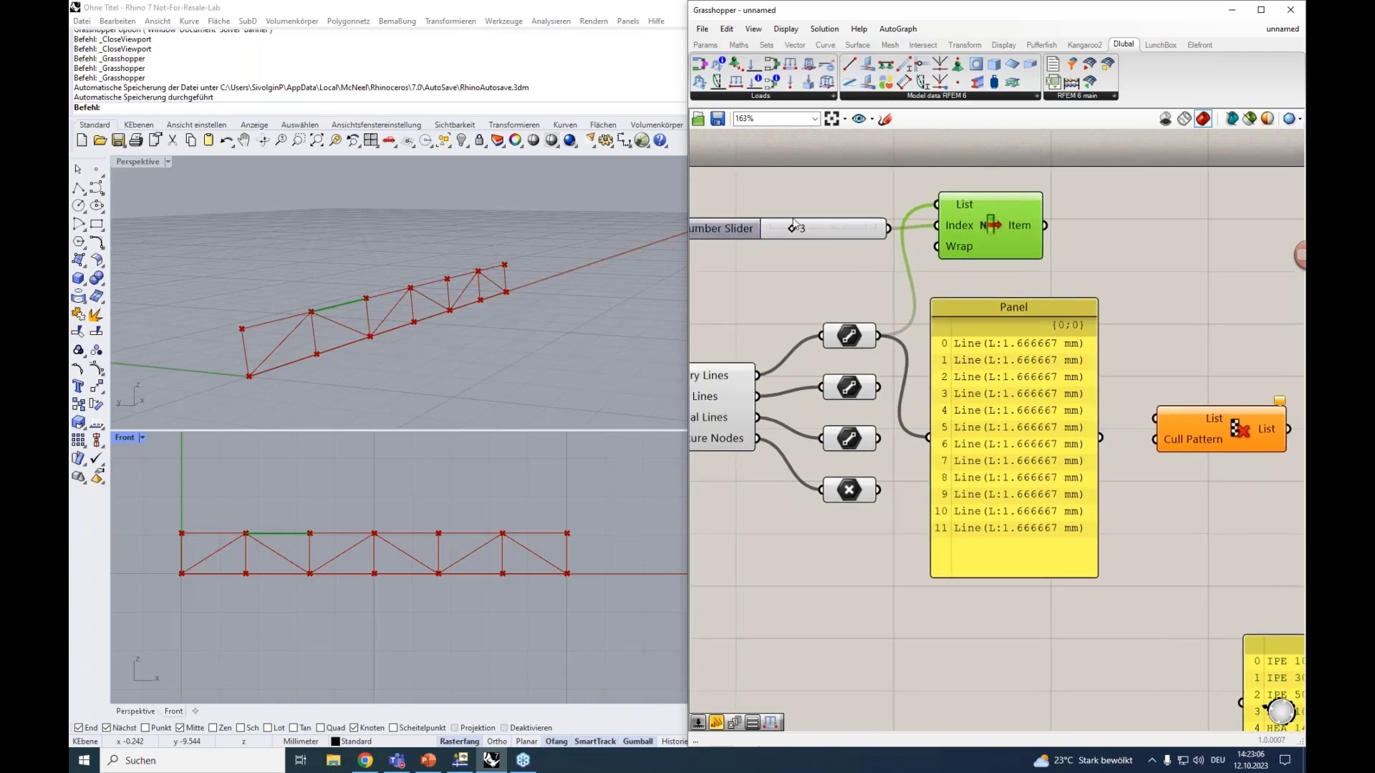
pyautogui.moveTo(792, 229); pyautogui.dragTo(770, 230)
pyautogui.moveTo(771, 230); pyautogui.dragTo(777, 232)
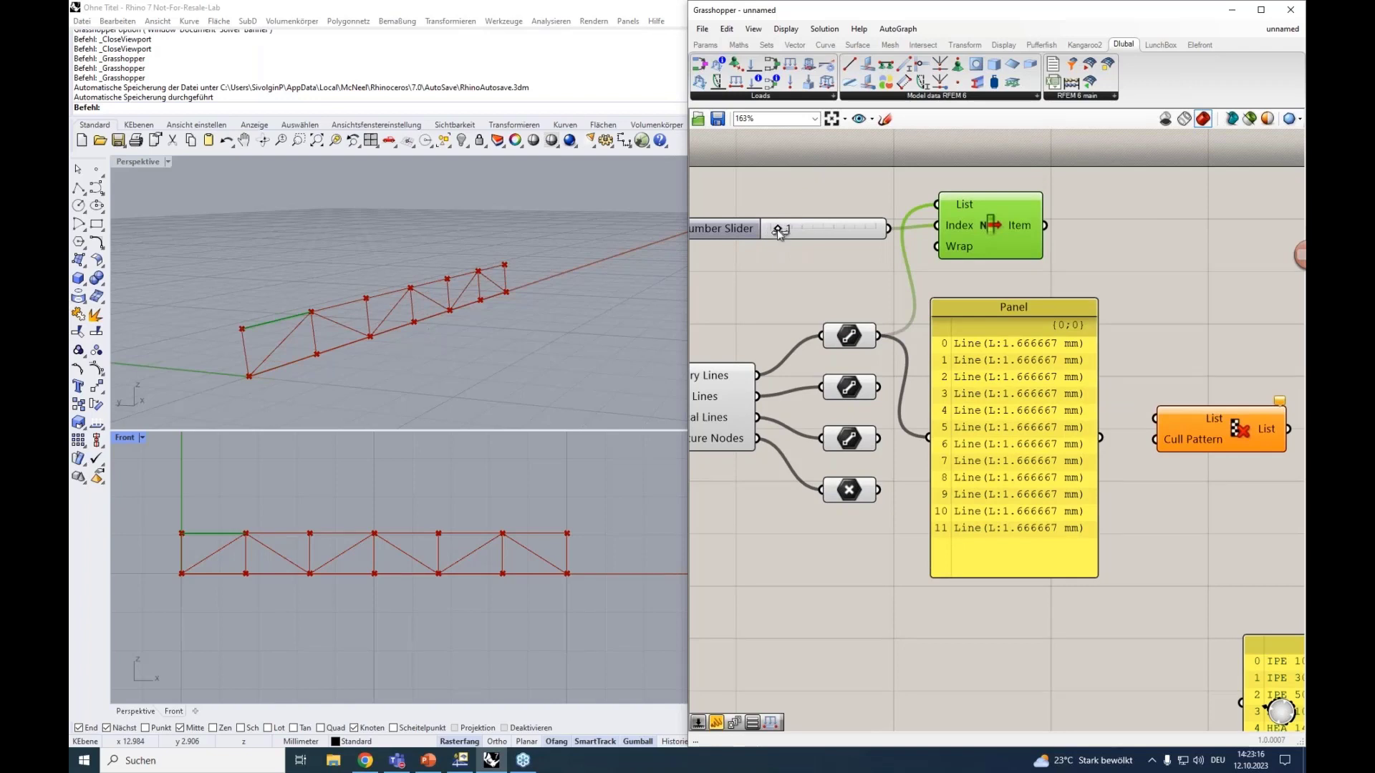
pyautogui.moveTo(779, 232)
pyautogui.mouseDown()
pyautogui.moveTo(844, 235)
pyautogui.moveTo(769, 234)
pyautogui.mouseUp()
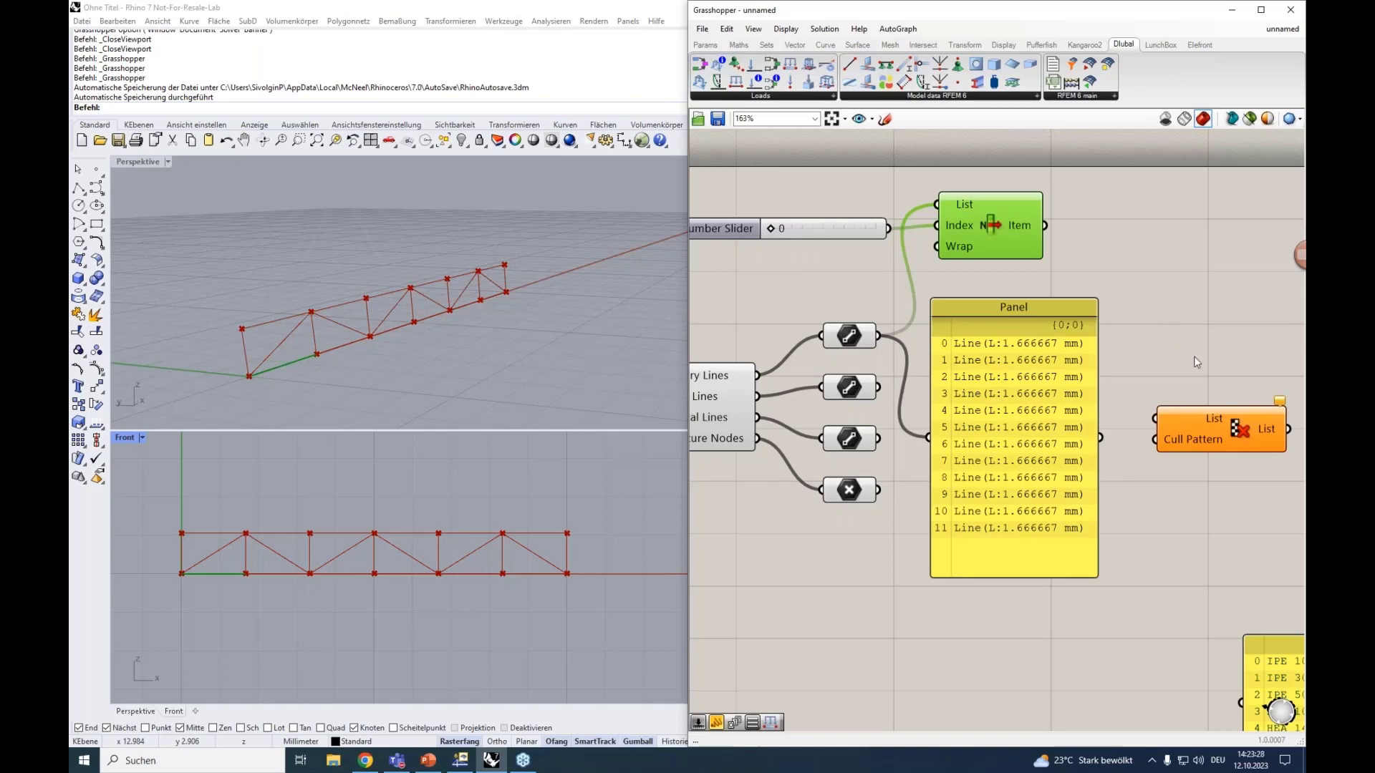
# Check the options of the Cull Pattern component's pattern input and close them without changing anything.
pyautogui.scroll(-3, 1193, 355)
pyautogui.rightClick(1138, 342)
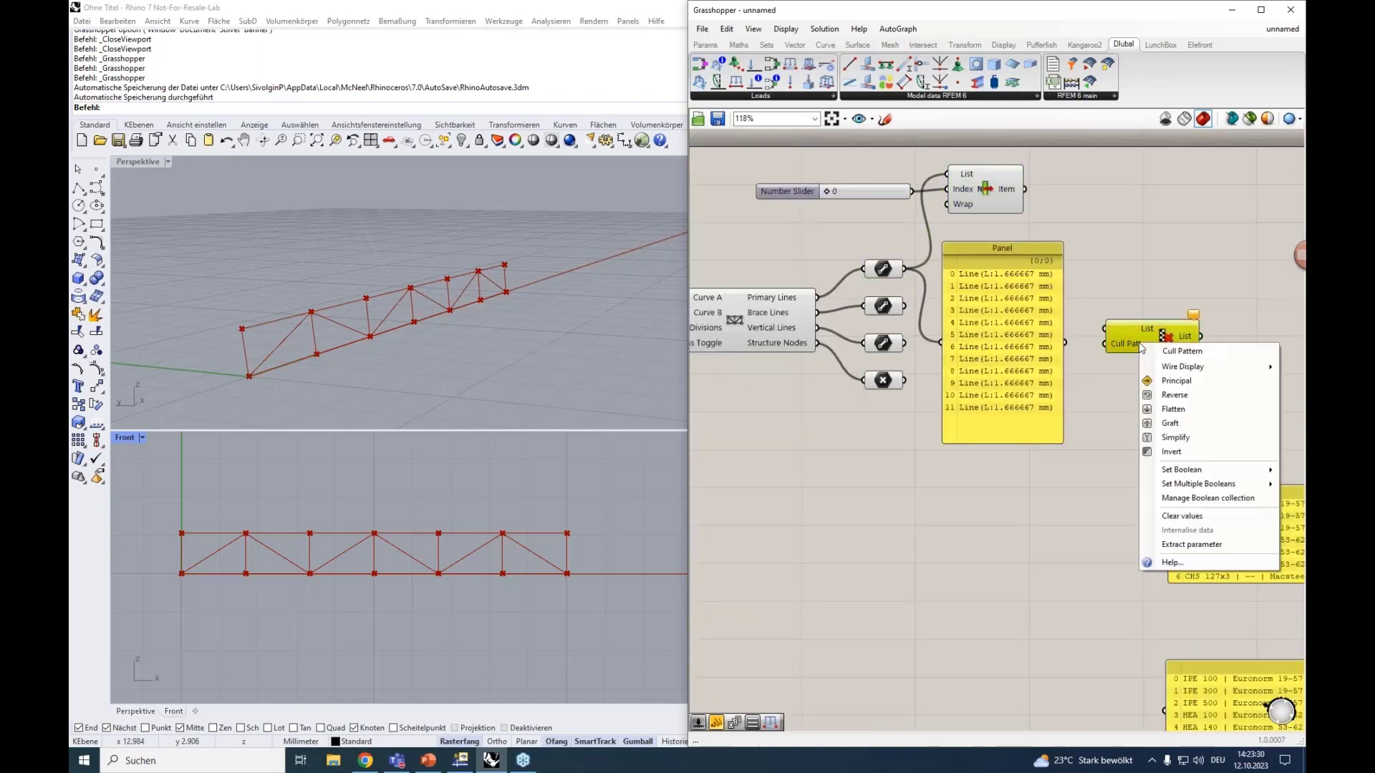
pyautogui.click(1124, 380)
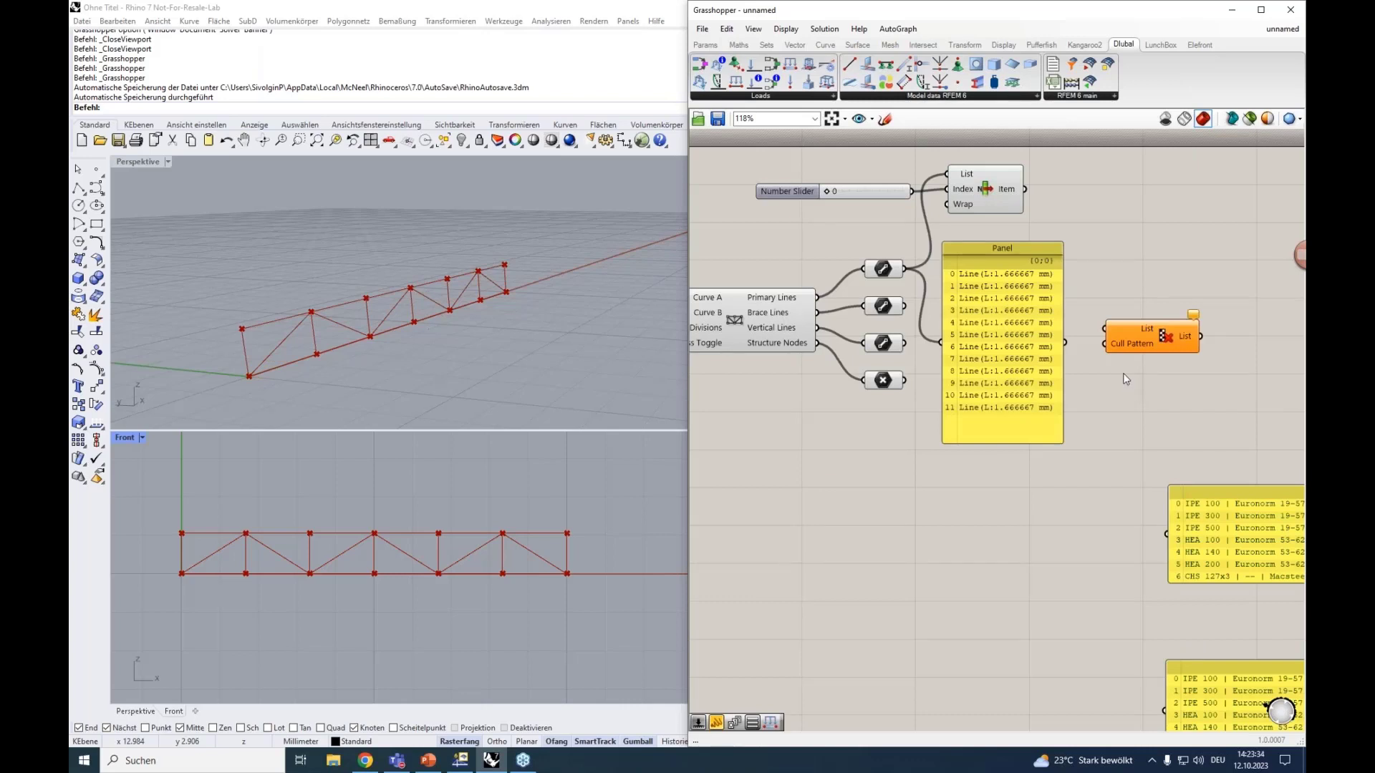
# Reduce the Cull Pattern component's Boolean collection to one False followed by one True, and accept it.
pyautogui.rightClick(1138, 340)
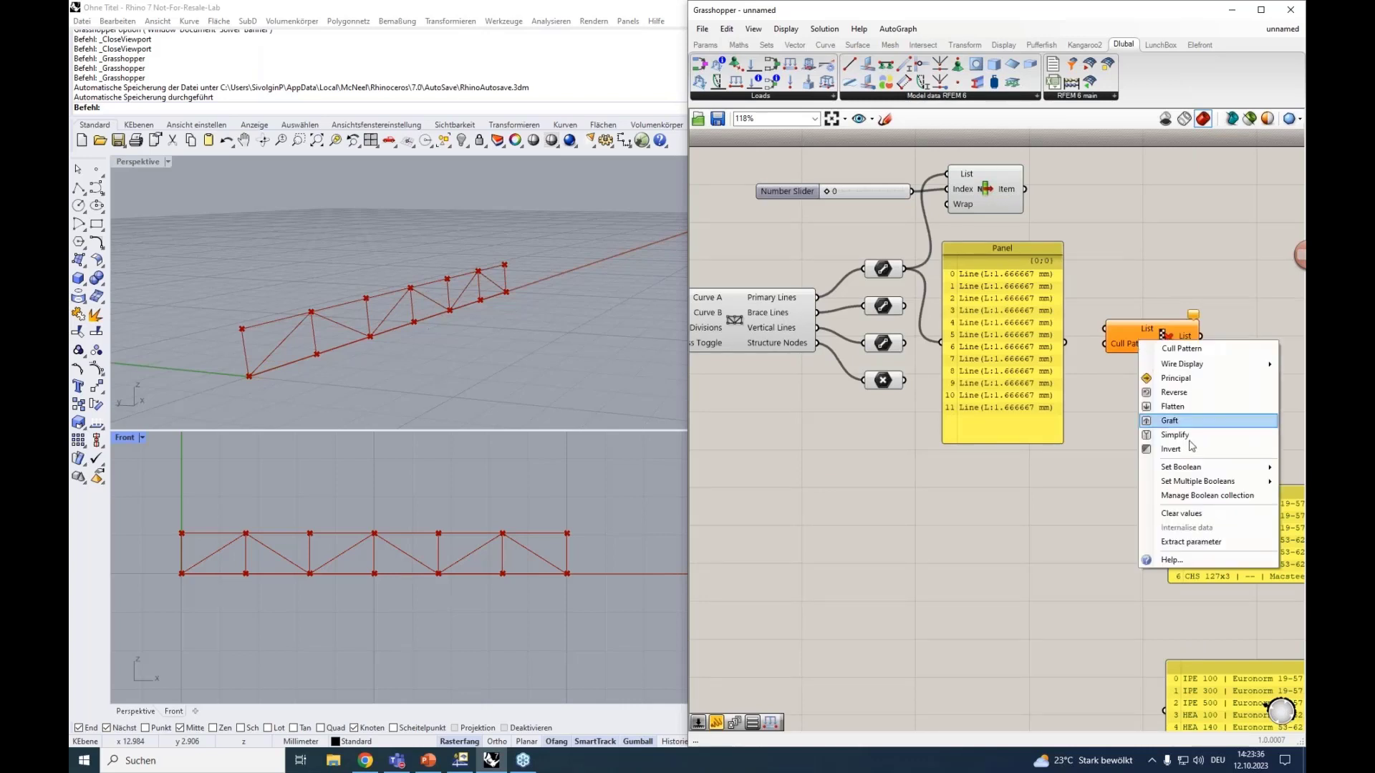
pyautogui.click(1197, 497)
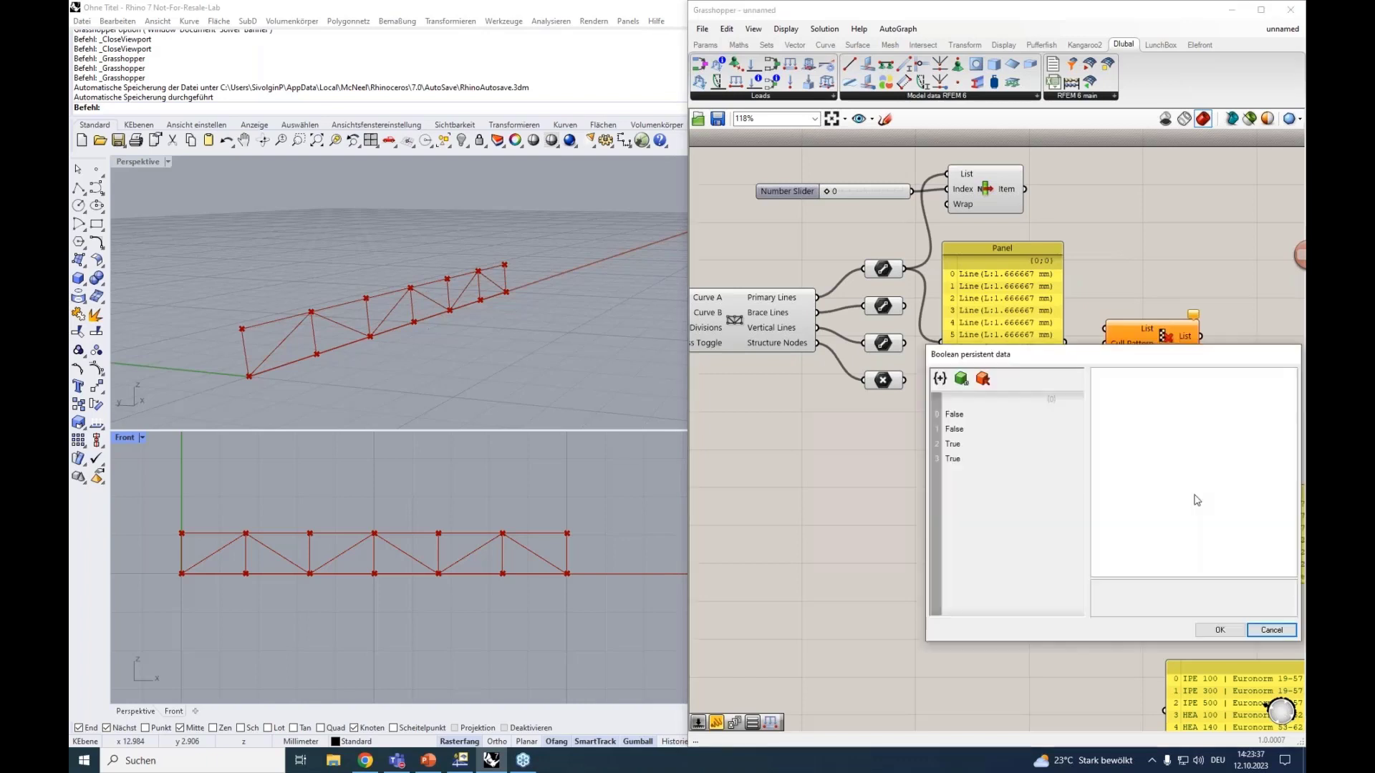
pyautogui.click(960, 429)
pyautogui.click(983, 379)
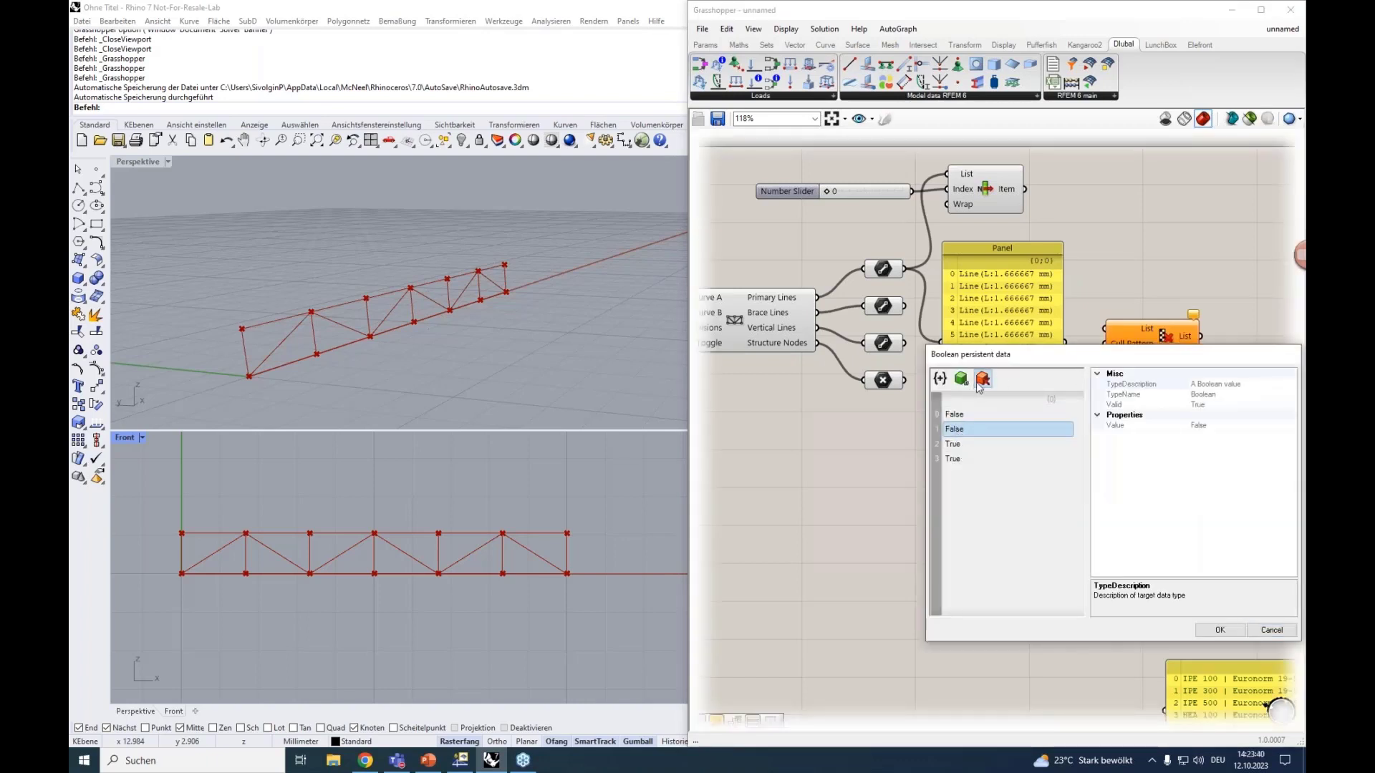
pyautogui.click(983, 379)
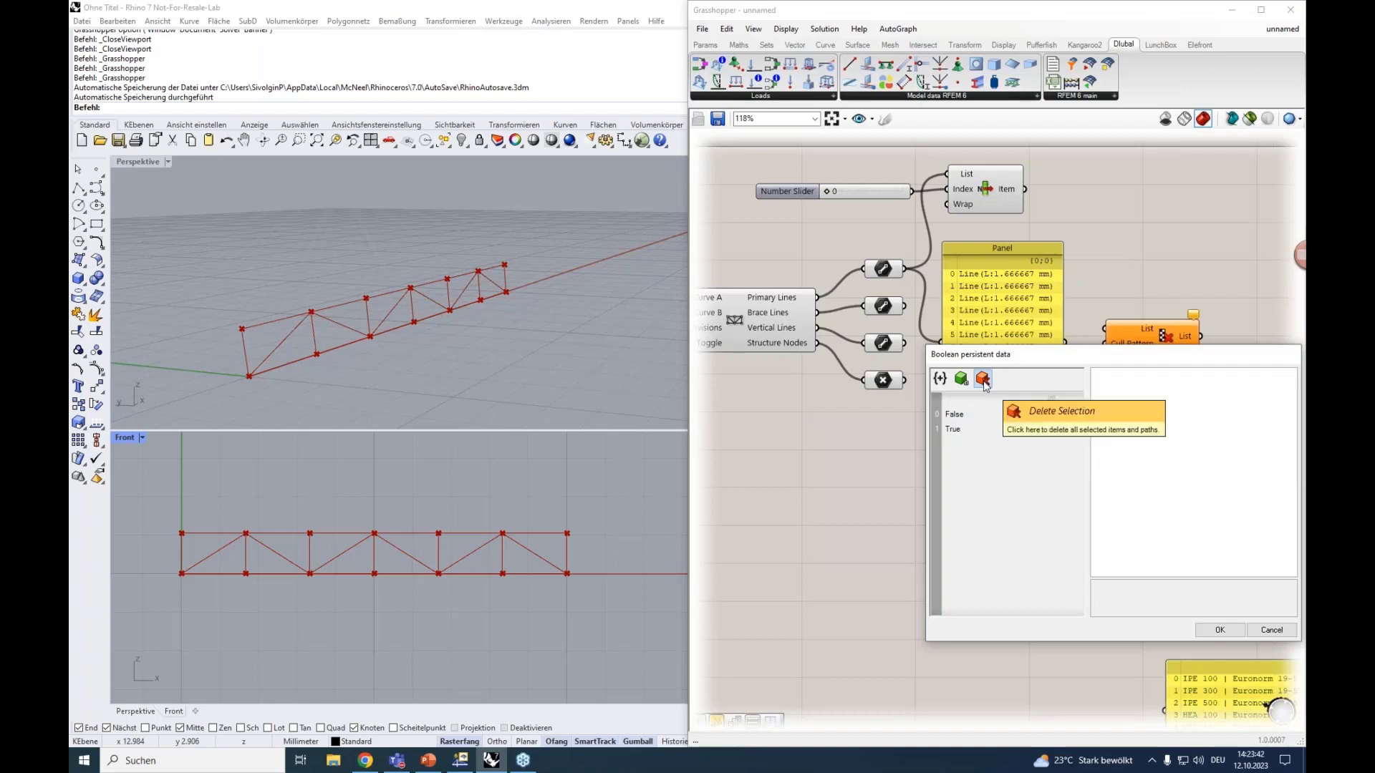
pyautogui.click(962, 418)
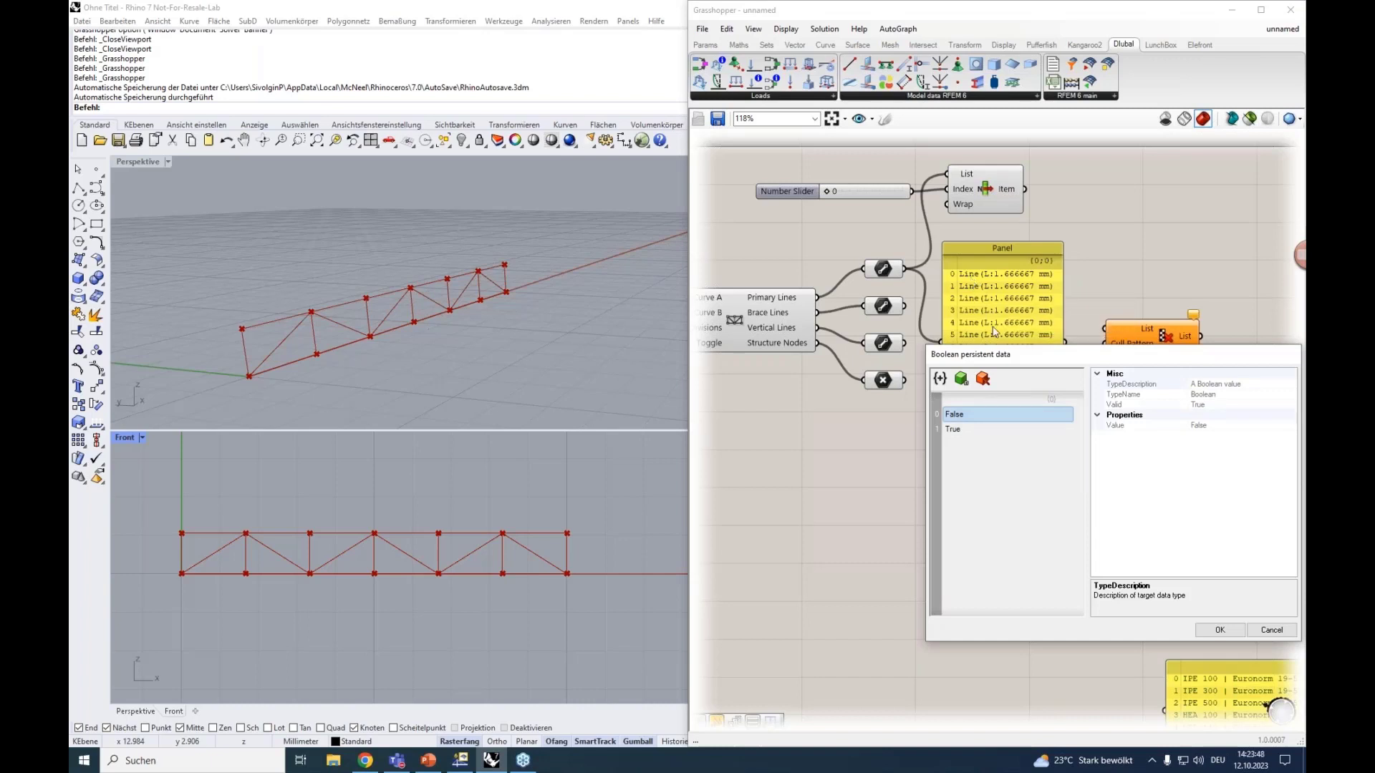
pyautogui.click(952, 430)
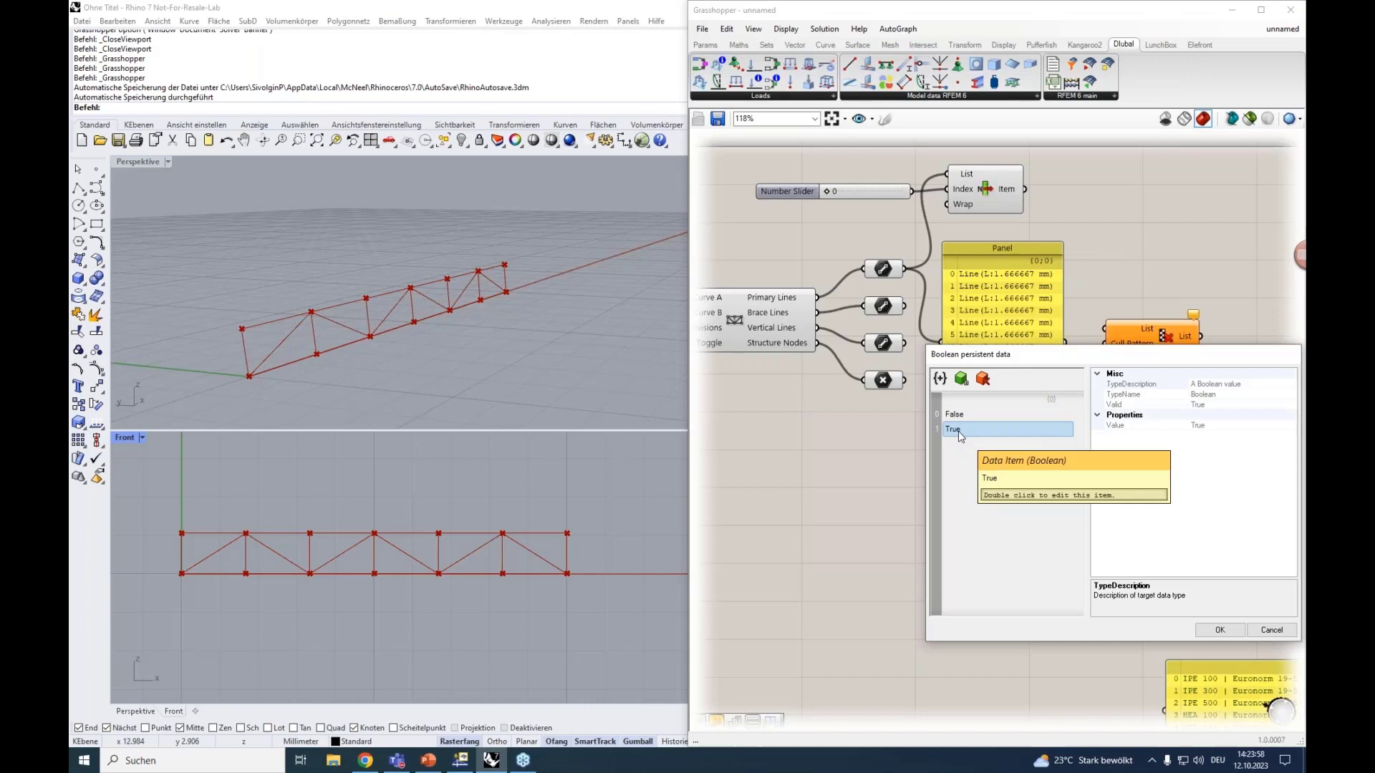
pyautogui.click(958, 416)
pyautogui.click(959, 428)
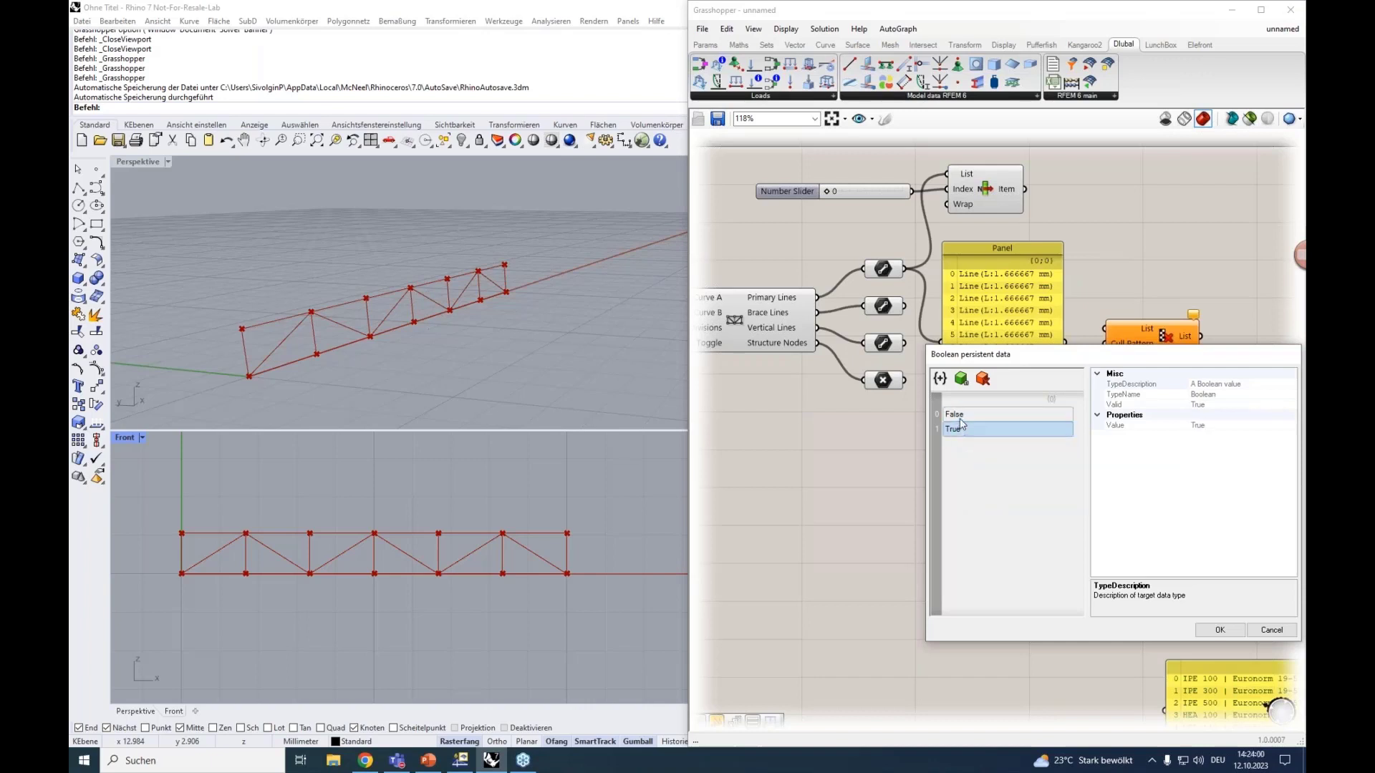
pyautogui.click(962, 415)
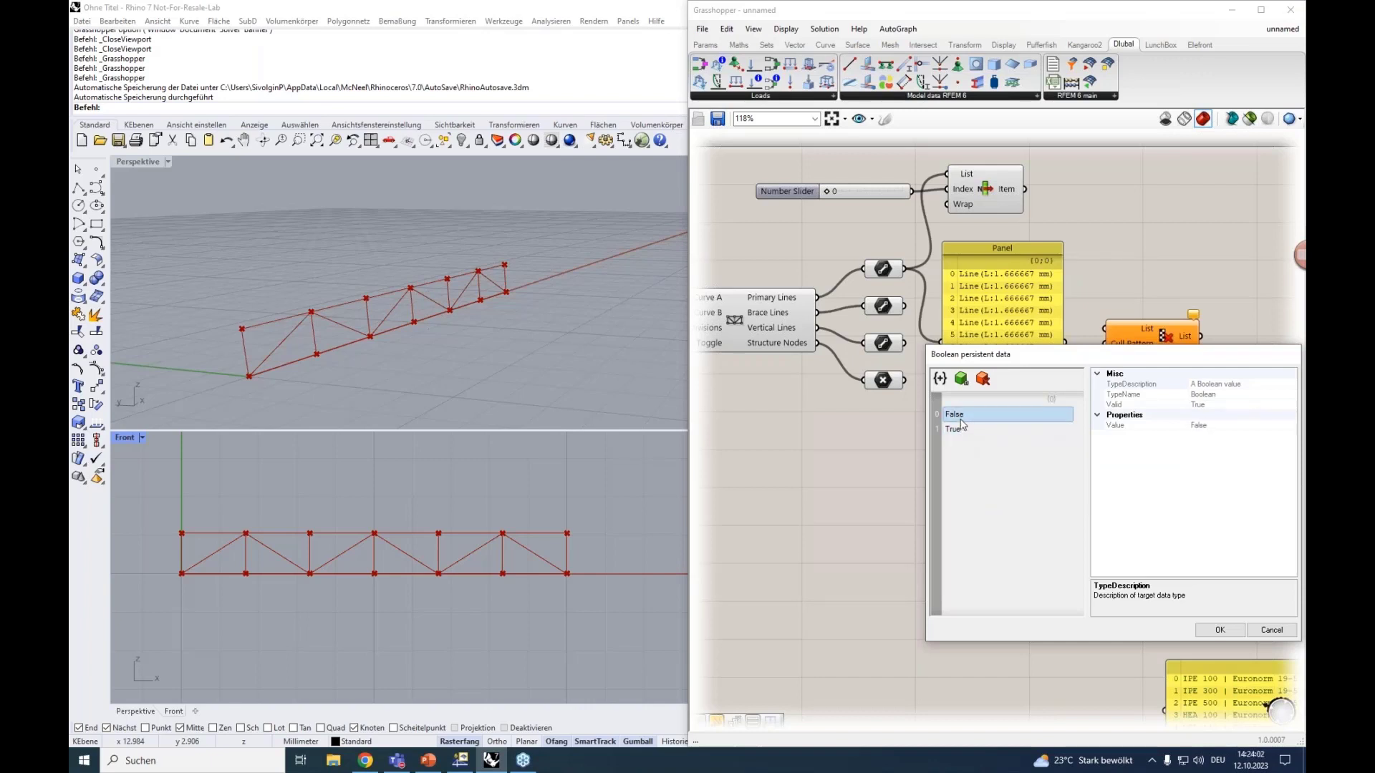
pyautogui.click(962, 429)
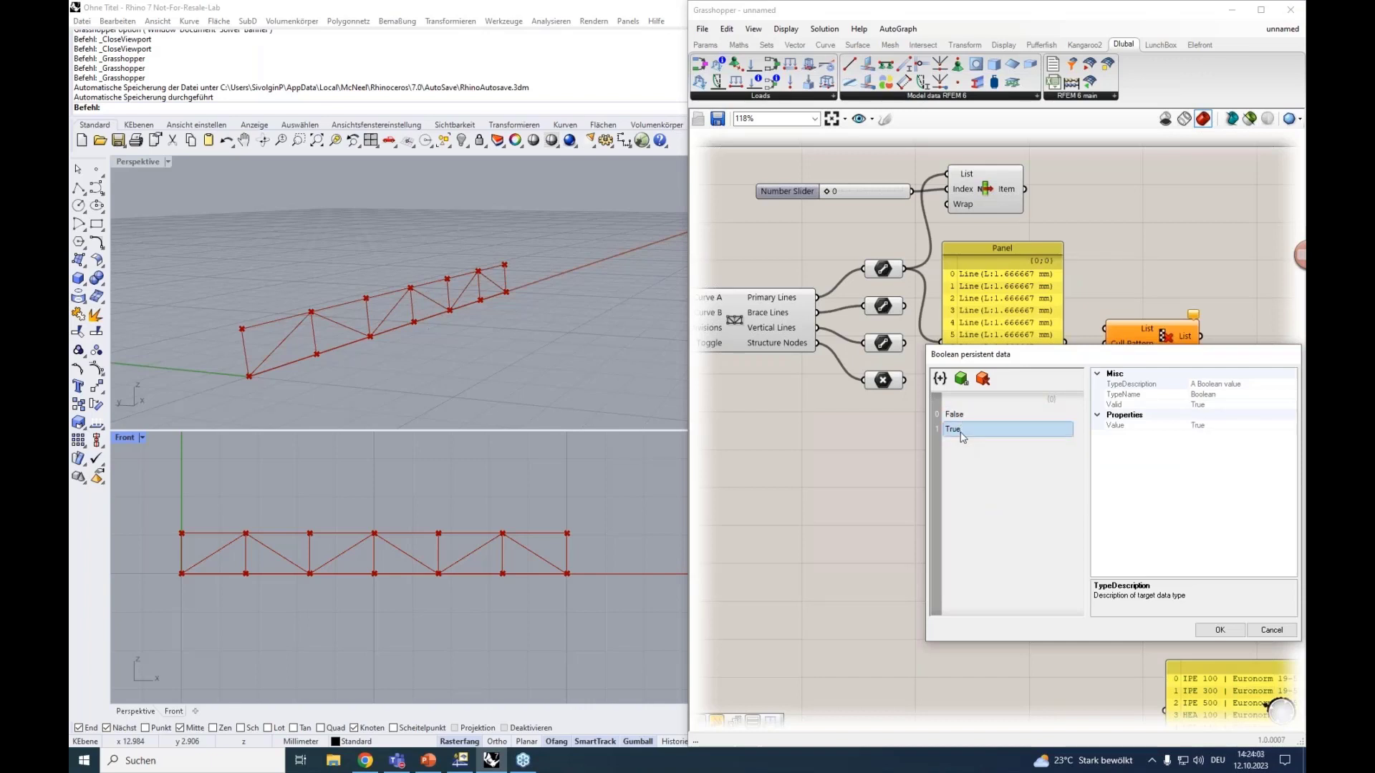
pyautogui.click(1220, 630)
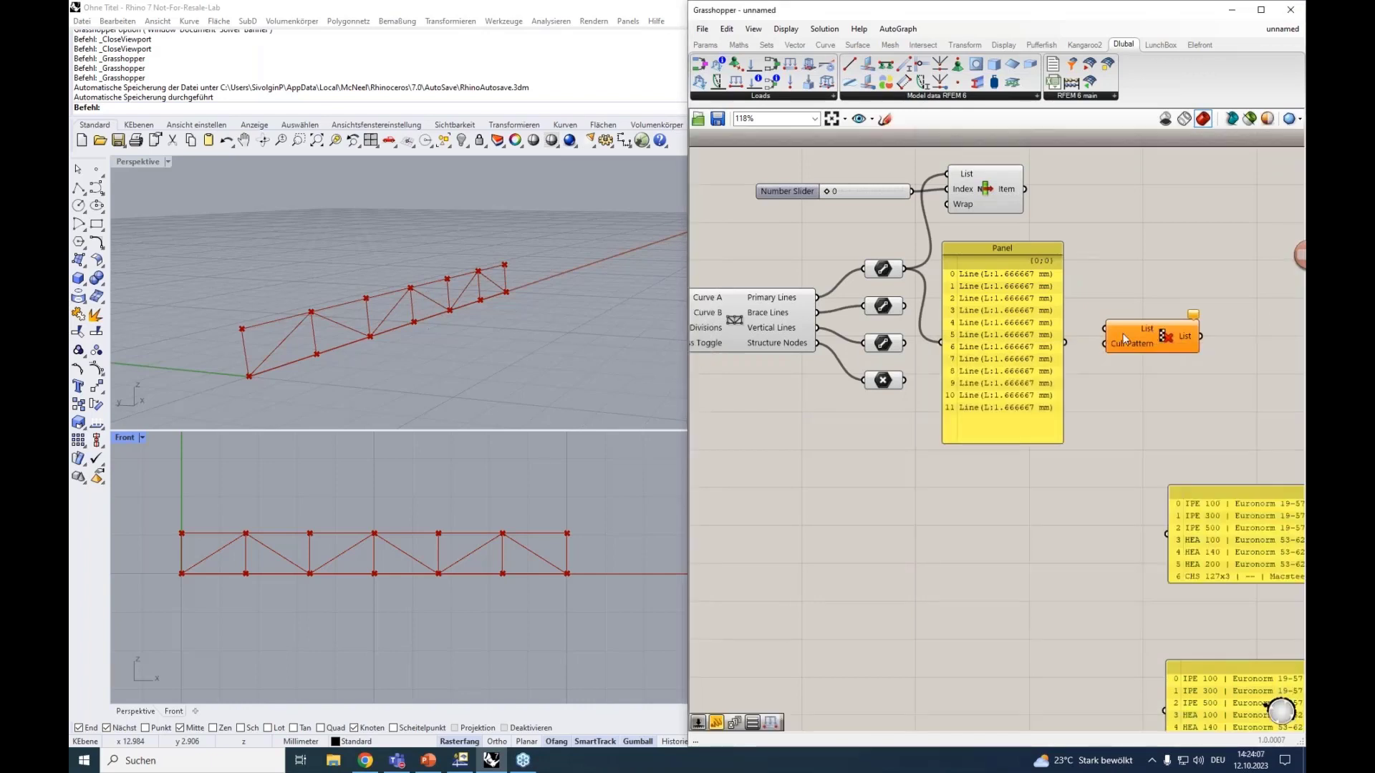
# Delete the primary lines panel, feed the primary lines container into the Cull Pattern's List input, and move the component beside that container.
pyautogui.click(1019, 250)
pyautogui.press('Delete')
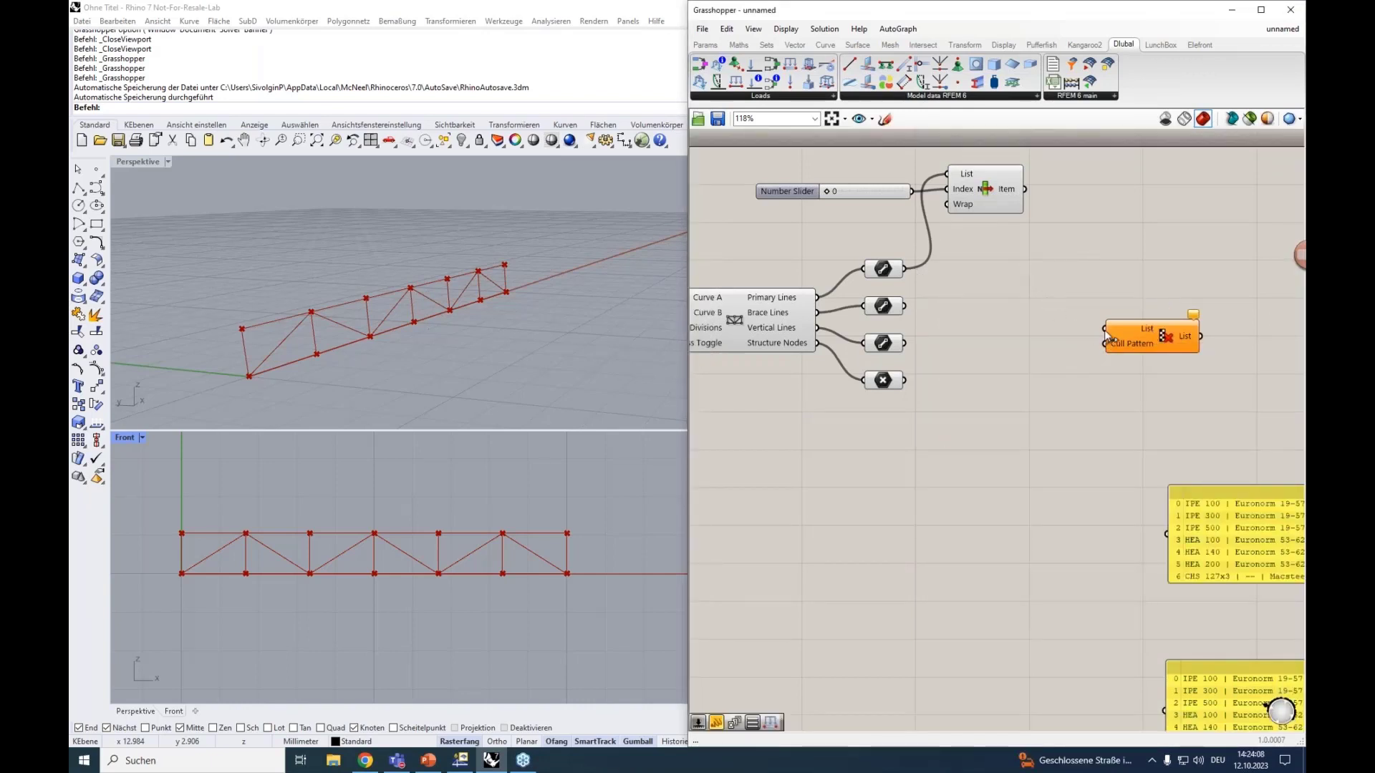
pyautogui.moveTo(1105, 329); pyautogui.dragTo(905, 268)
pyautogui.moveTo(1129, 338); pyautogui.dragTo(1000, 262)
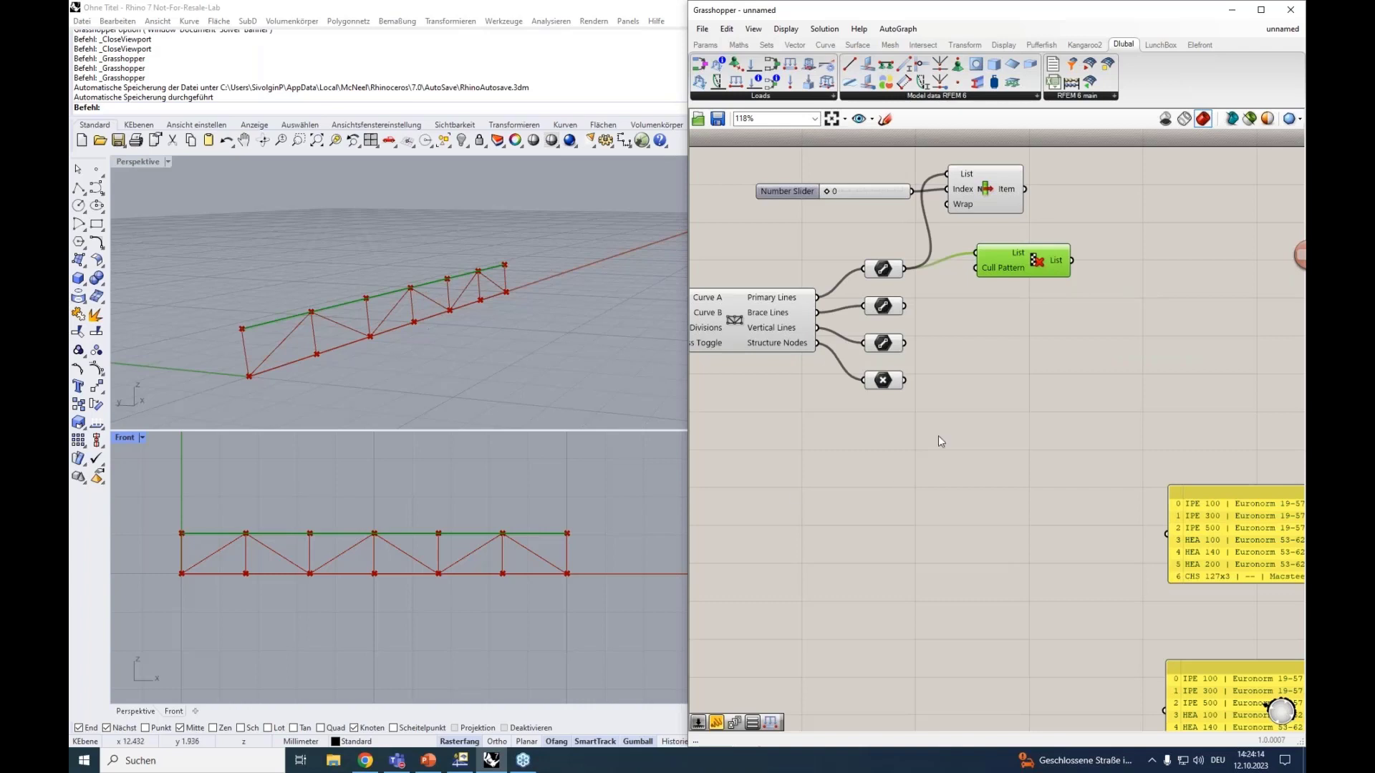
# Duplicate the Cull Pattern component just below the original and invert the copy's Cull Pattern input.
pyautogui.keyDown('alt'); pyautogui.moveTo(1008, 265); pyautogui.dragTo(1011, 323); pyautogui.keyUp('alt')
pyautogui.rightClick(1009, 322)
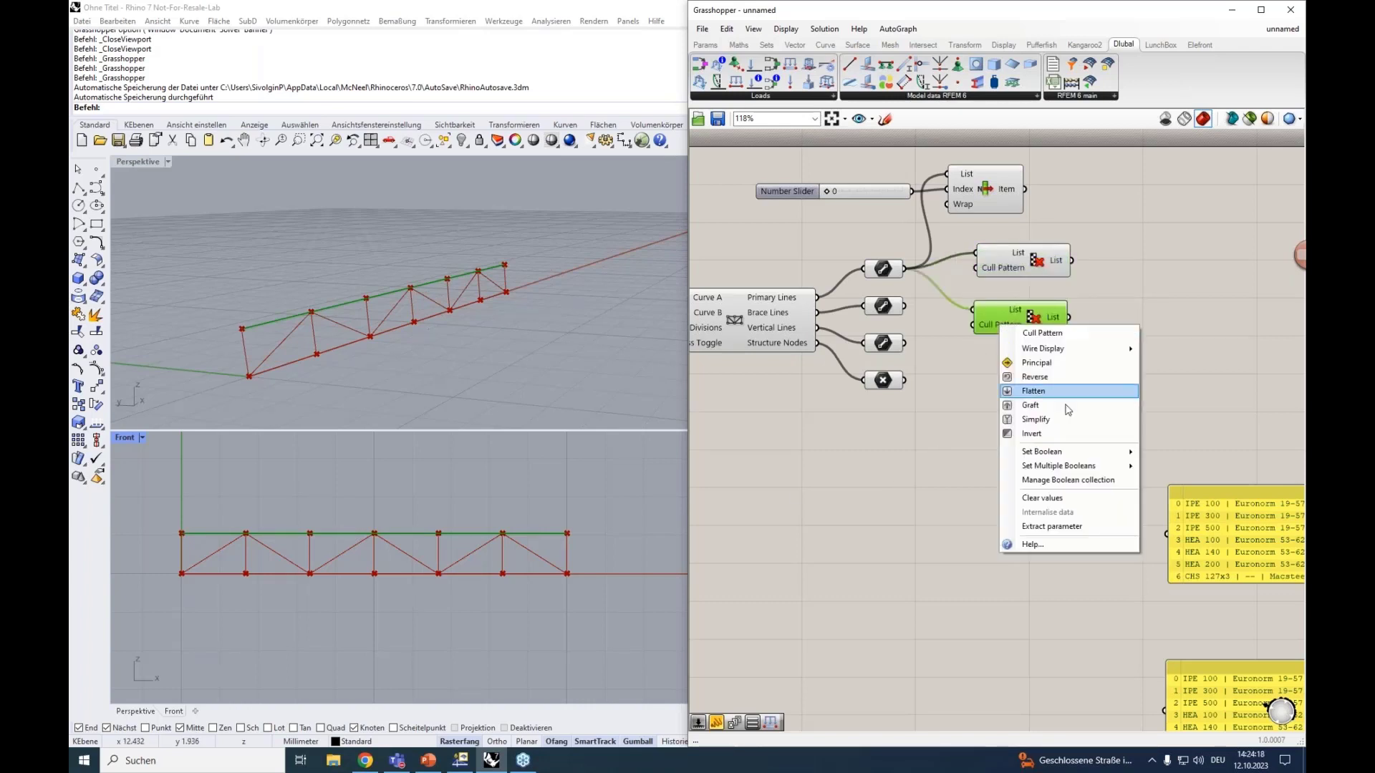
pyautogui.click(1040, 436)
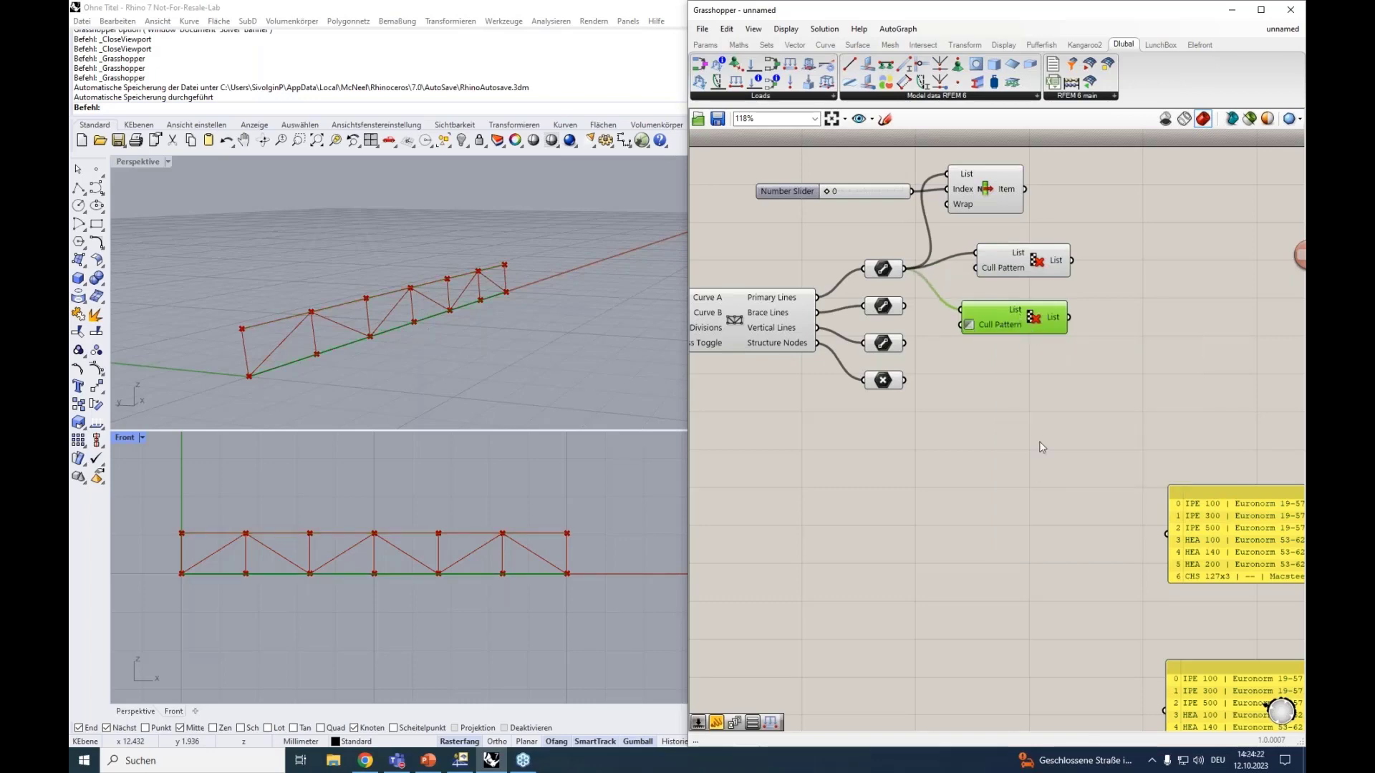
# Duplicate the Member component and place the copy directly below the original.
pyautogui.scroll(-2, 1036, 459)
pyautogui.moveTo(1003, 444); pyautogui.dragTo(715, 331, button='right')
pyautogui.scroll(-1, 780, 316)
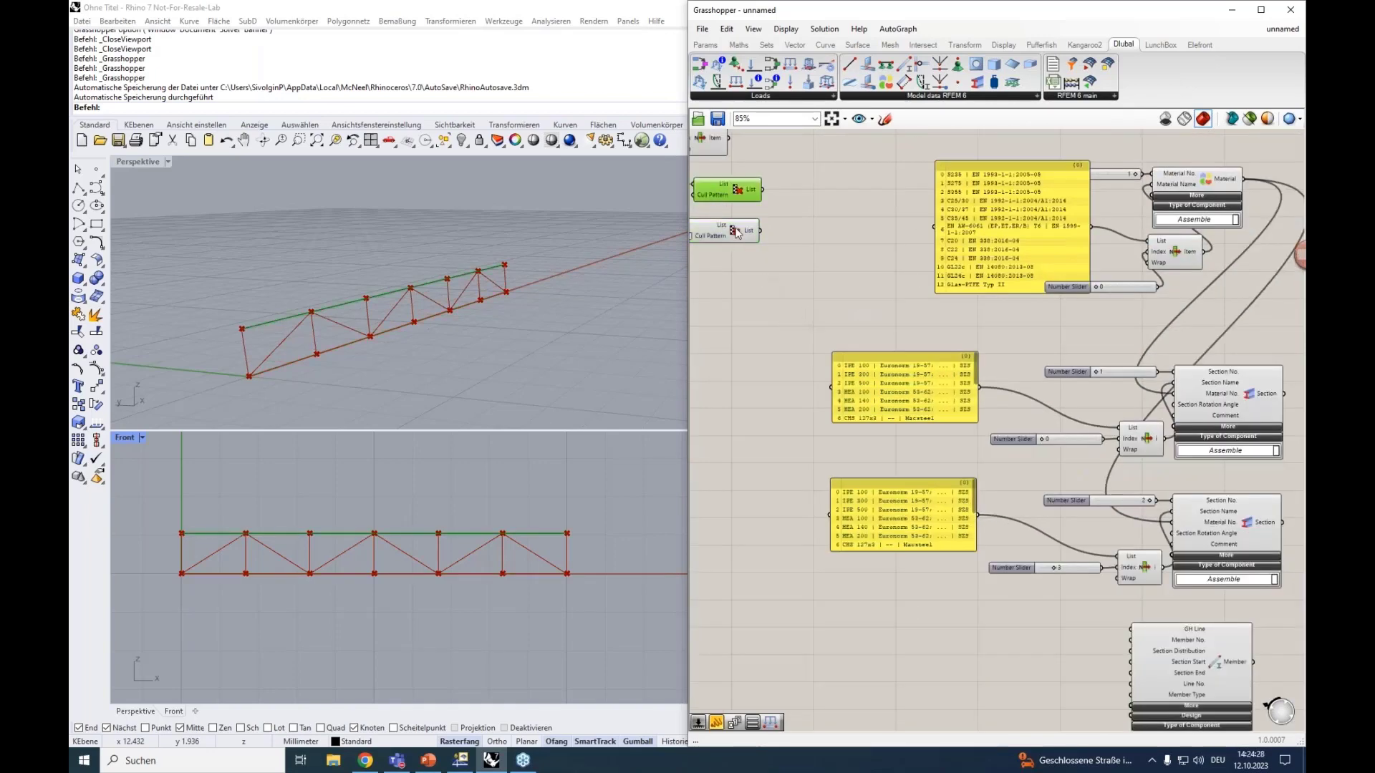
pyautogui.moveTo(904, 338); pyautogui.dragTo(860, 257, button='right')
pyautogui.scroll(-1, 1036, 534)
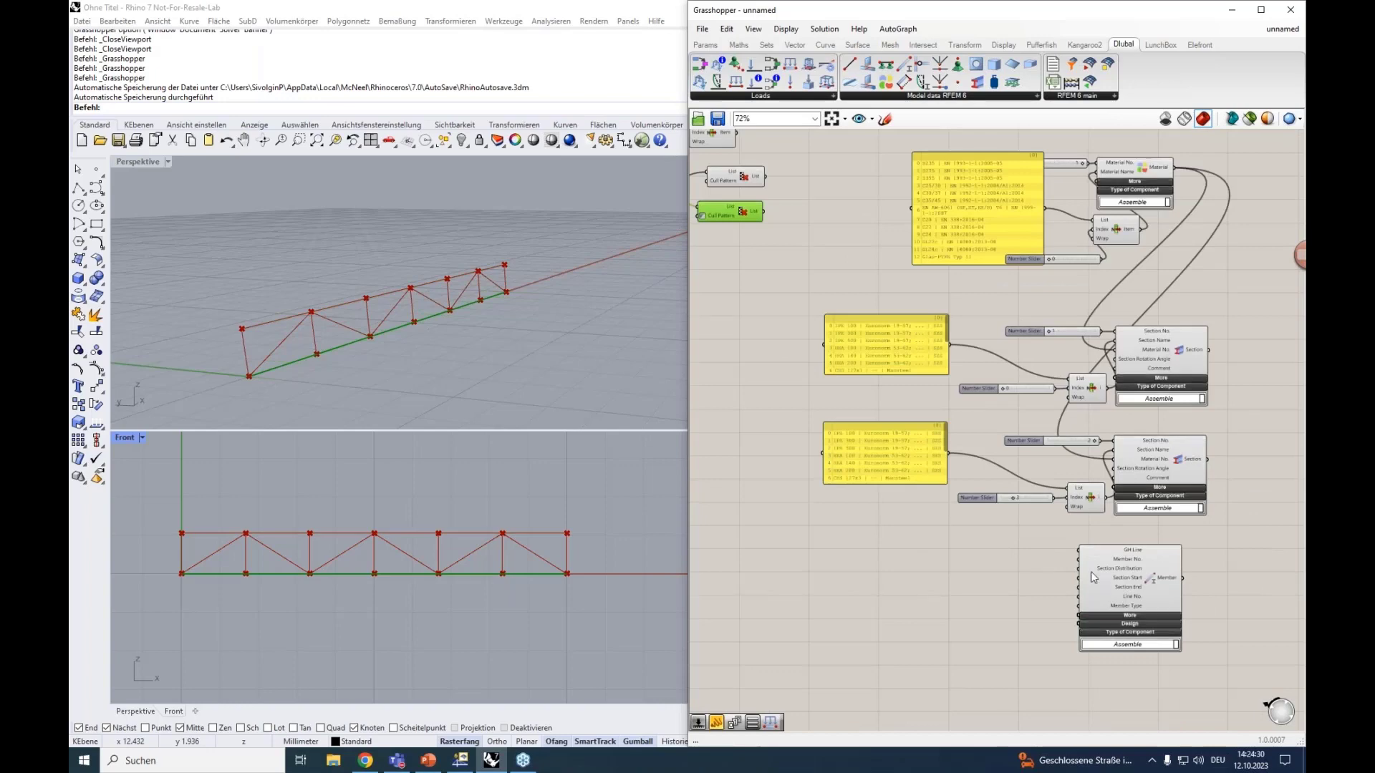
pyautogui.click(1120, 581)
pyautogui.press('alt')
pyautogui.moveTo(1187, 647); pyautogui.dragTo(1218, 494, button='right')
pyautogui.scroll(4, 1218, 494)
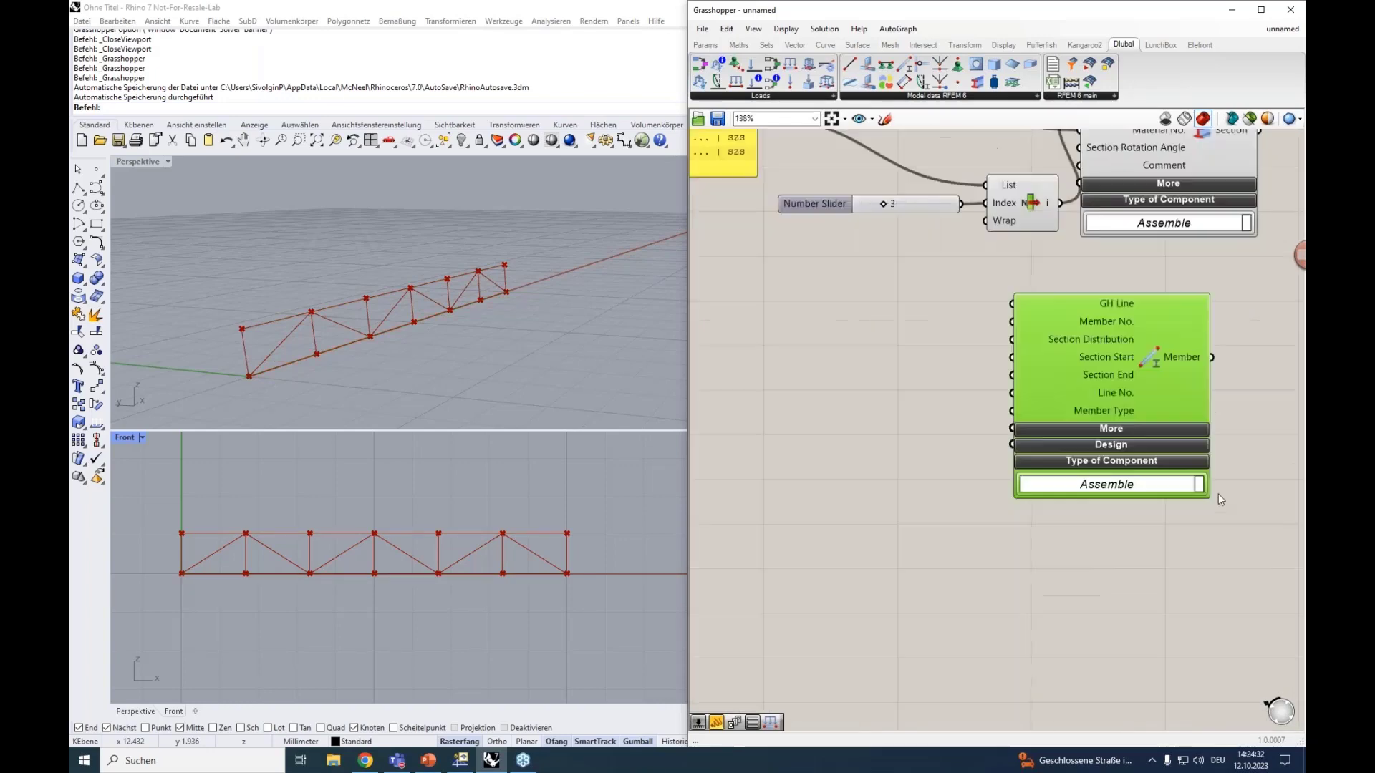
pyautogui.moveTo(1166, 419); pyautogui.dragTo(1105, 429, button='right')
pyautogui.keyDown('alt'); pyautogui.moveTo(1105, 427); pyautogui.dragTo(1106, 684); pyautogui.keyUp('alt')
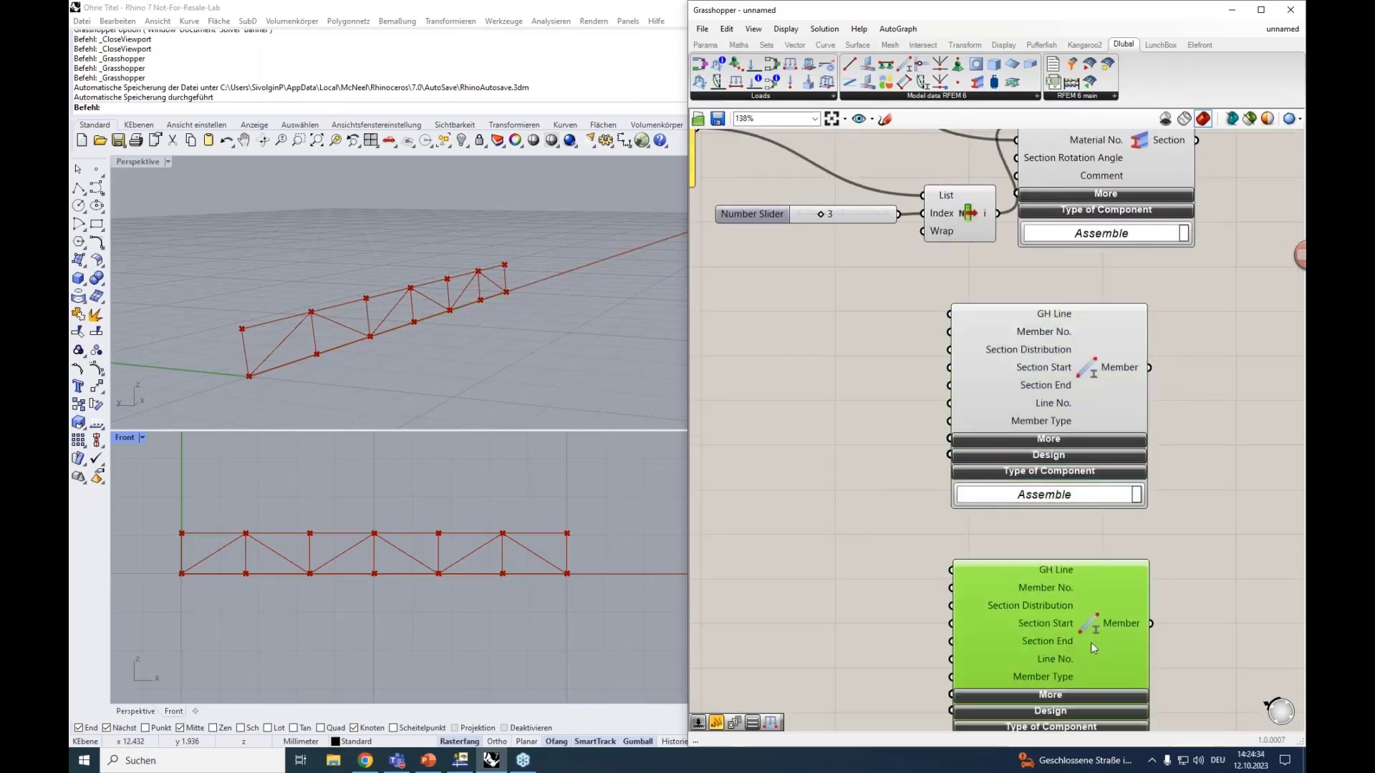
# Connect the first Cull Pattern's output to the upper Member's GH Line input and the inverted one's output to the lower Member's.
pyautogui.scroll(-4, 984, 555)
pyautogui.moveTo(828, 414); pyautogui.dragTo(942, 498, button='right')
pyautogui.moveTo(764, 141); pyautogui.dragTo(1079, 515)
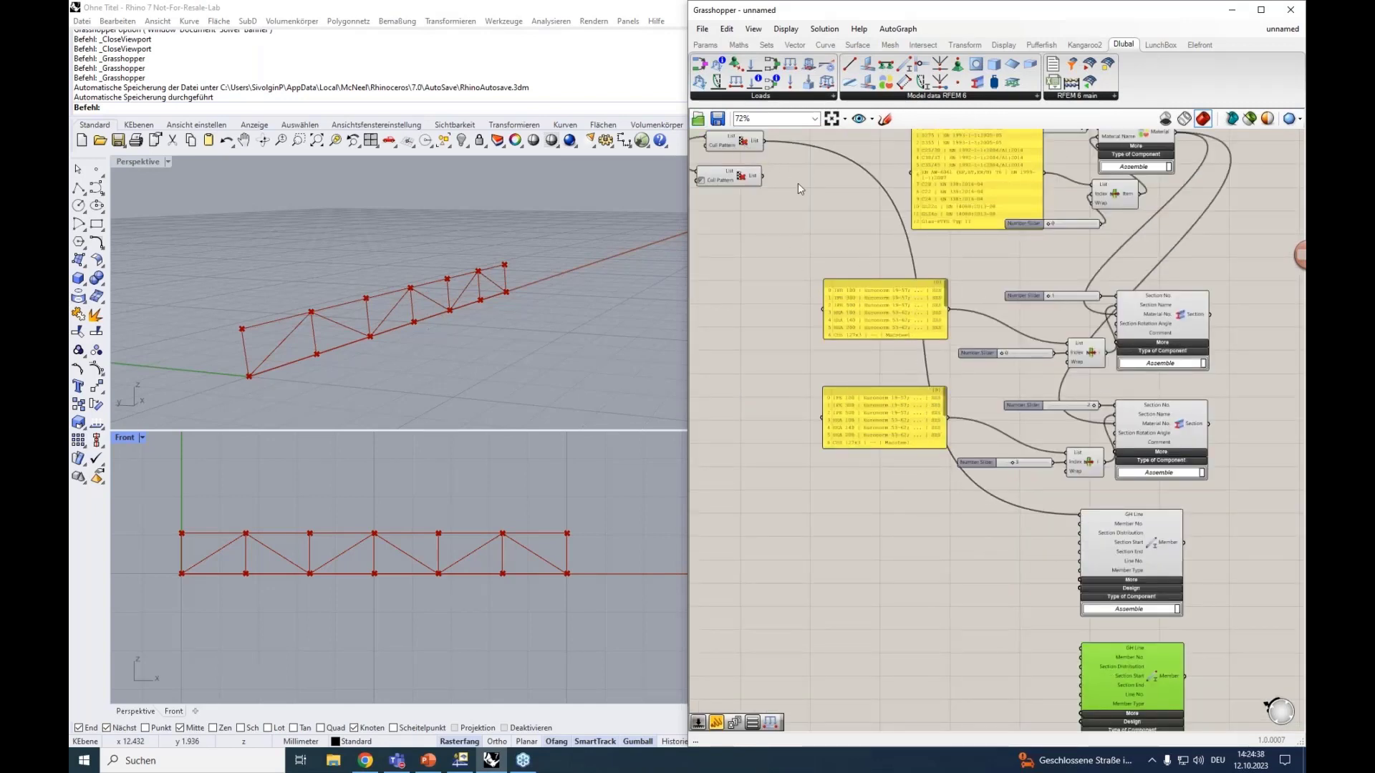
pyautogui.moveTo(764, 177); pyautogui.dragTo(1076, 647)
# Place a Member Load component beside the upper Member to examine its Members No. input, and delete it again.
pyautogui.moveTo(1031, 597); pyautogui.dragTo(995, 507, button='right')
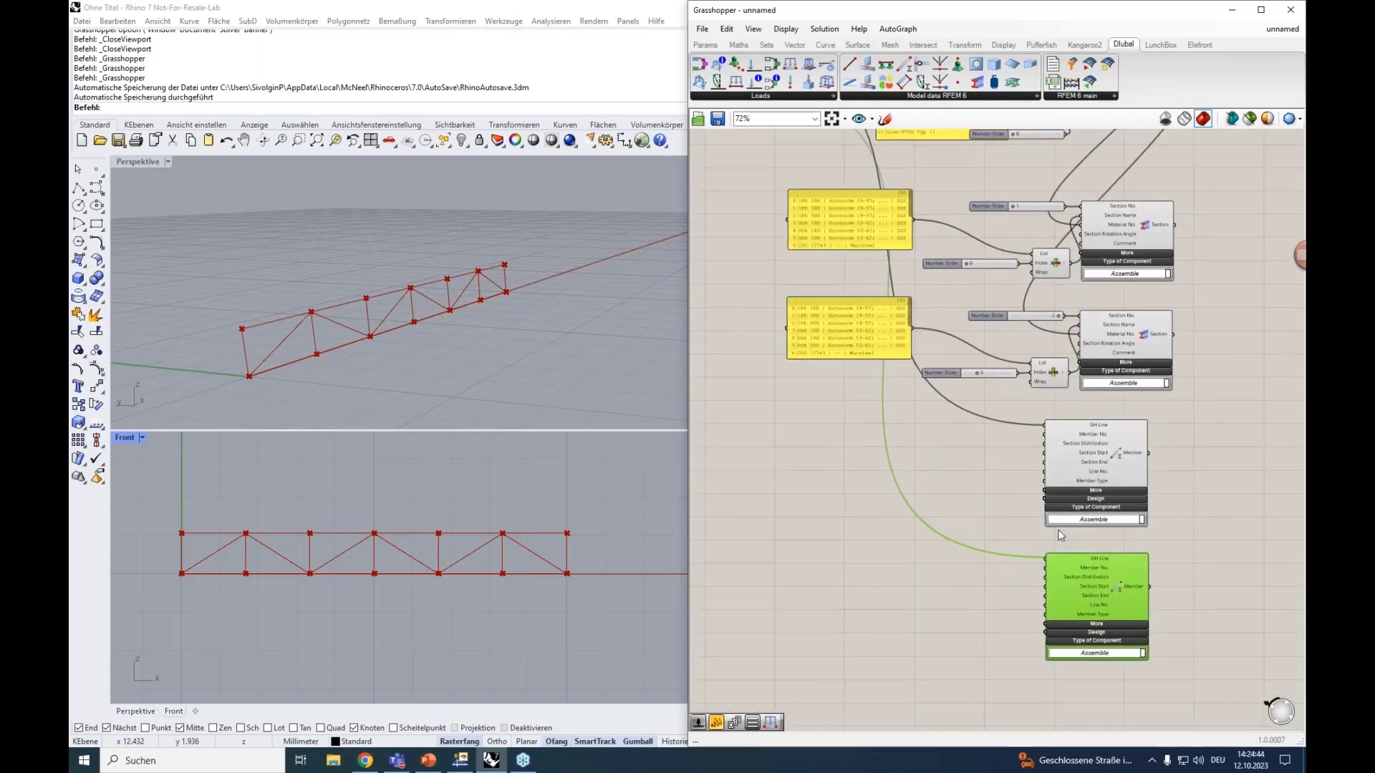
pyautogui.scroll(4, 1146, 529)
pyautogui.moveTo(1053, 358)
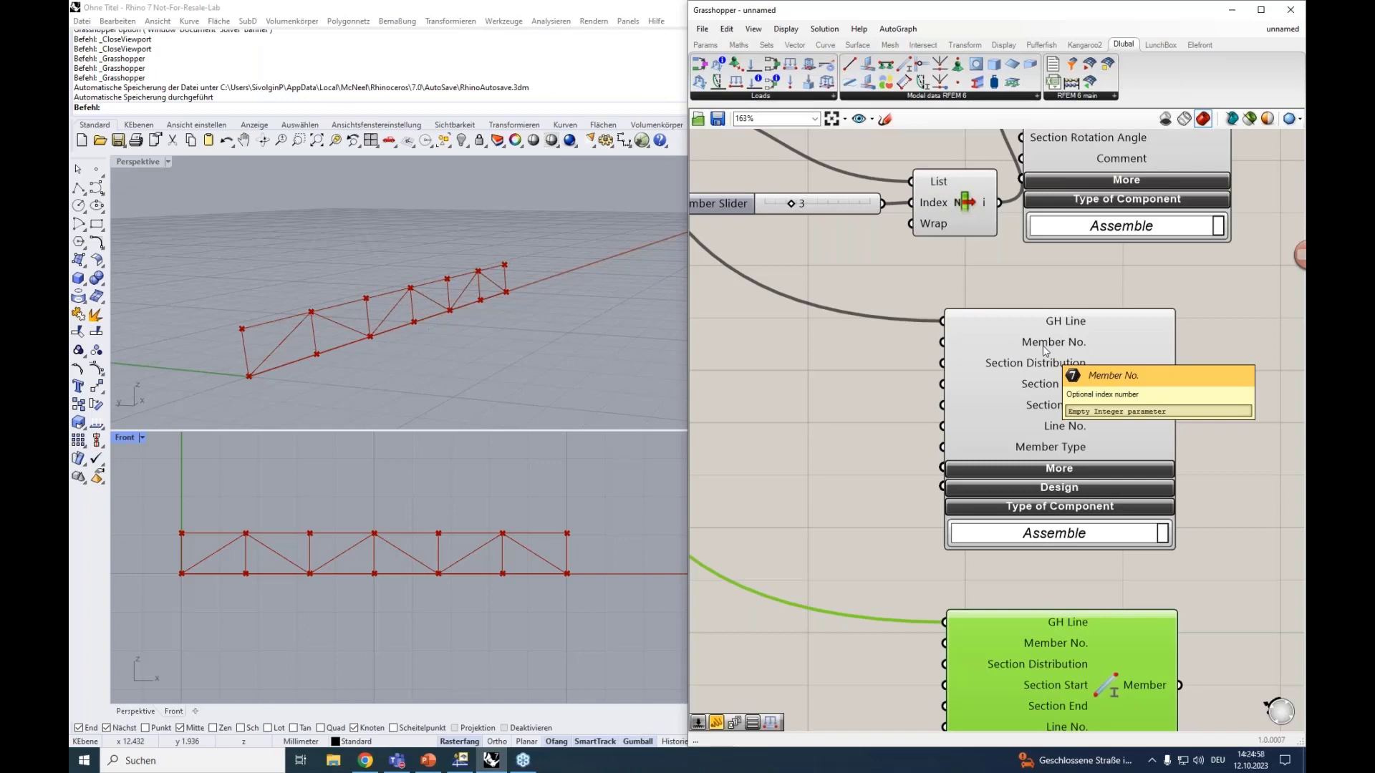
pyautogui.scroll(-2, 1043, 345)
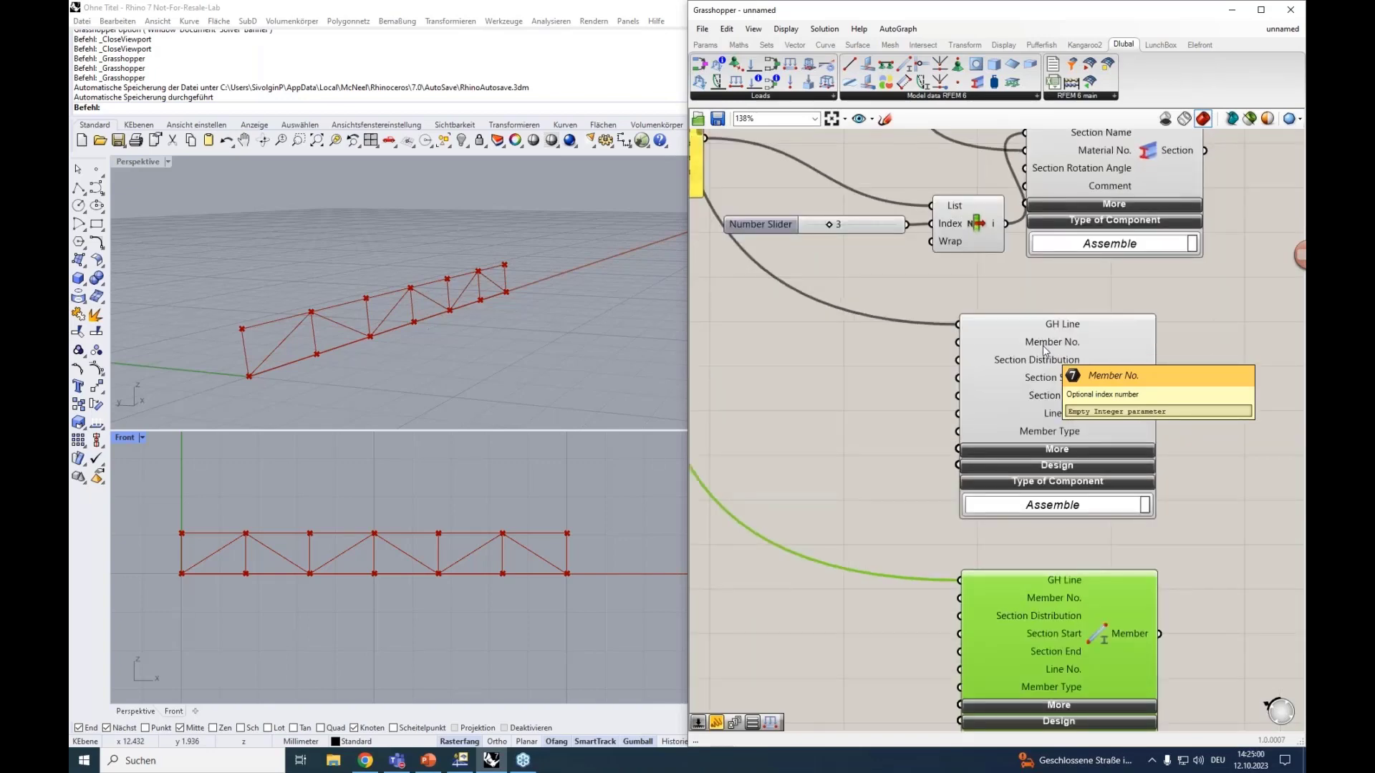
pyautogui.moveTo(900, 395); pyautogui.dragTo(794, 375, button='right')
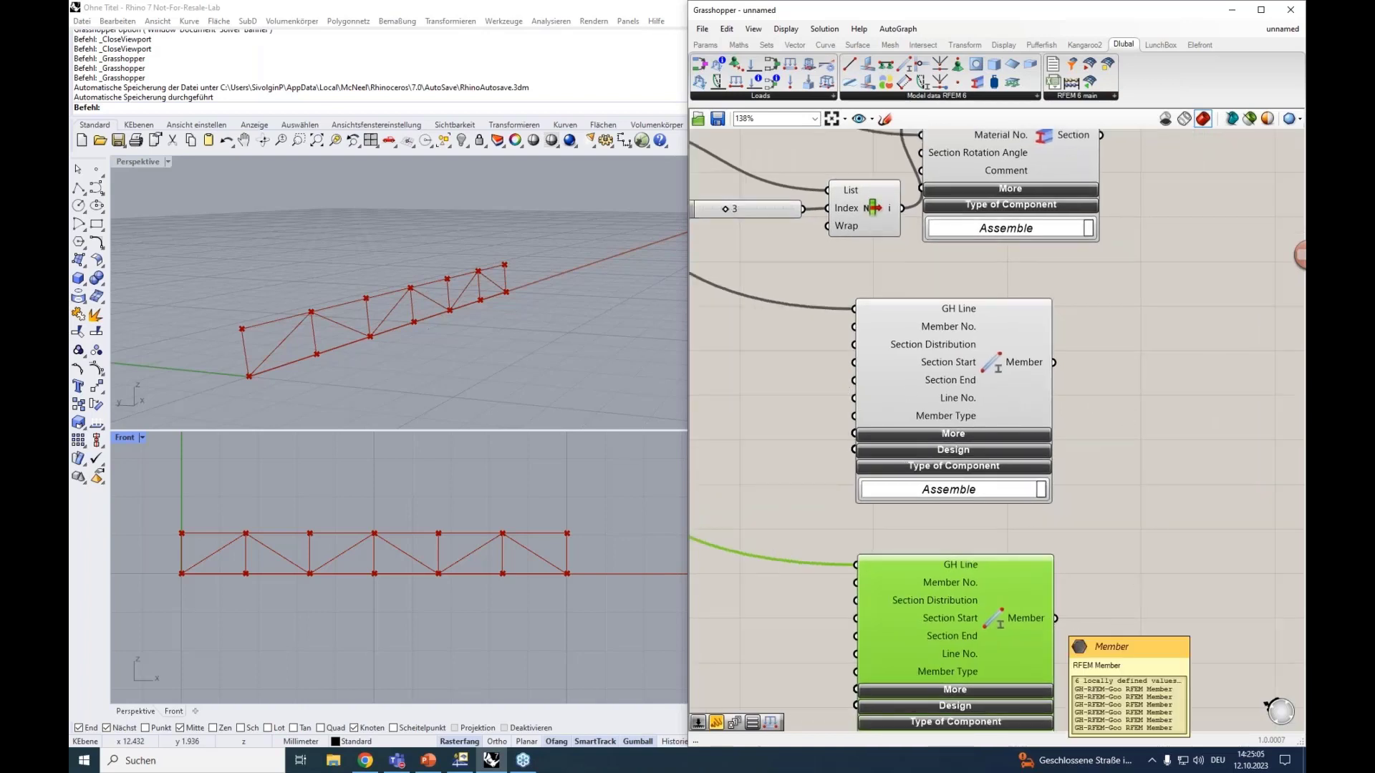
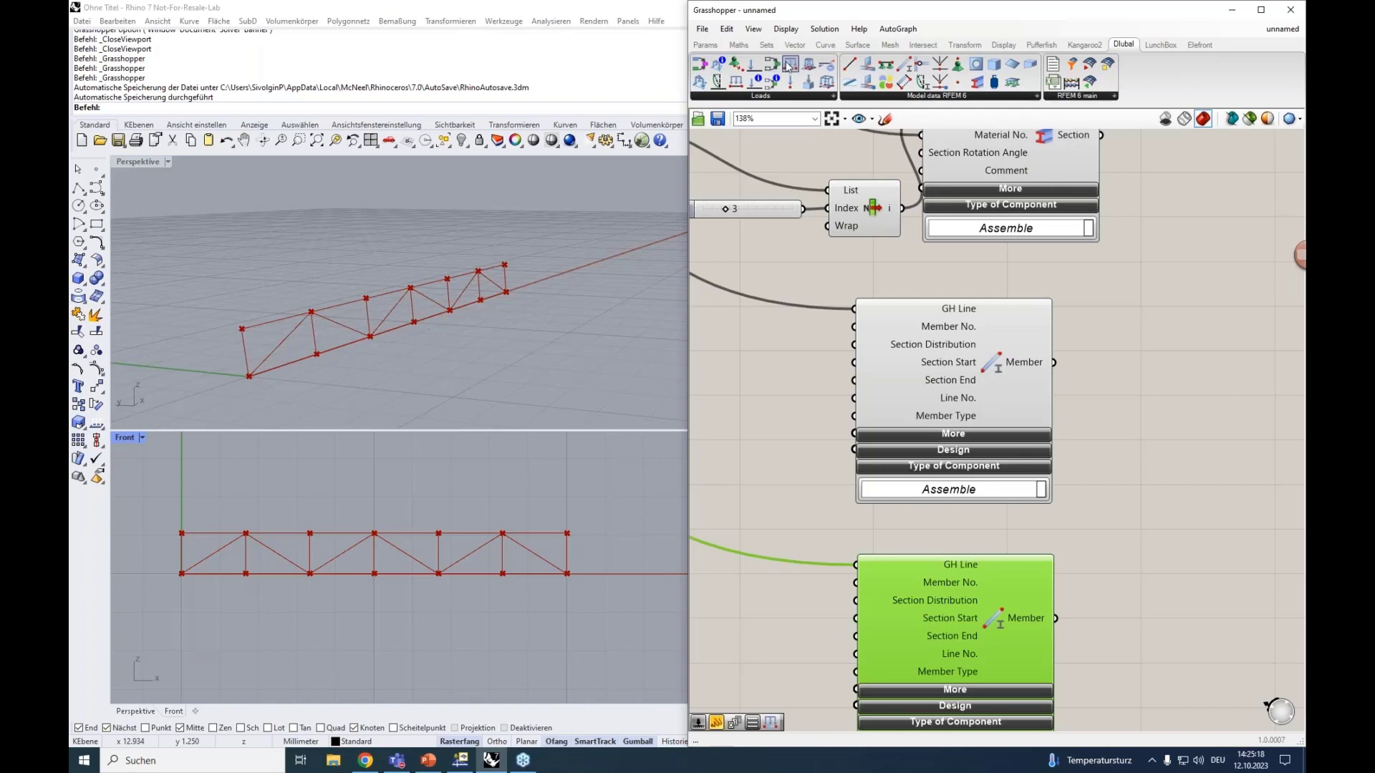
pyautogui.click(1172, 373)
pyautogui.moveTo(1150, 297); pyautogui.dragTo(1183, 325)
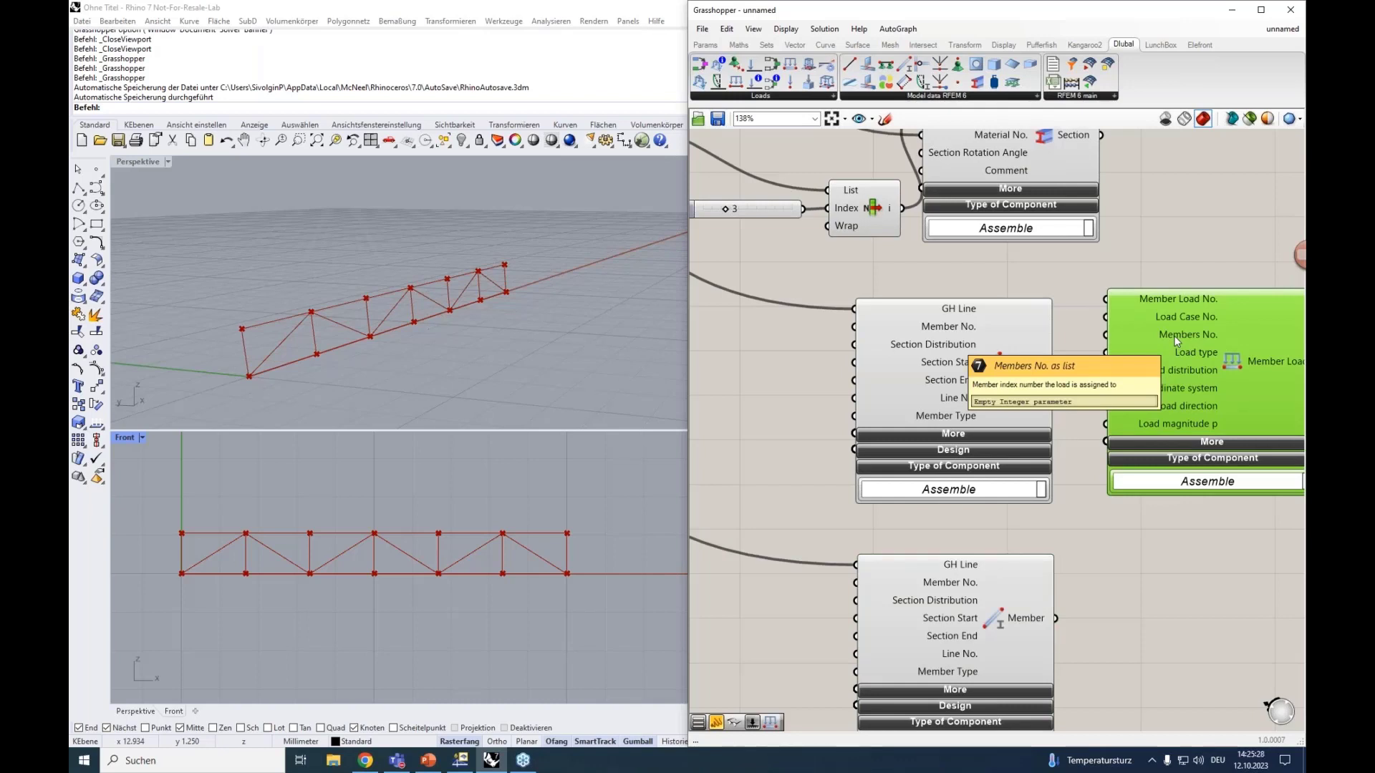
pyautogui.press('Delete')
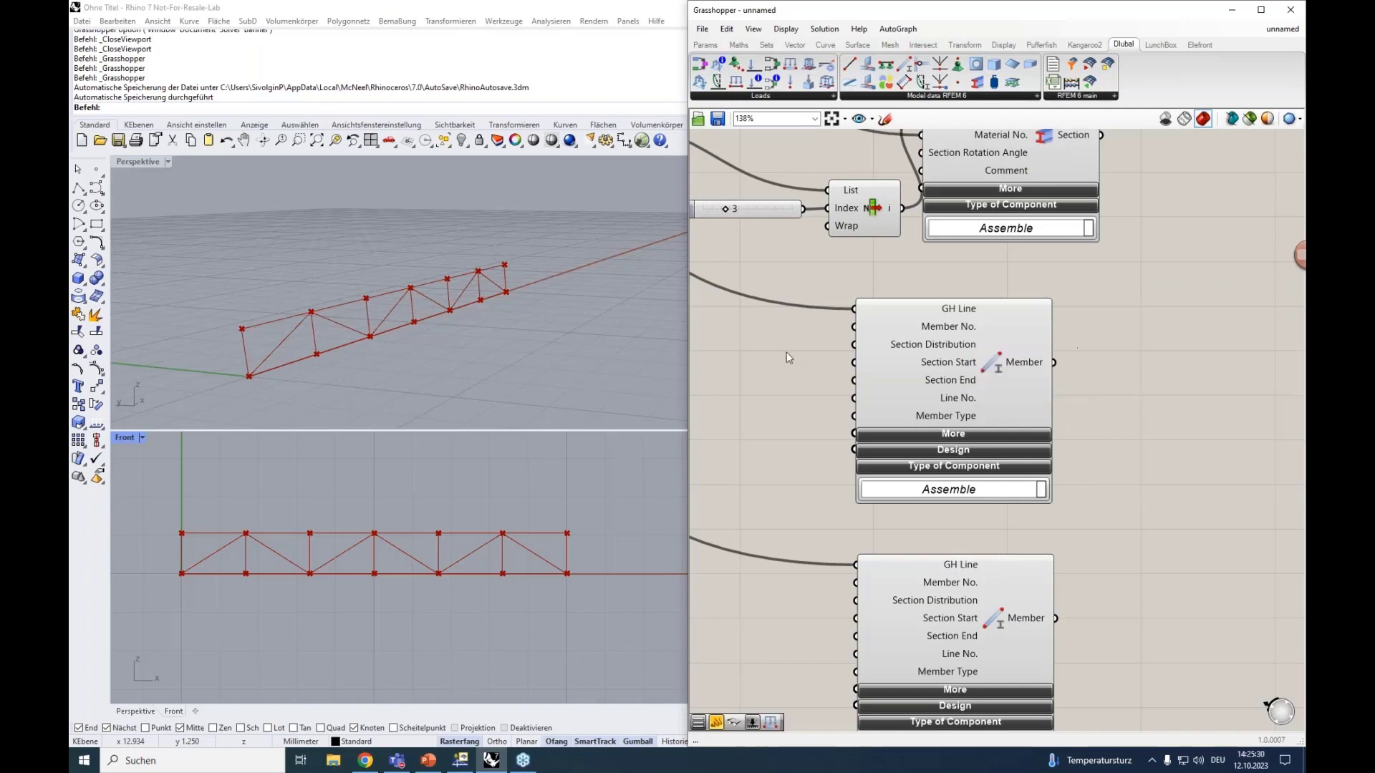
# Add a panel beside the upper Member component containing the numbers 1, 2, 3, 4 and 5 on separate lines.
pyautogui.doubleClick(774, 352)
pyautogui.write('"')
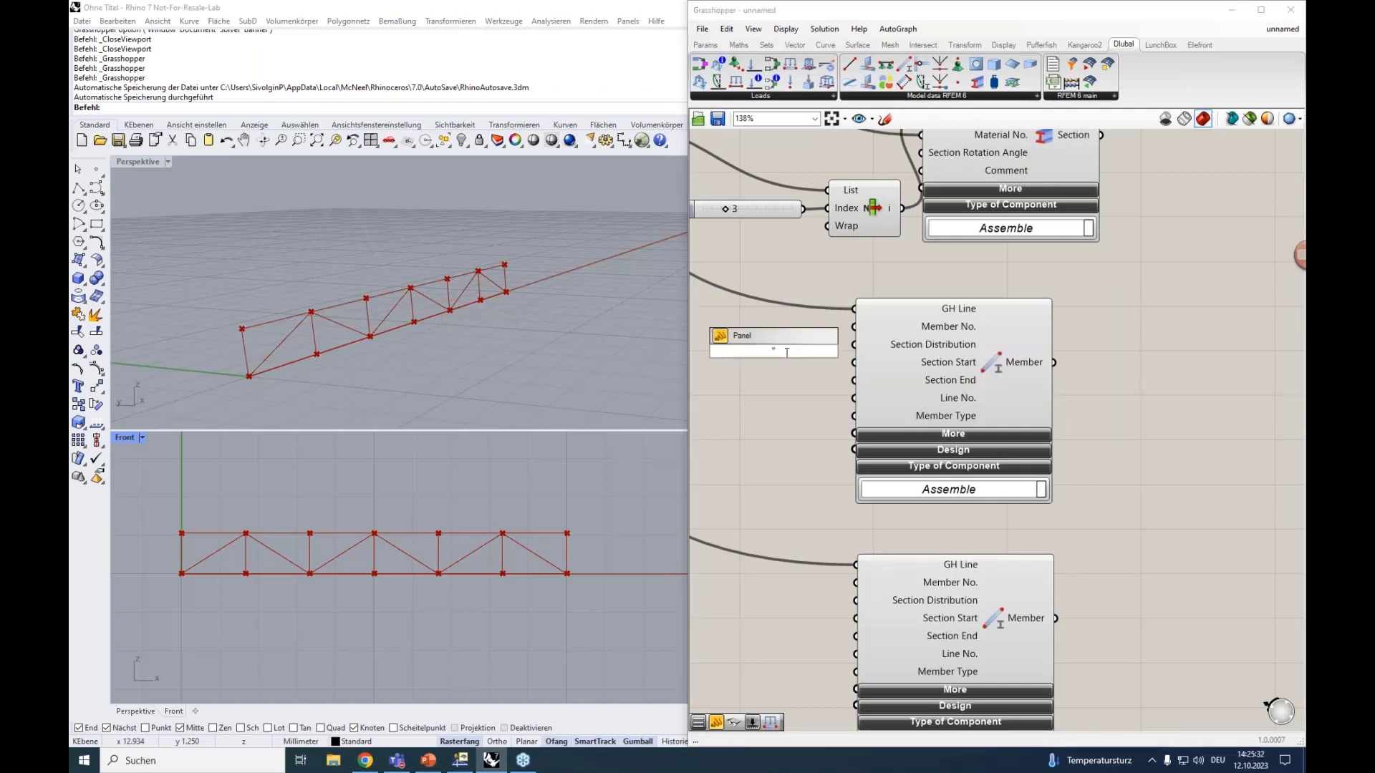
pyautogui.press('Return')
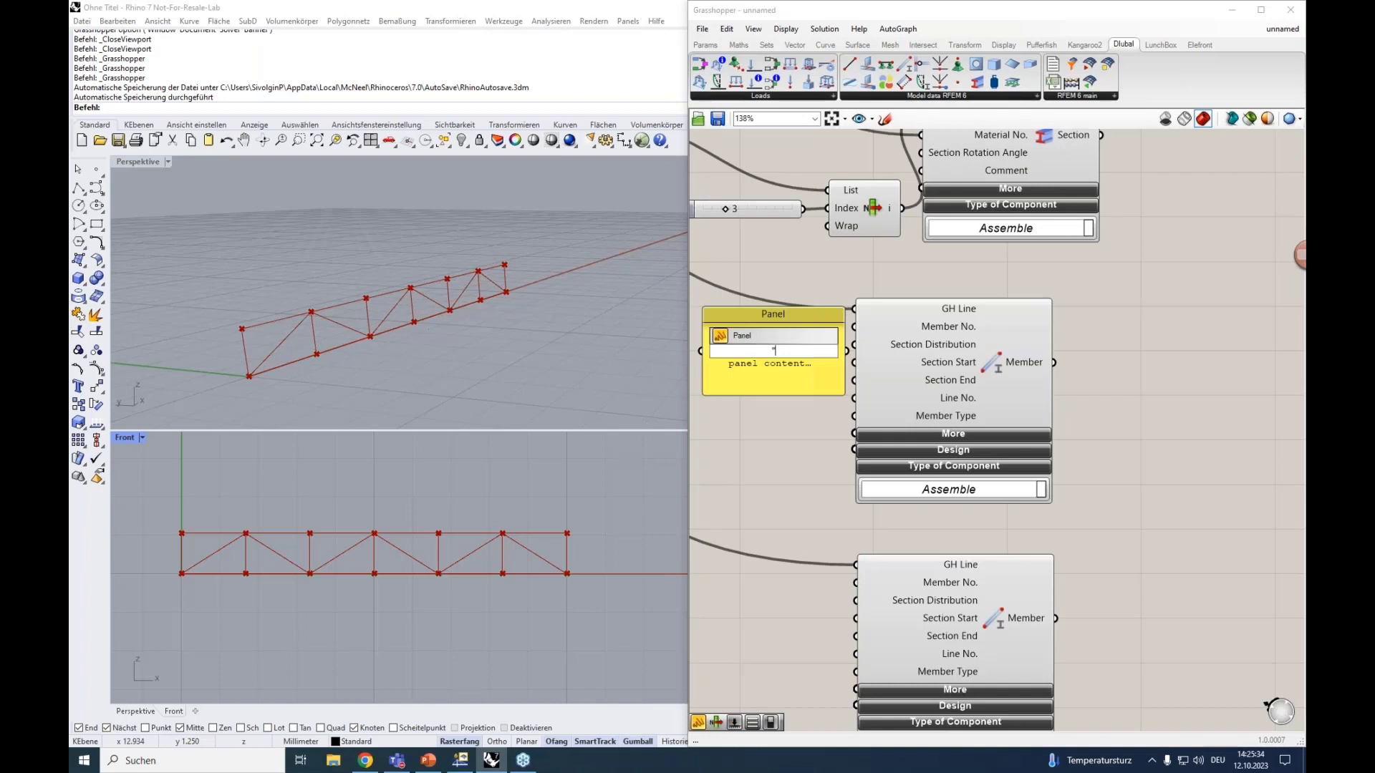
pyautogui.write('1')
pyautogui.press('Return')
pyautogui.write('2')
pyautogui.press('Return')
pyautogui.write('3')
pyautogui.press('Return')
pyautogui.write('4')
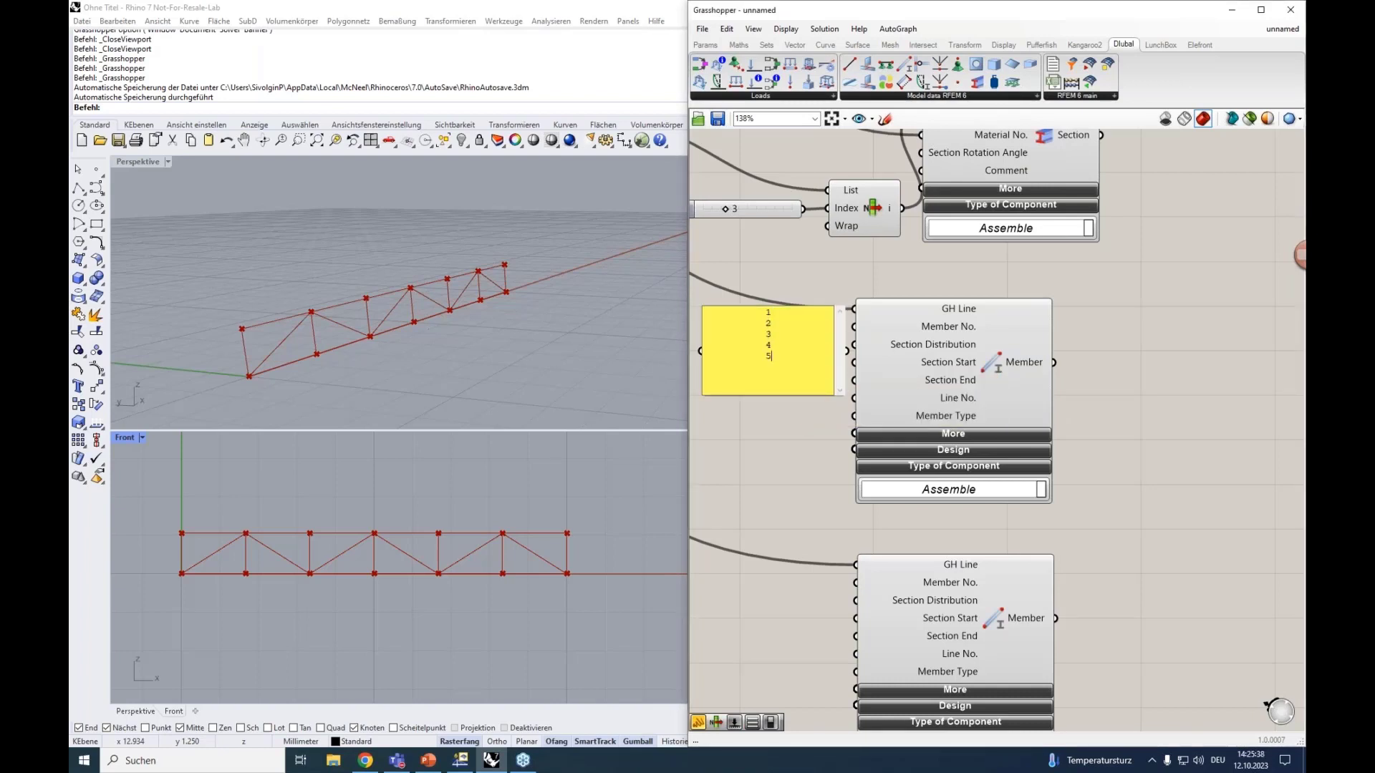
pyautogui.click(789, 428)
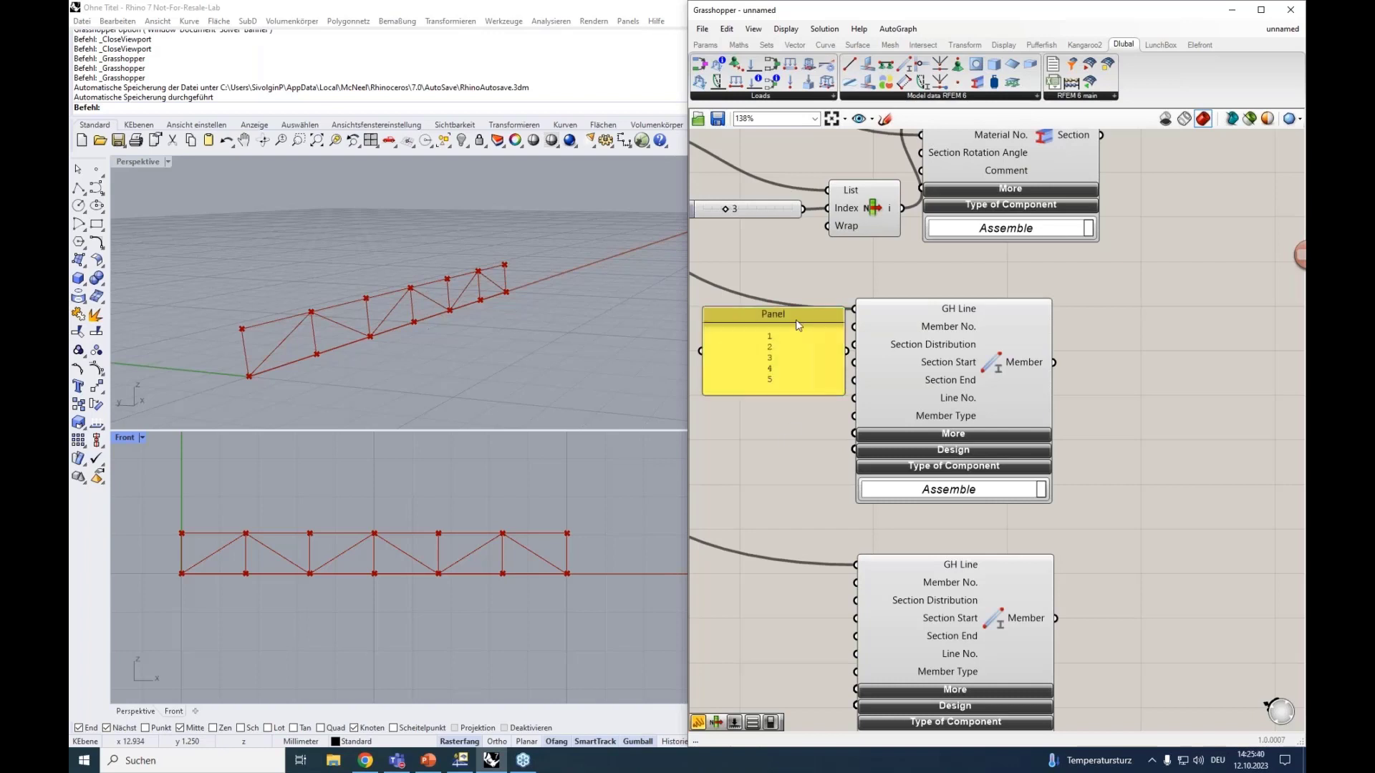
# Turn off Multiline Data for the number panel, shift it clear of the Member component, and enlarge it to show every item.
pyautogui.moveTo(796, 319); pyautogui.dragTo(762, 329)
pyautogui.moveTo(799, 394); pyautogui.dragTo(804, 399, button='right')
pyautogui.rightClick(883, 371)
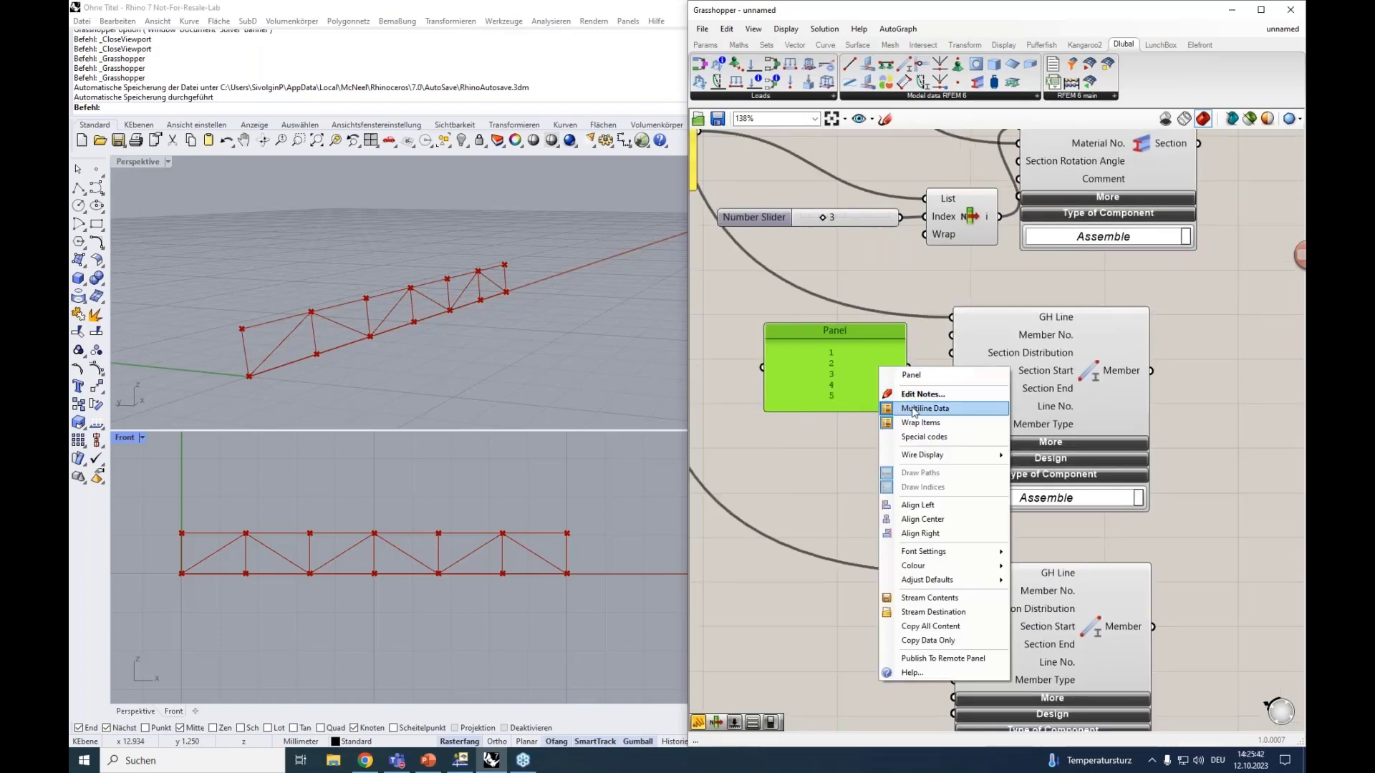
pyautogui.click(920, 405)
pyautogui.moveTo(908, 367)
pyautogui.mouseDown()
pyautogui.moveTo(950, 334)
pyautogui.moveTo(922, 349)
pyautogui.mouseUp()
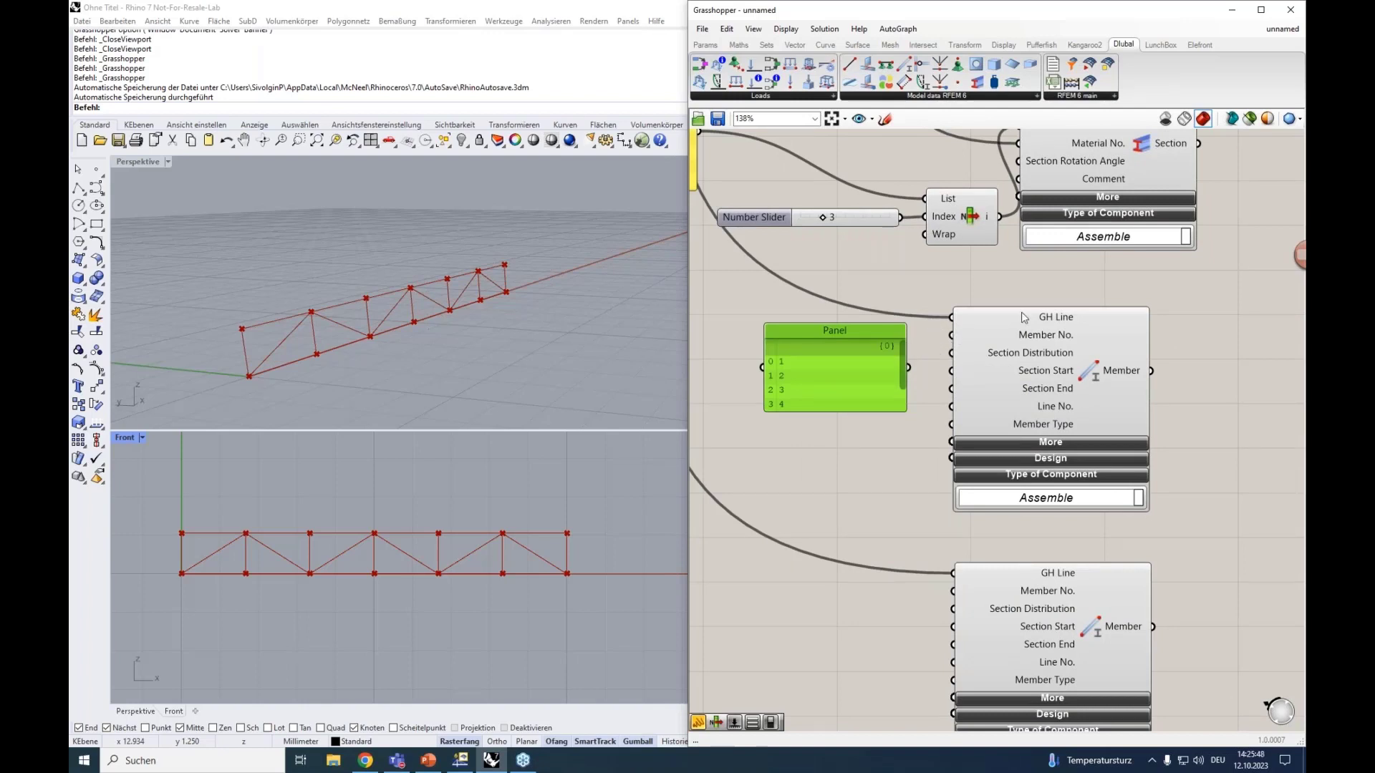
pyautogui.moveTo(1072, 321)
pyautogui.moveTo(786, 410); pyautogui.dragTo(786, 449)
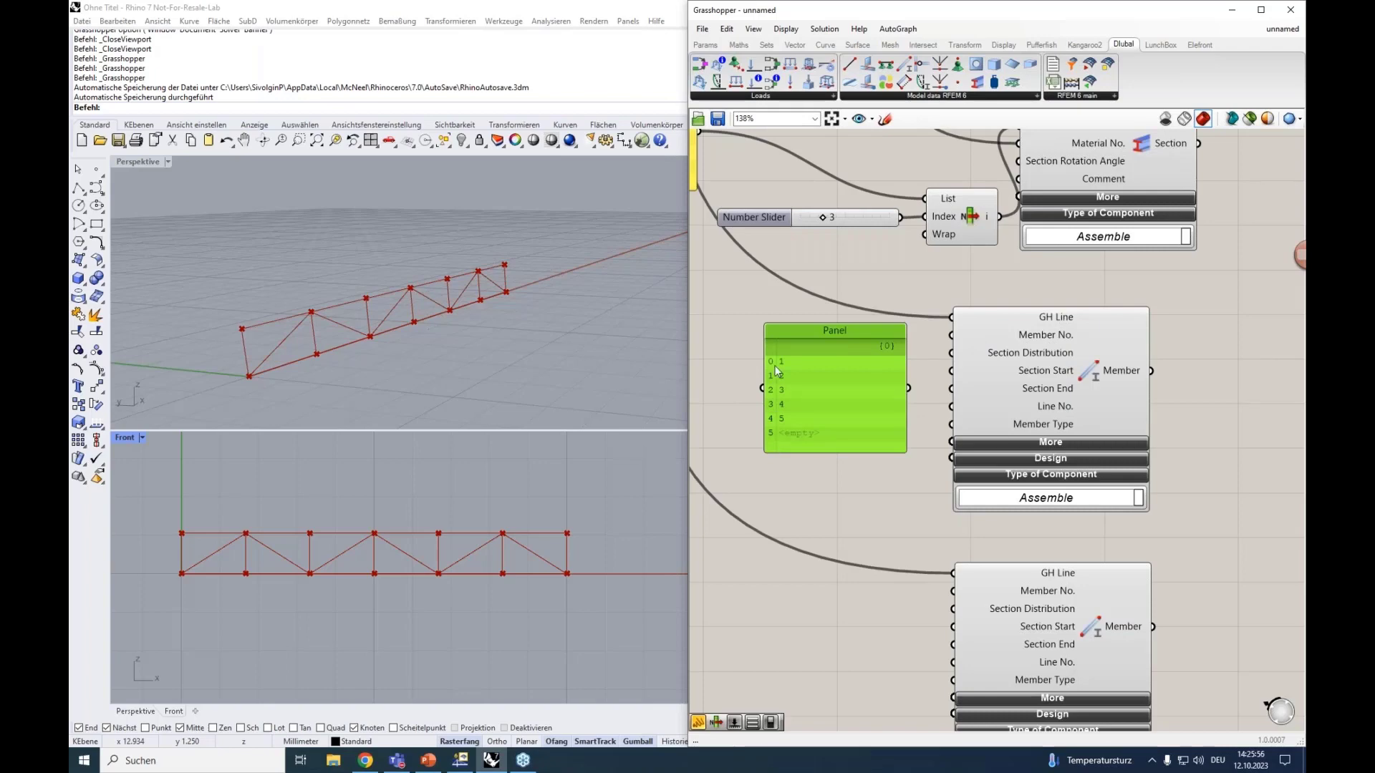
# Increase the truss's Divisions slider until the truss has eight bays, and return to the number panel at the Member component.
pyautogui.moveTo(855, 401); pyautogui.dragTo(924, 470, button='right')
pyautogui.scroll(-3, 716, 402)
pyautogui.moveTo(717, 402); pyautogui.dragTo(1132, 597, button='right')
pyautogui.scroll(-1, 814, 328)
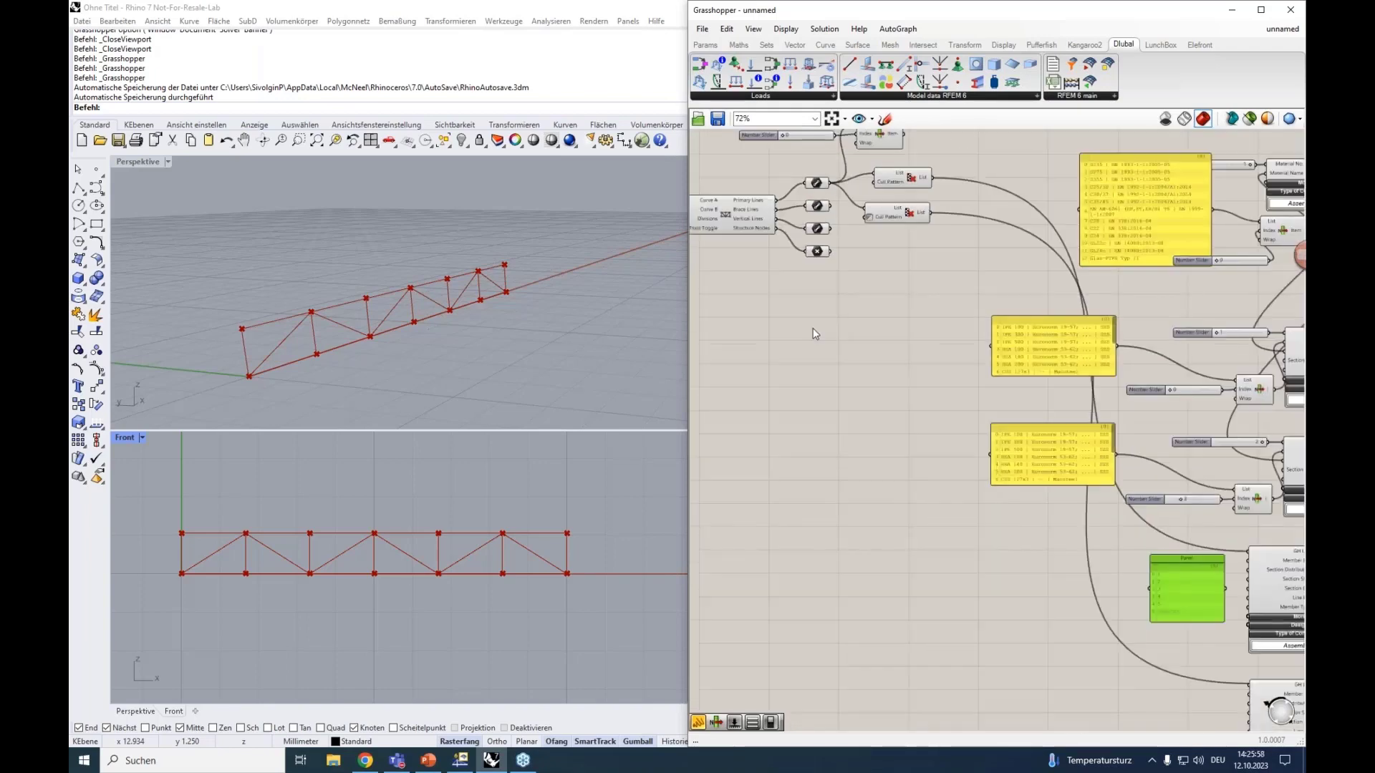
pyautogui.moveTo(814, 328); pyautogui.dragTo(924, 433, button='right')
pyautogui.moveTo(745, 355); pyautogui.dragTo(868, 407, button='right')
pyautogui.scroll(3, 843, 424)
pyautogui.moveTo(886, 396)
pyautogui.mouseDown()
pyautogui.moveTo(870, 398)
pyautogui.moveTo(894, 398)
pyautogui.mouseUp()
pyautogui.moveTo(1004, 472); pyautogui.dragTo(718, 344, button='right')
pyautogui.moveTo(1146, 358); pyautogui.dragTo(881, 296, button='right')
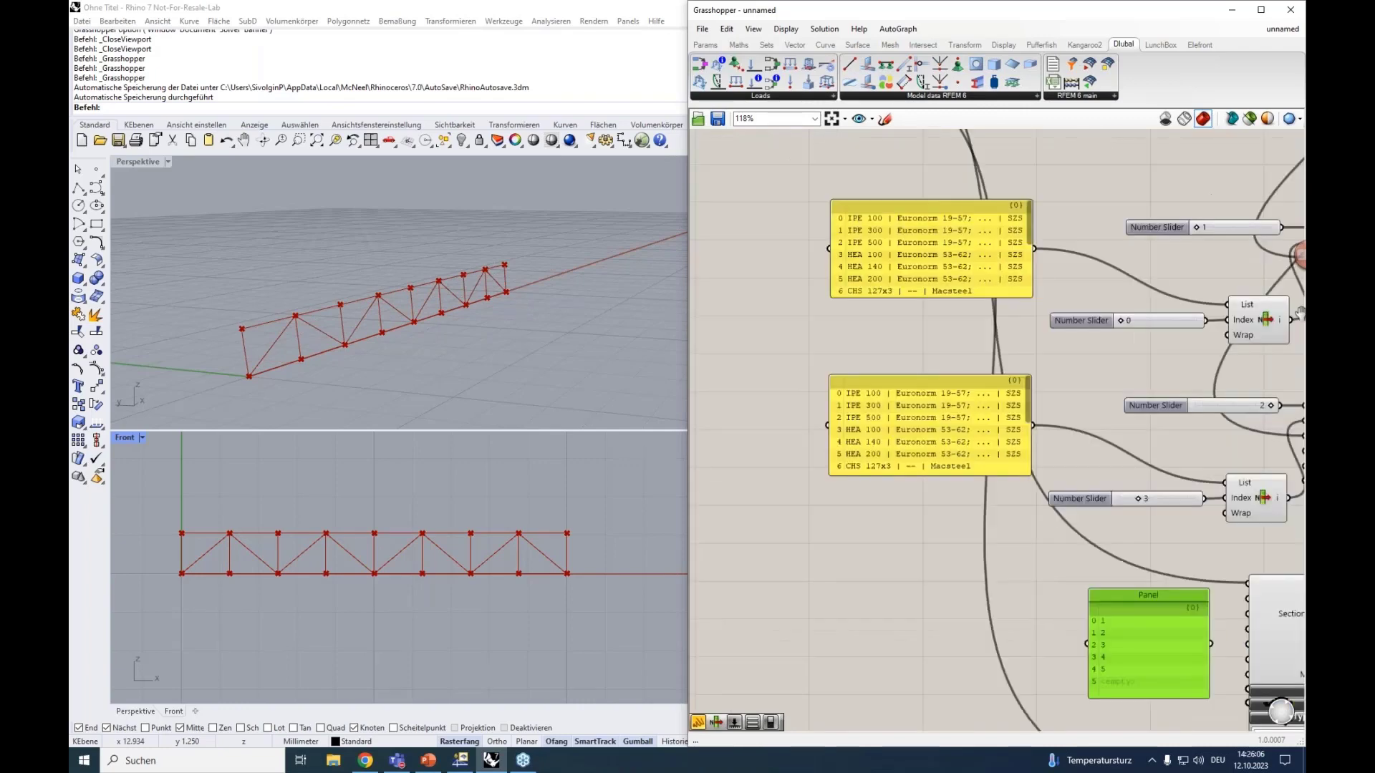
# Move the number panel away from the upper Member component and delete it.
pyautogui.scroll(-3, 990, 215)
pyautogui.scroll(3, 1103, 491)
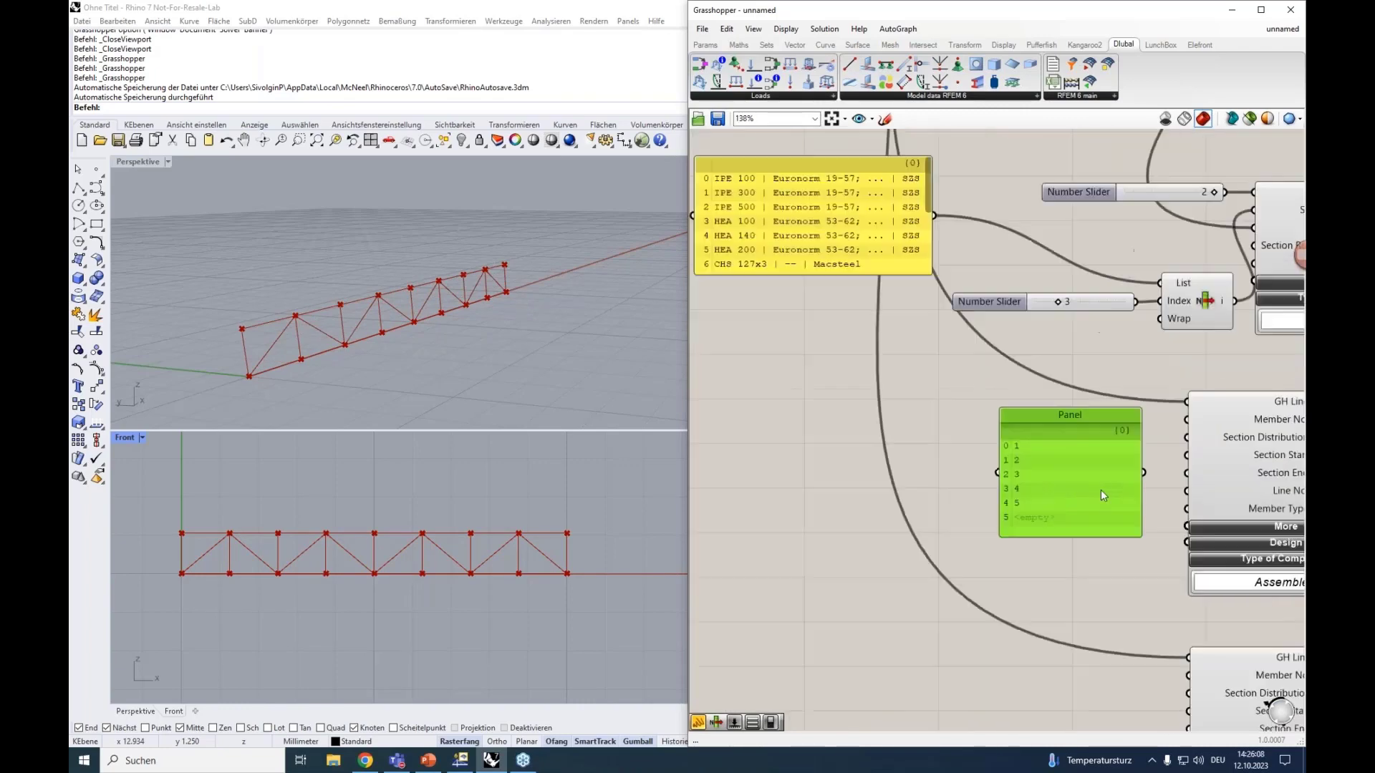
pyautogui.moveTo(1101, 490); pyautogui.dragTo(1026, 449, button='right')
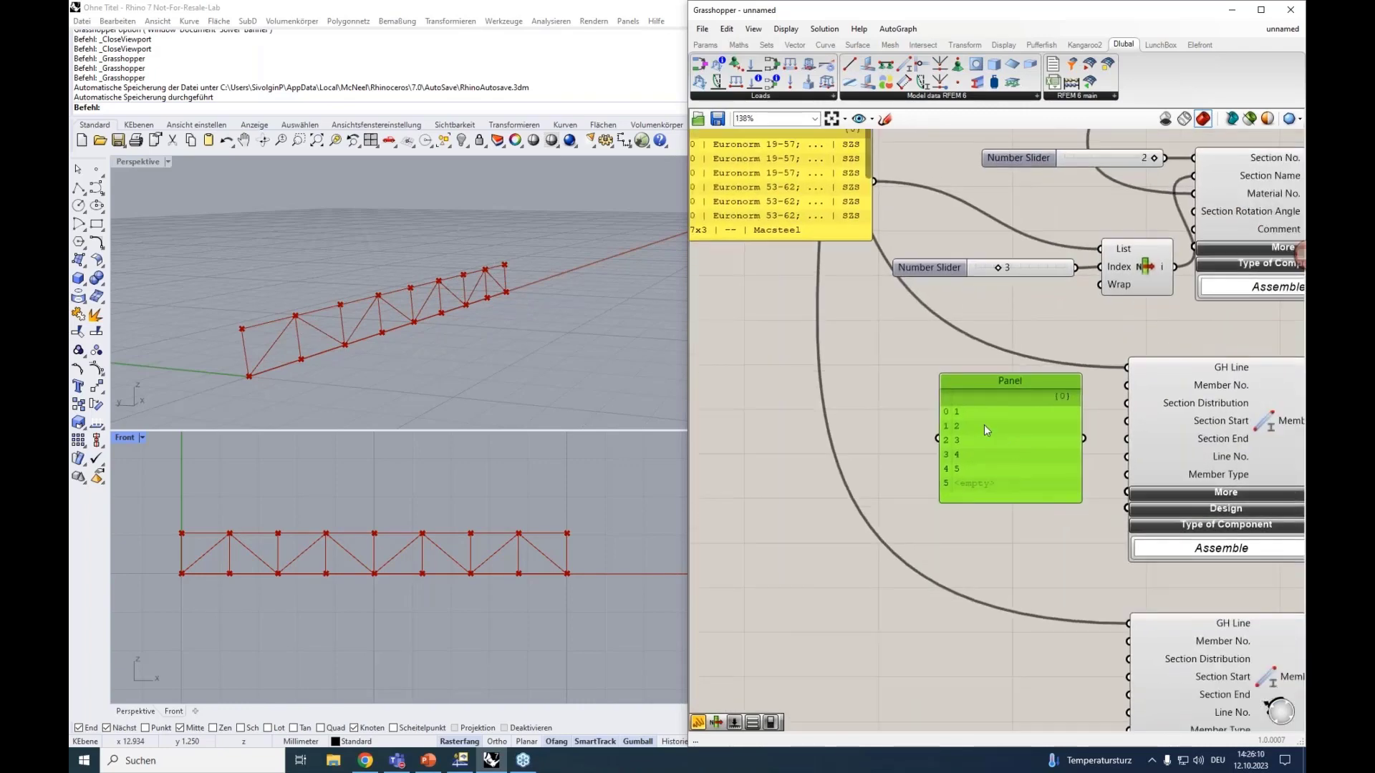
pyautogui.moveTo(982, 381); pyautogui.dragTo(930, 355)
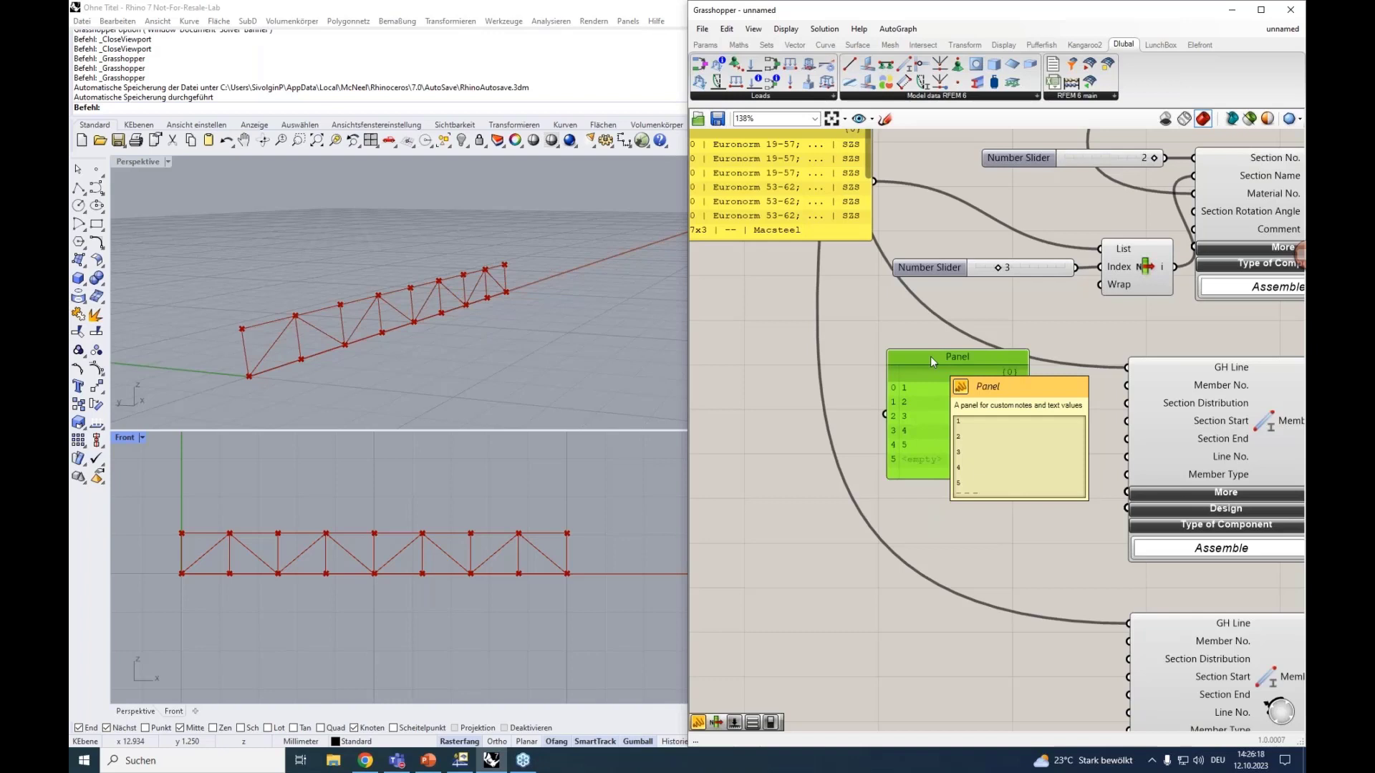
pyautogui.press('Delete')
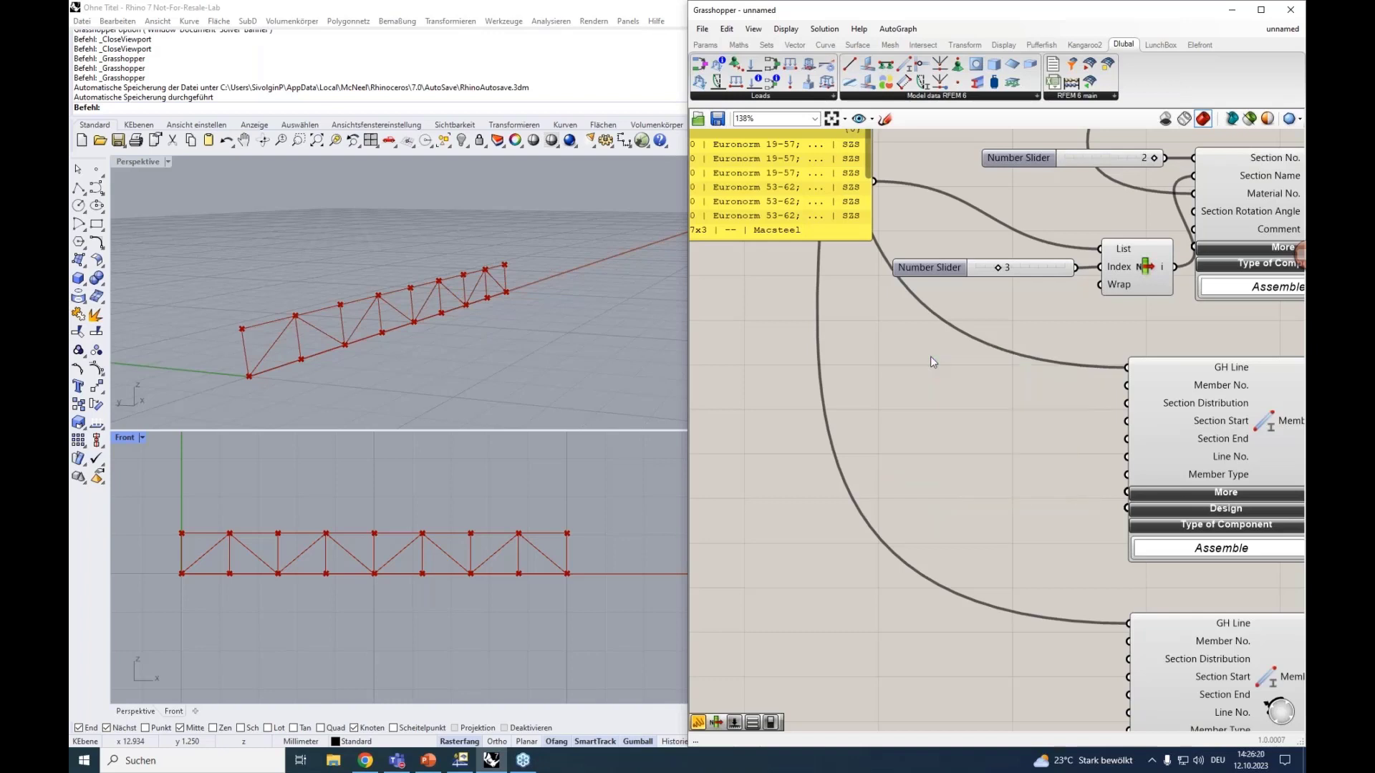
# Place a Series component beside the upper Member component's Member No. input.
pyautogui.moveTo(930, 391); pyautogui.dragTo(958, 389, button='right')
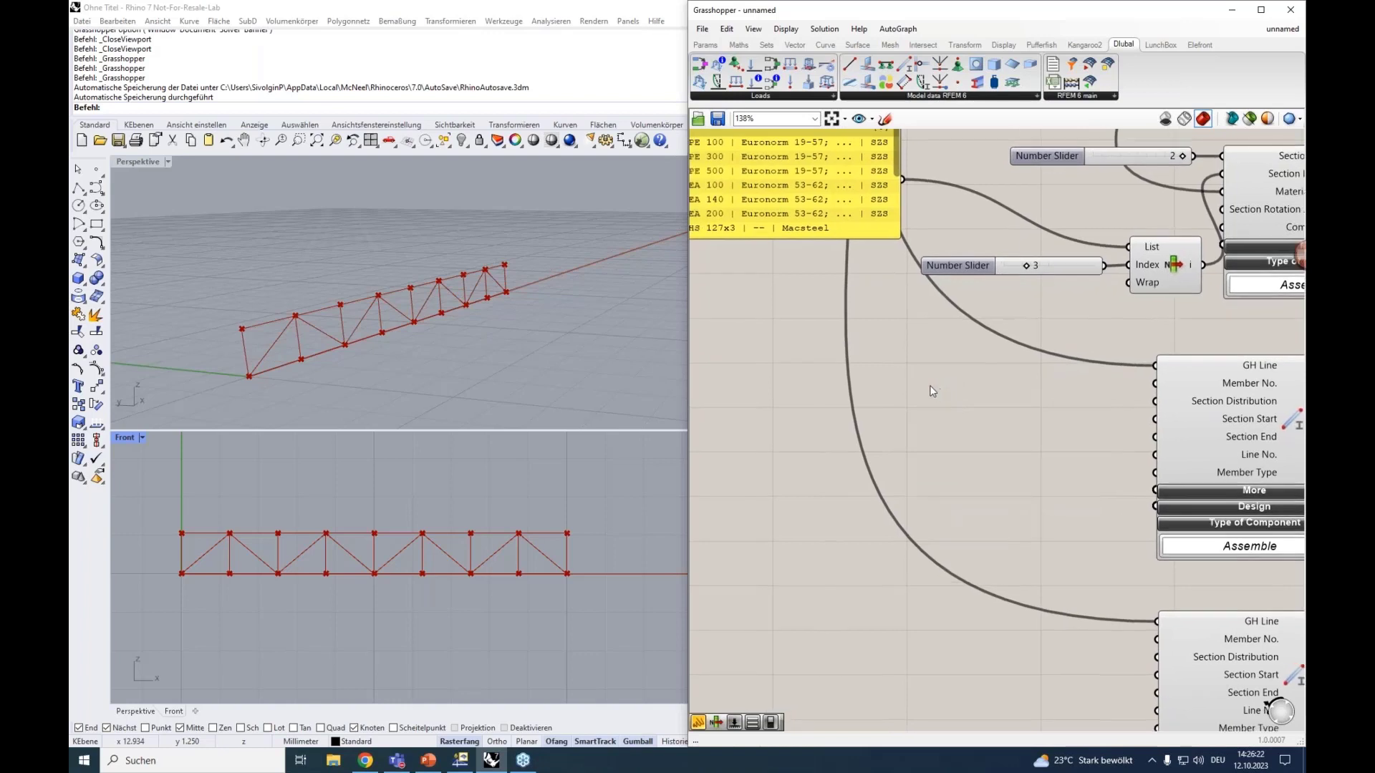
pyautogui.doubleClick(931, 402)
pyautogui.write('series')
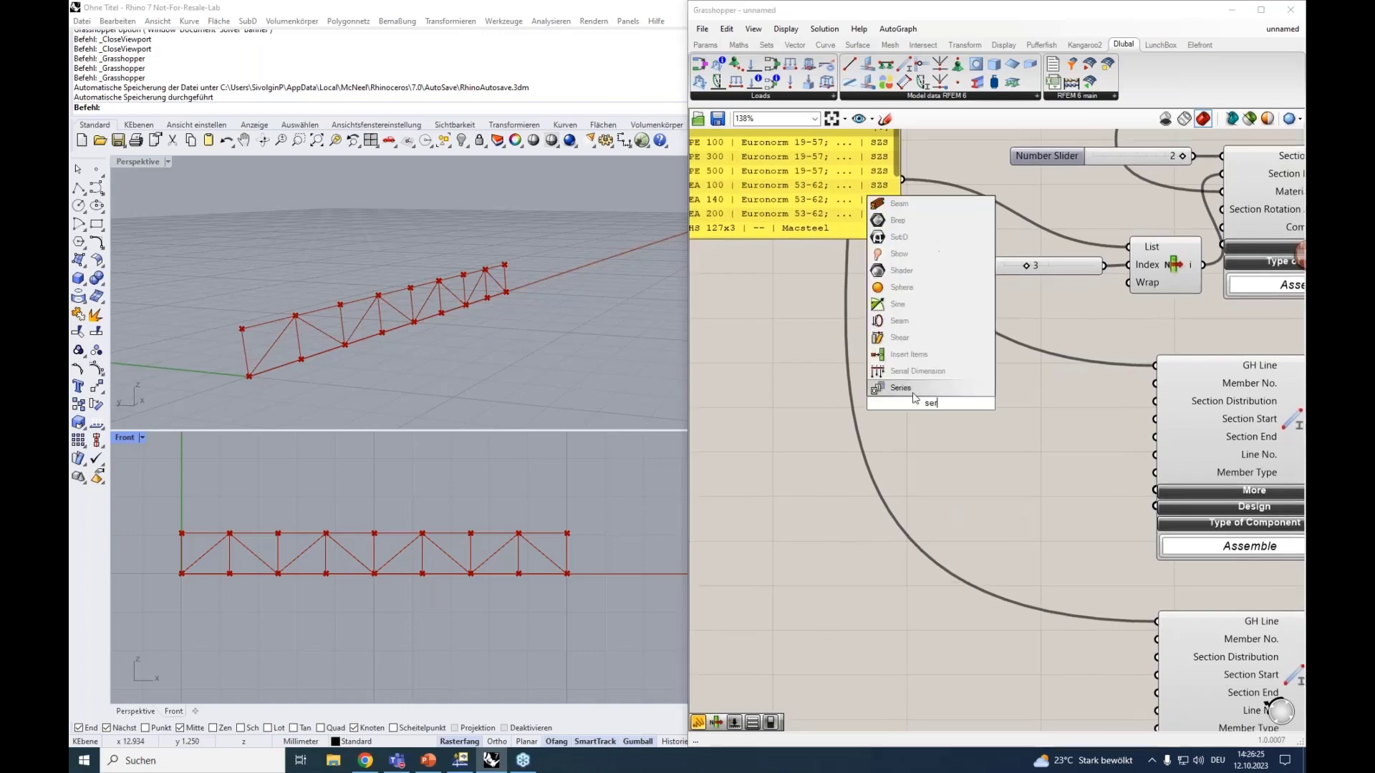
pyautogui.click(913, 396)
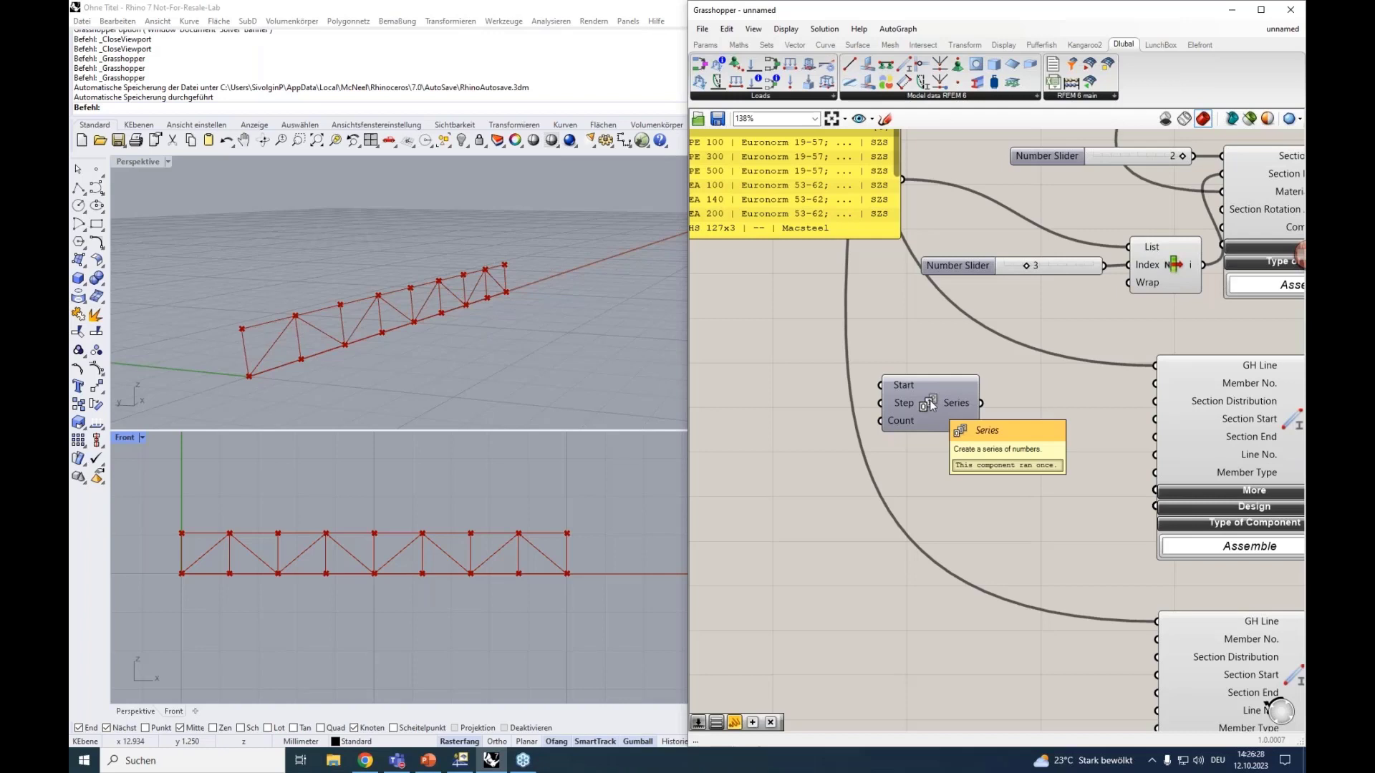
pyautogui.moveTo(929, 401); pyautogui.dragTo(949, 406)
# Add a number slider with value 1 and connect it to both the Start and Step inputs of the Series component.
pyautogui.doubleClick(783, 387)
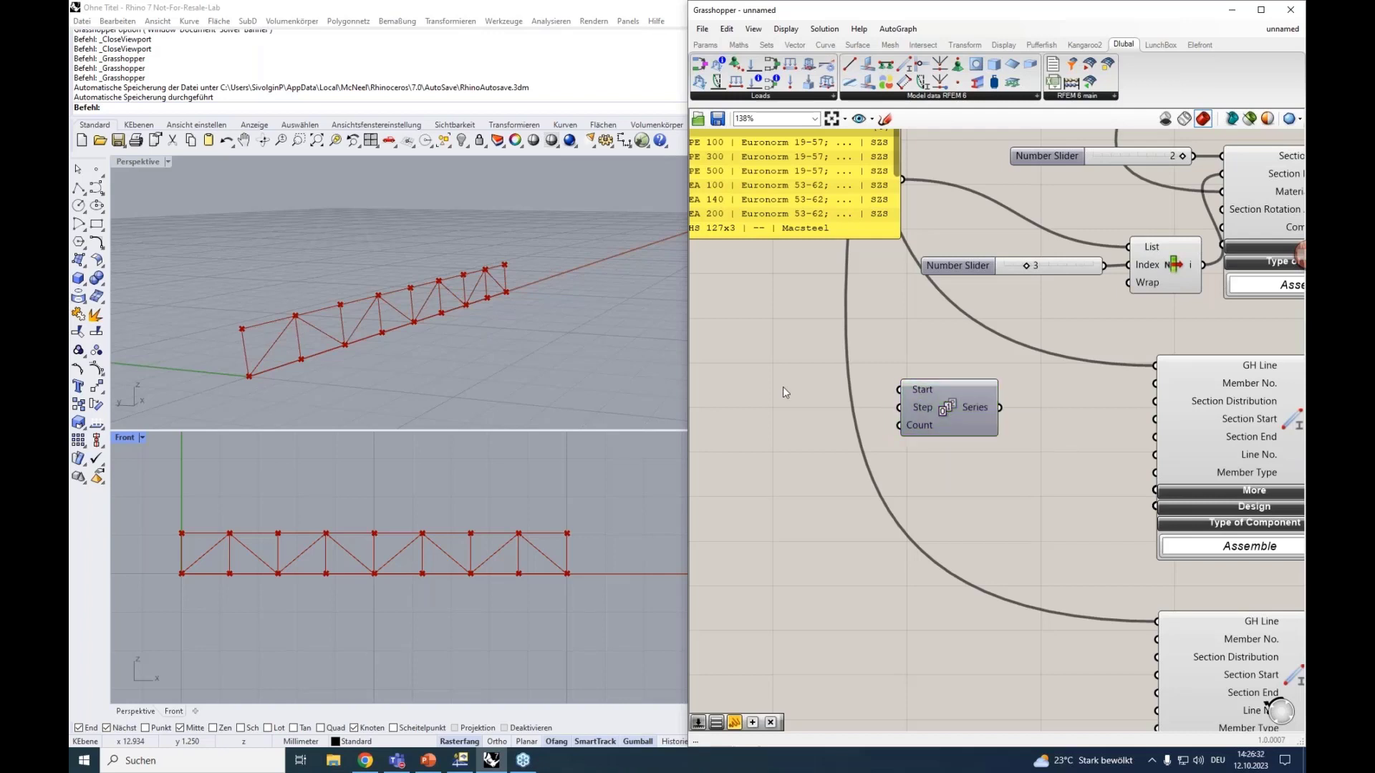
pyautogui.write('1')
pyautogui.press('Return')
pyautogui.moveTo(873, 387); pyautogui.dragTo(900, 389)
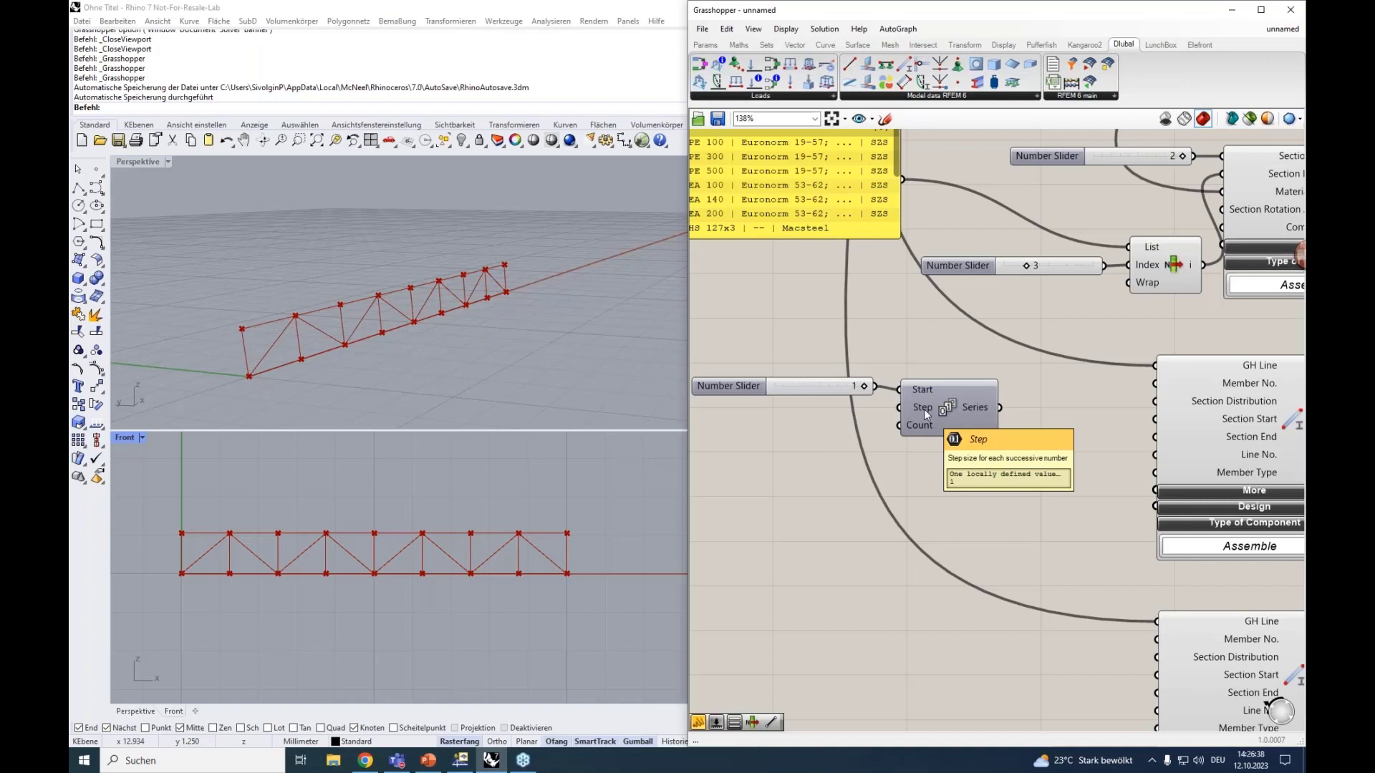
pyautogui.moveTo(873, 387); pyautogui.dragTo(898, 408)
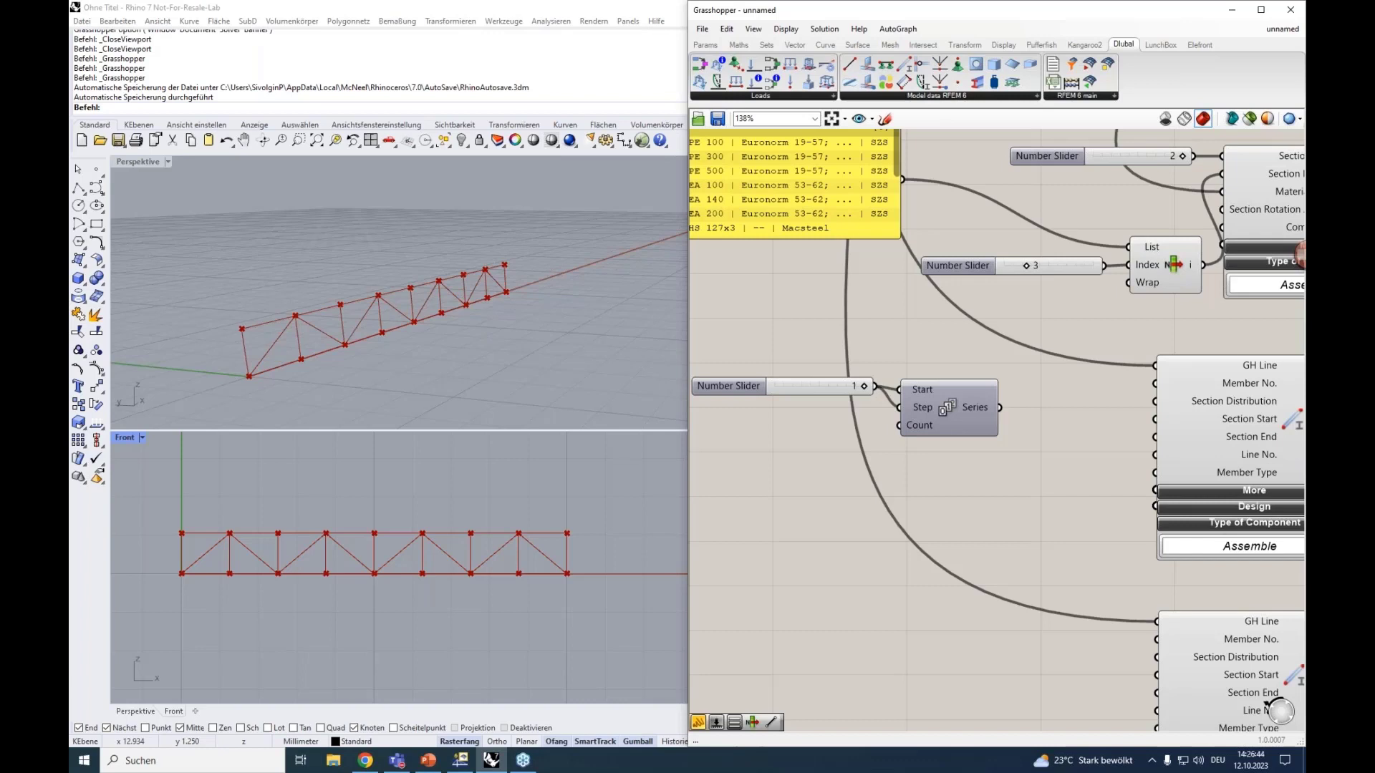
# Set the truss's Divisions slider to 9, wire it to the Series Count input, and inspect the Series output.
pyautogui.moveTo(920, 427)
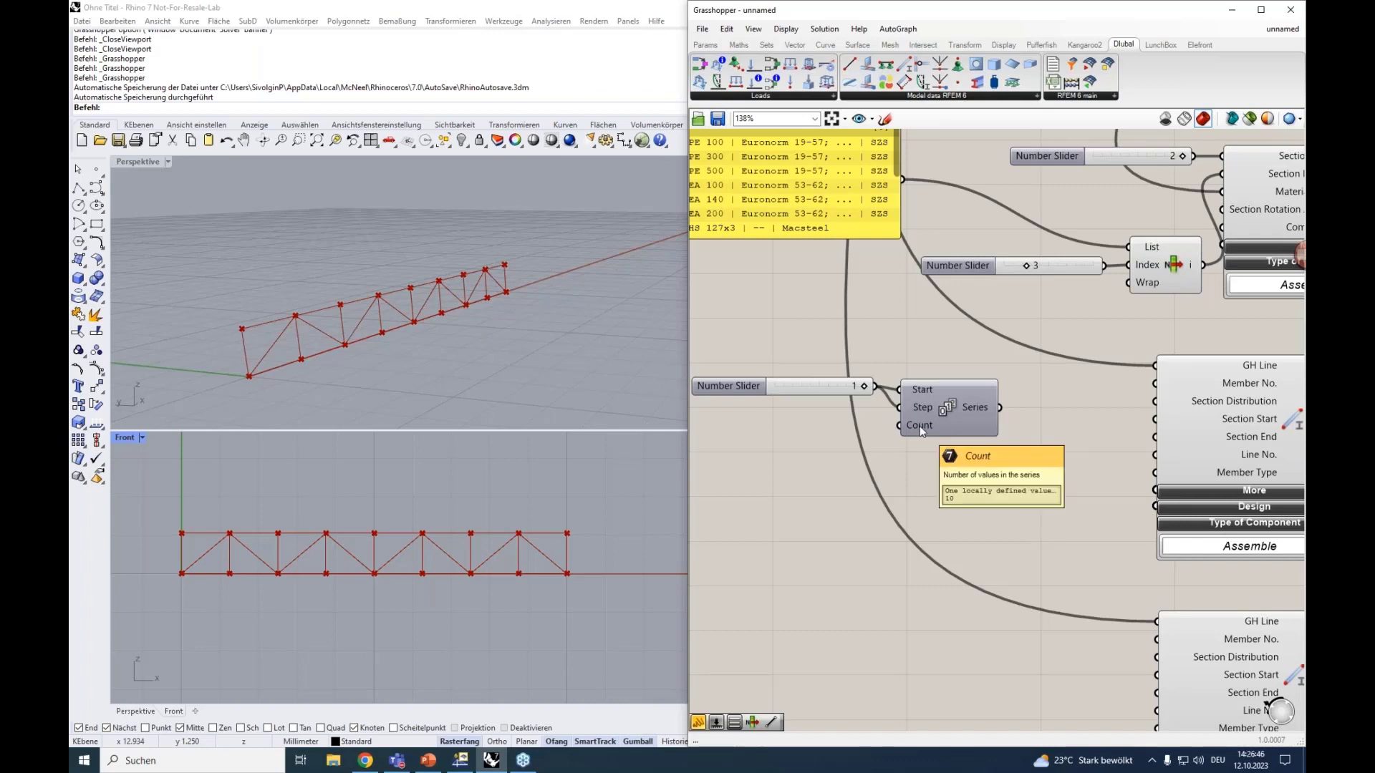
pyautogui.scroll(-3, 838, 335)
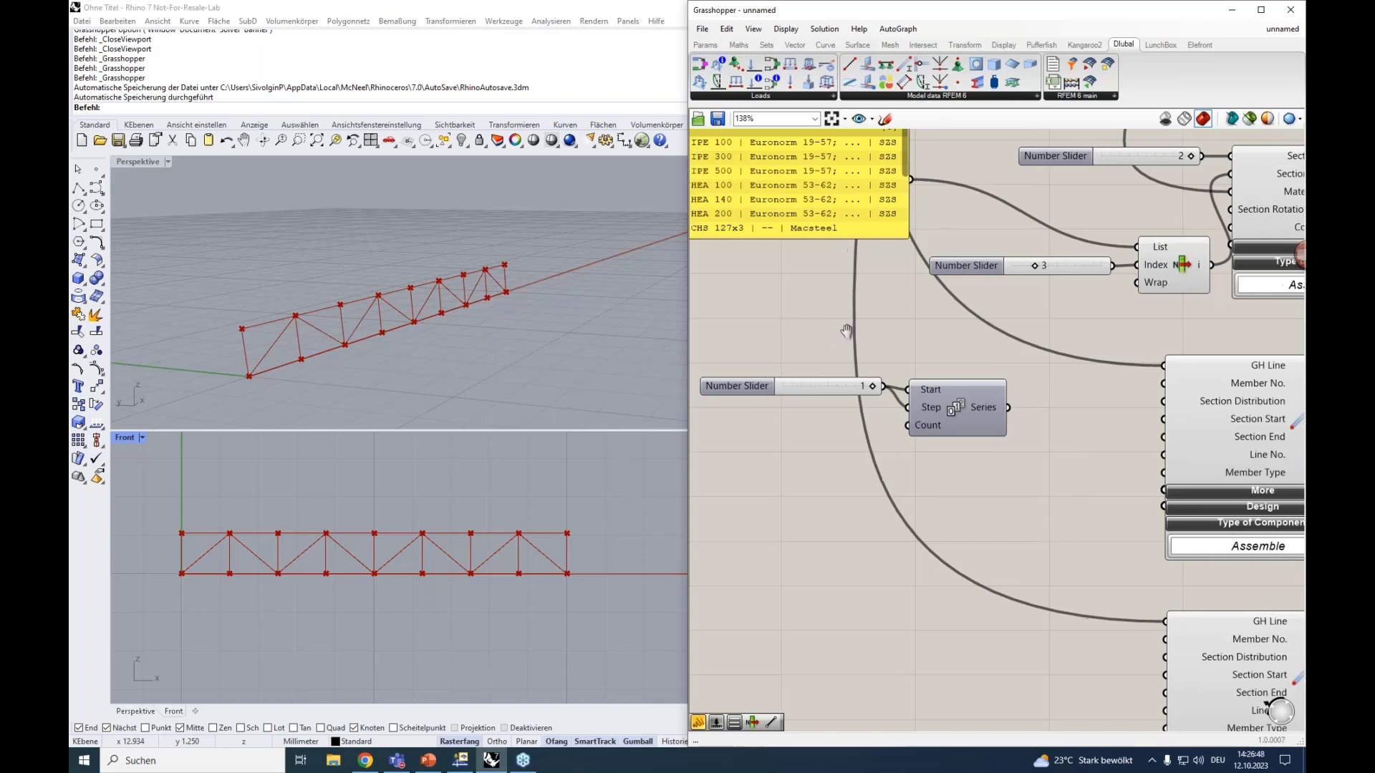
pyautogui.moveTo(788, 336); pyautogui.dragTo(1037, 468, button='right')
pyautogui.moveTo(788, 178); pyautogui.dragTo(785, 180)
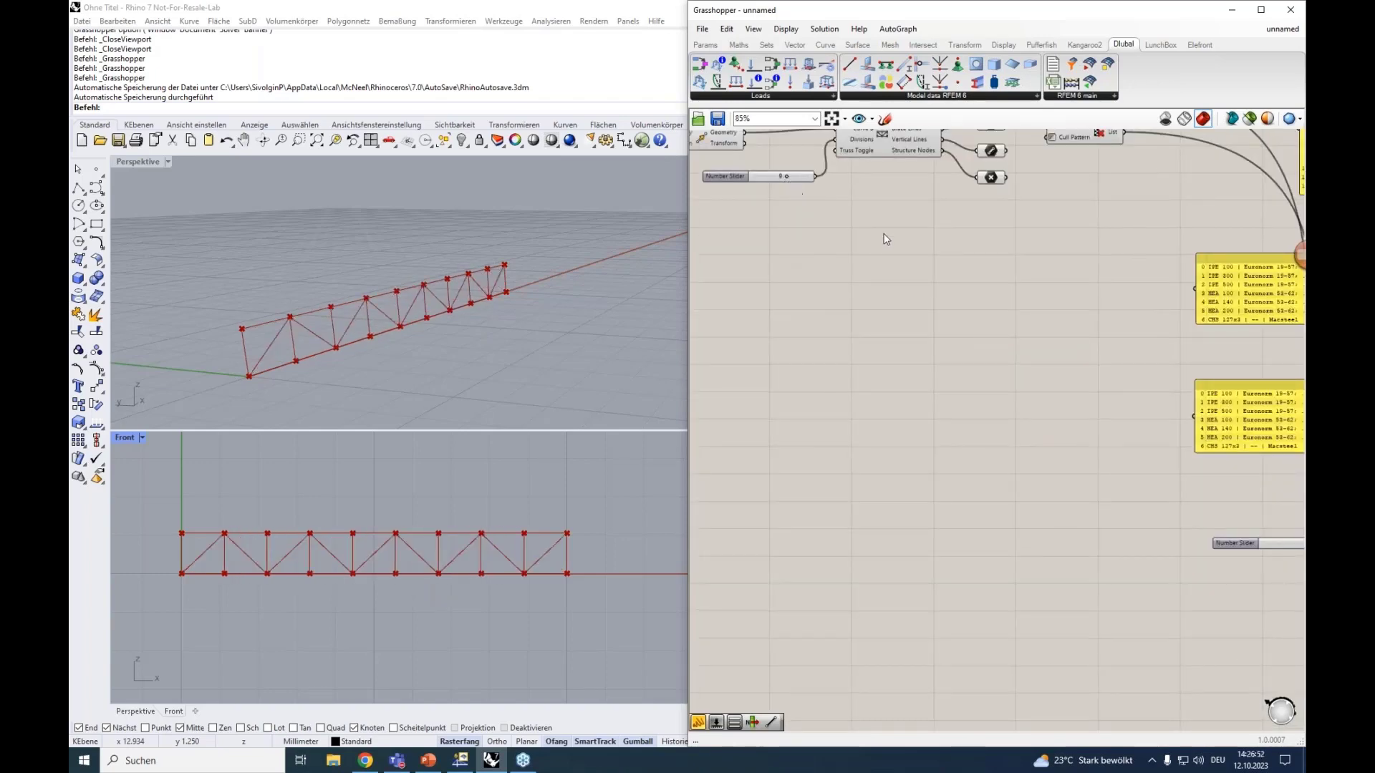
pyautogui.moveTo(875, 237); pyautogui.dragTo(816, 221, button='right')
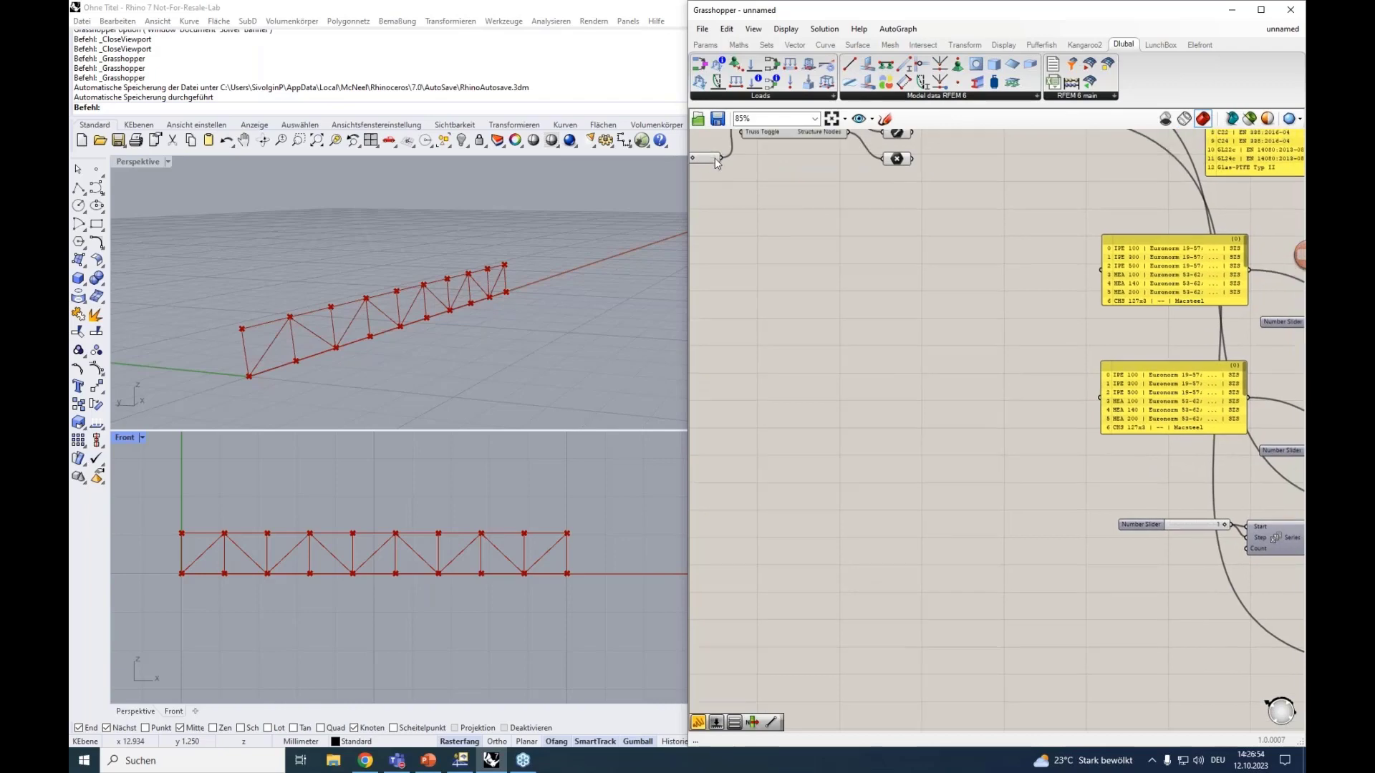
pyautogui.moveTo(721, 159); pyautogui.dragTo(1246, 549)
pyautogui.moveTo(1157, 566); pyautogui.dragTo(950, 515, button='right')
pyautogui.moveTo(1085, 487)
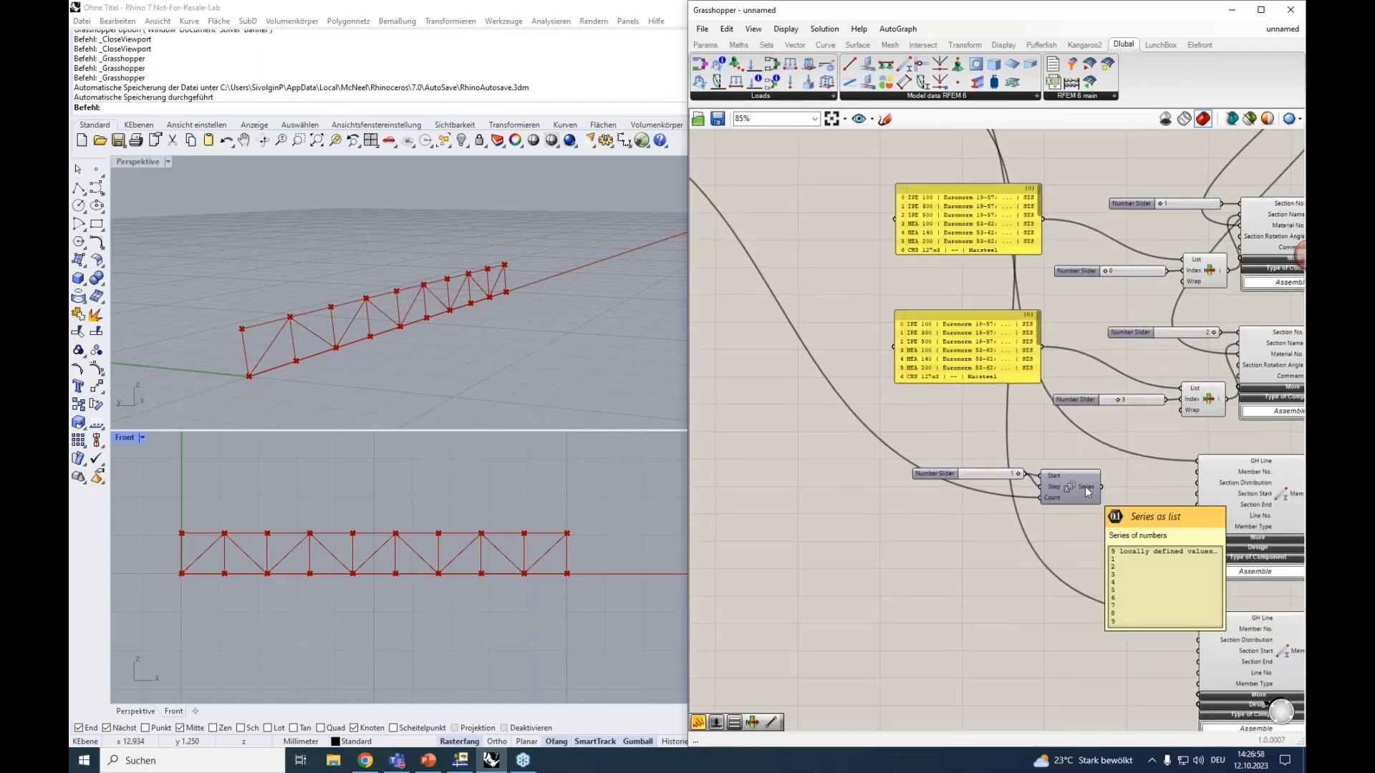
pyautogui.scroll(3, 1085, 487)
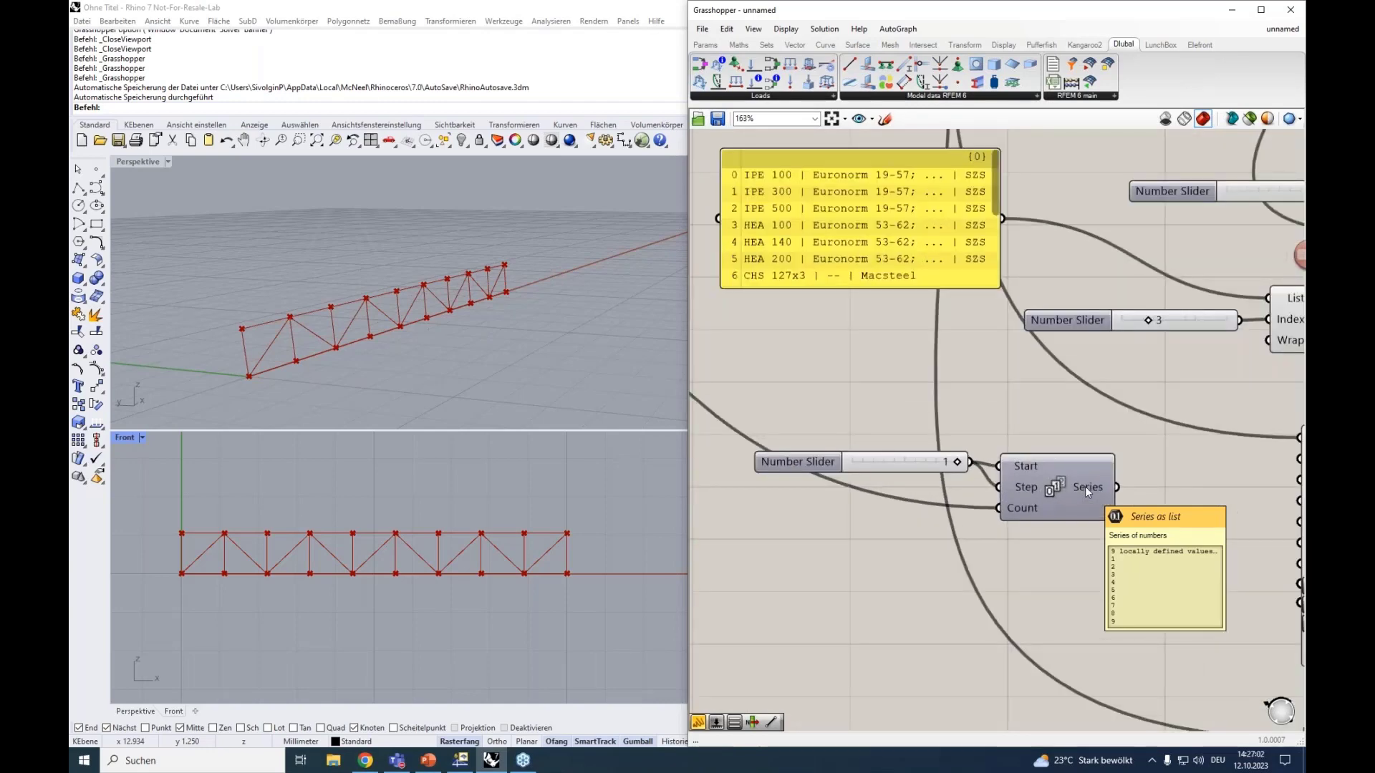
pyautogui.scroll(-3, 1086, 488)
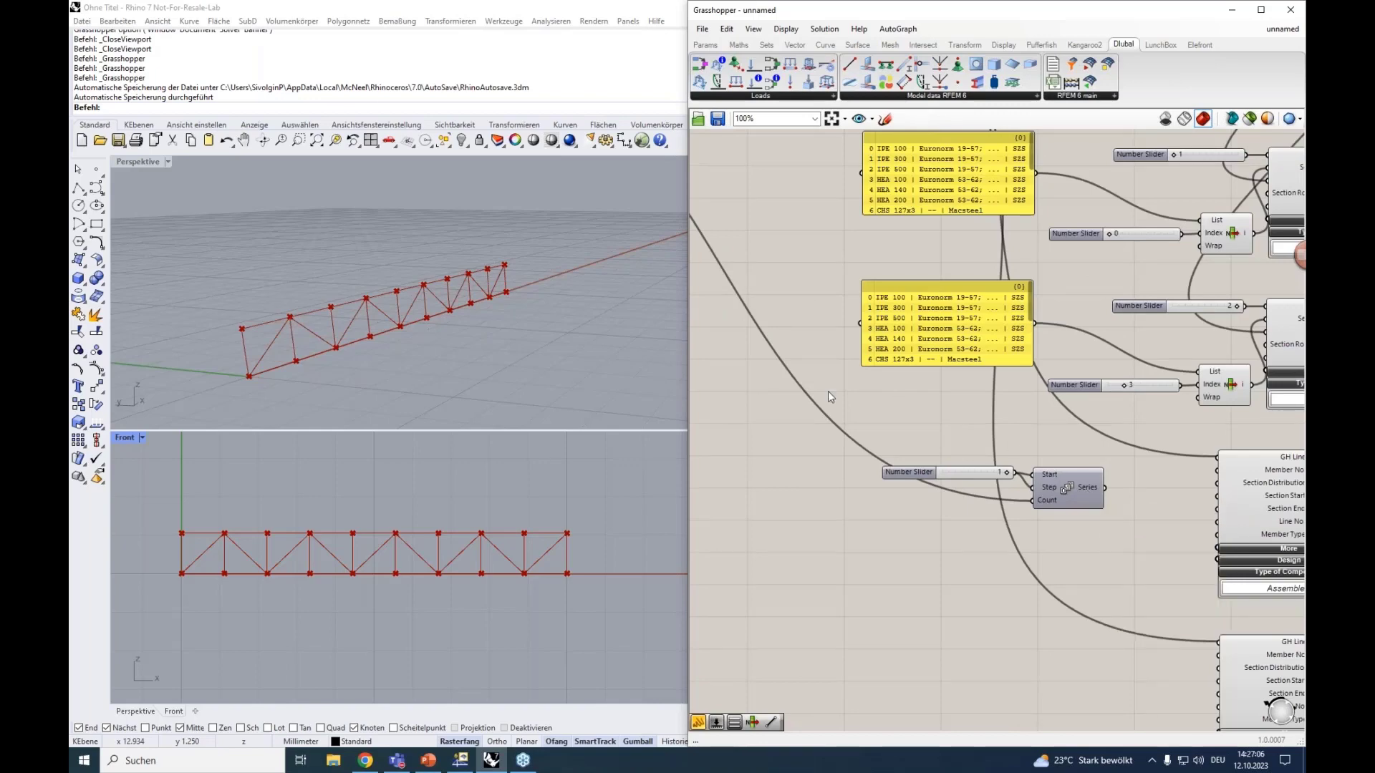
# Reduce the truss's Divisions slider to 4 and check the Series output again.
pyautogui.moveTo(828, 396); pyautogui.dragTo(981, 572, button='right')
pyautogui.moveTo(810, 291); pyautogui.dragTo(1031, 399, button='right')
pyautogui.moveTo(775, 389); pyautogui.dragTo(835, 375, button='right')
pyautogui.moveTo(812, 312); pyautogui.dragTo(792, 312)
pyautogui.moveTo(923, 484); pyautogui.dragTo(701, 232, button='right')
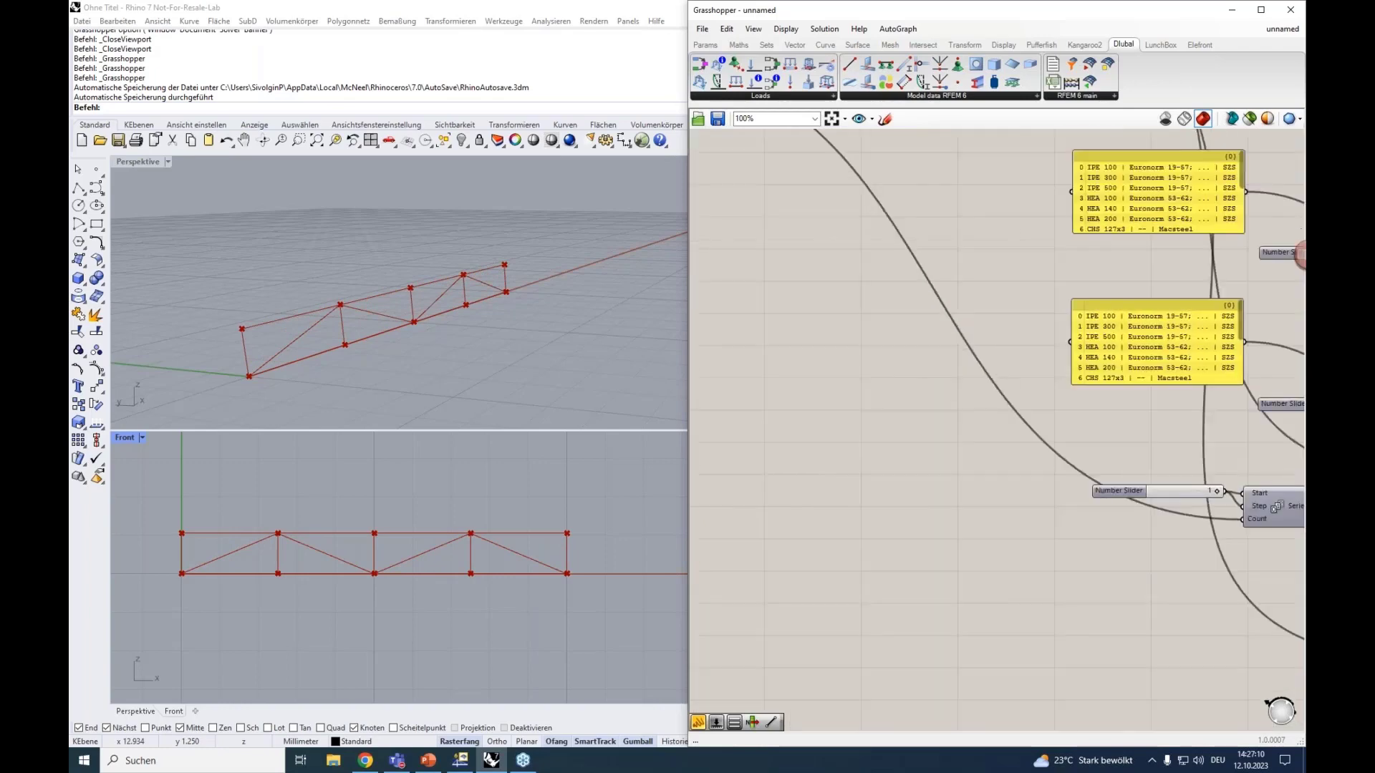
pyautogui.moveTo(1171, 565); pyautogui.dragTo(698, 545, button='right')
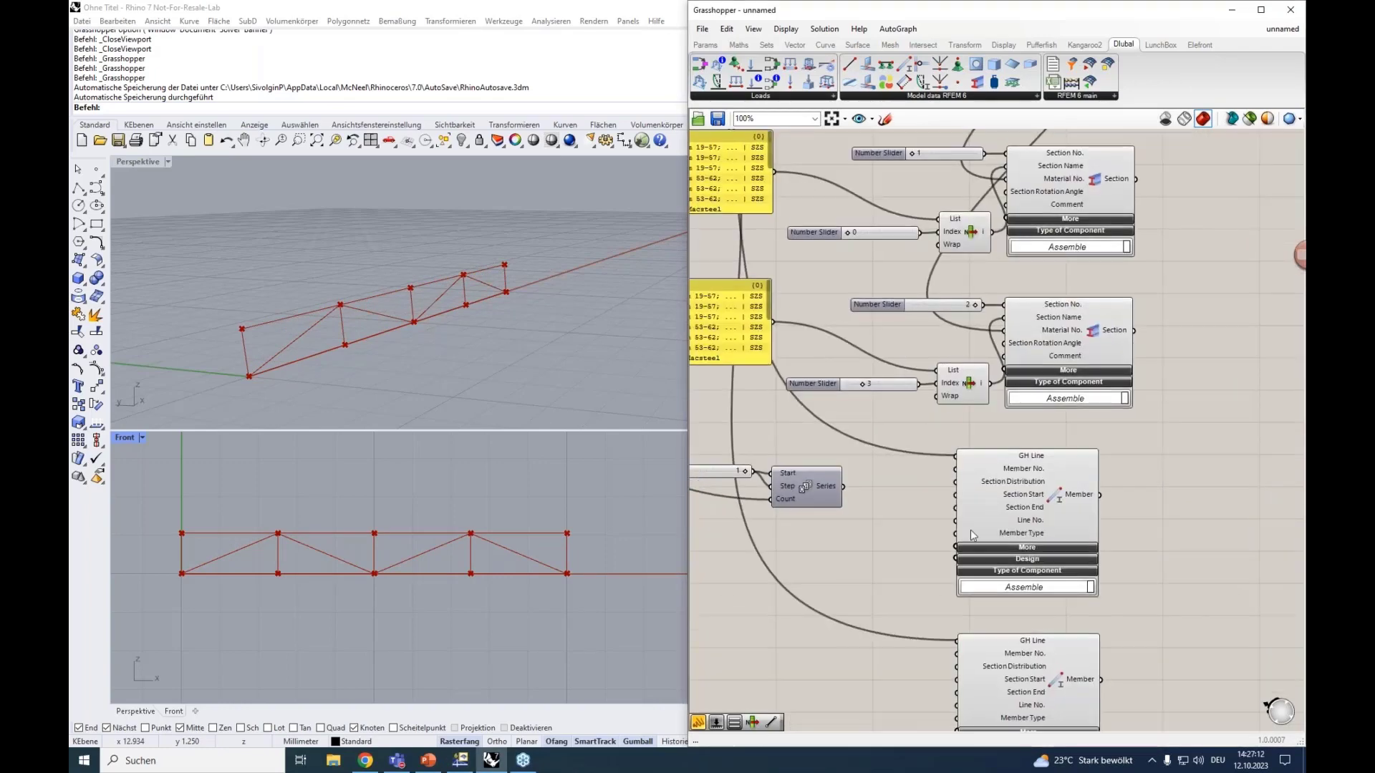
pyautogui.moveTo(825, 489)
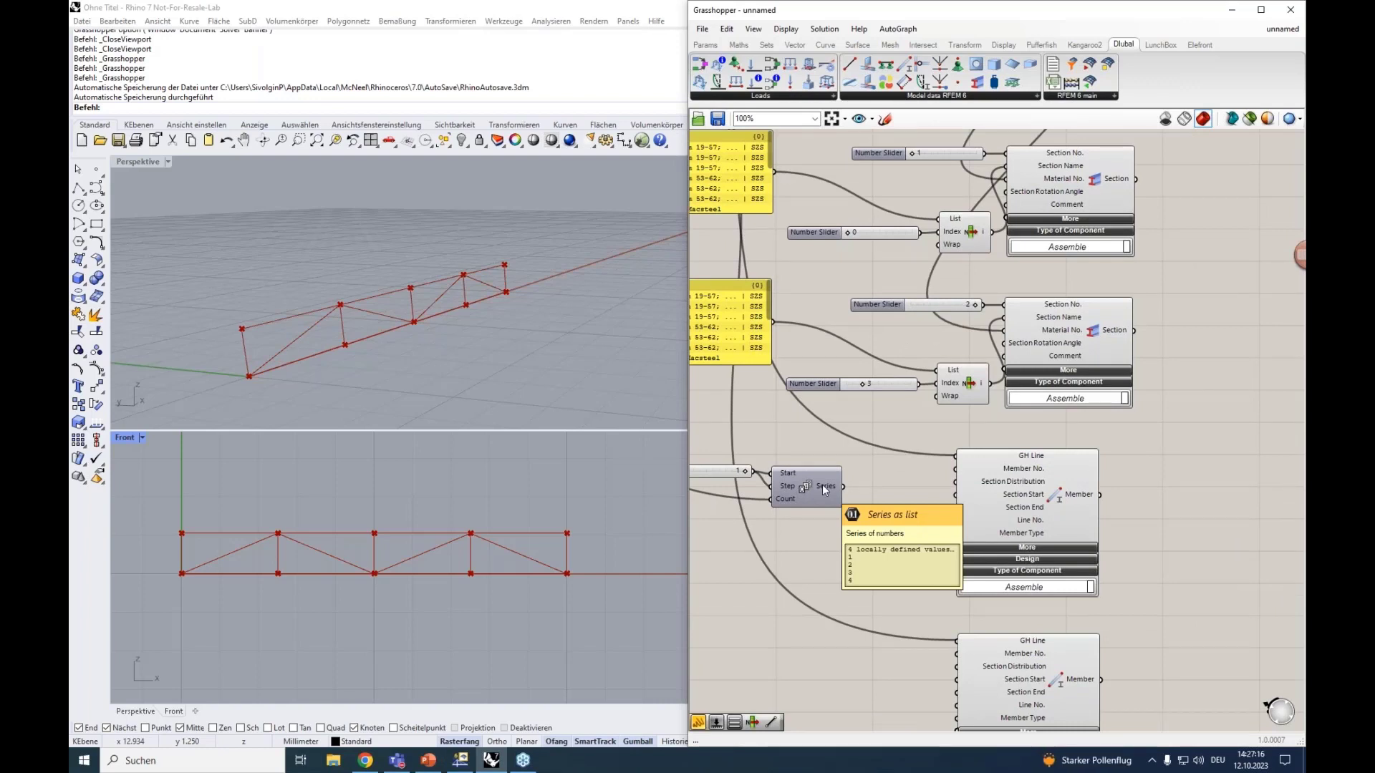
# Connect the Series output to the upper Member's Member No. input and shift the Series component together with its slider.
pyautogui.moveTo(843, 487); pyautogui.dragTo(956, 468)
pyautogui.moveTo(892, 510); pyautogui.dragTo(990, 506, button='right')
pyautogui.moveTo(956, 530); pyautogui.dragTo(925, 458)
pyautogui.moveTo(926, 518); pyautogui.dragTo(852, 478, button='right')
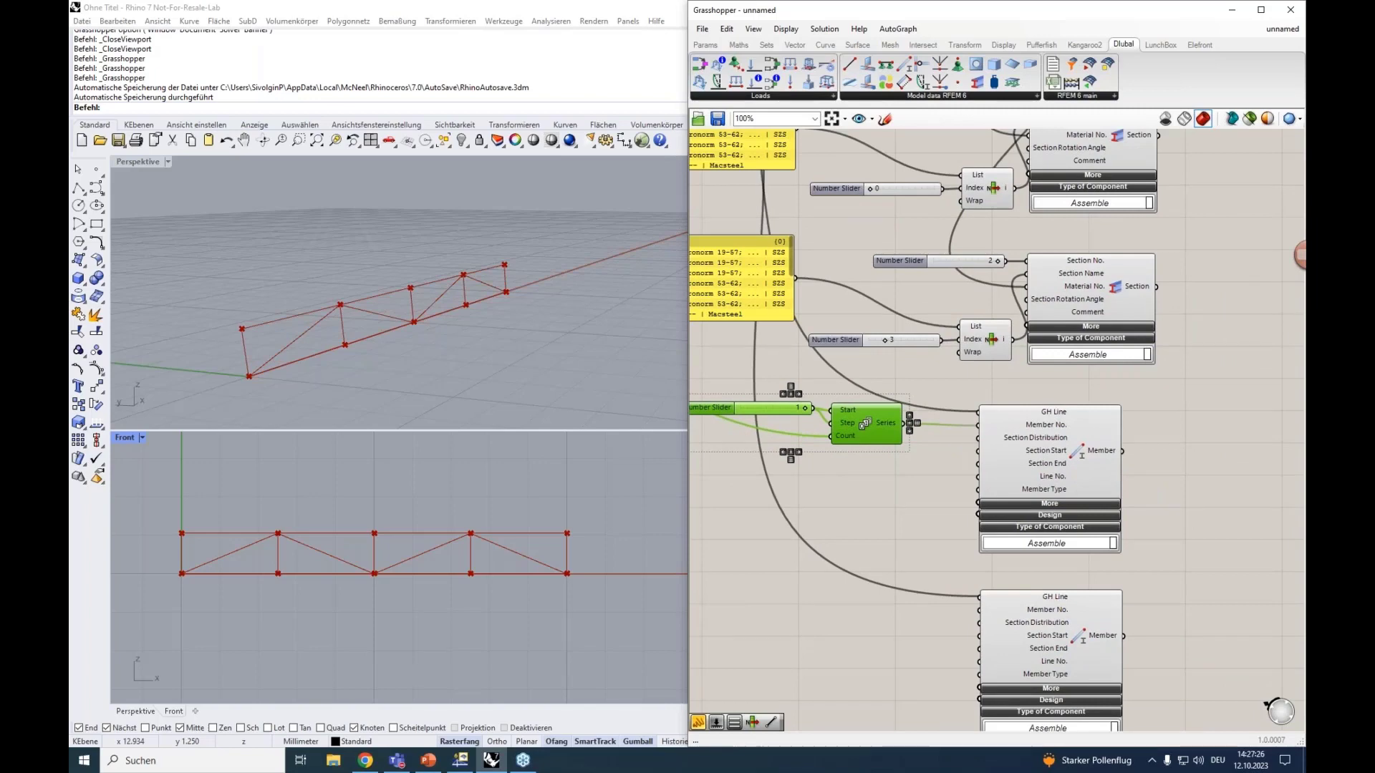
pyautogui.scroll(3, 1058, 455)
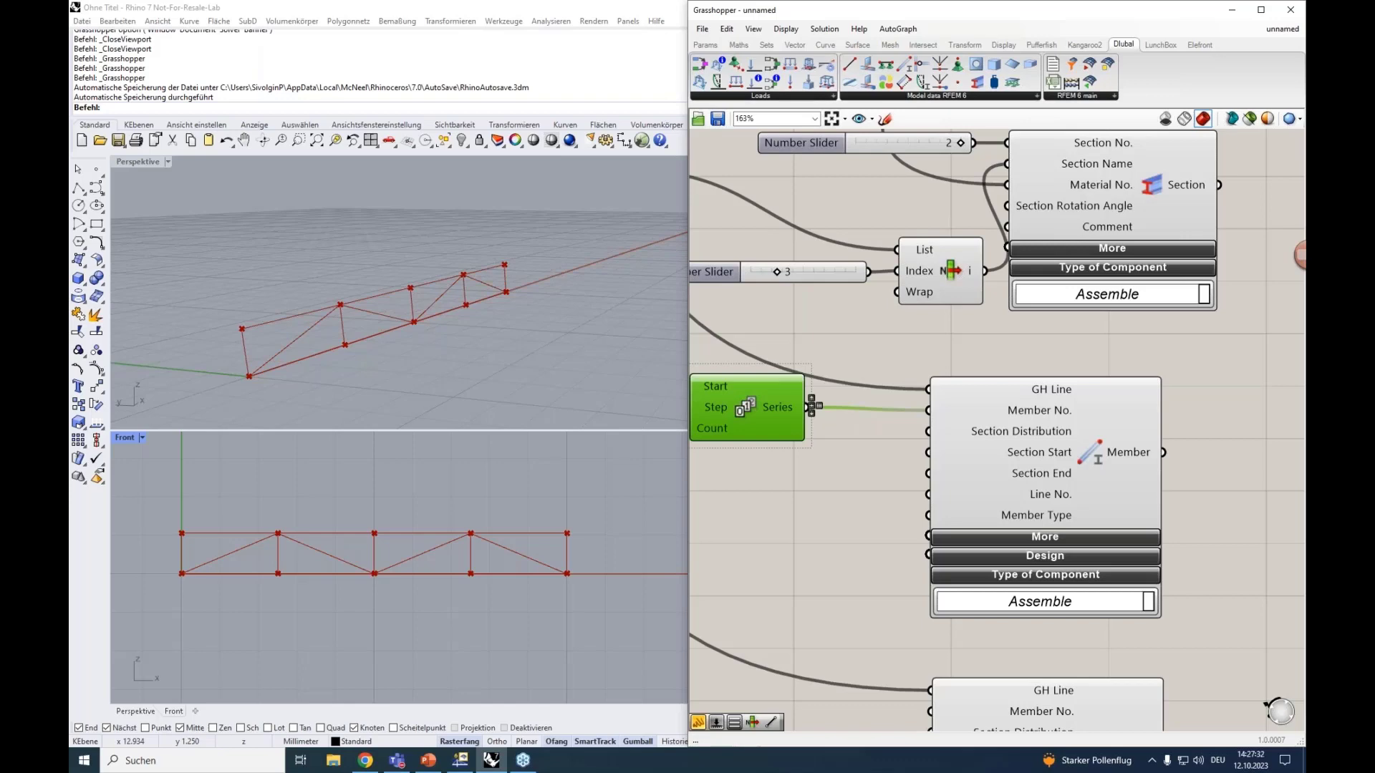
# Expand the More inputs of the upper Member component and move the lower Member component down to make room.
pyautogui.hotkey('alt', 'Tab')
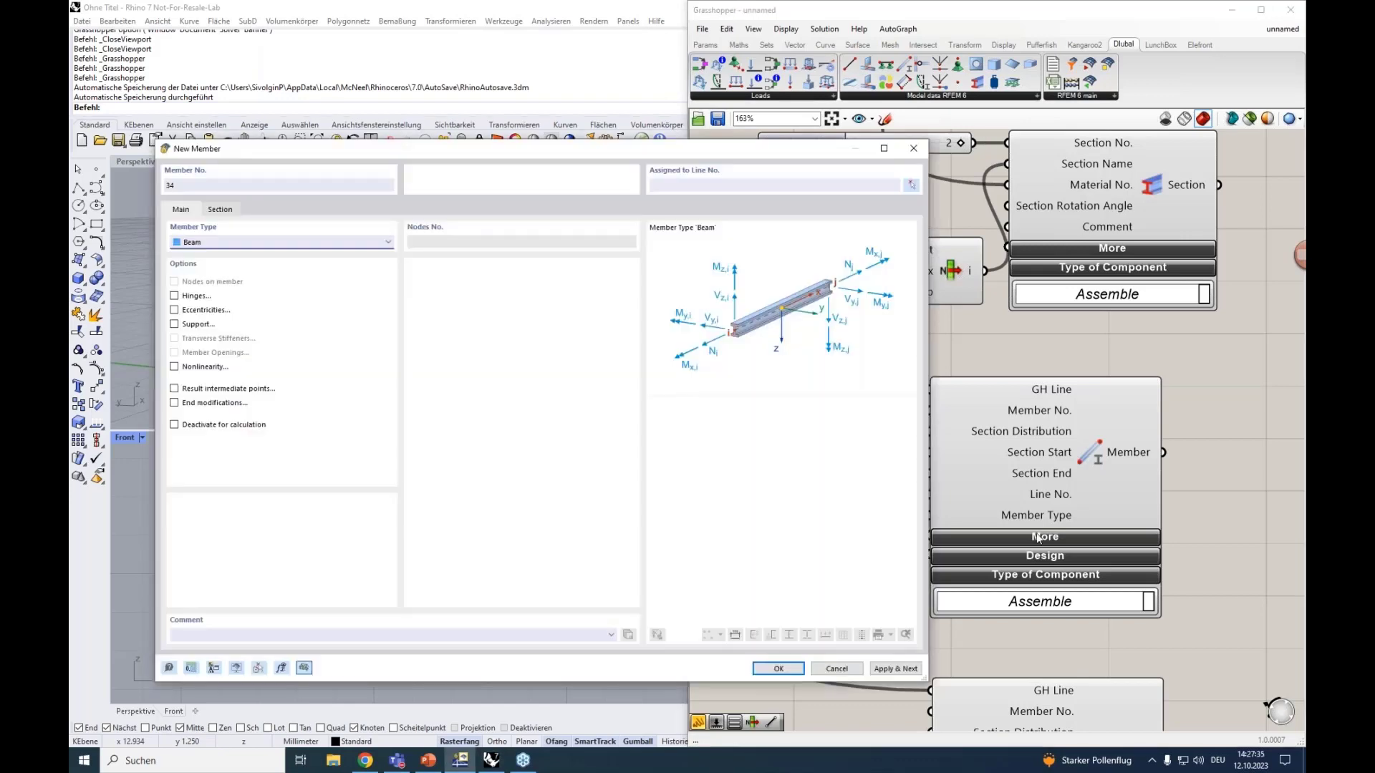
pyautogui.click(1040, 537)
pyautogui.scroll(-4, 1174, 509)
pyautogui.scroll(-1, 1173, 509)
pyautogui.moveTo(1097, 642); pyautogui.dragTo(1100, 746)
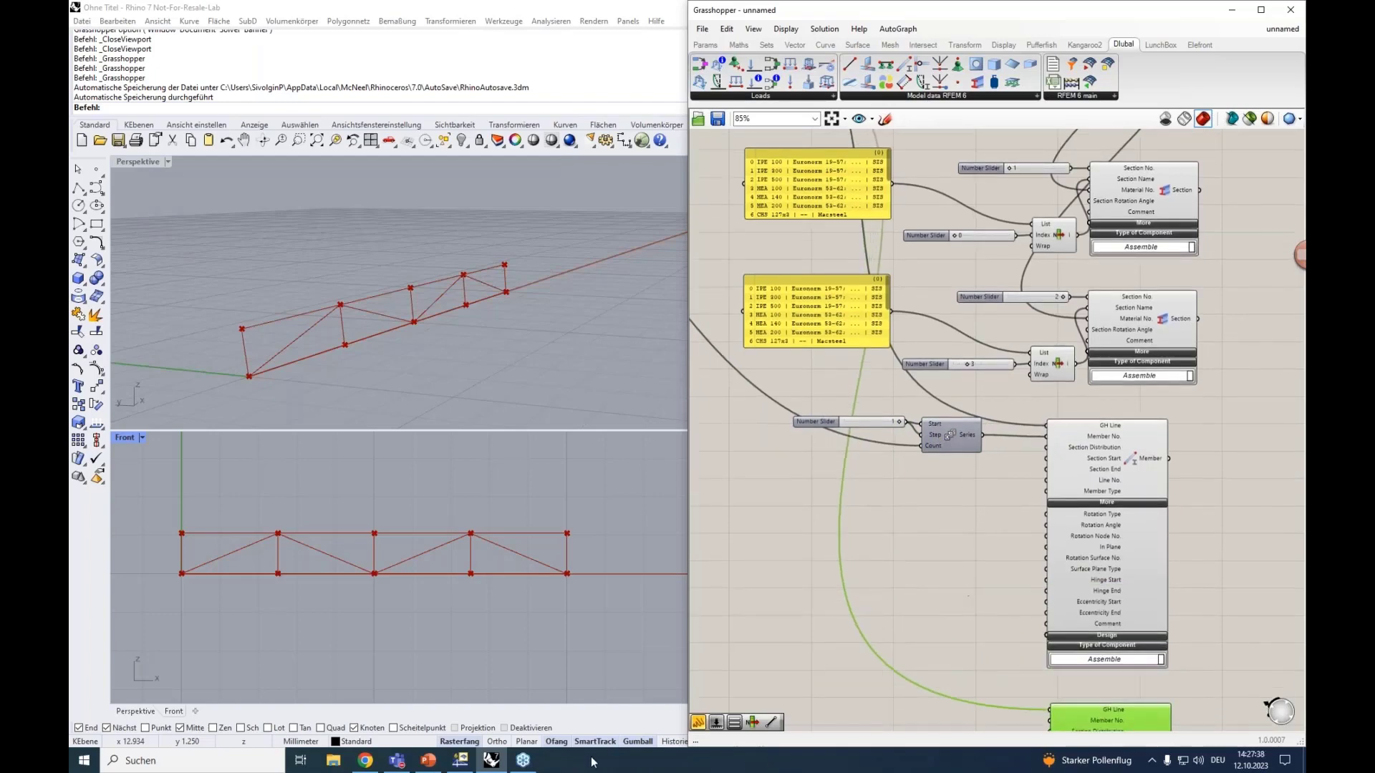
# Switch to RFEM's New Member dialog, place it beside the Member component, and show its Section settings for comparison.
pyautogui.click(460, 761)
pyautogui.moveTo(651, 153); pyautogui.dragTo(597, 91)
pyautogui.scroll(3, 1085, 480)
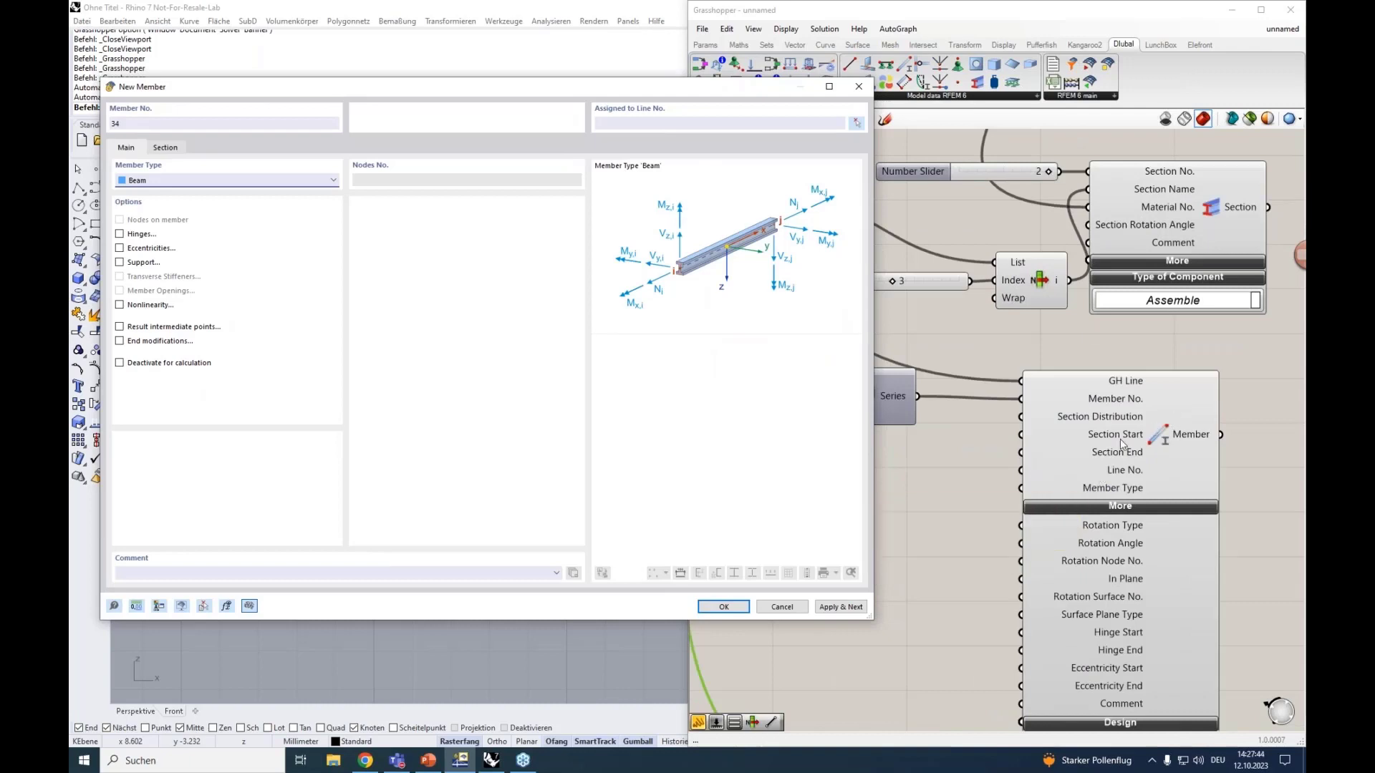
pyautogui.click(179, 149)
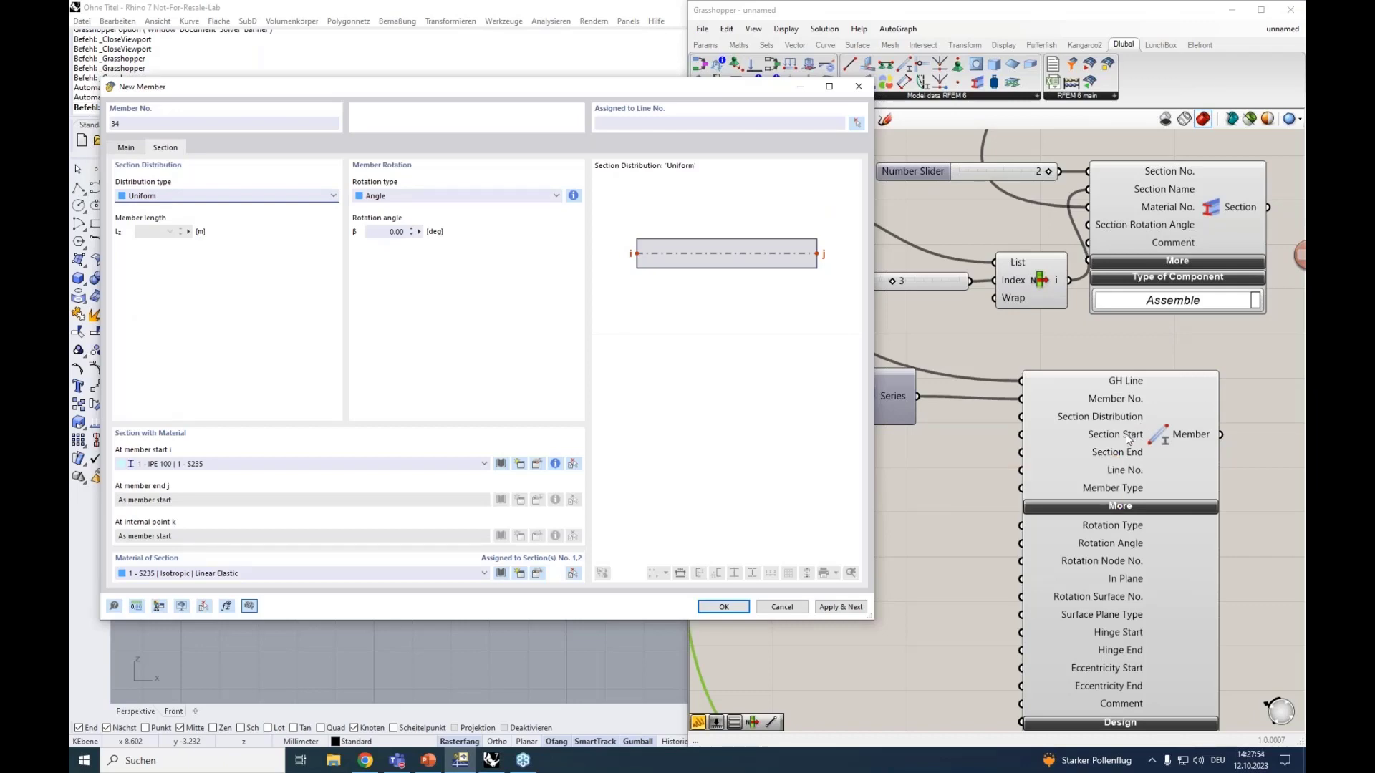
# Return to Grasshopper, add a Value List wired to the upper Member's Section Distribution input, and shift it clear of the component.
pyautogui.click(1103, 421)
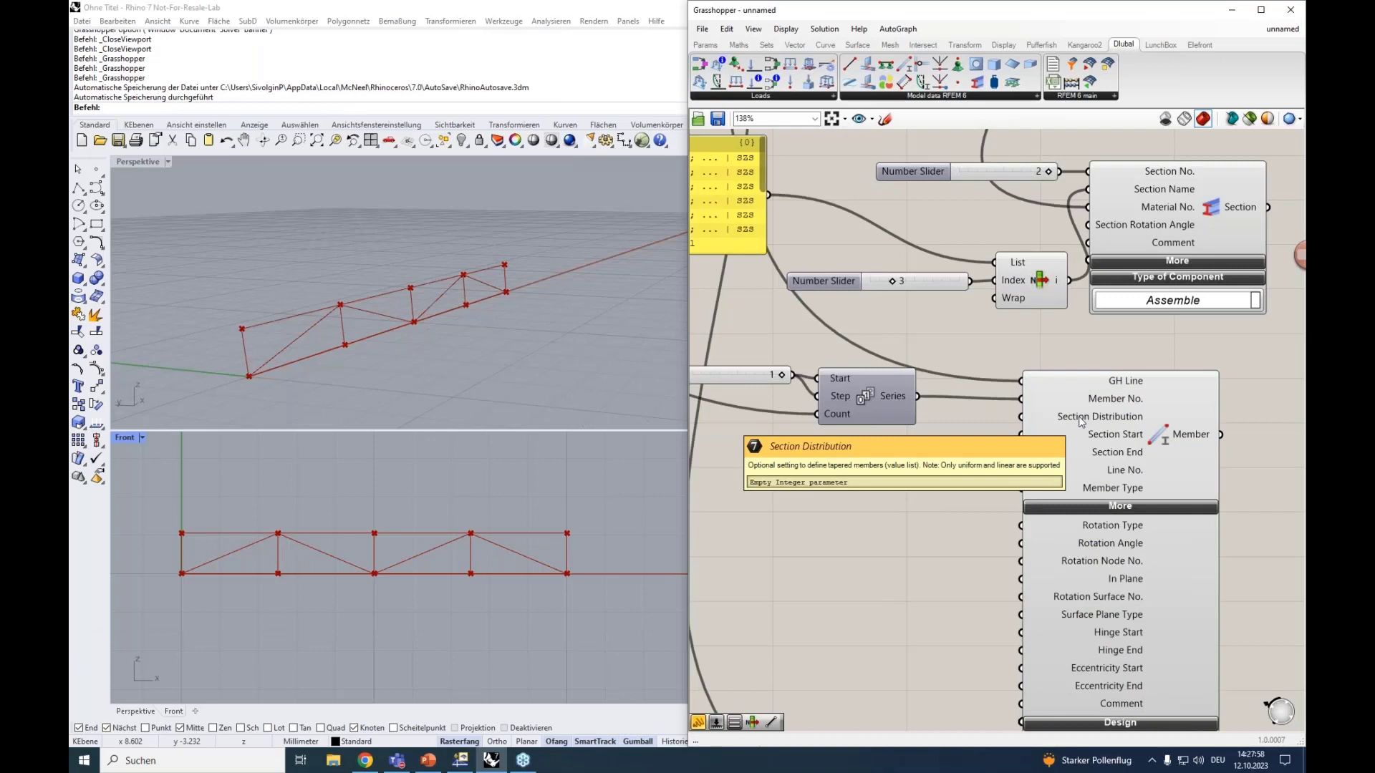
pyautogui.doubleClick(914, 460)
pyautogui.write('val')
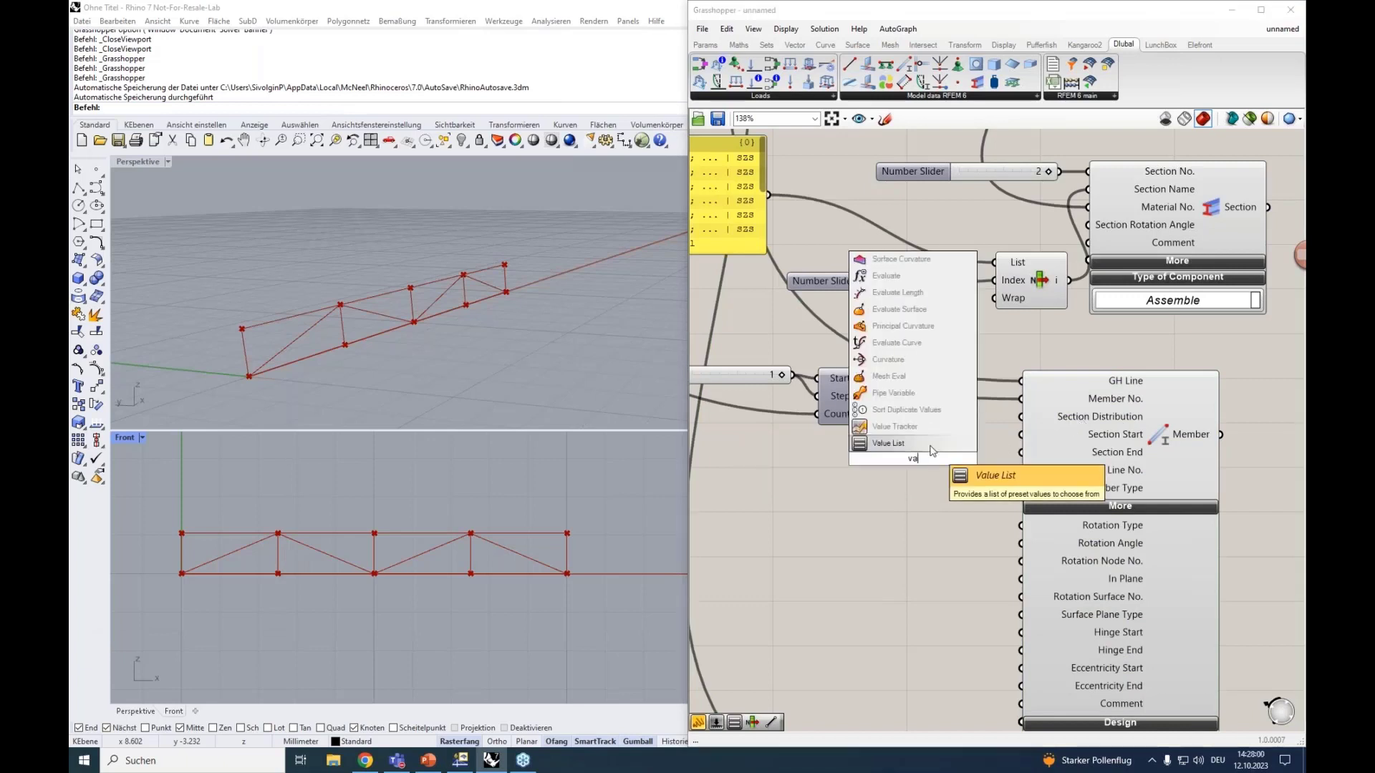
pyautogui.click(932, 445)
pyautogui.moveTo(971, 459); pyautogui.dragTo(1020, 417)
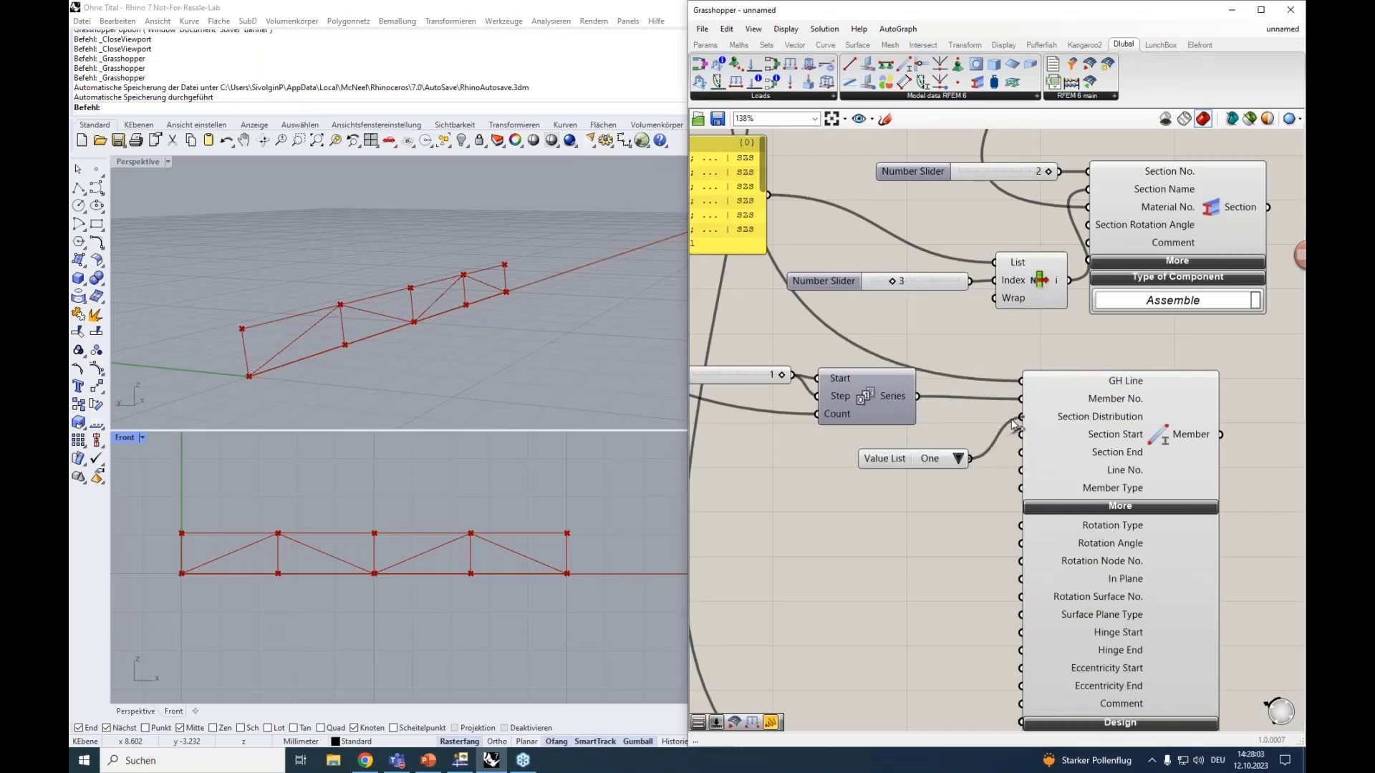
pyautogui.moveTo(923, 466); pyautogui.dragTo(696, 450)
pyautogui.scroll(-3, 784, 476)
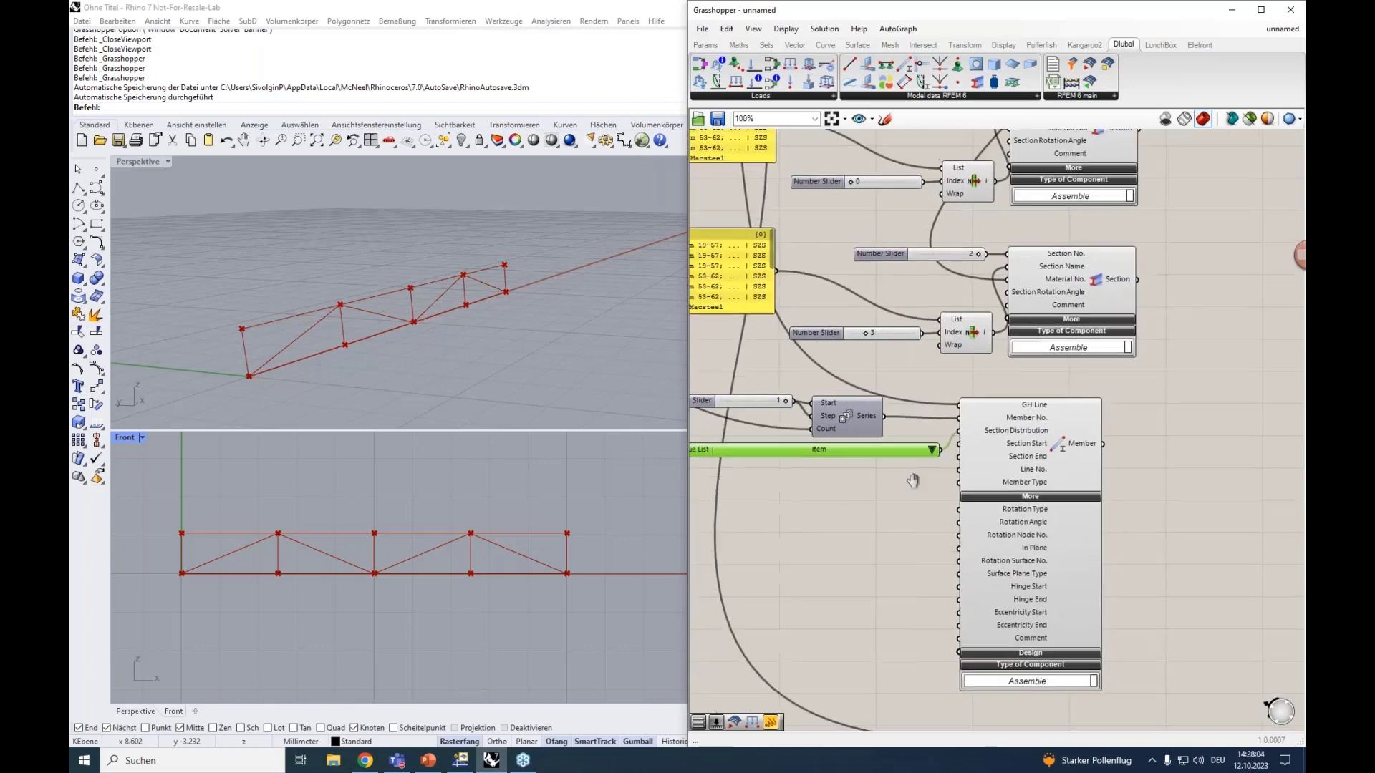
# Review the section distribution types offered by the Value List, including SECTION_DISTRIBUTION_TYPE_UNIFORM, and delete the list.
pyautogui.click(1049, 442)
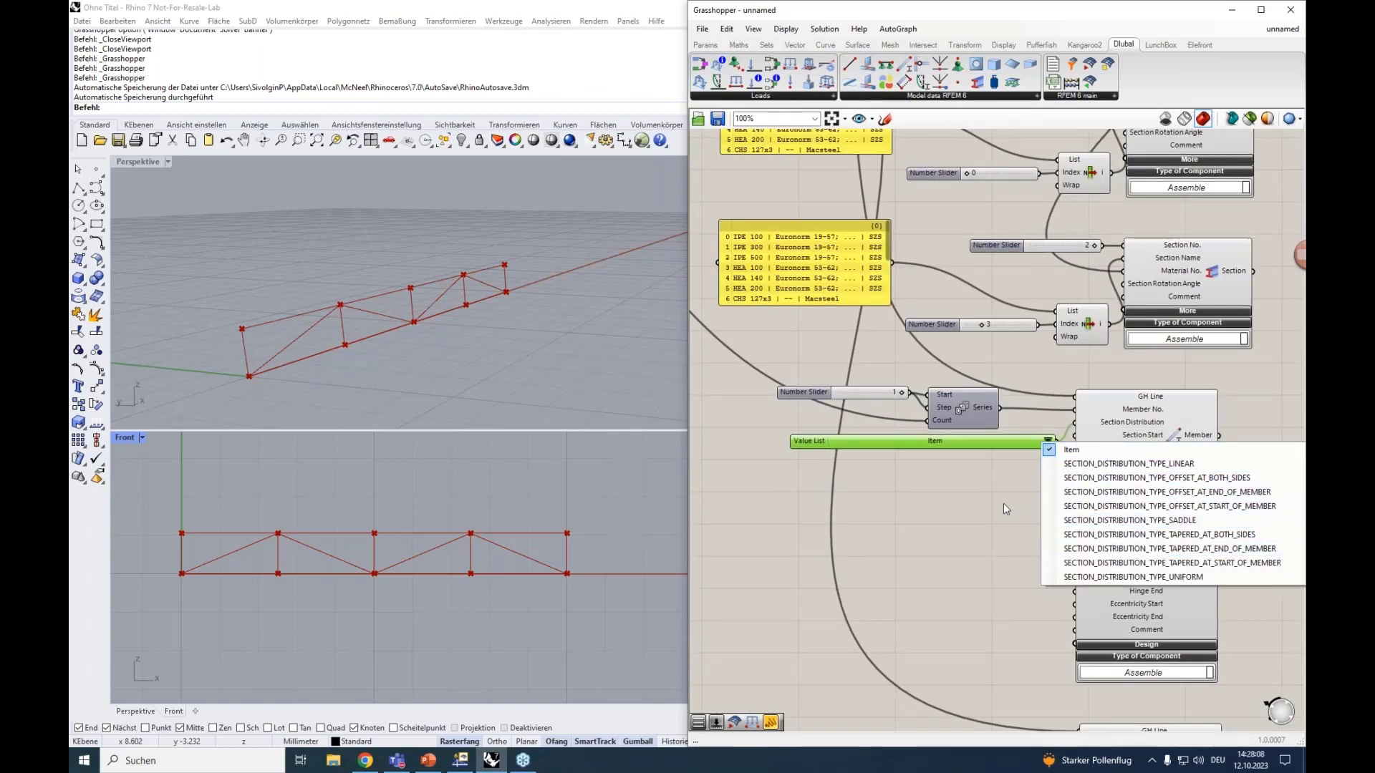
pyautogui.click(968, 492)
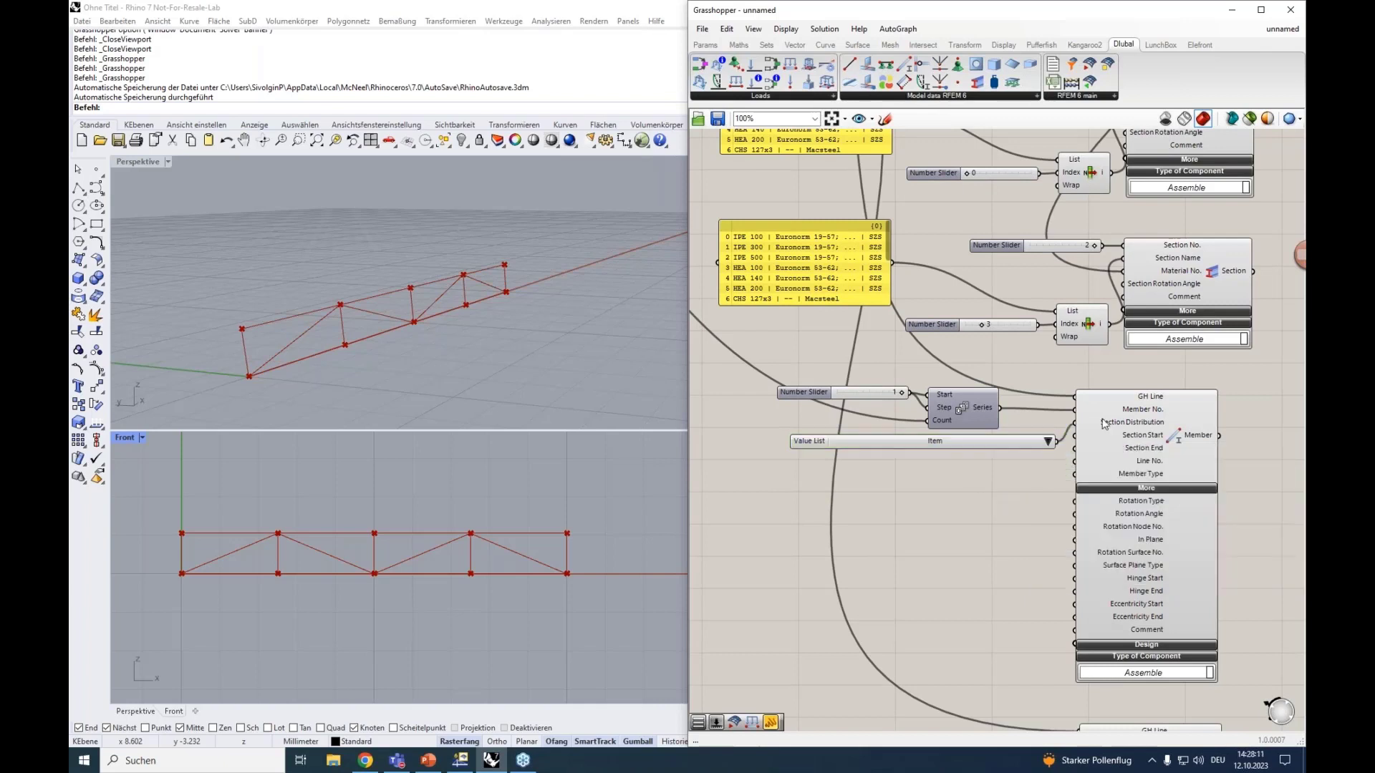
pyautogui.moveTo(1114, 425)
pyautogui.click(1047, 441)
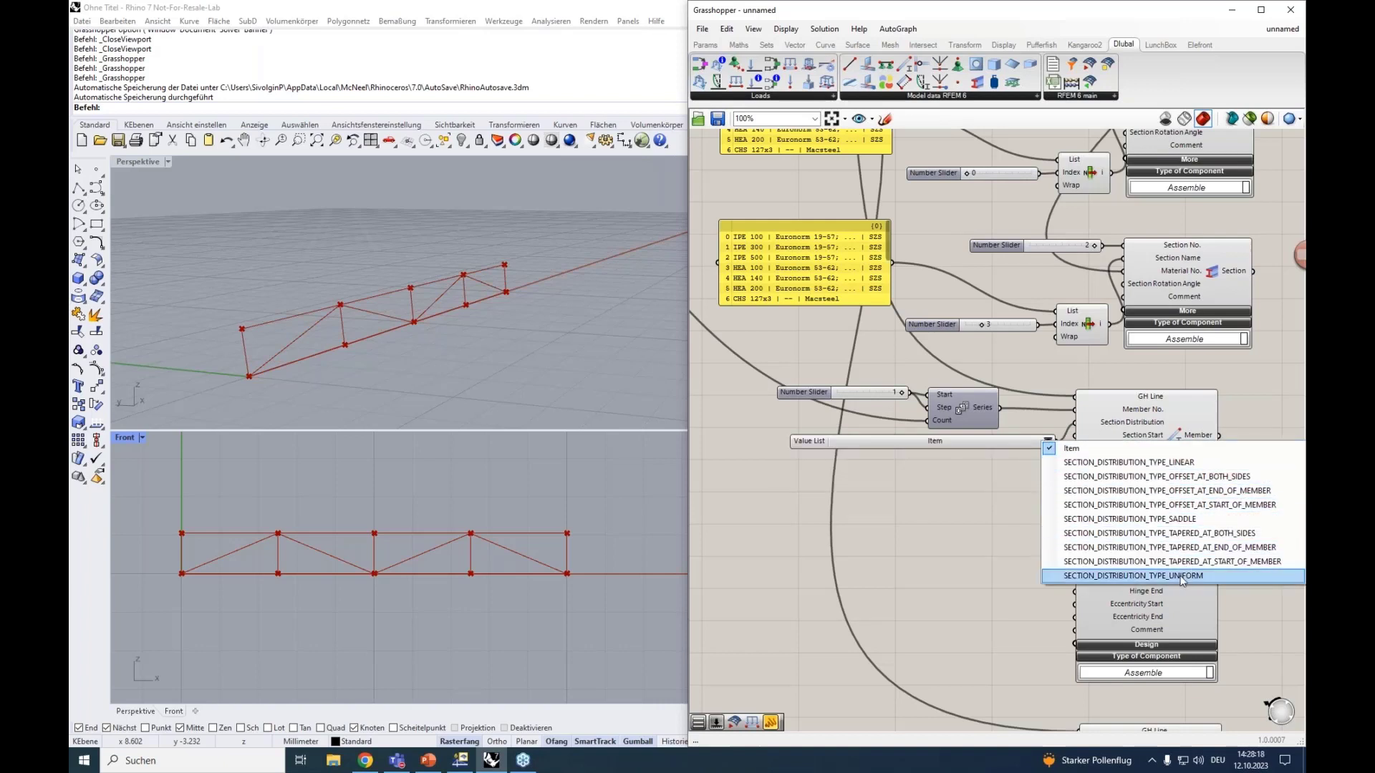
pyautogui.click(872, 444)
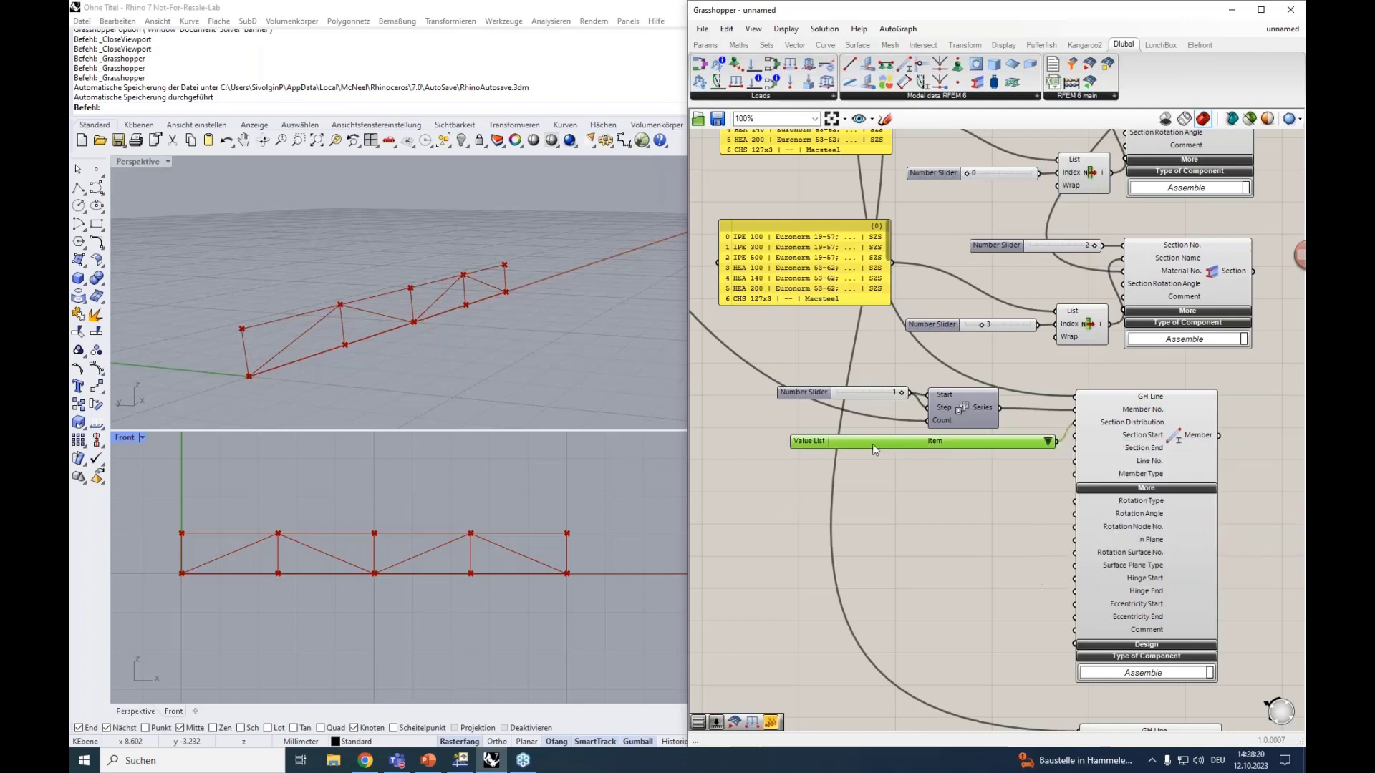
pyautogui.press('Delete')
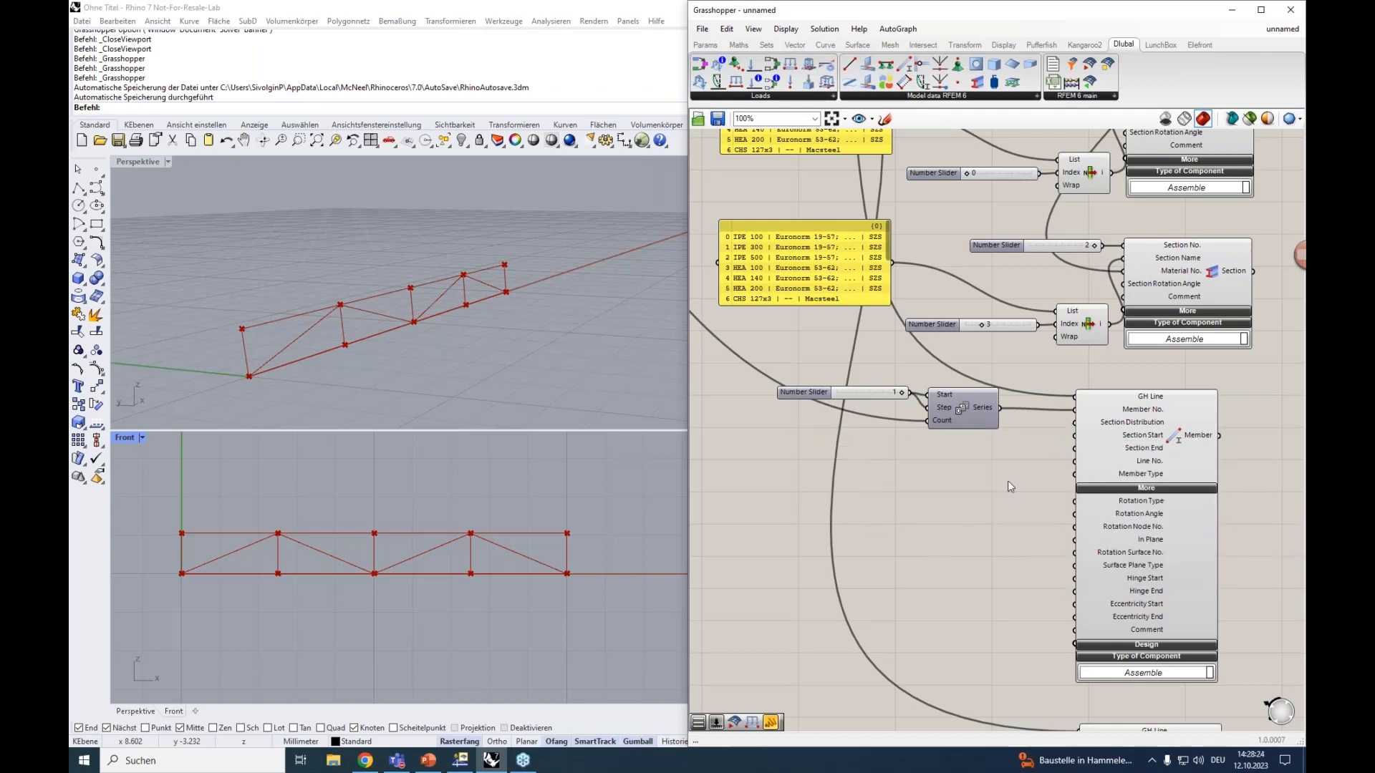
# Switch to RFEM's New Member dialog and compare its section distribution and rotation type options with the Member component's inputs.
pyautogui.scroll(2, 1007, 480)
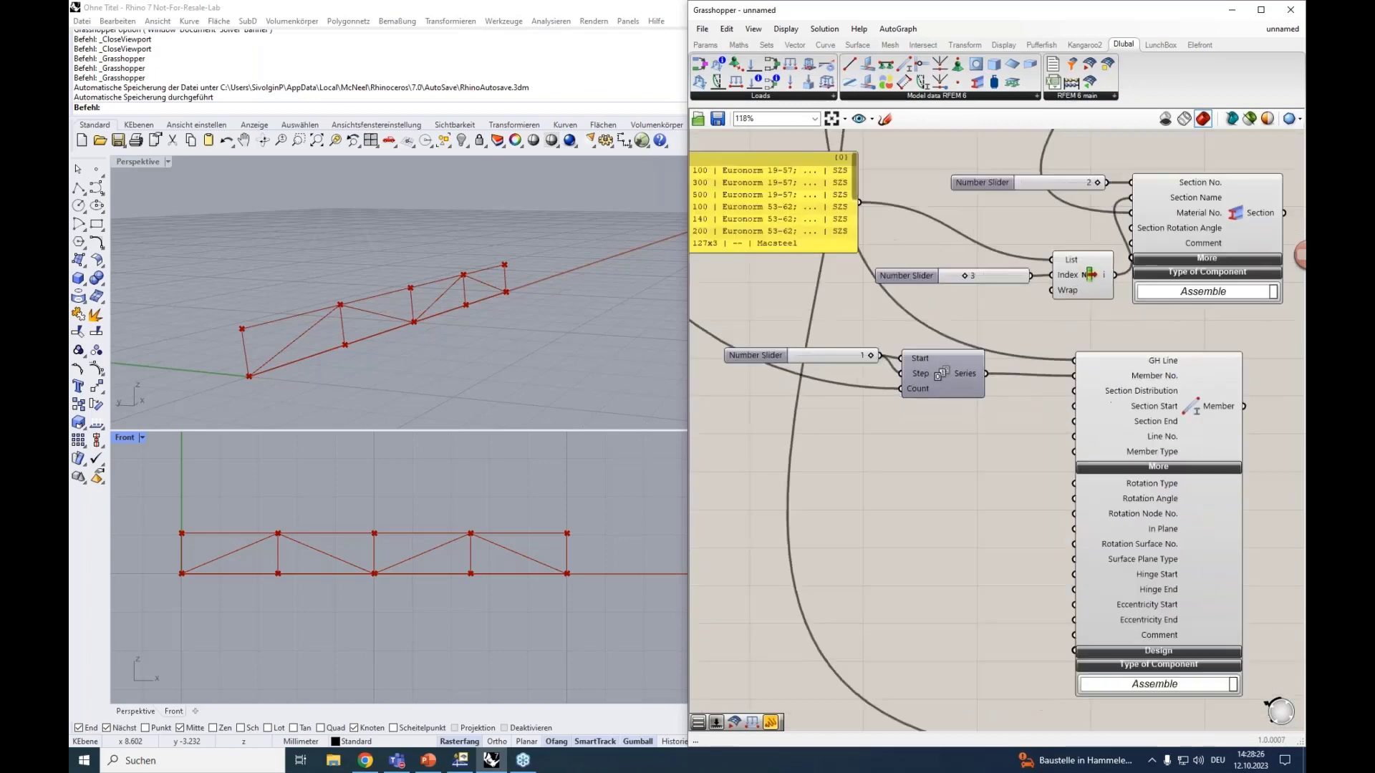
pyautogui.scroll(2, 995, 464)
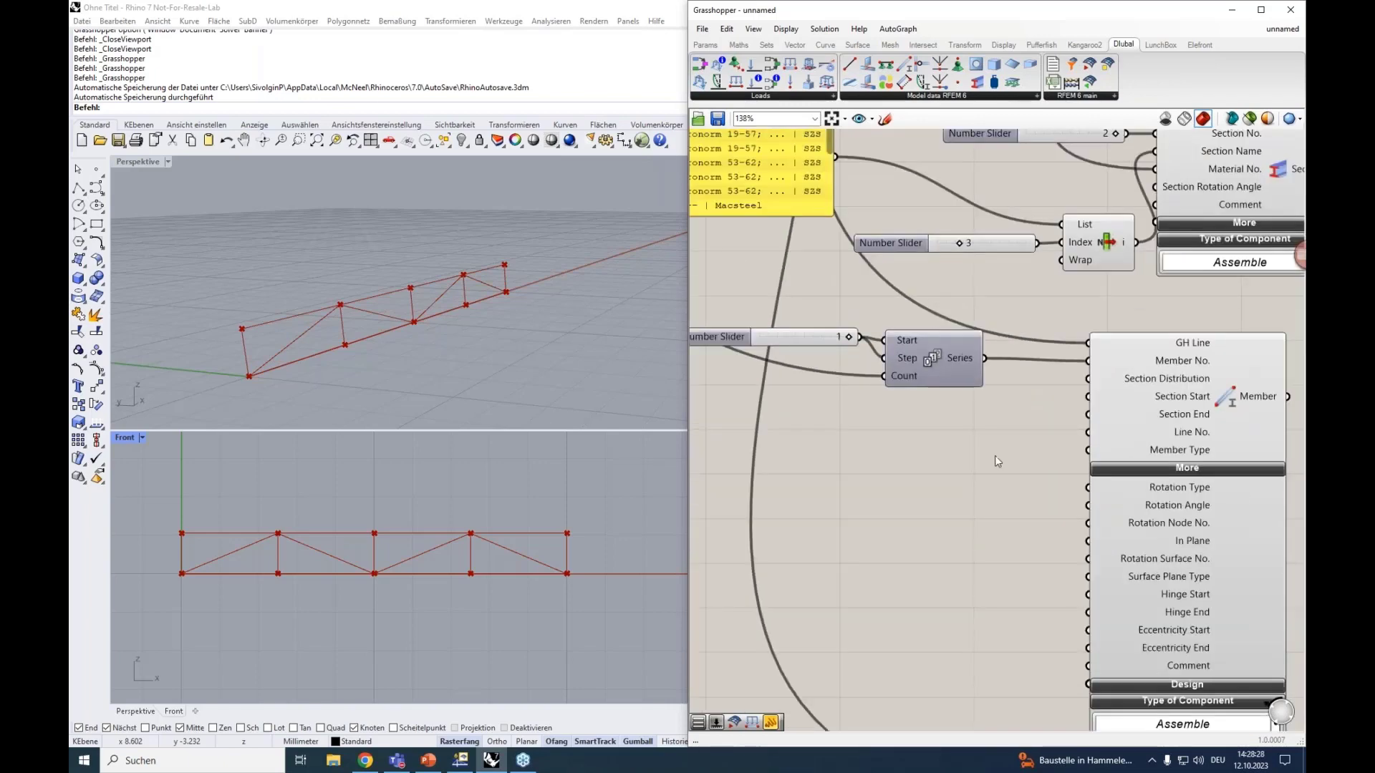
pyautogui.moveTo(994, 457); pyautogui.dragTo(982, 457, button='right')
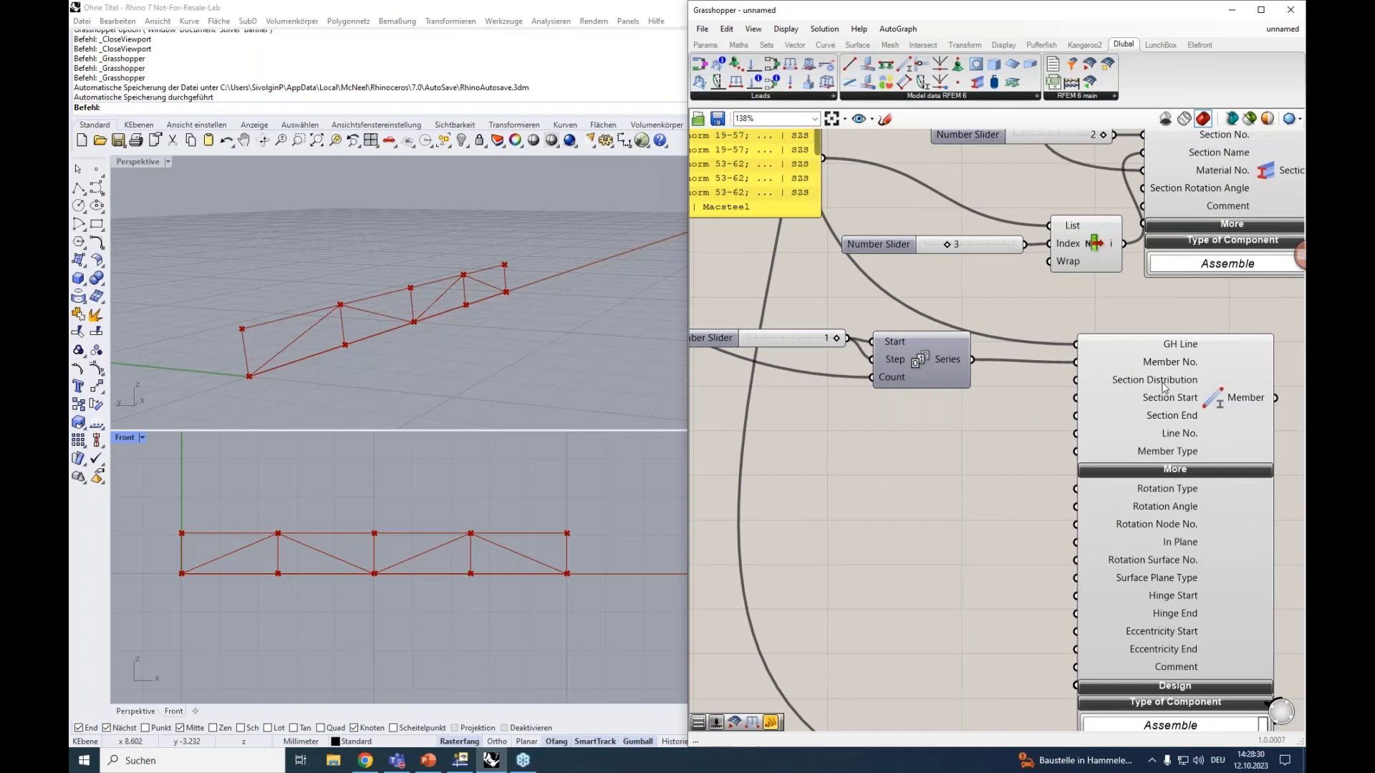
pyautogui.click(459, 760)
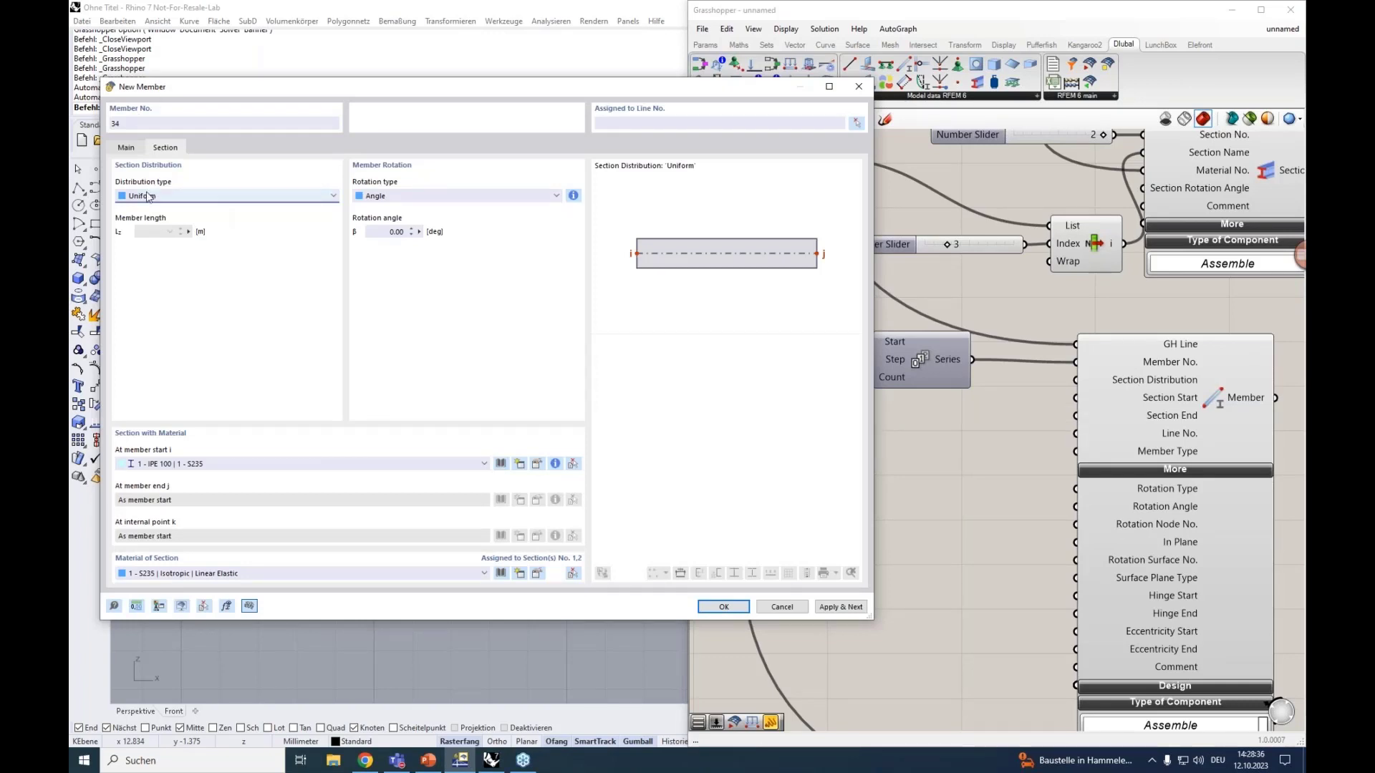
pyautogui.click(196, 196)
pyautogui.click(192, 197)
pyautogui.moveTo(1183, 496)
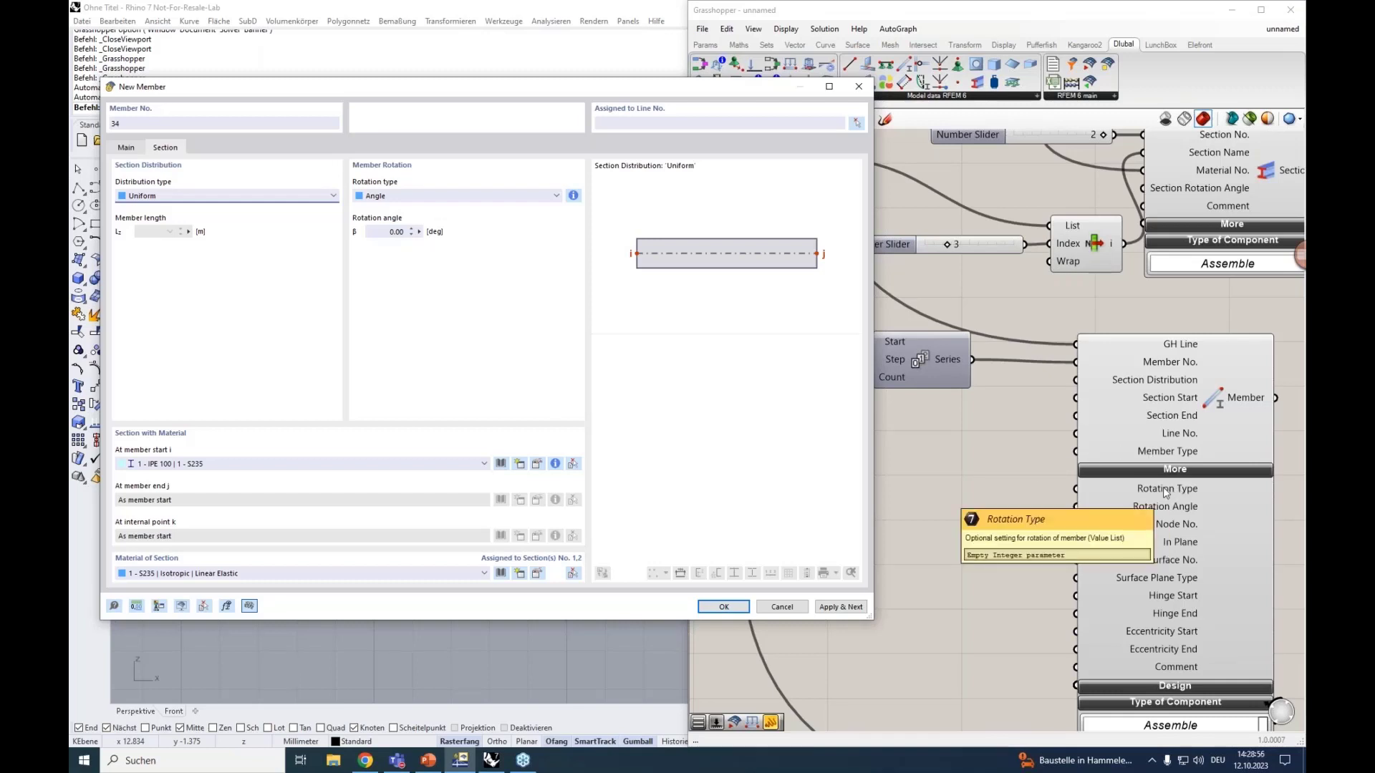
pyautogui.click(124, 149)
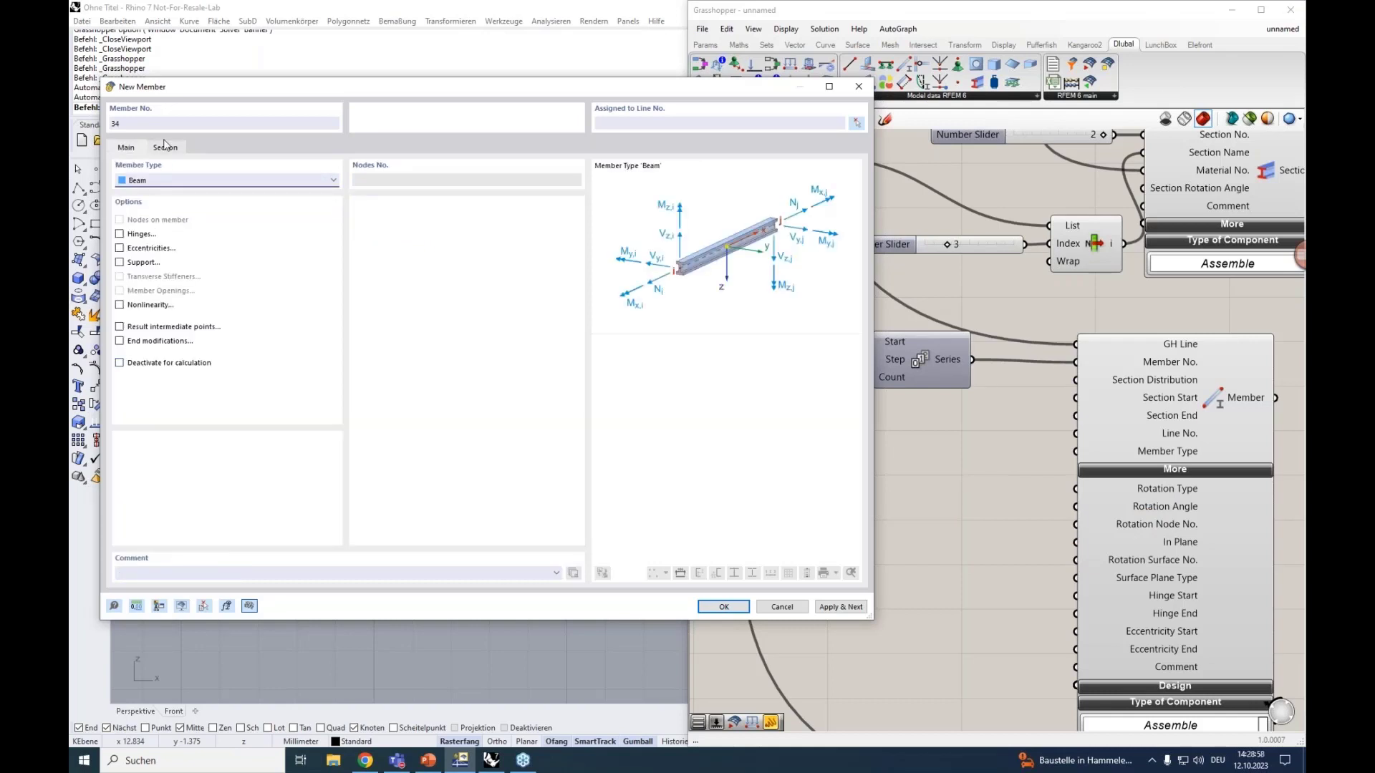
pyautogui.click(165, 147)
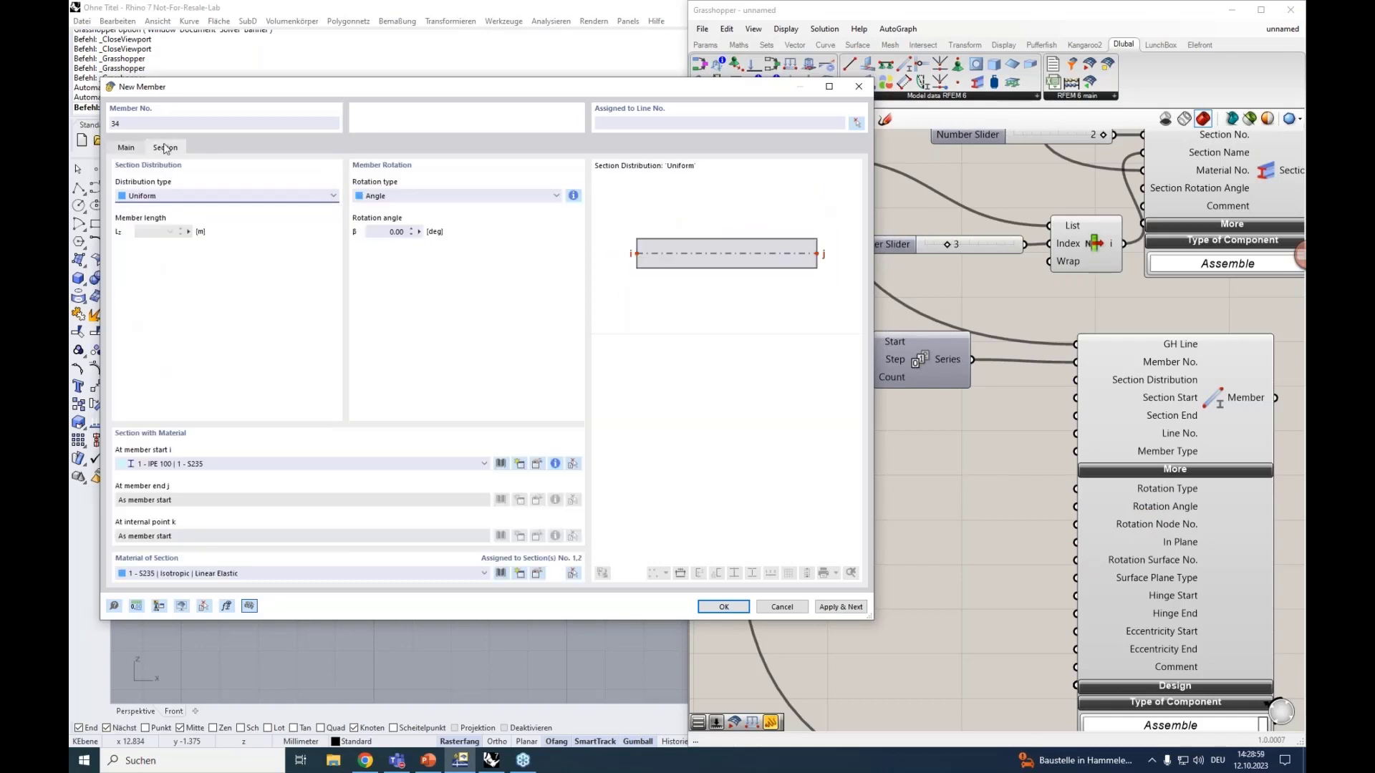
pyautogui.click(387, 196)
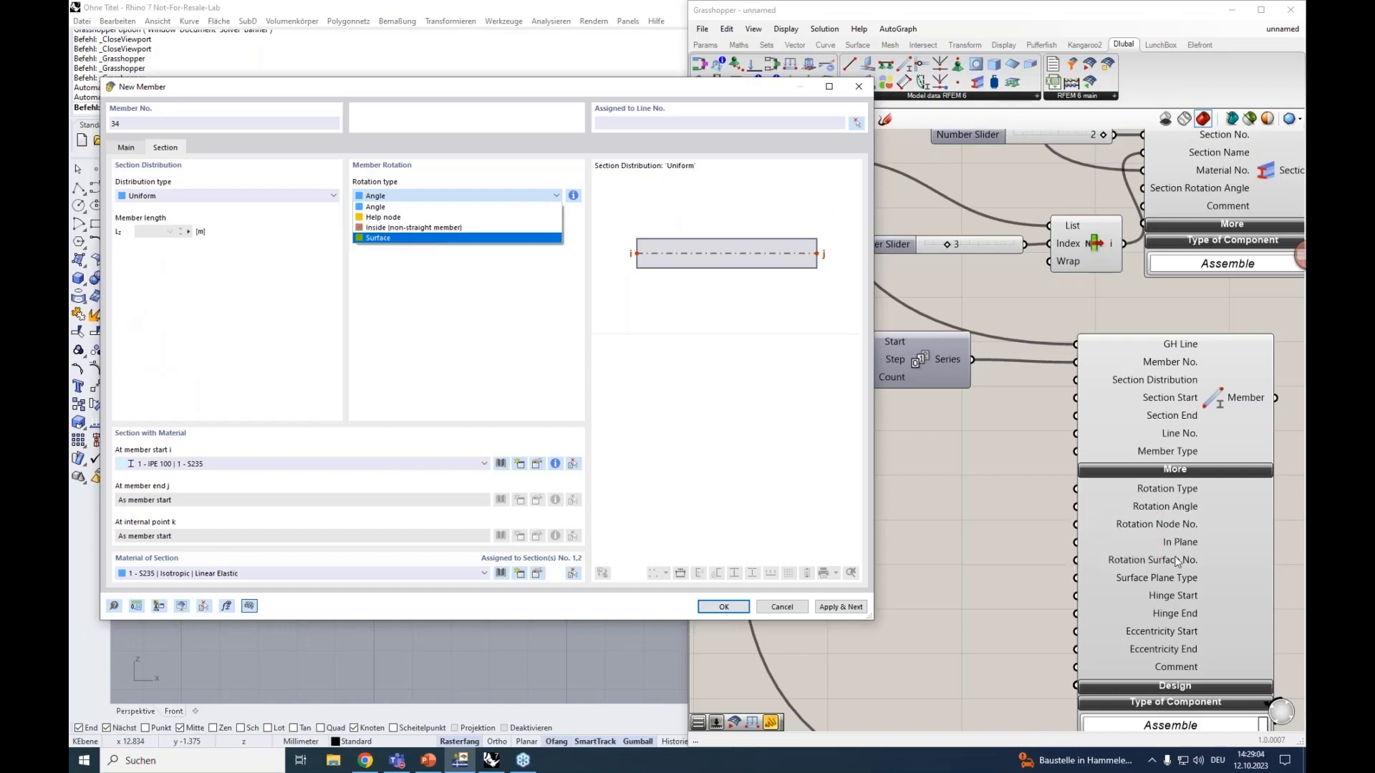
pyautogui.moveTo(1167, 509)
# Enable Hinges and Eccentricities for the new member in RFEM, look through the related settings, and close the dialog without creating the member.
pyautogui.click(125, 147)
pyautogui.click(143, 236)
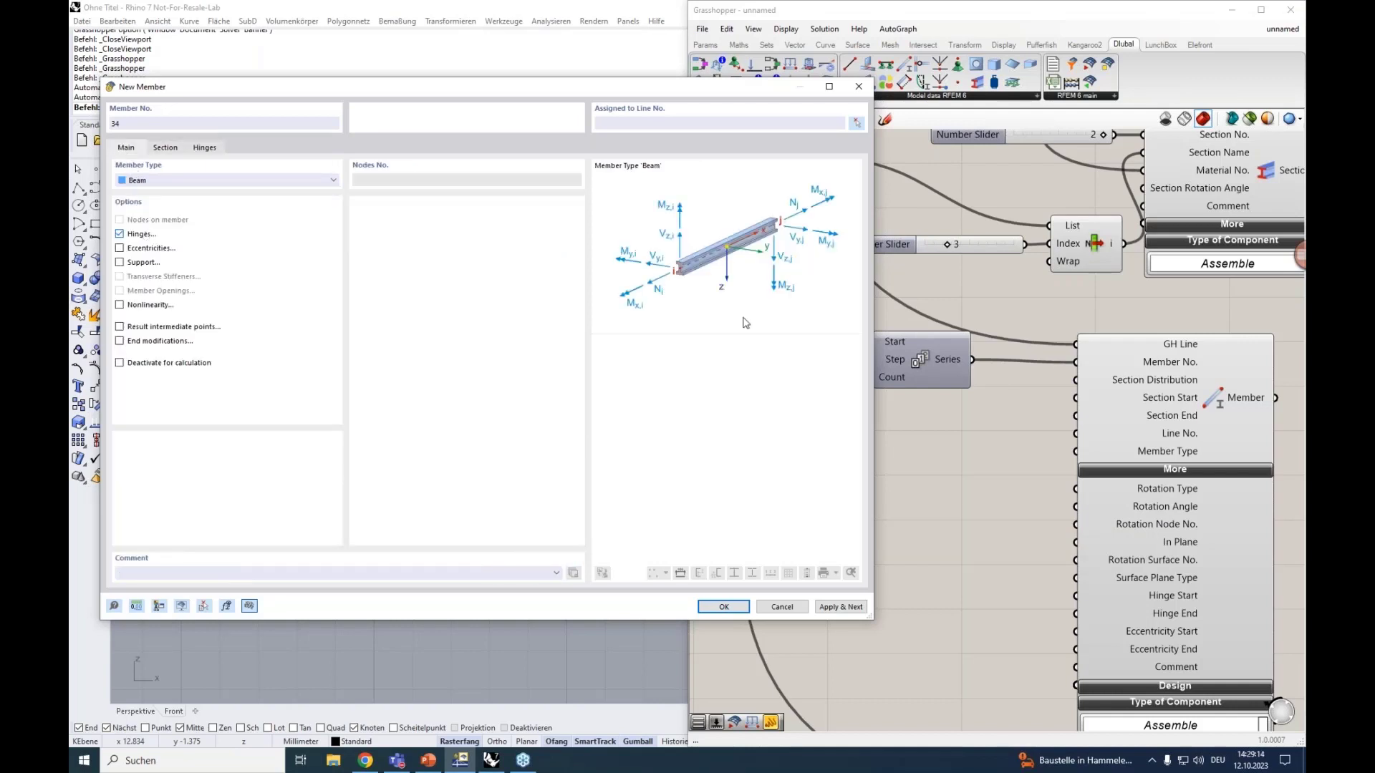
pyautogui.click(120, 248)
pyautogui.click(168, 149)
pyautogui.click(194, 149)
pyautogui.click(126, 150)
pyautogui.click(857, 87)
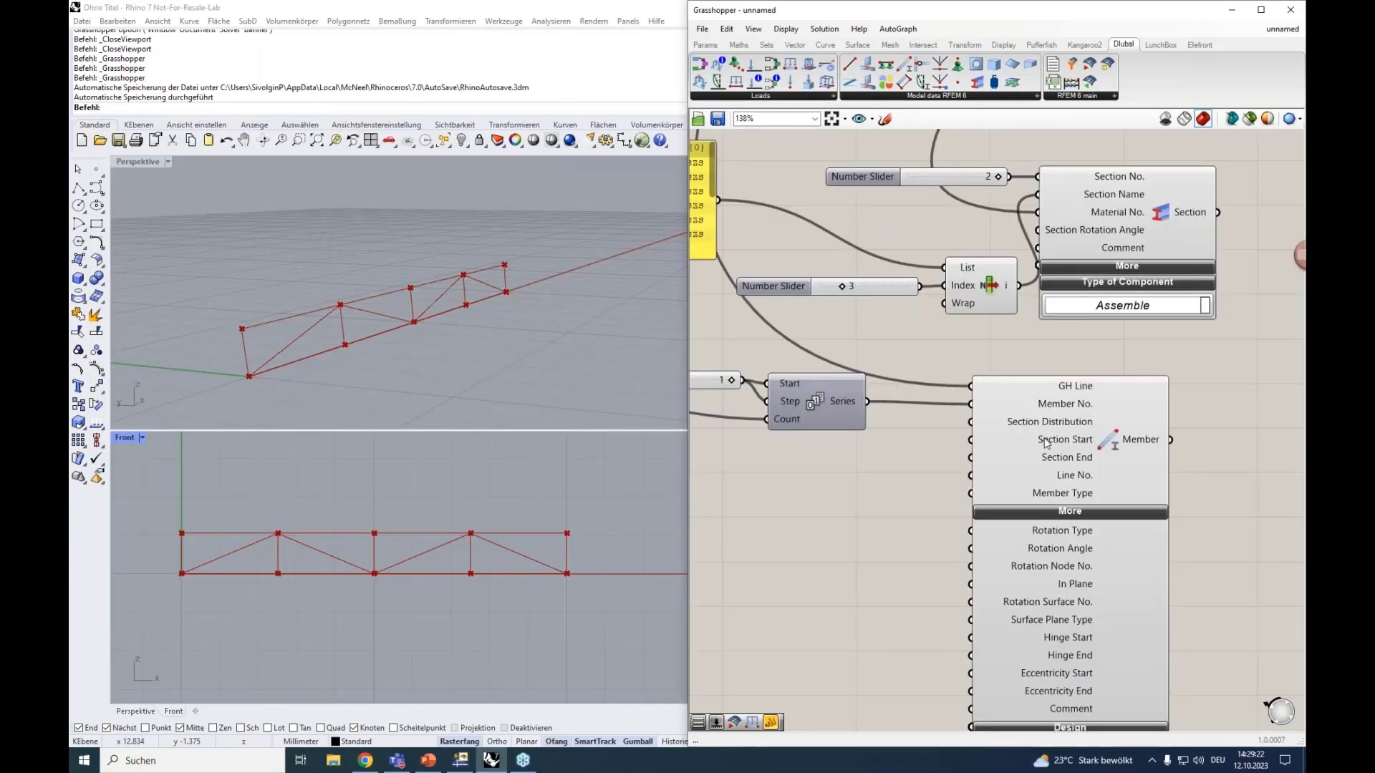
# Connect the output of the Section component numbered 1 to the upper Member's Section Start input in Grasshopper.
pyautogui.scroll(-2, 1046, 443)
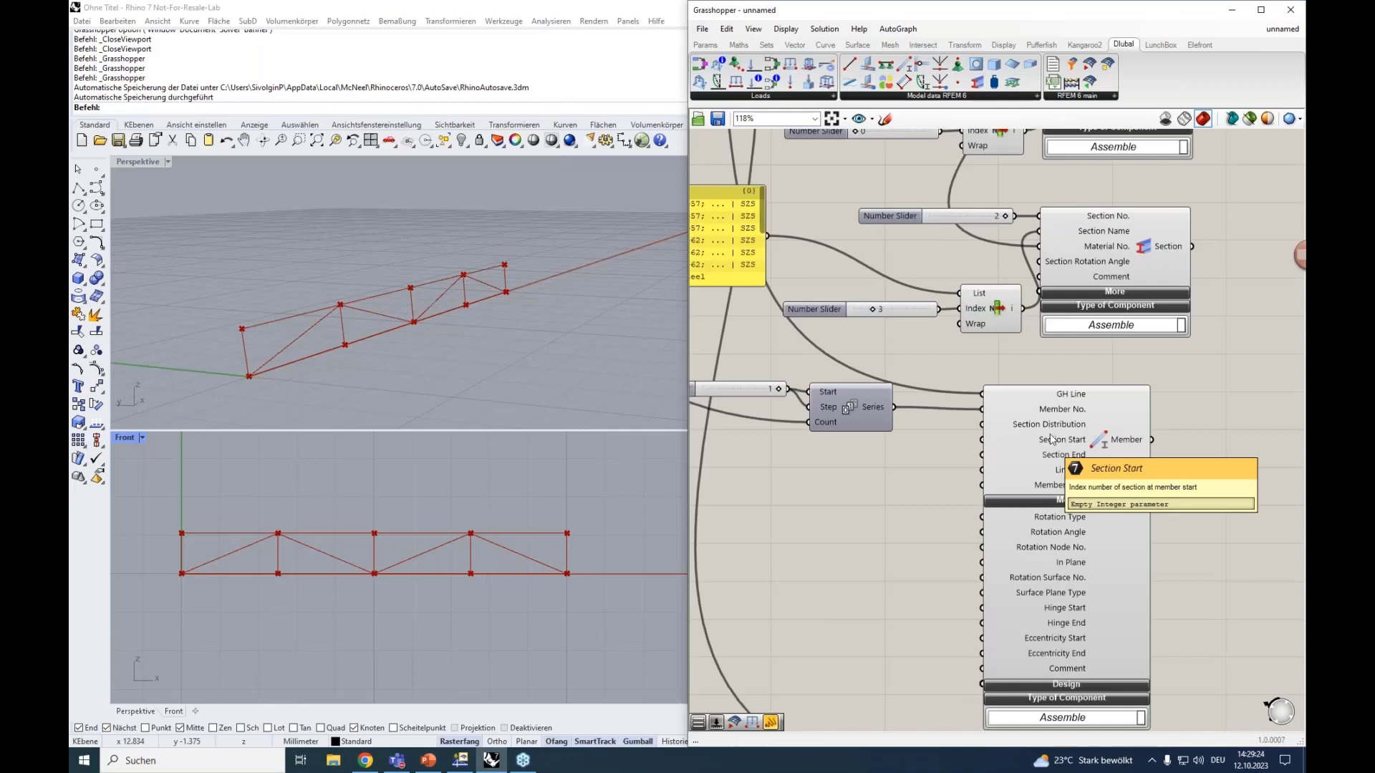
pyautogui.scroll(-4, 1082, 376)
pyautogui.scroll(2, 1081, 222)
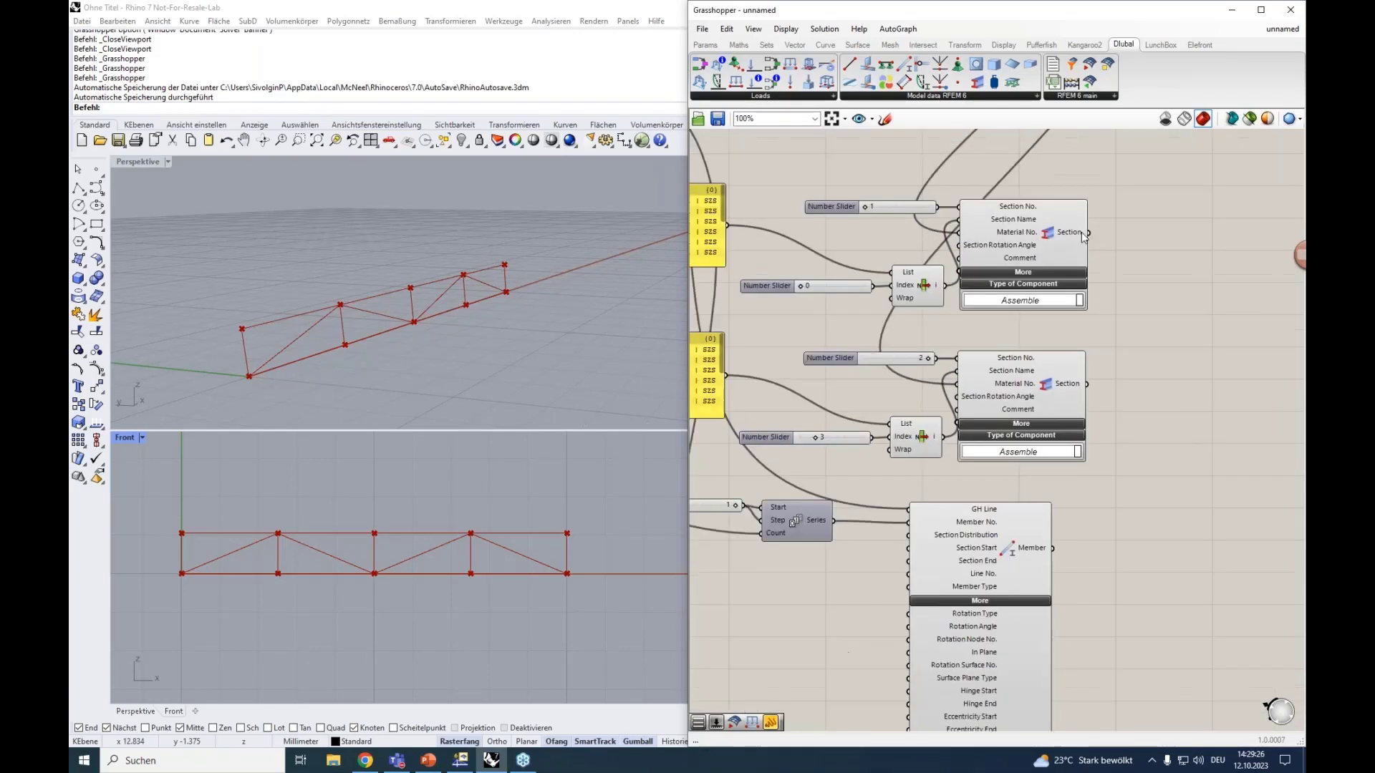
pyautogui.click(1016, 210)
pyautogui.moveTo(1087, 233); pyautogui.dragTo(899, 548)
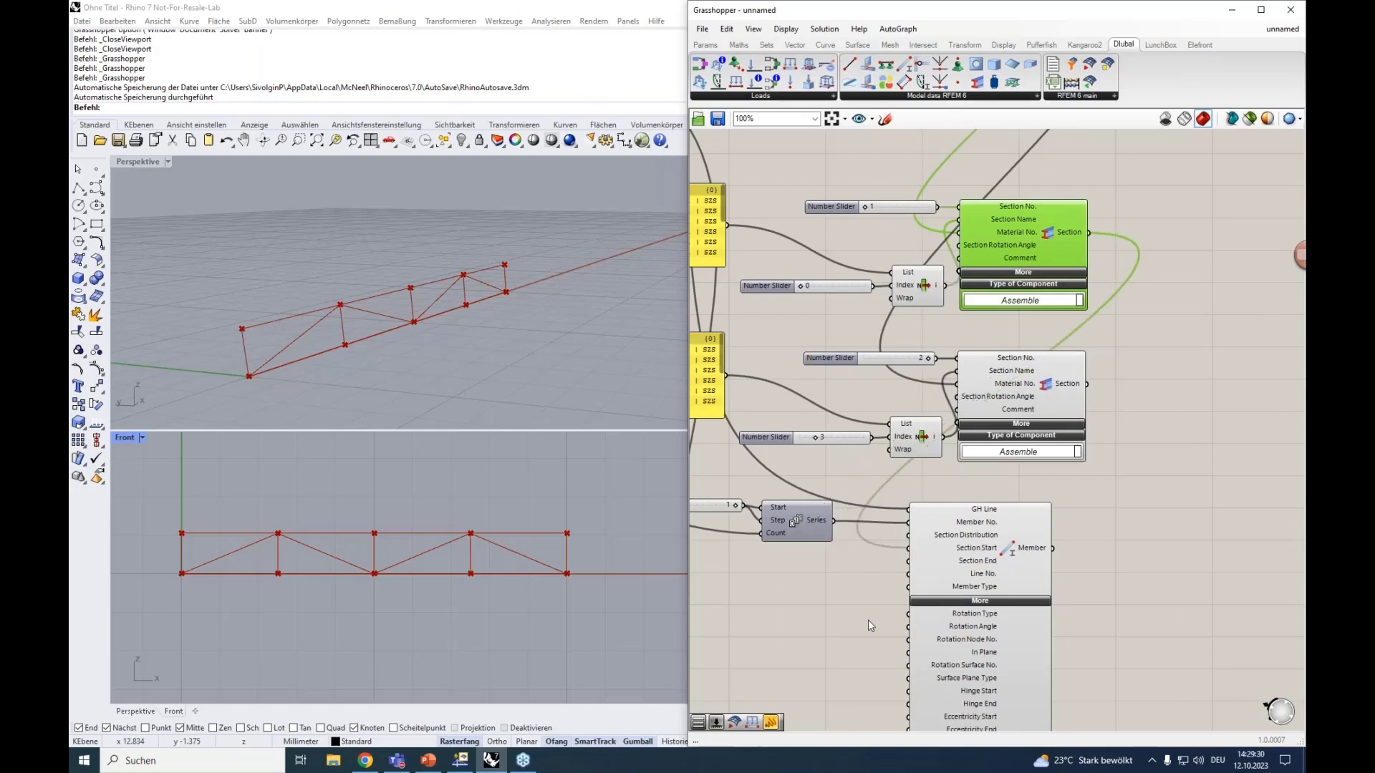
# Collapse the More inputs of the upper Member component and move the lower Member up directly beneath it.
pyautogui.moveTo(848, 610); pyautogui.dragTo(965, 437, button='right')
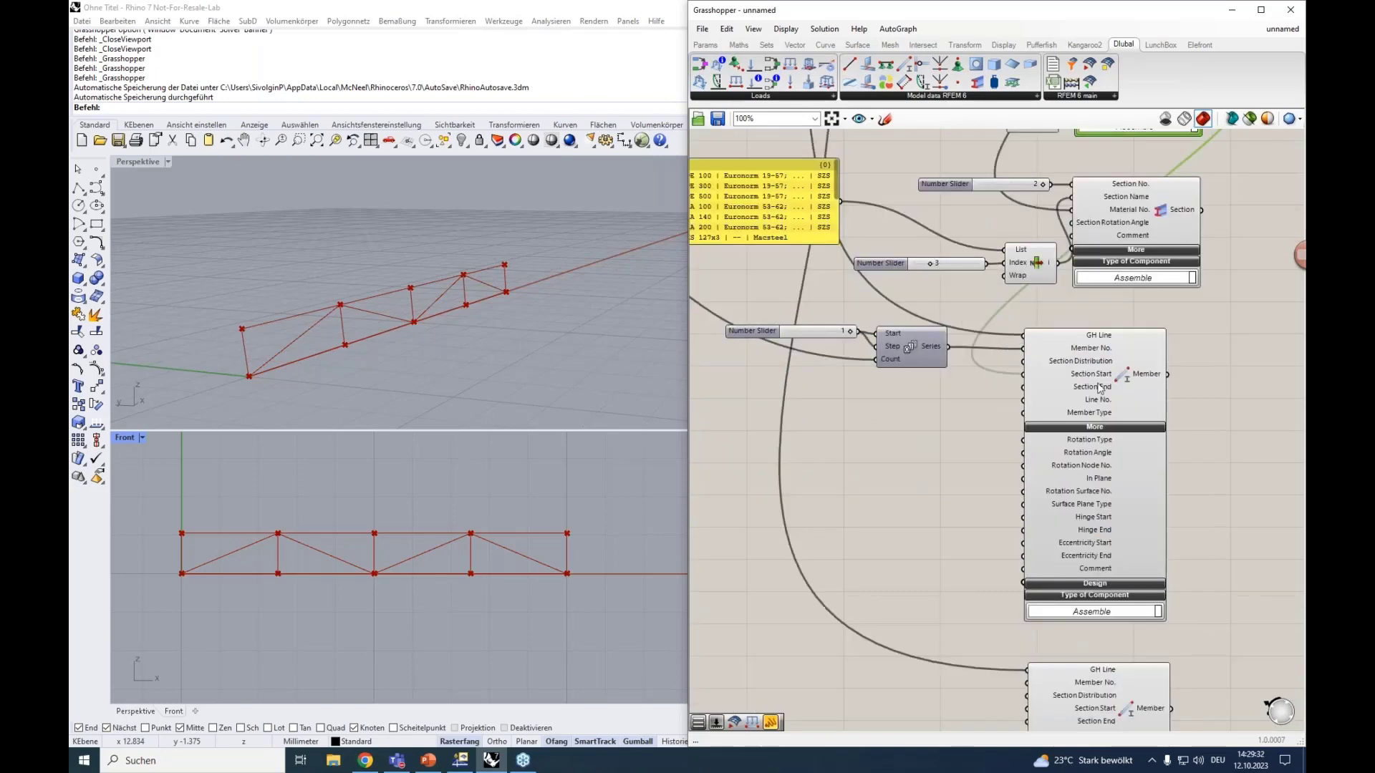
pyautogui.click(1102, 384)
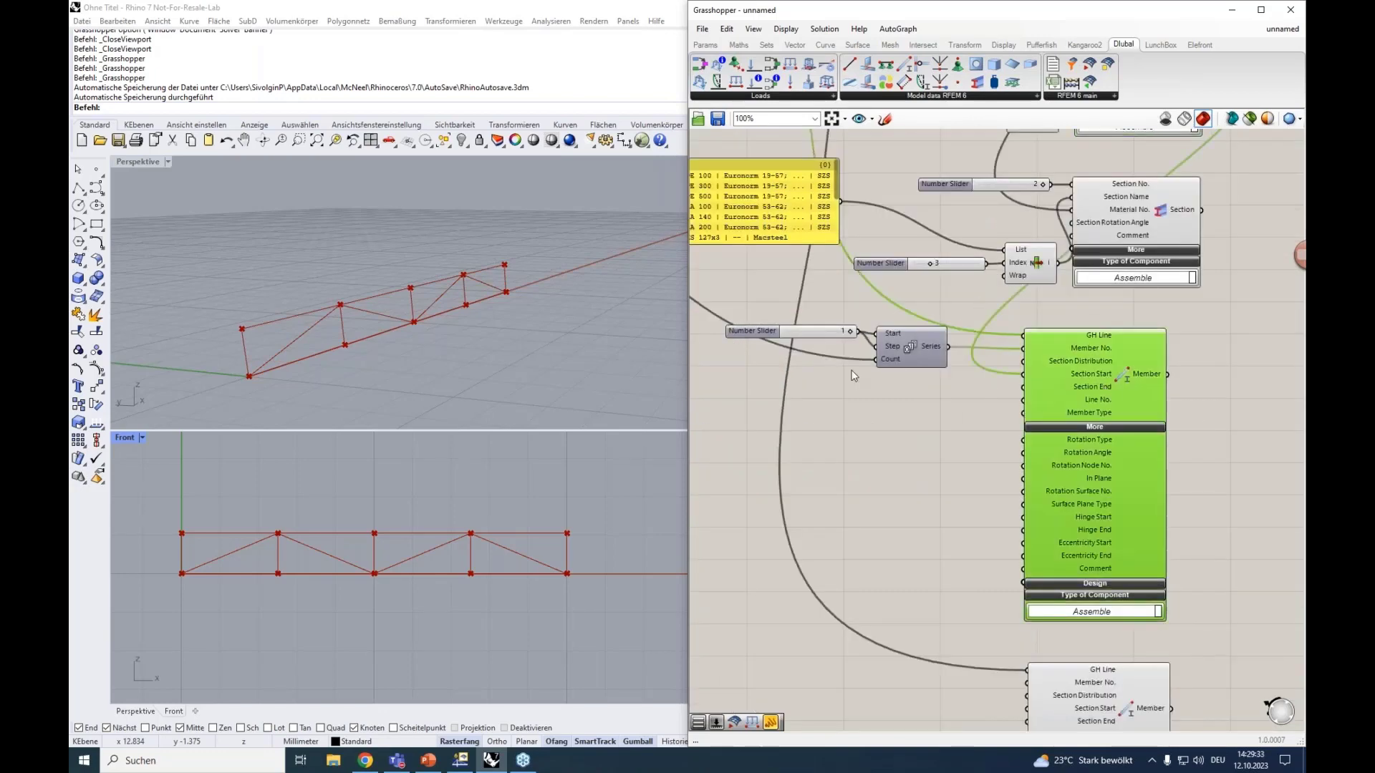
pyautogui.click(1120, 427)
pyautogui.moveTo(953, 456); pyautogui.dragTo(976, 409, button='right')
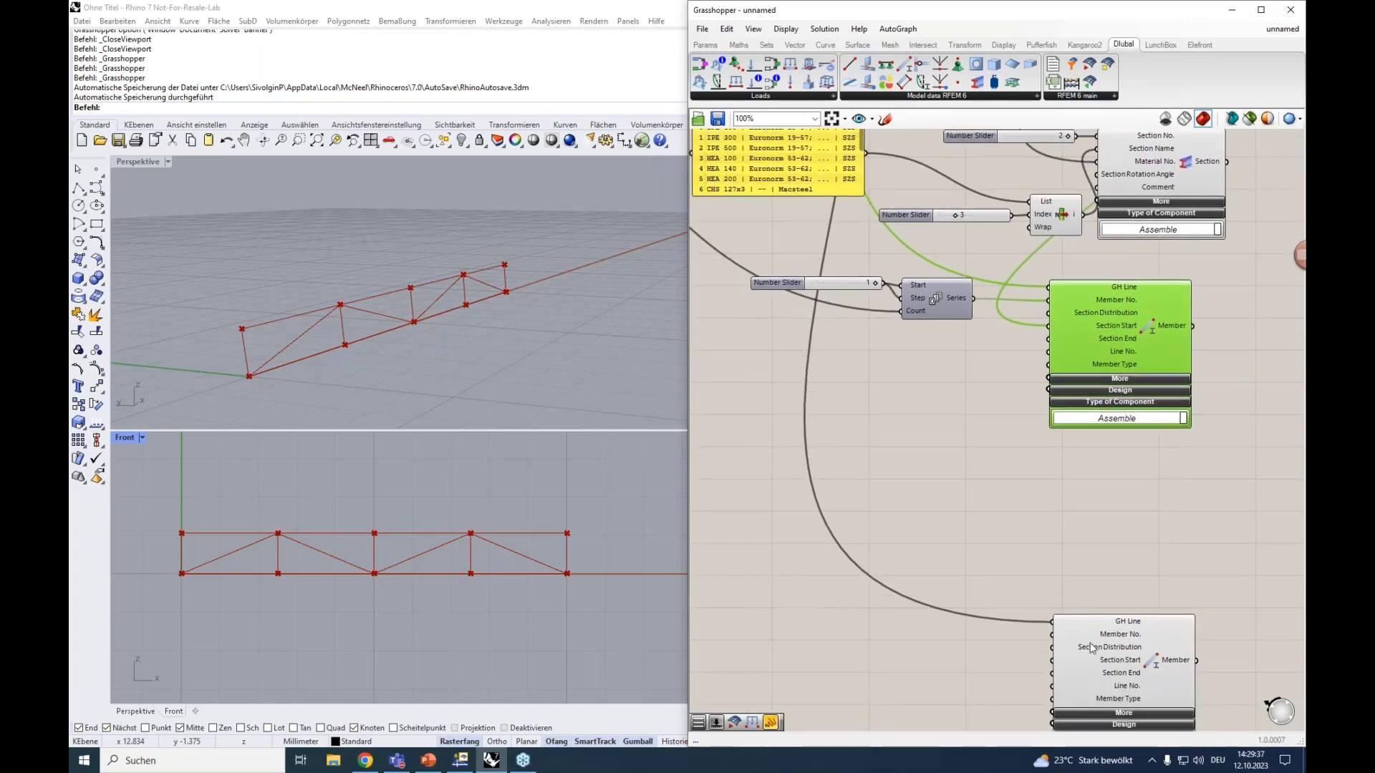
pyautogui.moveTo(1096, 615); pyautogui.dragTo(1081, 490)
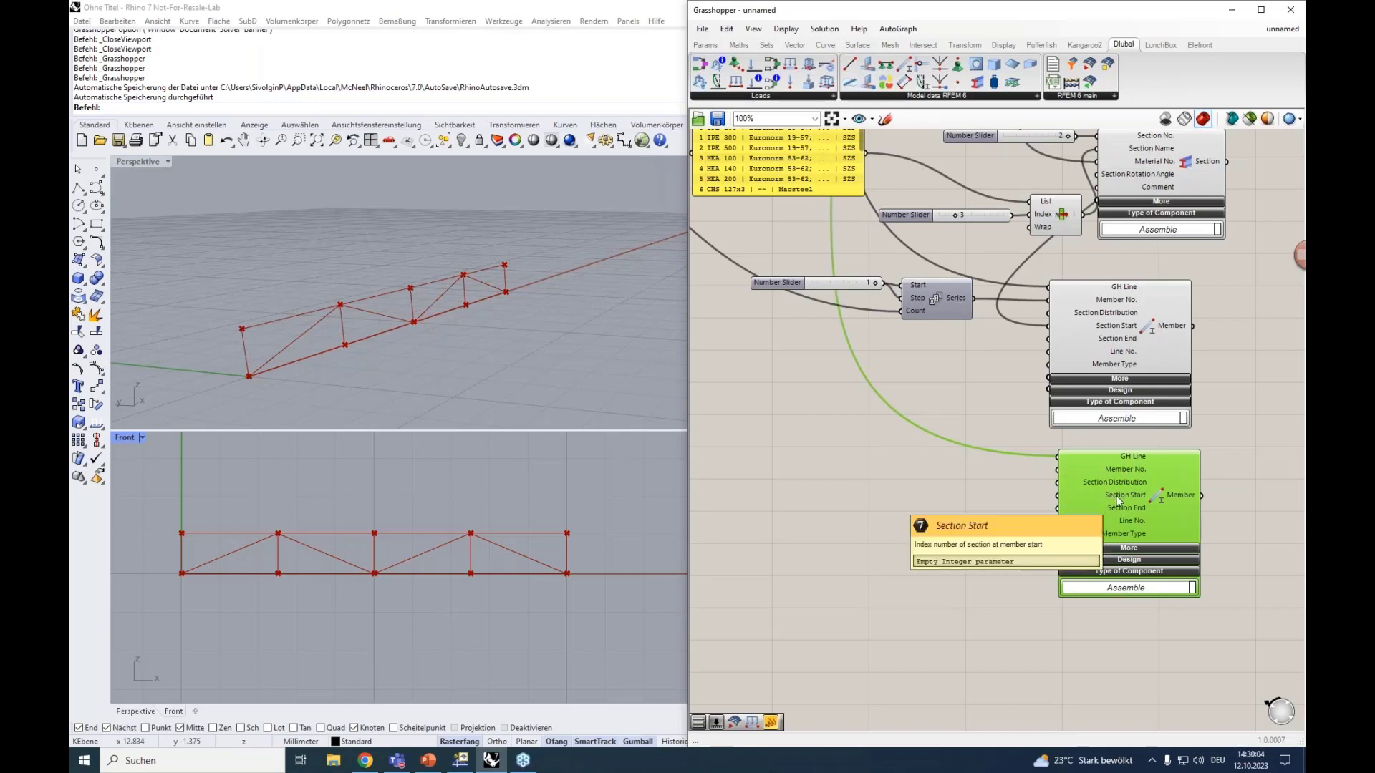
# Connect the Section component numbered 1 to the Section Start input of the second Member component as well.
pyautogui.moveTo(1223, 318); pyautogui.dragTo(1133, 407, button='right')
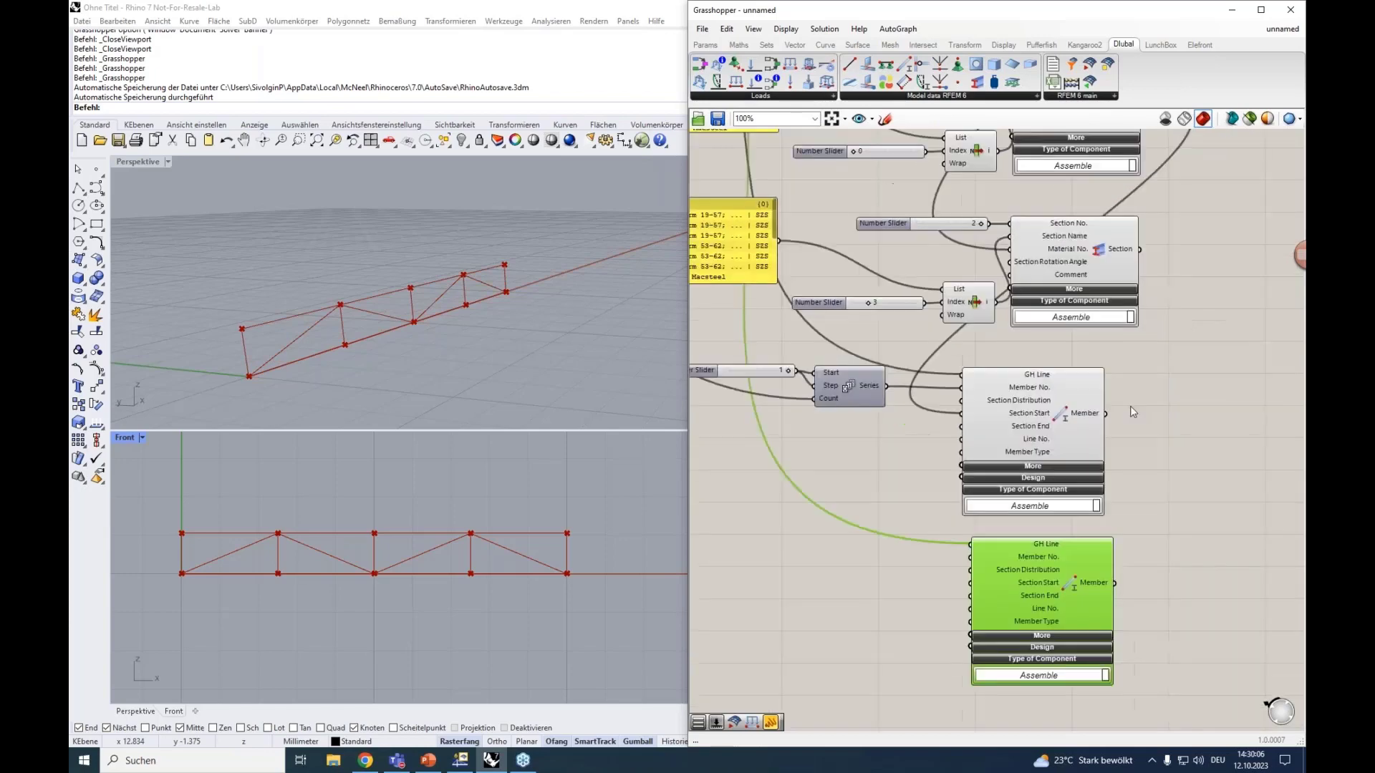
pyautogui.scroll(-2, 1134, 407)
pyautogui.moveTo(1140, 185); pyautogui.dragTo(1014, 534)
# Add a third Dlubal Member component below the two existing ones.
pyautogui.moveTo(954, 571); pyautogui.dragTo(963, 479, button='right')
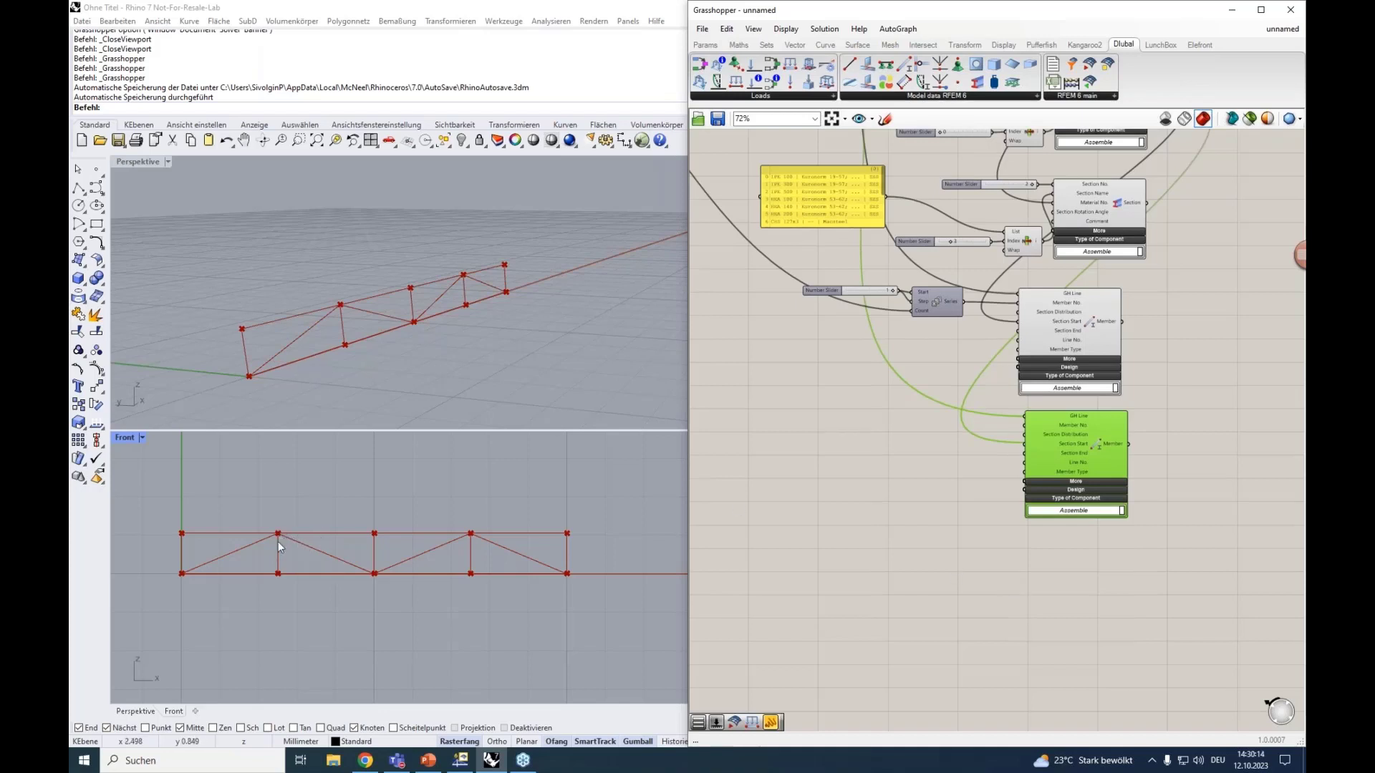
pyautogui.doubleClick(1037, 582)
pyautogui.write('memb')
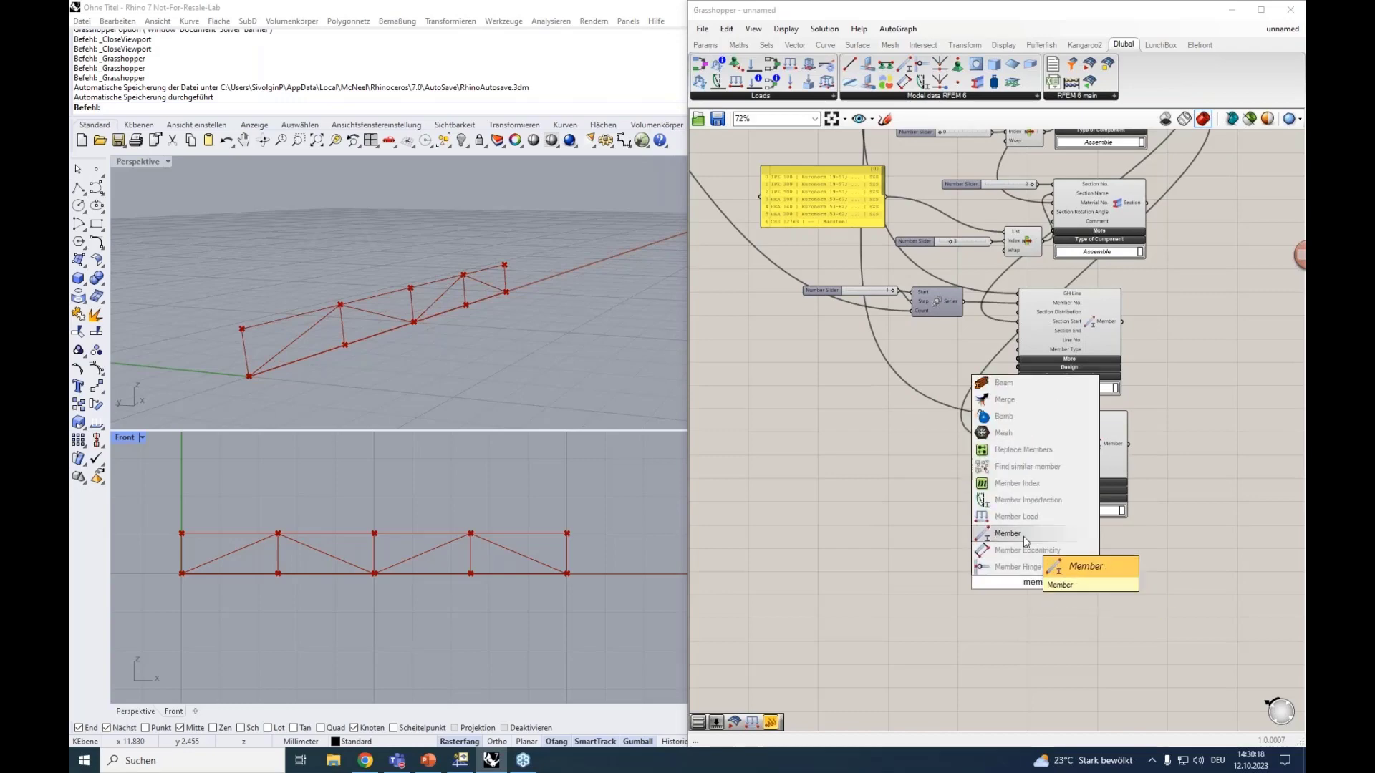
pyautogui.click(1024, 536)
# Connect the Brace Lines curves to the new Member's GH Line input and the Vertical Lines curves to the middle Member's GH Line input.
pyautogui.moveTo(902, 529); pyautogui.dragTo(1092, 656, button='right')
pyautogui.moveTo(817, 322); pyautogui.dragTo(863, 484, button='right')
pyautogui.click(826, 230)
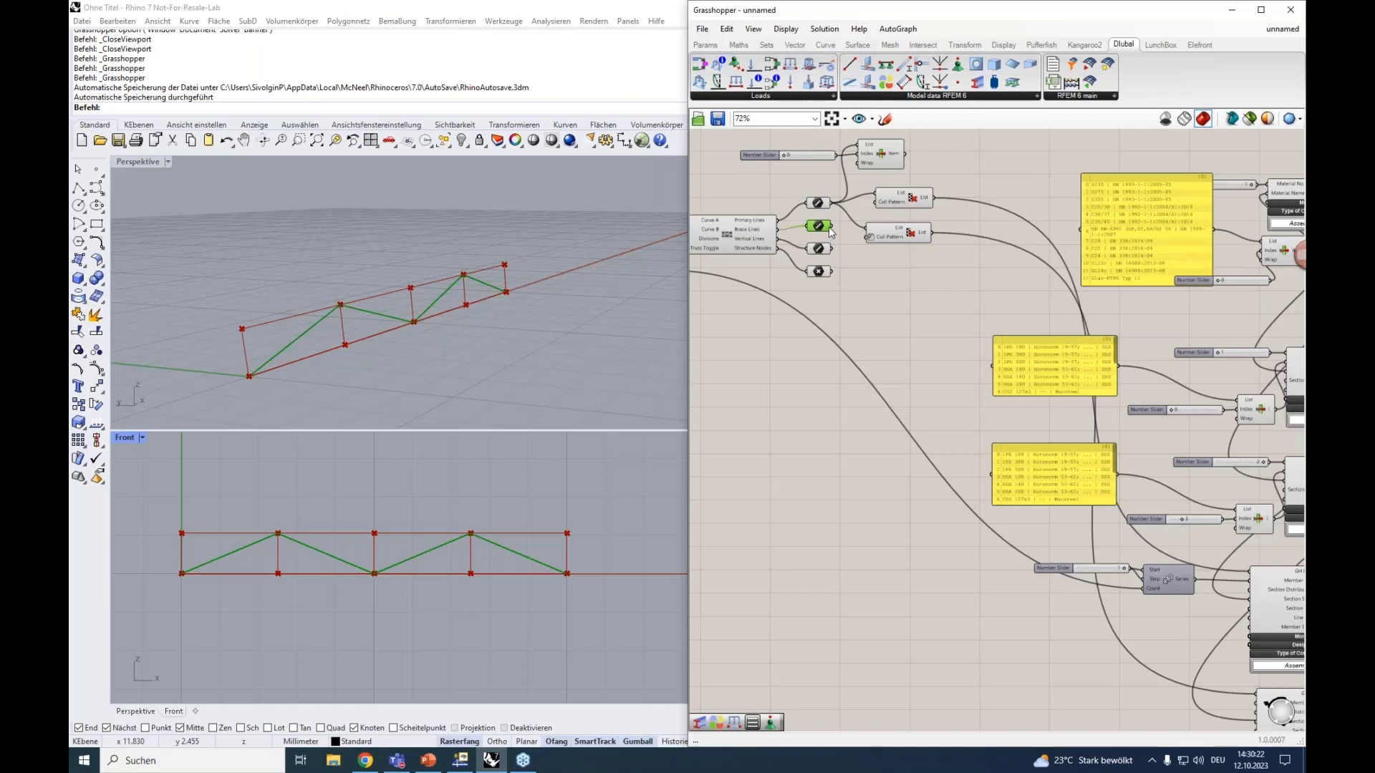
pyautogui.moveTo(831, 228); pyautogui.dragTo(1161, 674)
pyautogui.moveTo(771, 310); pyautogui.dragTo(889, 479, button='right')
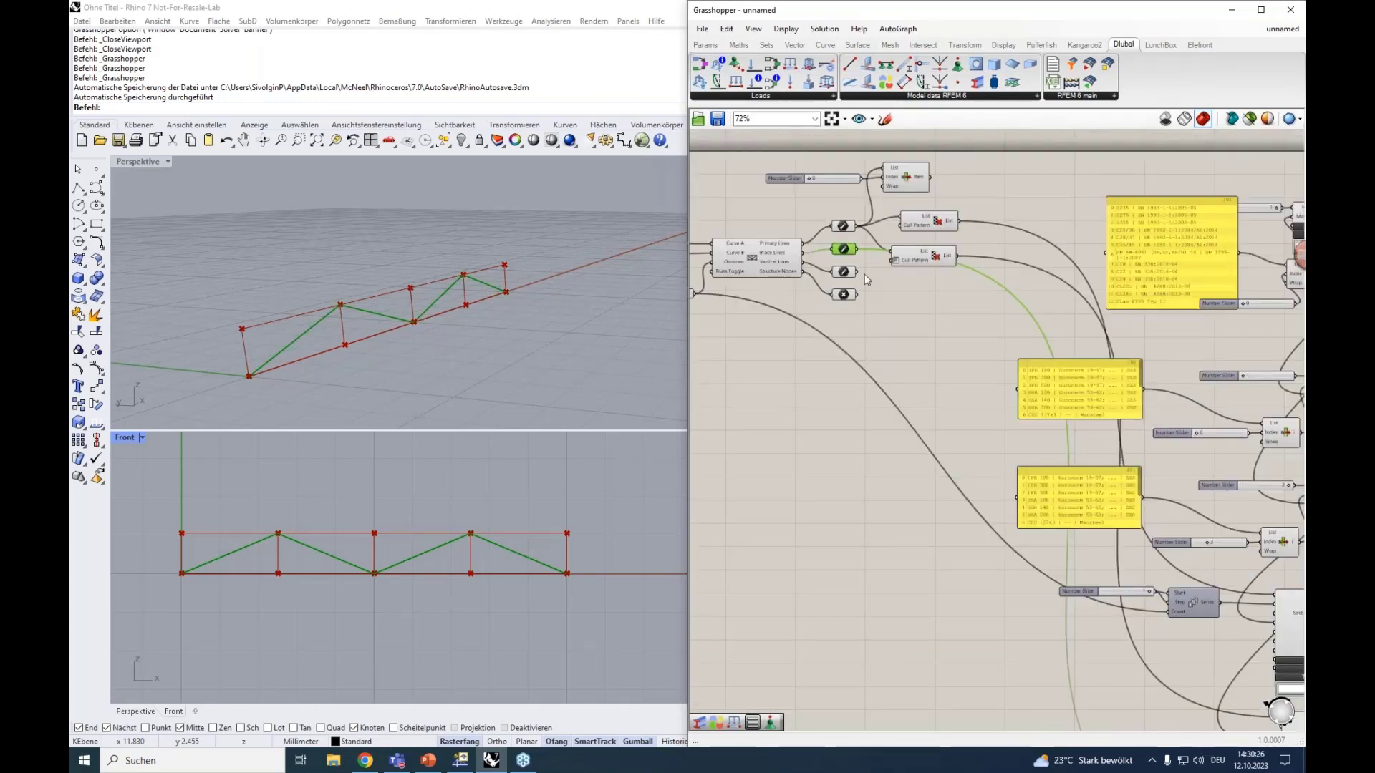
pyautogui.moveTo(875, 328); pyautogui.dragTo(913, 677)
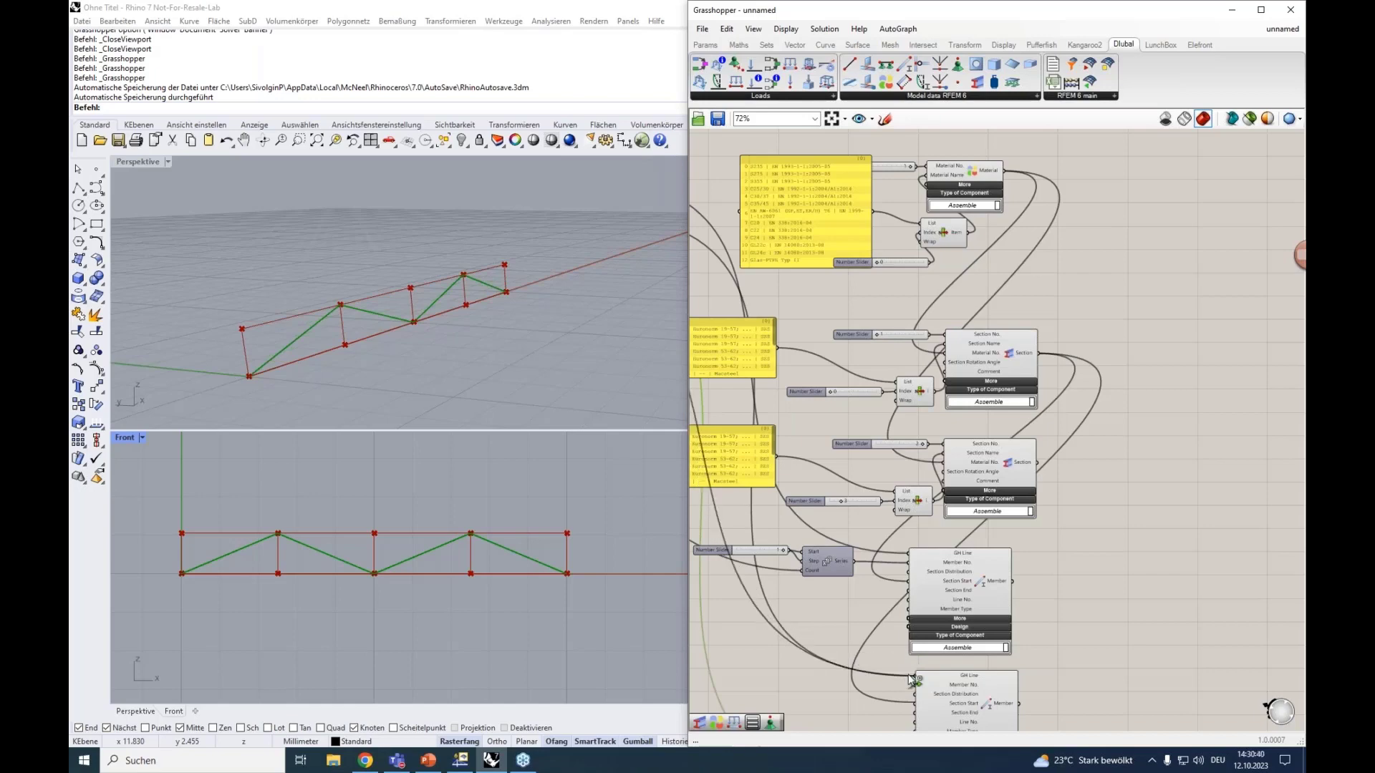
# Select the Vertical Lines parameter and trace its wire to check which Member component it feeds.
pyautogui.scroll(-3, 823, 628)
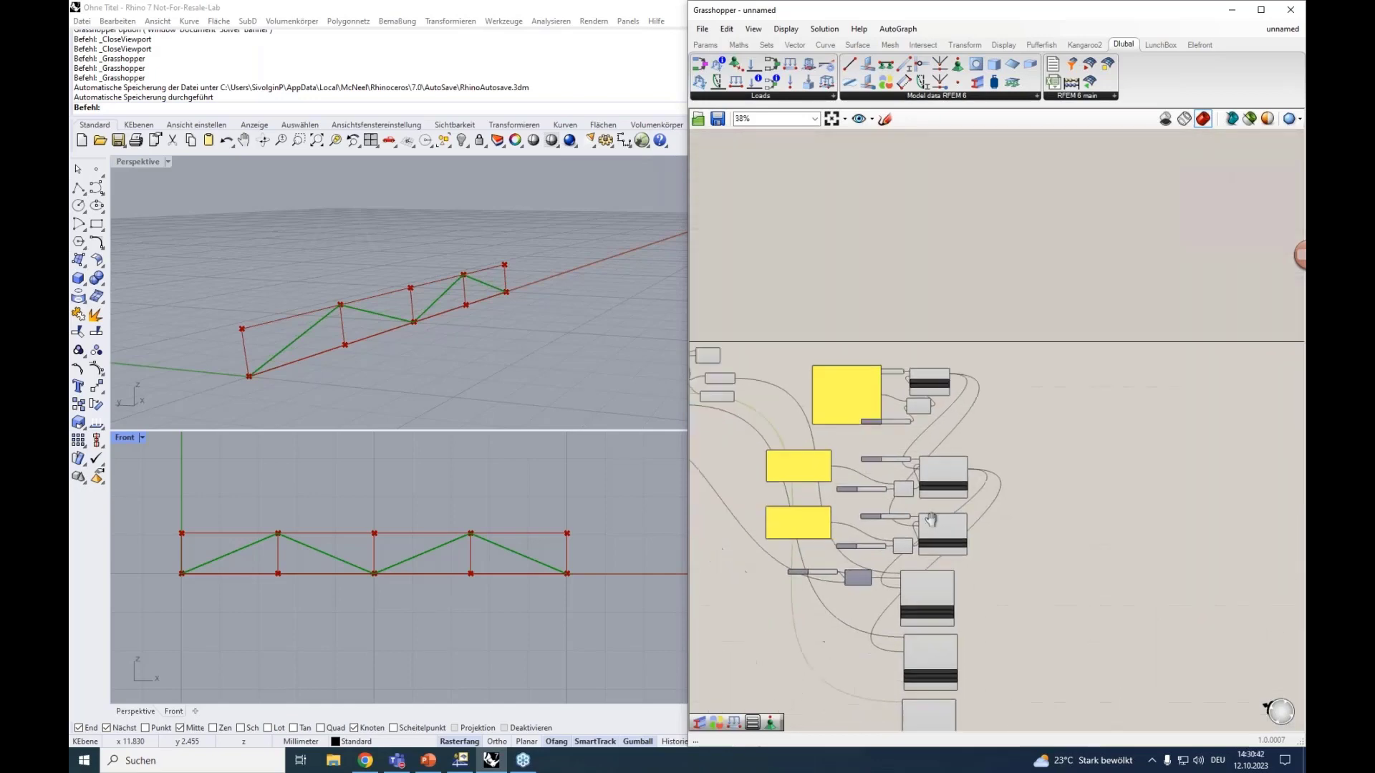
pyautogui.moveTo(931, 521); pyautogui.dragTo(1214, 433, button='right')
pyautogui.scroll(3, 982, 314)
pyautogui.scroll(1, 982, 314)
pyautogui.click(948, 363)
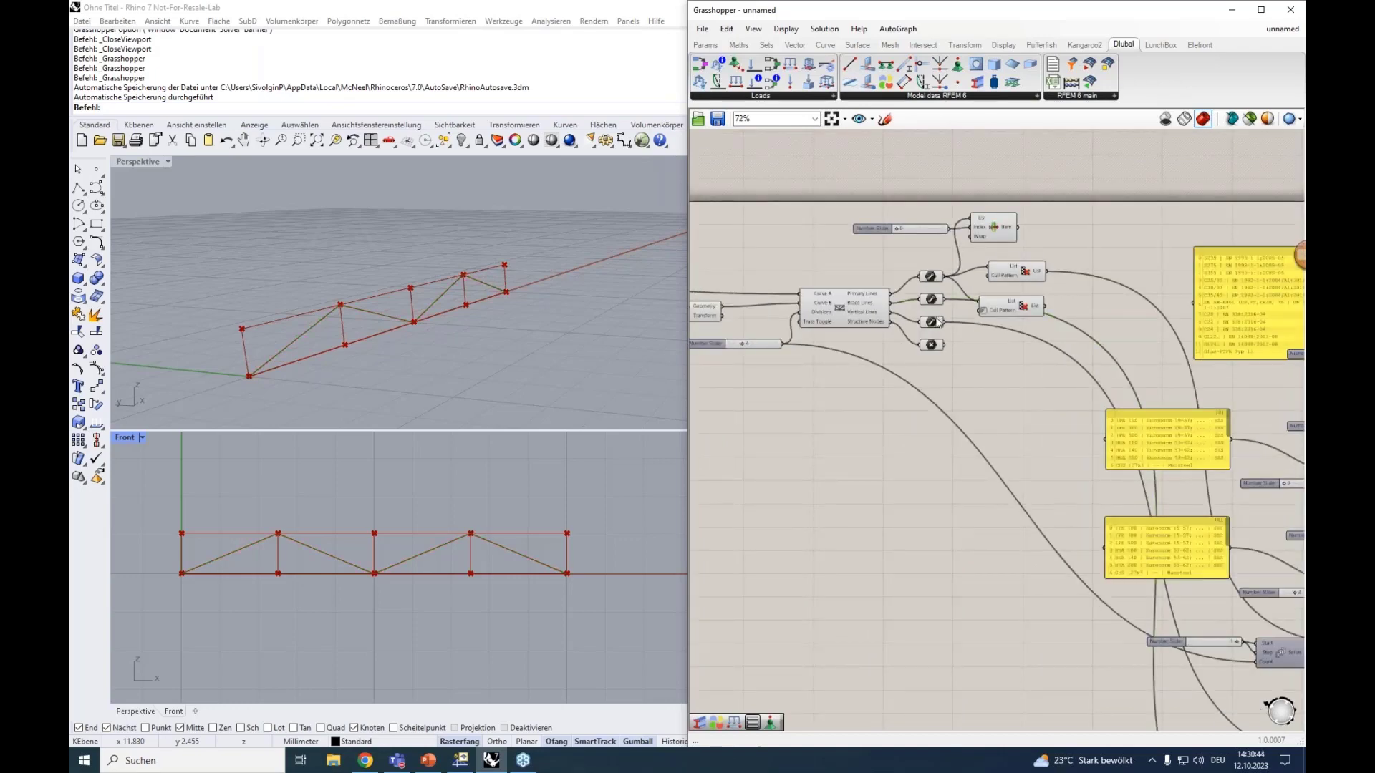
pyautogui.click(937, 322)
pyautogui.moveTo(982, 461); pyautogui.dragTo(720, 251, button='right')
pyautogui.moveTo(986, 579); pyautogui.dragTo(832, 466, button='right')
pyautogui.scroll(3, 832, 466)
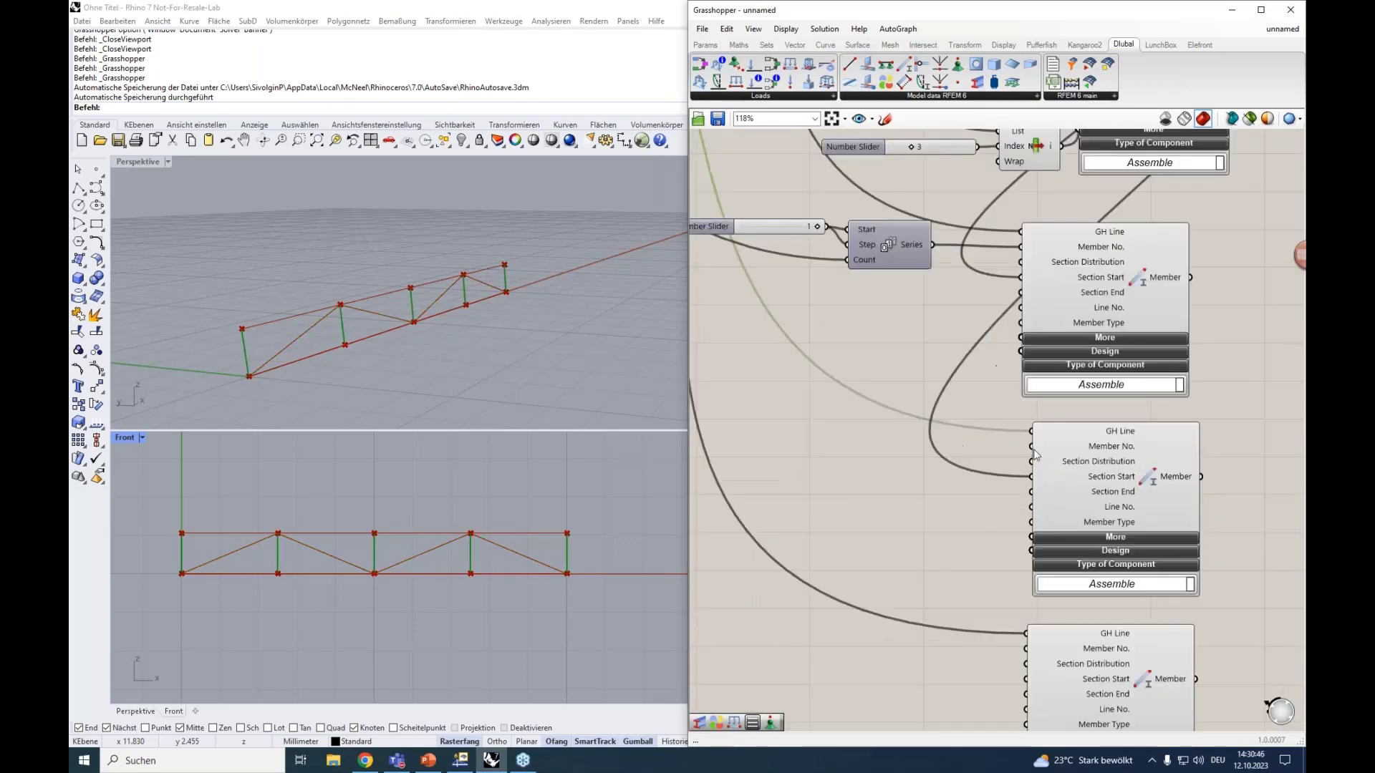
pyautogui.scroll(-1, 927, 552)
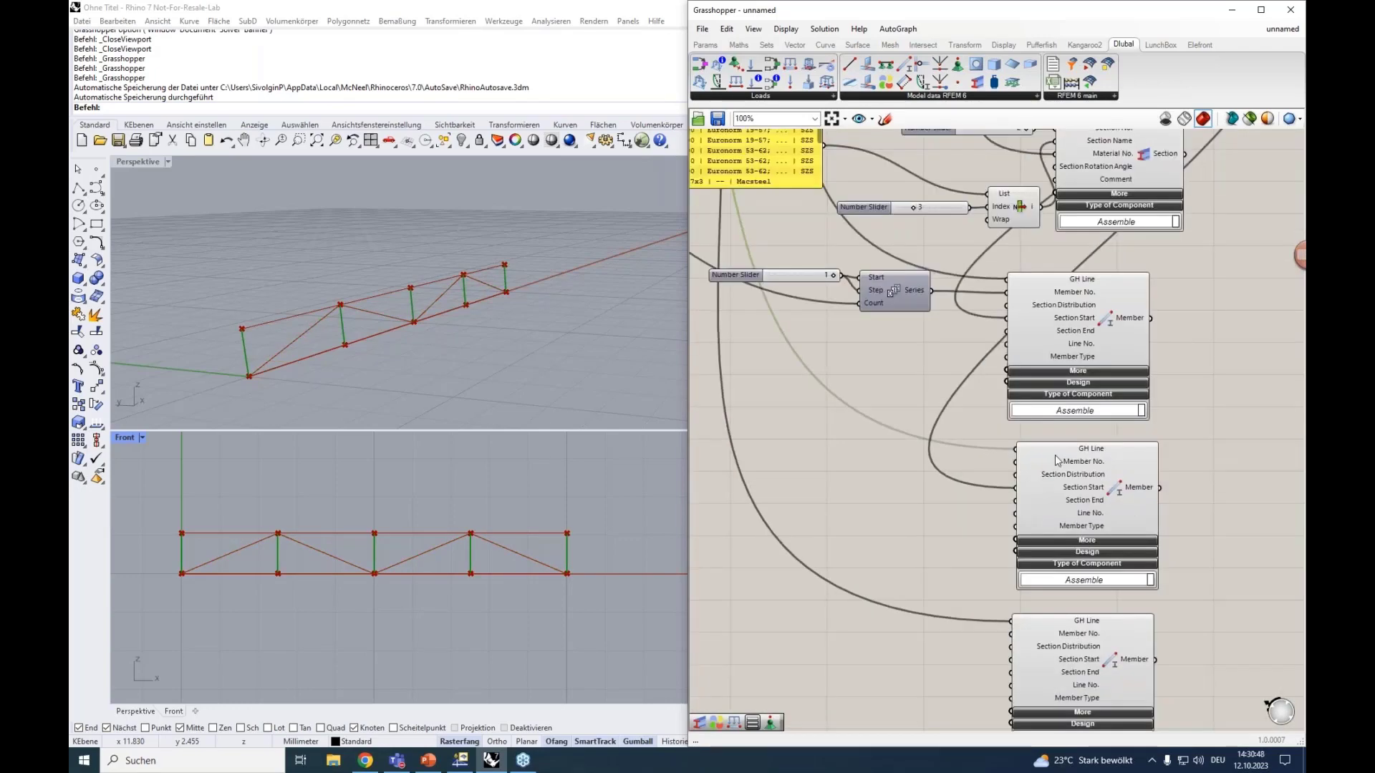
pyautogui.moveTo(974, 515); pyautogui.dragTo(876, 569, button='right')
# Try to connect the Section component numbered 2 to the middle Member's Section Start input.
pyautogui.click(1074, 219)
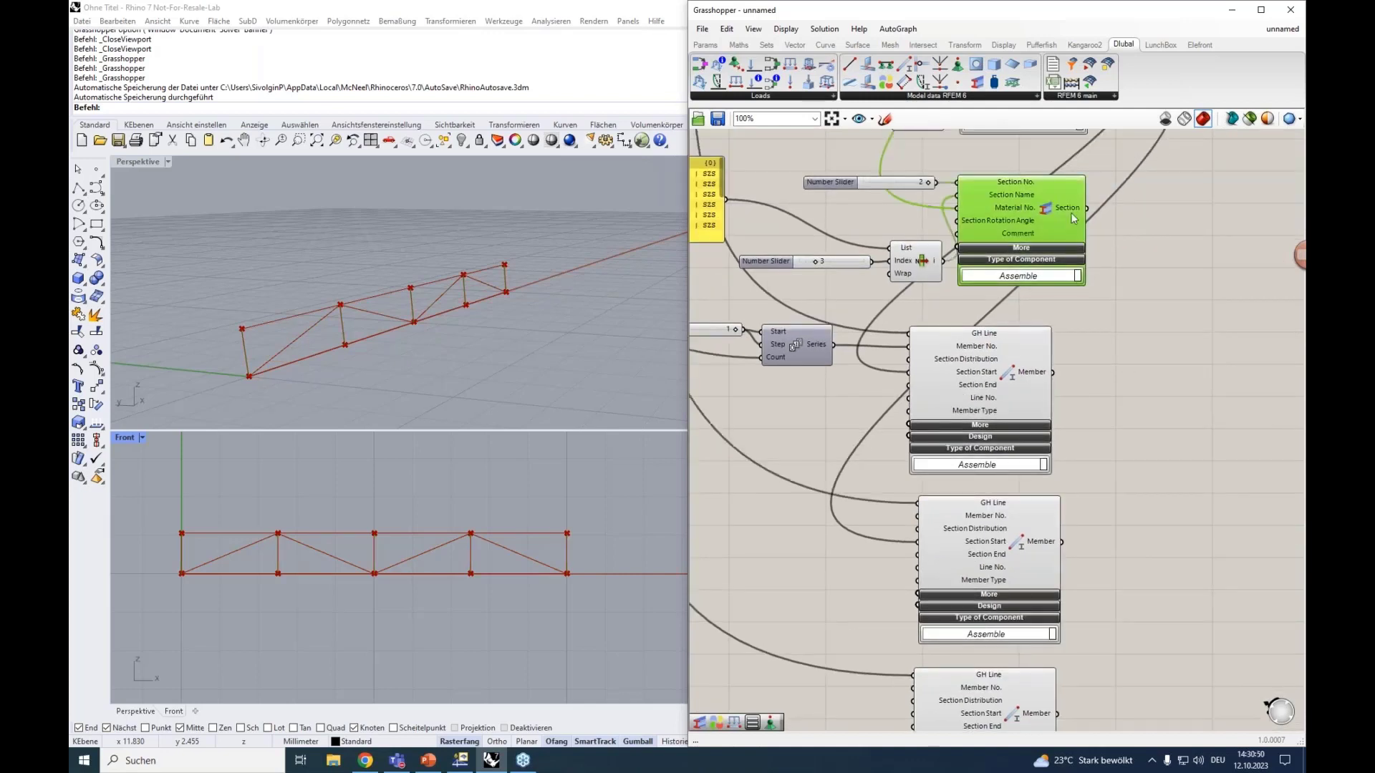
pyautogui.moveTo(1088, 209); pyautogui.dragTo(908, 544)
pyautogui.click(978, 542)
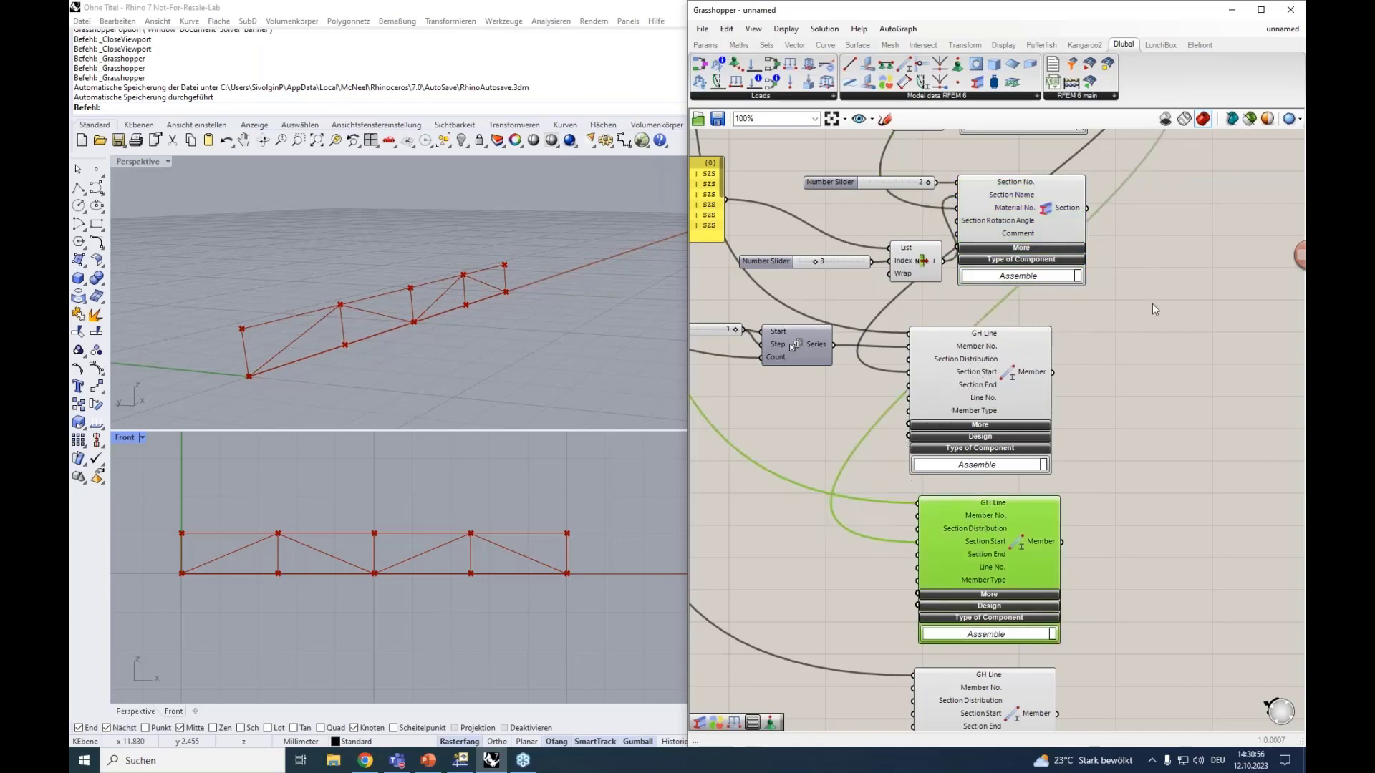
# Connect the Section component numbered 2 to the Section Start input of the lowest Member component.
pyautogui.moveTo(1144, 324); pyautogui.dragTo(1073, 489, button='right')
pyautogui.scroll(-5, 1073, 489)
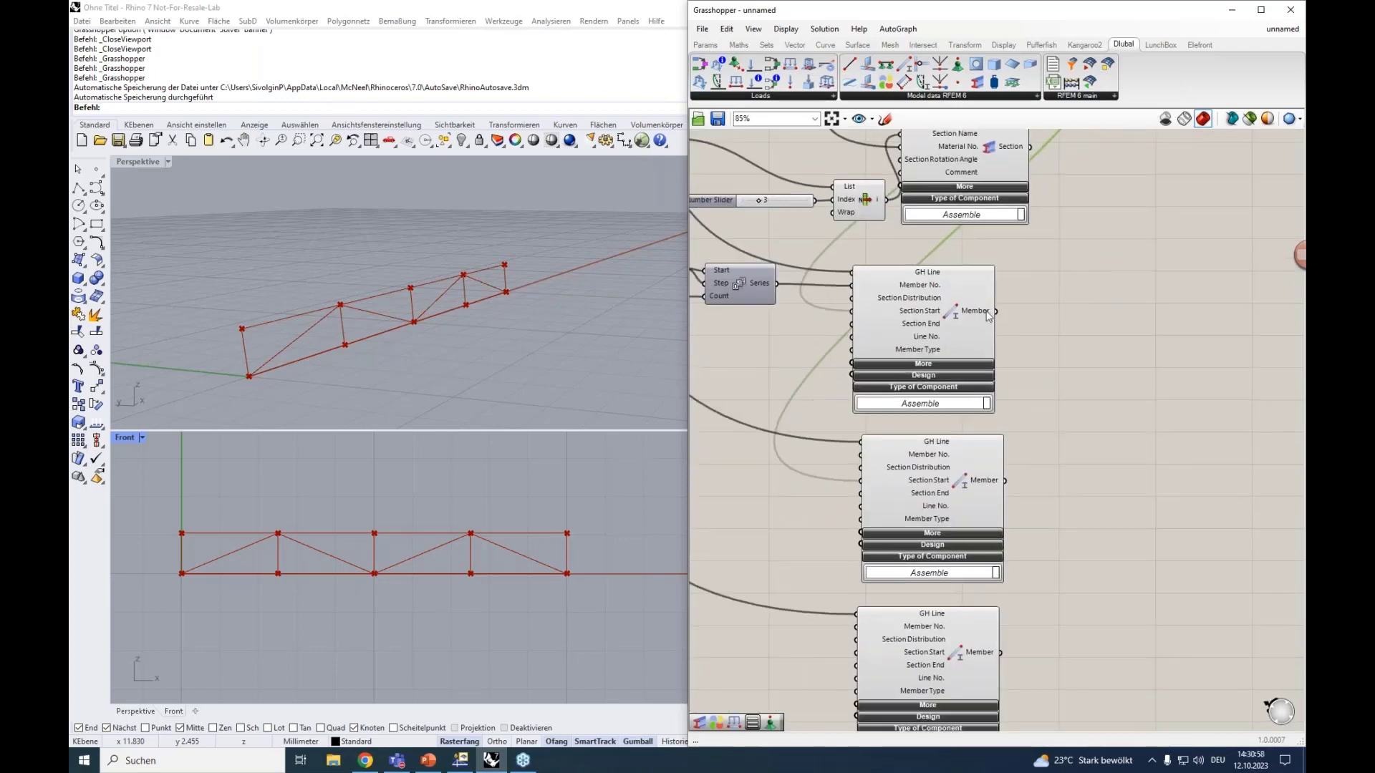
pyautogui.scroll(3, 1003, 152)
pyautogui.click(951, 414)
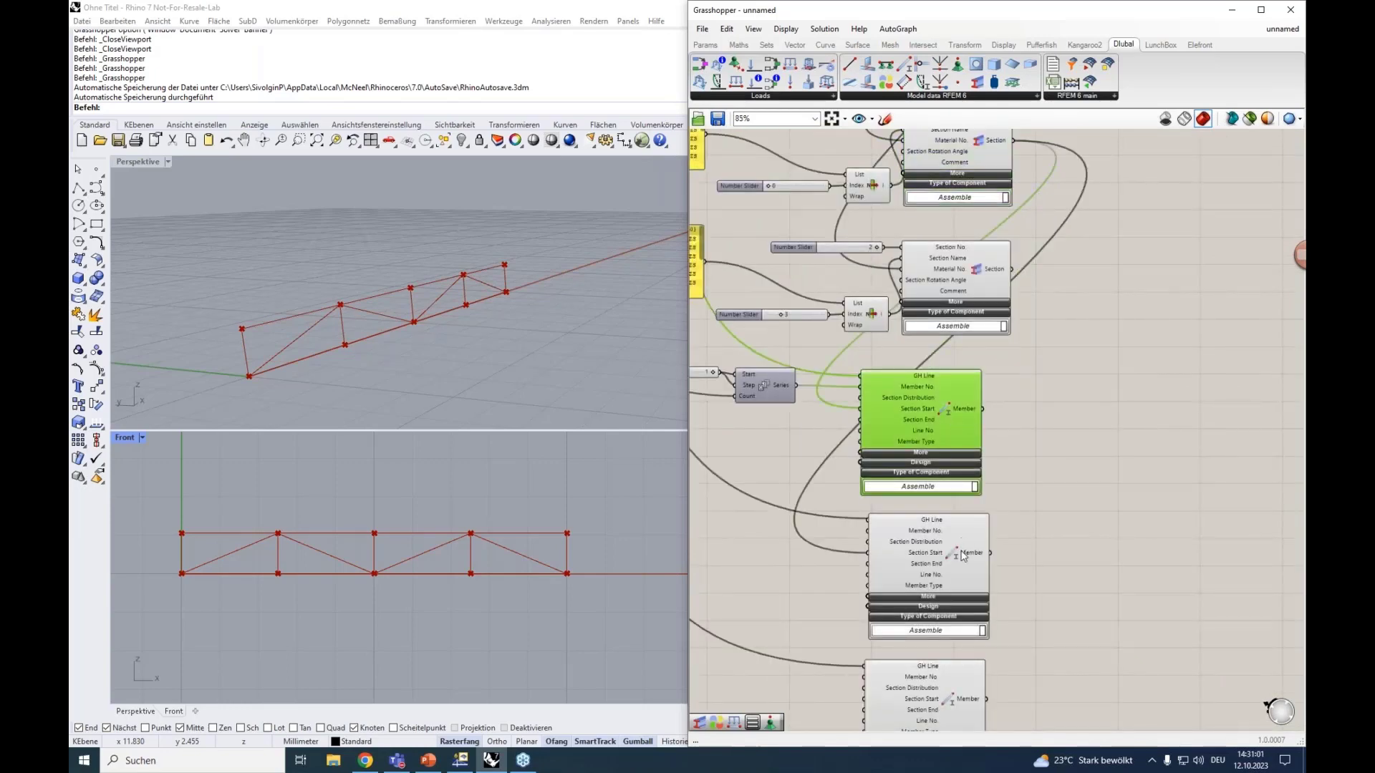
pyautogui.click(959, 557)
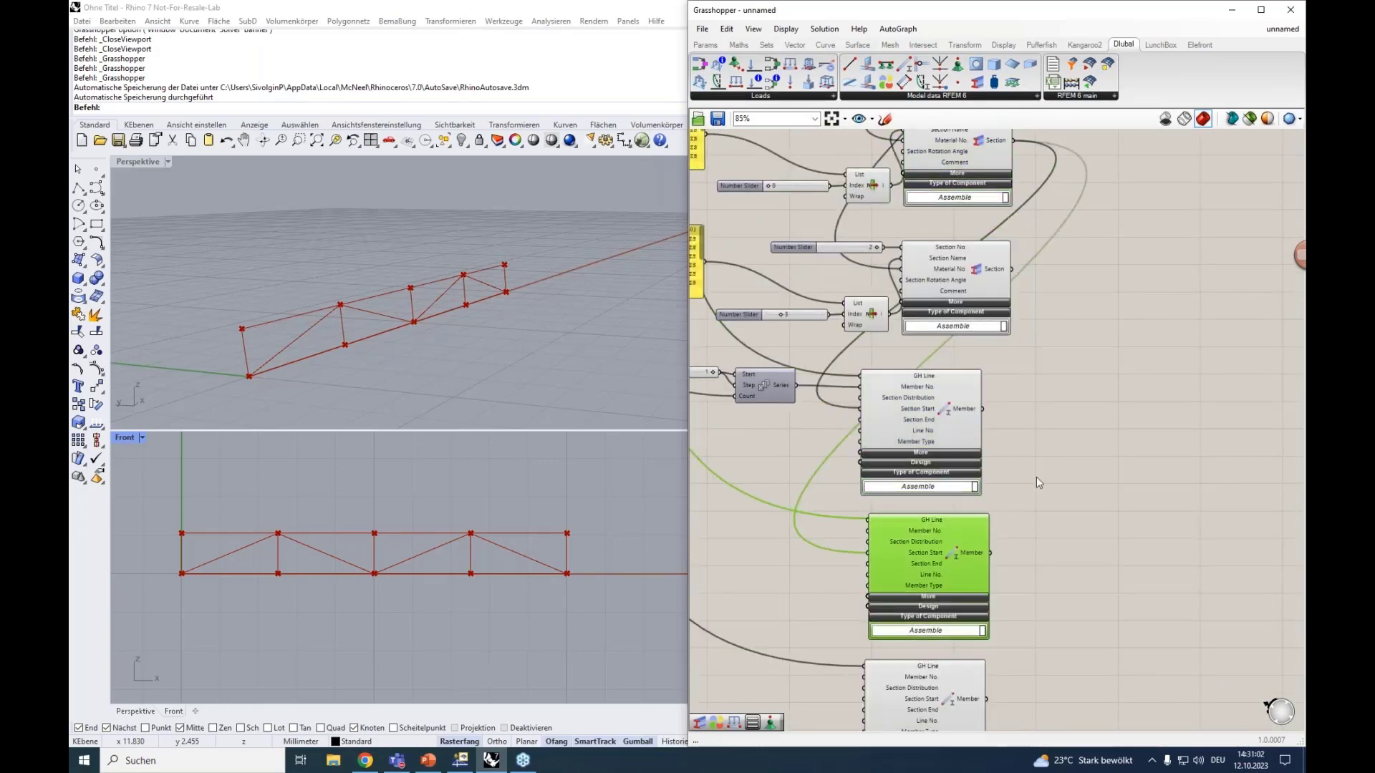
pyautogui.scroll(-2, 1037, 477)
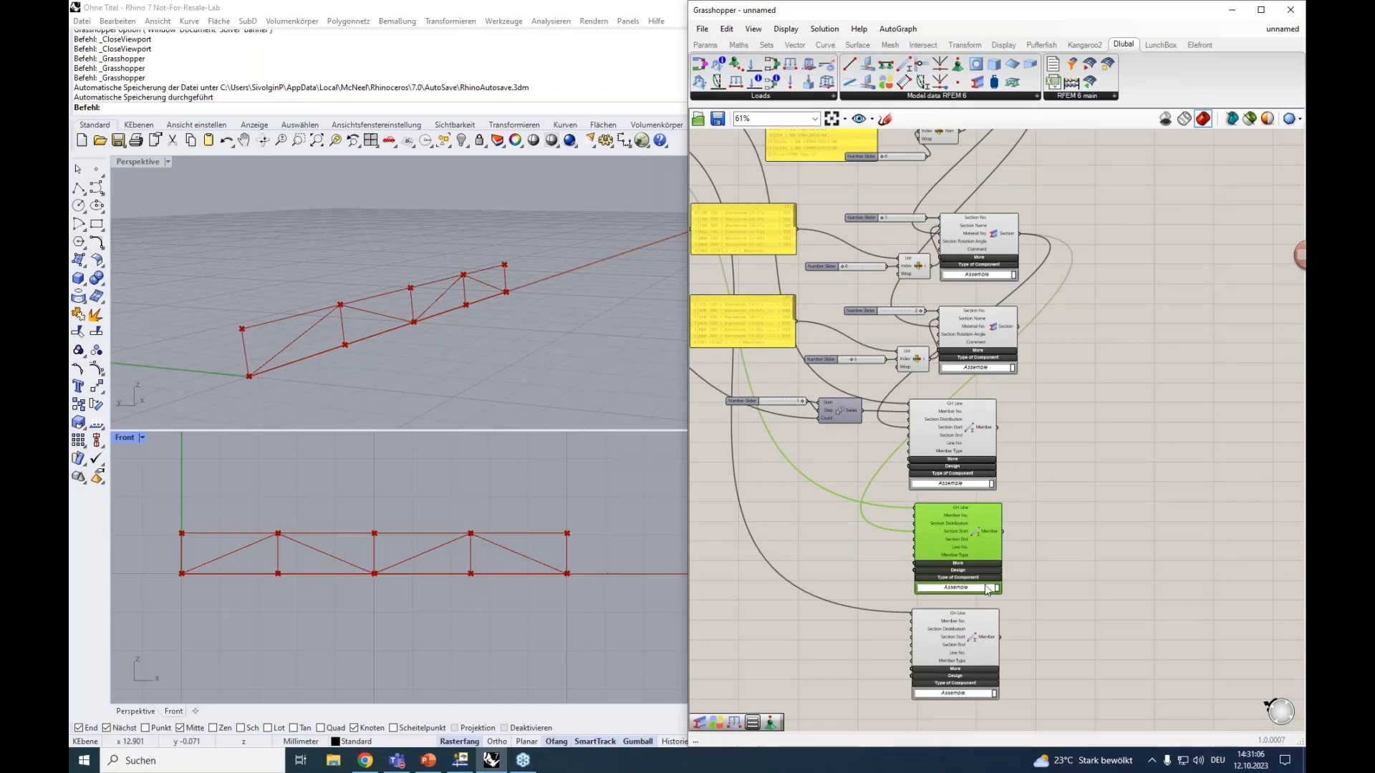
pyautogui.moveTo(1024, 332); pyautogui.dragTo(913, 641)
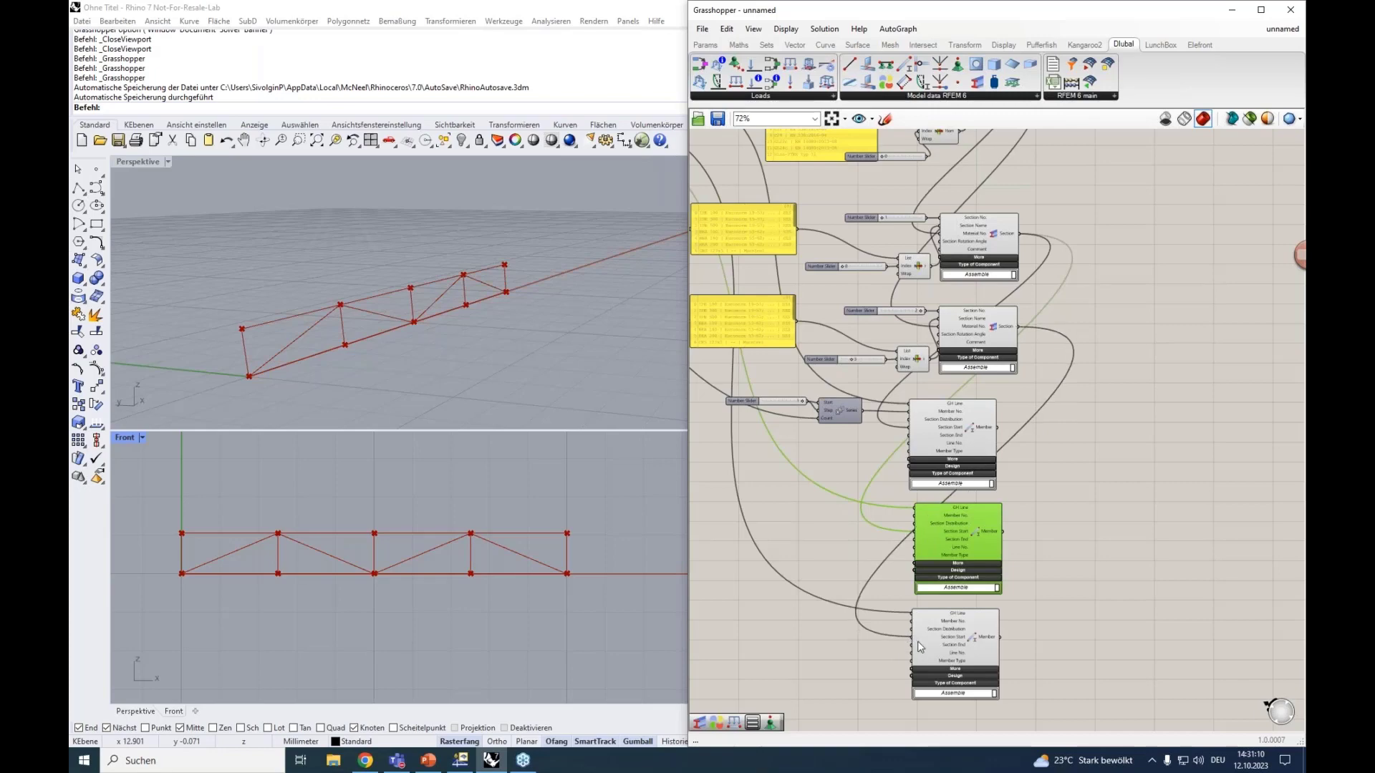
# Shift the lowest Member component slightly so that it lines up beneath the middle one.
pyautogui.scroll(4, 917, 641)
pyautogui.moveTo(1011, 654); pyautogui.dragTo(966, 531, button='right')
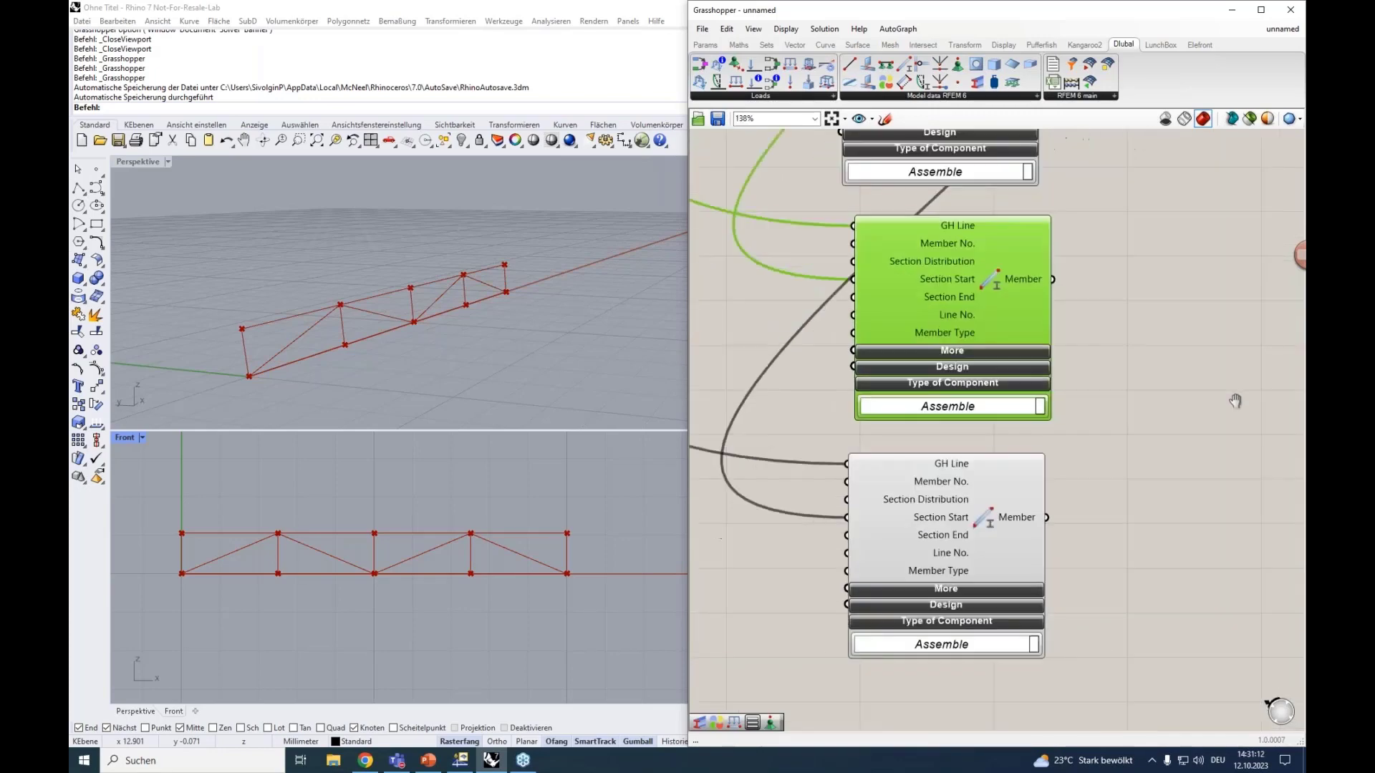
pyautogui.click(965, 531)
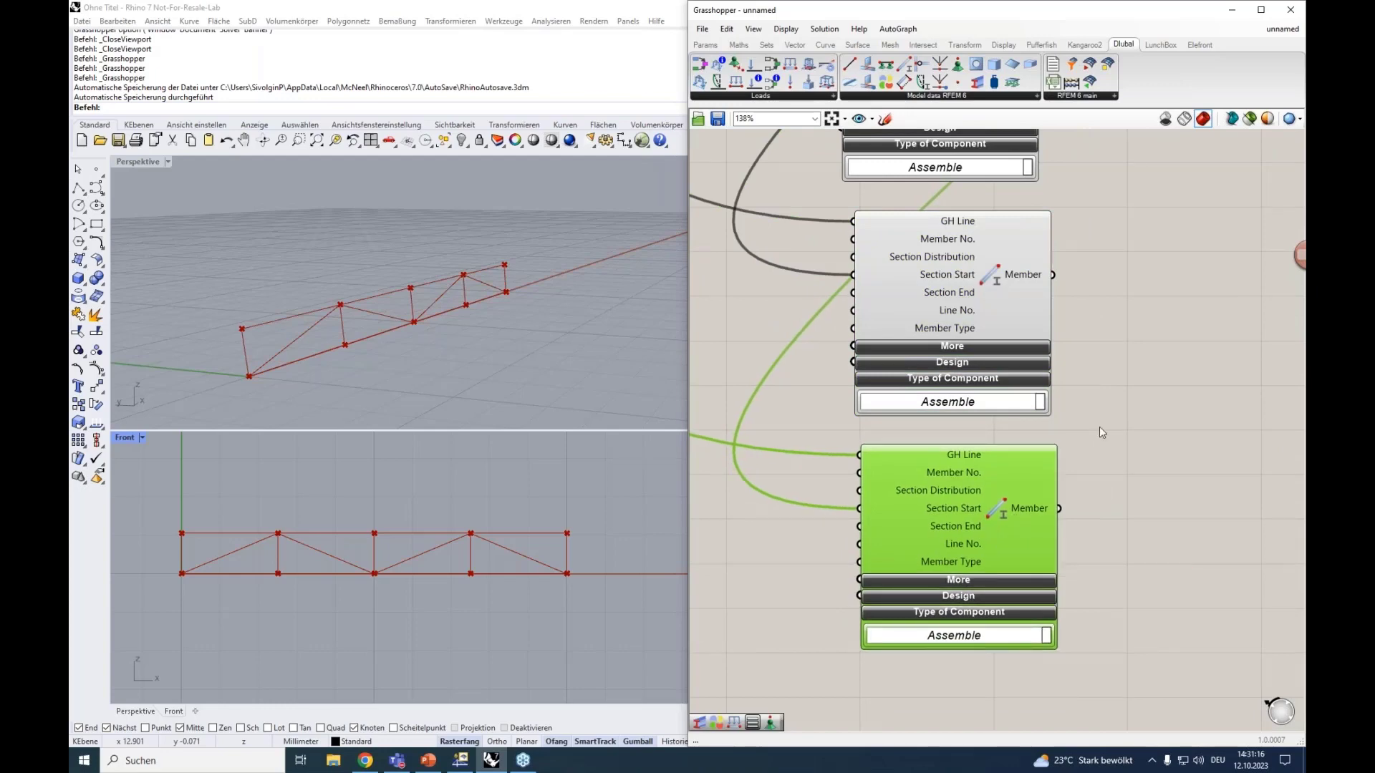
# Select all three Member components, move them together slightly away from the Series component, and clear the selection.
pyautogui.scroll(-4, 1100, 423)
pyautogui.moveTo(1123, 347); pyautogui.dragTo(1088, 432, button='right')
pyautogui.scroll(-3, 1105, 569)
pyautogui.scroll(2, 1106, 568)
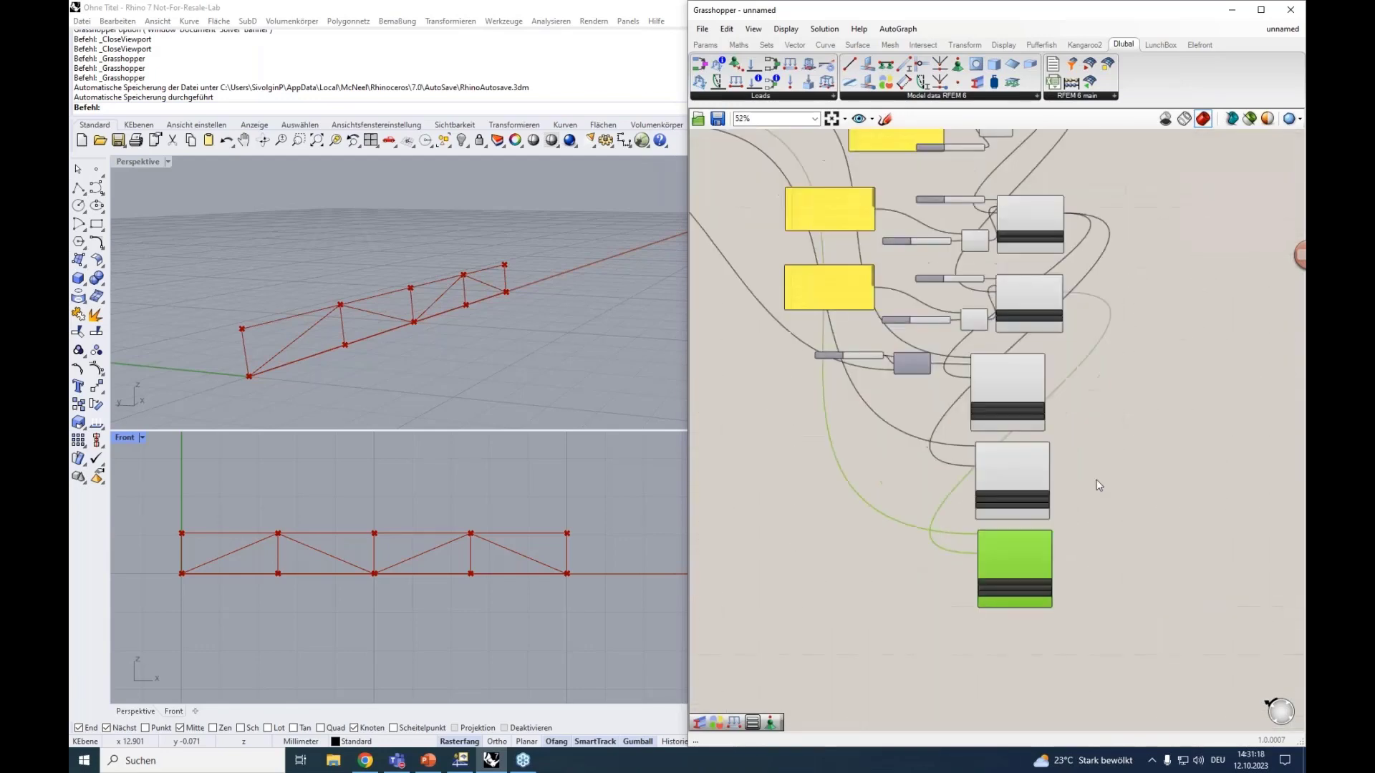
pyautogui.moveTo(1089, 615); pyautogui.dragTo(982, 394)
pyautogui.click(1139, 344)
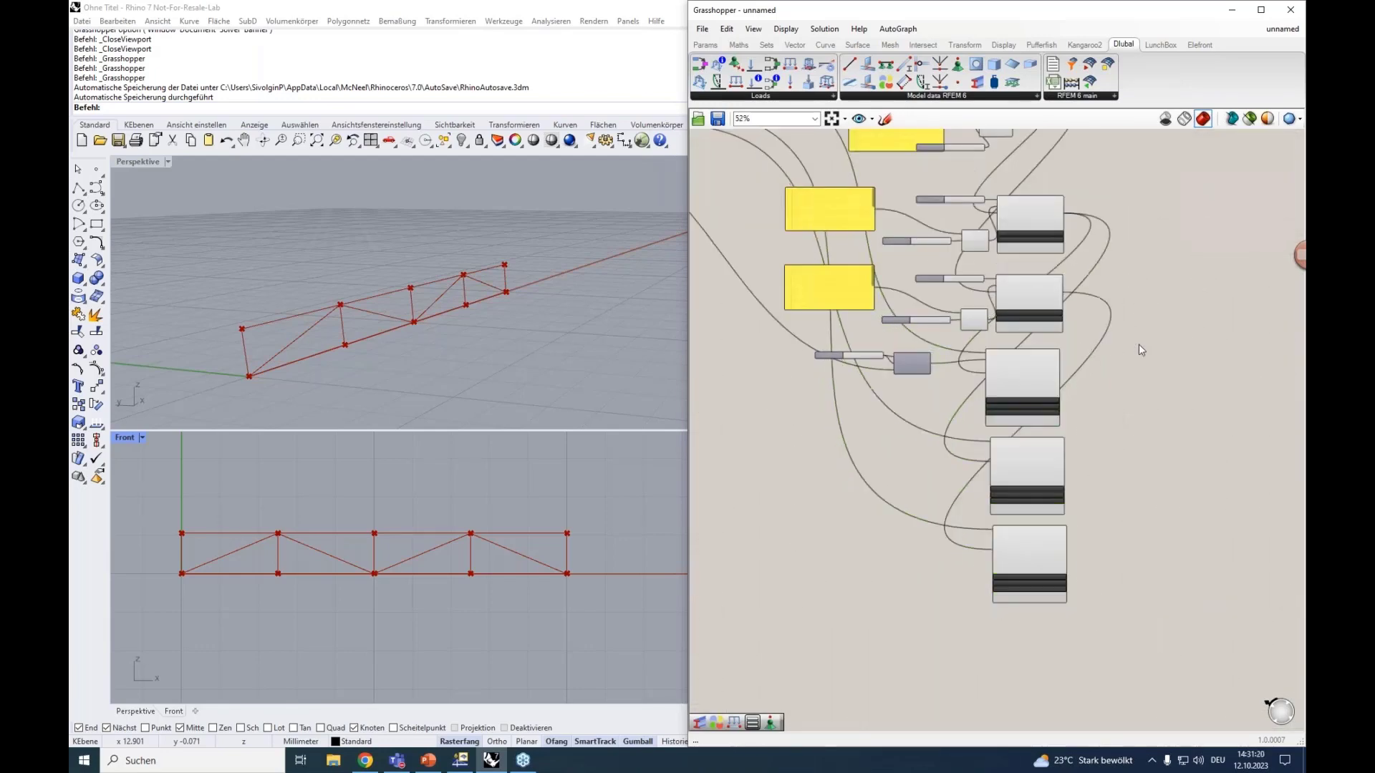
# Add a Nodal Support component to the canvas beside the Material component.
pyautogui.scroll(2, 1166, 233)
pyautogui.scroll(2, 1166, 233)
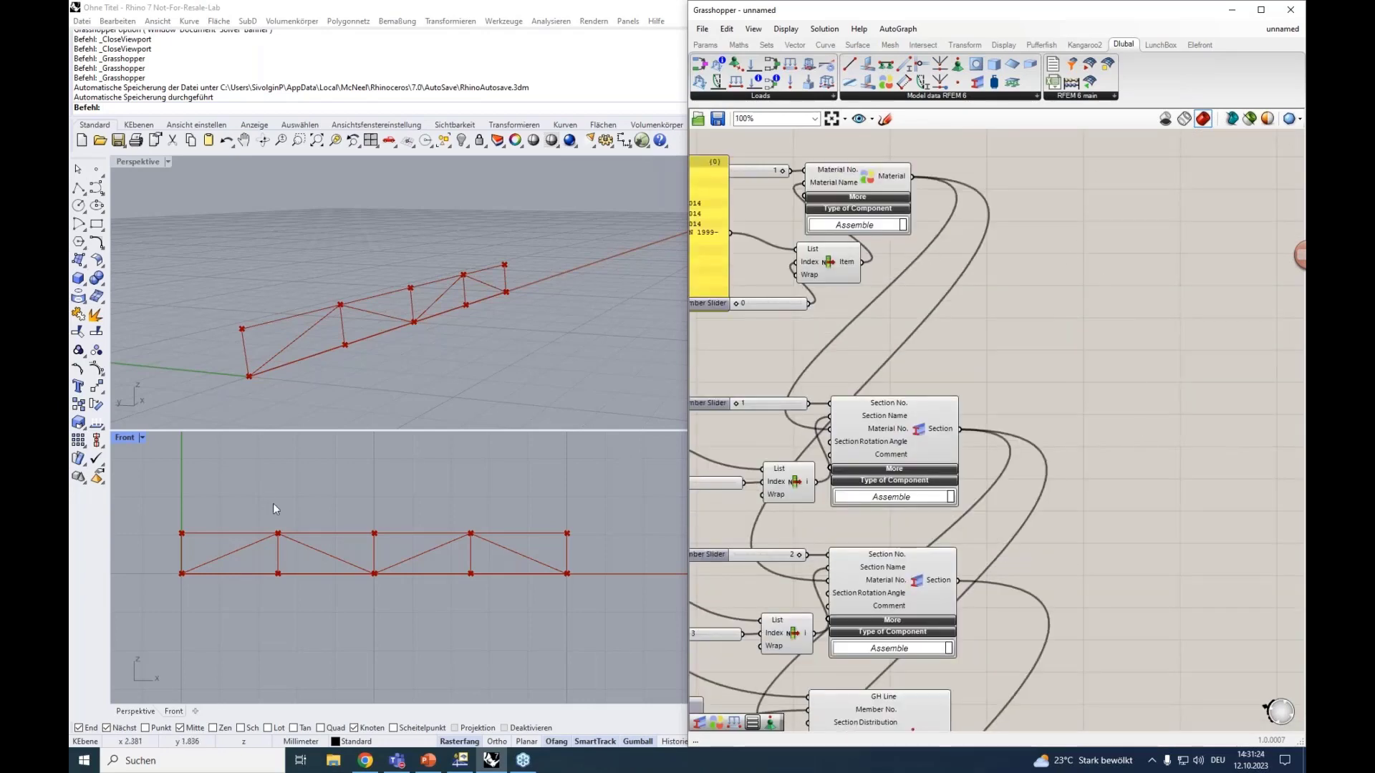
pyautogui.click(968, 96)
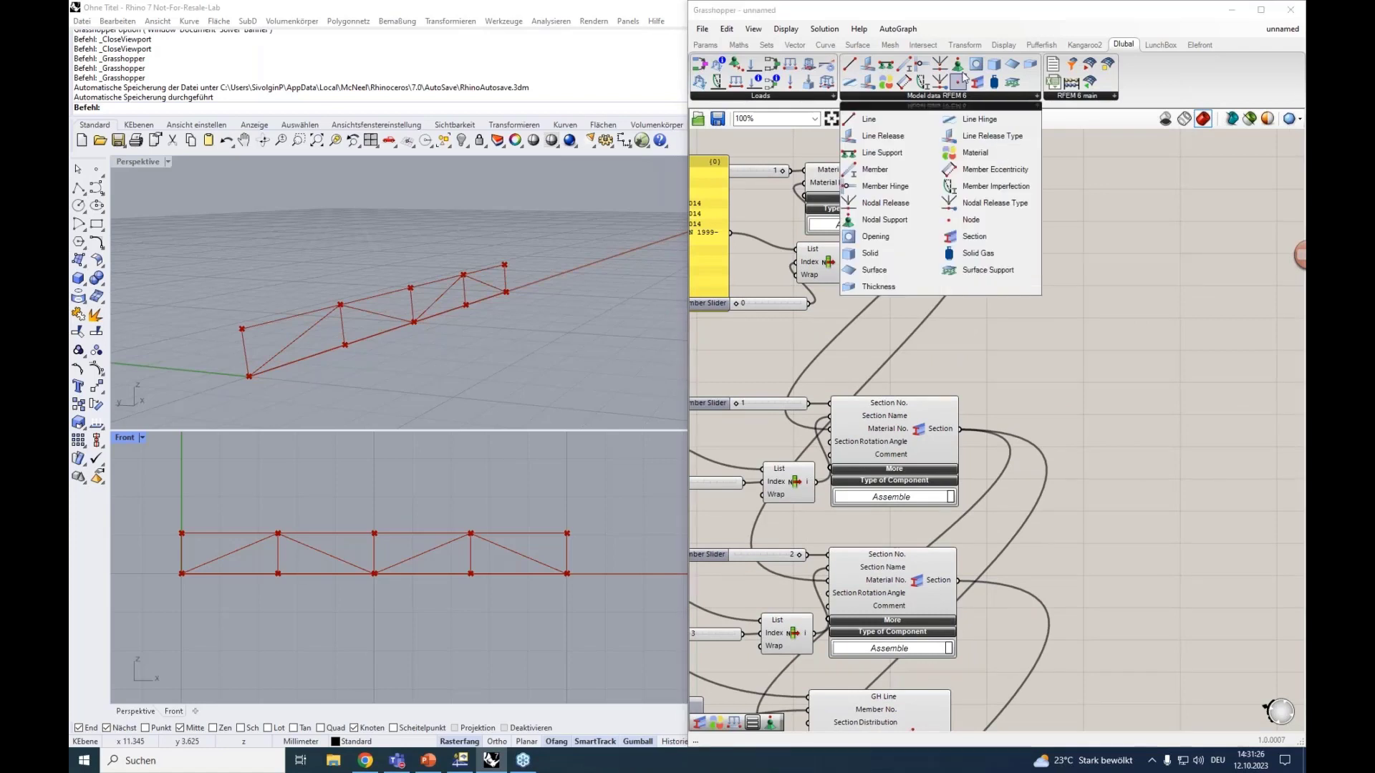
pyautogui.moveTo(957, 67); pyautogui.dragTo(1077, 281)
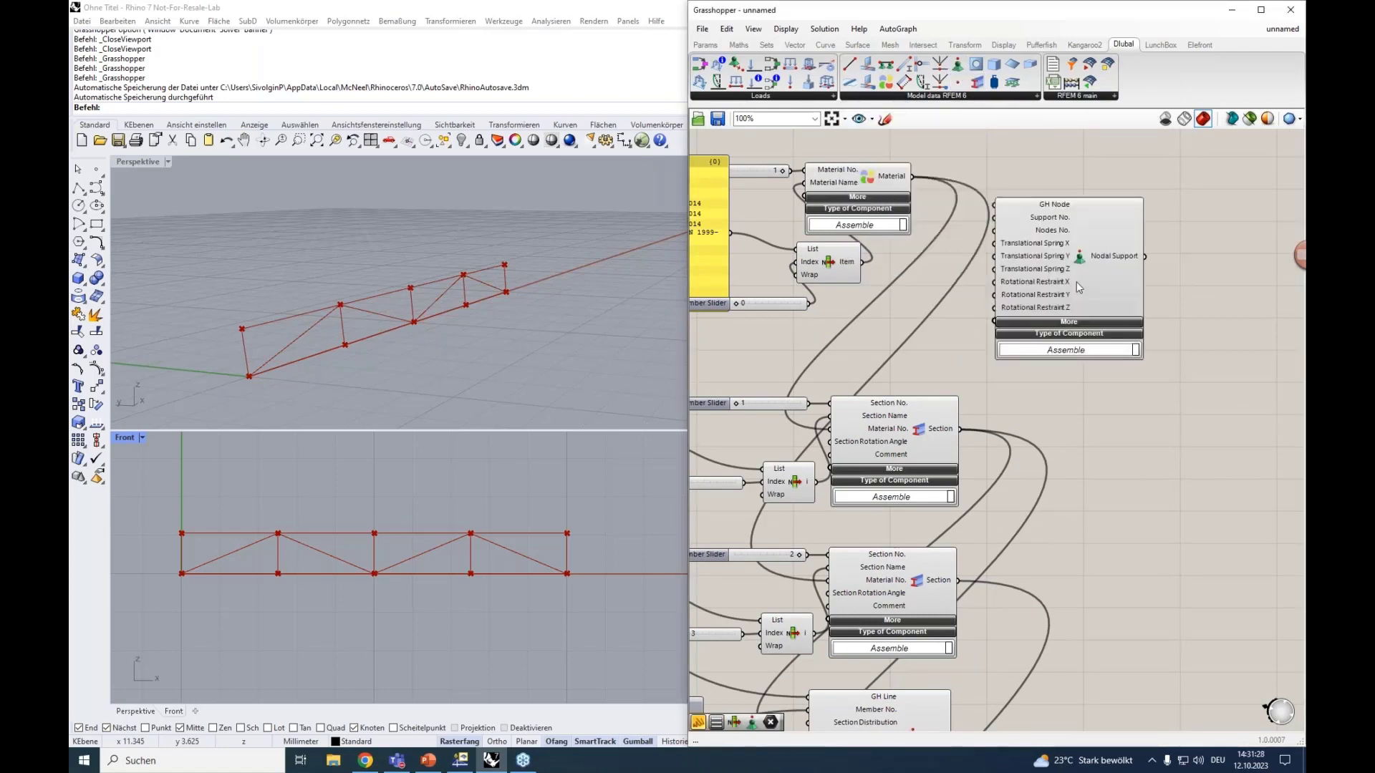
pyautogui.click(944, 98)
# Check which ends of the truss's bottom chord the two point components feeding the Line component define.
pyautogui.scroll(-3, 1051, 363)
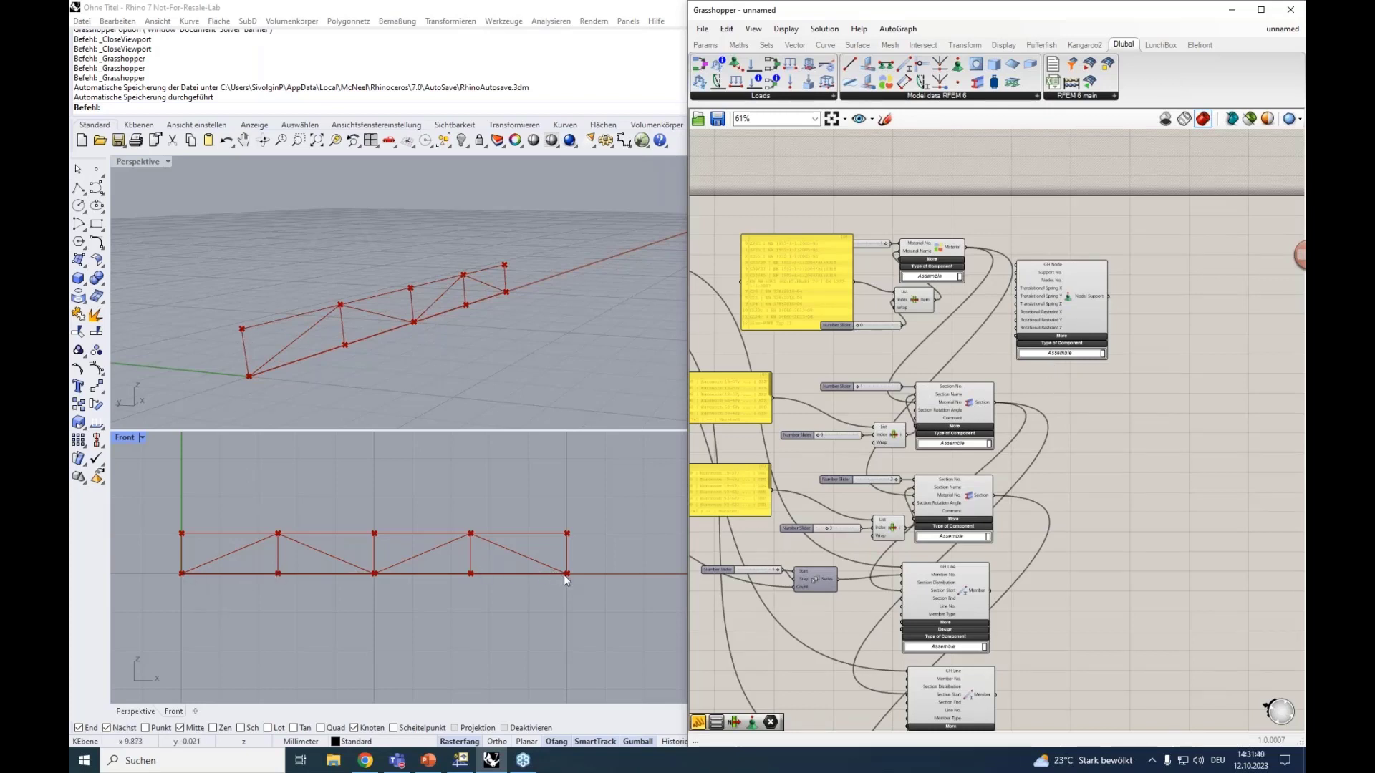
pyautogui.scroll(-1, 1082, 384)
pyautogui.scroll(-2, 1081, 384)
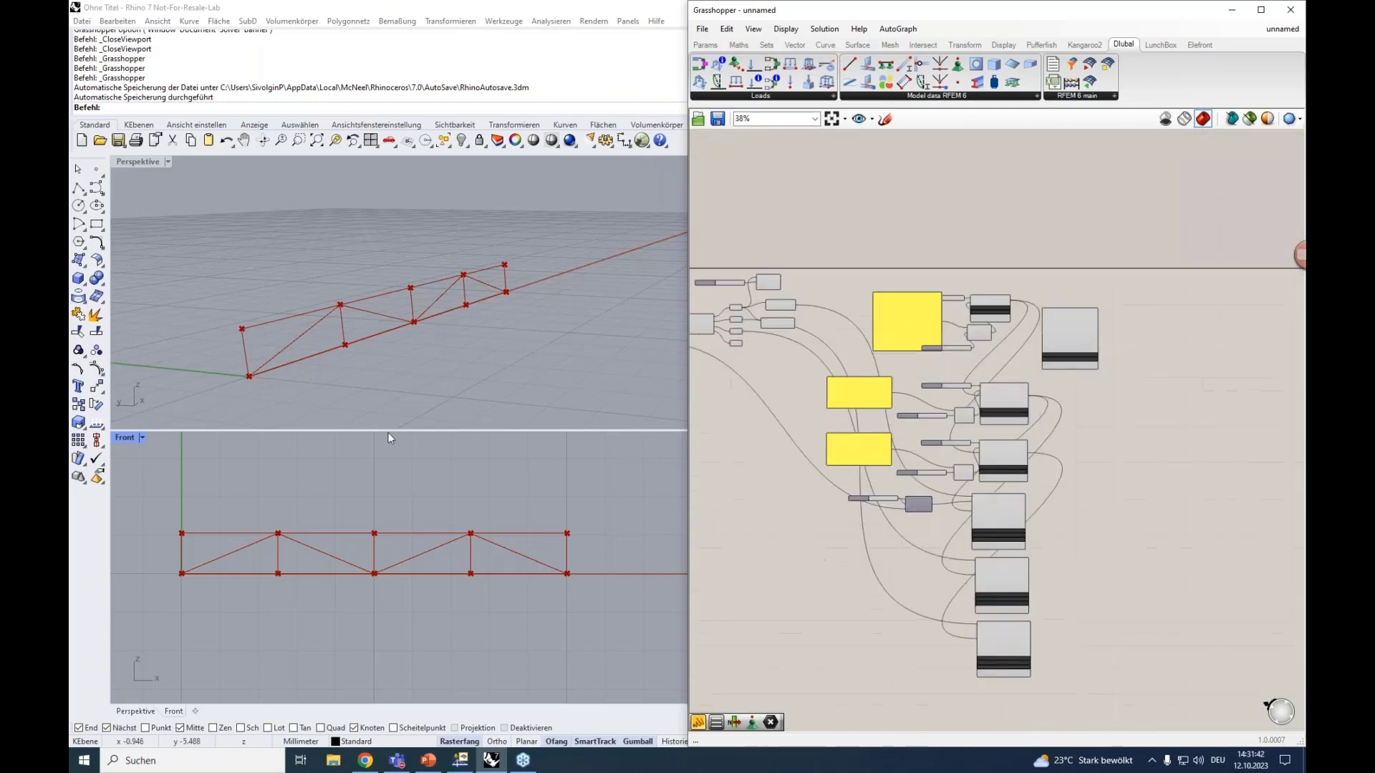
pyautogui.moveTo(824, 501); pyautogui.dragTo(1071, 491, button='right')
pyautogui.scroll(3, 732, 354)
pyautogui.moveTo(764, 368); pyautogui.dragTo(893, 459, button='right')
pyautogui.scroll(2, 893, 459)
pyautogui.click(889, 364)
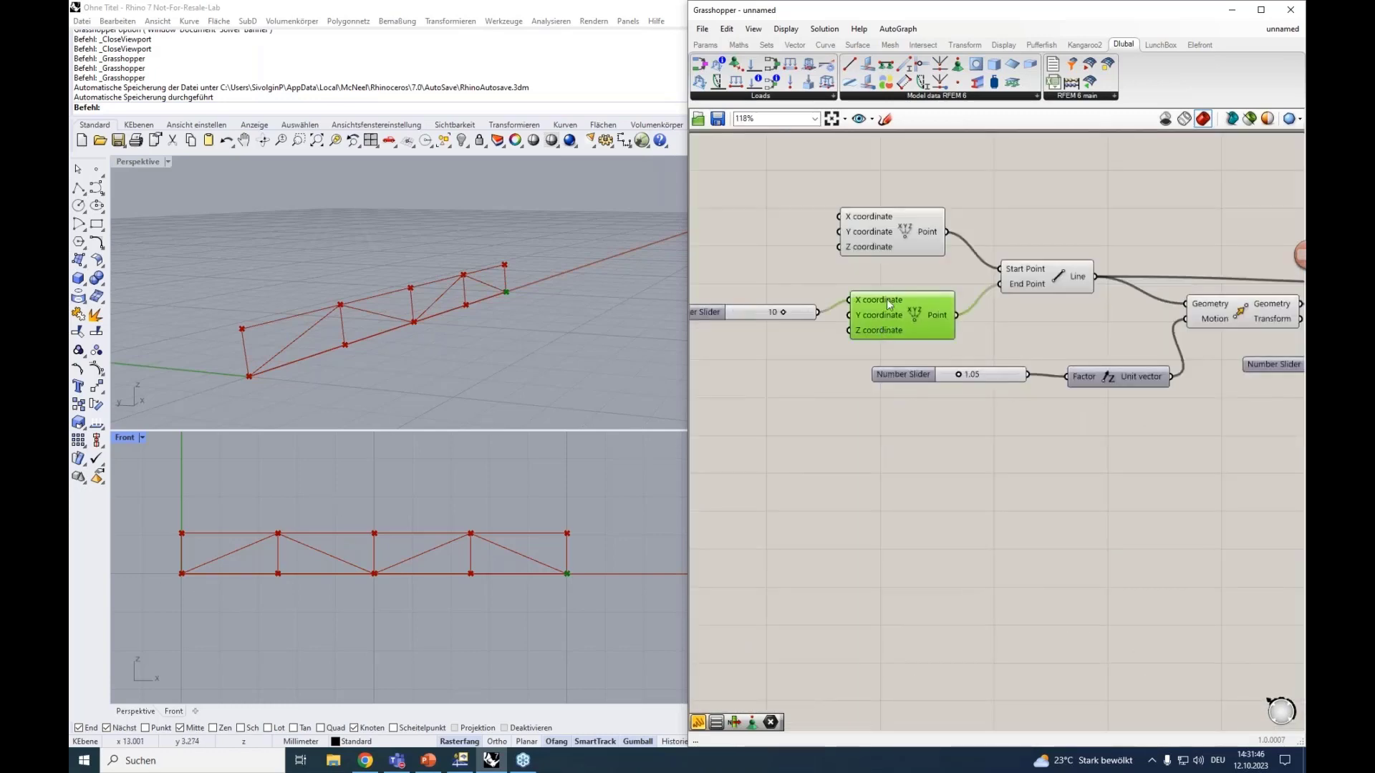
pyautogui.click(893, 244)
pyautogui.click(893, 330)
pyautogui.click(892, 234)
pyautogui.scroll(-2, 951, 485)
pyautogui.moveTo(951, 484); pyautogui.dragTo(888, 459, button='right')
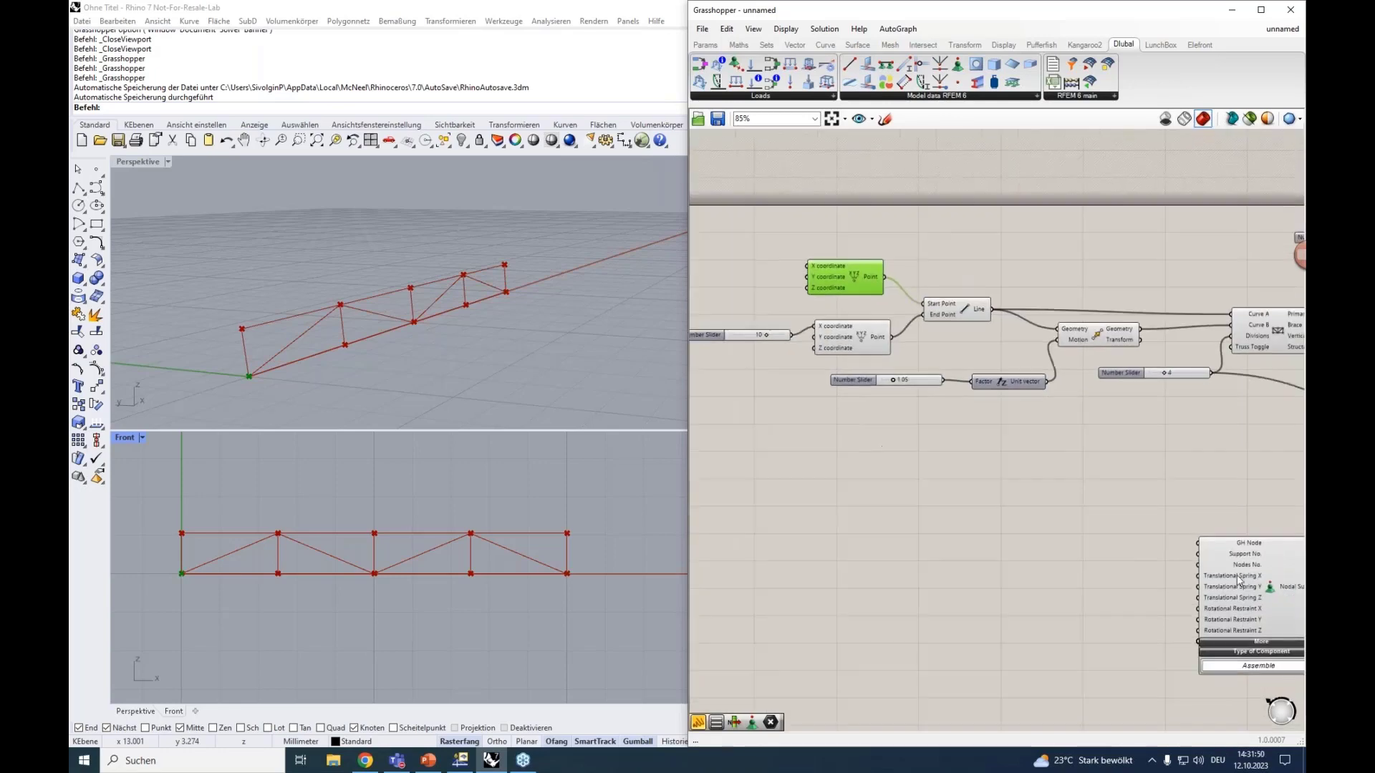
# Place the Nodal Support component below the two point components and connect both points to its GH Node input.
pyautogui.moveTo(1237, 571); pyautogui.dragTo(904, 438)
pyautogui.scroll(2, 905, 438)
pyautogui.moveTo(884, 277); pyautogui.dragTo(863, 412)
pyautogui.moveTo(888, 302); pyautogui.dragTo(831, 412)
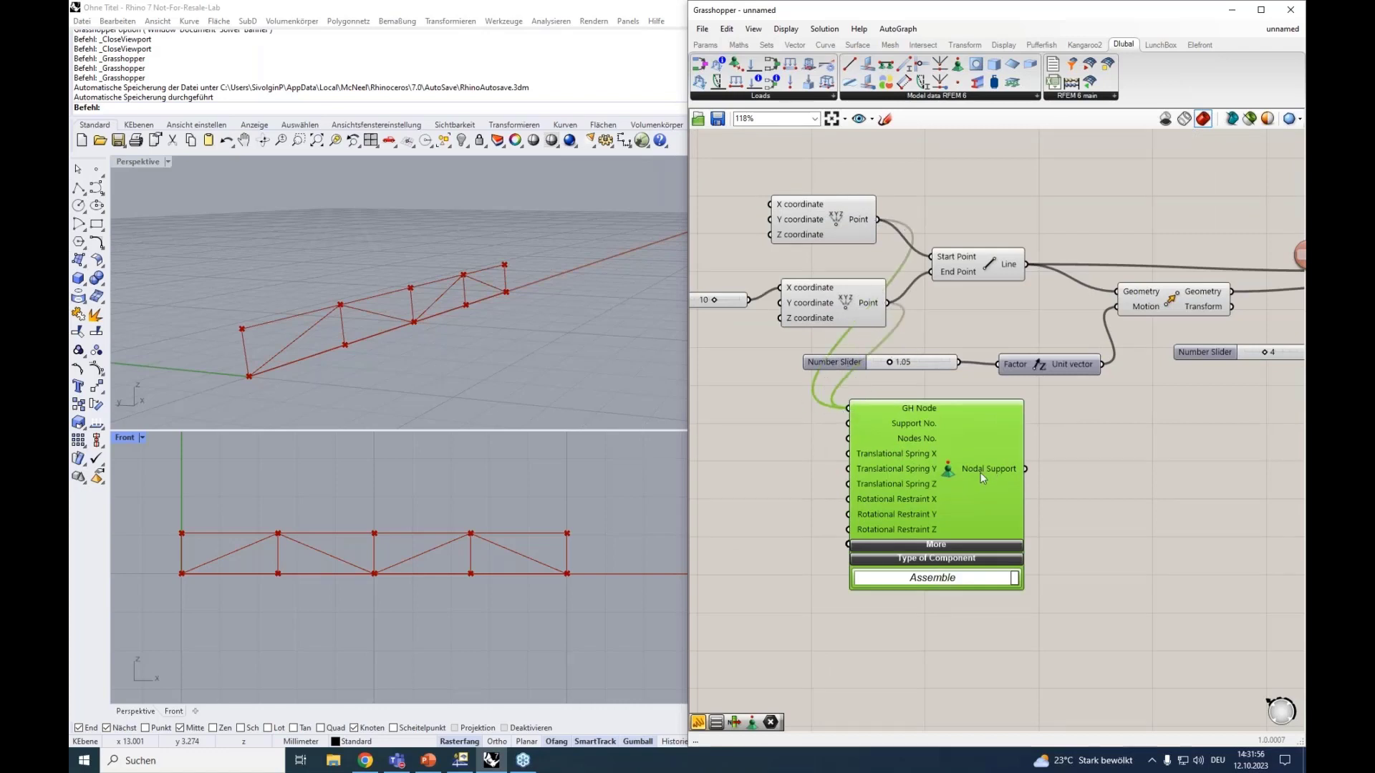
pyautogui.moveTo(981, 473); pyautogui.dragTo(1027, 484)
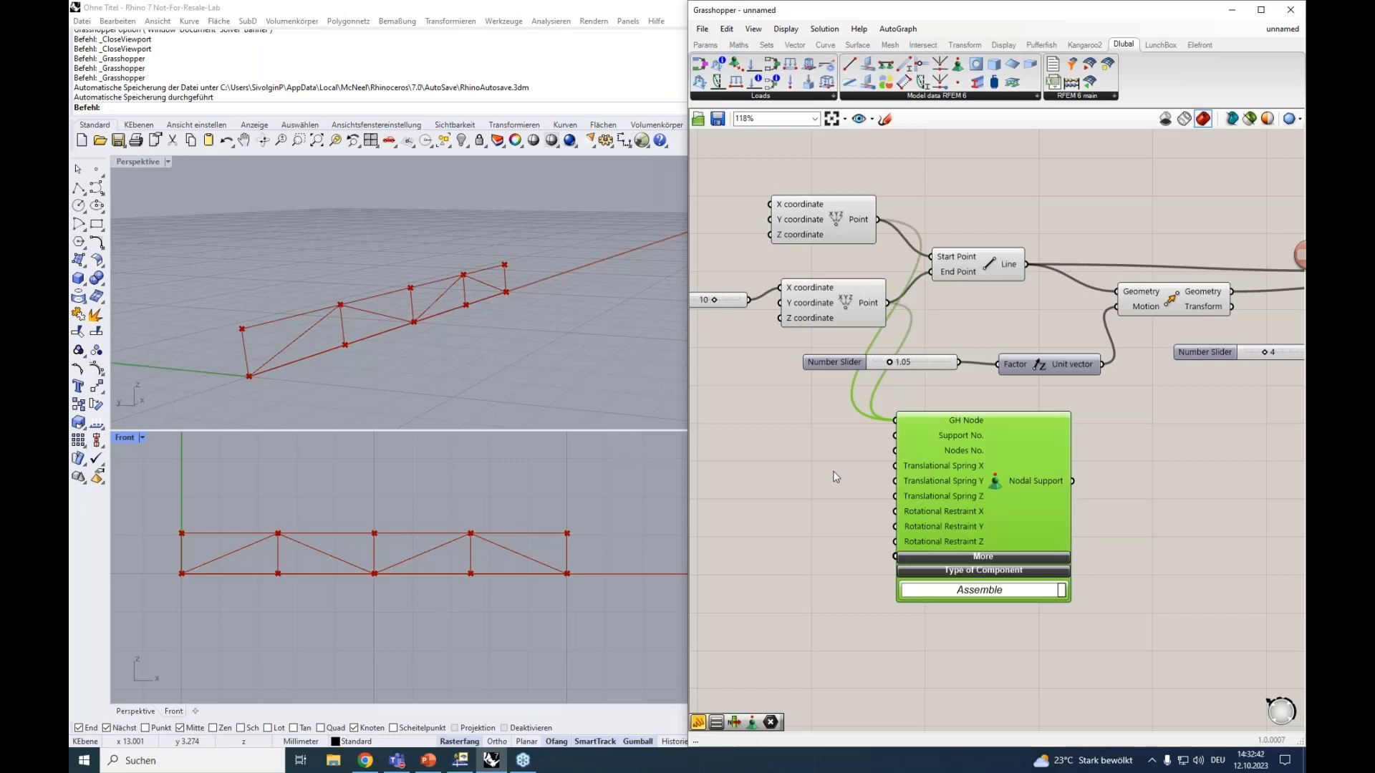
# Add a panel containing inf and connect it to Translational Spring X, Y and Z and Rotational Restraint X and Z of the Nodal Support.
pyautogui.doubleClick(808, 475)
pyautogui.write('"int')
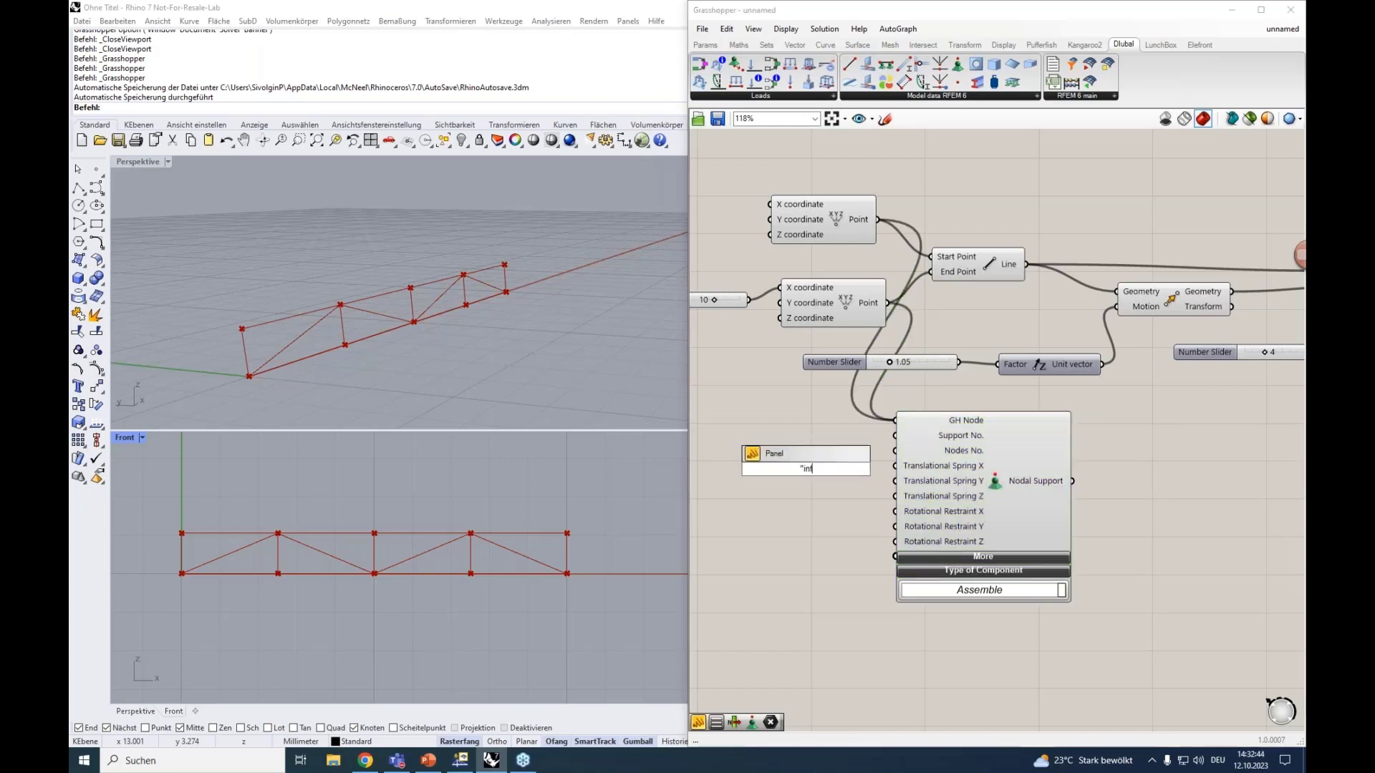
pyautogui.press('Return')
pyautogui.moveTo(825, 469); pyautogui.dragTo(896, 544)
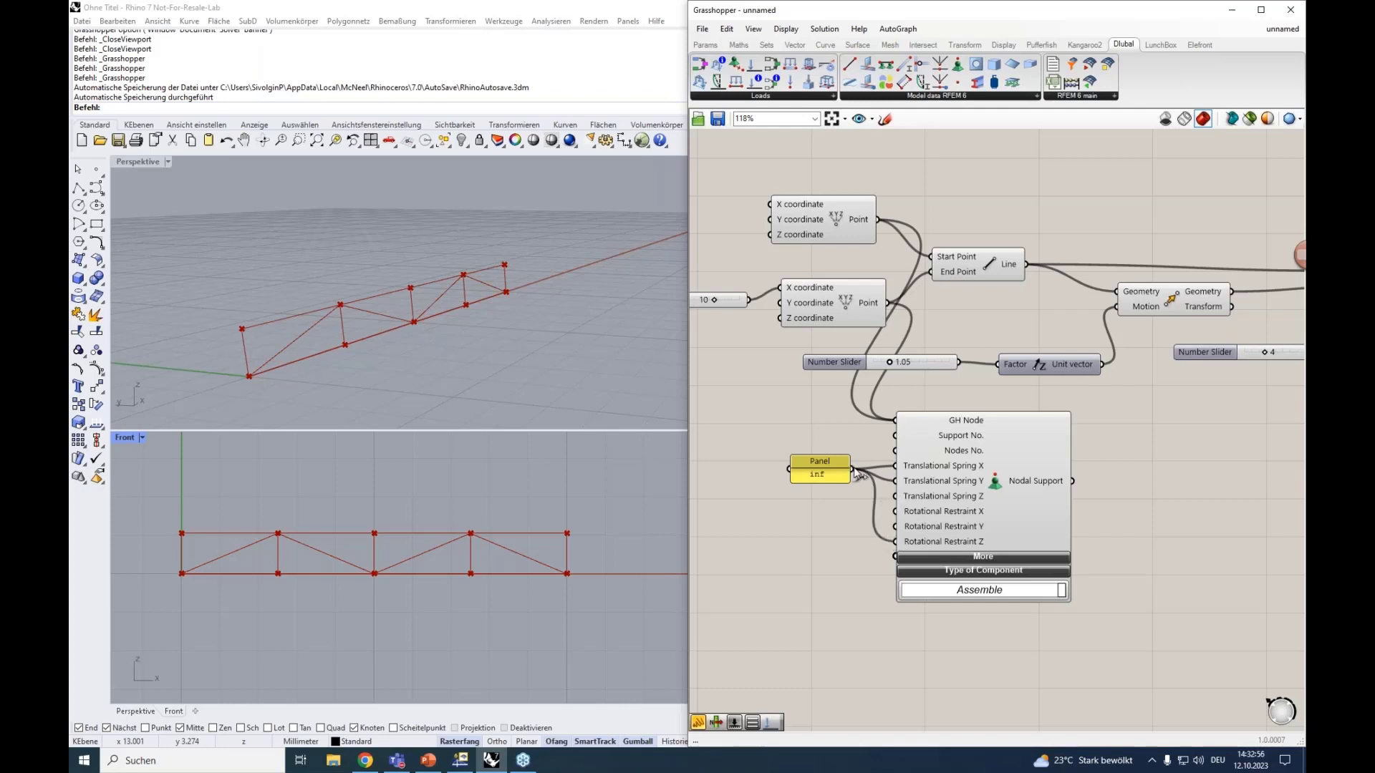
pyautogui.moveTo(853, 469); pyautogui.dragTo(893, 501)
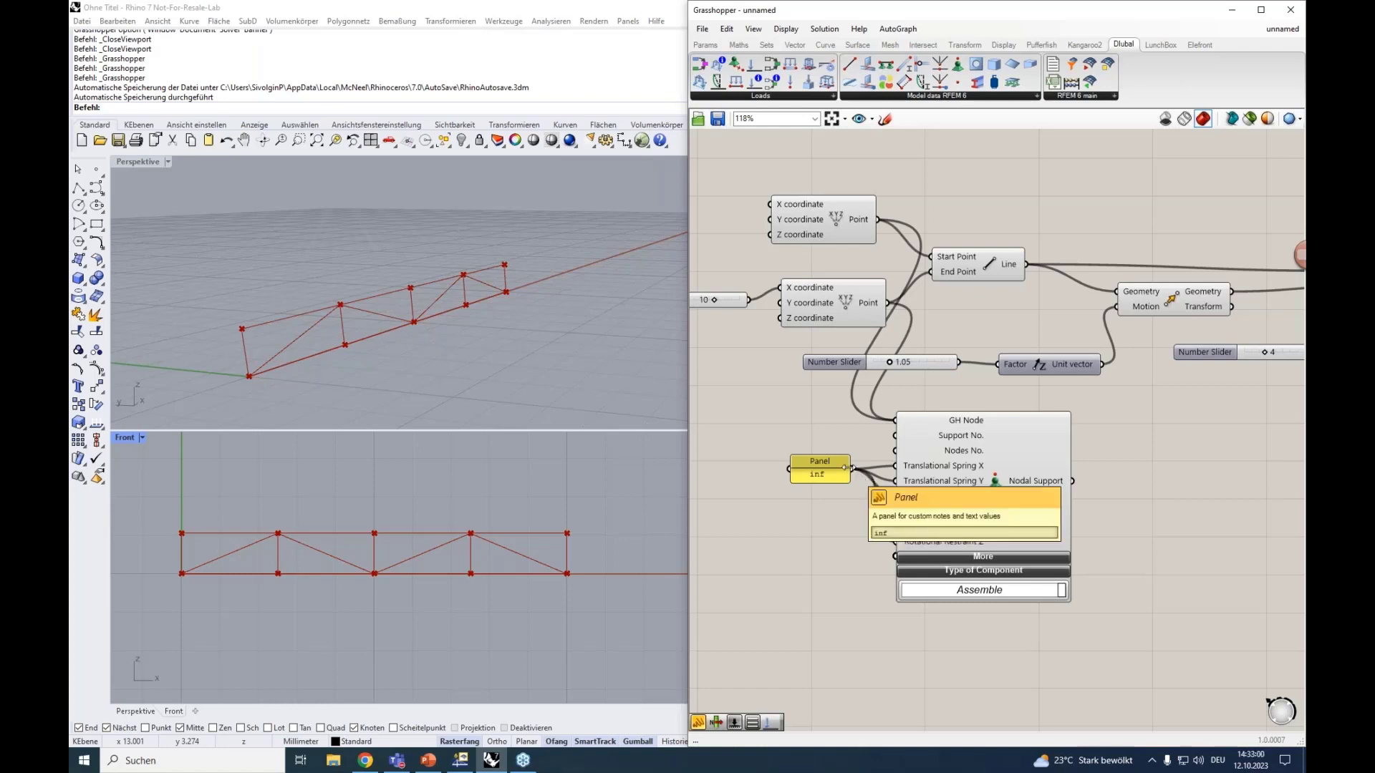
pyautogui.moveTo(846, 467); pyautogui.dragTo(888, 513)
pyautogui.moveTo(828, 468); pyautogui.dragTo(817, 474)
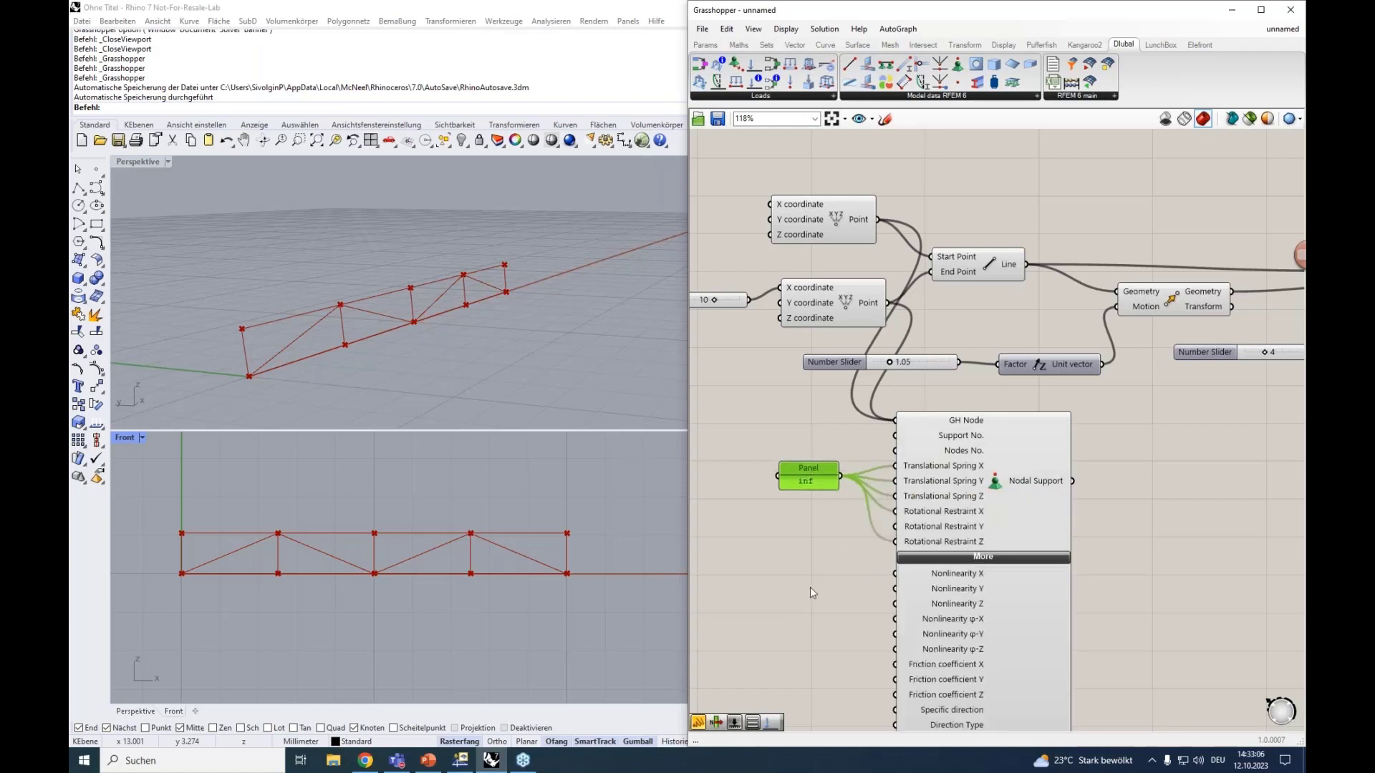
# Try the Friction PY' nonlinearity for the X translation in RFEM's nodal support dialog and view its friction coefficient setting.
pyautogui.moveTo(809, 564); pyautogui.dragTo(829, 385, button='right')
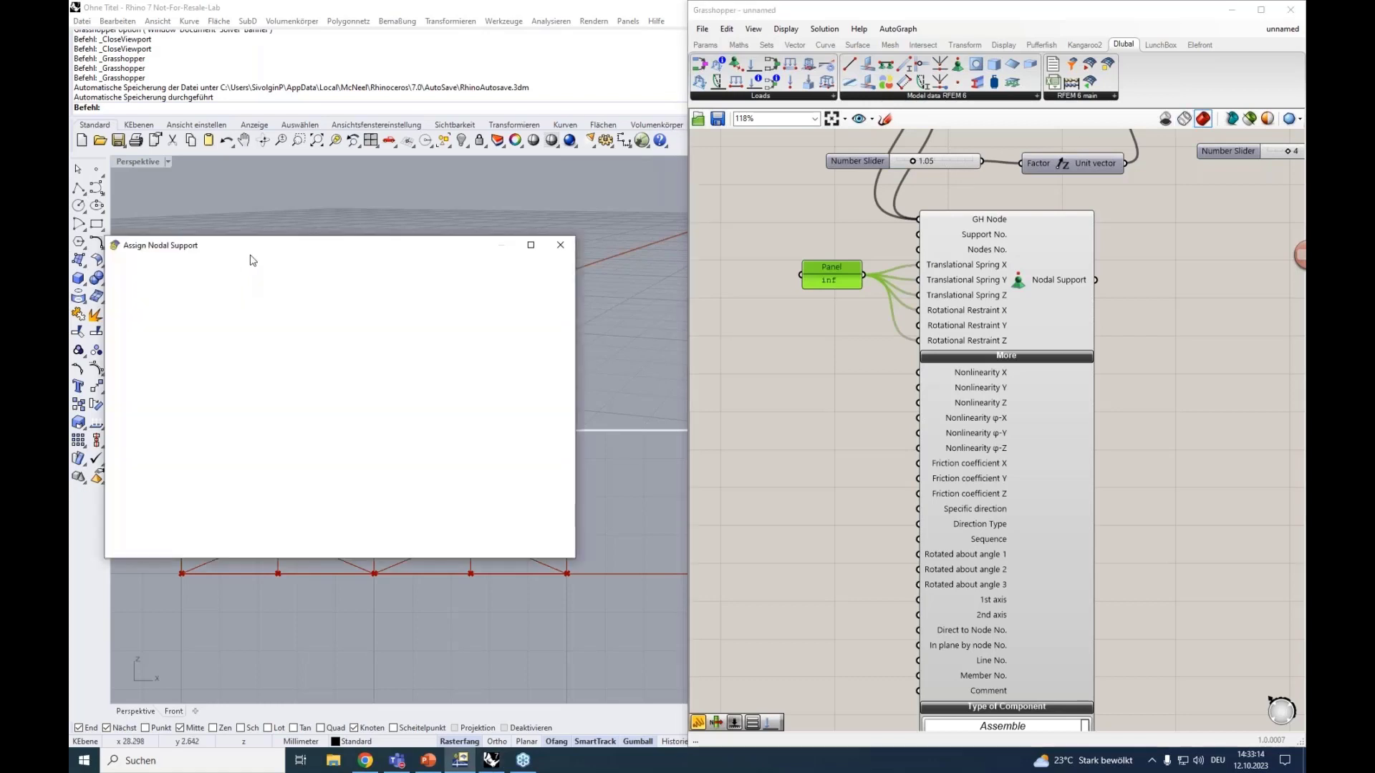
pyautogui.moveTo(262, 250); pyautogui.dragTo(307, 247)
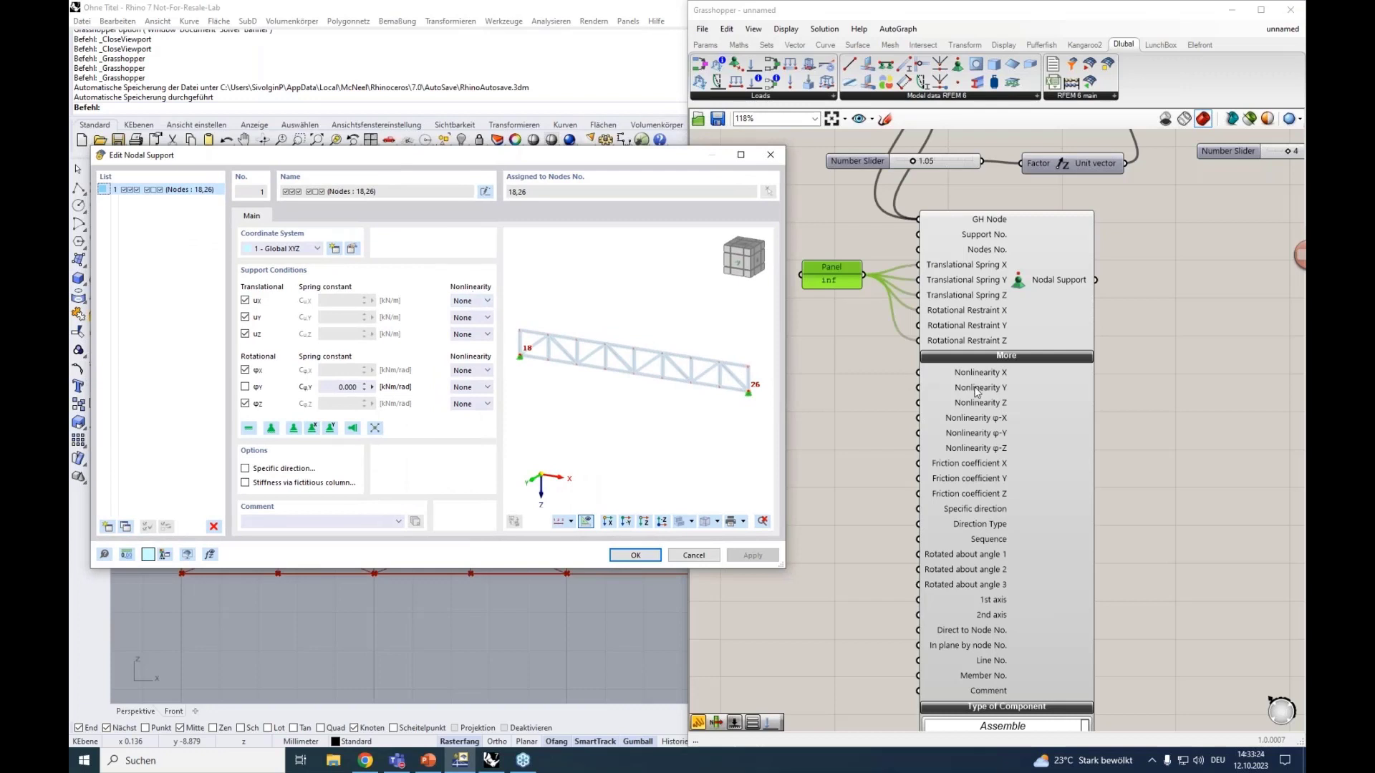
pyautogui.click(485, 302)
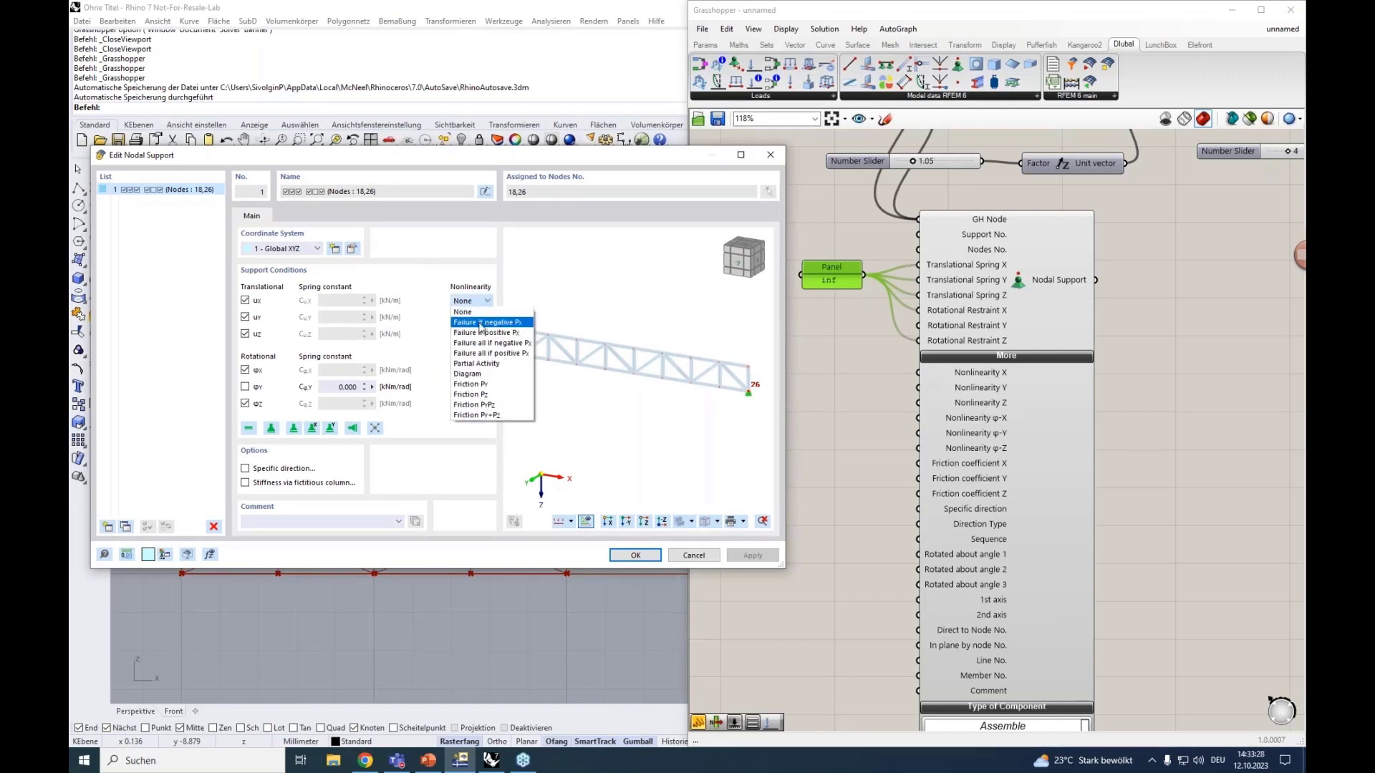
pyautogui.click(473, 385)
pyautogui.click(284, 216)
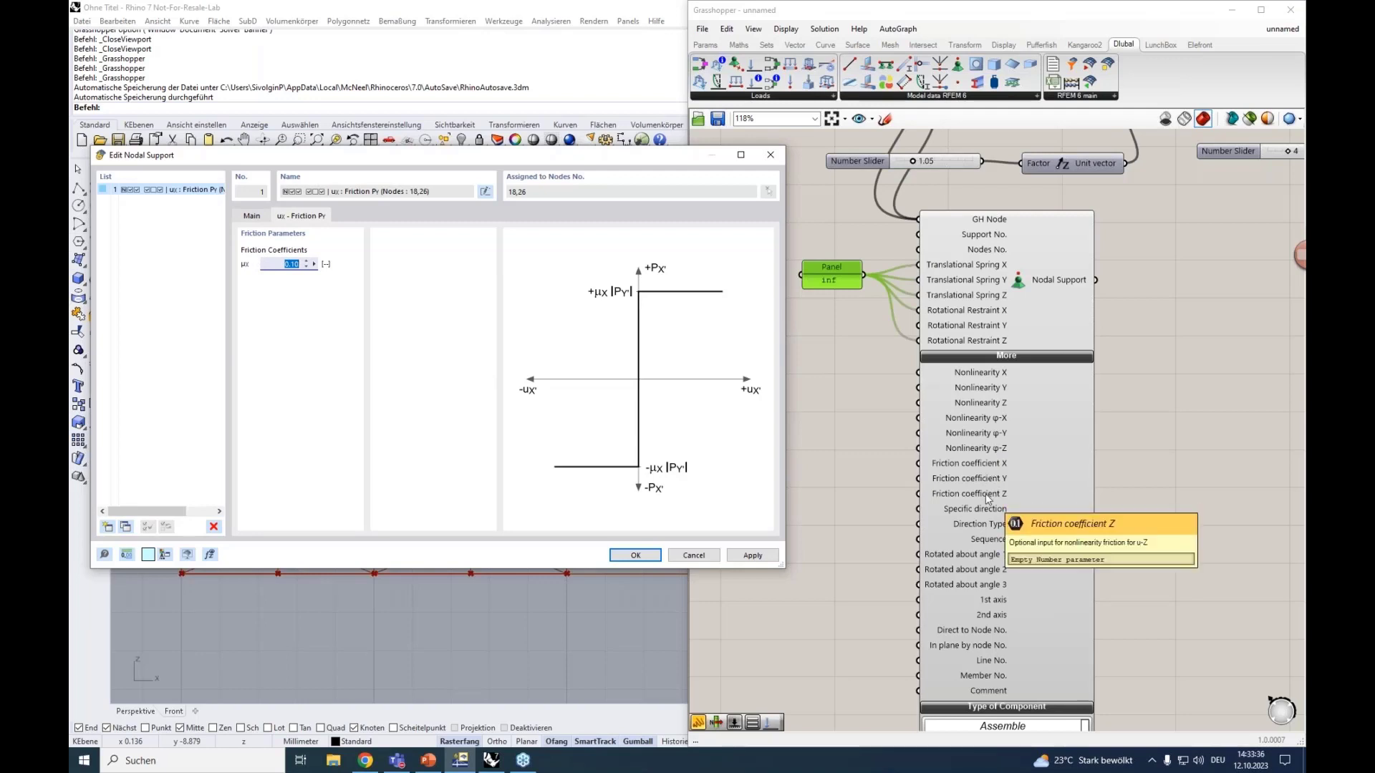
pyautogui.click(249, 217)
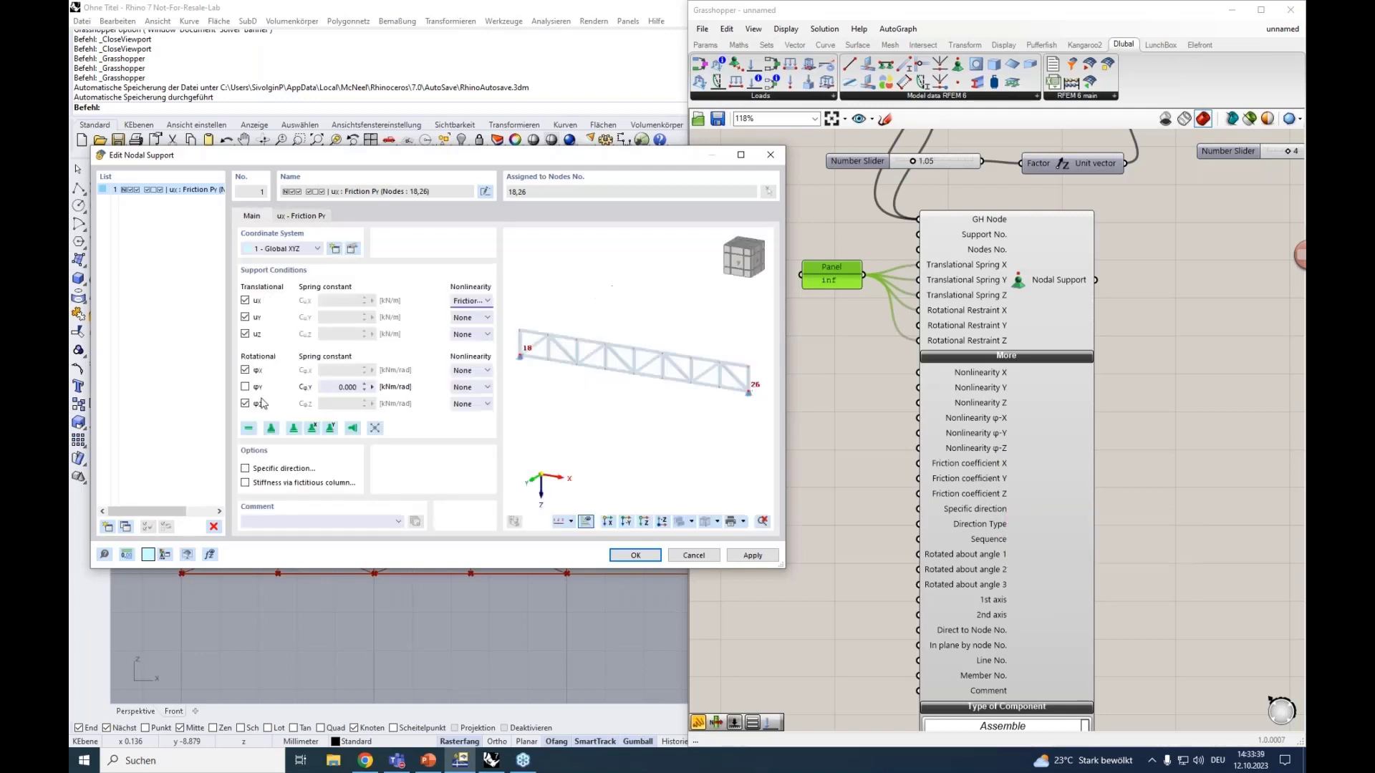
# Enable Specific direction for the nodal support, view its direction types, discard the dialog's changes and collapse the component's additional inputs.
pyautogui.click(272, 470)
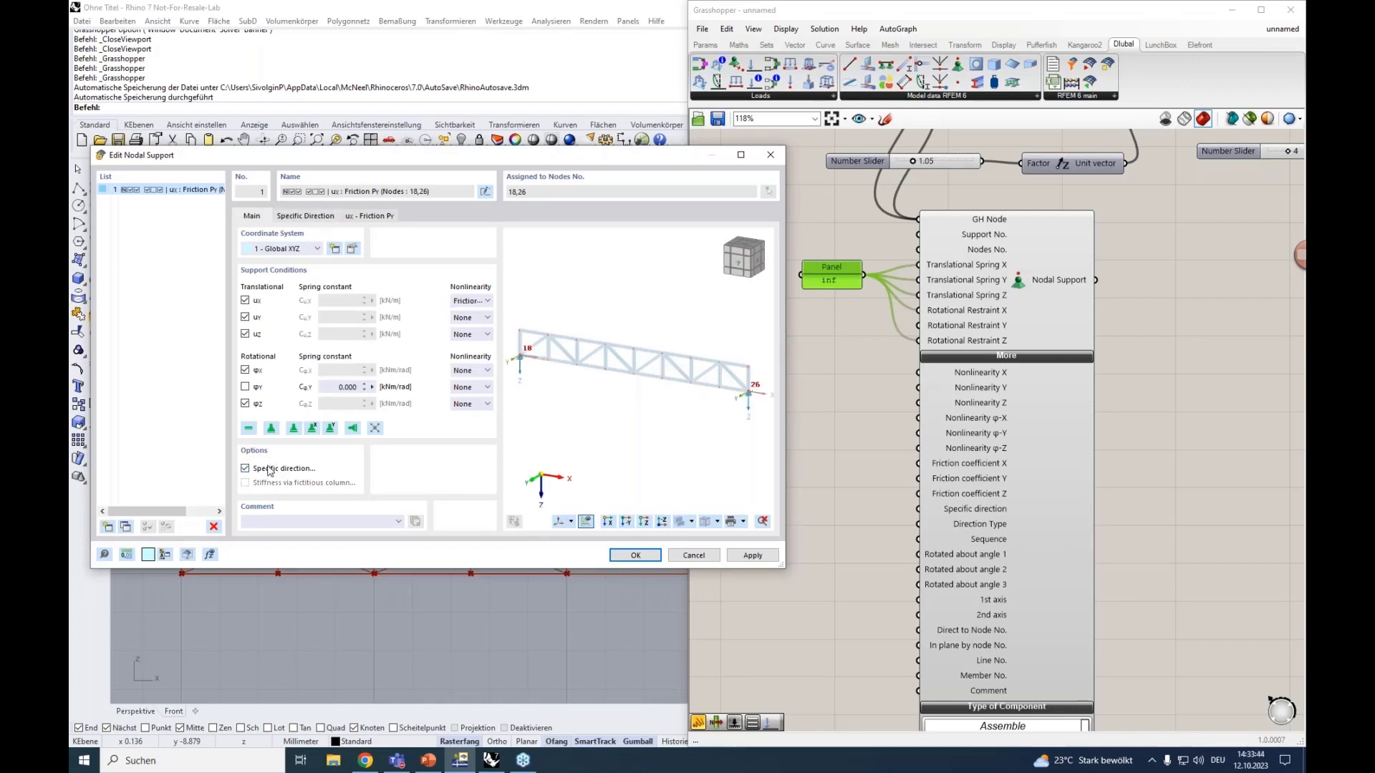
pyautogui.click(306, 216)
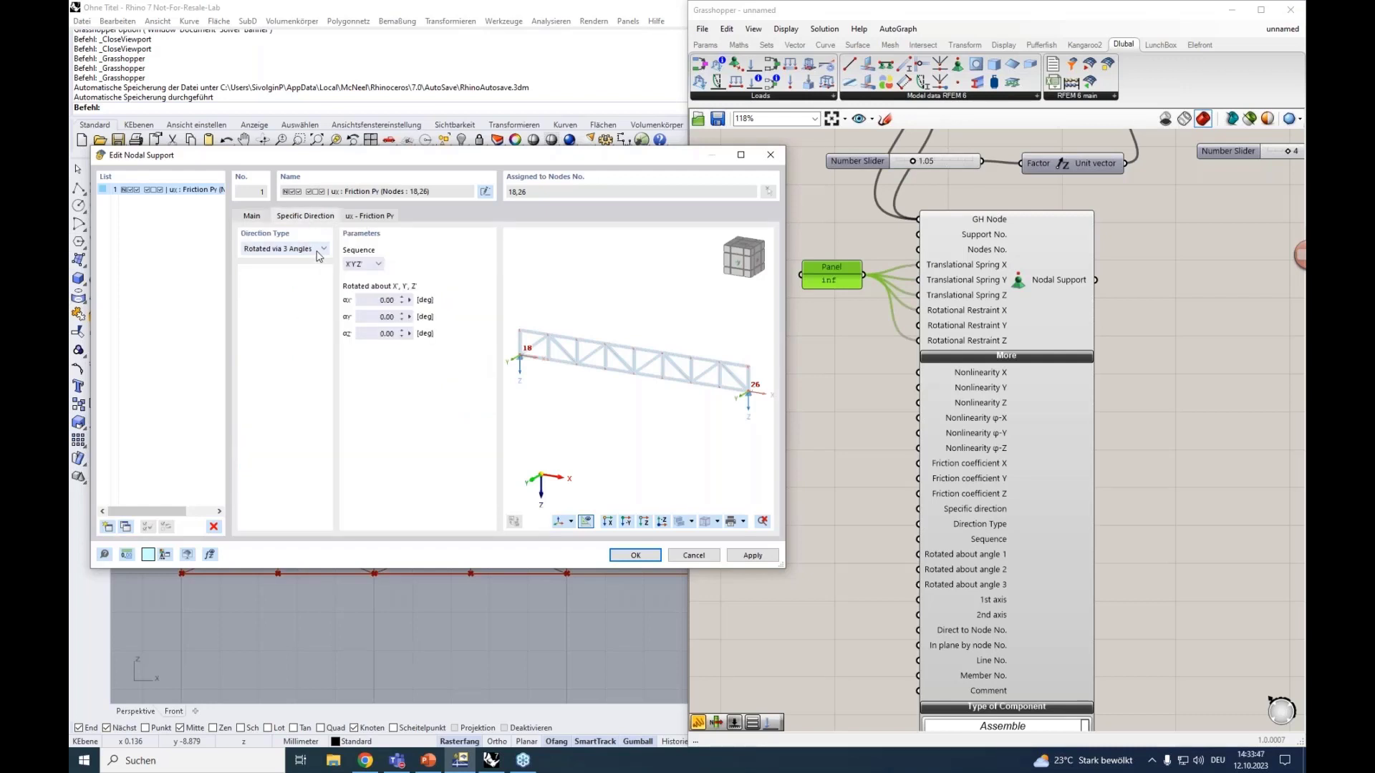
pyautogui.click(293, 249)
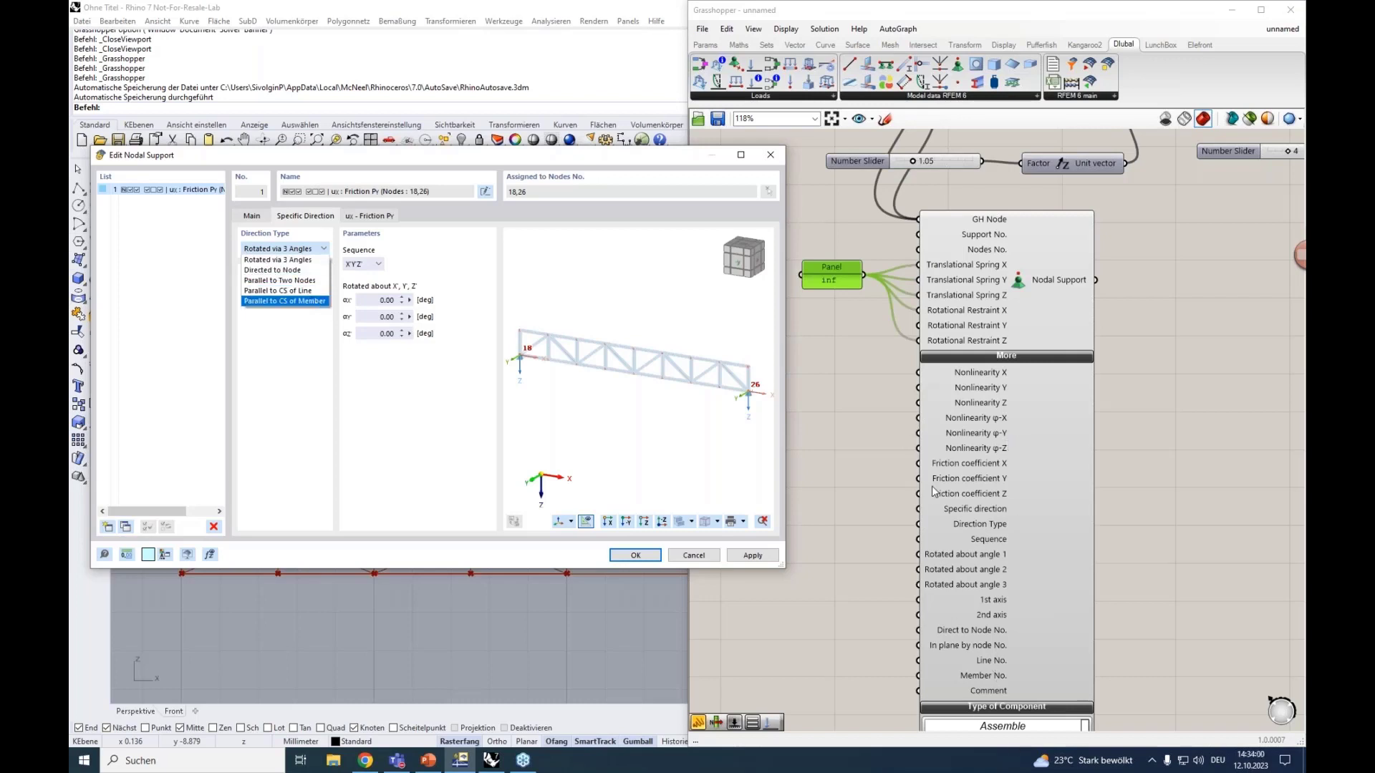
pyautogui.click(769, 160)
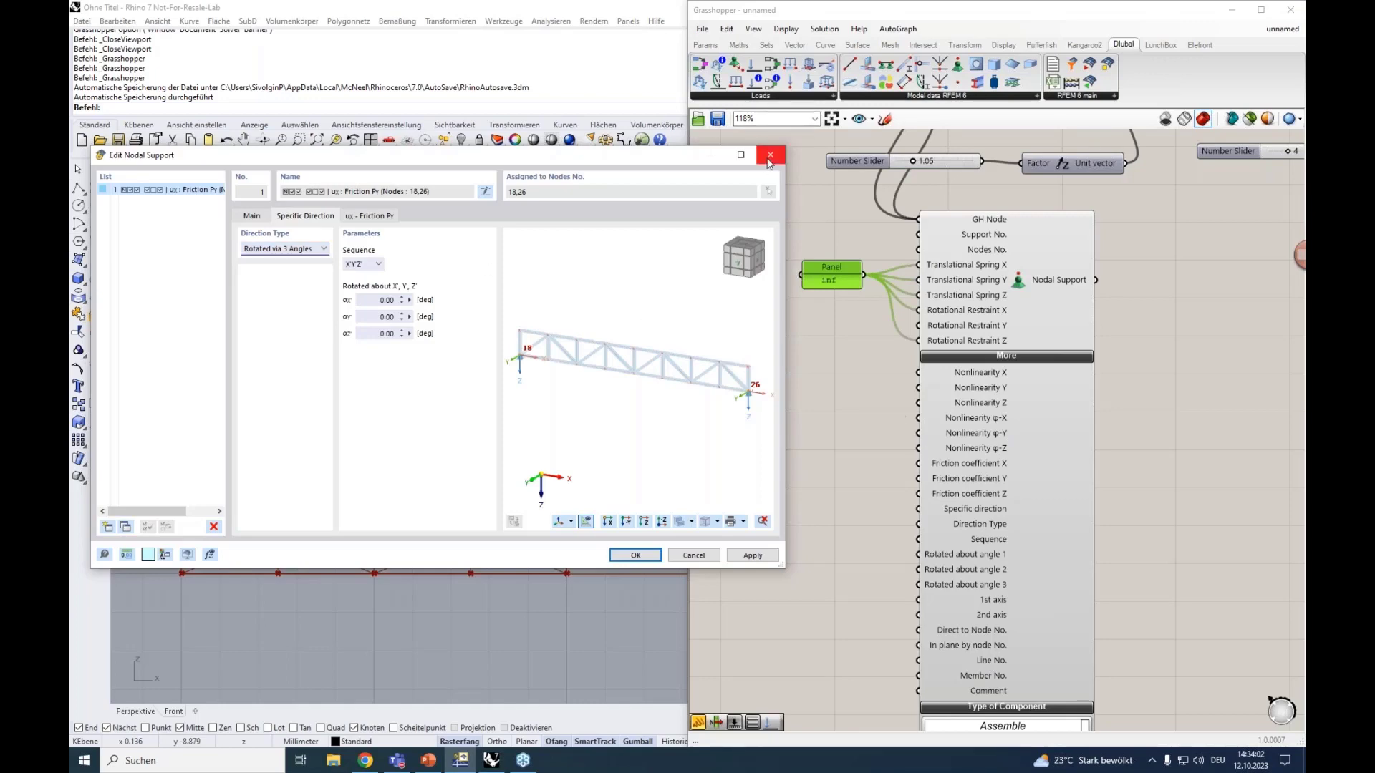
pyautogui.click(769, 161)
pyautogui.click(1006, 356)
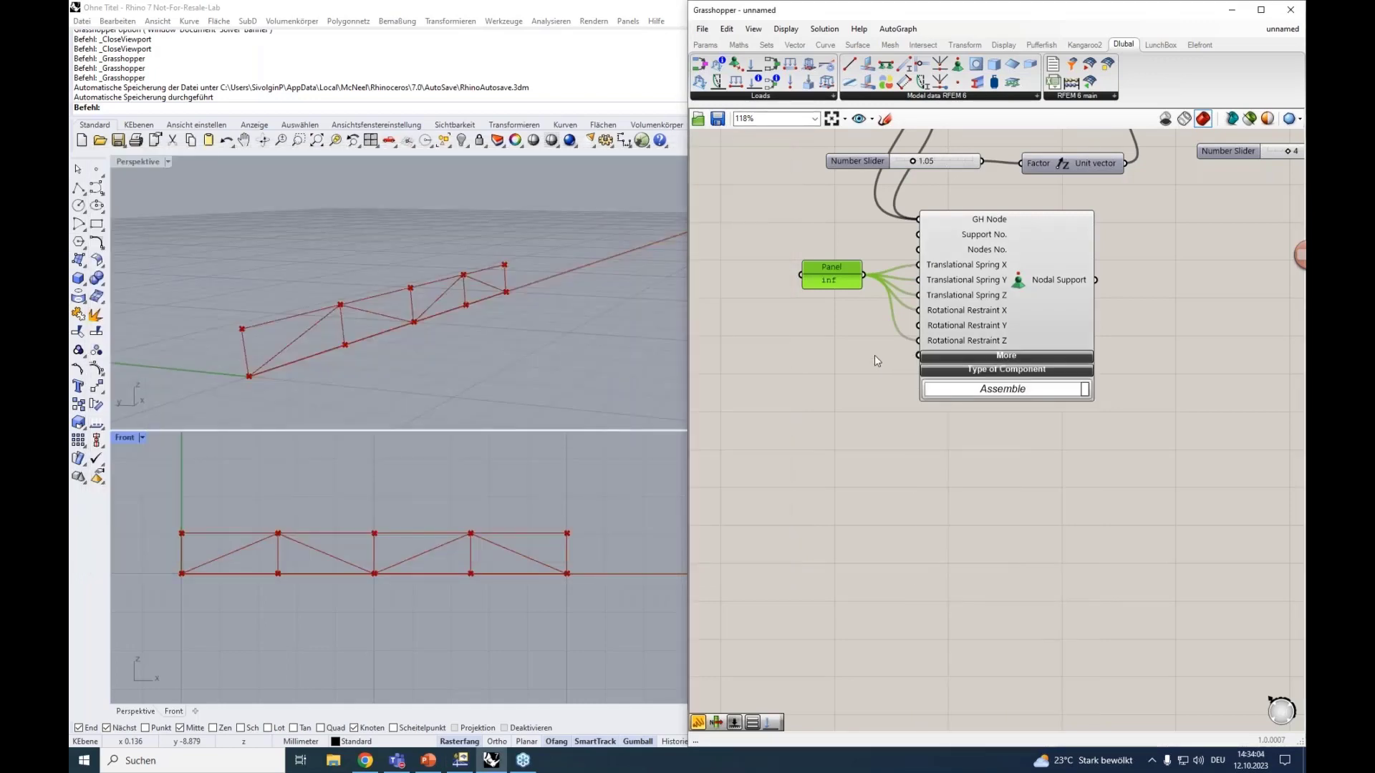
# Move the Nodal Support component together with its inf panel back beside the Material component.
pyautogui.scroll(-5, 848, 344)
pyautogui.scroll(2, 848, 343)
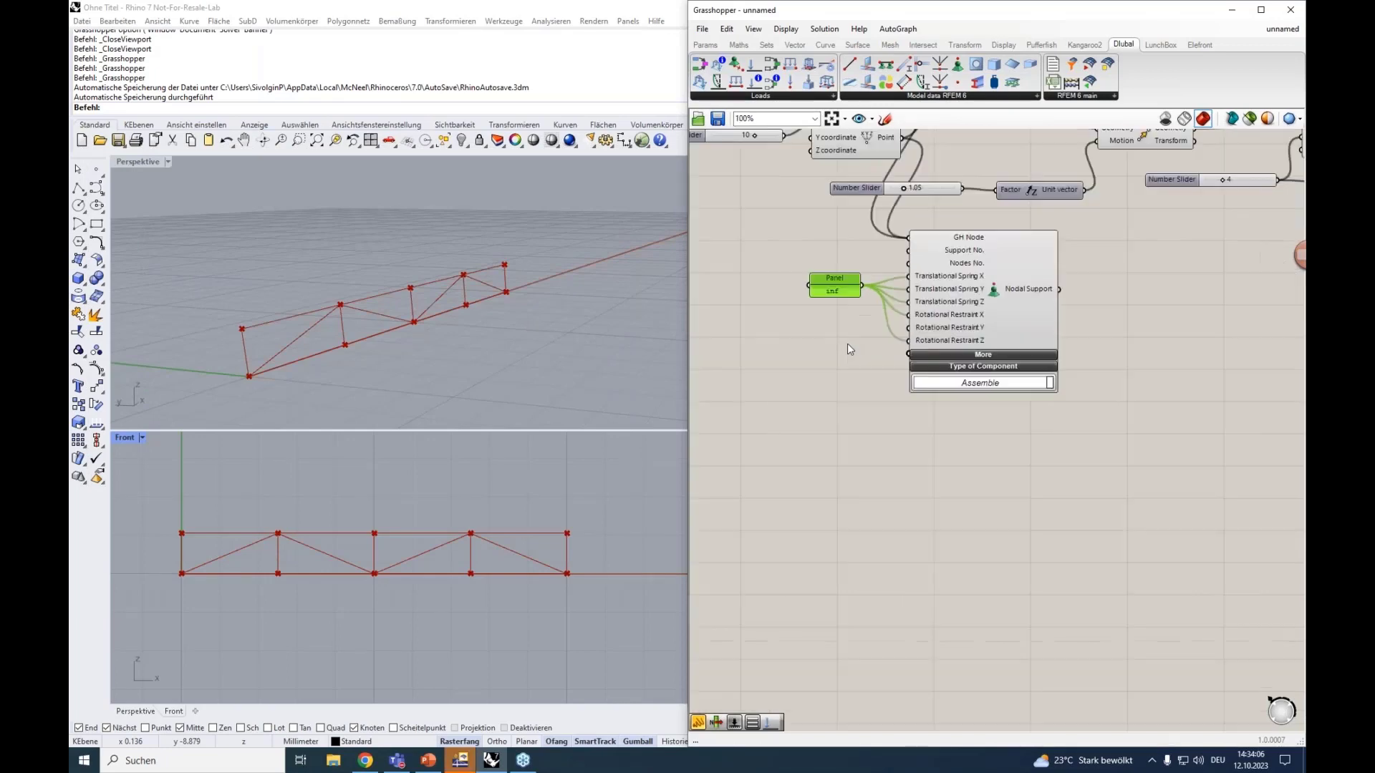
pyautogui.scroll(2, 802, 336)
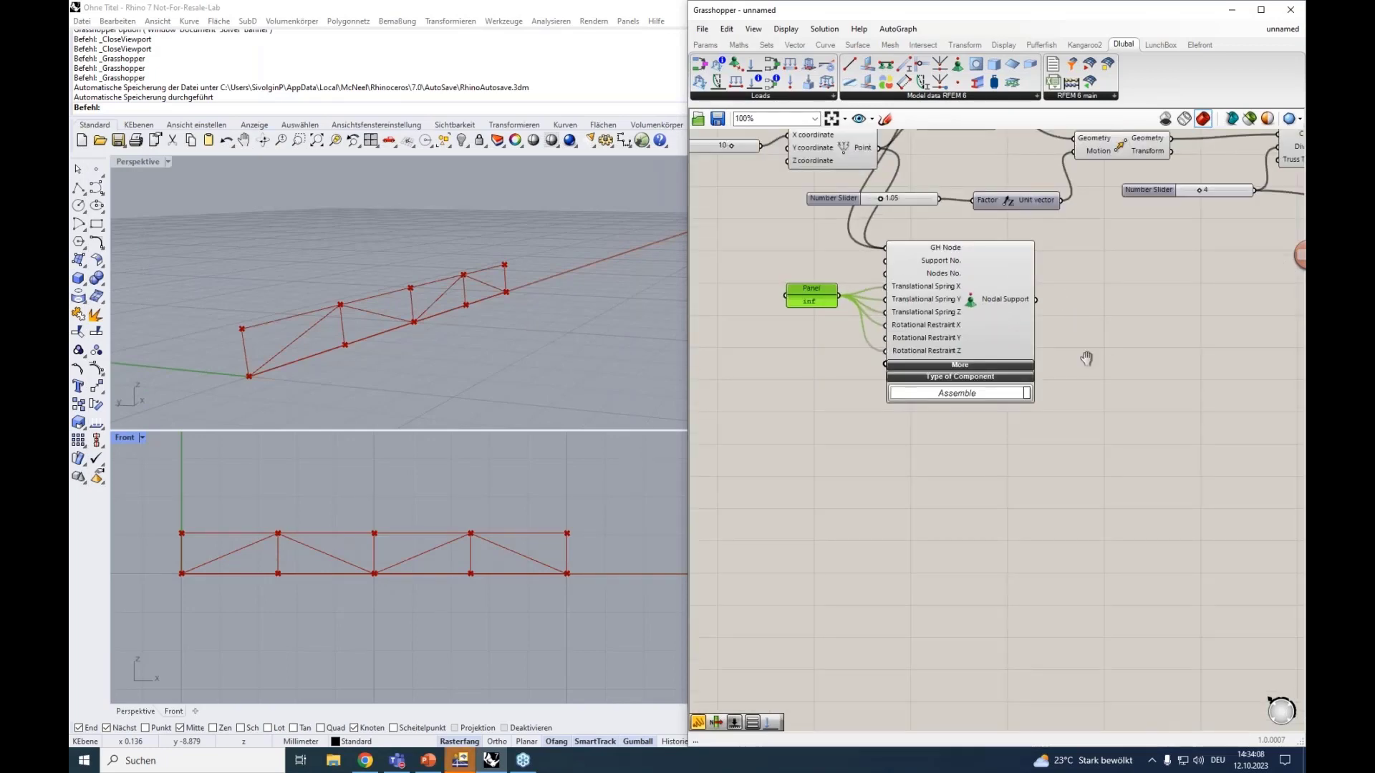
pyautogui.scroll(-4, 1084, 358)
pyautogui.moveTo(1064, 484); pyautogui.dragTo(766, 358)
pyautogui.moveTo(927, 392); pyautogui.dragTo(1007, 269)
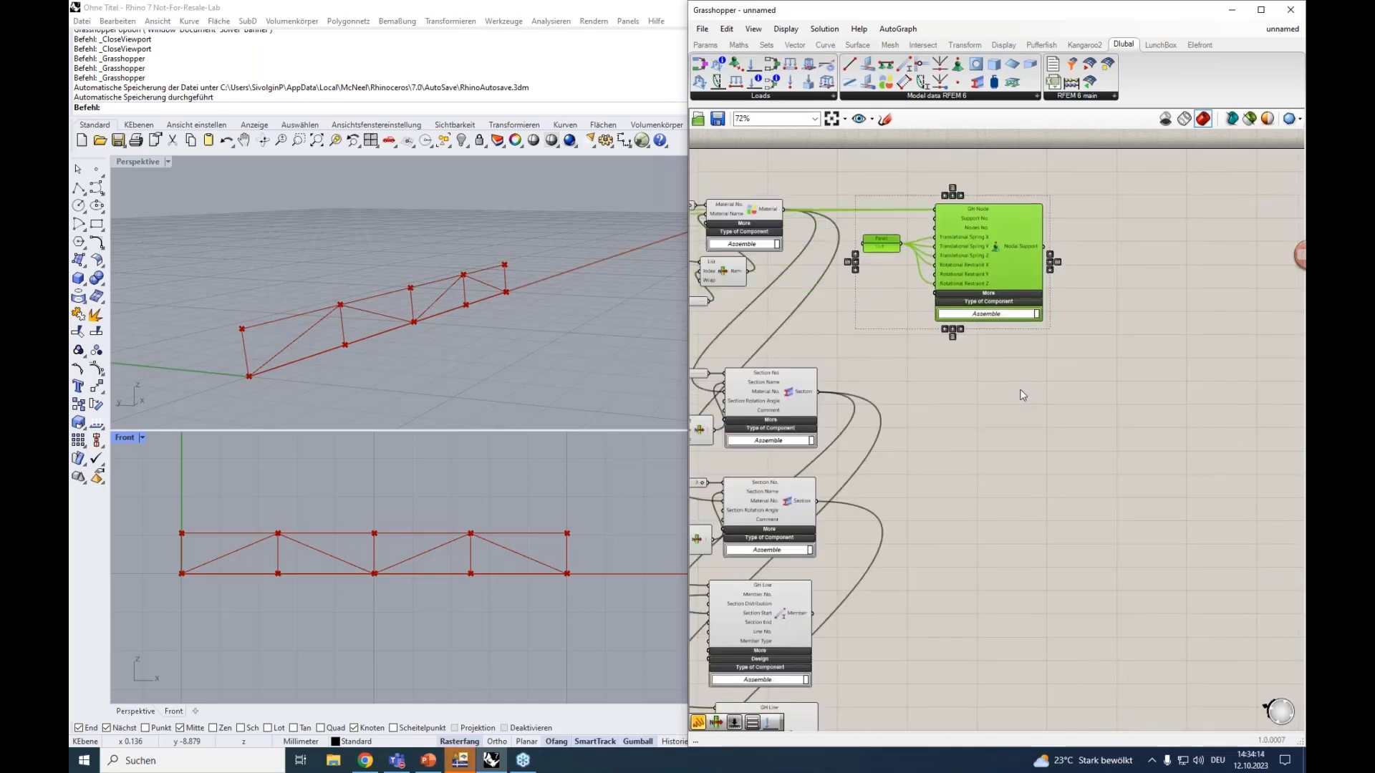
pyautogui.click(1016, 401)
pyautogui.moveTo(1021, 377); pyautogui.dragTo(1006, 401, button='right')
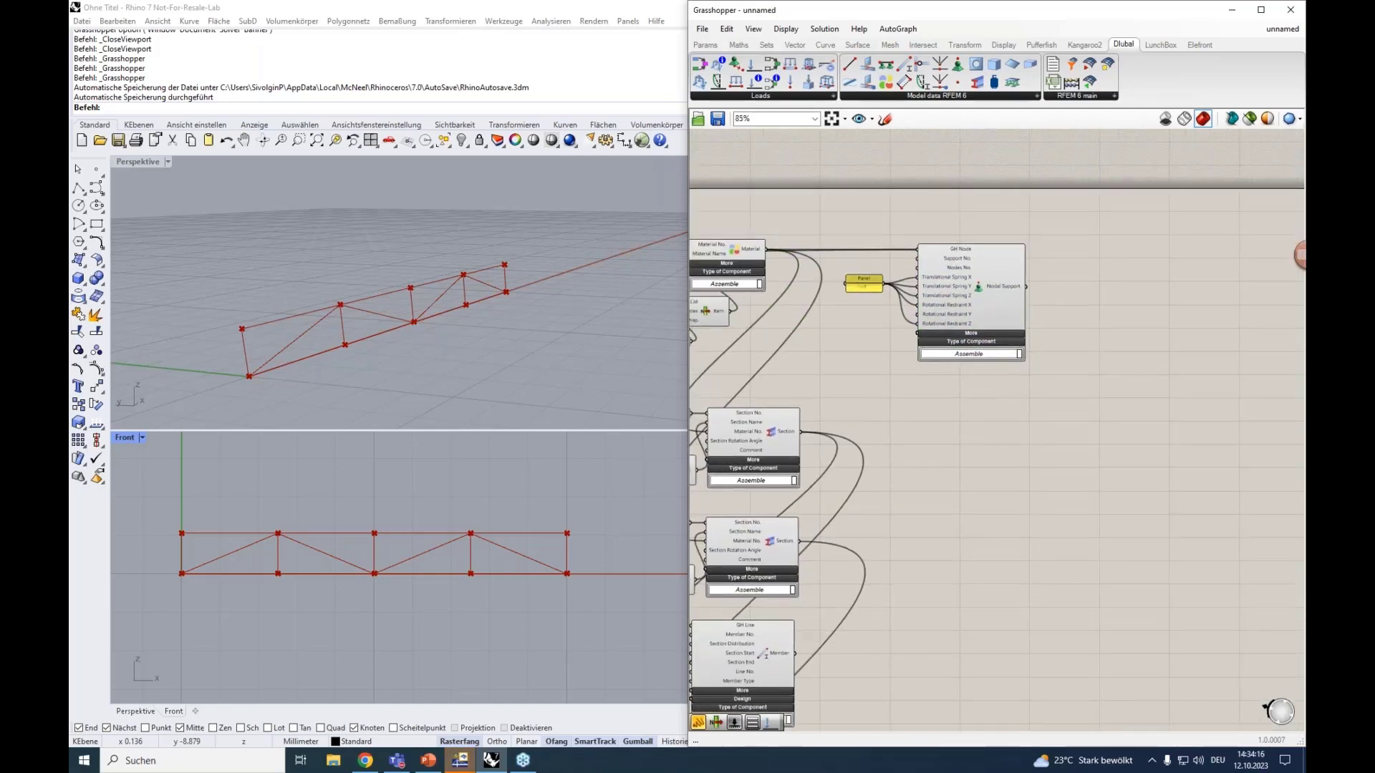
pyautogui.scroll(3, 996, 397)
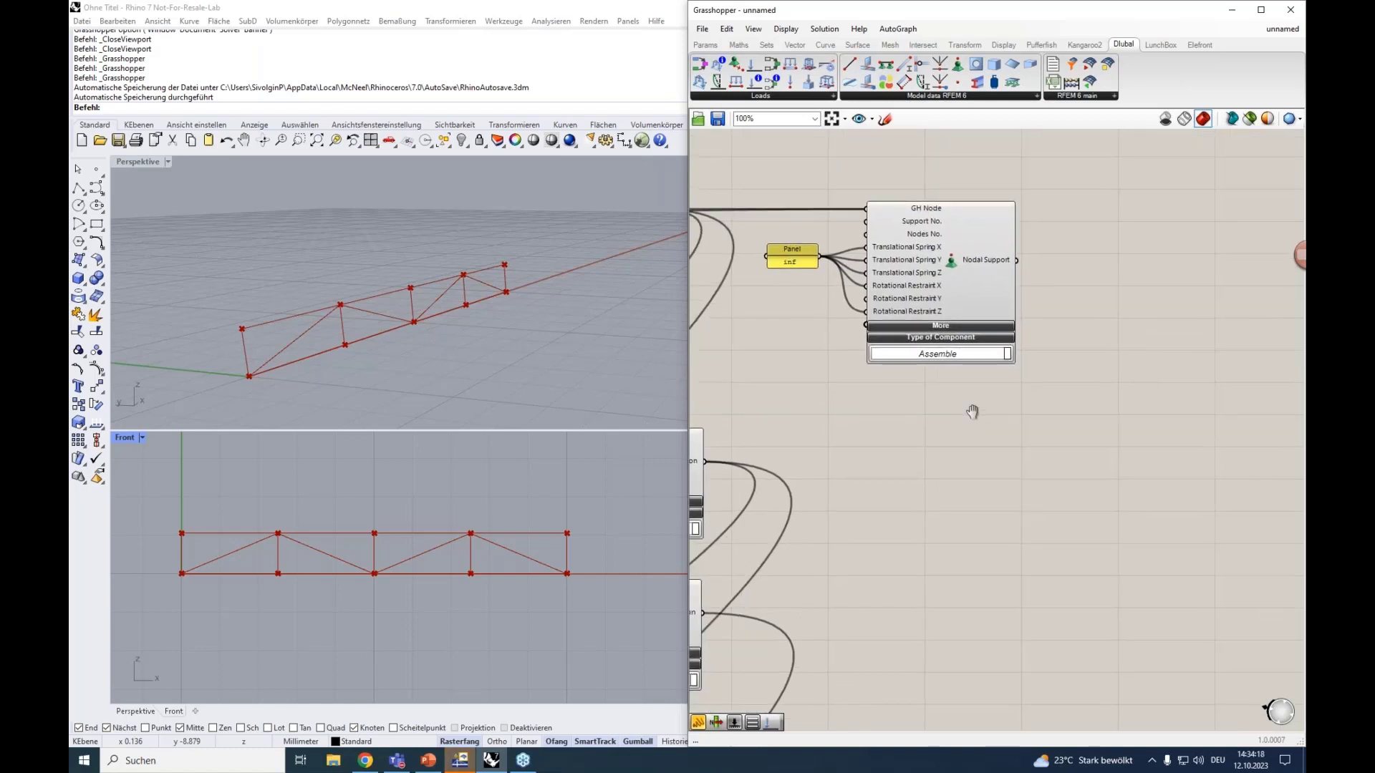
pyautogui.moveTo(970, 409); pyautogui.dragTo(986, 416, button='right')
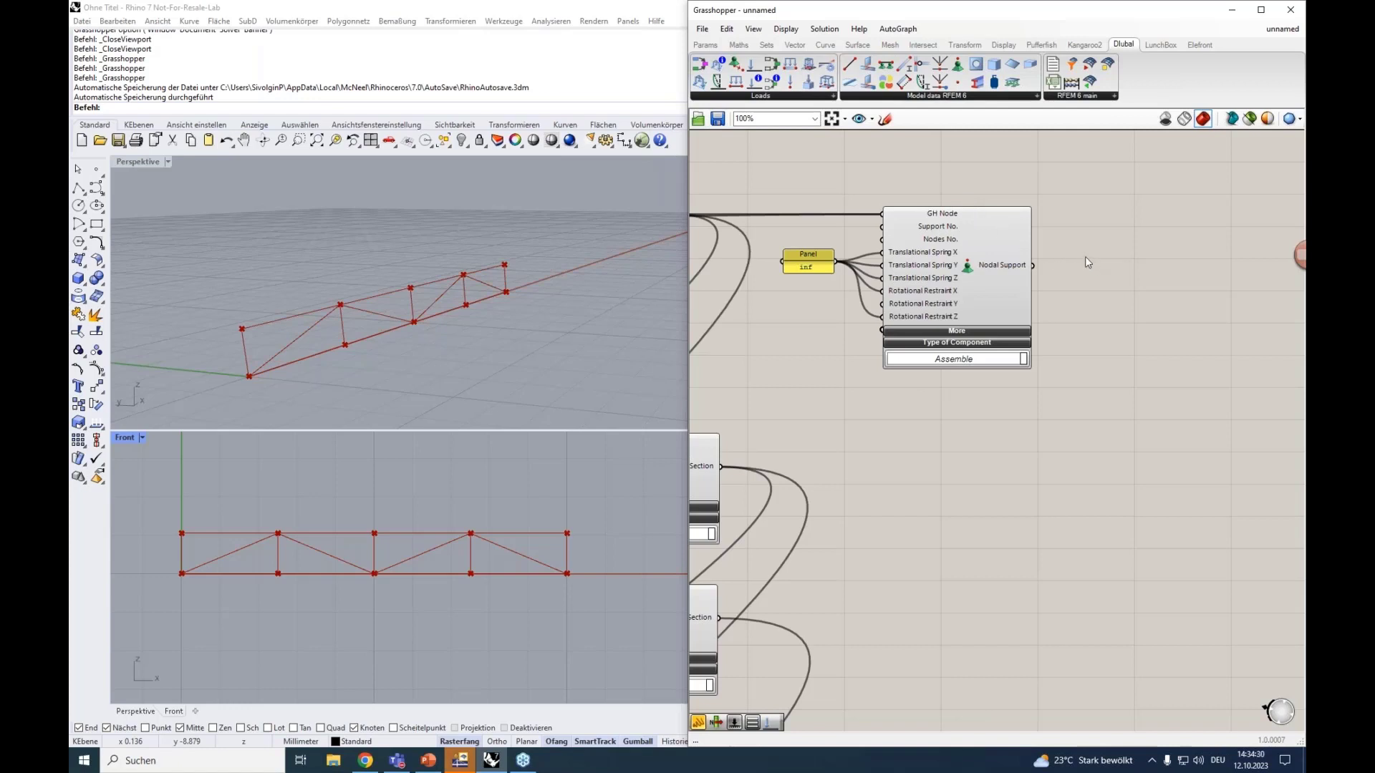
# Add a Load Case component beside the Nodal Support component, leaving space in front of its inputs.
pyautogui.moveTo(1086, 272); pyautogui.dragTo(1036, 344, button='right')
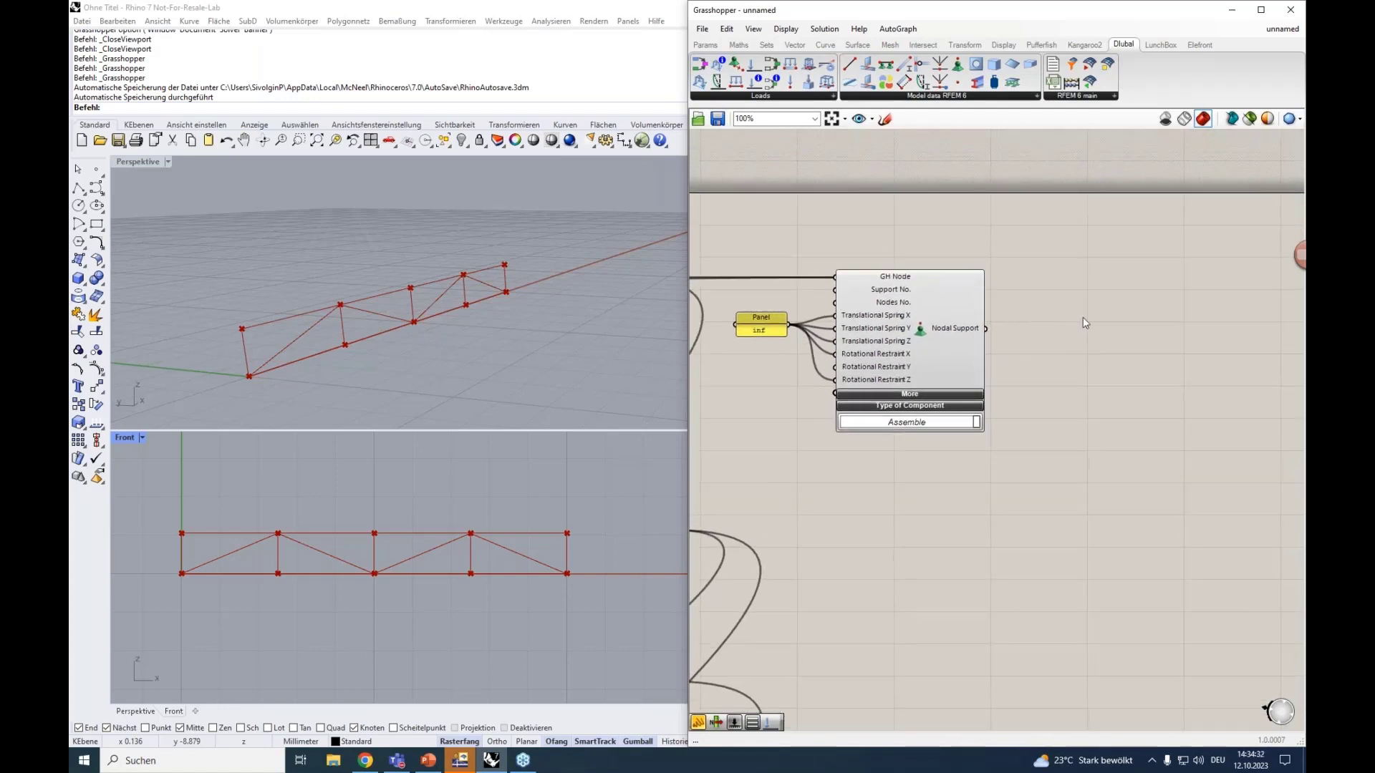
pyautogui.moveTo(1083, 306); pyautogui.dragTo(1009, 364, button='right')
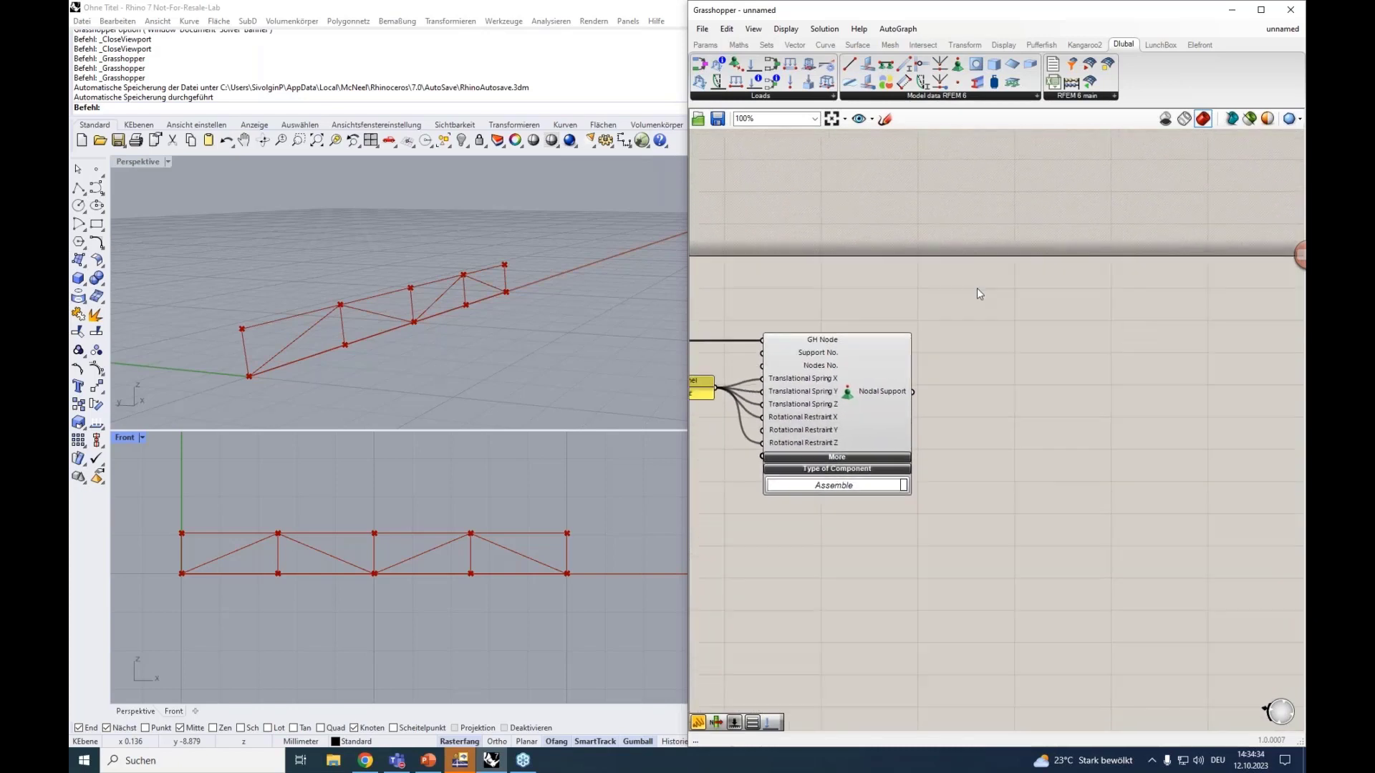
pyautogui.click(763, 98)
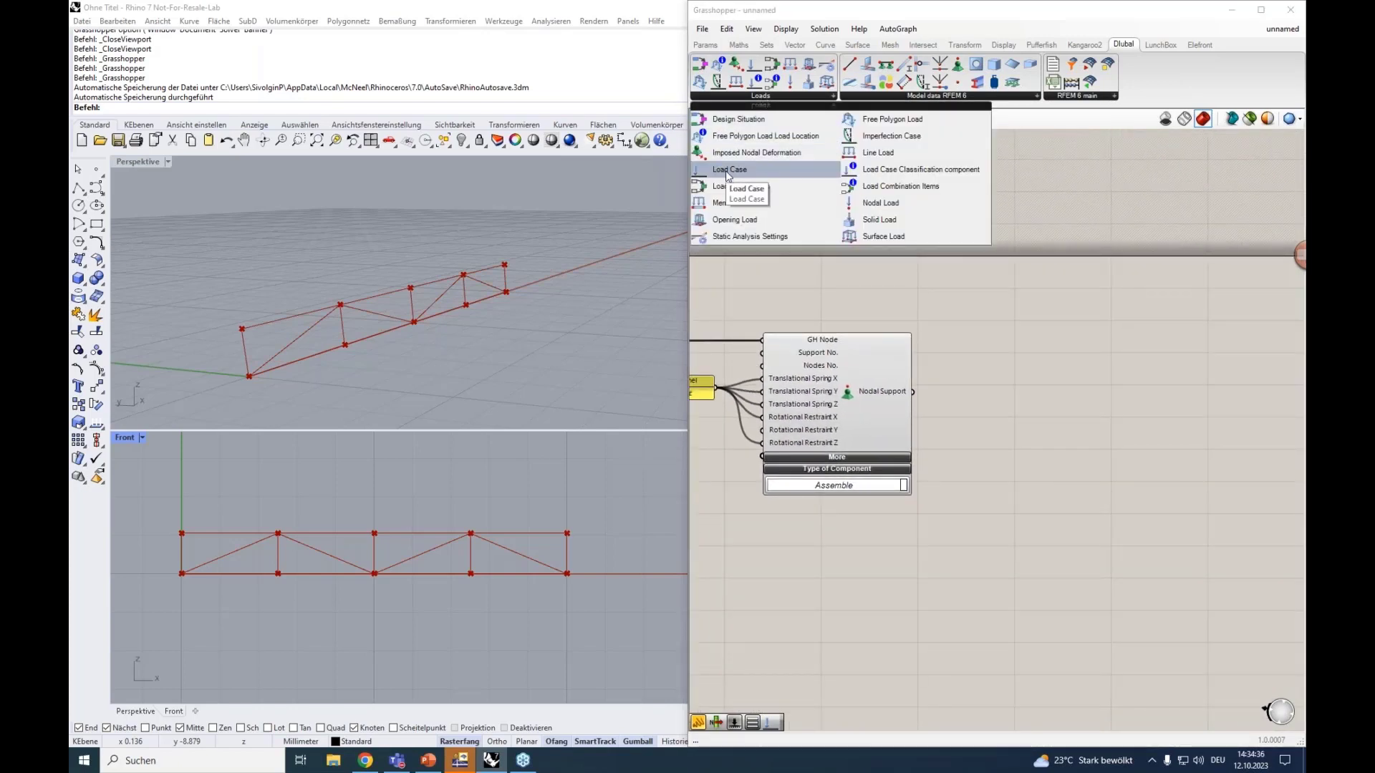
pyautogui.moveTo(728, 172); pyautogui.dragTo(1087, 371)
pyautogui.scroll(3, 1087, 372)
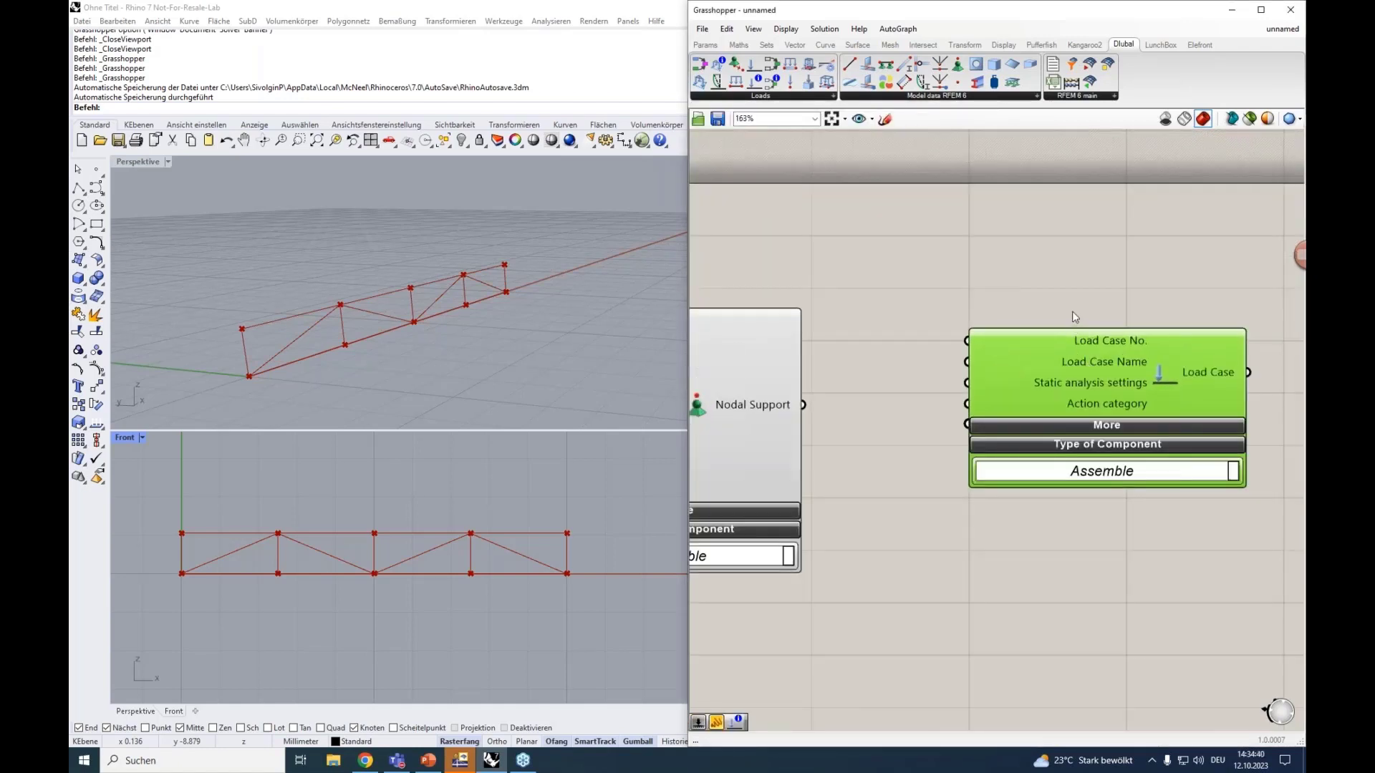
pyautogui.moveTo(1098, 344); pyautogui.dragTo(1113, 343)
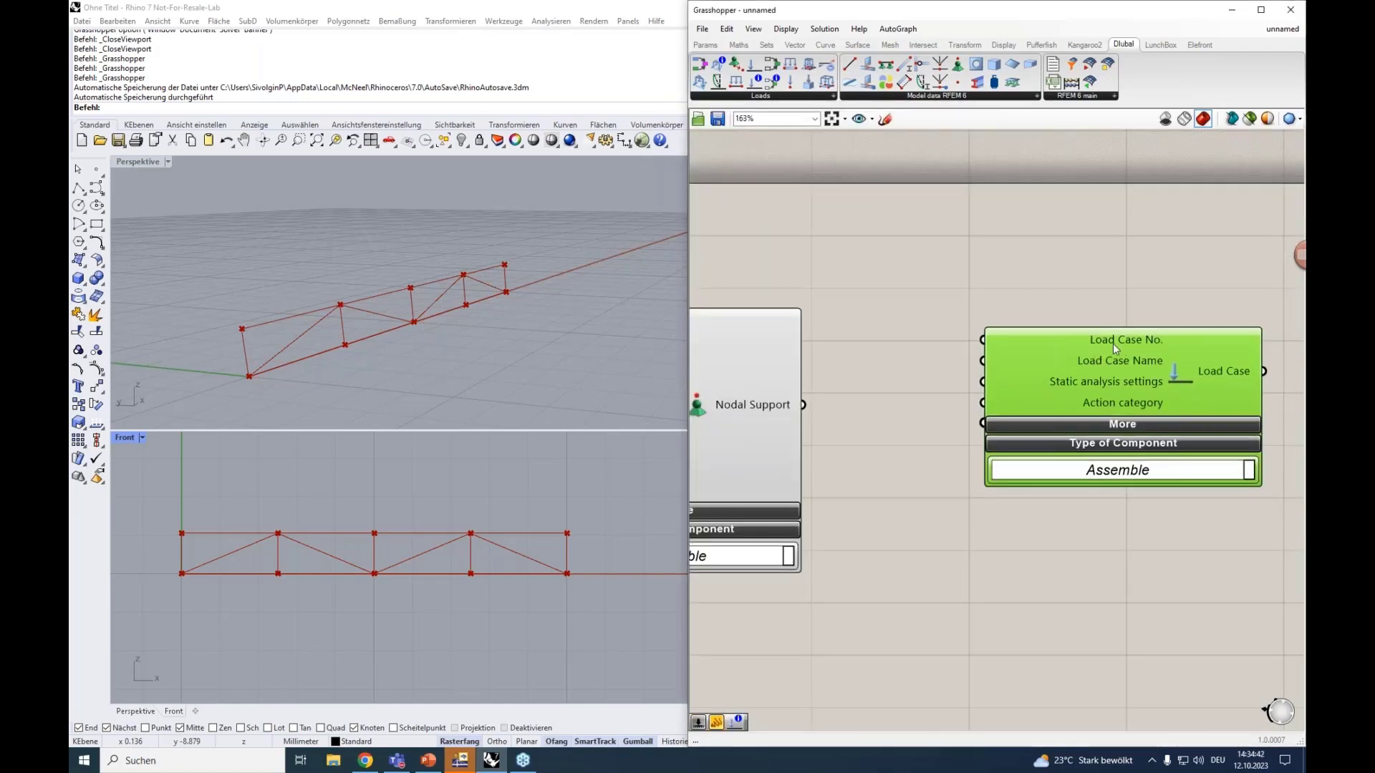
pyautogui.moveTo(1110, 267); pyautogui.dragTo(1073, 268, button='right')
pyautogui.moveTo(1078, 348); pyautogui.dragTo(1111, 347)
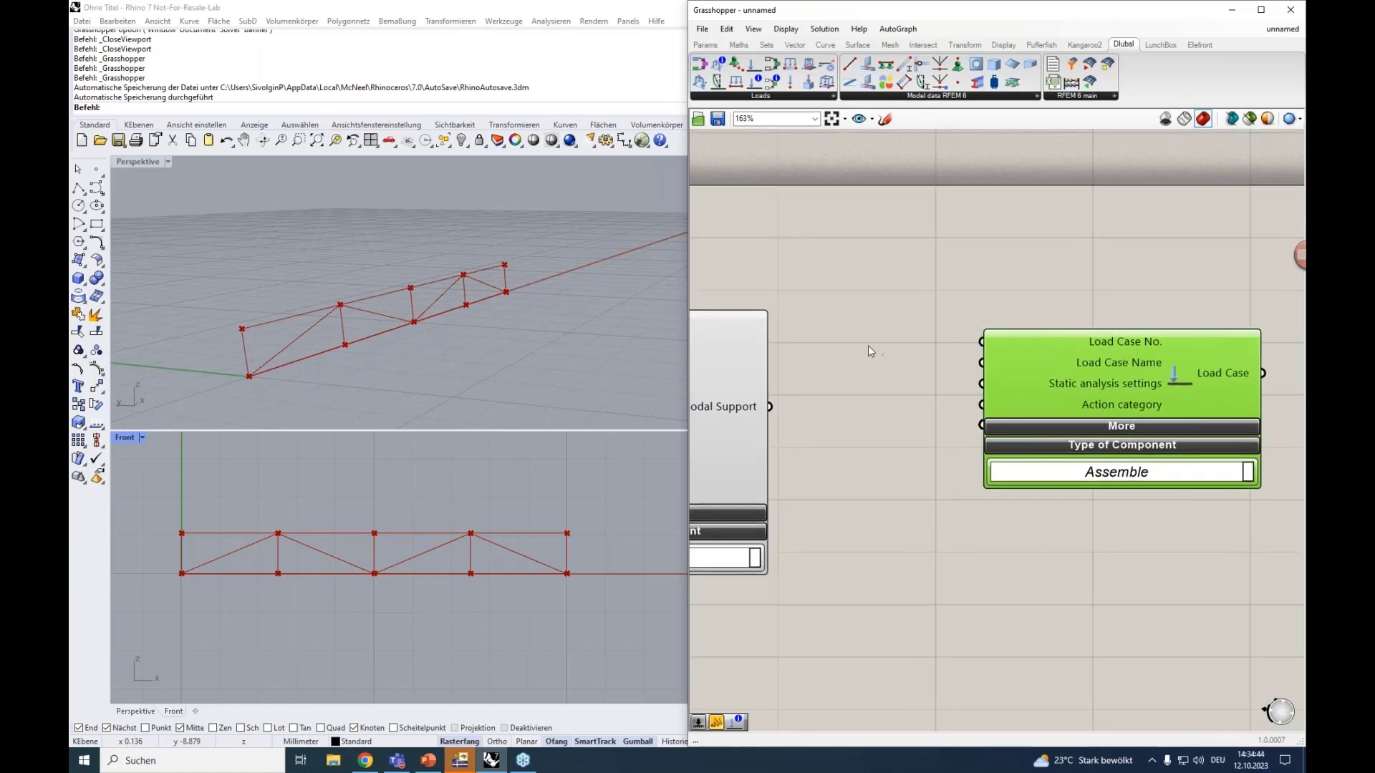
# Add a number slider ranging from 1 to 2, set to 1, and connect it to the Load Case component's Load Case No. input.
pyautogui.scroll(-3, 870, 344)
pyautogui.click(886, 349)
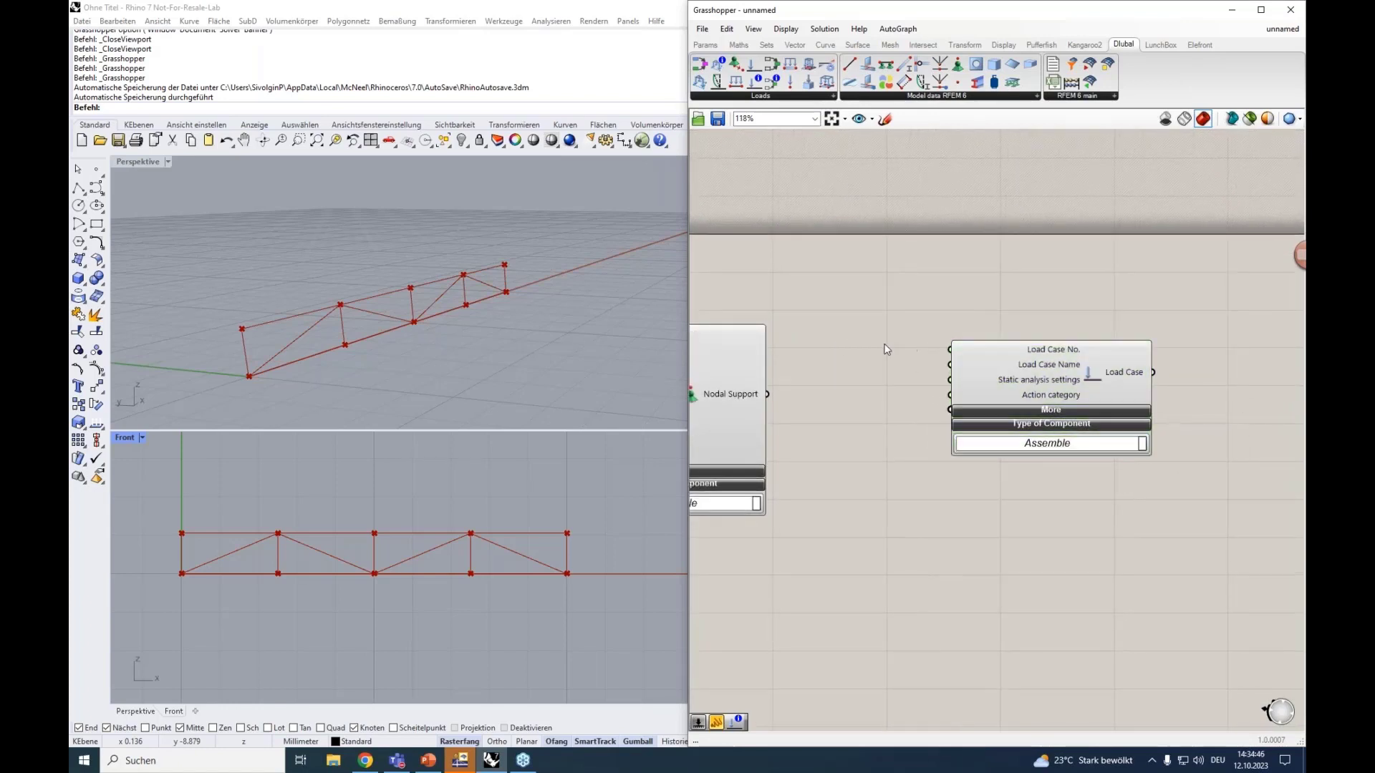
pyautogui.doubleClick(887, 349)
pyautogui.write('1')
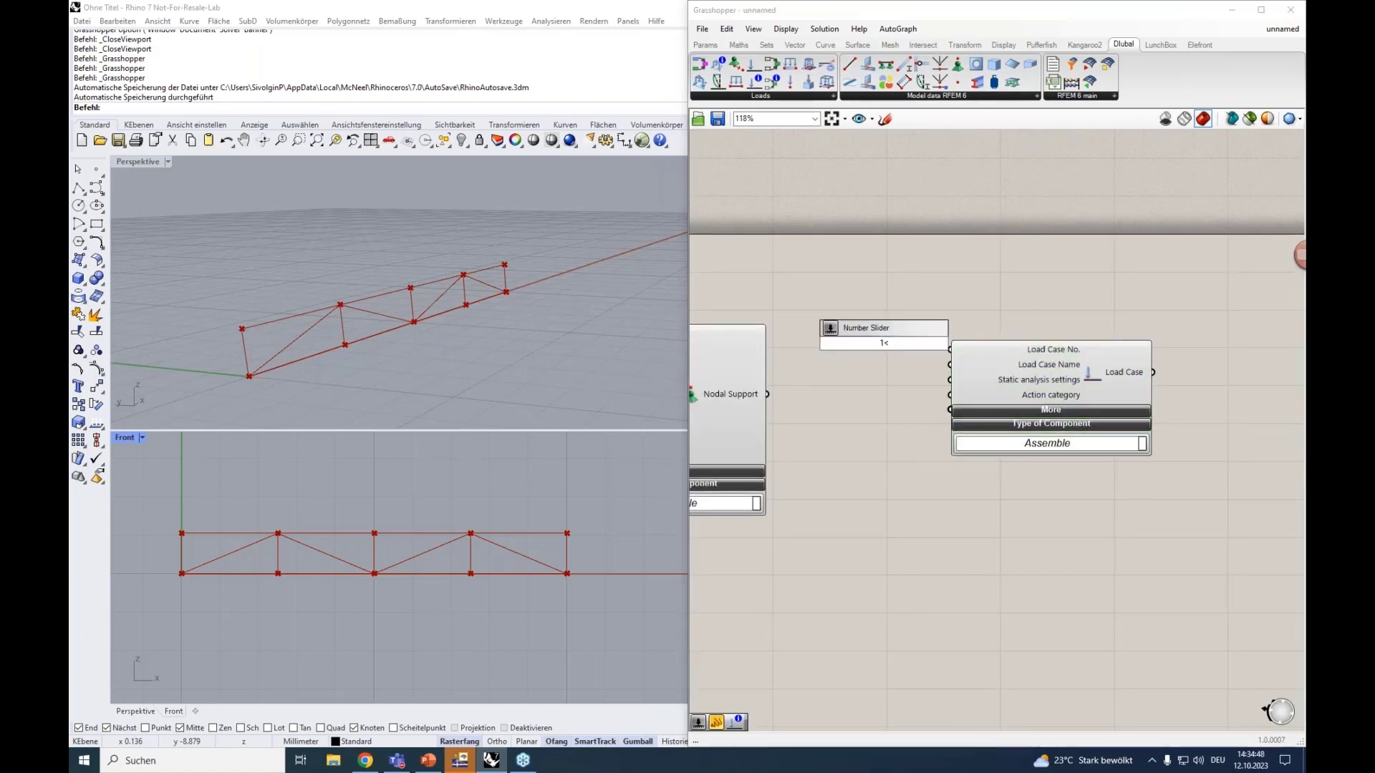
pyautogui.write('<2')
pyautogui.press('Return')
pyautogui.moveTo(1003, 364); pyautogui.dragTo(1051, 360)
pyautogui.moveTo(963, 344); pyautogui.dragTo(998, 345)
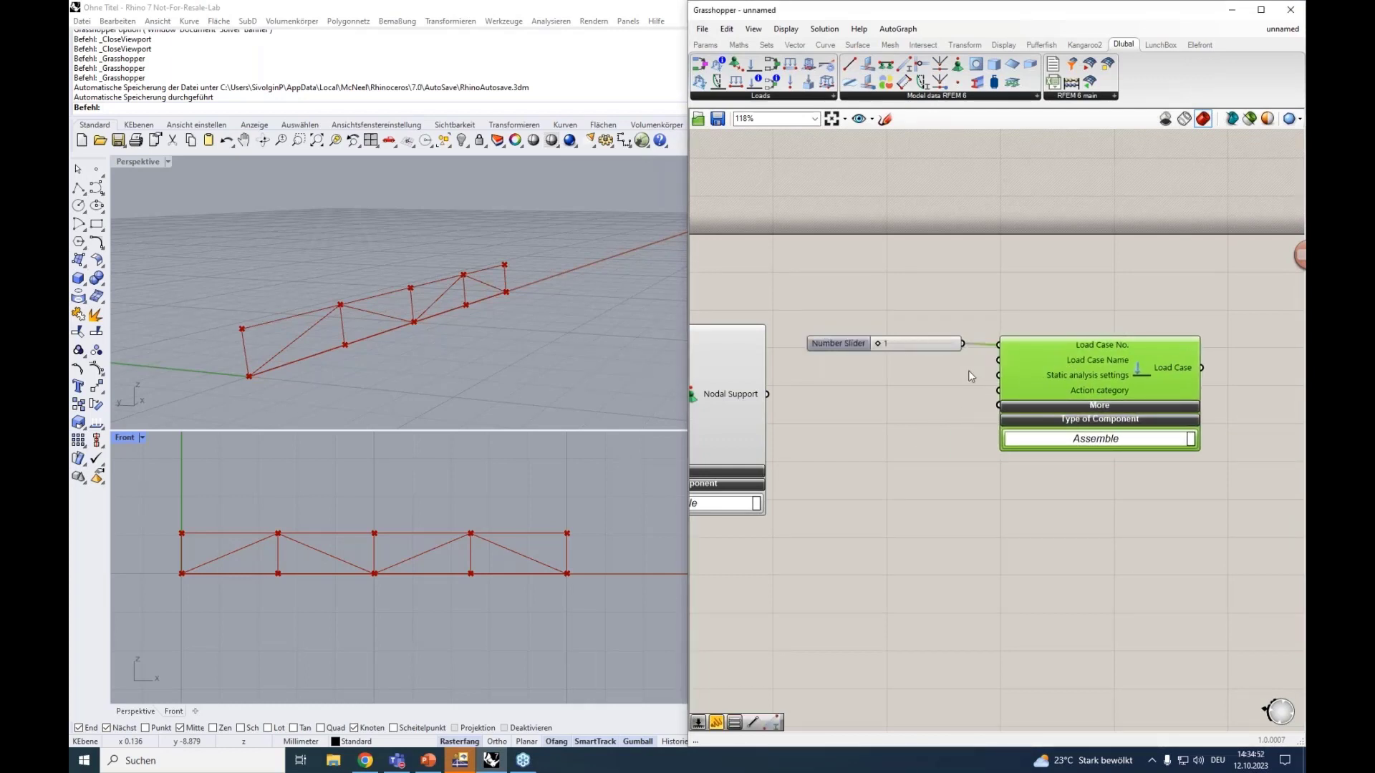
# Add a panel reading "permanent load", make room for it beside the Load Case component, and connect it to the Load Case Name input.
pyautogui.moveTo(1140, 491); pyautogui.dragTo(925, 337)
pyautogui.moveTo(1040, 373); pyautogui.dragTo(1086, 372)
pyautogui.doubleClick(978, 367)
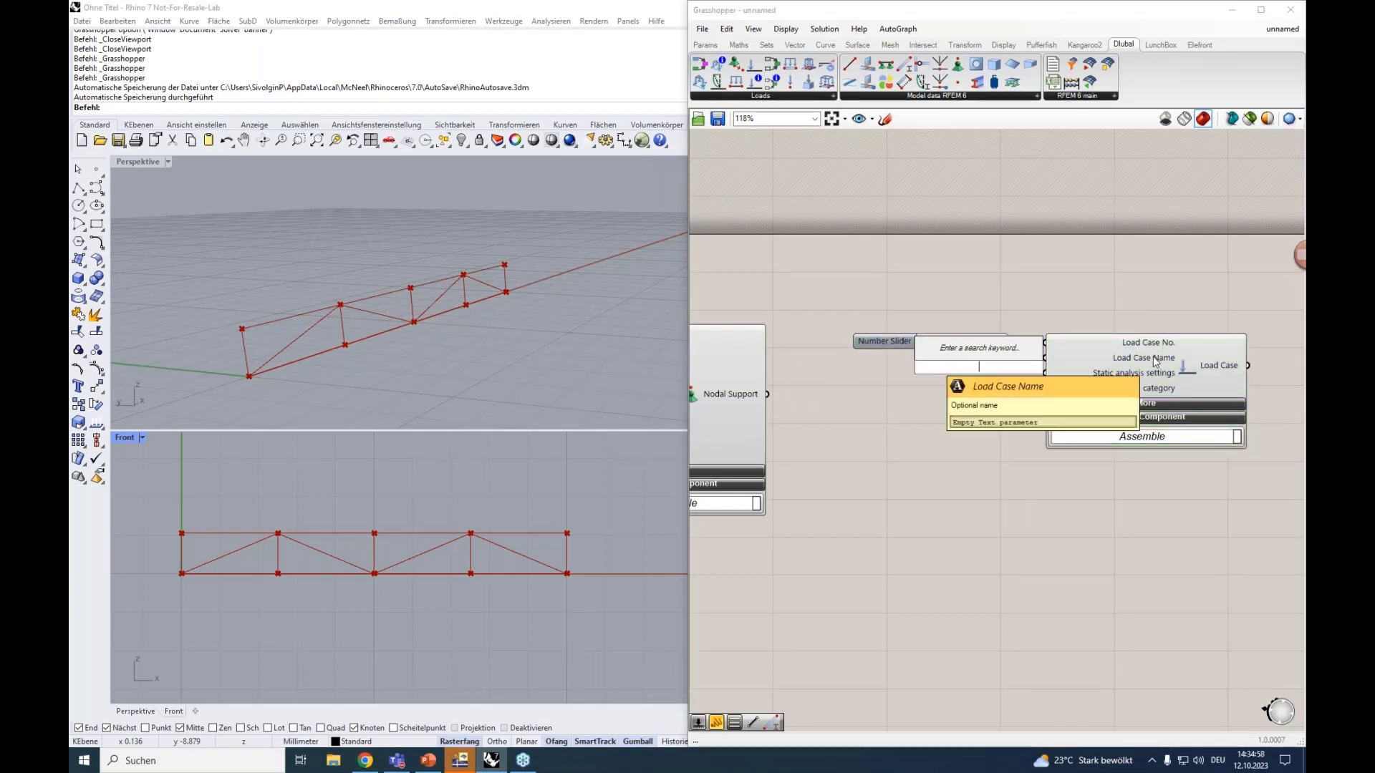
pyautogui.write('"')
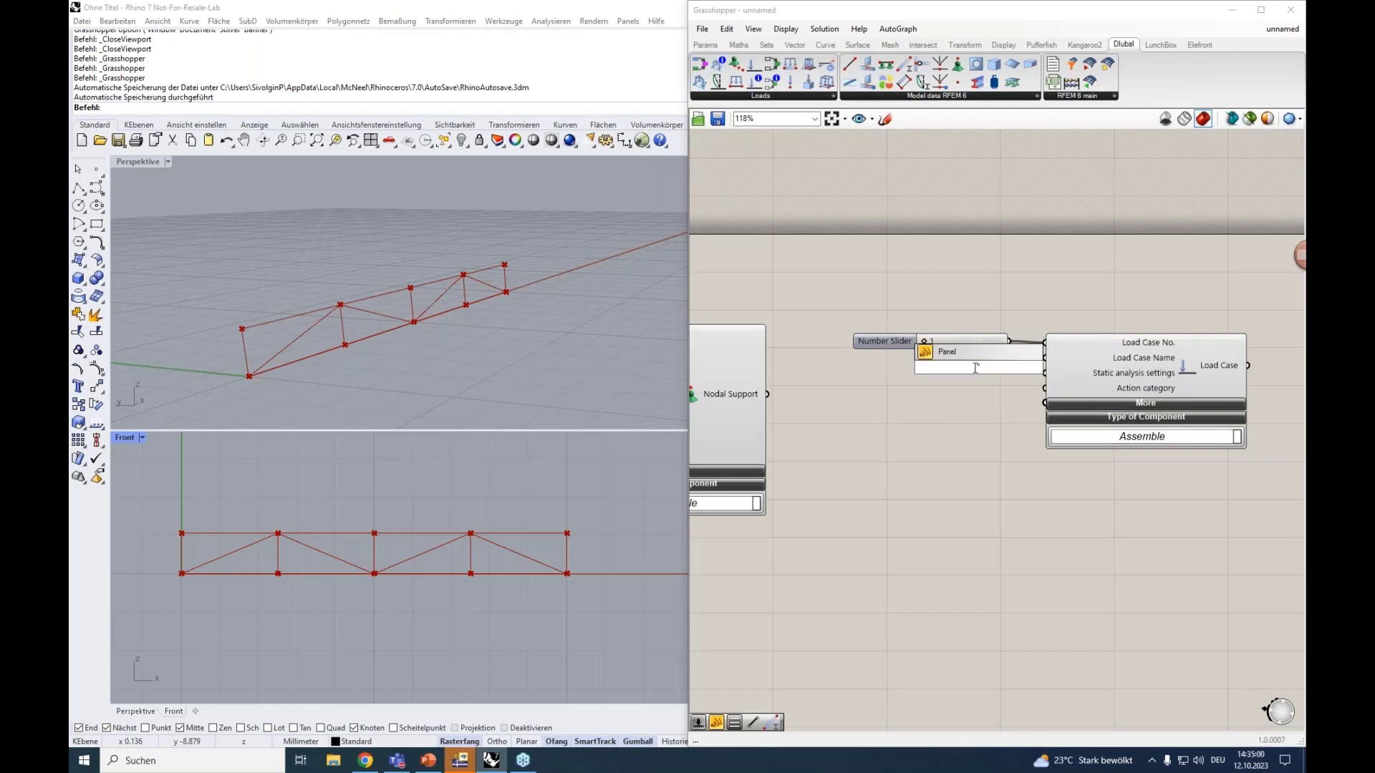
pyautogui.press('Return')
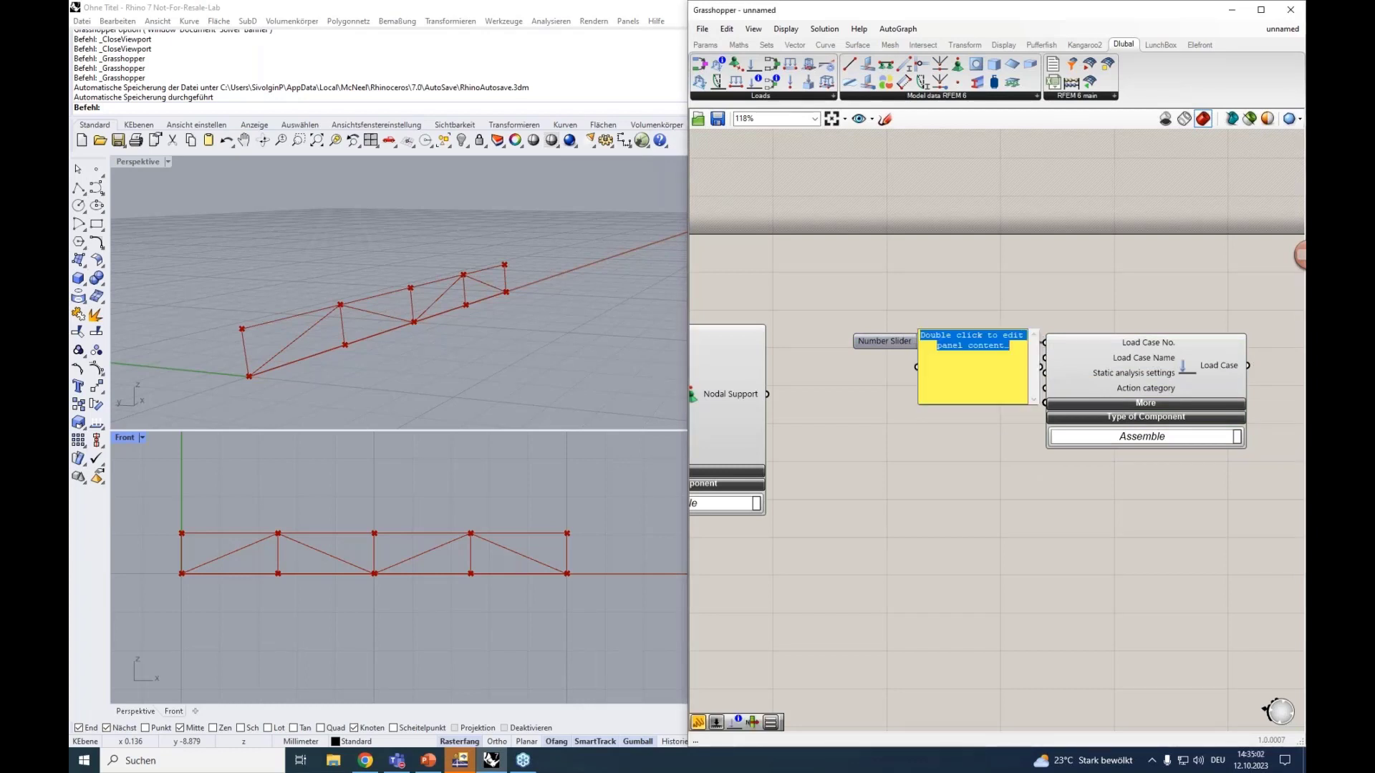
pyautogui.write('permanent loas')
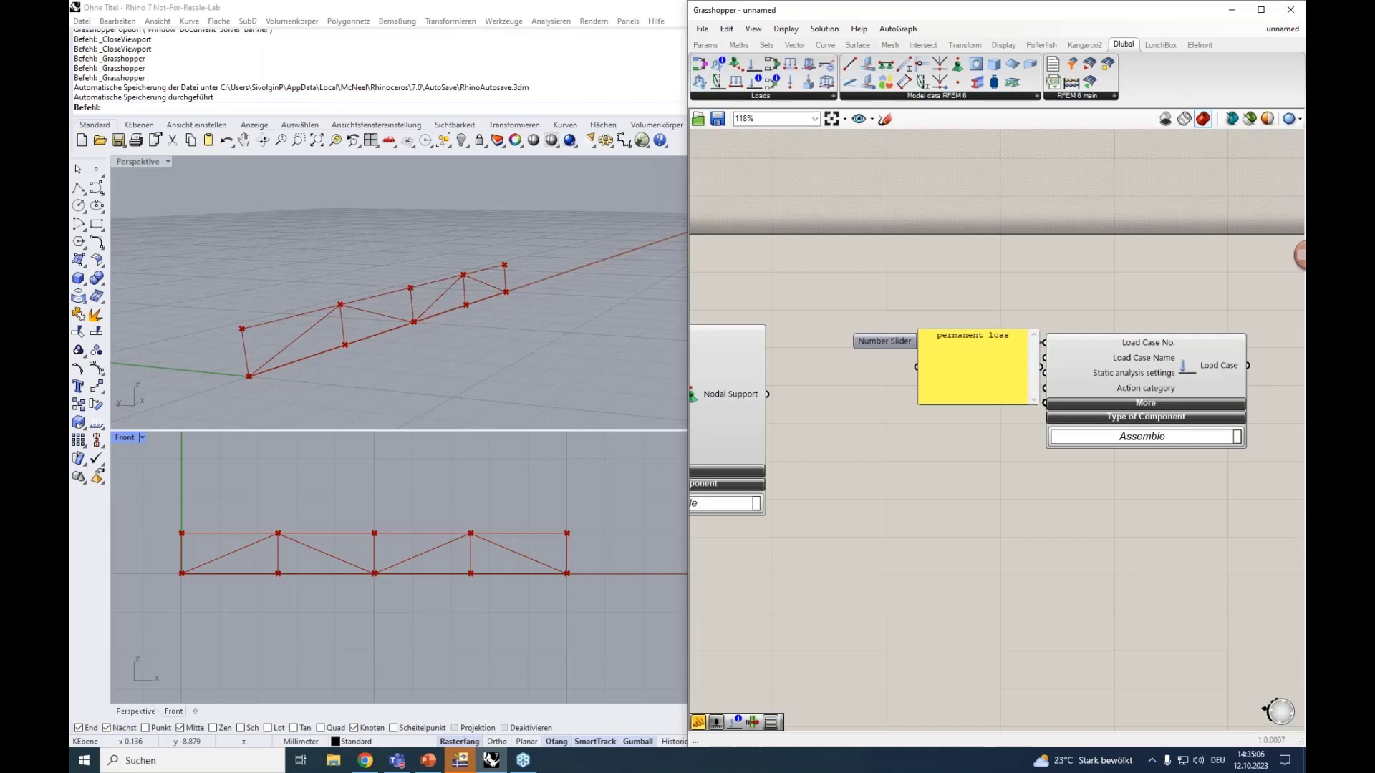
pyautogui.press('BackSpace')
pyautogui.write('d')
pyautogui.click(971, 455)
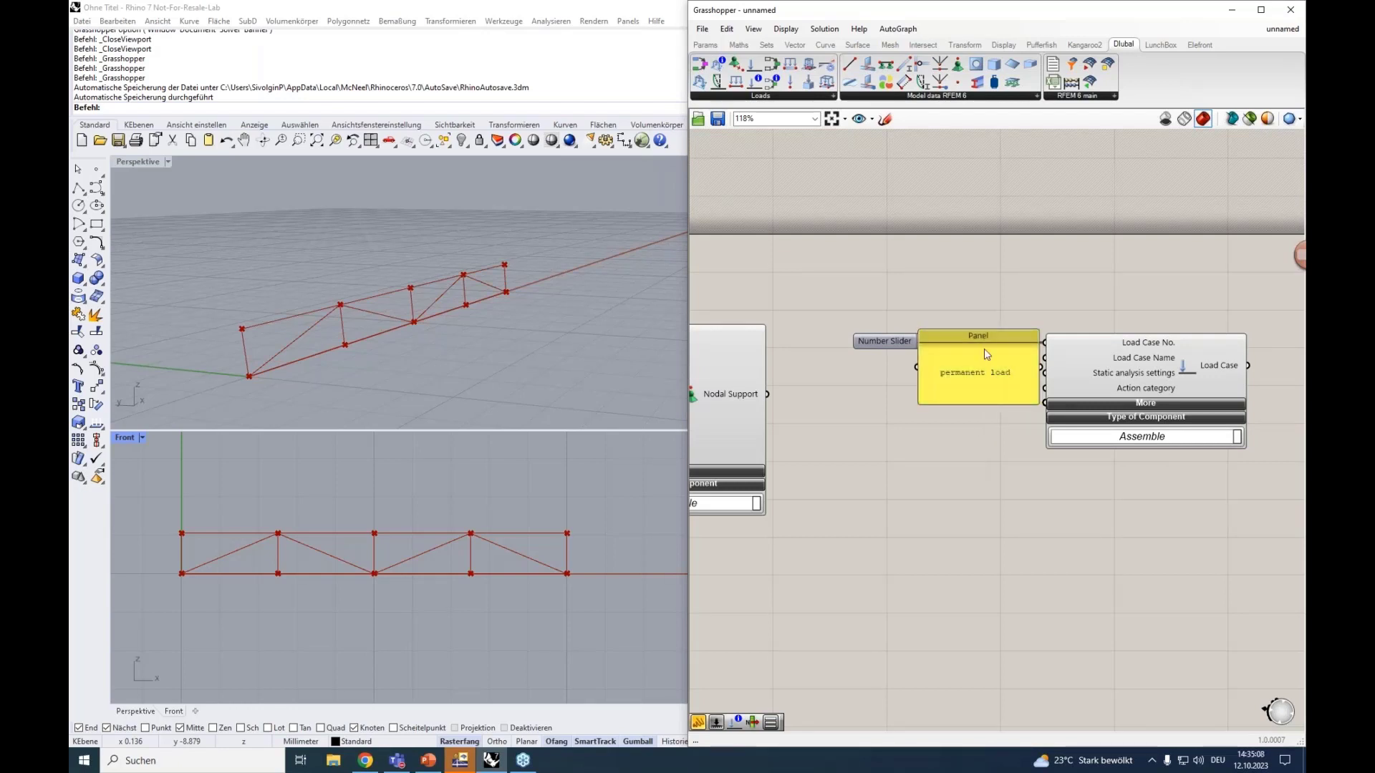
pyautogui.moveTo(976, 330); pyautogui.dragTo(1045, 358)
# In RFEM, leave the Assign Nodal Support dialog and view LC1's static analysis settings under Load Cases & Combinations, returning to Grasshopper.
pyautogui.moveTo(1093, 379)
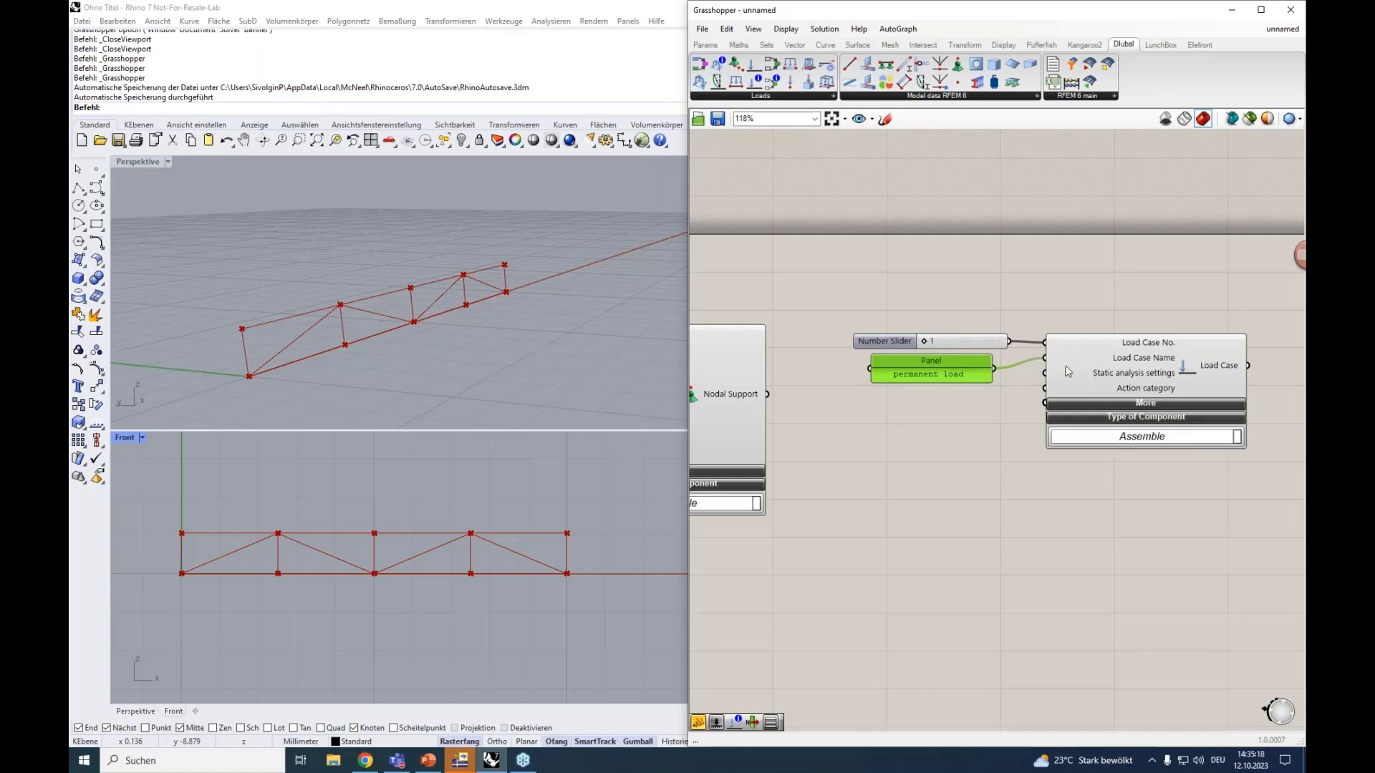
pyautogui.moveTo(1137, 378)
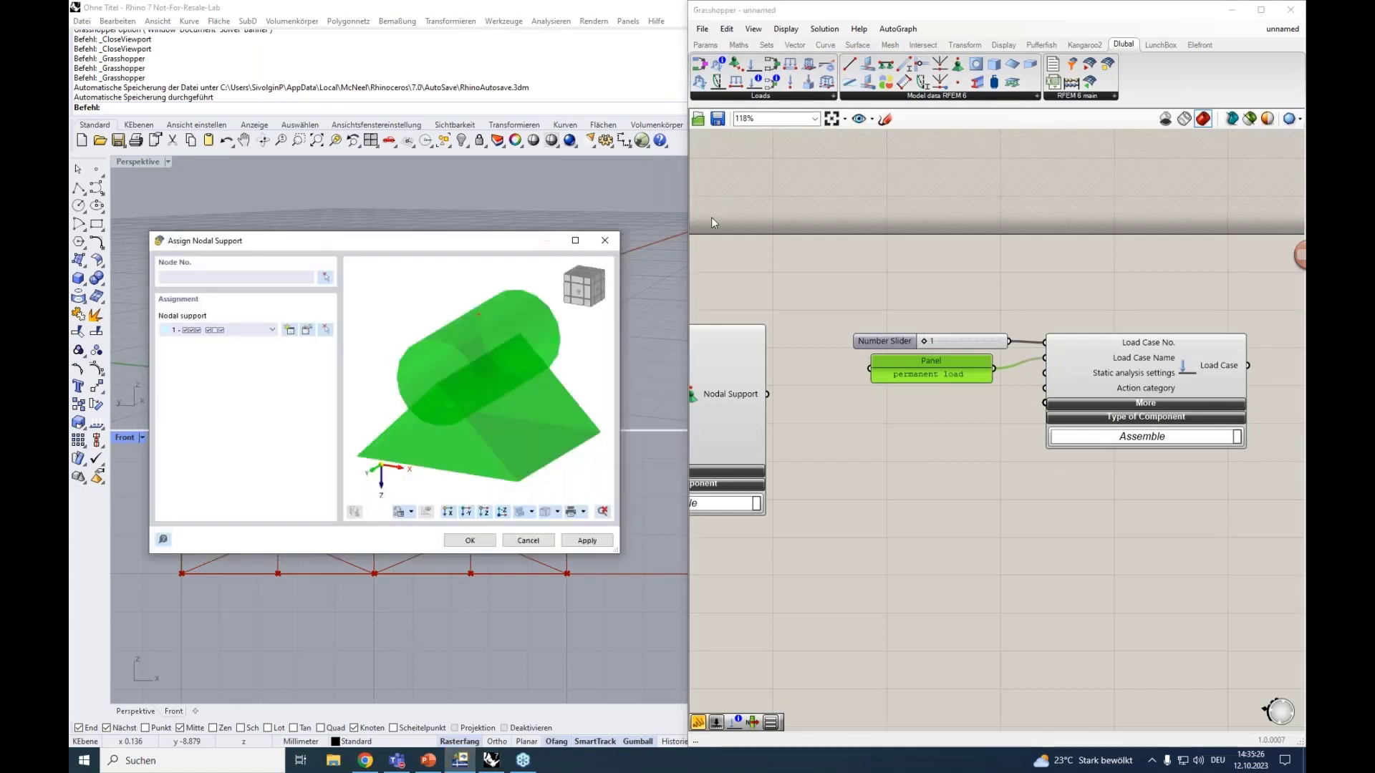
pyautogui.click(603, 242)
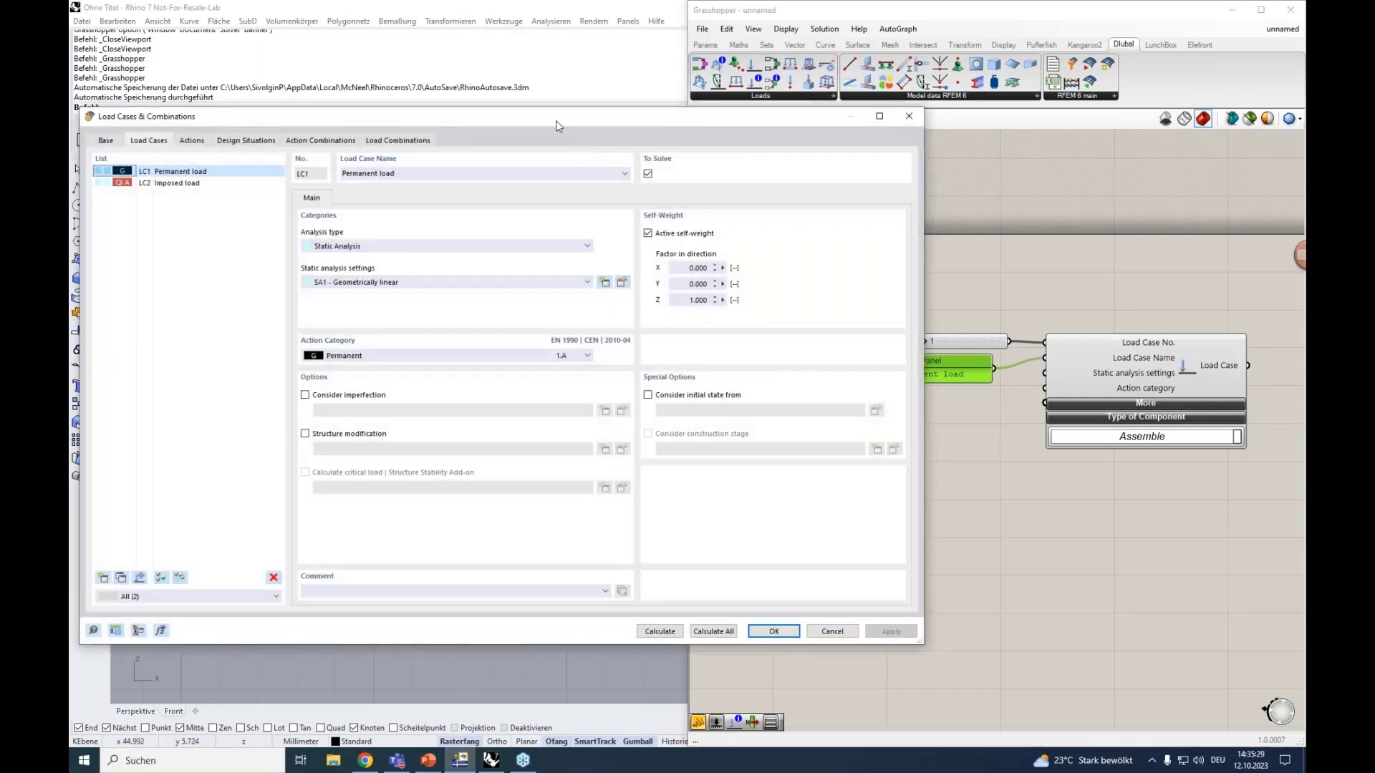
pyautogui.moveTo(547, 116); pyautogui.dragTo(537, 70)
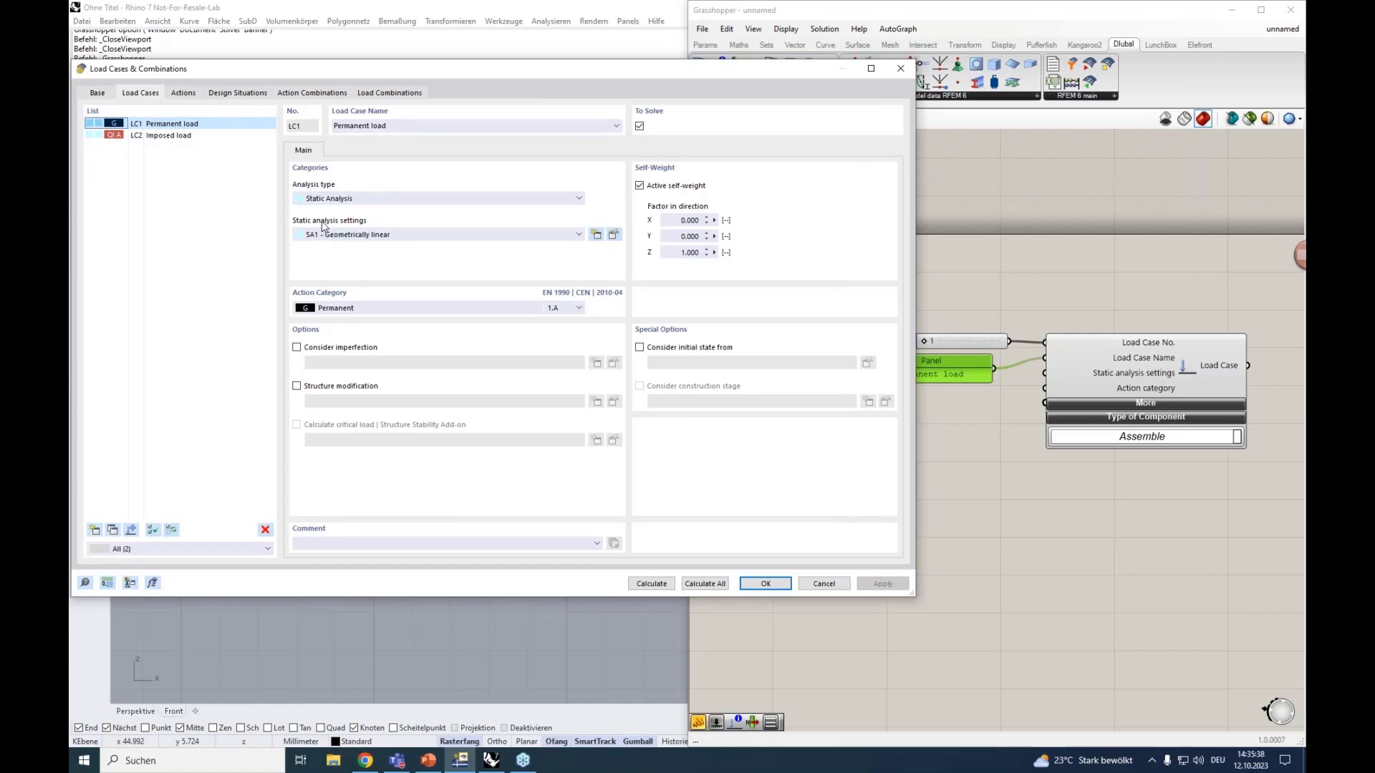
pyautogui.click(613, 235)
pyautogui.click(1007, 460)
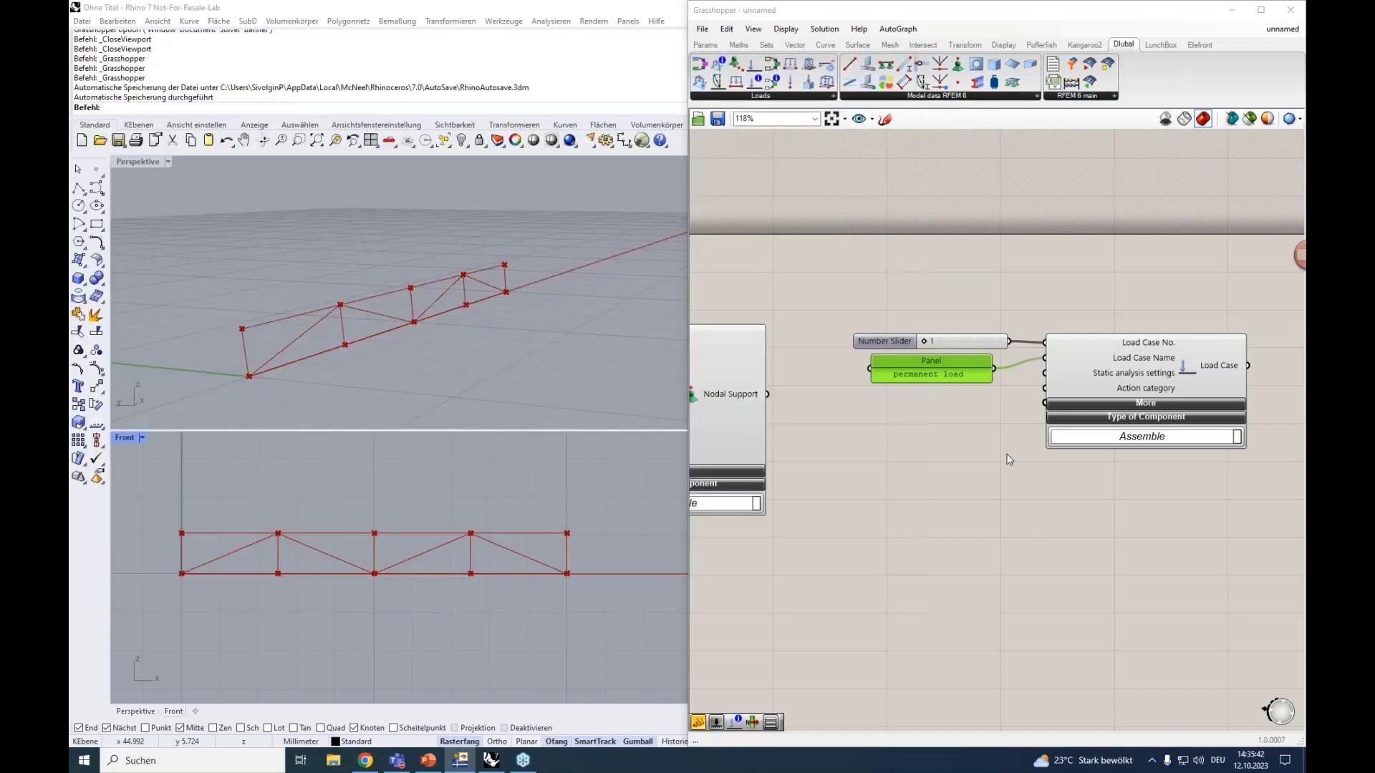
# Add a Static Analysis Settings component from the Dlubal load components and place it directly below the Load Case component.
pyautogui.click(750, 96)
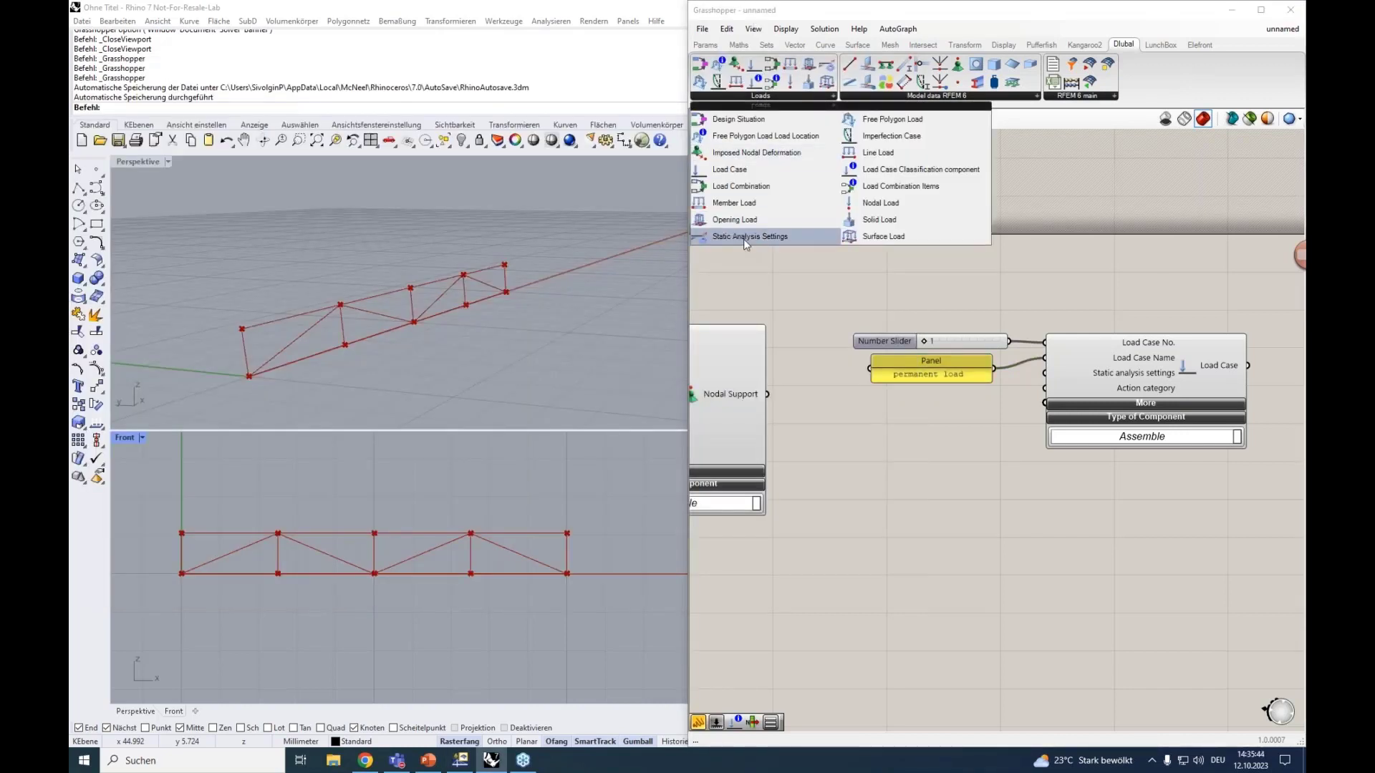
pyautogui.moveTo(738, 237); pyautogui.dragTo(936, 497)
pyautogui.scroll(1, 926, 504)
pyautogui.scroll(-1, 926, 504)
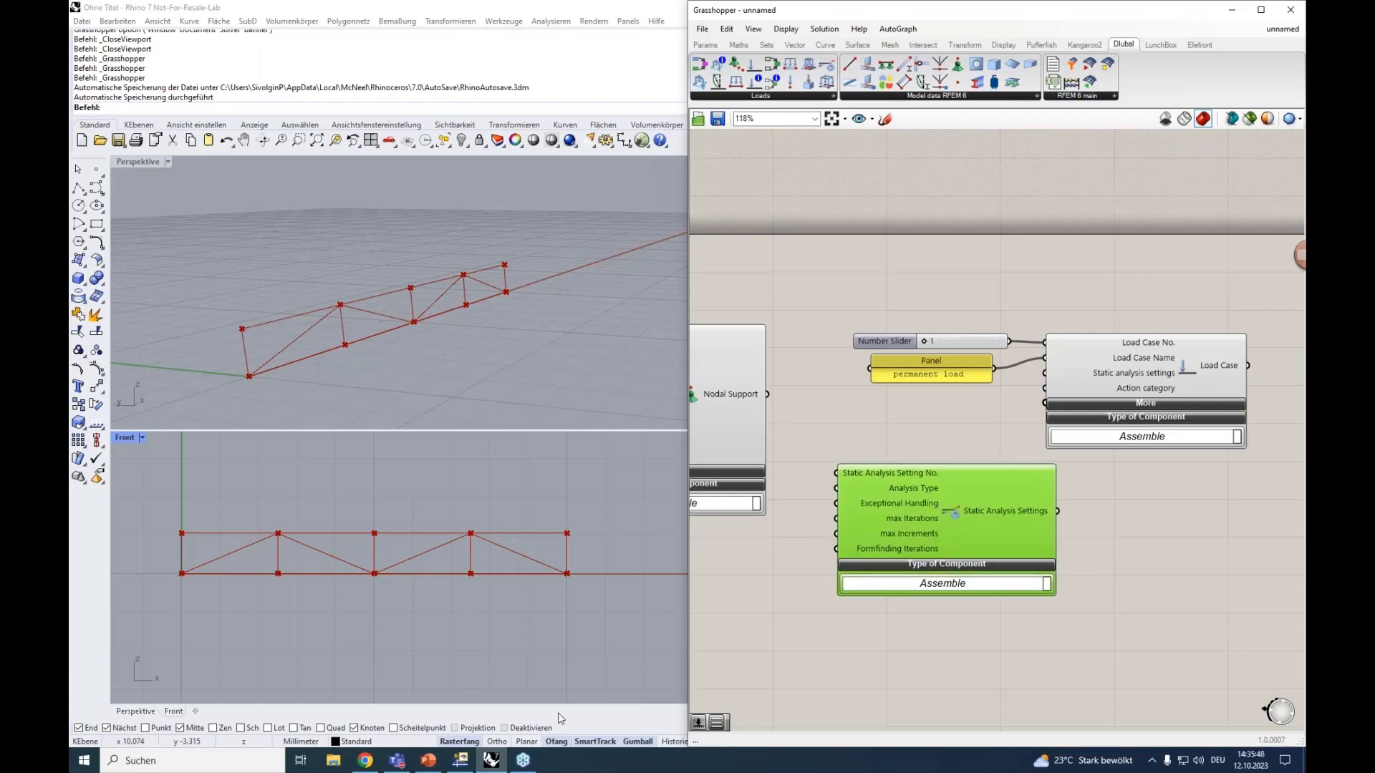
pyautogui.click(460, 760)
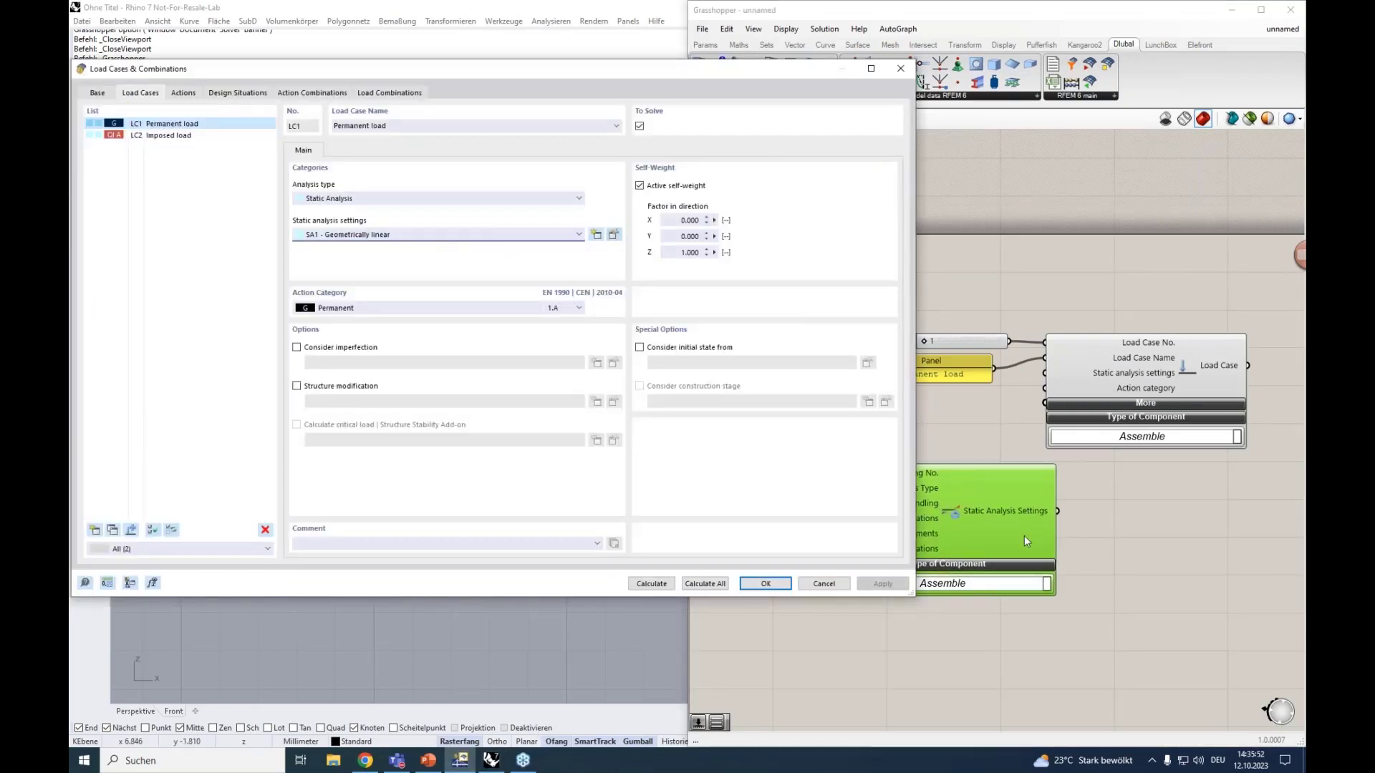
pyautogui.moveTo(1024, 535); pyautogui.dragTo(1193, 536)
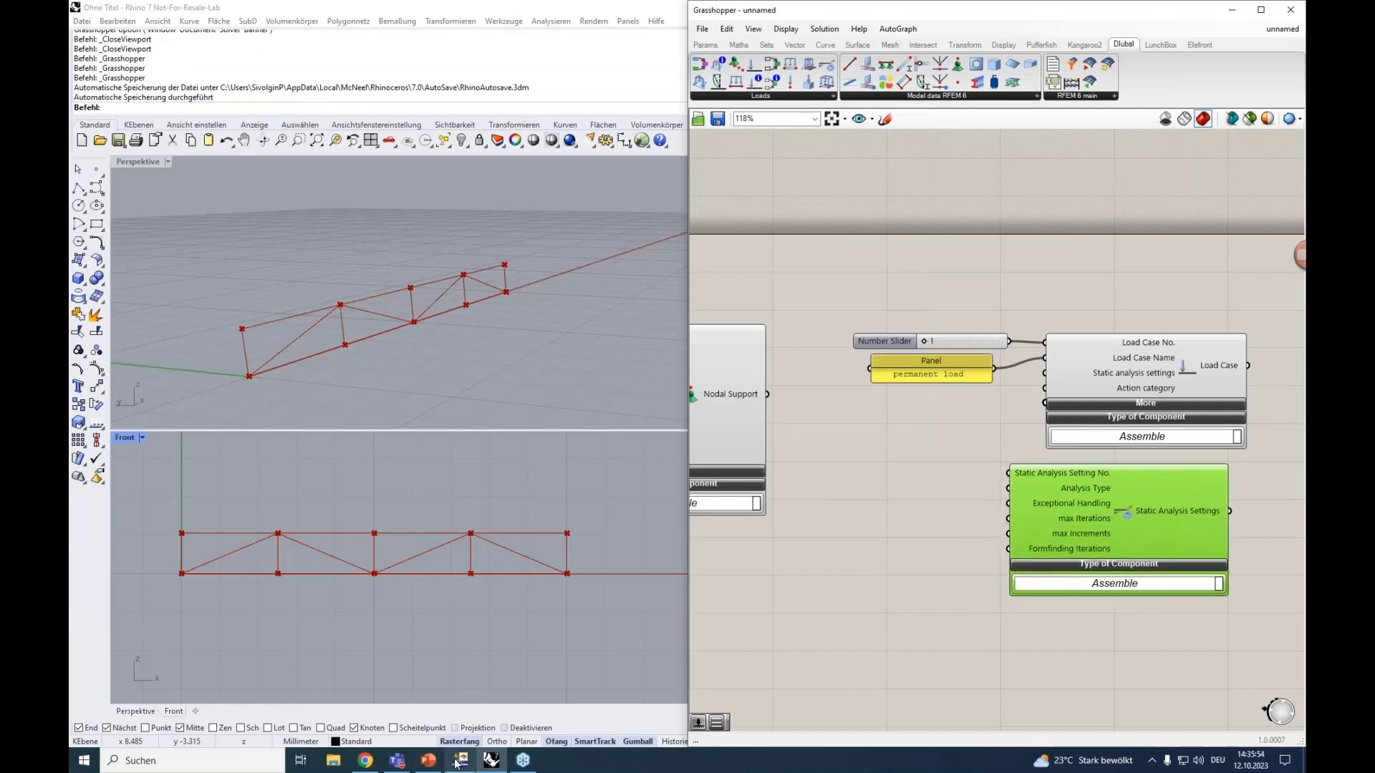
# Examine the analysis types and basic settings in RFEM's static analysis settings dialog against the Grasshopper component's inputs.
pyautogui.click(461, 760)
pyautogui.click(595, 235)
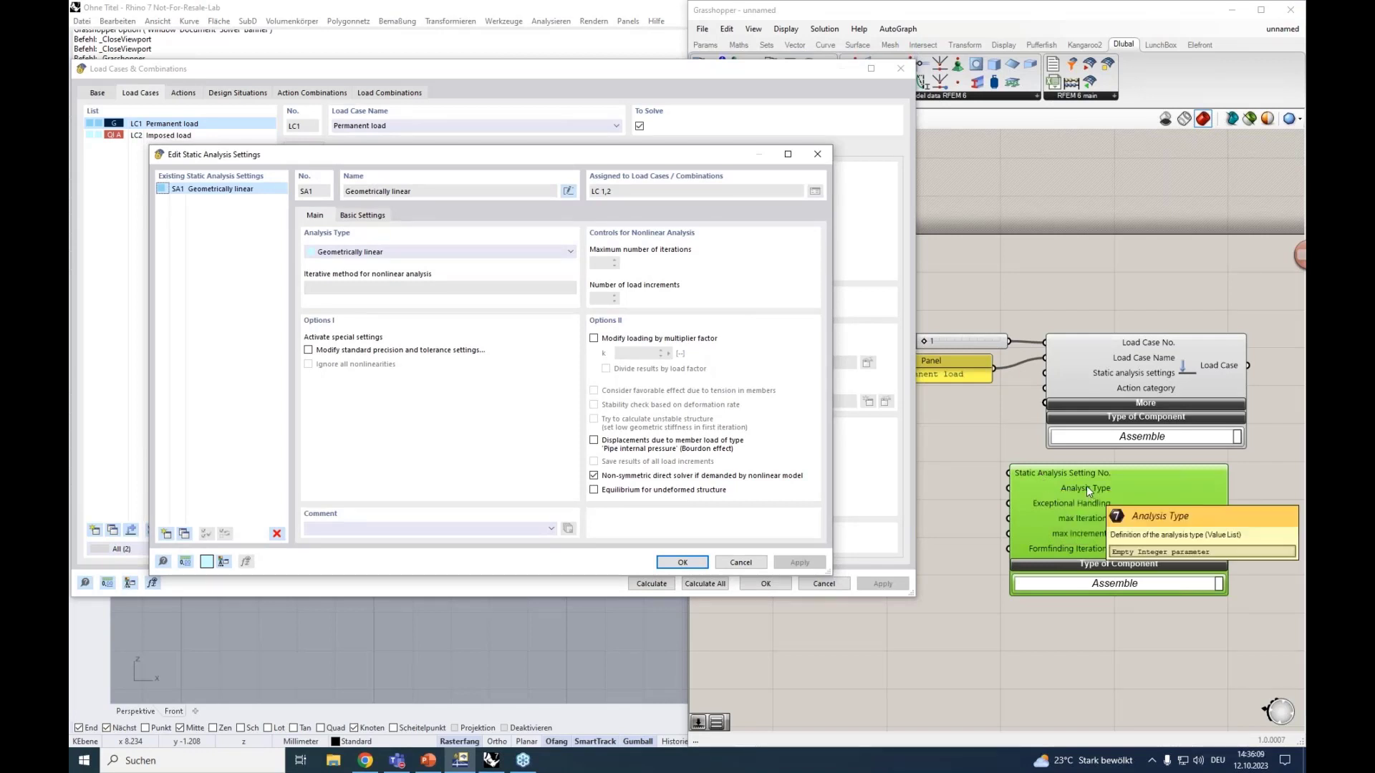
pyautogui.click(381, 252)
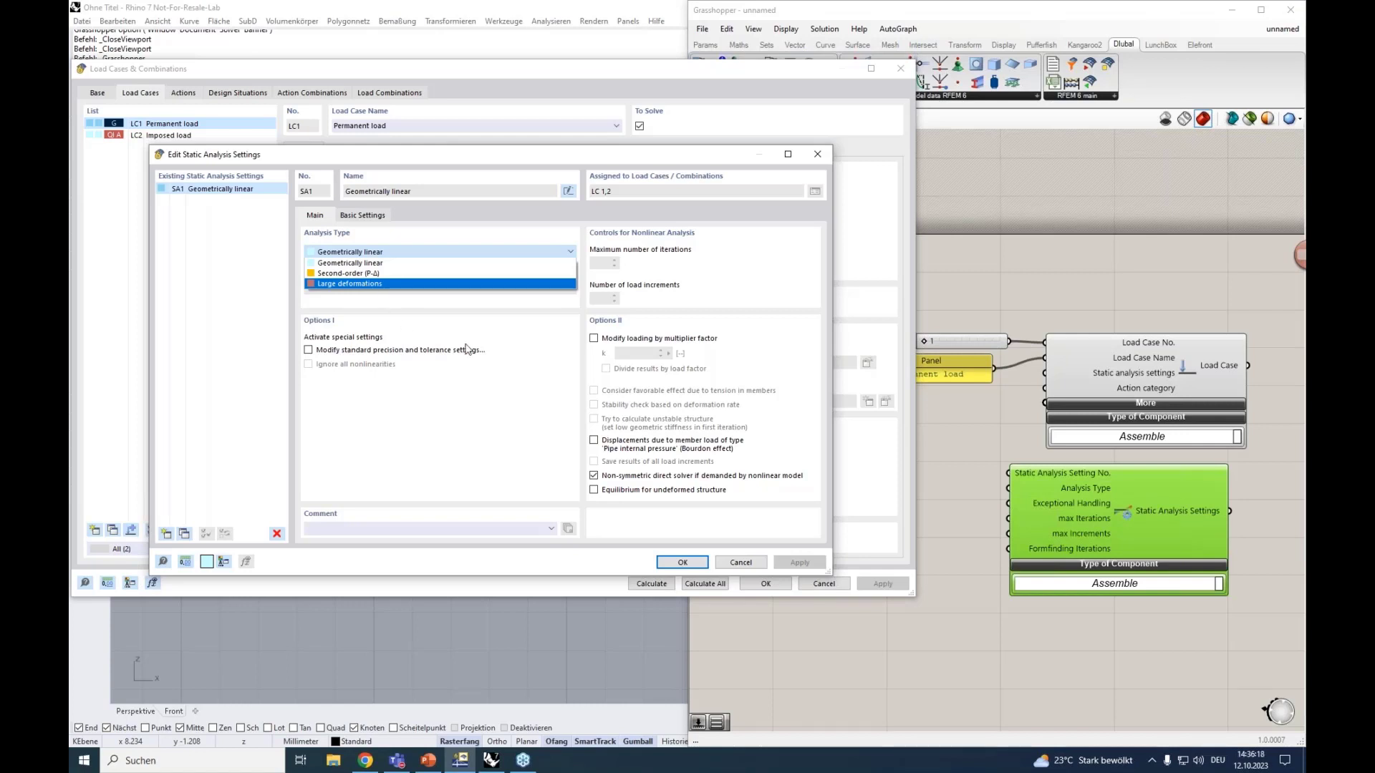
pyautogui.moveTo(1079, 504)
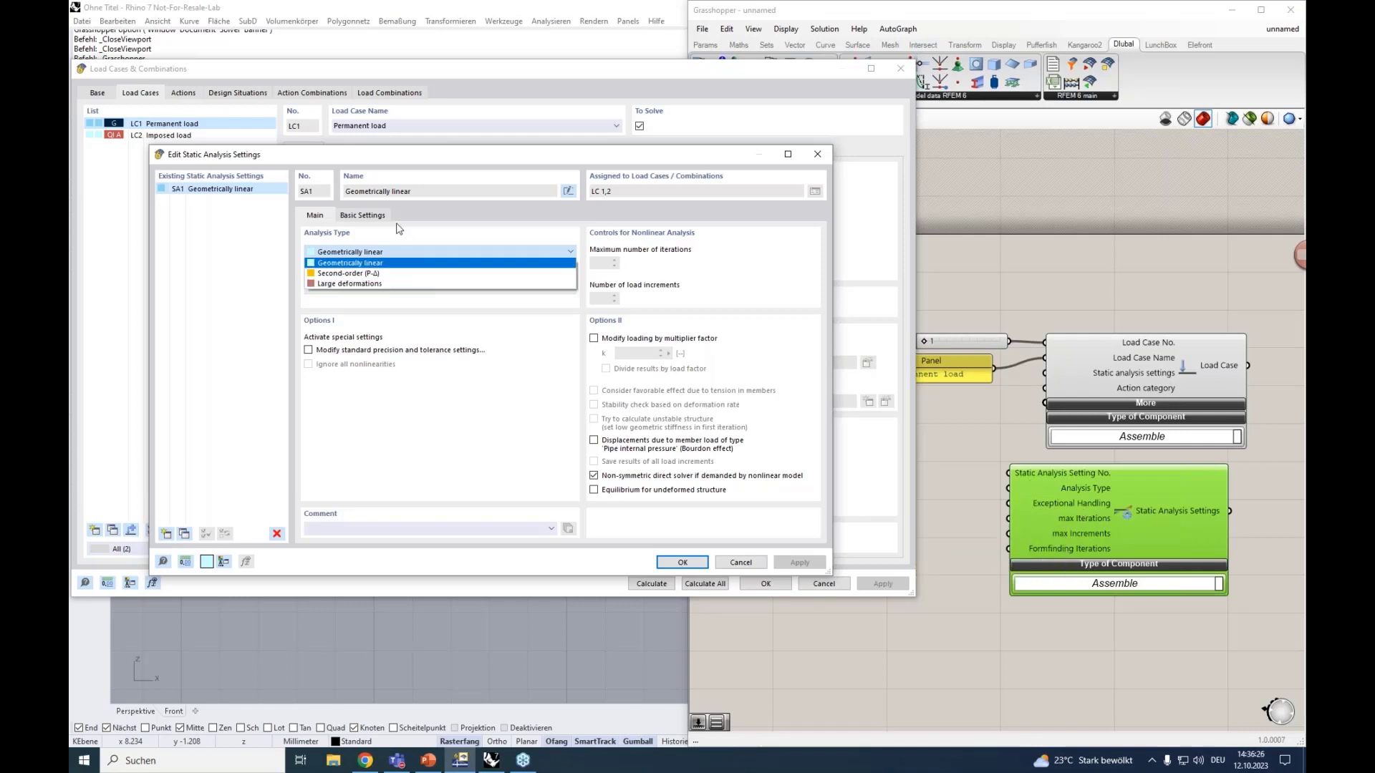
pyautogui.moveTo(1112, 520)
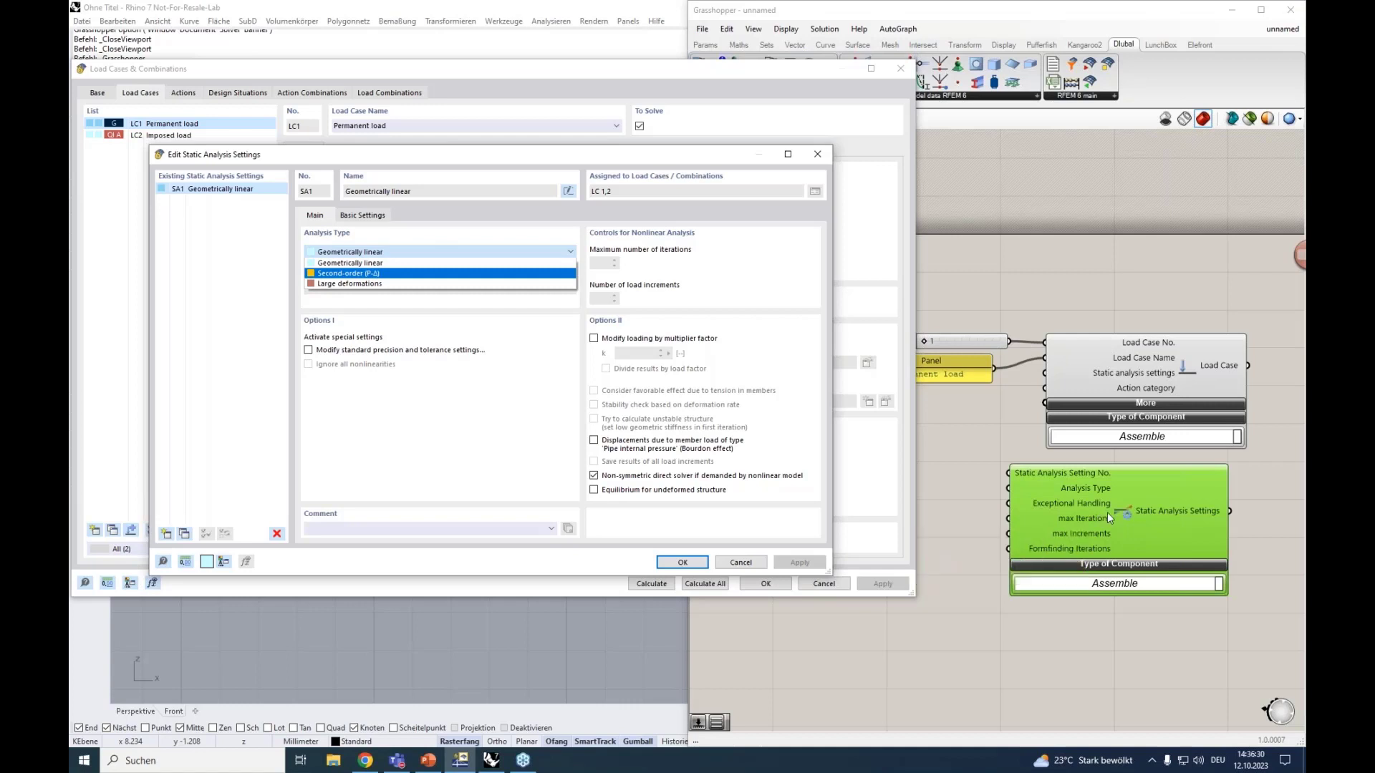
pyautogui.click(374, 215)
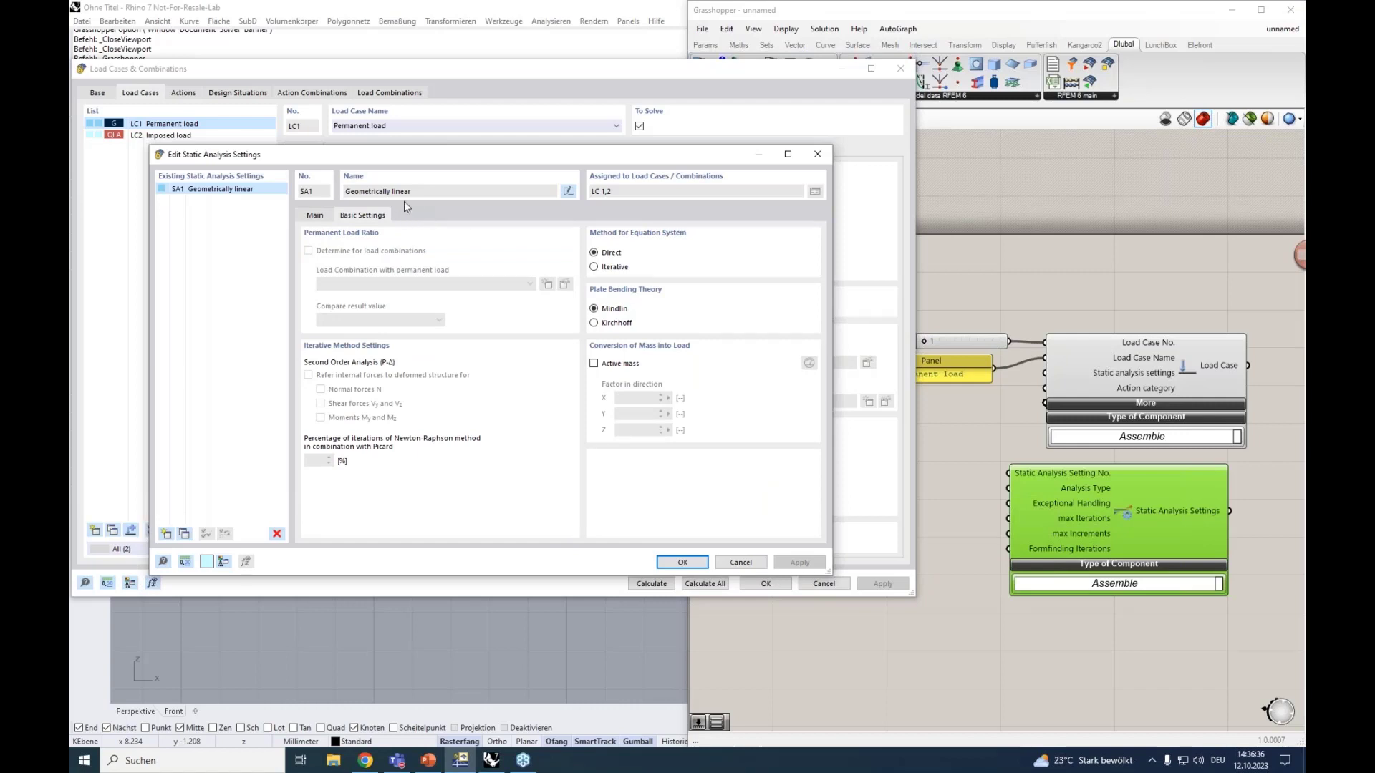
pyautogui.moveTo(1081, 521)
pyautogui.moveTo(1052, 553)
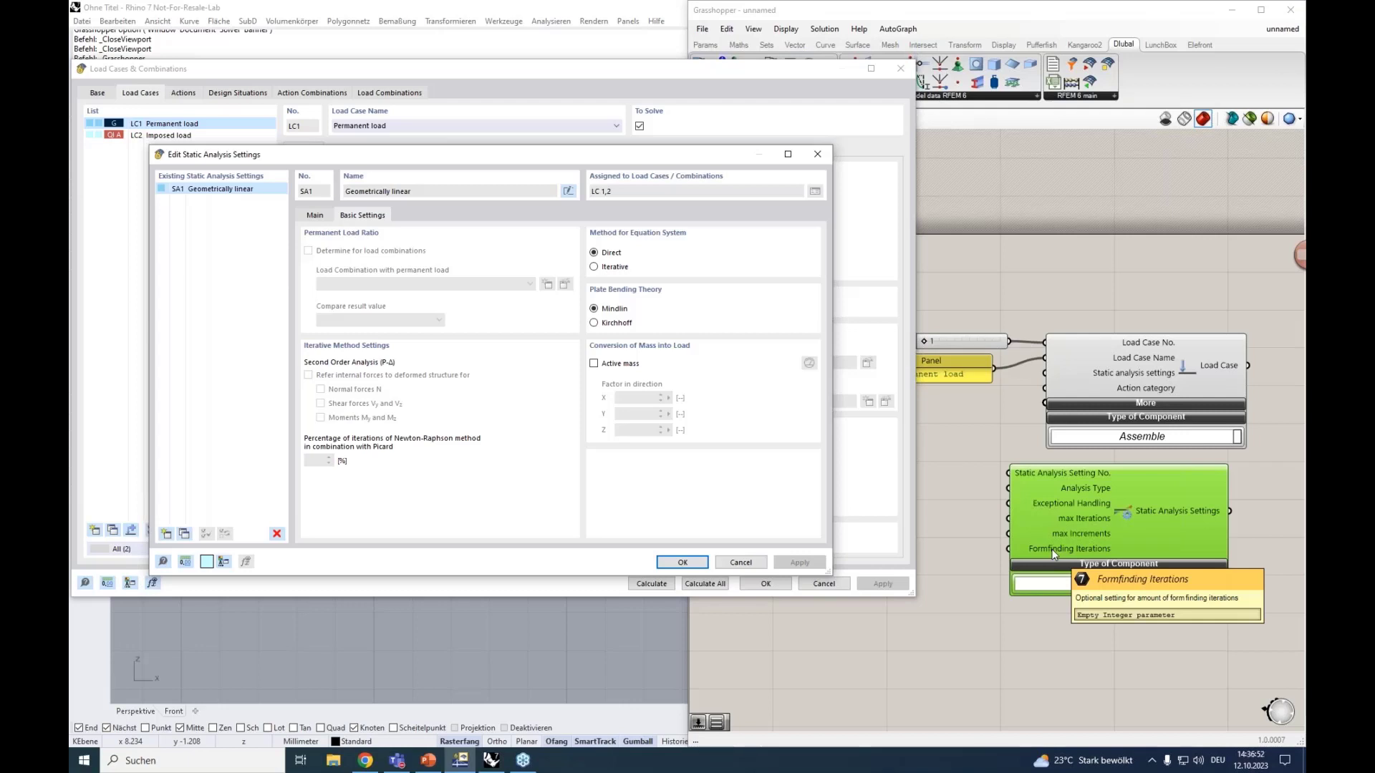
# Position the Static Analysis Settings component ahead of the Load Case component, shifting the Load Case group away to leave space between them.
pyautogui.scroll(-3, 1053, 553)
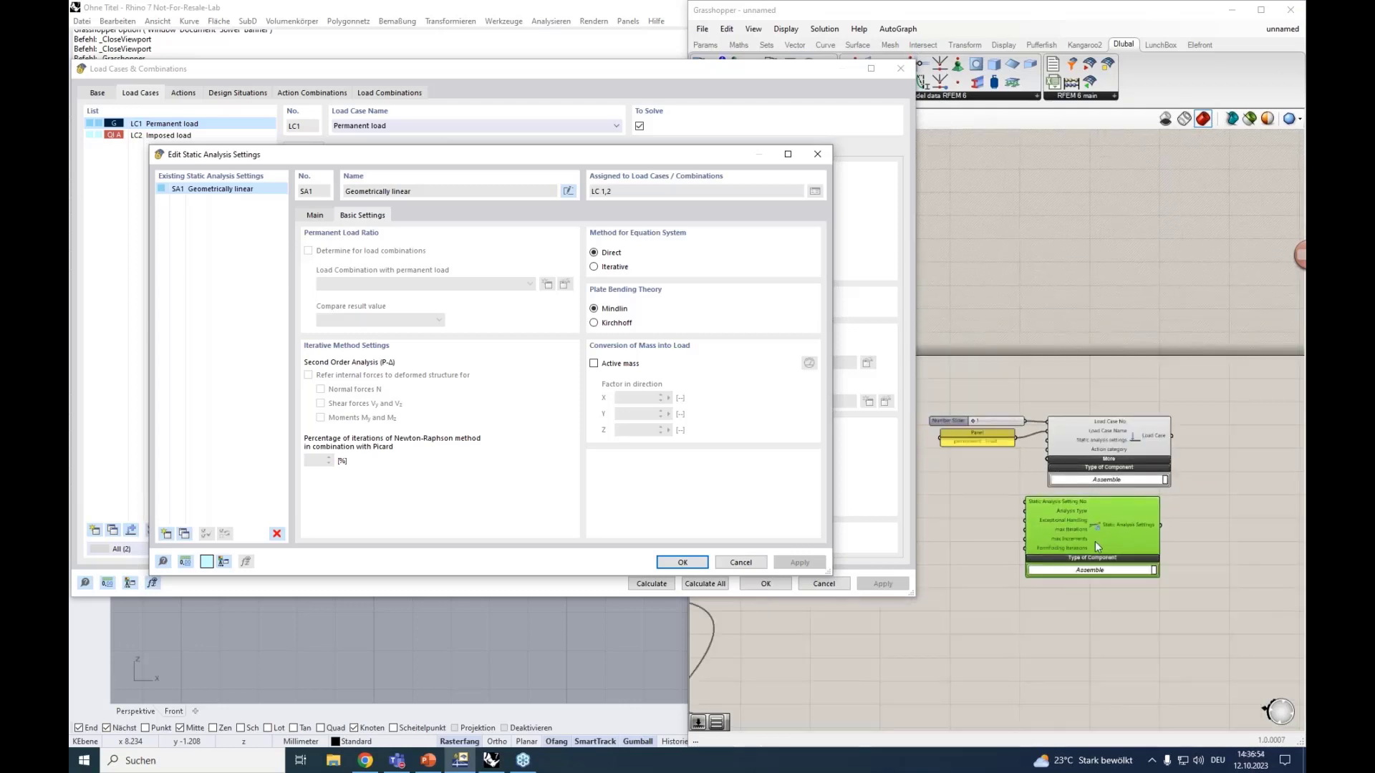
pyautogui.moveTo(978, 510); pyautogui.dragTo(997, 499, button='right')
pyautogui.moveTo(1068, 500); pyautogui.dragTo(958, 504)
pyautogui.moveTo(1224, 457); pyautogui.dragTo(948, 398)
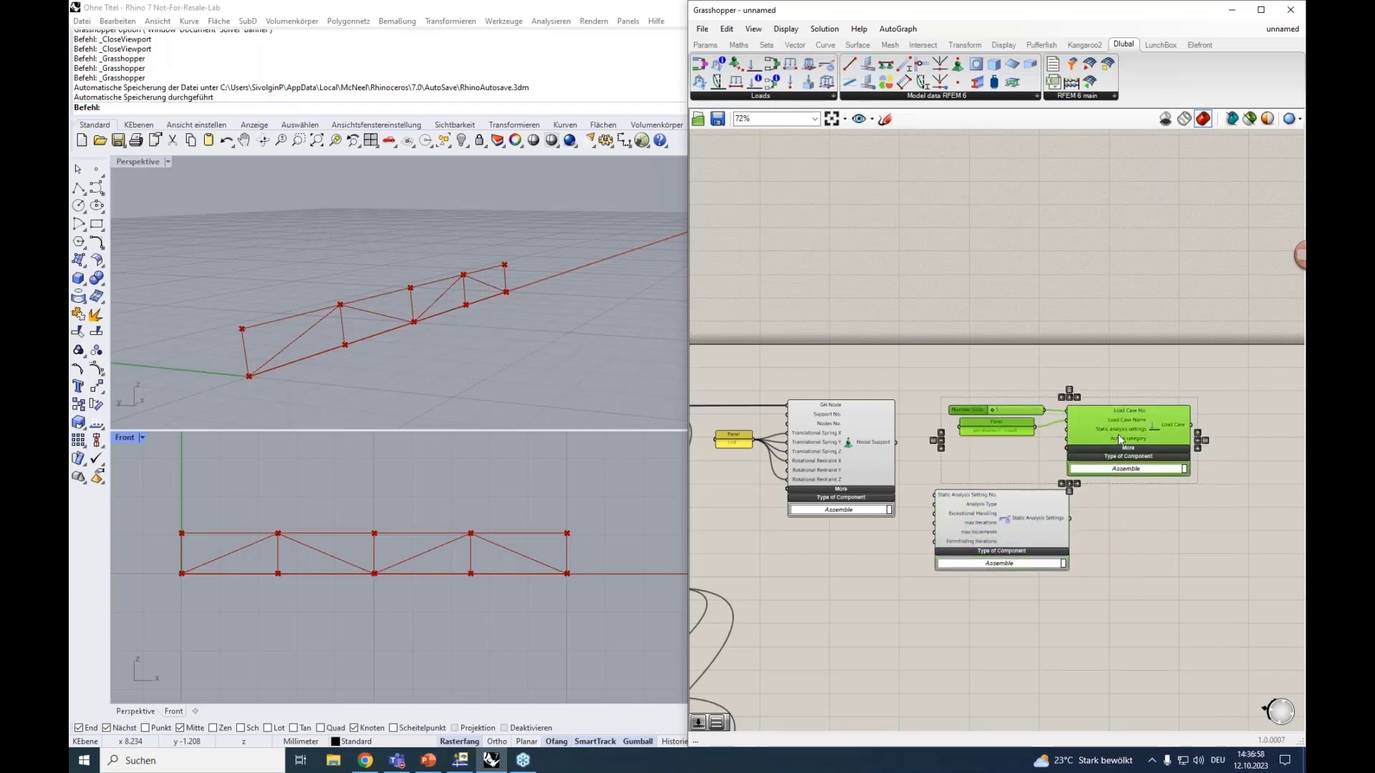
pyautogui.moveTo(1114, 444); pyautogui.dragTo(1221, 441)
pyautogui.moveTo(1165, 548); pyautogui.dragTo(1079, 535, button='right')
pyautogui.click(1079, 534)
pyautogui.moveTo(931, 514); pyautogui.dragTo(1008, 505)
# Add a number slider set to 1 and connect it to the Static Analysis Setting No. input.
pyautogui.scroll(2, 866, 462)
pyautogui.click(882, 471)
pyautogui.doubleClick(883, 473)
pyautogui.write('1')
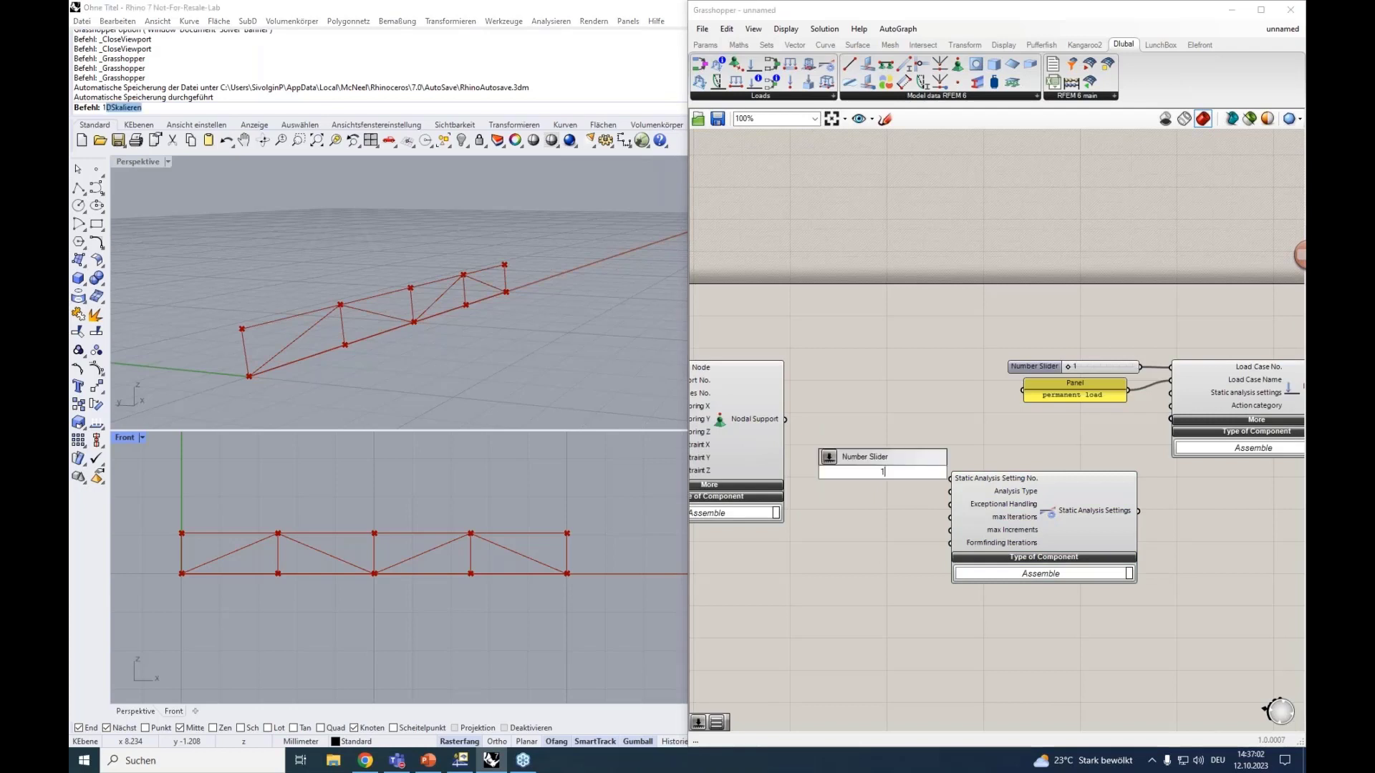
pyautogui.press('Return')
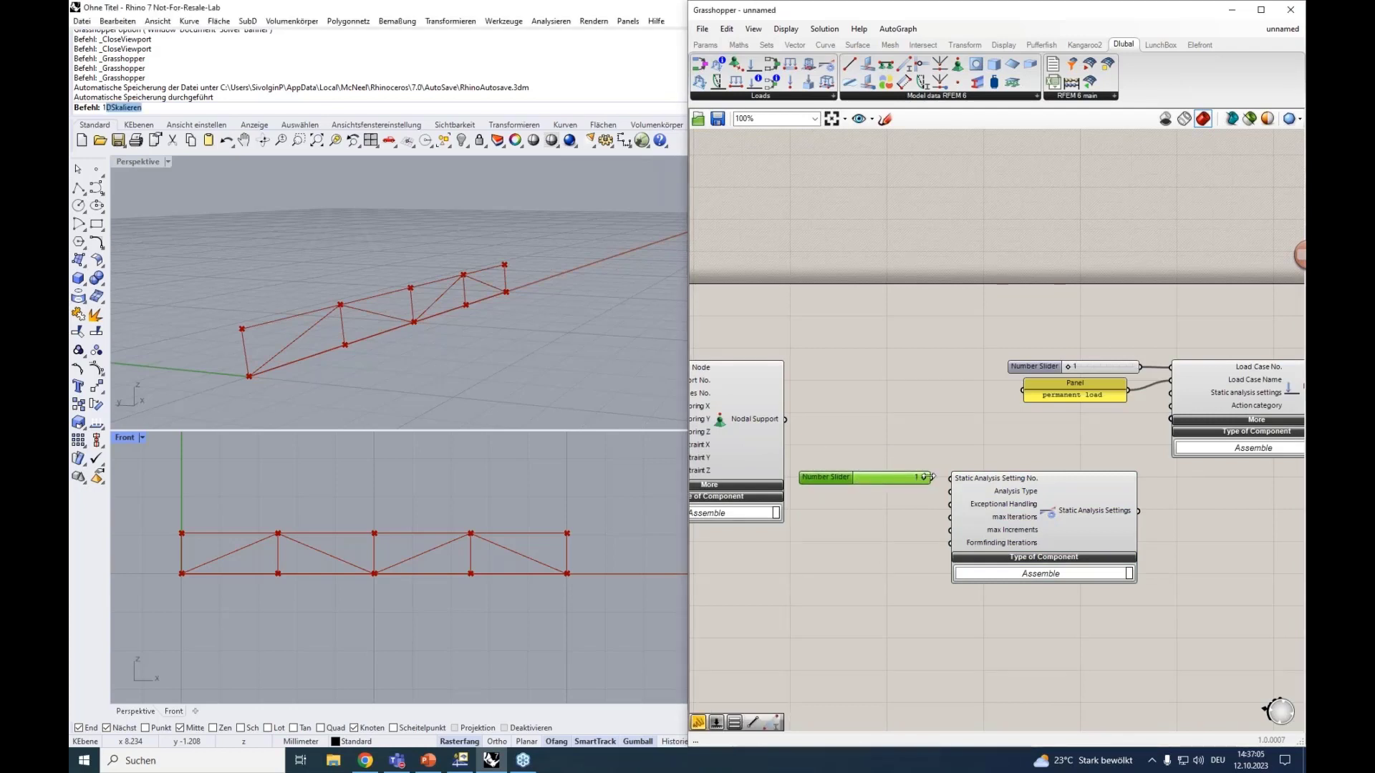
pyautogui.moveTo(929, 477); pyautogui.dragTo(952, 479)
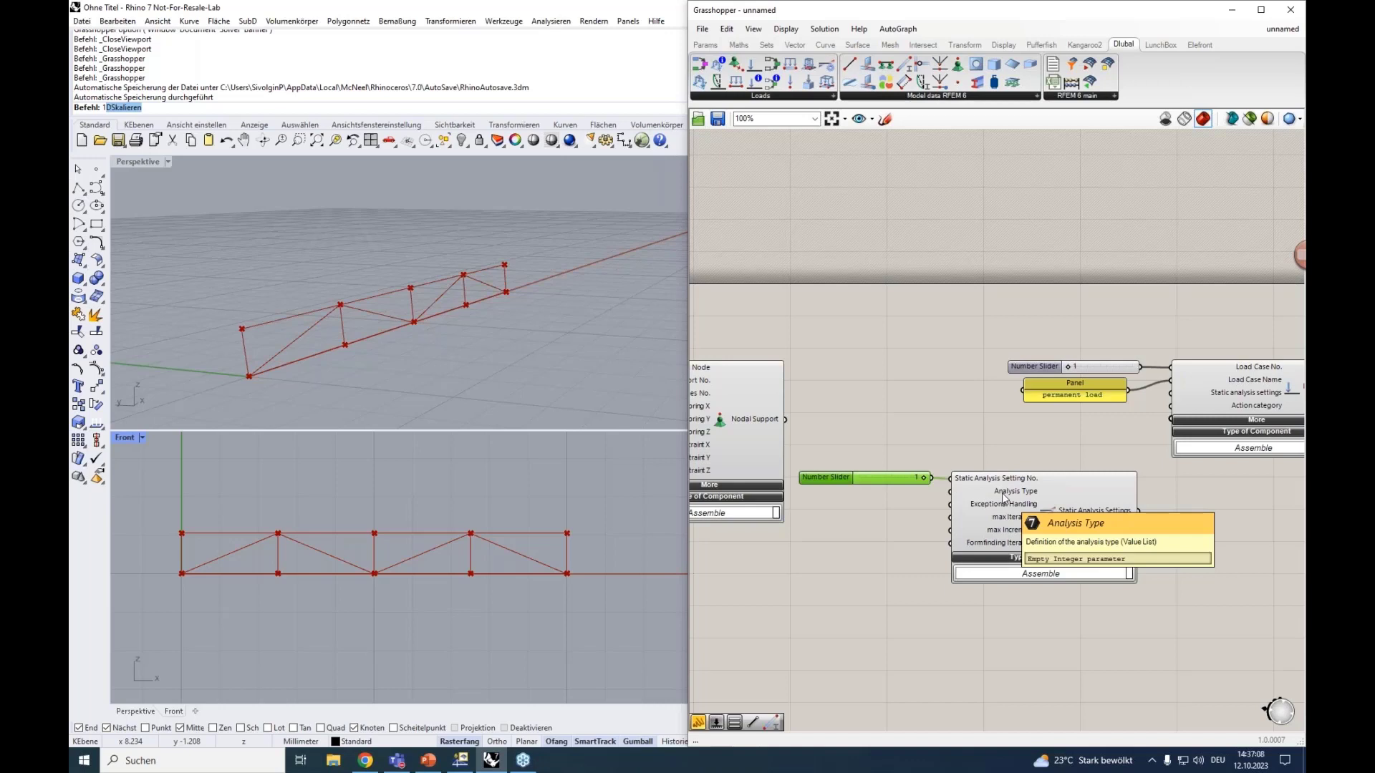
# Add a value list, connect it to the Analysis Type input and choose GEOMETRICALLY_LINEAR.
pyautogui.doubleClick(865, 502)
pyautogui.write('val')
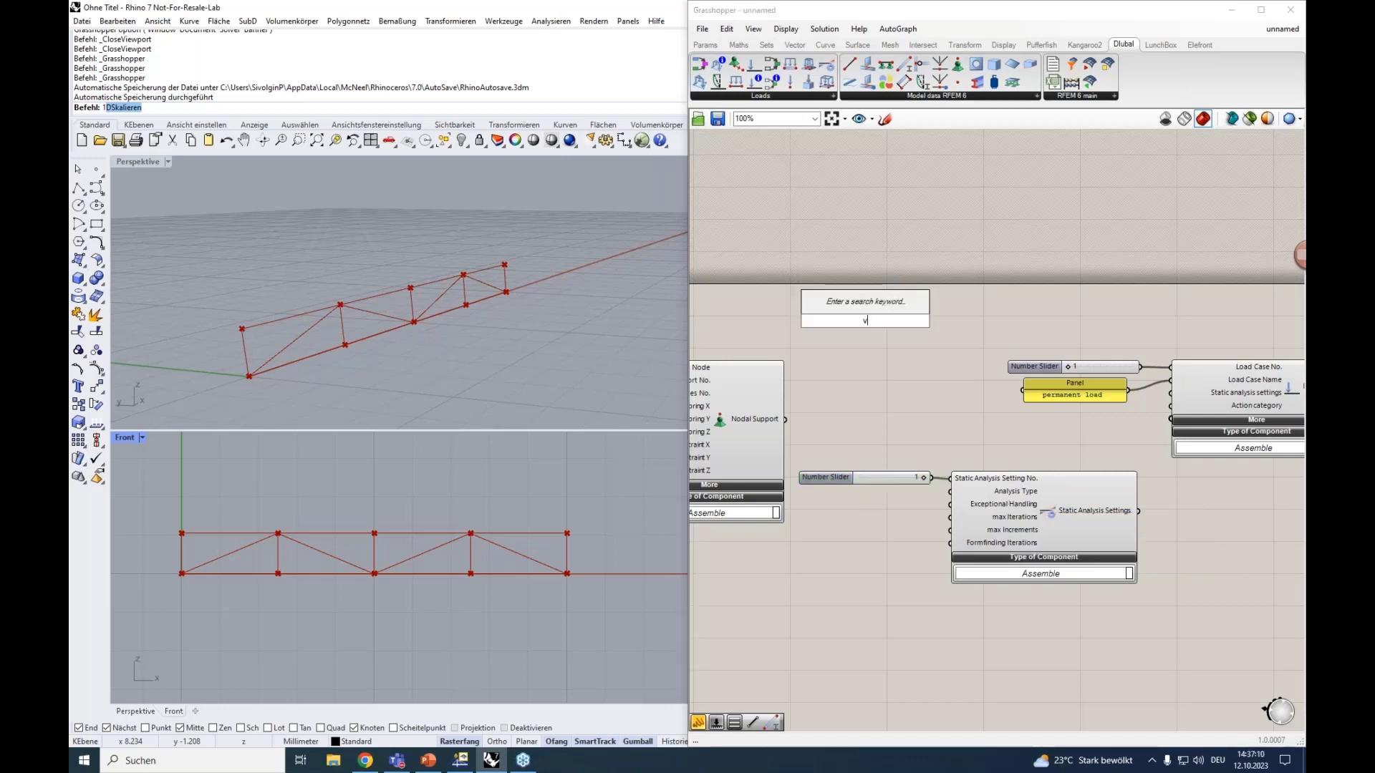
pyautogui.click(875, 484)
pyautogui.moveTo(904, 502); pyautogui.dragTo(950, 491)
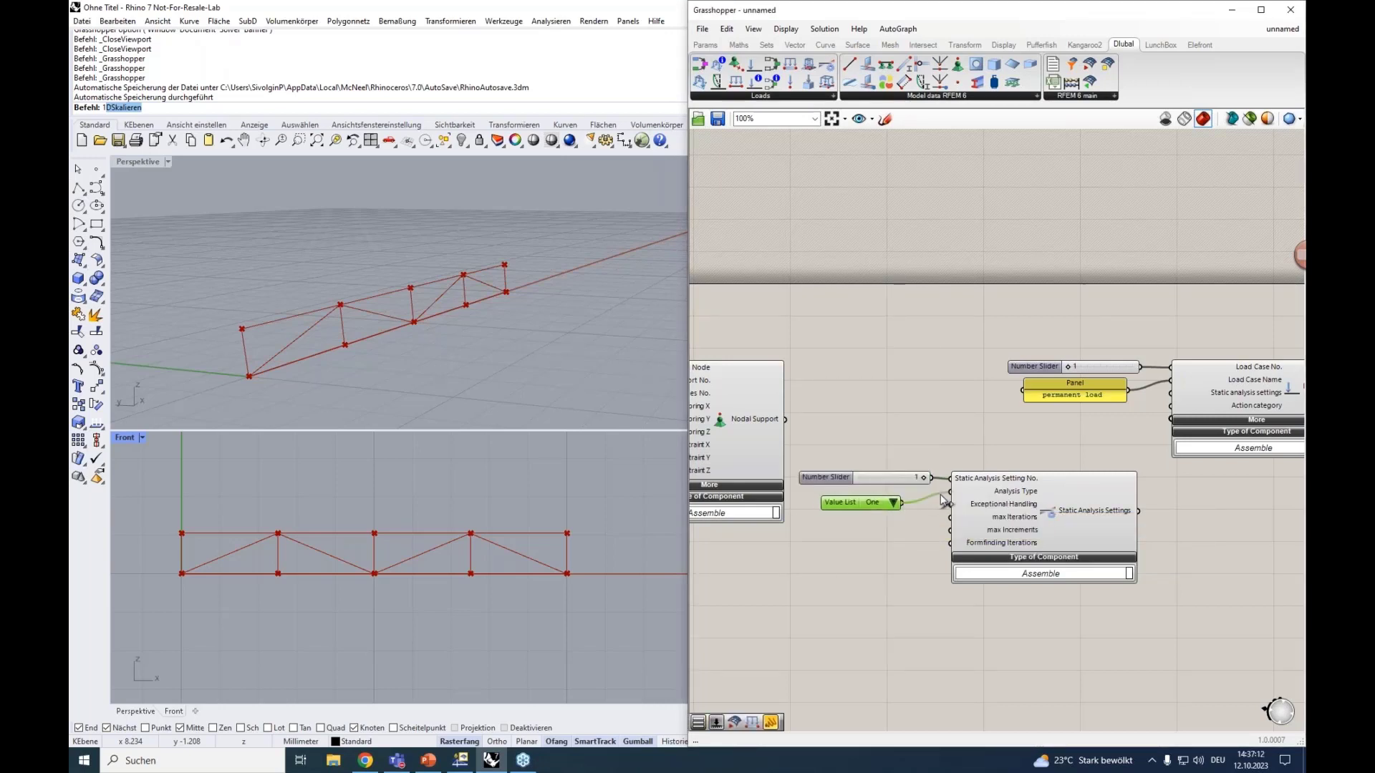
pyautogui.click(935, 497)
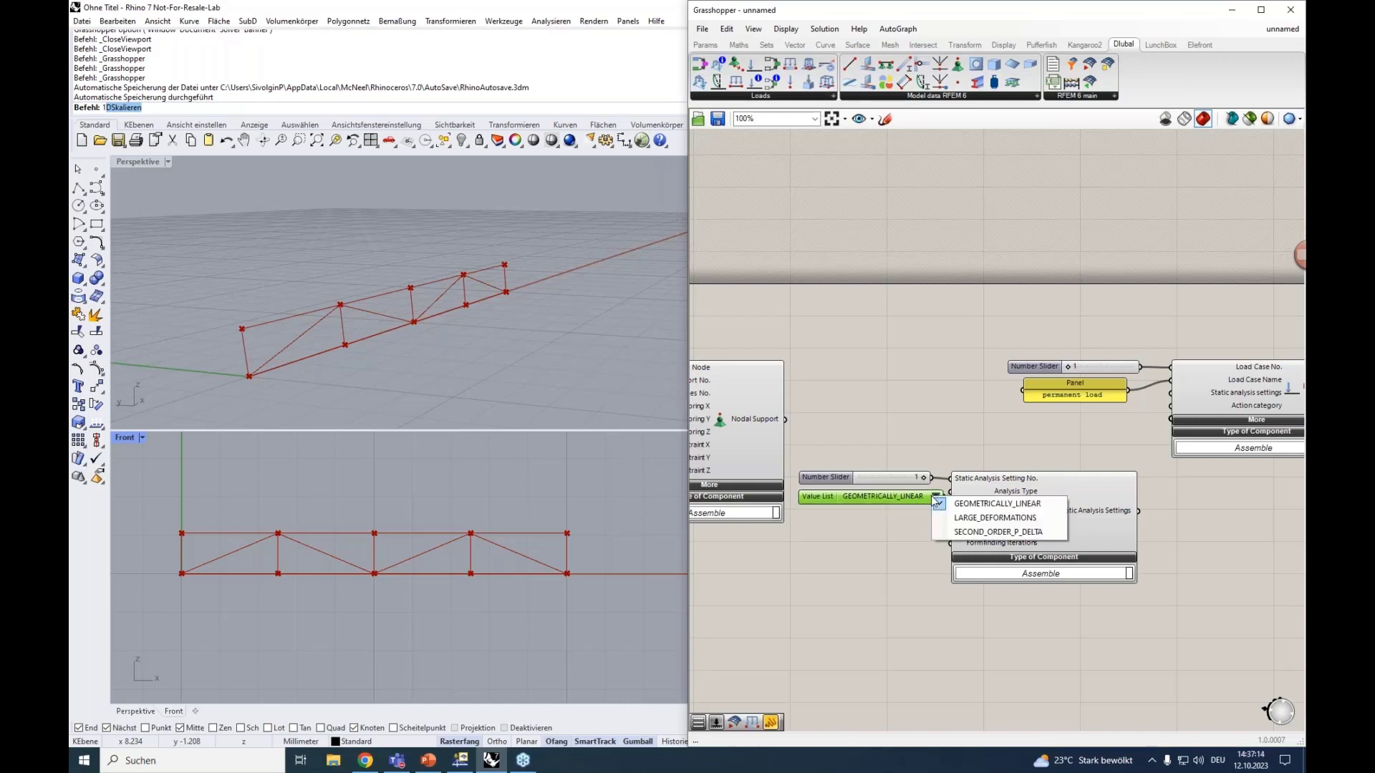
pyautogui.click(972, 503)
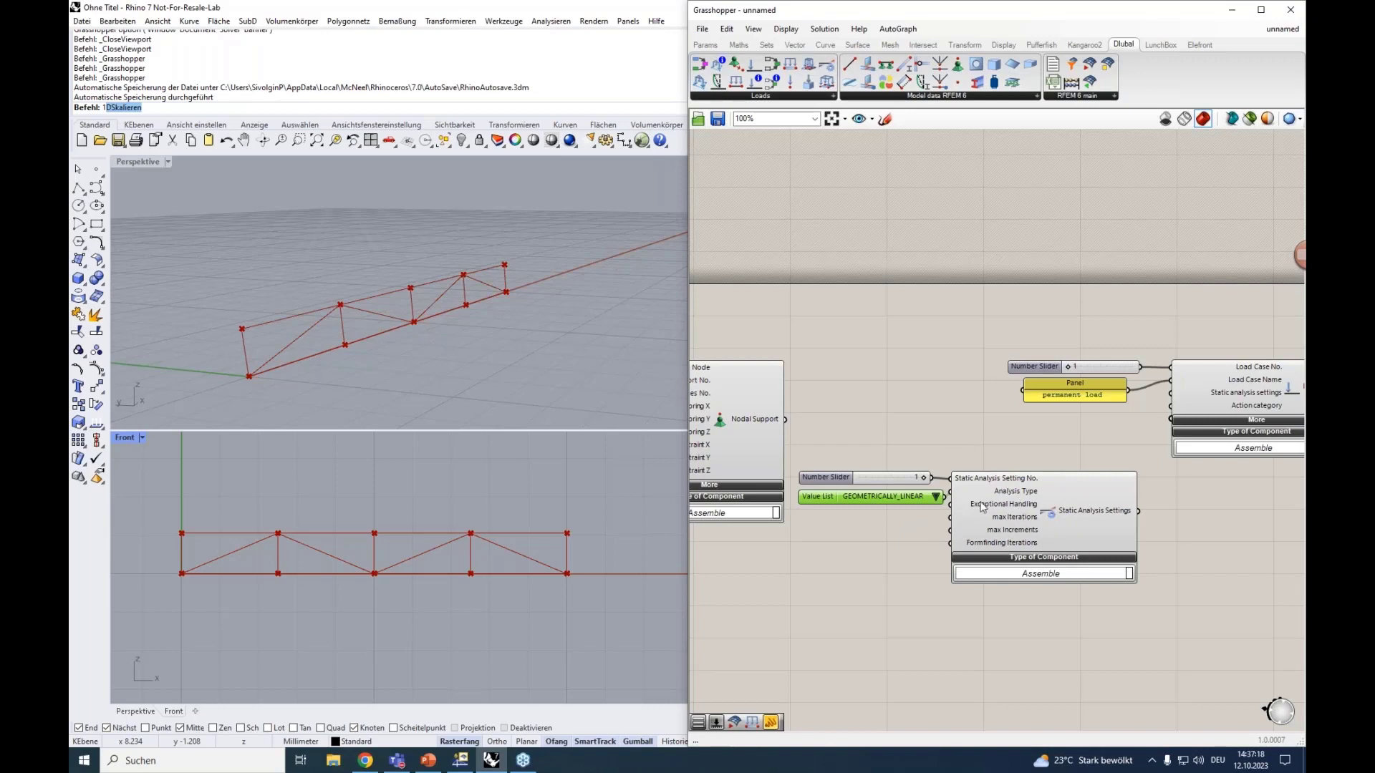
# Connect the Static Analysis Settings output to the Load Case's Static analysis settings input and move the Load Case group farther from it.
pyautogui.moveTo(995, 432); pyautogui.dragTo(913, 426, button='right')
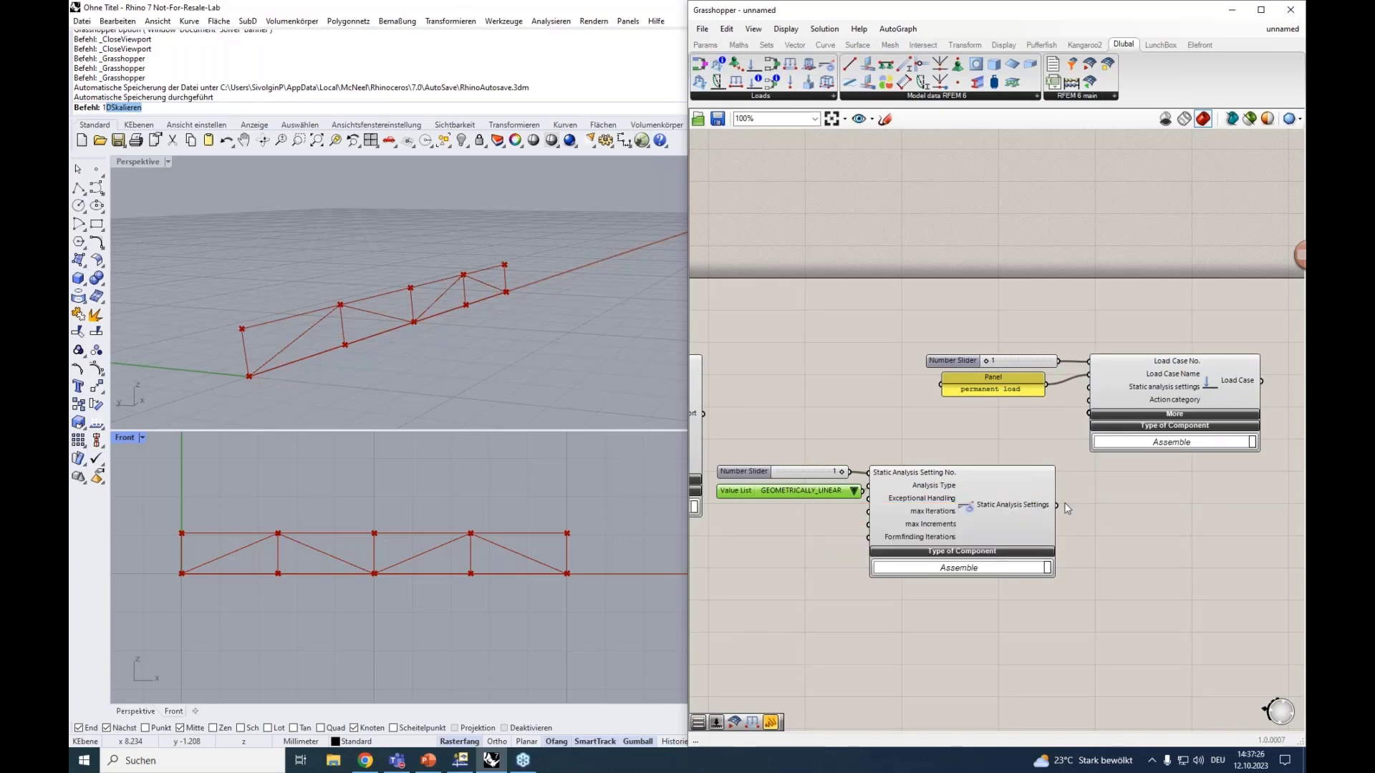
pyautogui.moveTo(1057, 505); pyautogui.dragTo(1088, 387)
pyautogui.moveTo(1102, 479); pyautogui.dragTo(994, 482, button='right')
pyautogui.moveTo(1219, 437); pyautogui.dragTo(877, 351)
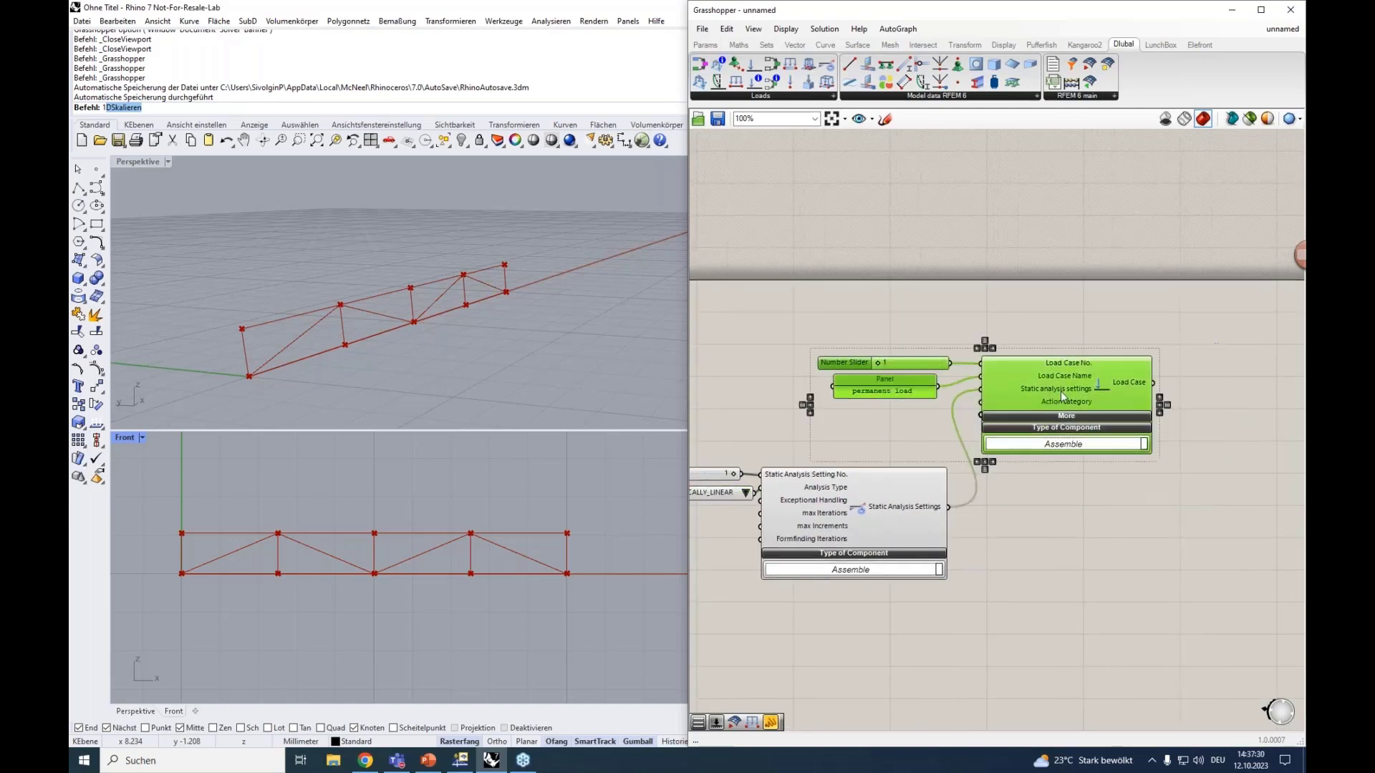
pyautogui.moveTo(1068, 392); pyautogui.dragTo(1171, 392)
pyautogui.moveTo(1119, 511); pyautogui.dragTo(1112, 508, button='right')
pyautogui.click(1104, 527)
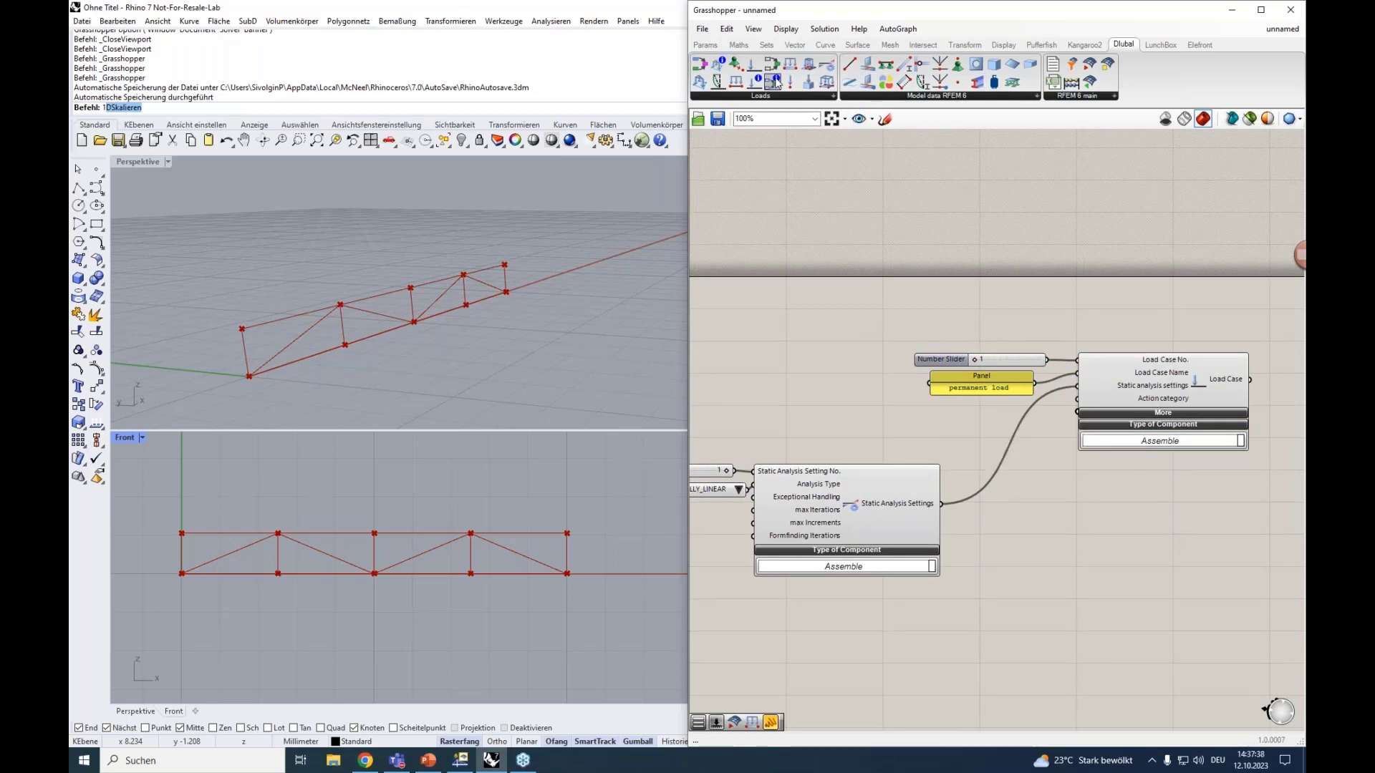
# Add the Action Category / Design Situation Type component near the Load Case, expand its Classification options and choose EN 1990 as standard group.
pyautogui.click(778, 99)
pyautogui.moveTo(880, 178); pyautogui.dragTo(1065, 553)
pyautogui.moveTo(1065, 552); pyautogui.dragTo(1029, 502, button='right')
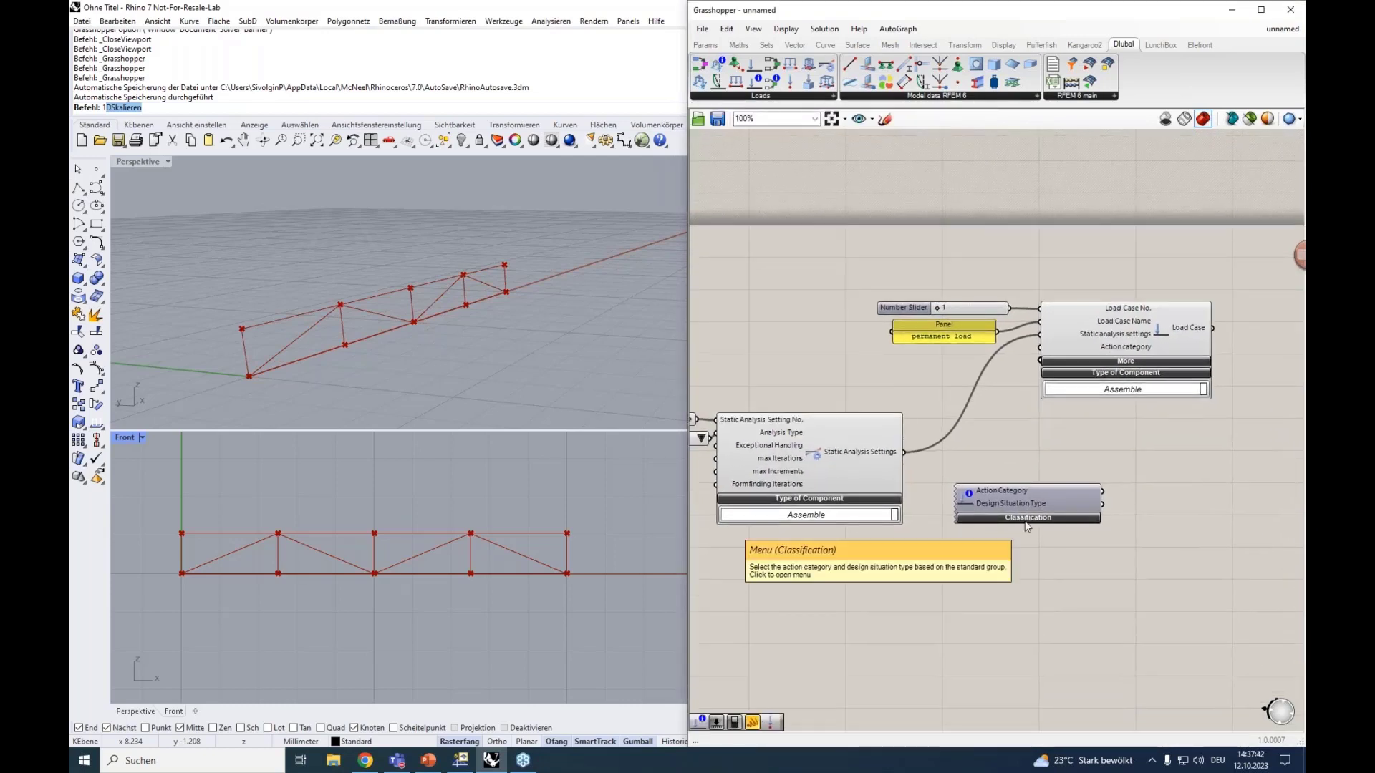
pyautogui.click(1017, 518)
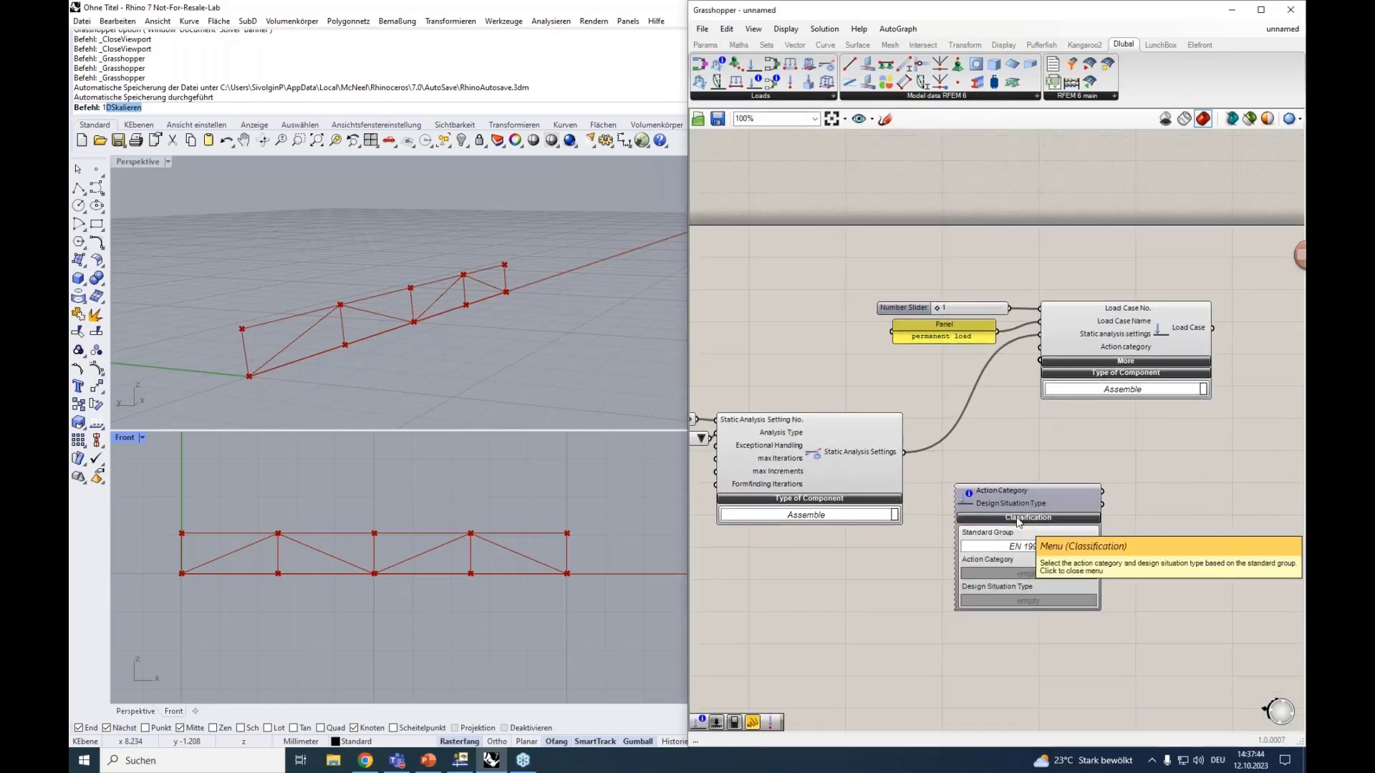
pyautogui.scroll(2, 1021, 544)
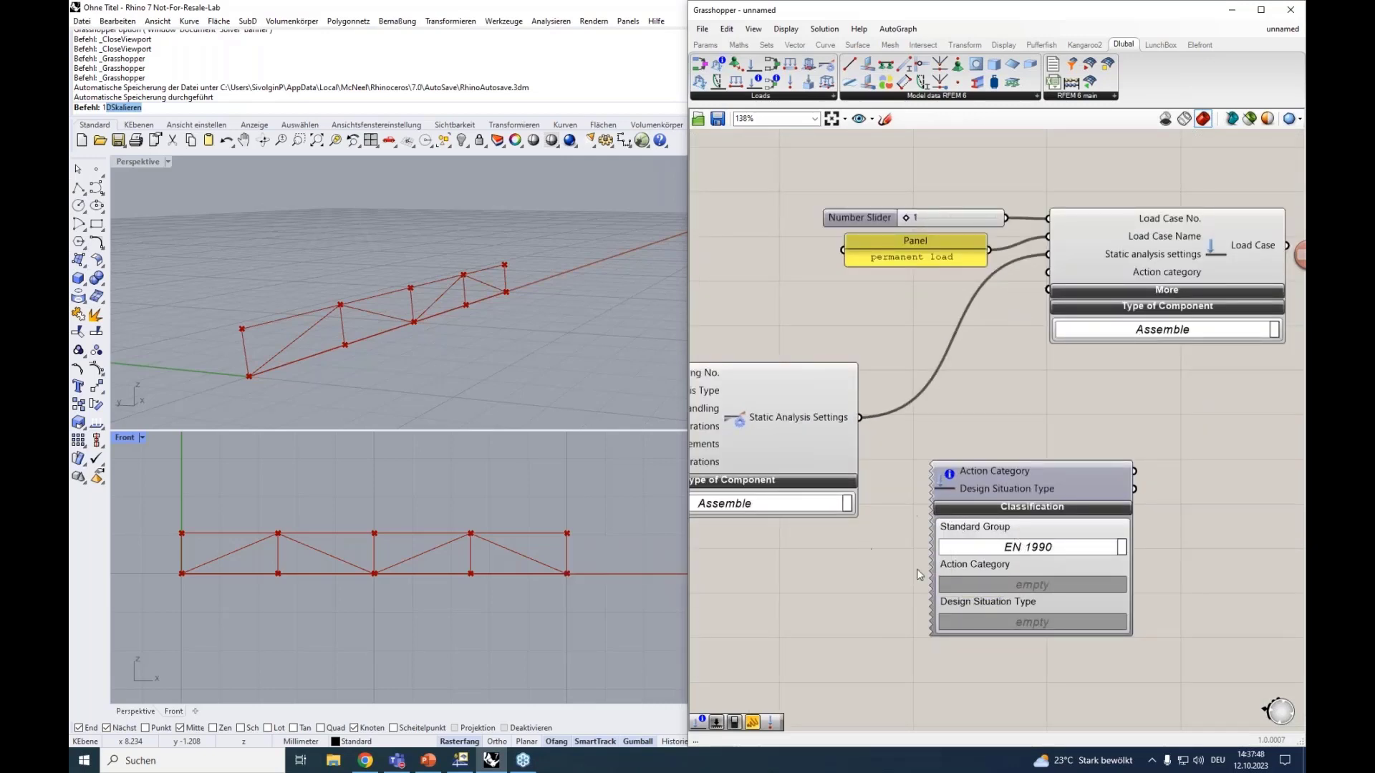
pyautogui.click(1010, 549)
pyautogui.click(1021, 549)
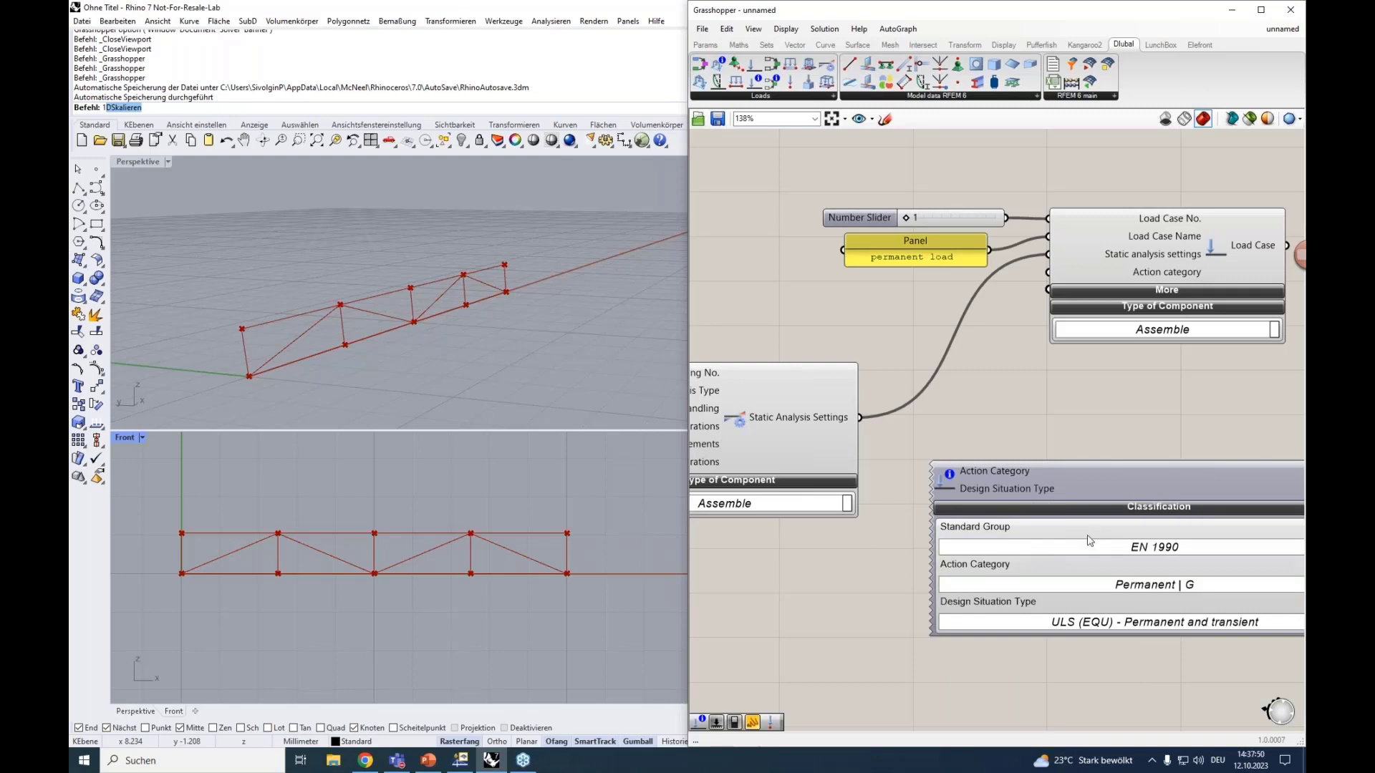
# Reposition the classification component closer to the Static Analysis Settings and choose Permanent | G as its action category.
pyautogui.moveTo(1090, 480); pyautogui.dragTo(1028, 466)
pyautogui.moveTo(1036, 426)
pyautogui.mouseDown(button='right')
pyautogui.moveTo(1027, 405)
pyautogui.moveTo(1039, 398)
pyautogui.mouseUp(button='right')
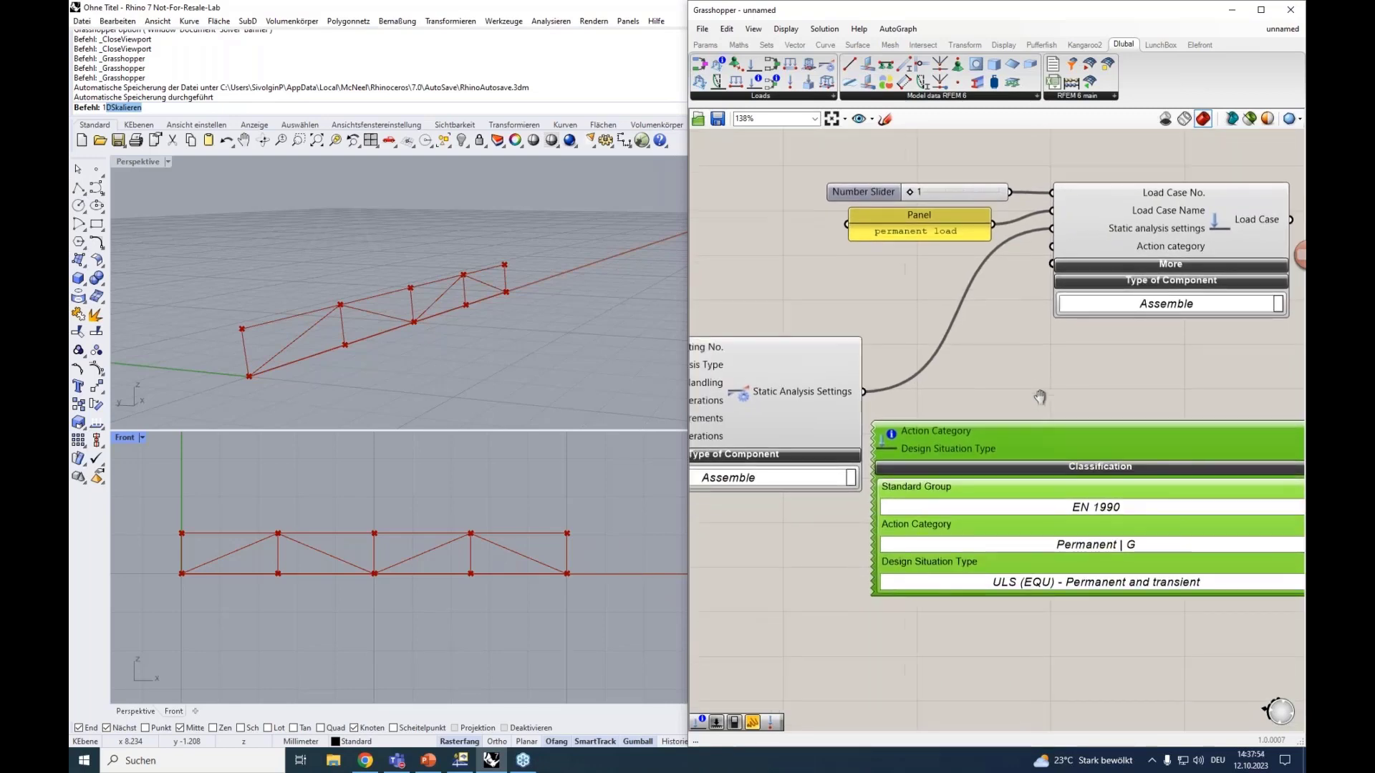
pyautogui.scroll(-1, 1036, 426)
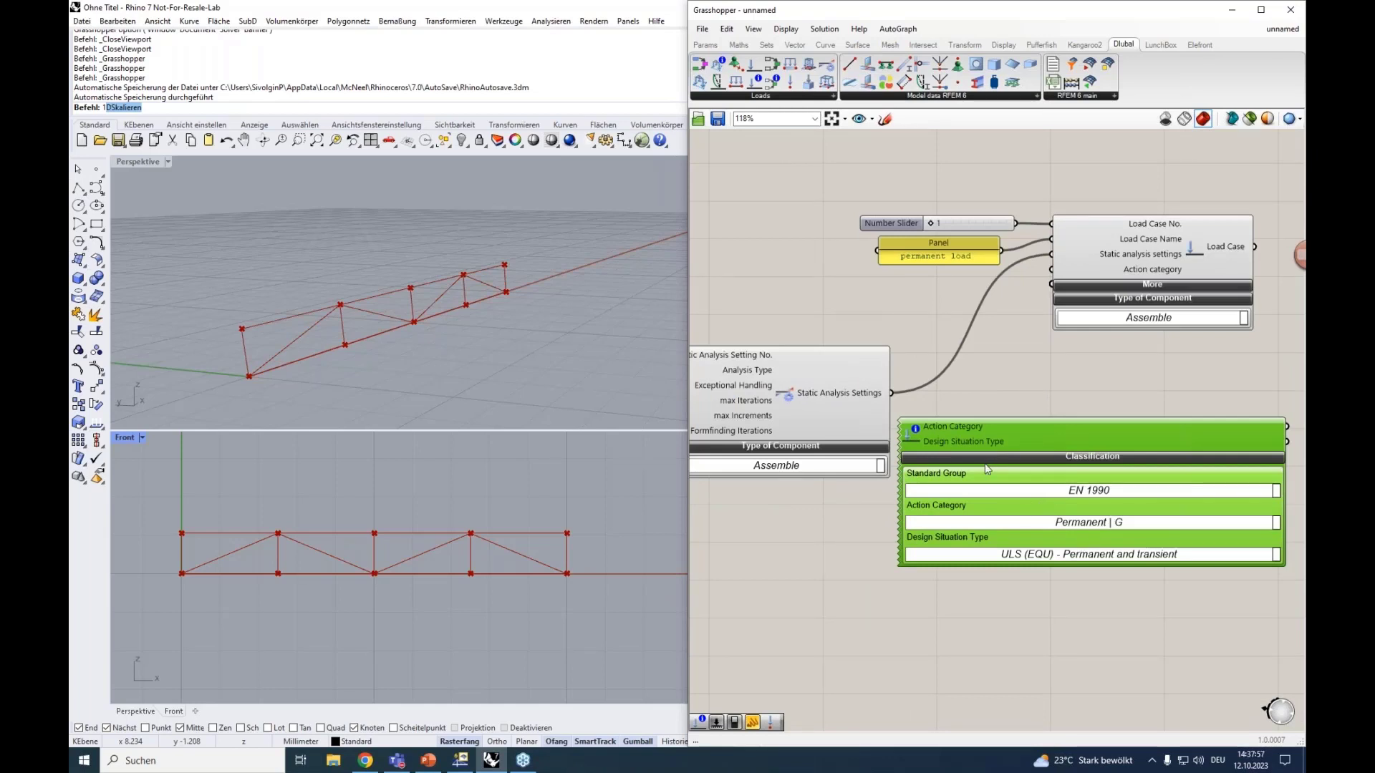
pyautogui.click(1050, 522)
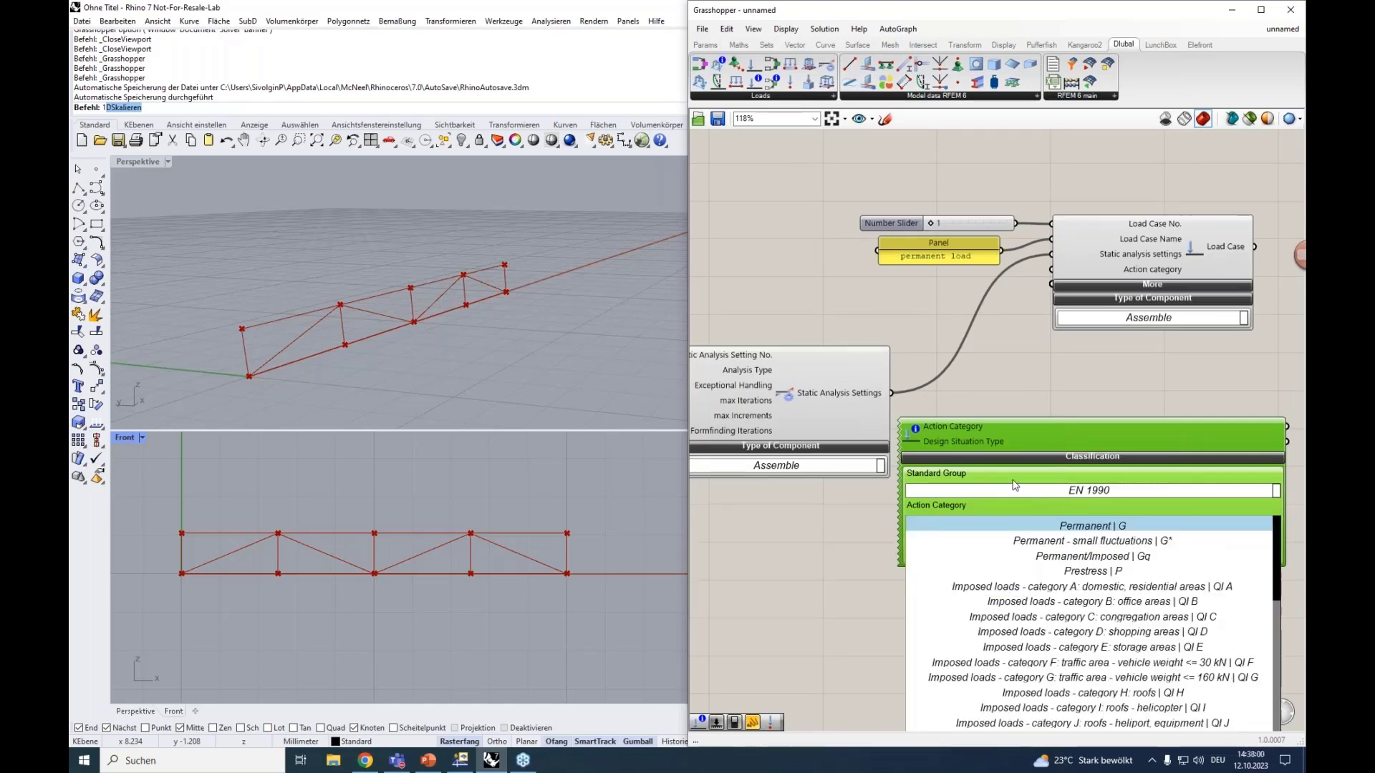
pyautogui.click(1062, 527)
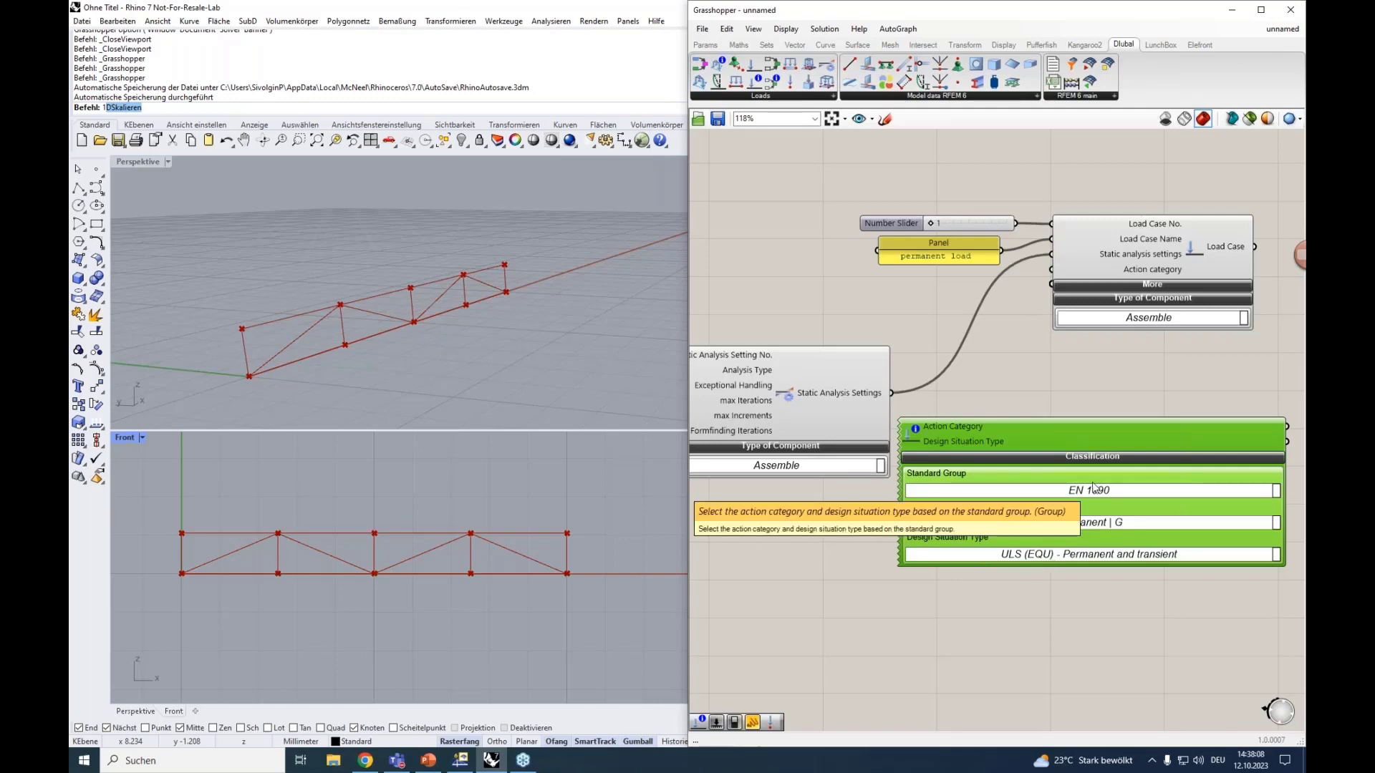
# Switch to RFEM, close the open load case dialogs and check the standard groups in the model's base data.
pyautogui.click(460, 760)
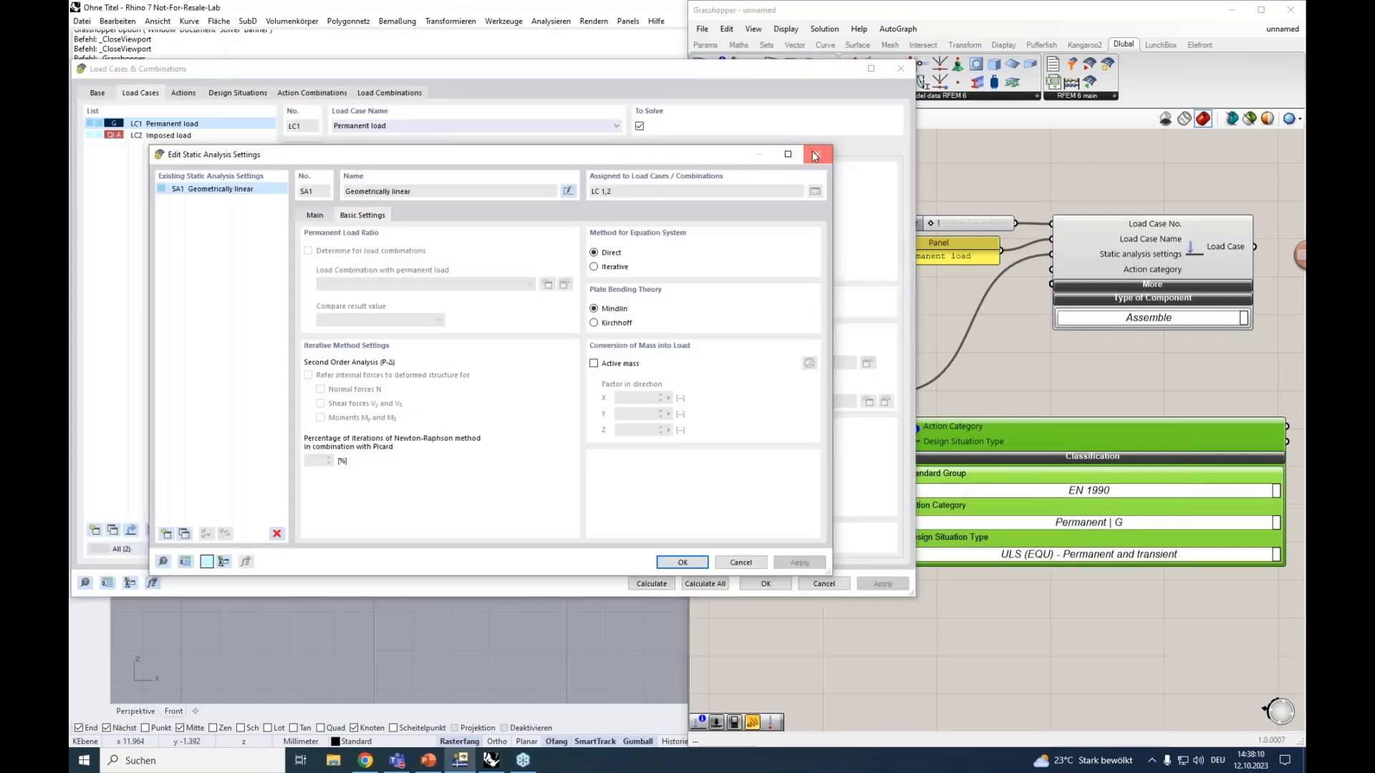
pyautogui.click(816, 154)
pyautogui.click(900, 68)
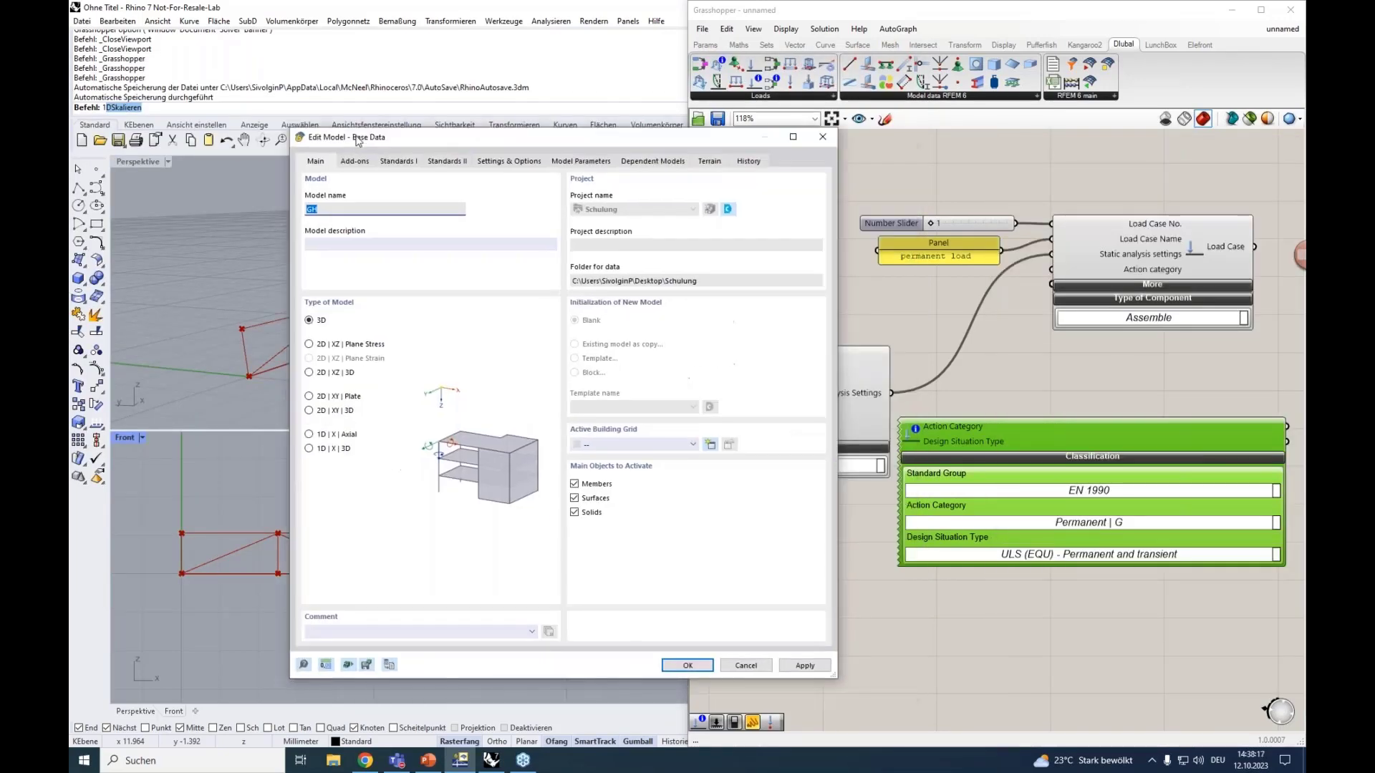
pyautogui.click(412, 162)
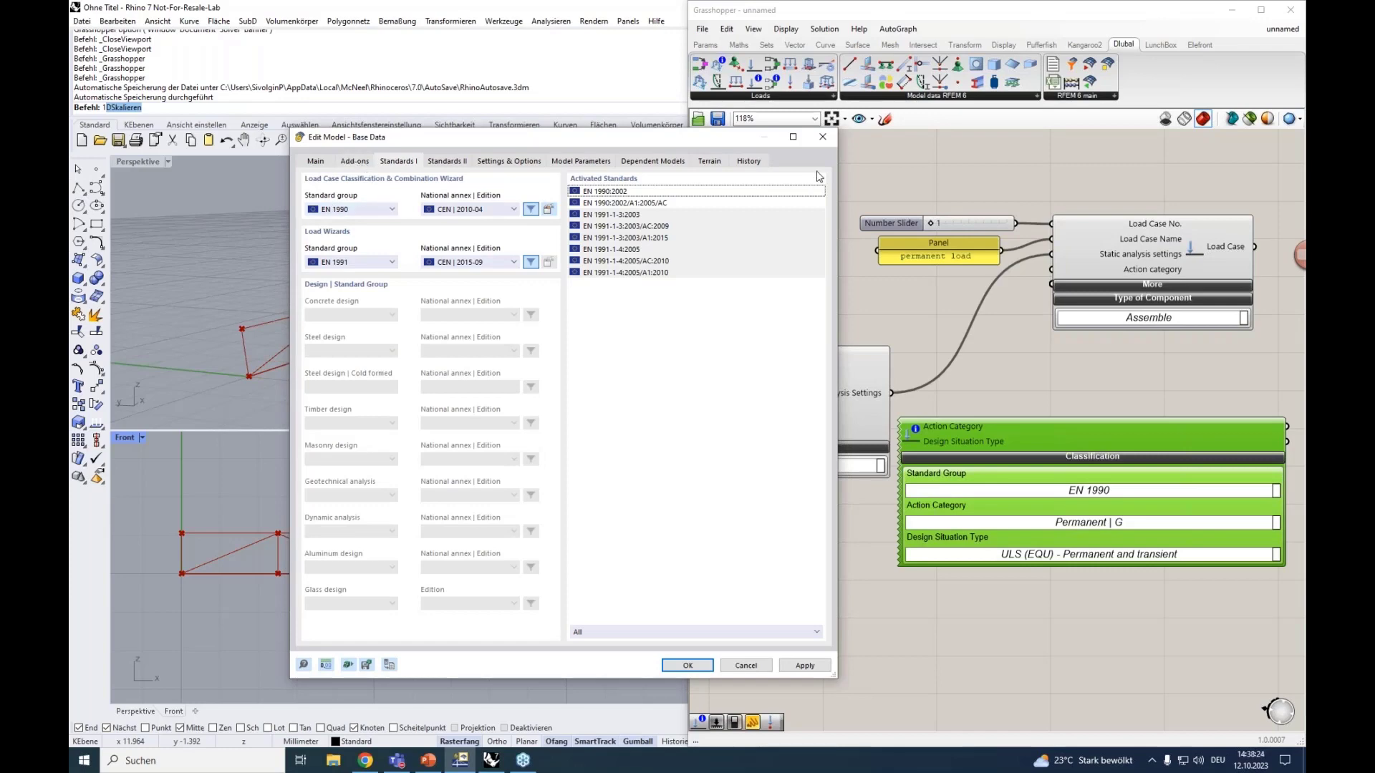
pyautogui.click(820, 142)
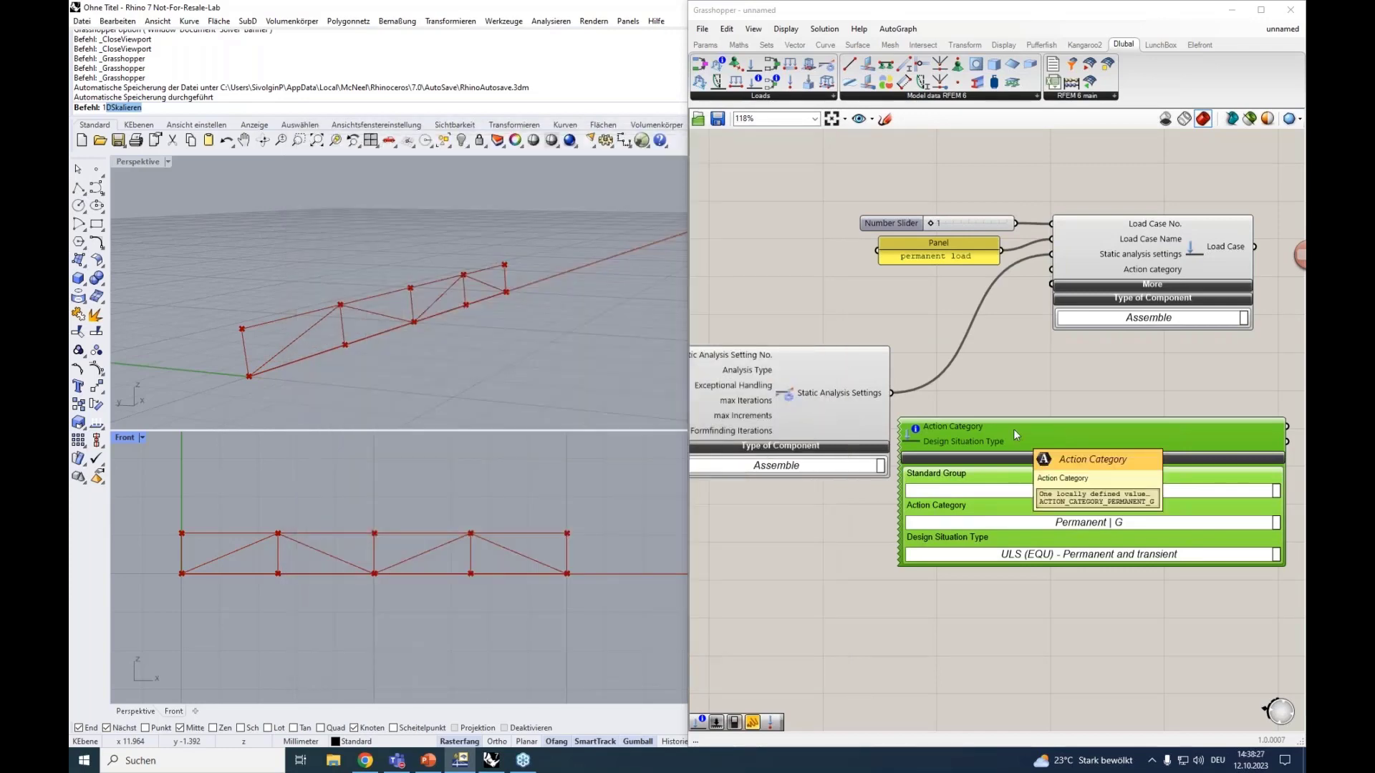
# Collapse the classification component, place it above Static Analysis Settings and connect its Action Category output to the Load Case's Action category input.
pyautogui.moveTo(1040, 437); pyautogui.dragTo(823, 311)
pyautogui.scroll(-2, 1059, 401)
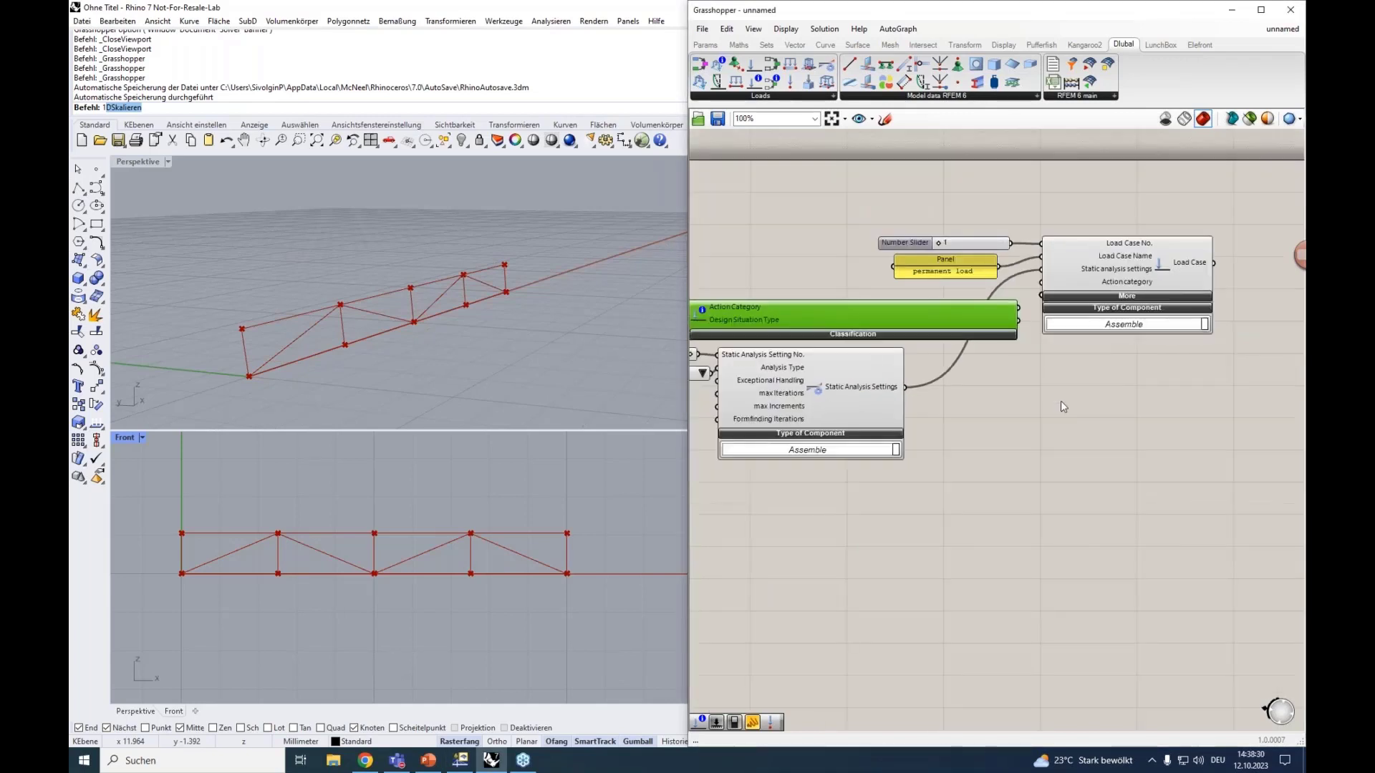
pyautogui.click(1181, 294)
pyautogui.moveTo(1181, 293); pyautogui.dragTo(1189, 294)
pyautogui.moveTo(1085, 321); pyautogui.dragTo(1134, 297)
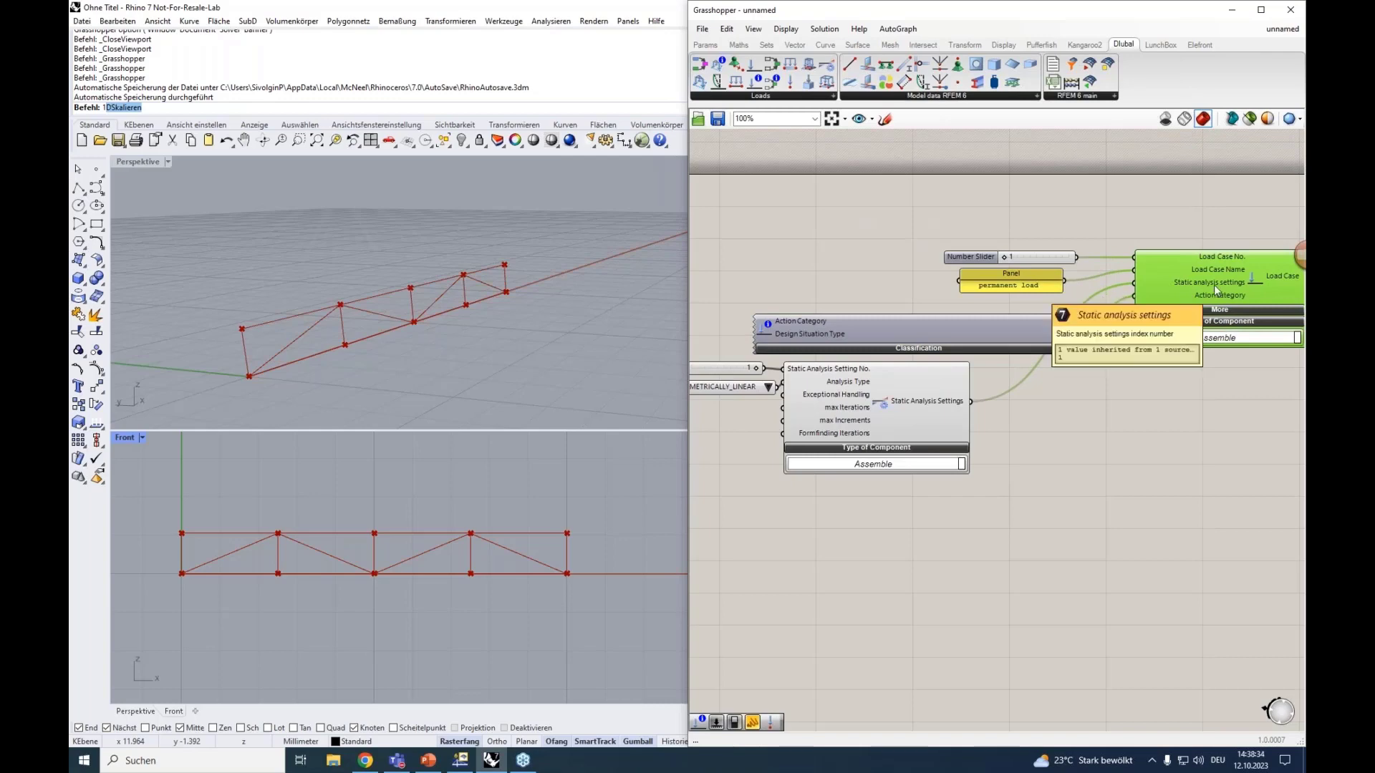
pyautogui.moveTo(1014, 351); pyautogui.dragTo(1002, 342)
pyautogui.moveTo(1203, 386); pyautogui.dragTo(1060, 347, button='right')
# Expand the Load Case component's additional inputs, examine the self-weight options and collapse them again.
pyautogui.click(1080, 268)
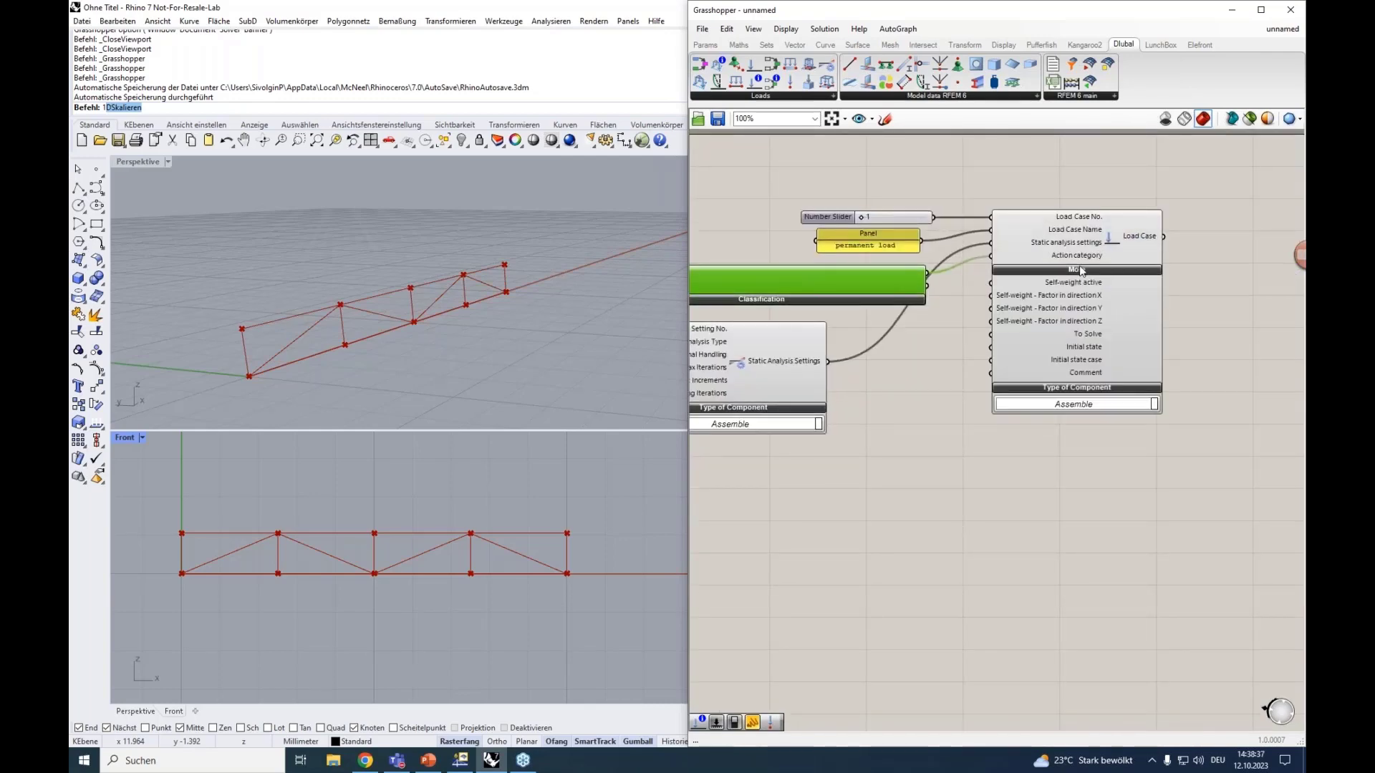
pyautogui.scroll(3, 1052, 275)
pyautogui.moveTo(898, 380); pyautogui.dragTo(874, 419, button='right')
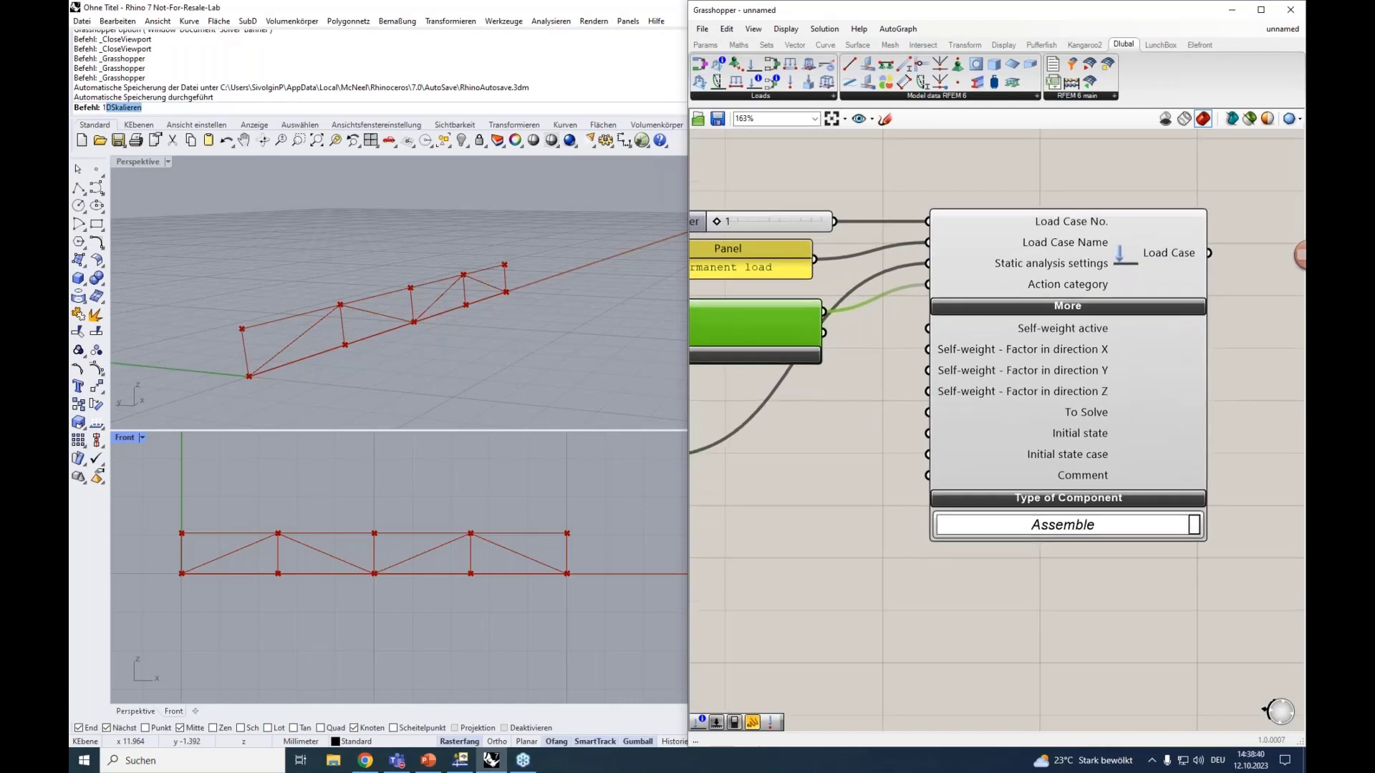
pyautogui.moveTo(1045, 334)
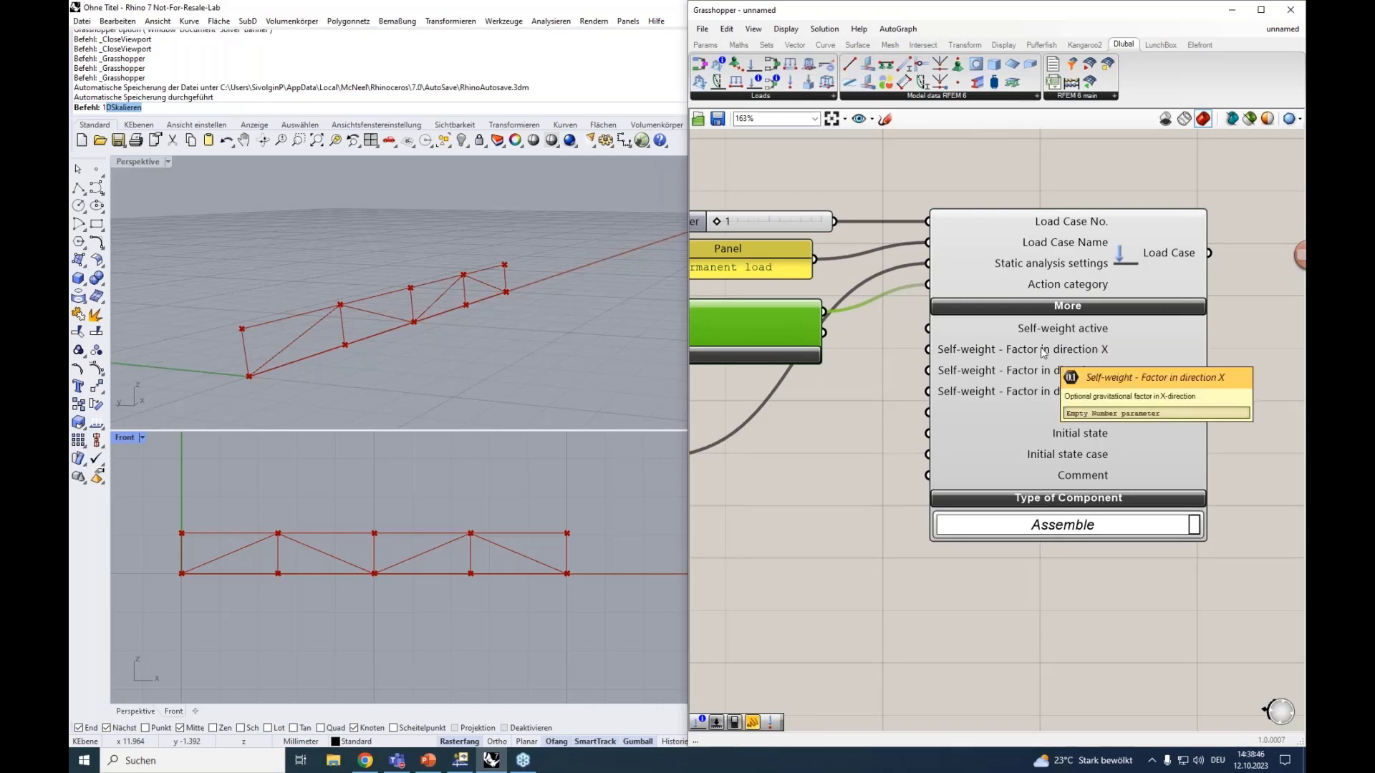
pyautogui.moveTo(1050, 380)
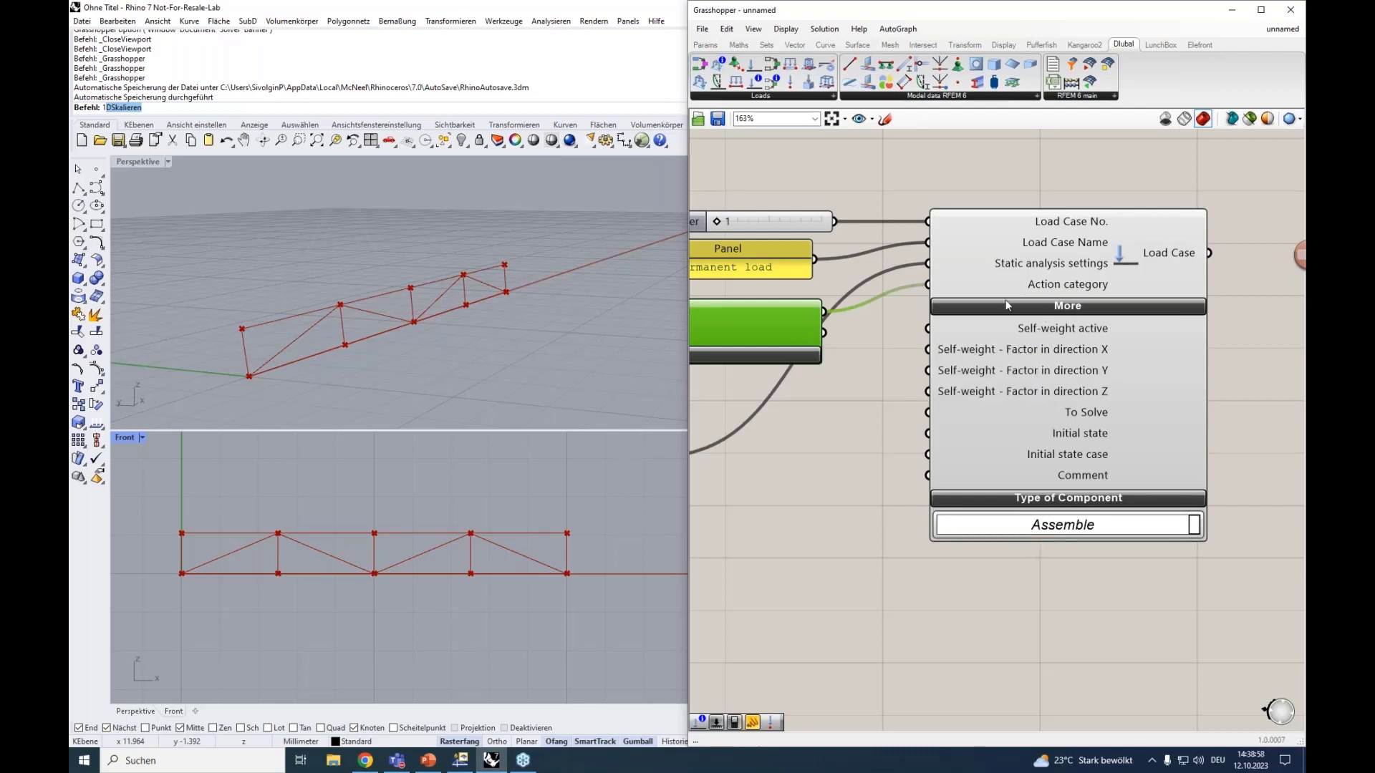
pyautogui.click(1046, 310)
pyautogui.scroll(-3, 1042, 316)
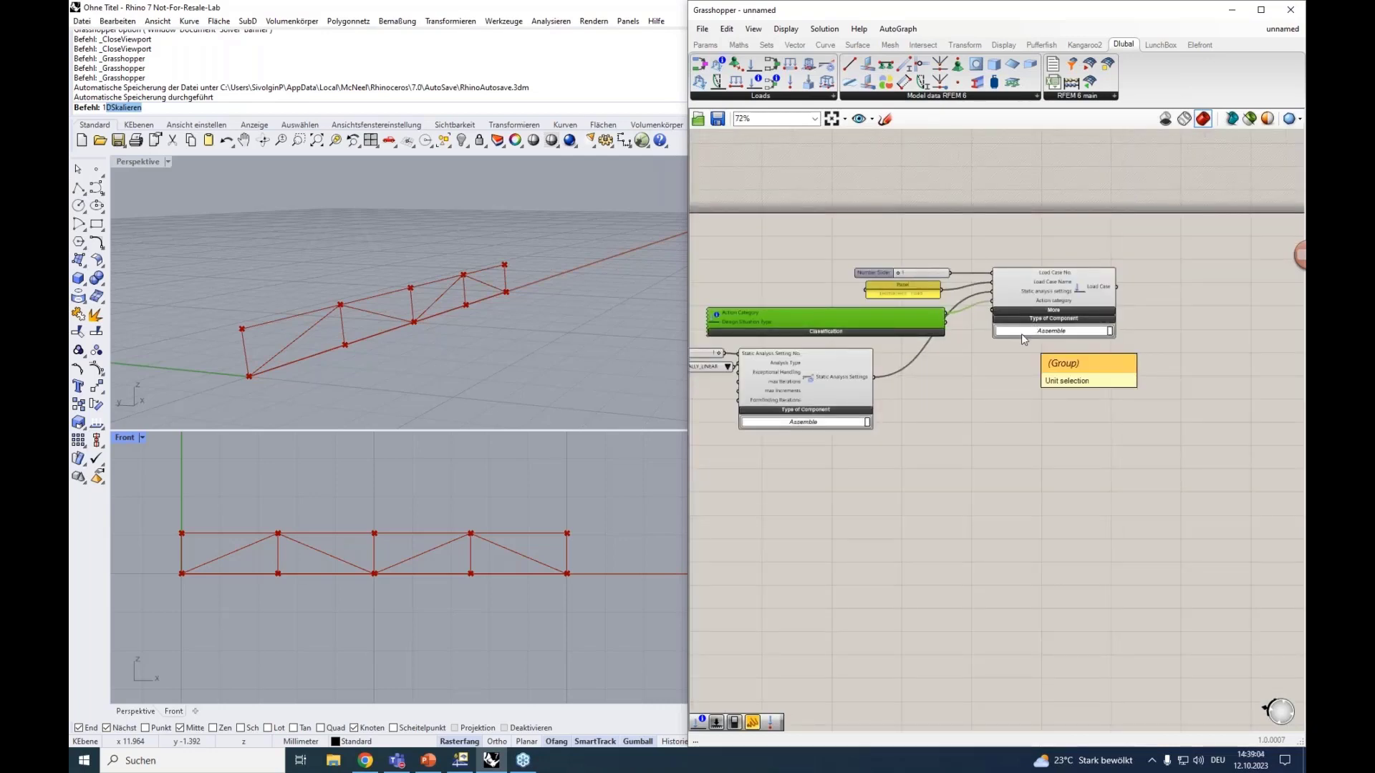
# Duplicate the Load Case together with its number slider, name panel and classification component, placing the copy below the original.
pyautogui.moveTo(1136, 360); pyautogui.dragTo(908, 247)
pyautogui.moveTo(1017, 289); pyautogui.dragTo(1070, 294)
pyautogui.hotkey('ctrl', 'c')
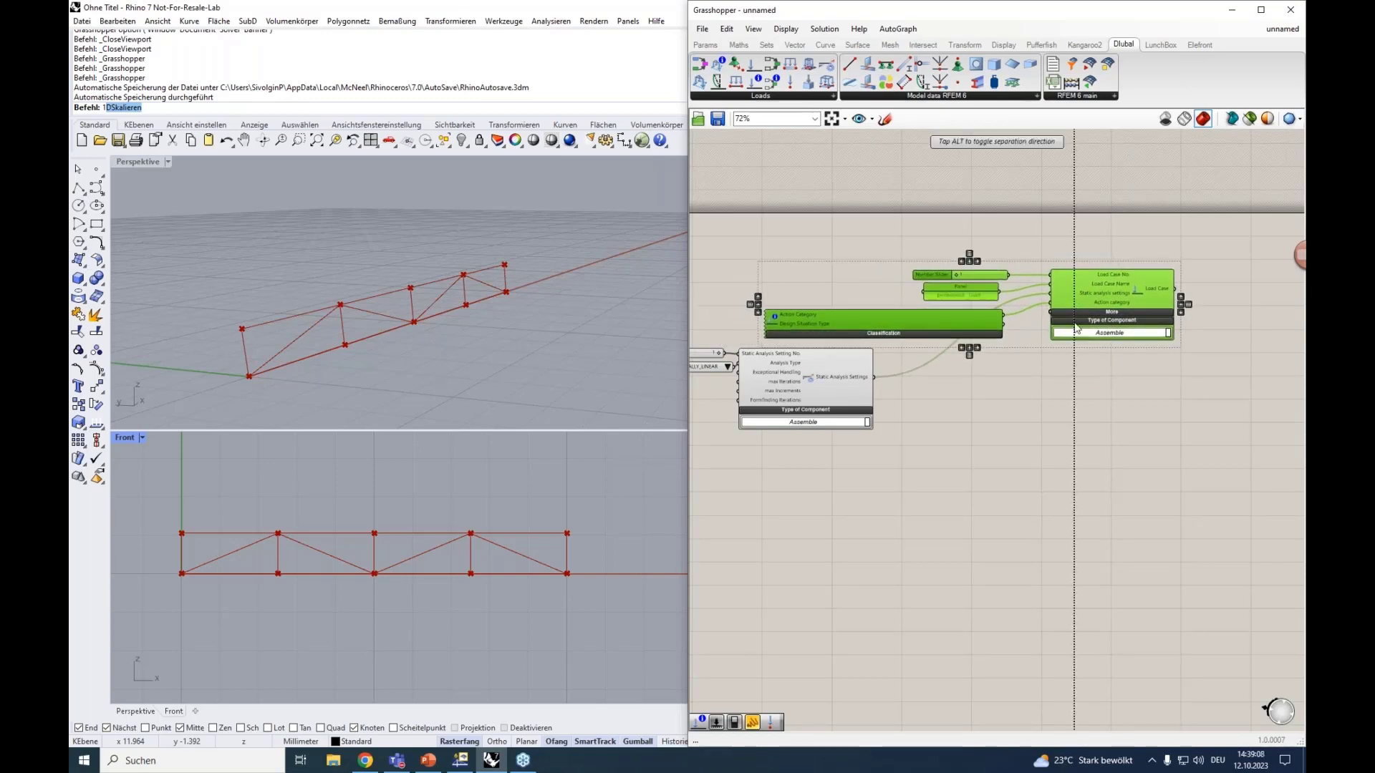
pyautogui.hotkey('ctrl', 'v')
pyautogui.click(1086, 457)
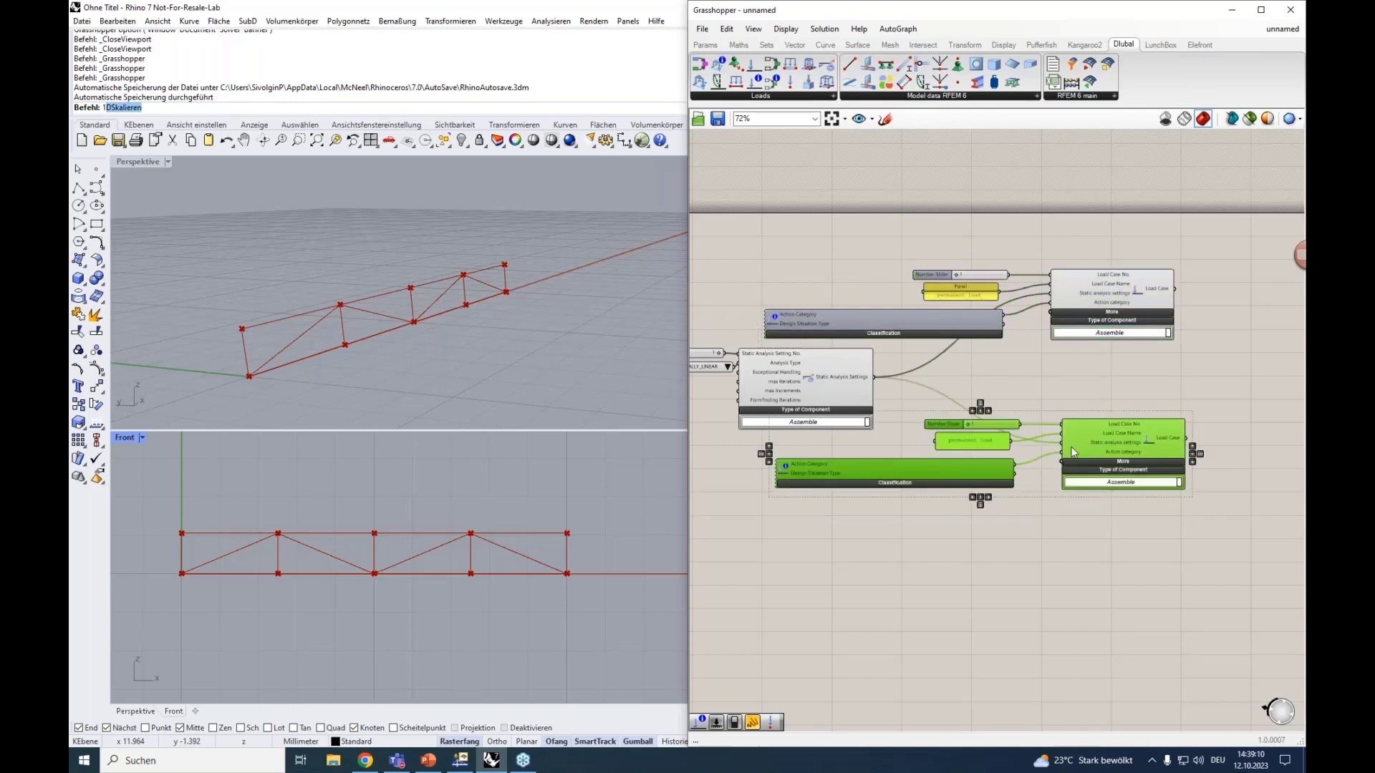
pyautogui.scroll(1, 1065, 446)
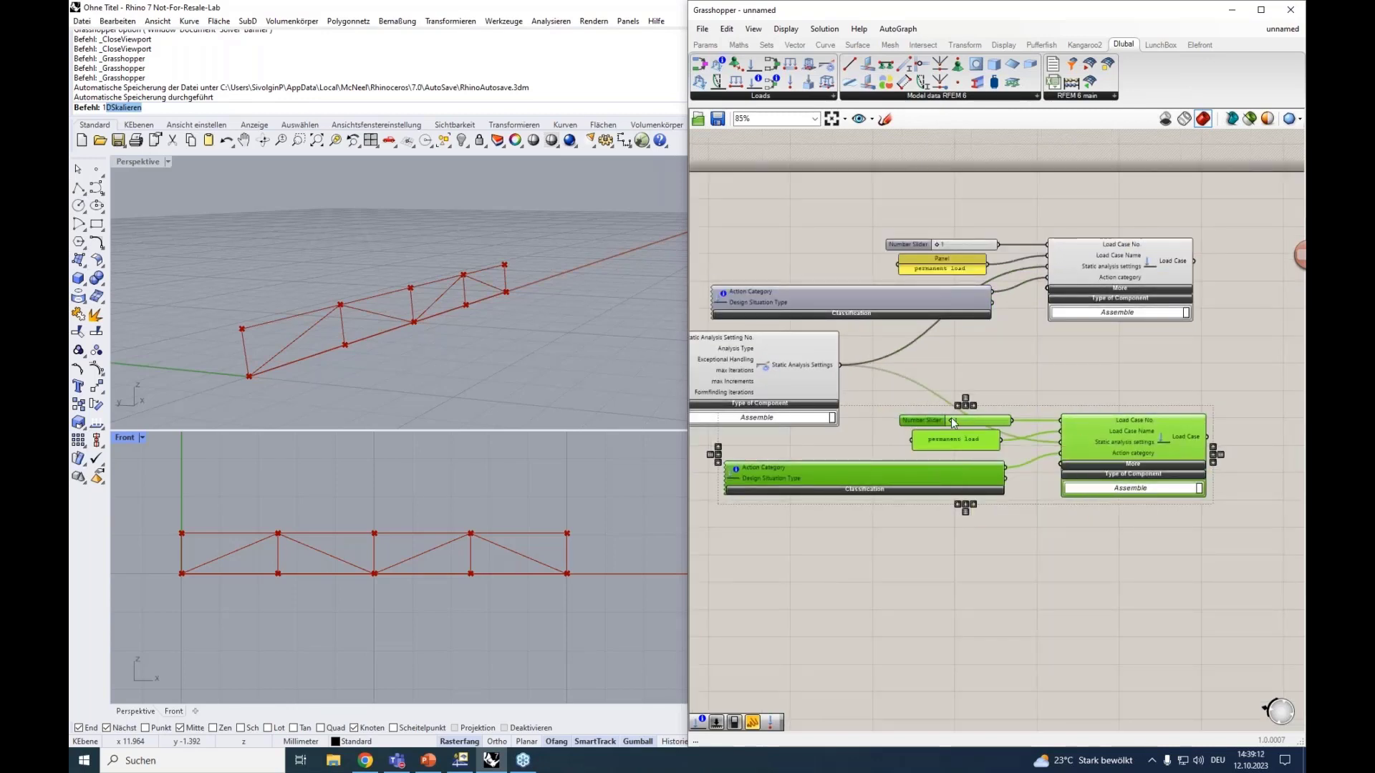
# Set the copied load case's number to 2 and change its name panel to "imposed load".
pyautogui.moveTo(952, 421); pyautogui.dragTo(1005, 420)
pyautogui.doubleClick(978, 443)
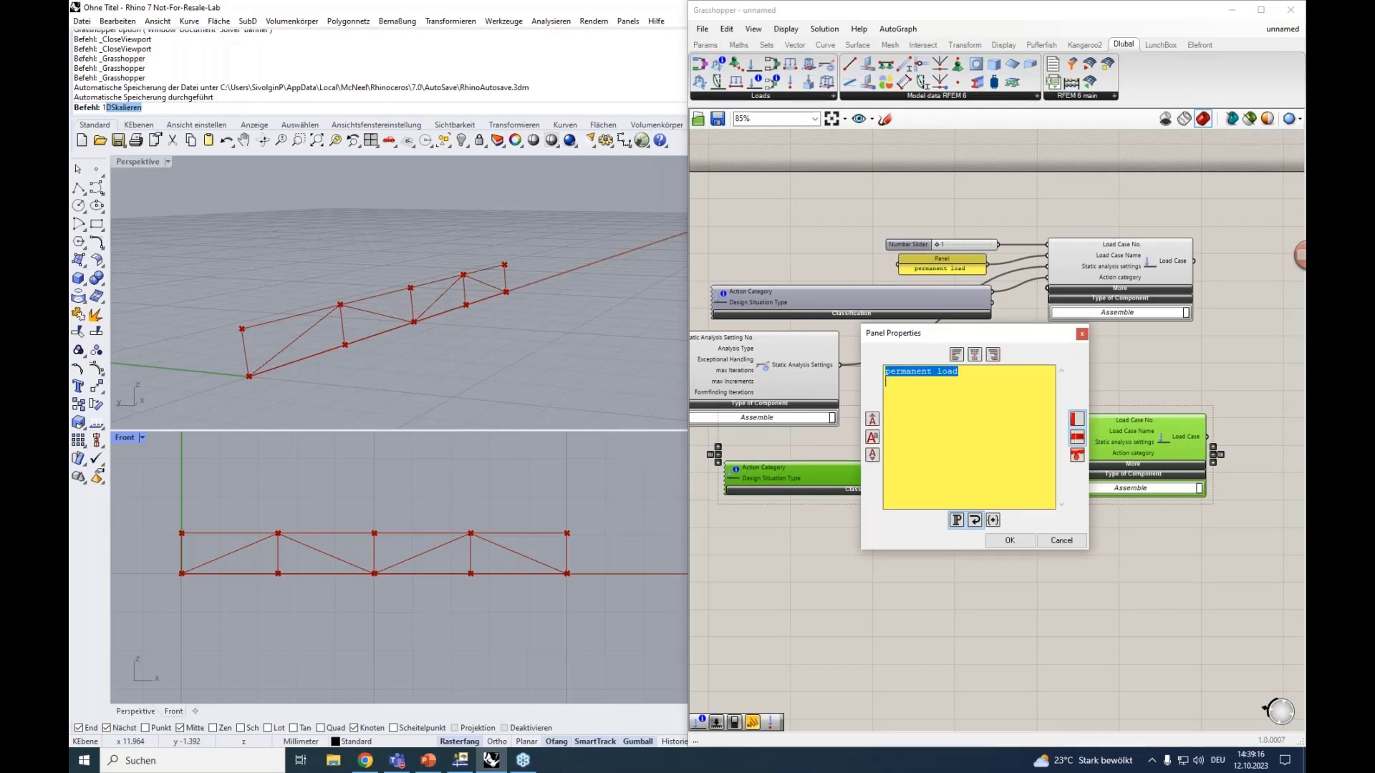
pyautogui.write('imposed load')
pyautogui.click(1006, 540)
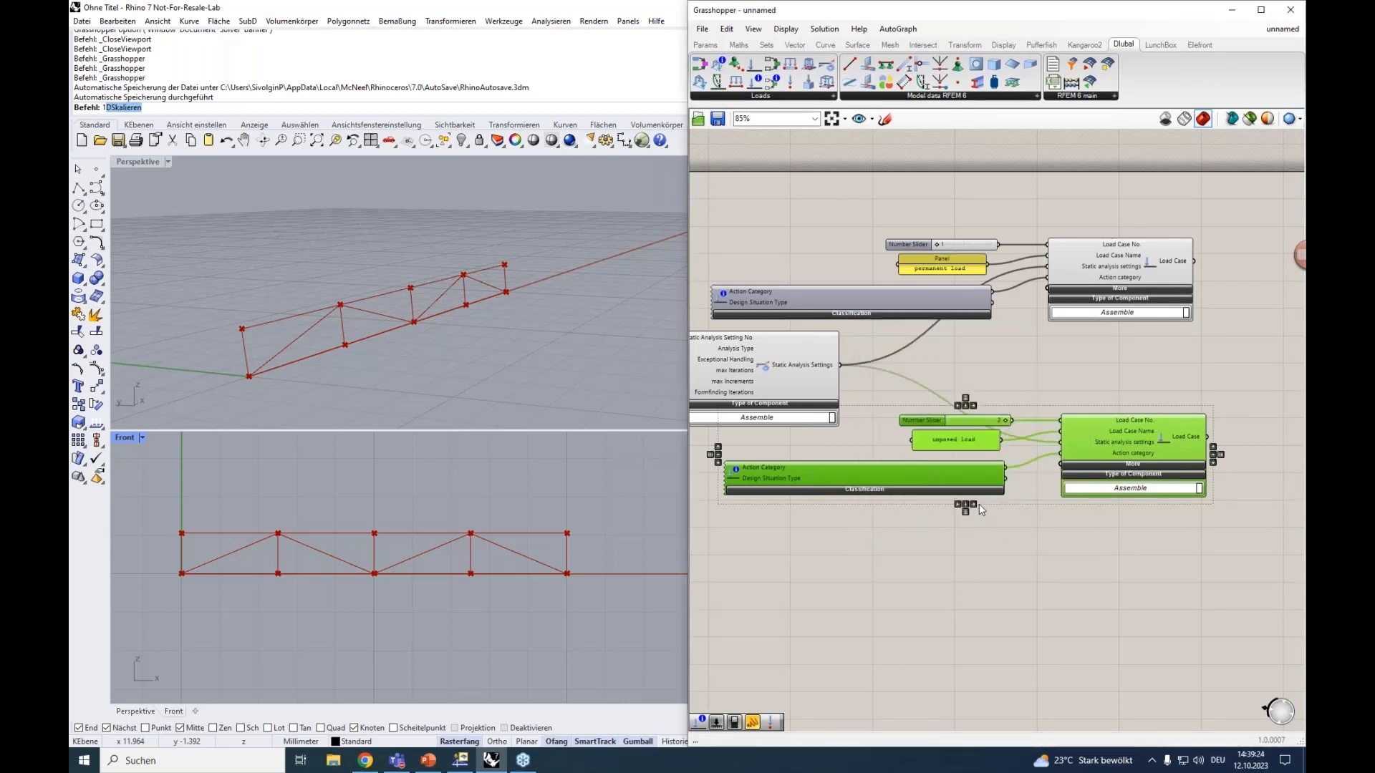
# Set the copied classification's action category to "Imposed loads - category A: domestic, residential areas | QI A" and collapse its options.
pyautogui.click(953, 490)
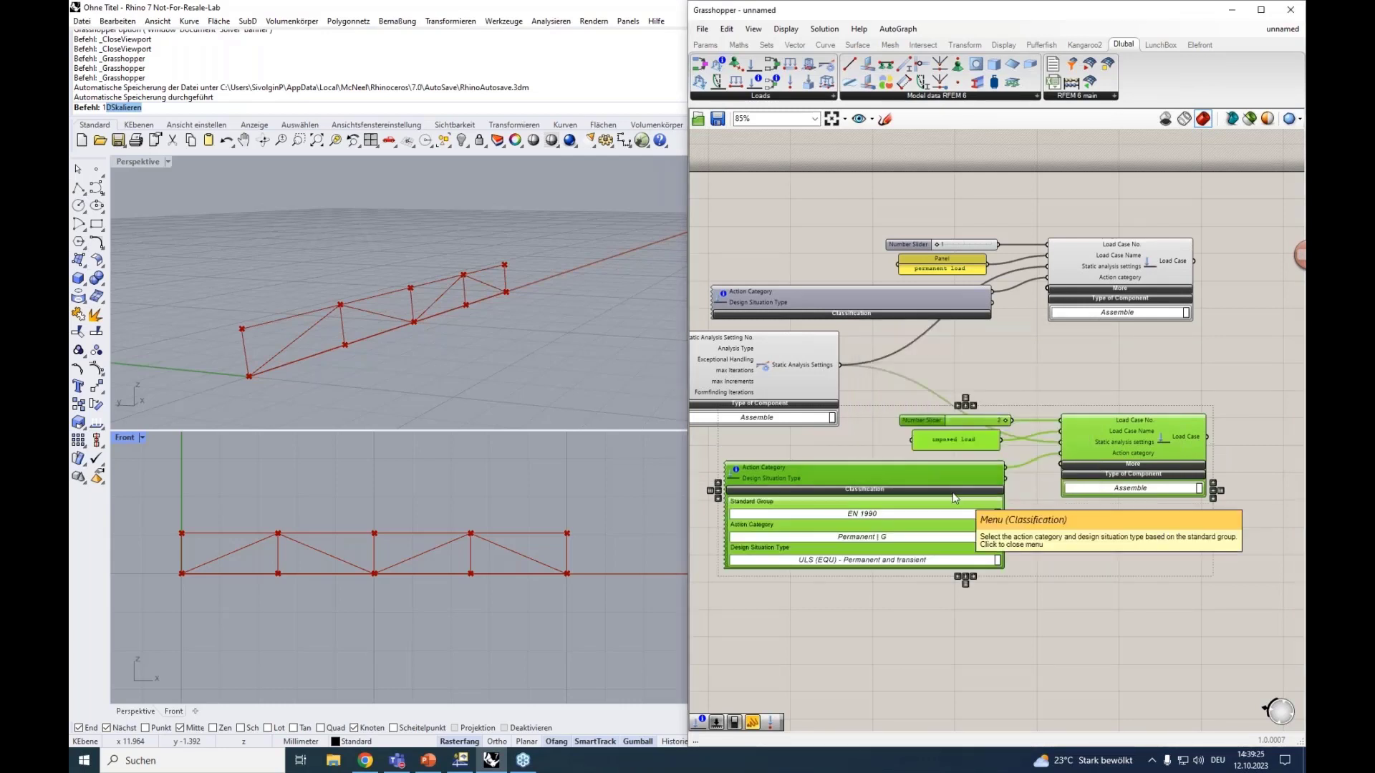
pyautogui.click(834, 537)
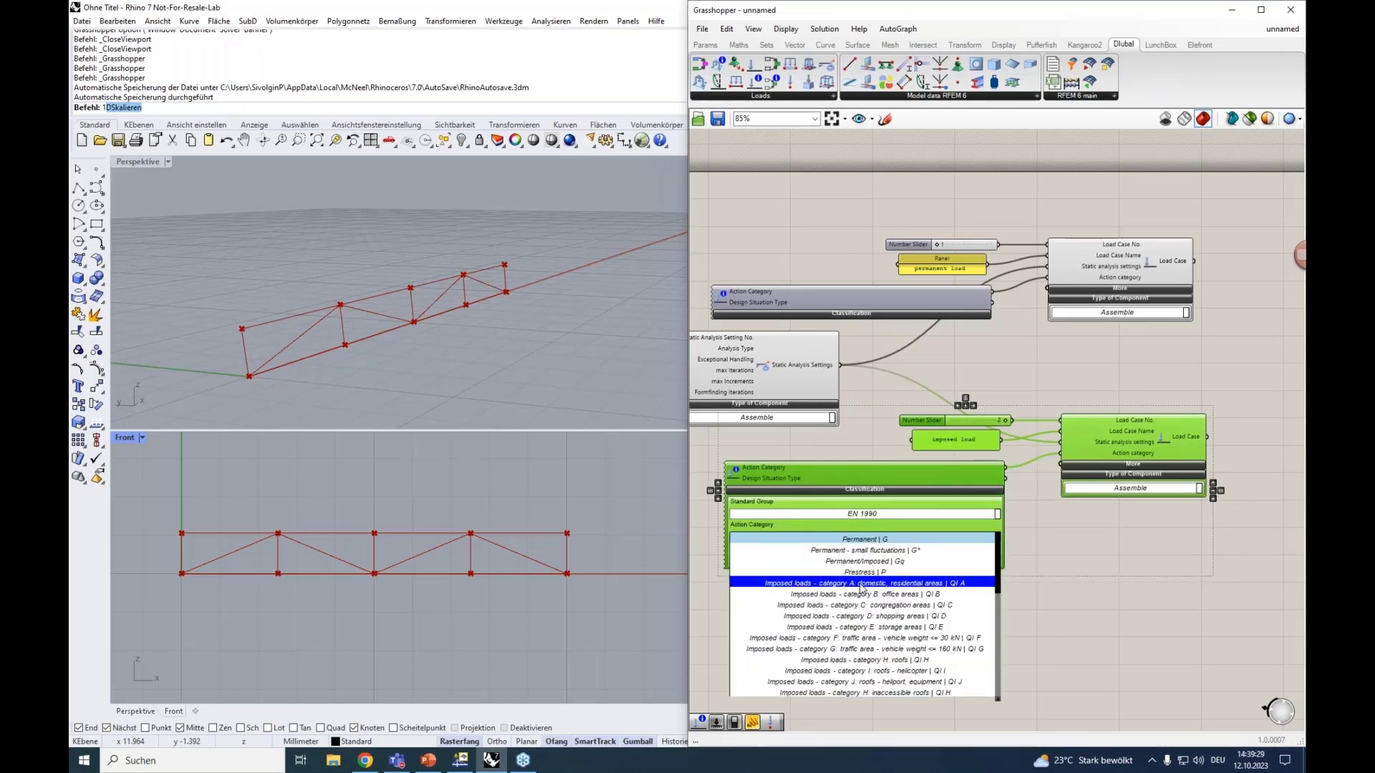
pyautogui.click(799, 583)
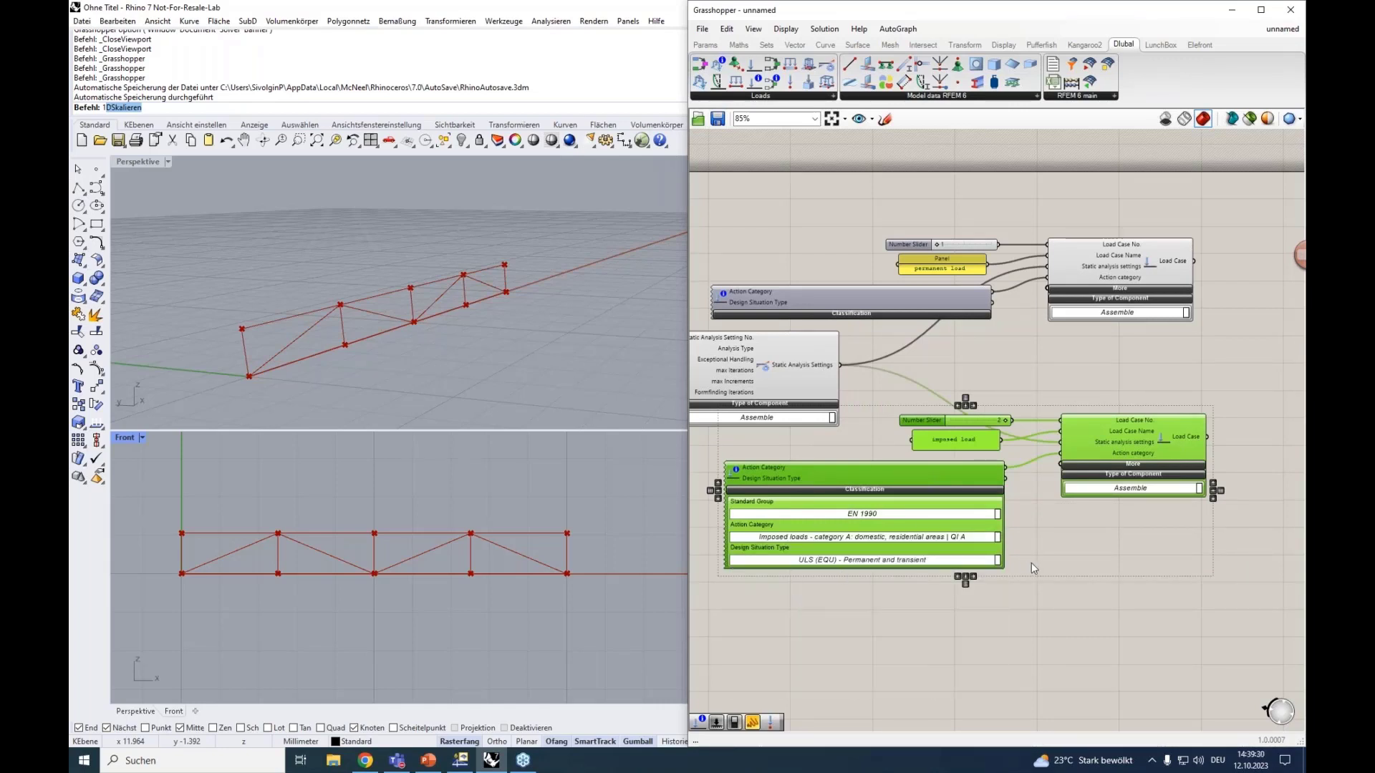
pyautogui.click(938, 490)
pyautogui.click(1134, 542)
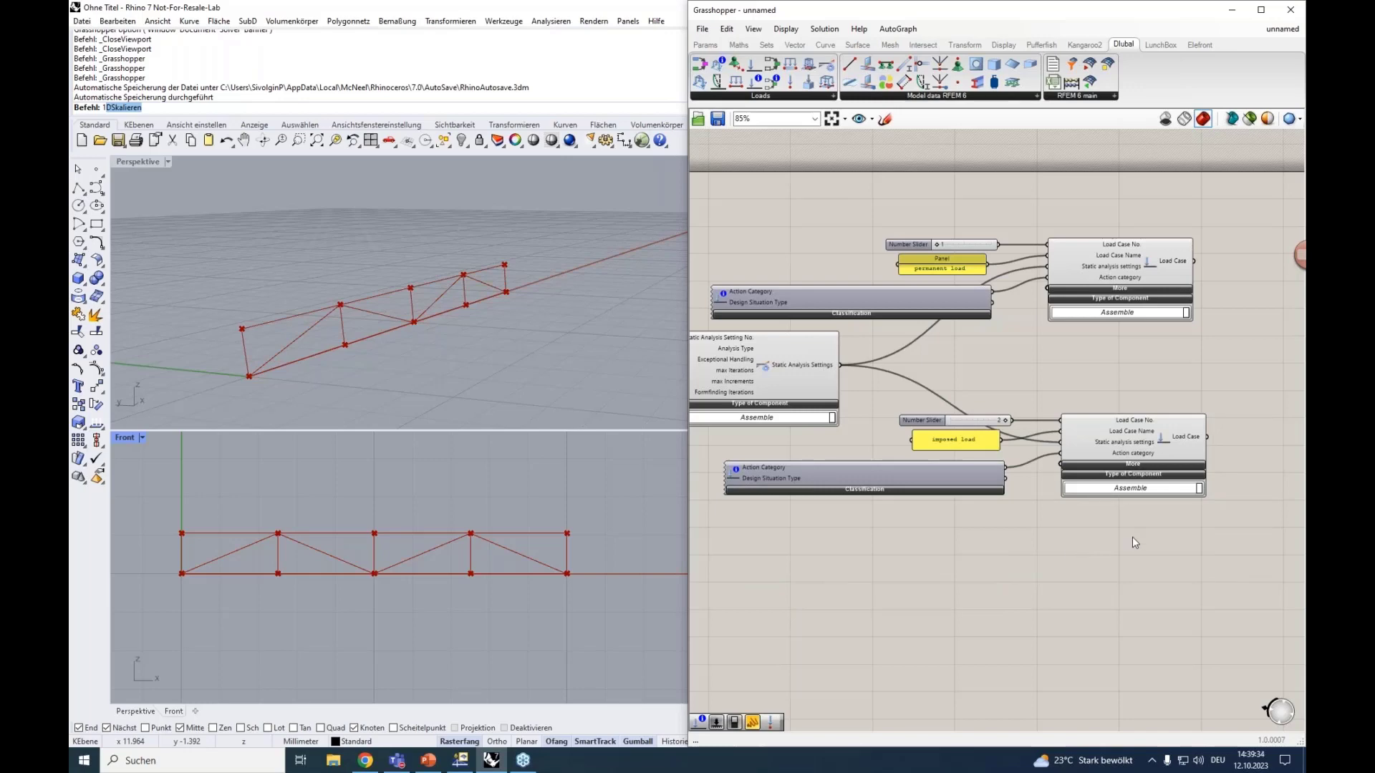
# Align the imposed load group directly beneath the permanent load group.
pyautogui.scroll(-2, 1132, 542)
pyautogui.moveTo(1185, 540); pyautogui.dragTo(824, 412)
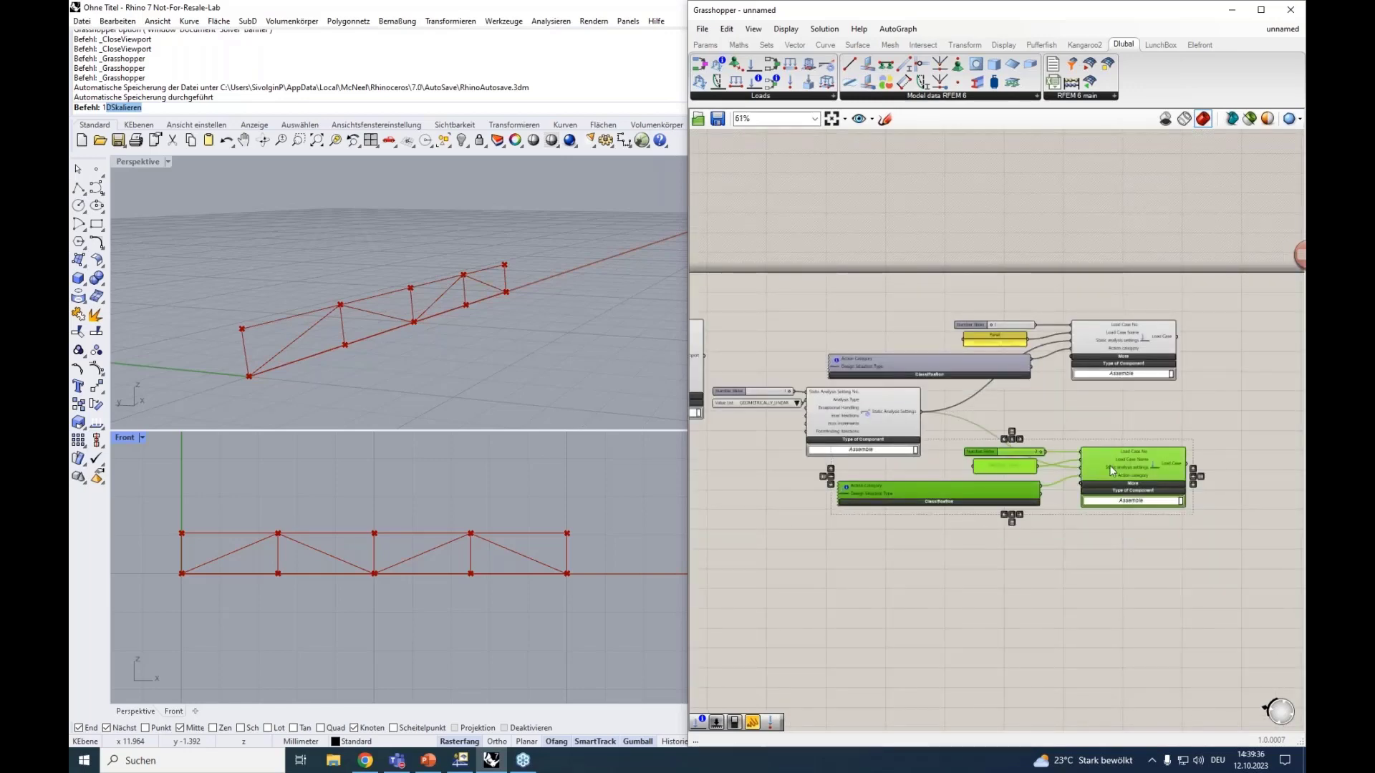
pyautogui.moveTo(1112, 470); pyautogui.dragTo(1106, 450)
pyautogui.scroll(2, 1190, 398)
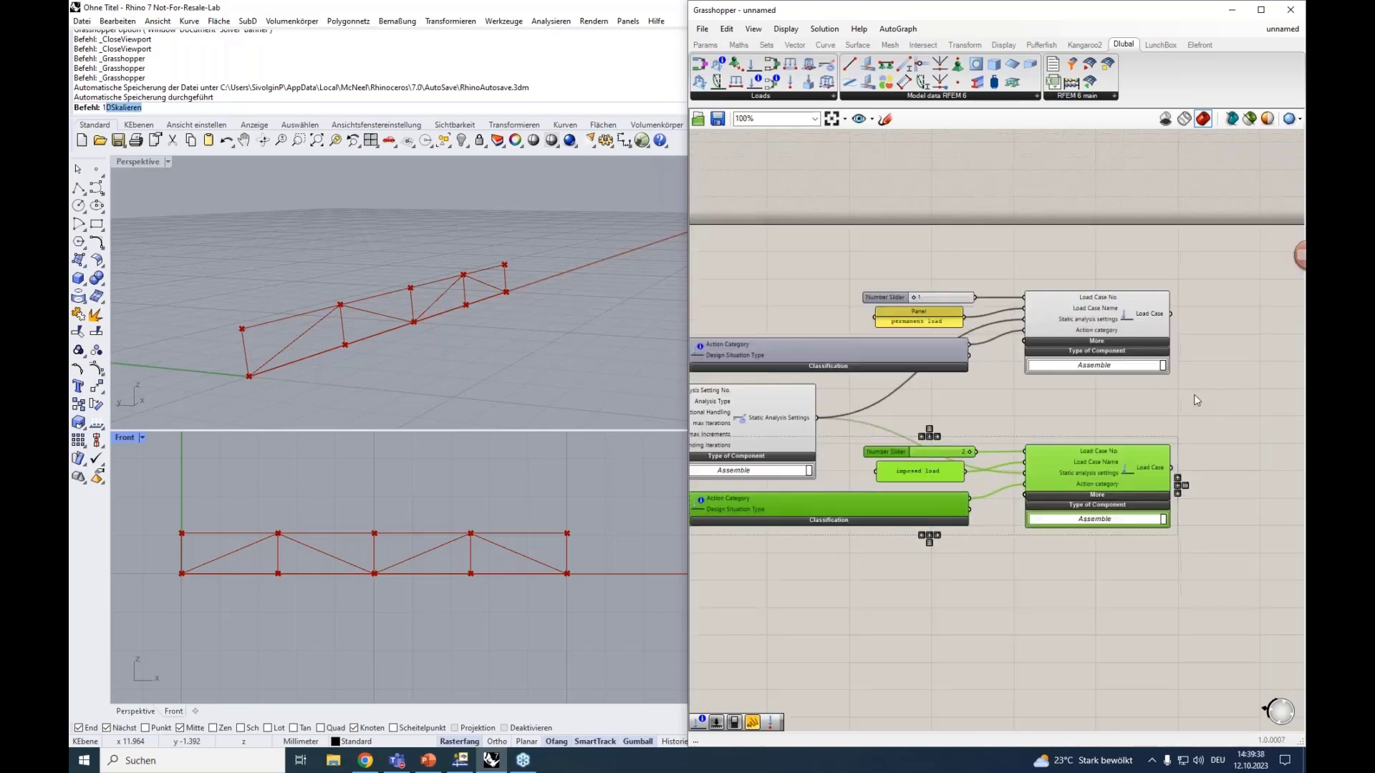
# Add a Nodal Load component and position it after the two Load Case components with space for its inputs.
pyautogui.moveTo(1195, 396); pyautogui.dragTo(1091, 409, button='right')
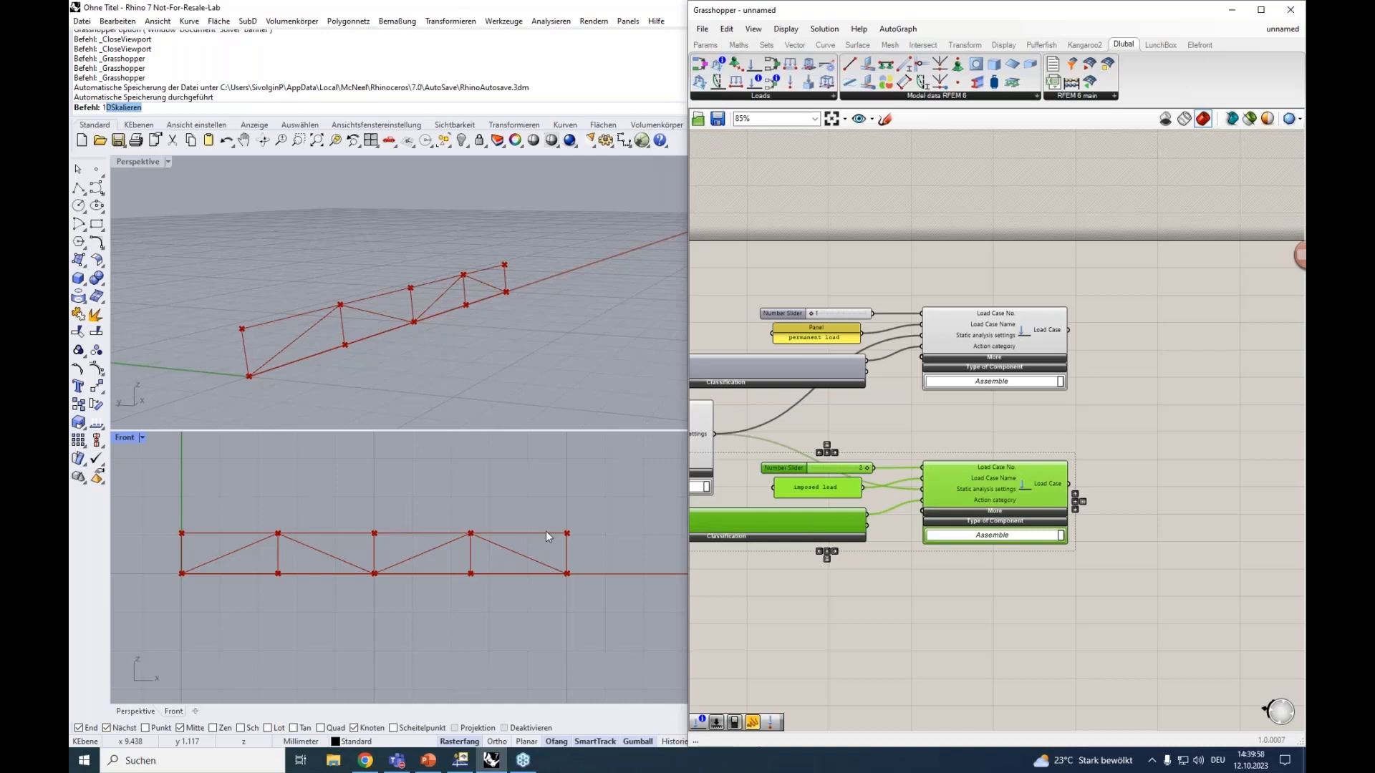
pyautogui.click(967, 97)
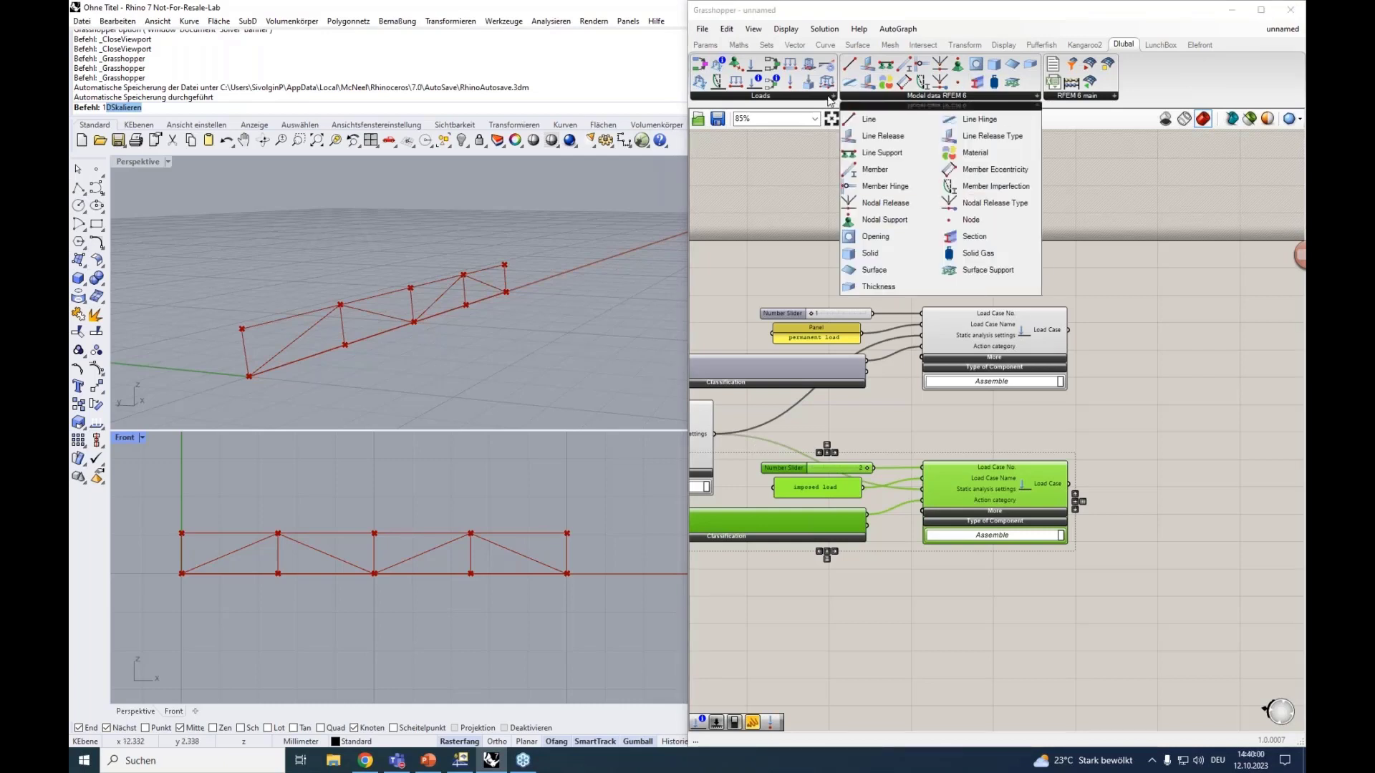
pyautogui.click(833, 96)
pyautogui.click(888, 204)
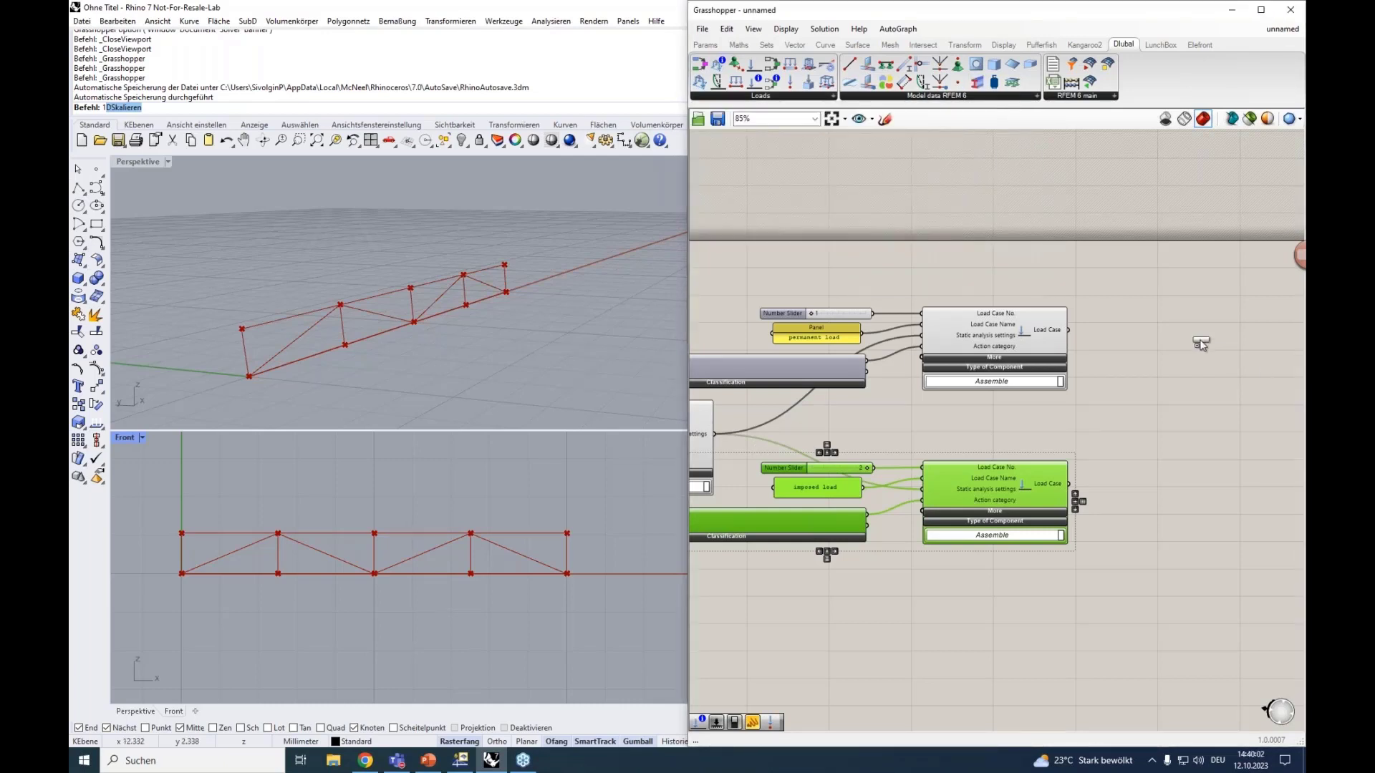
pyautogui.click(1201, 344)
pyautogui.moveTo(1084, 261); pyautogui.dragTo(854, 272, button='right')
pyautogui.moveTo(953, 318); pyautogui.dragTo(1022, 343)
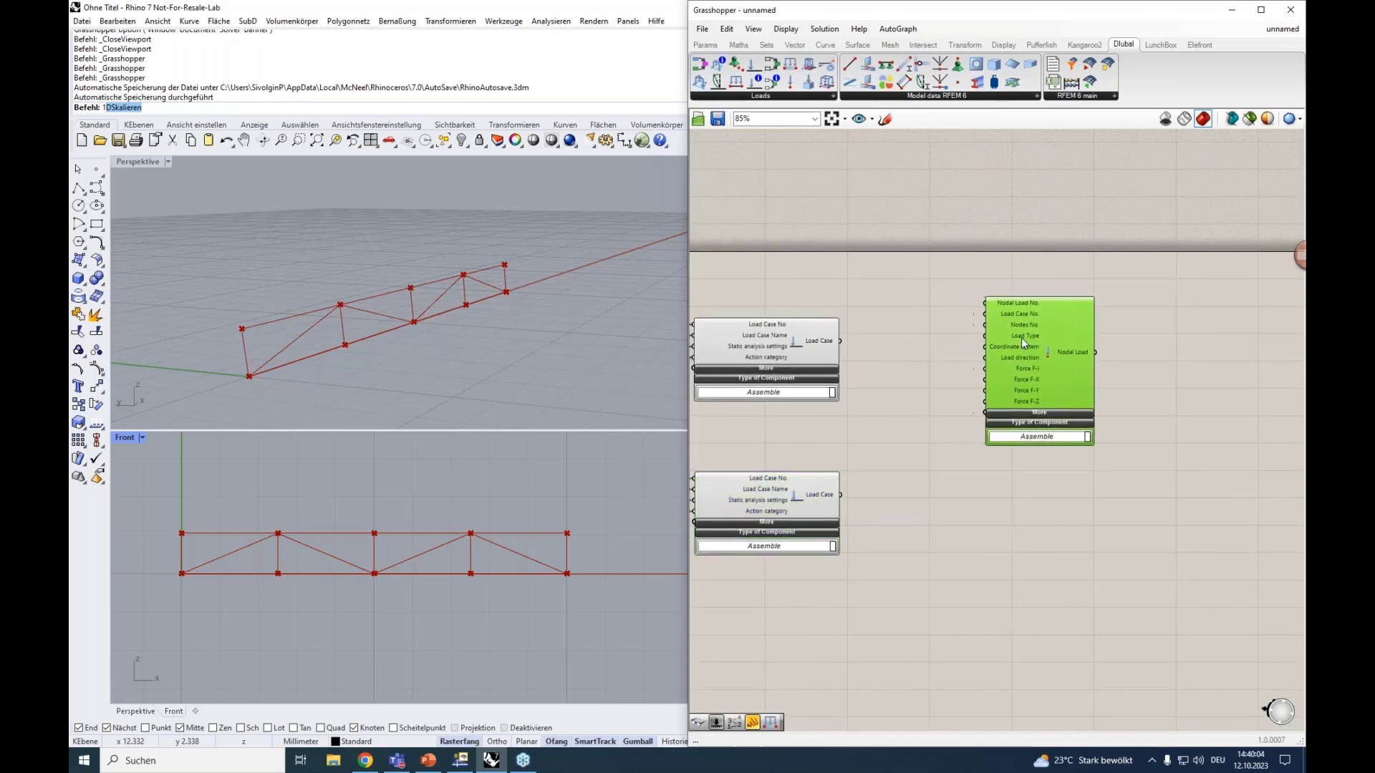
pyautogui.scroll(2, 999, 302)
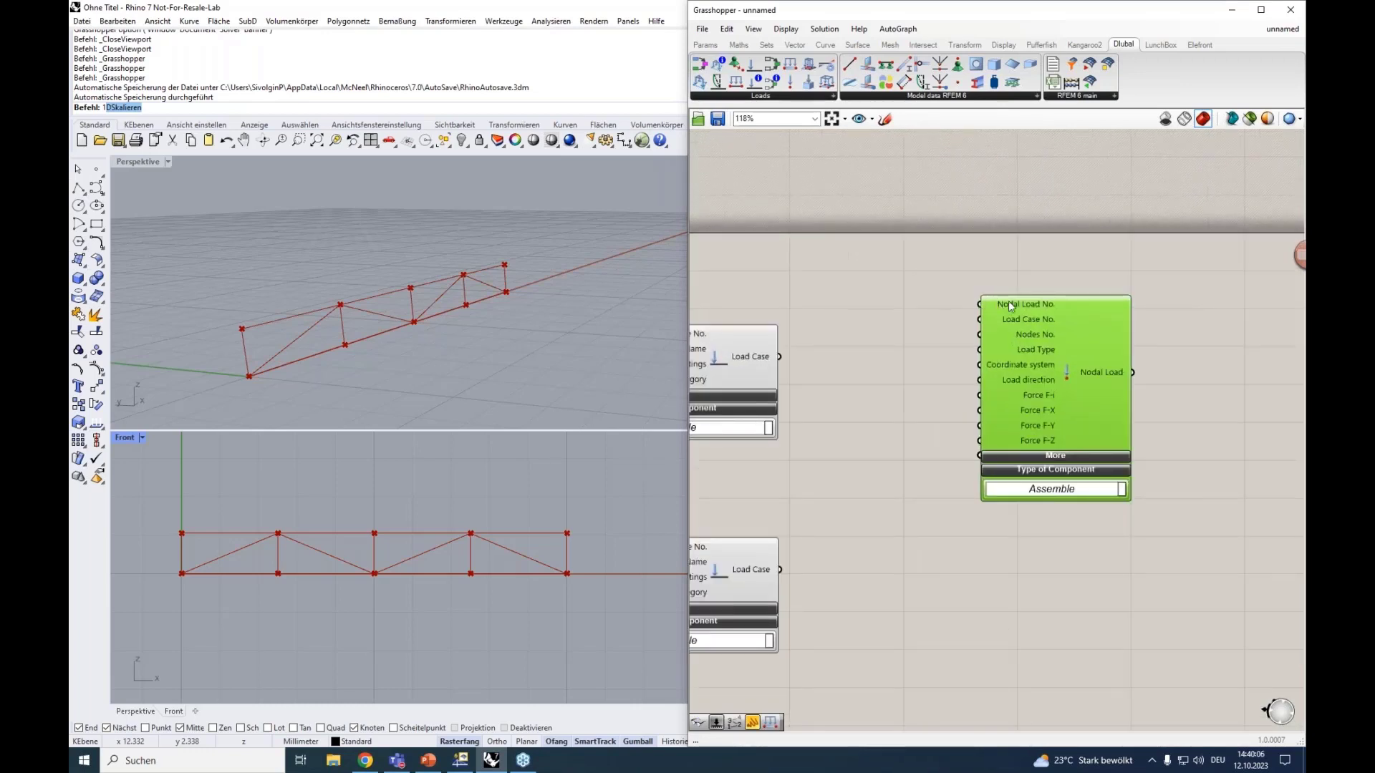
# Connect the permanent load's Load Case output to the Load Case No. input of the Nodal Load component.
pyautogui.moveTo(1008, 303)
pyautogui.moveTo(888, 338); pyautogui.dragTo(1053, 300, button='right')
pyautogui.click(877, 336)
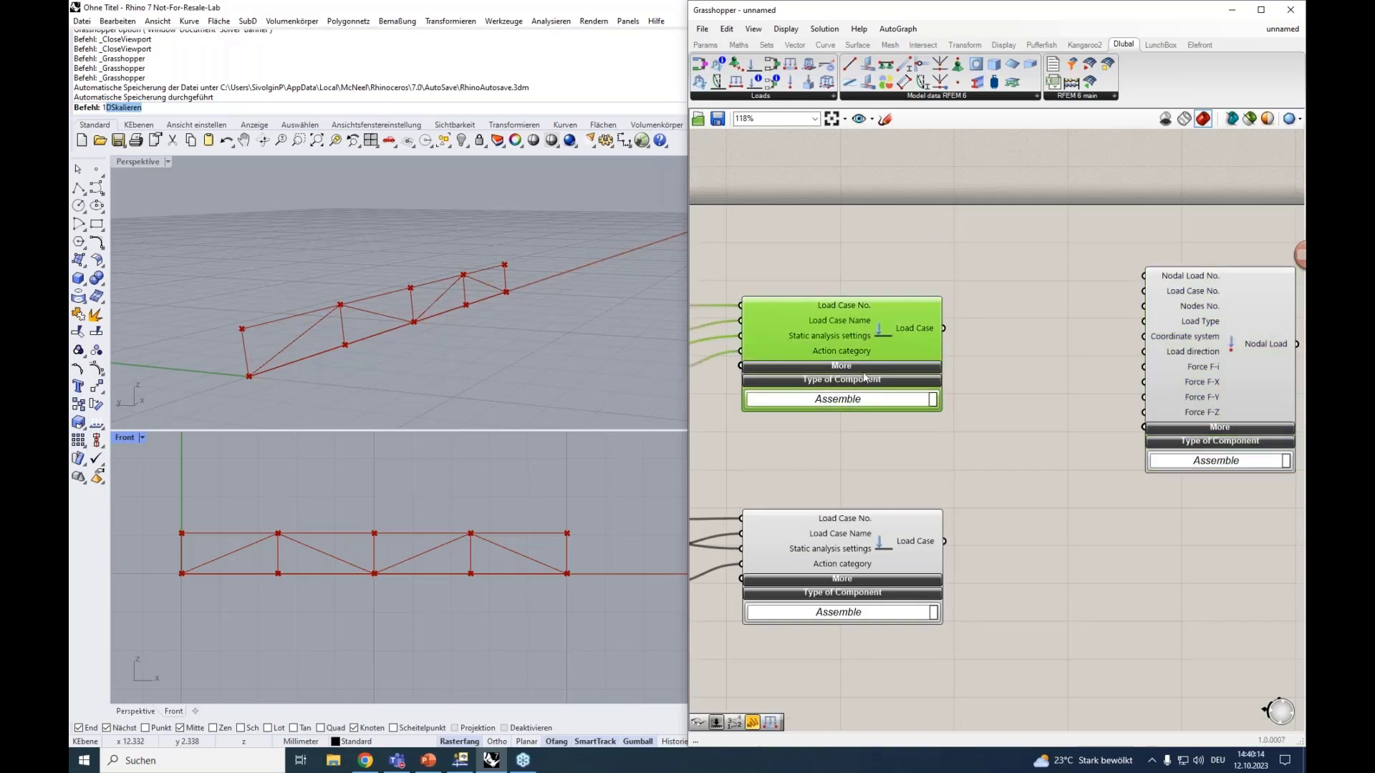
pyautogui.click(886, 544)
pyautogui.moveTo(1028, 377); pyautogui.dragTo(958, 375, button='right')
pyautogui.moveTo(873, 326); pyautogui.dragTo(1060, 292)
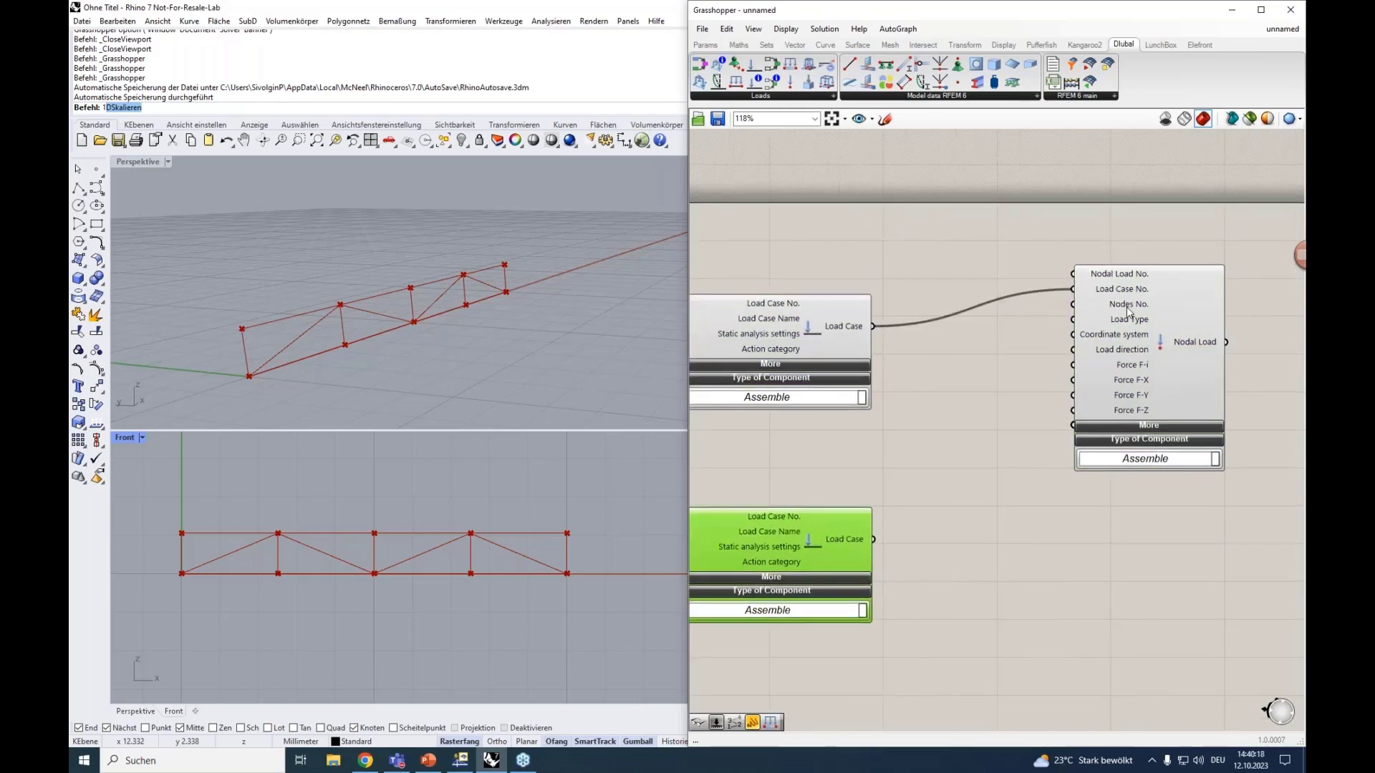
# Add a Point List component beneath the truss outputs and feed its Points input from the structure nodes point parameter.
pyautogui.moveTo(1127, 309)
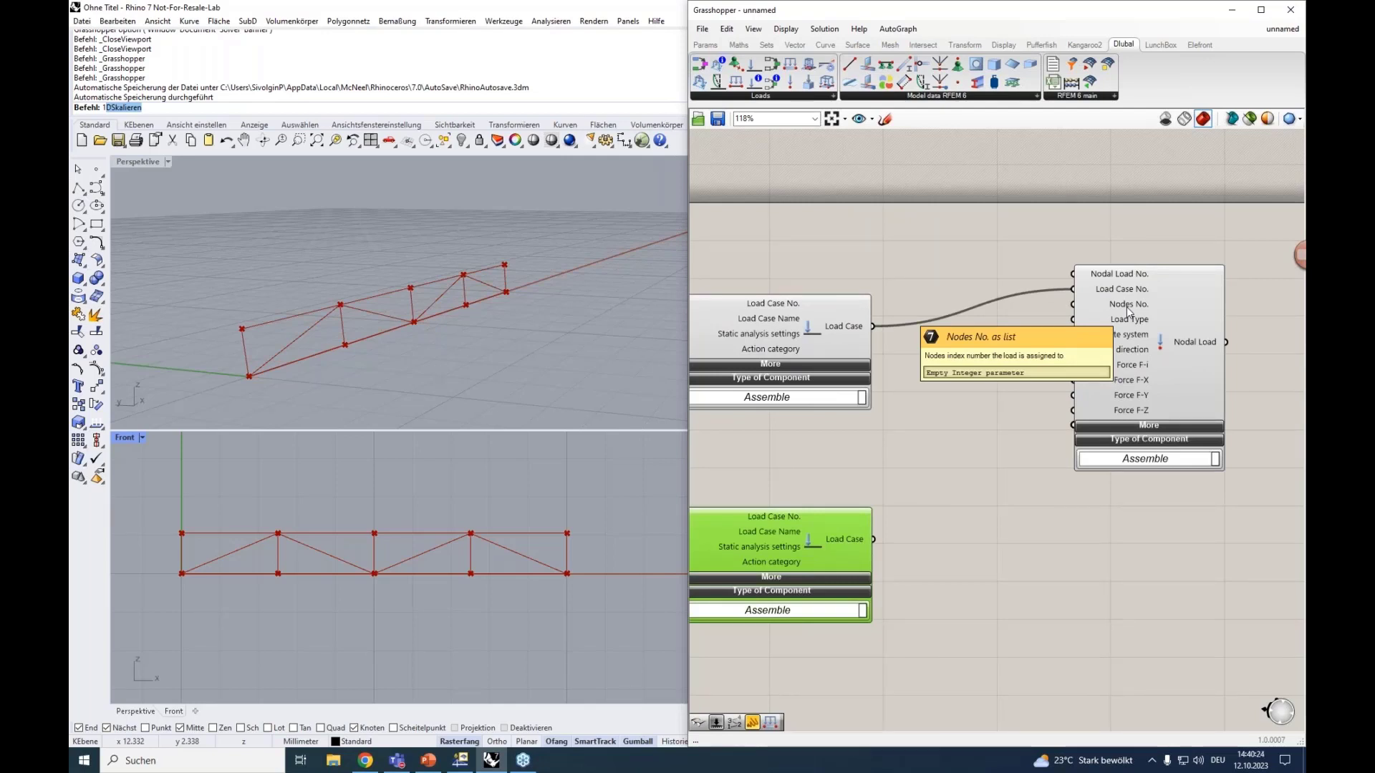
pyautogui.scroll(-3, 1127, 309)
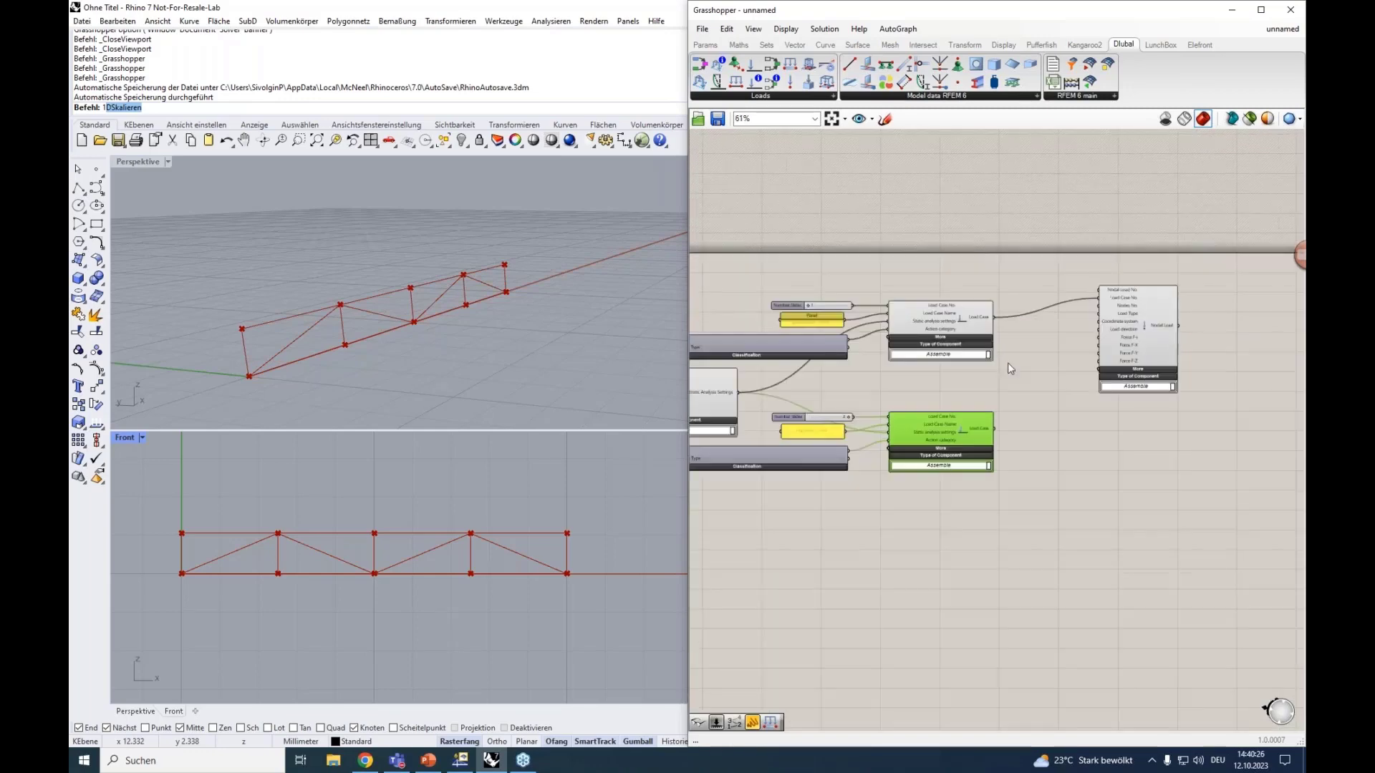
pyautogui.moveTo(1007, 362); pyautogui.dragTo(1256, 326, button='right')
pyautogui.moveTo(875, 283); pyautogui.dragTo(1236, 303, button='right')
pyautogui.moveTo(949, 398); pyautogui.dragTo(1243, 388, button='right')
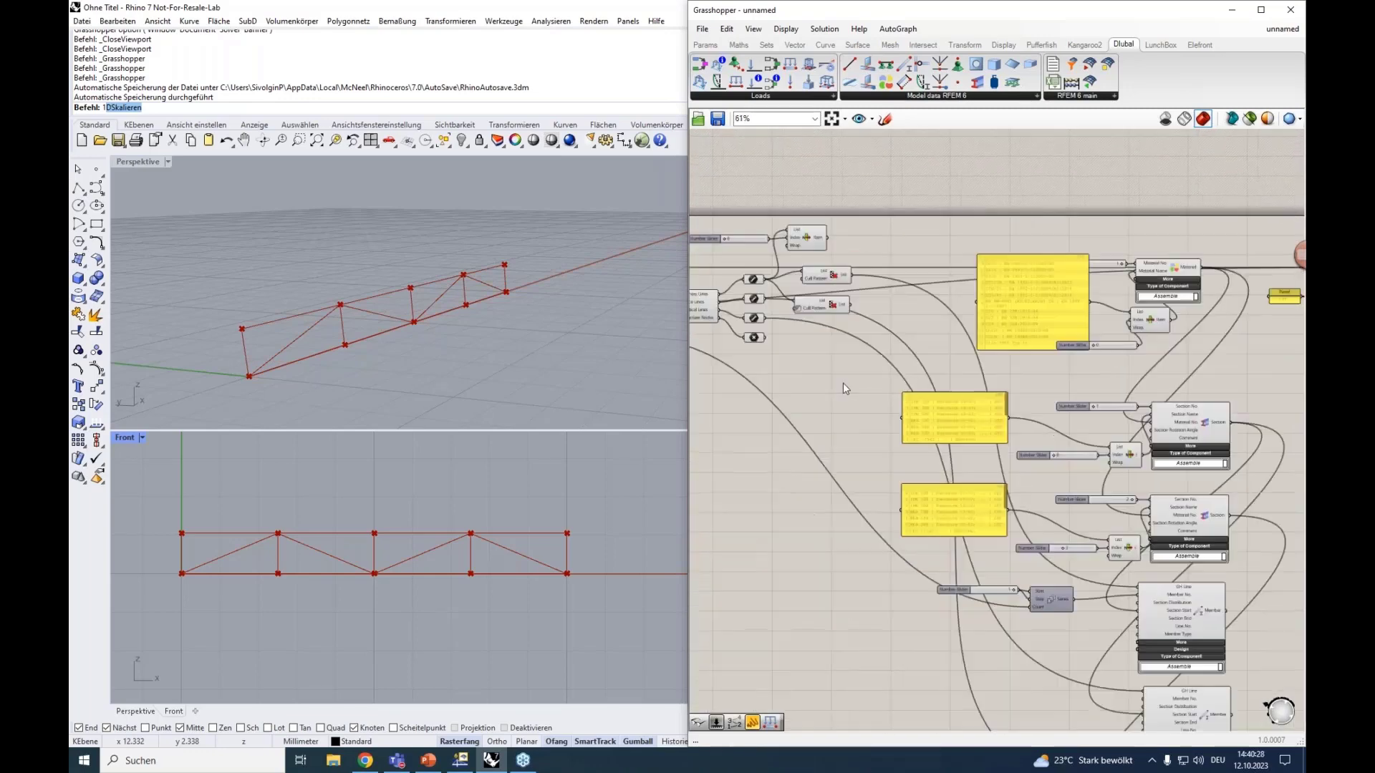
pyautogui.scroll(3, 749, 367)
pyautogui.moveTo(806, 375); pyautogui.dragTo(901, 403, button='right')
pyautogui.scroll(2, 783, 302)
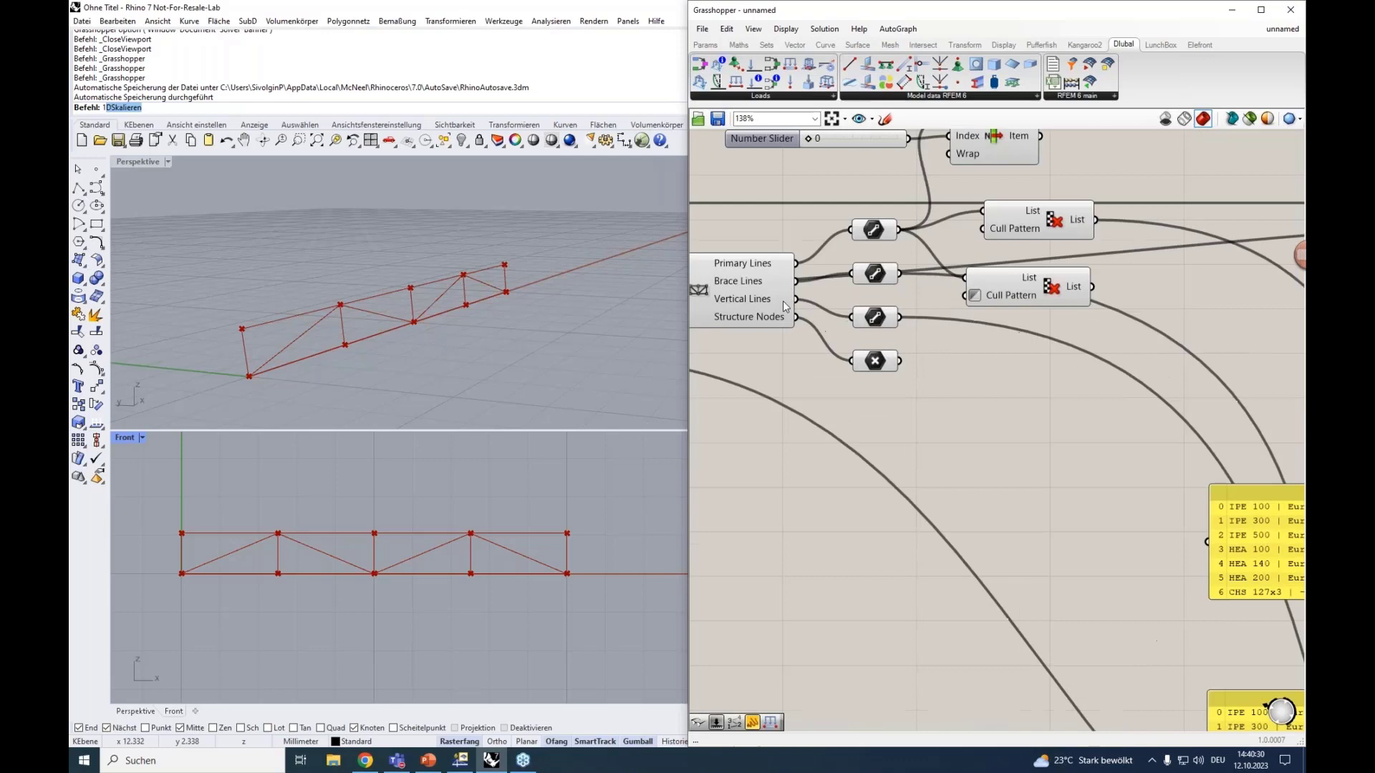
pyautogui.click(866, 362)
pyautogui.doubleClick(905, 447)
pyautogui.write('point')
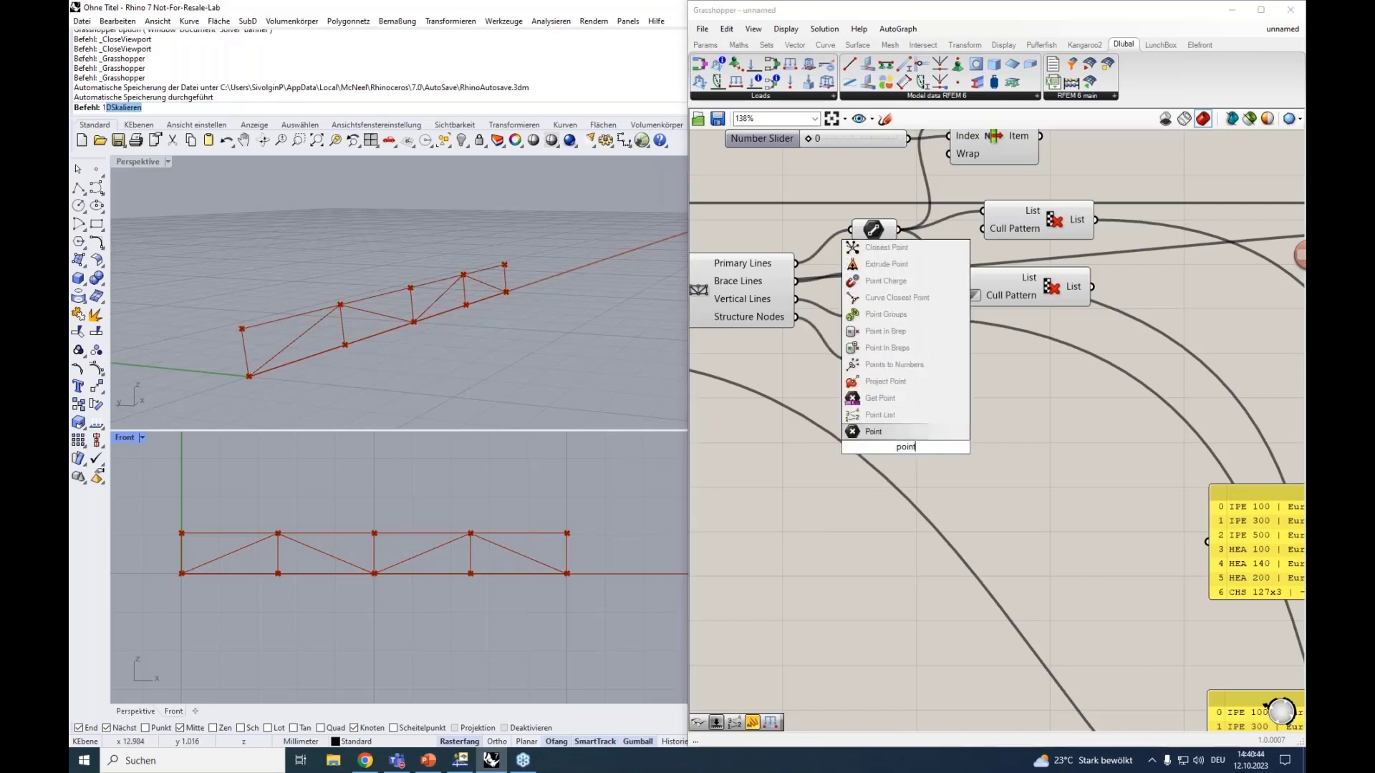
pyautogui.click(908, 415)
pyautogui.moveTo(874, 438); pyautogui.dragTo(899, 360)
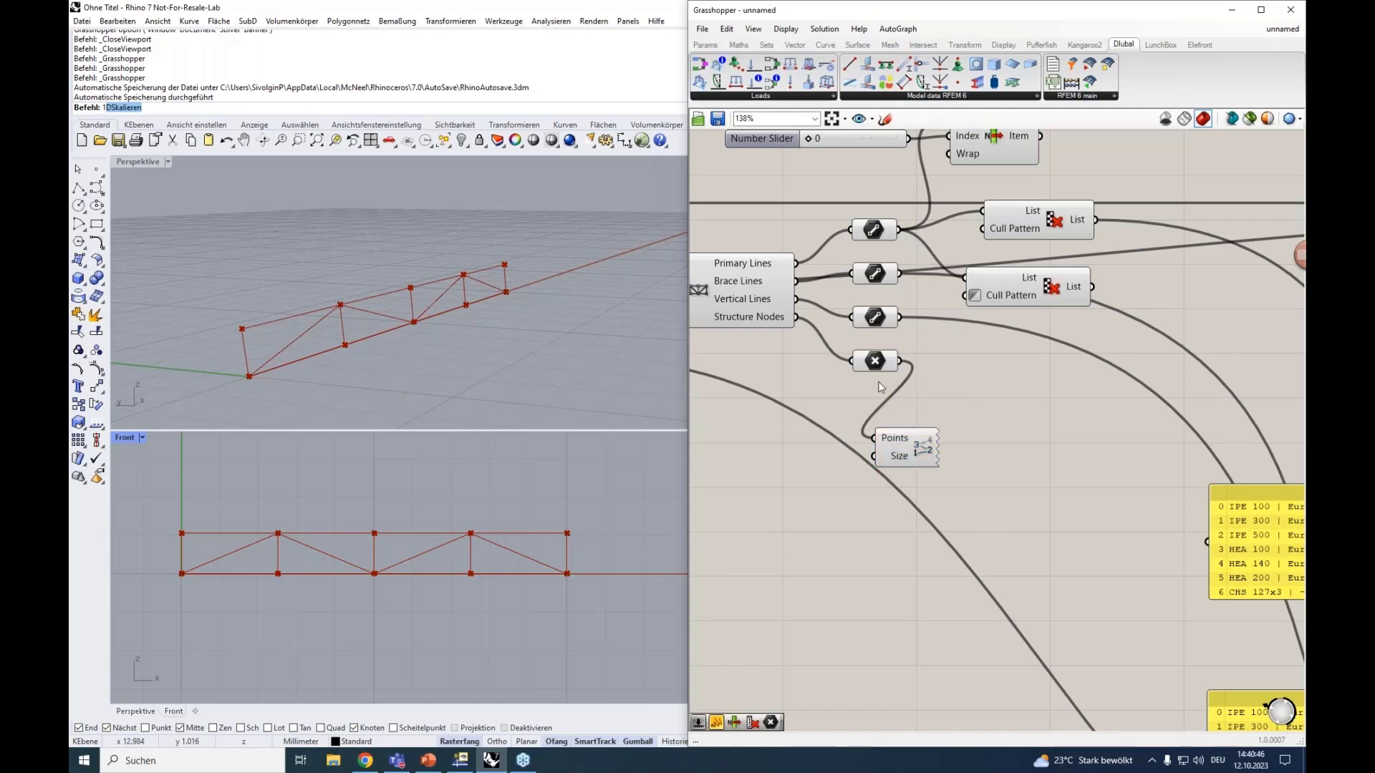
# Create a number slider ranging from 0 to 1.00, connect it to the Point List's Size input, and set it to 0.54.
pyautogui.moveTo(777, 455); pyautogui.dragTo(828, 440, button='right')
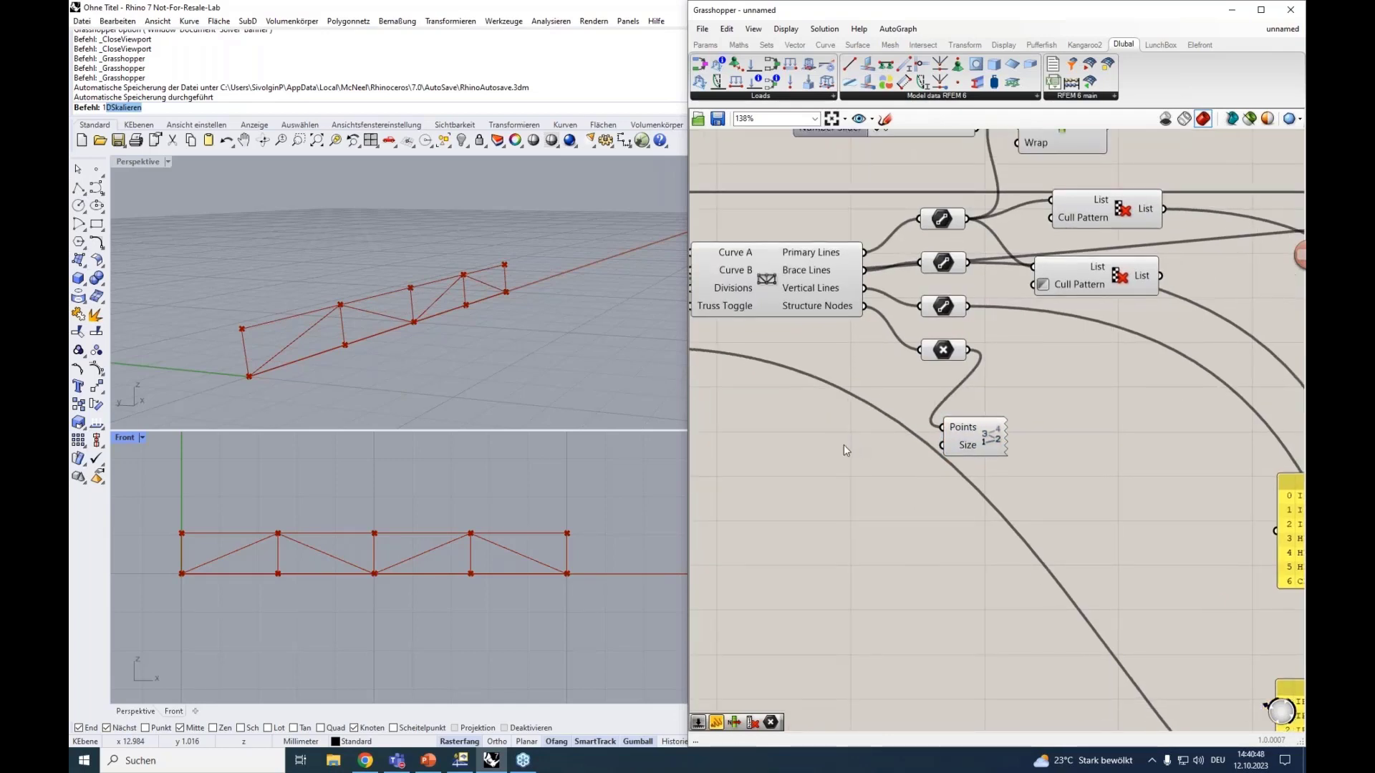
pyautogui.doubleClick(844, 445)
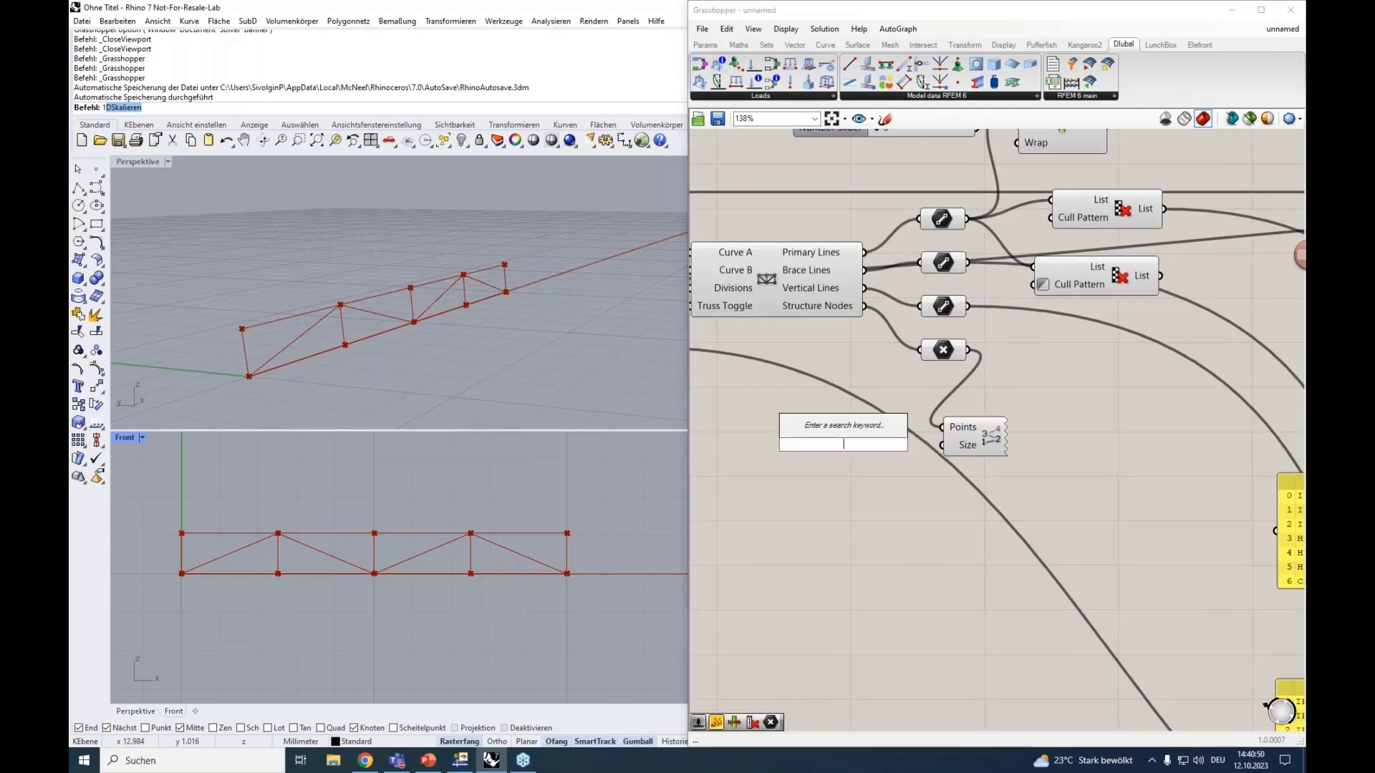
pyautogui.write('0<')
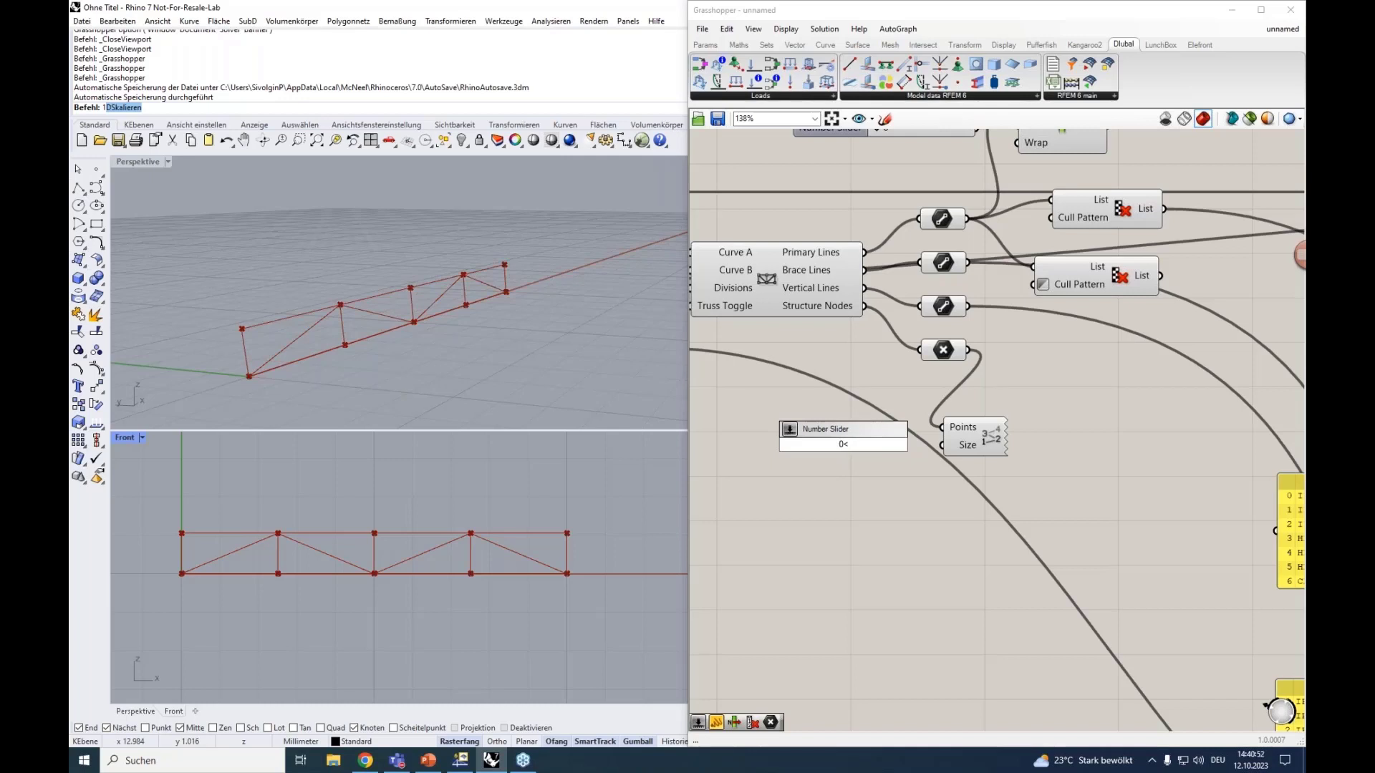
pyautogui.write('1.00')
pyautogui.press('Return')
pyautogui.moveTo(817, 448); pyautogui.dragTo(793, 449)
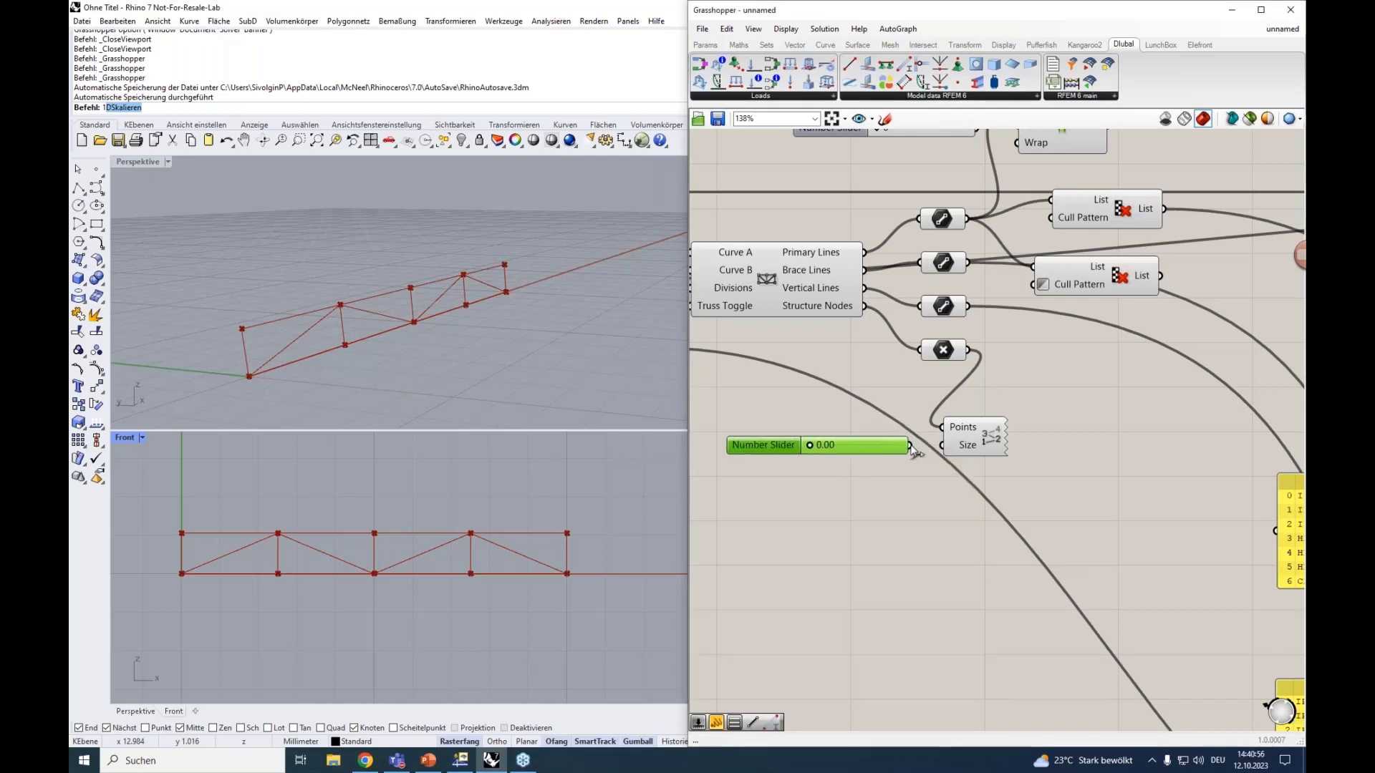
pyautogui.moveTo(935, 445); pyautogui.dragTo(942, 445)
pyautogui.moveTo(810, 446); pyautogui.dragTo(858, 445)
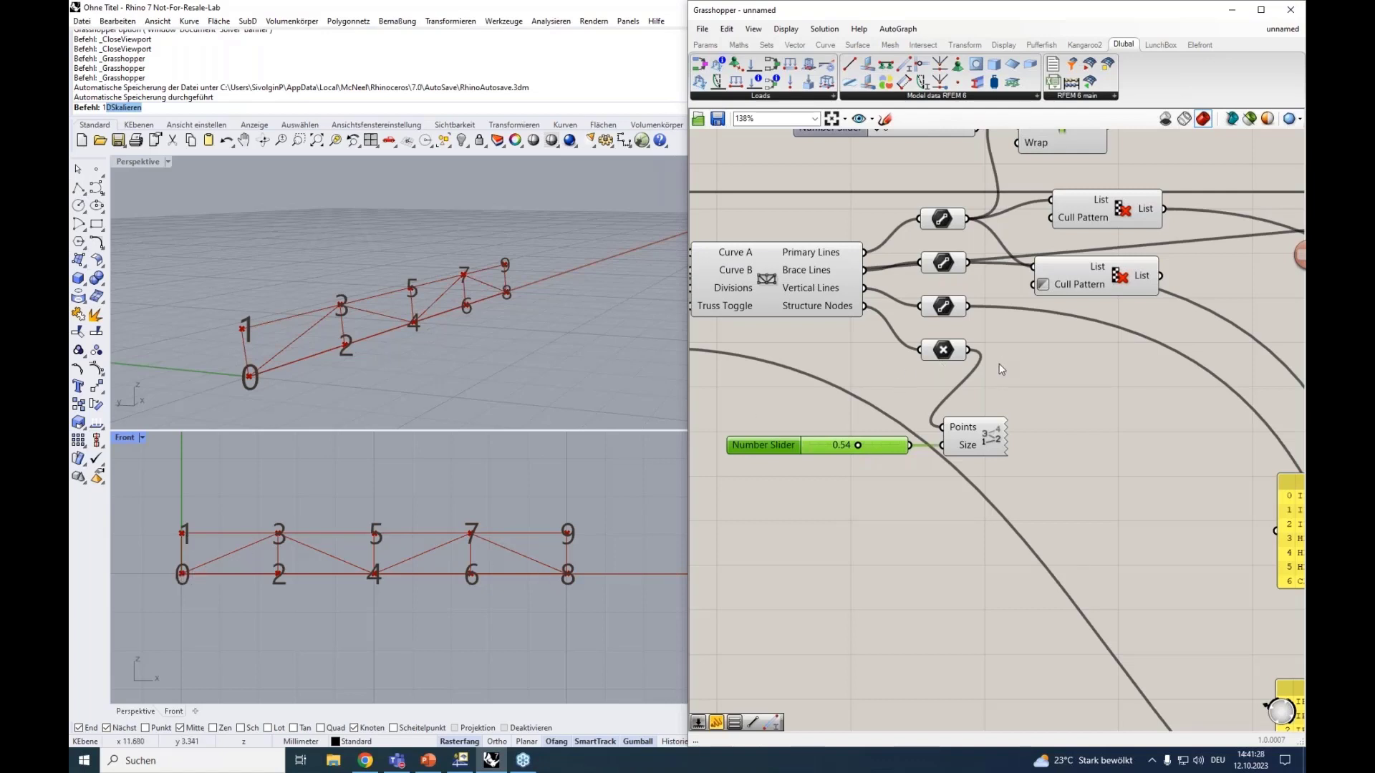
# Add a panel listing the structure node coordinates, enlarge it to fit the list, and place it below the size slider.
pyautogui.scroll(-1, 1002, 369)
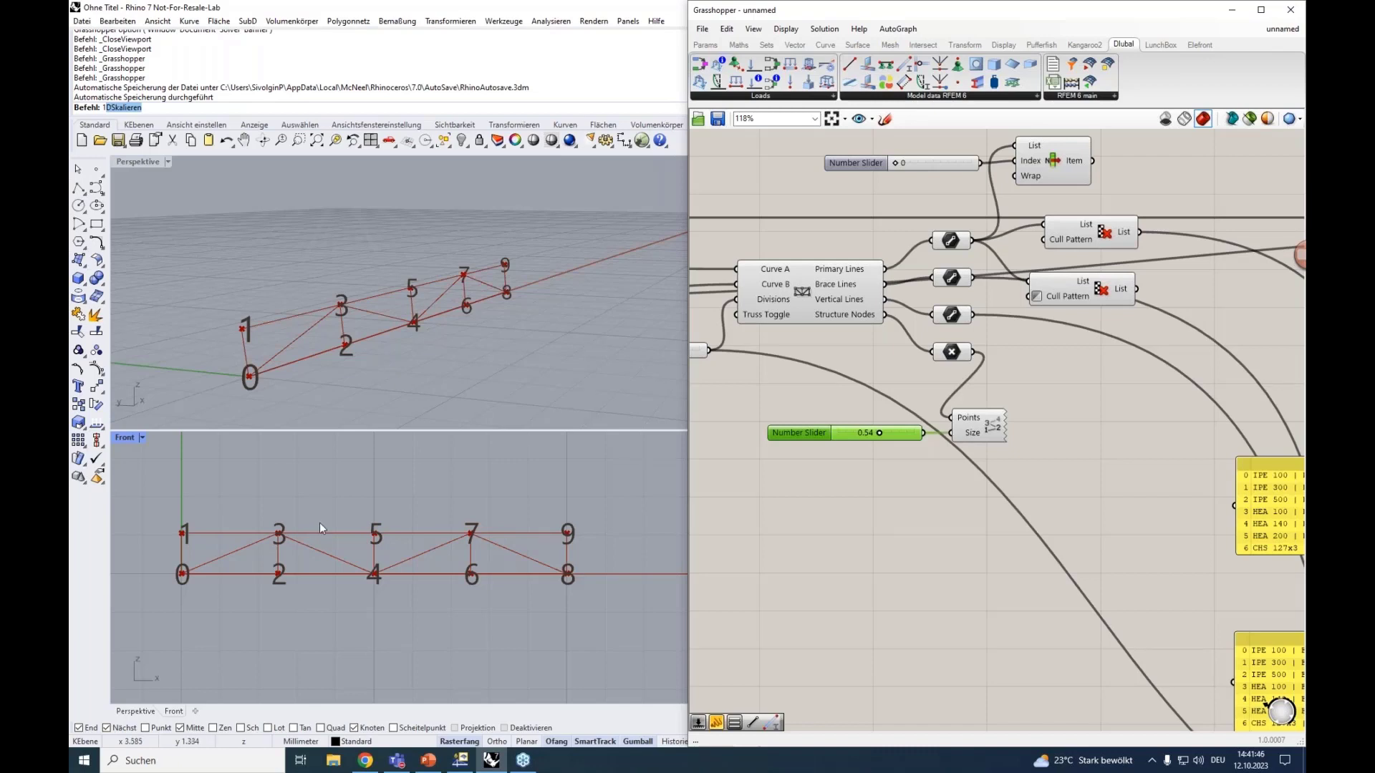
pyautogui.click(1047, 404)
pyautogui.doubleClick(1047, 404)
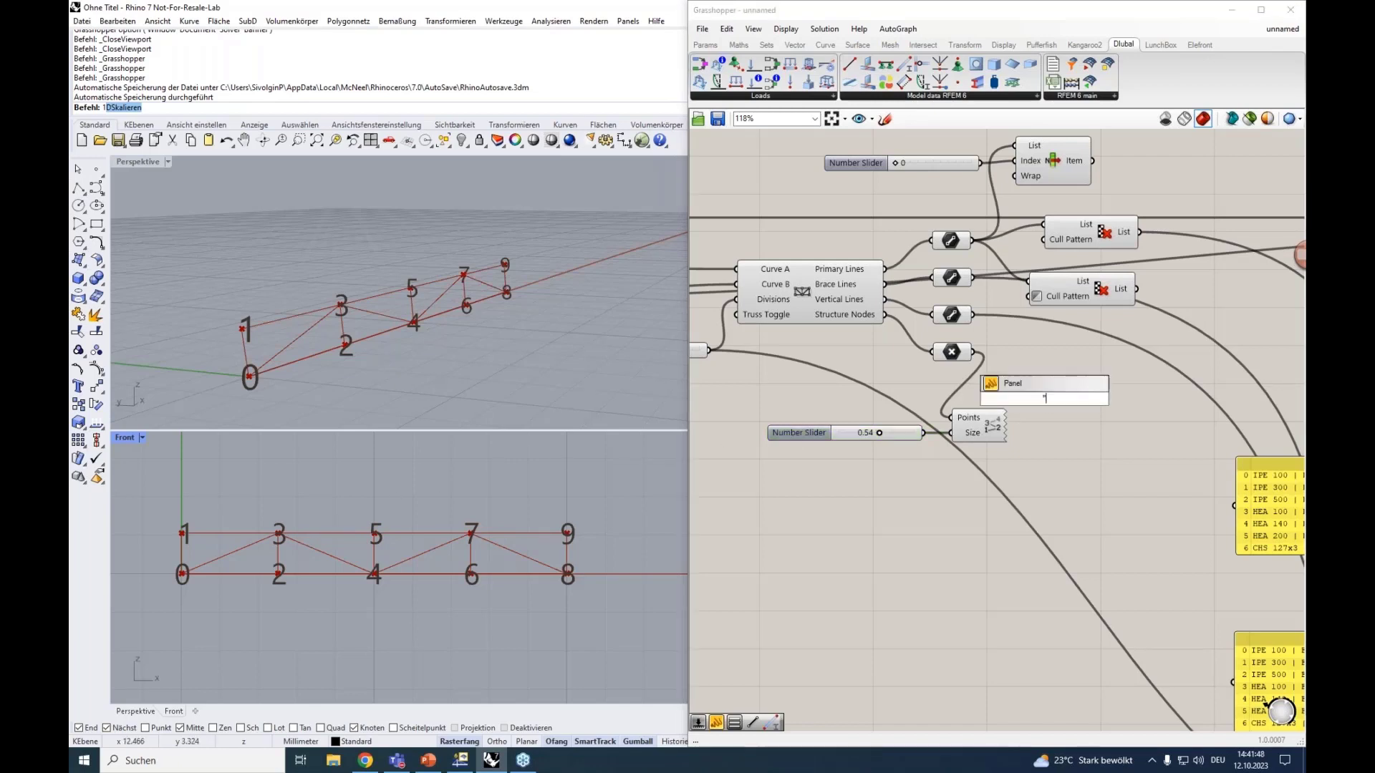
pyautogui.write('panel')
pyautogui.press('Return')
pyautogui.moveTo(1050, 370); pyautogui.dragTo(1079, 364)
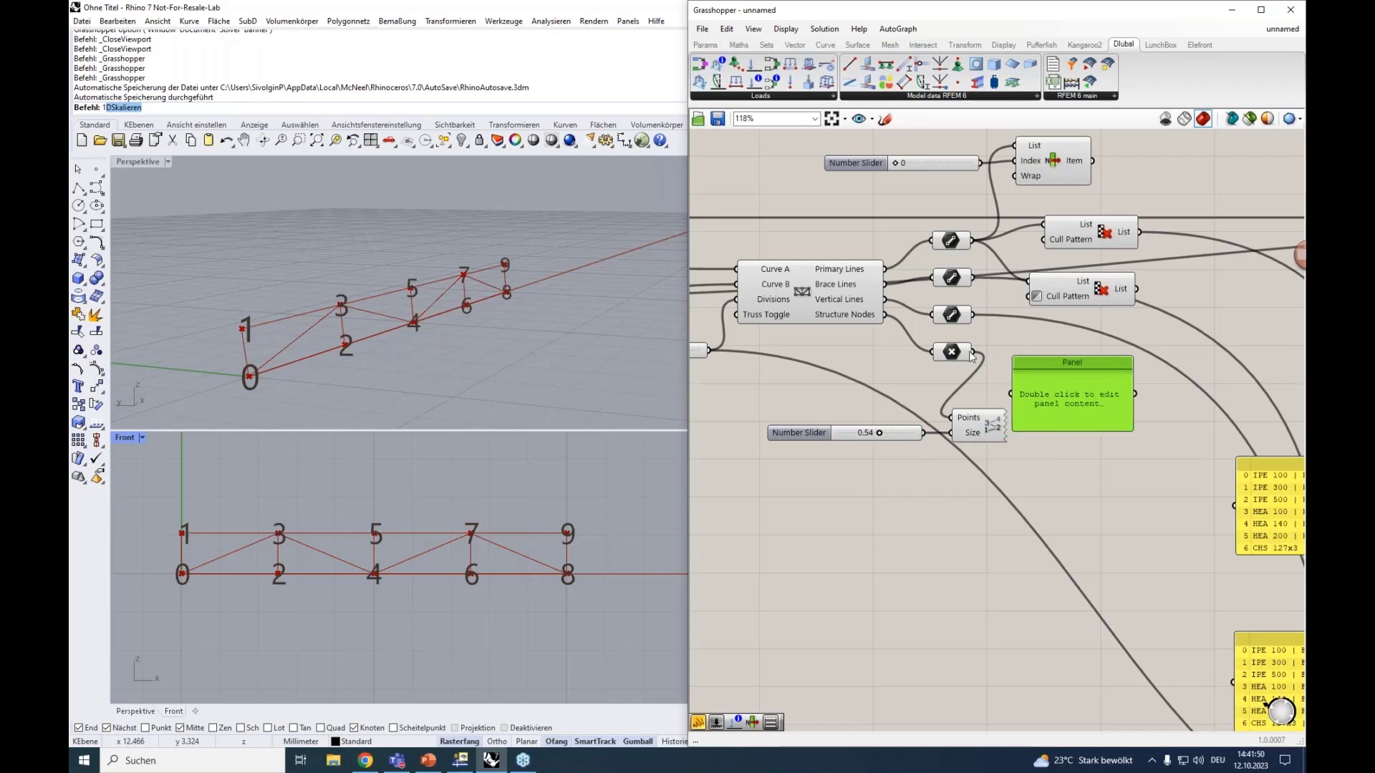
pyautogui.moveTo(974, 352); pyautogui.dragTo(1025, 525)
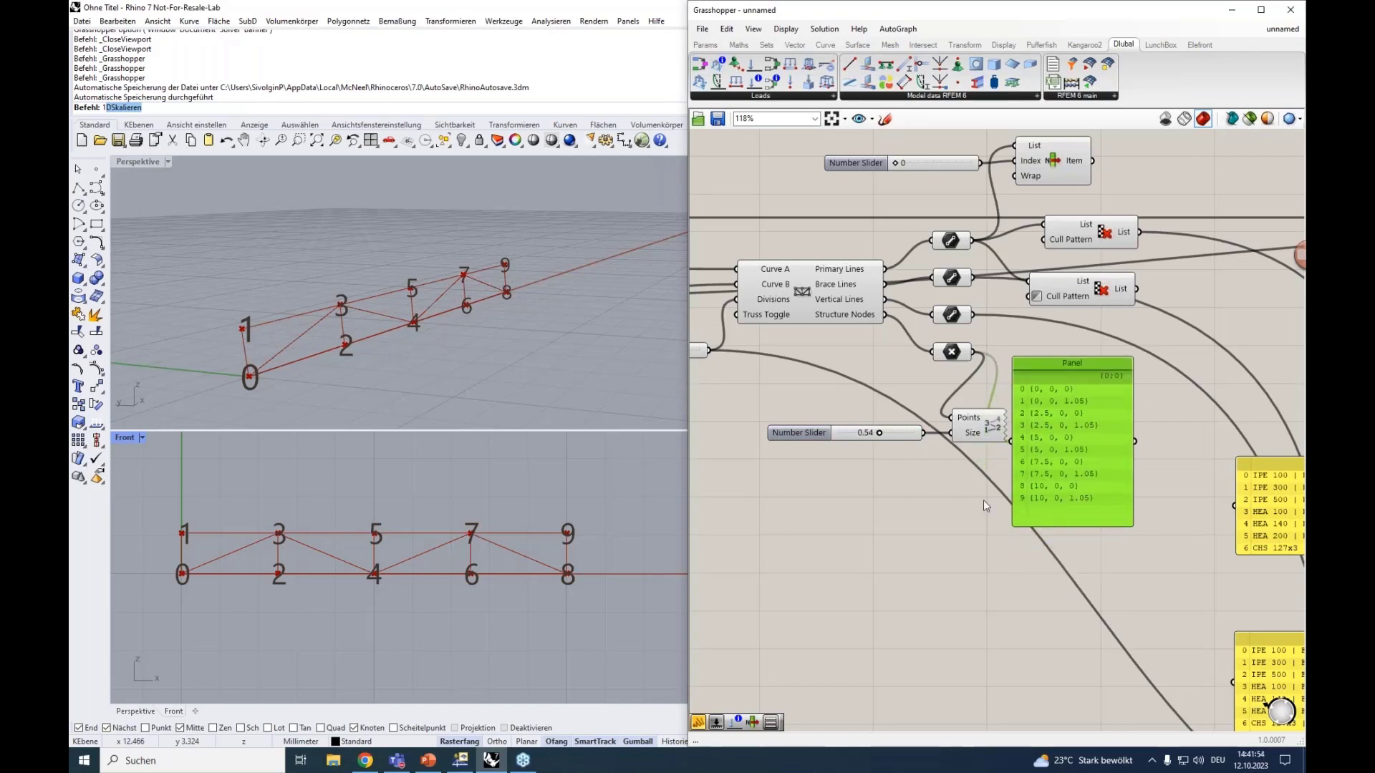
pyautogui.moveTo(1077, 368); pyautogui.dragTo(796, 502)
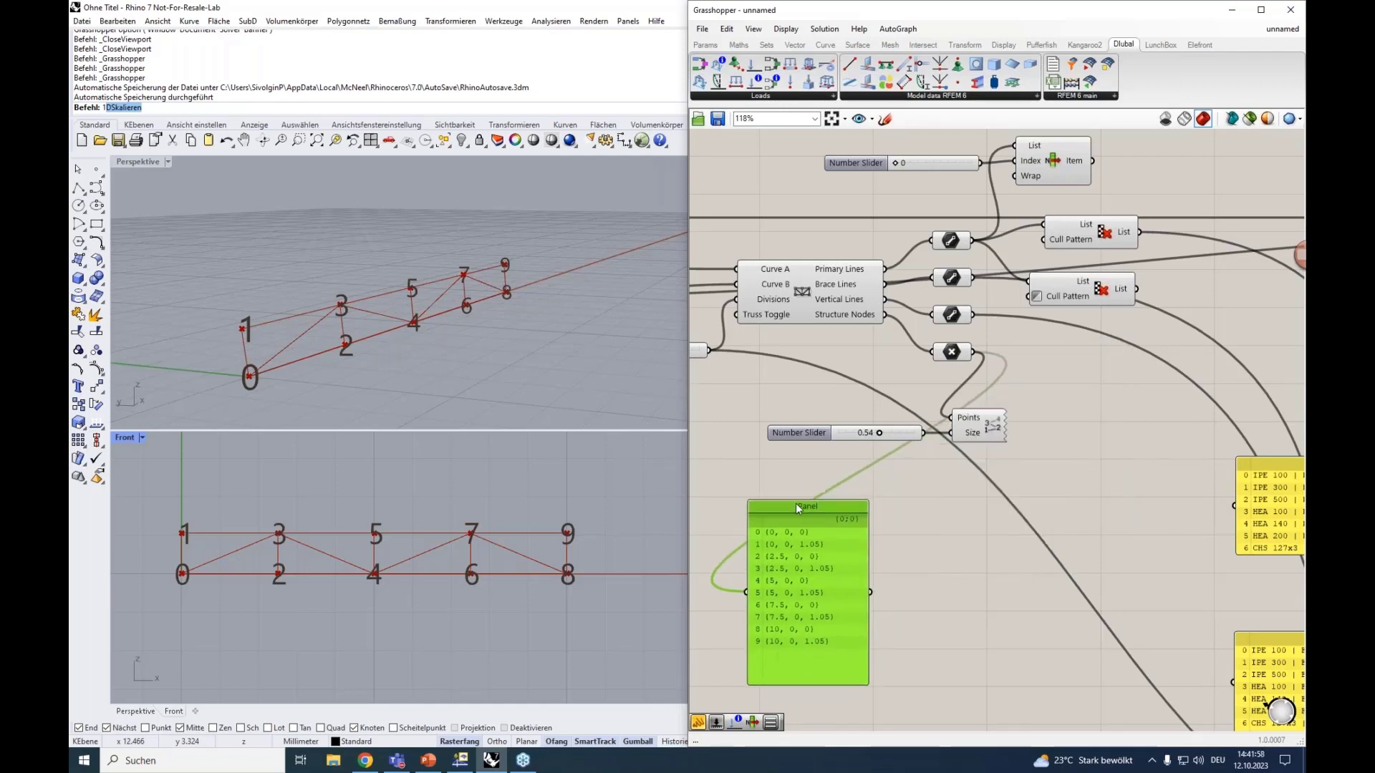
# Add a List Item component beside the Point List and connect the structure nodes to its List input.
pyautogui.doubleClick(1071, 421)
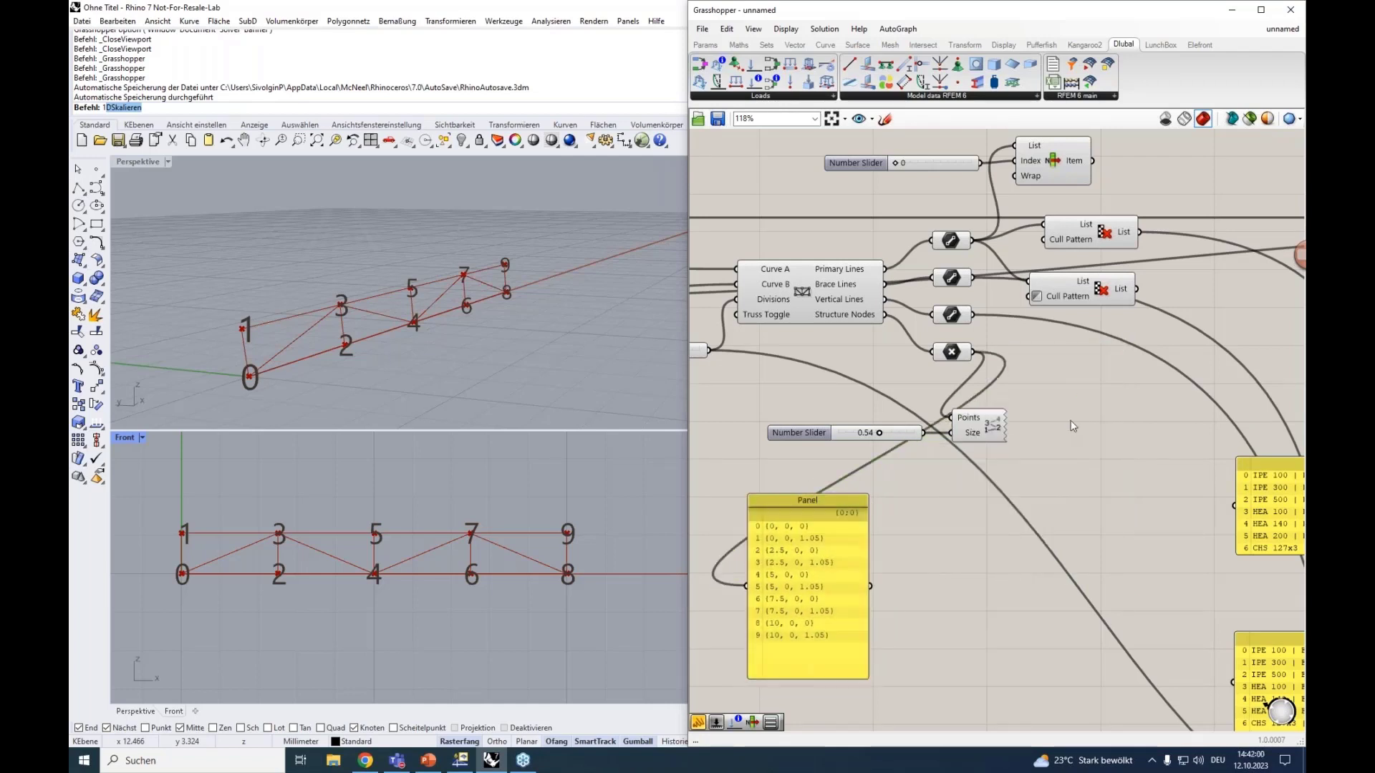
pyautogui.write('list')
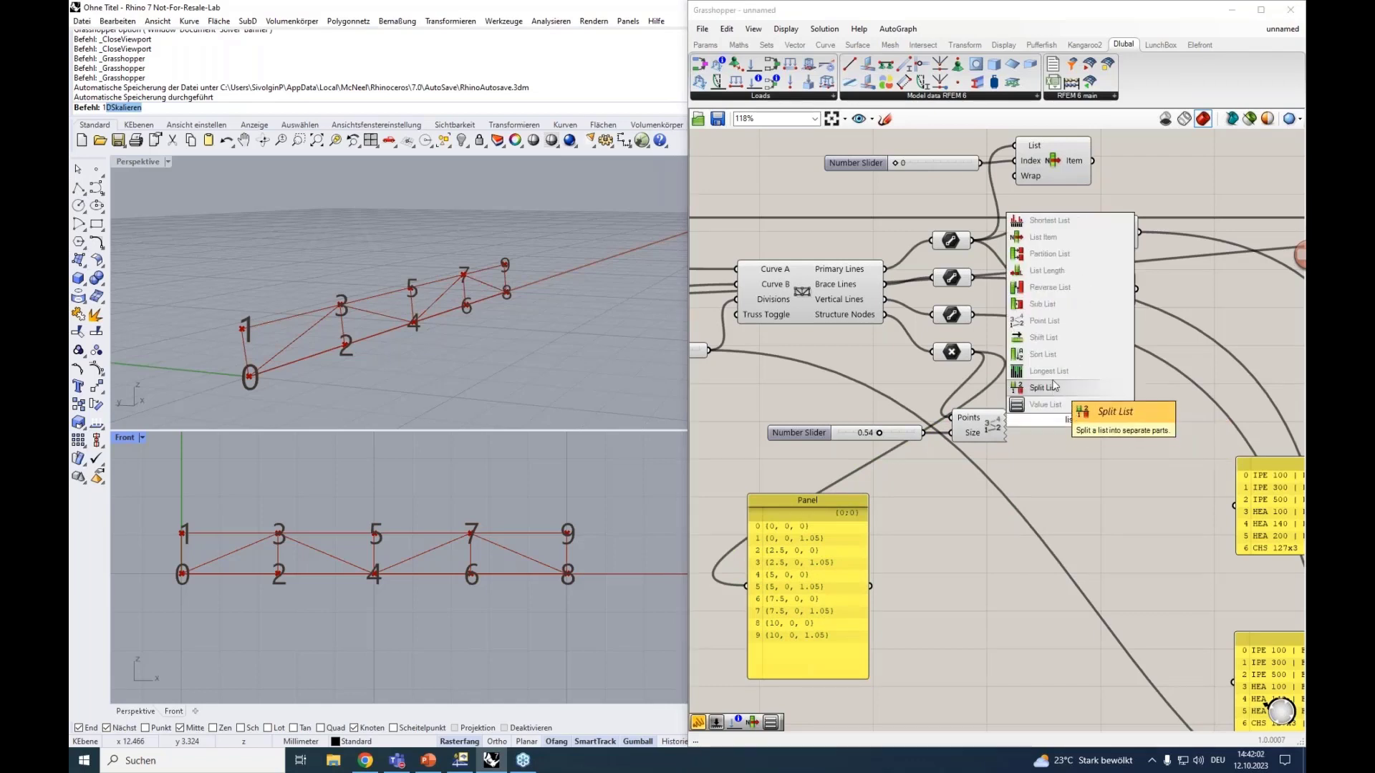
pyautogui.write(' item')
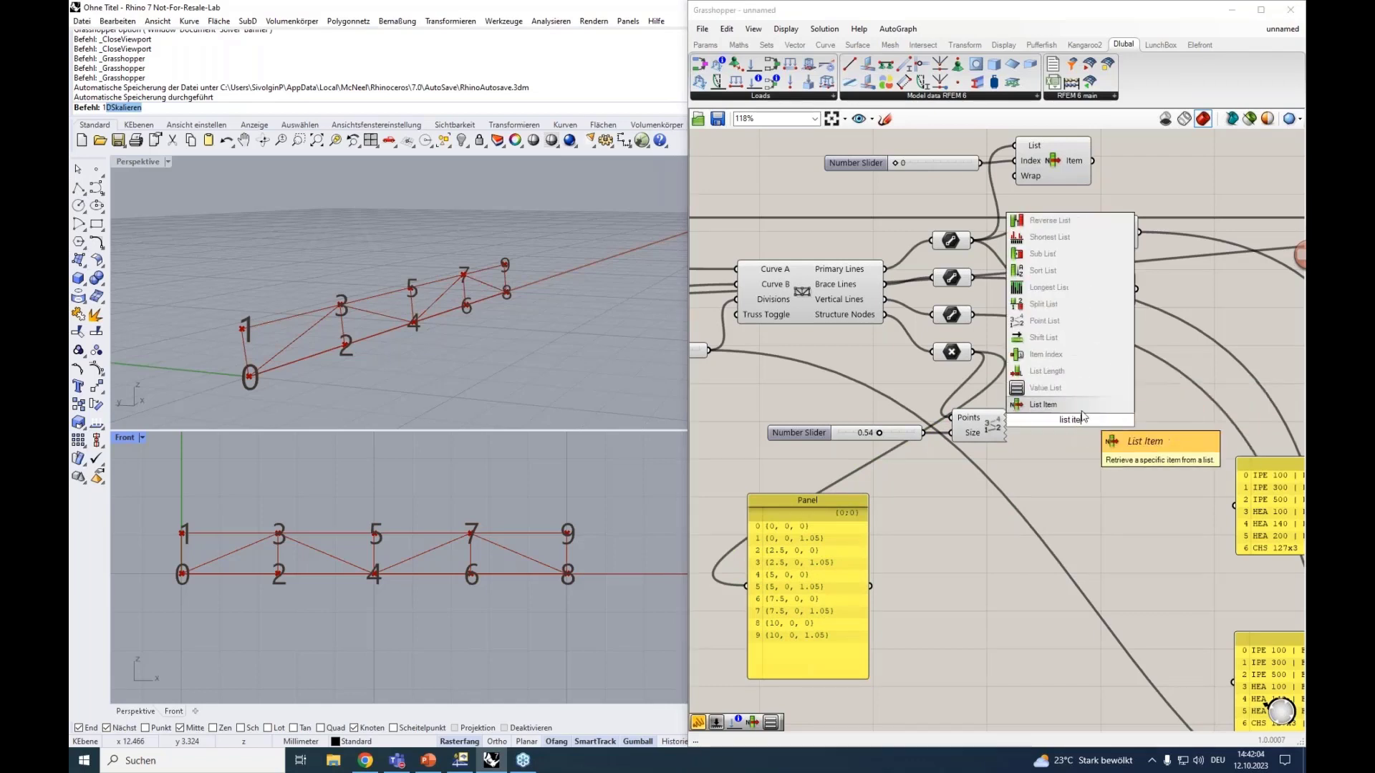
pyautogui.click(1067, 403)
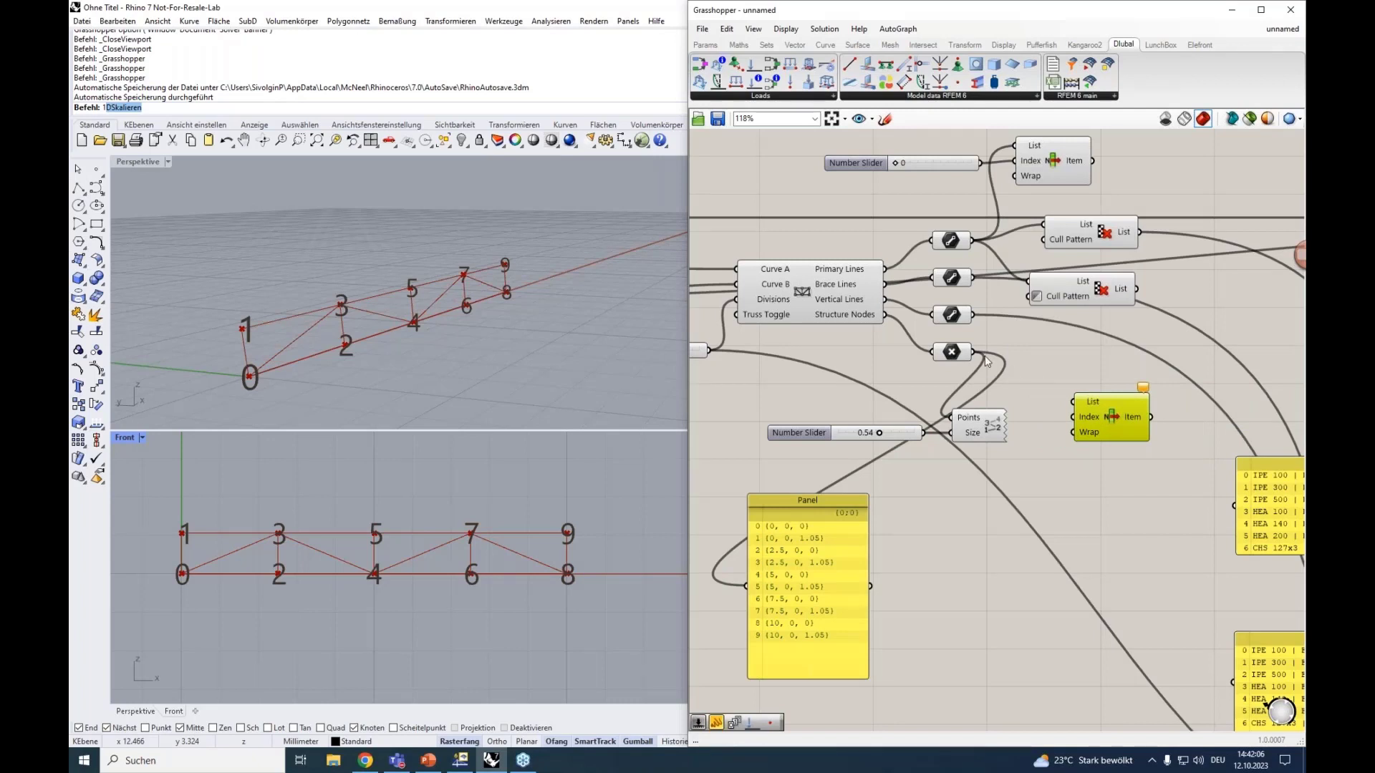
pyautogui.moveTo(974, 351); pyautogui.dragTo(1068, 400)
pyautogui.moveTo(1067, 400); pyautogui.dragTo(1068, 401)
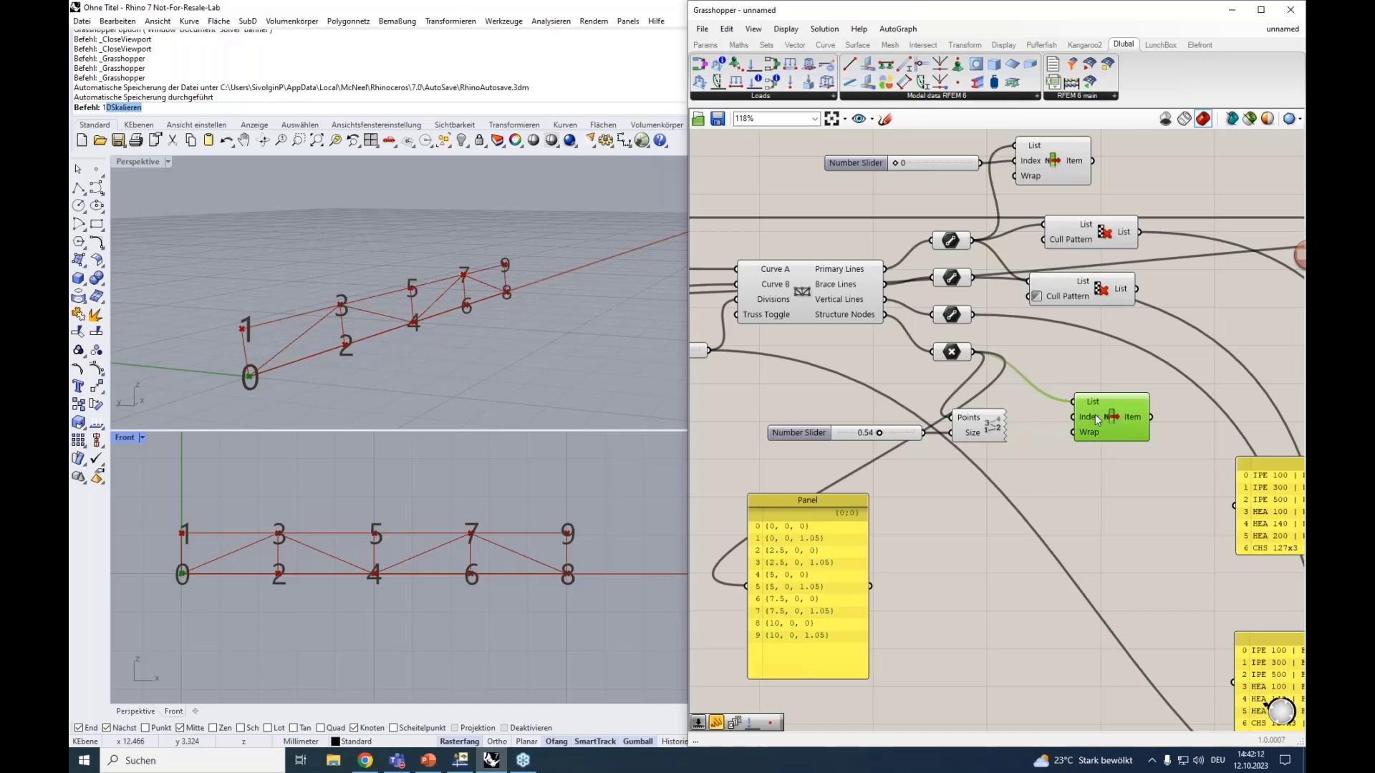
# Add a Series component and place it beneath the List Item for generating node indices.
pyautogui.moveTo(1094, 414)
pyautogui.doubleClick(990, 540)
pyautogui.write('seri')
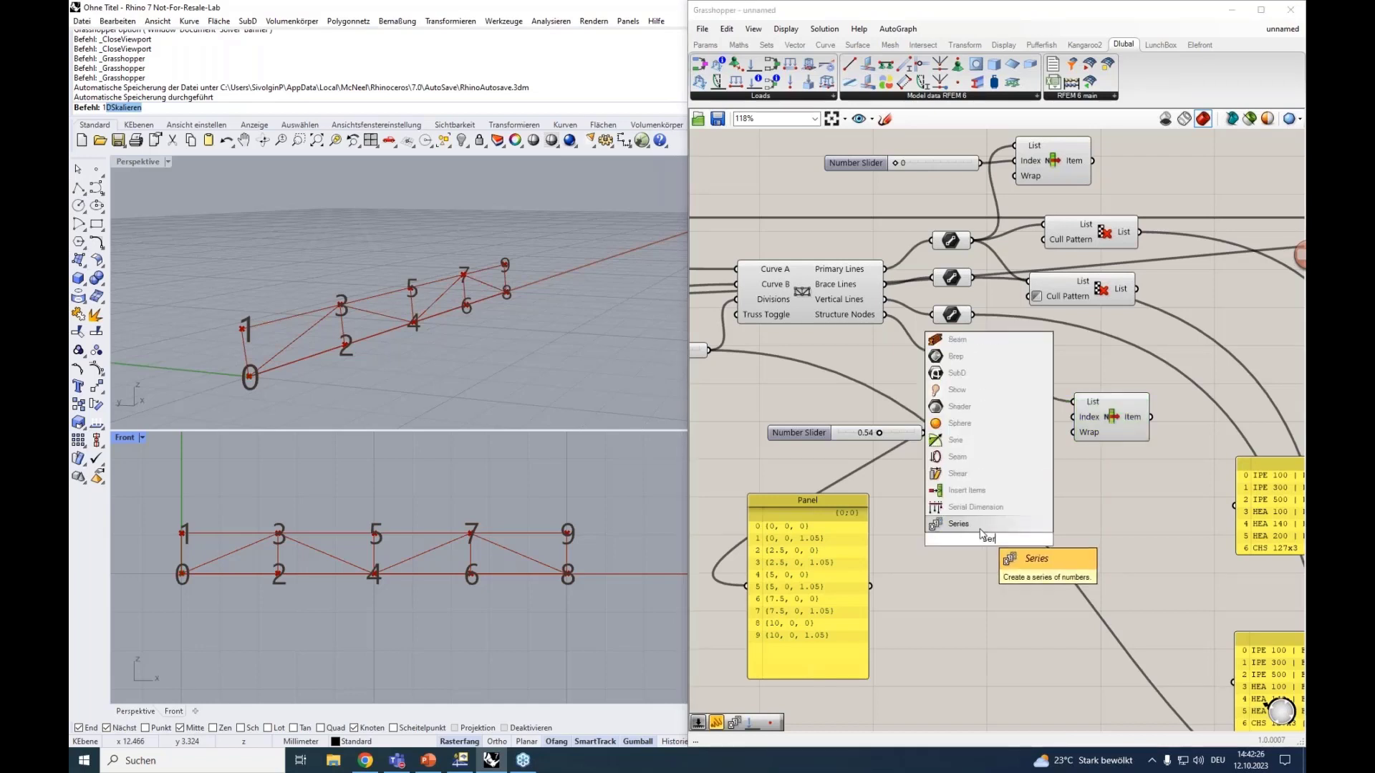
pyautogui.press('Return')
pyautogui.moveTo(960, 530); pyautogui.dragTo(1061, 513)
# Create a number slider with the value 1 and connect it to the Series component's Start input.
pyautogui.write('11')
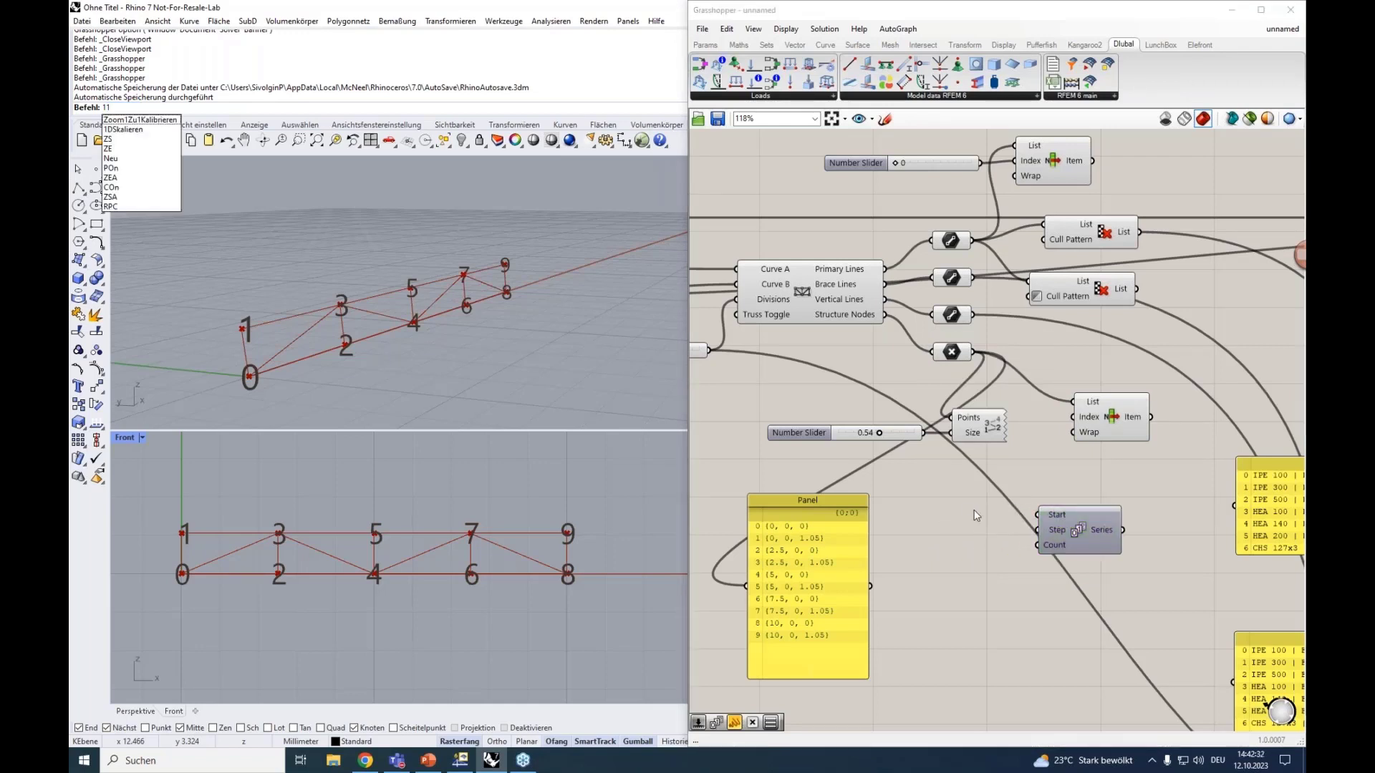
pyautogui.doubleClick(965, 517)
pyautogui.write('1')
pyautogui.press('Return')
pyautogui.moveTo(974, 514); pyautogui.dragTo(1038, 515)
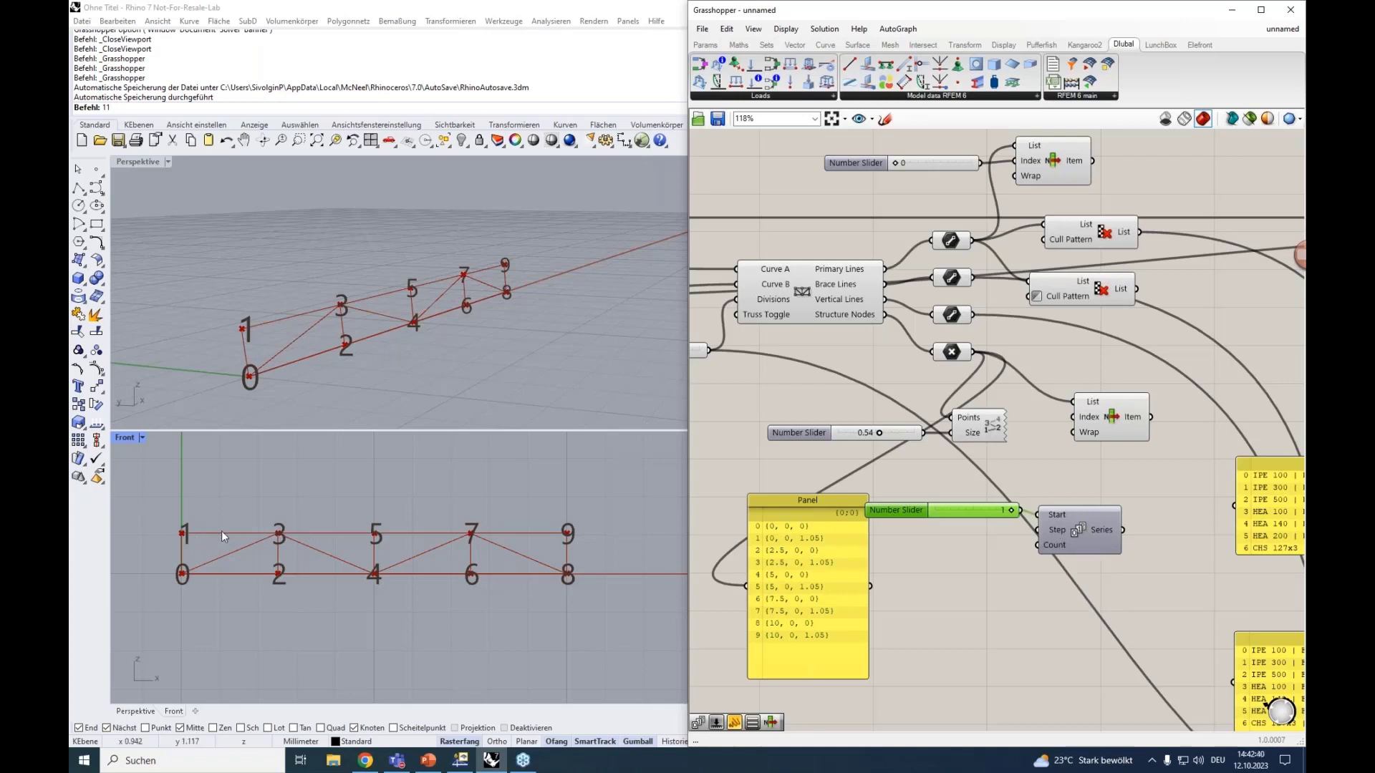
# Add a number slider with the value 2, connect it to the Series Step input, and check the generated series.
pyautogui.doubleClick(965, 527)
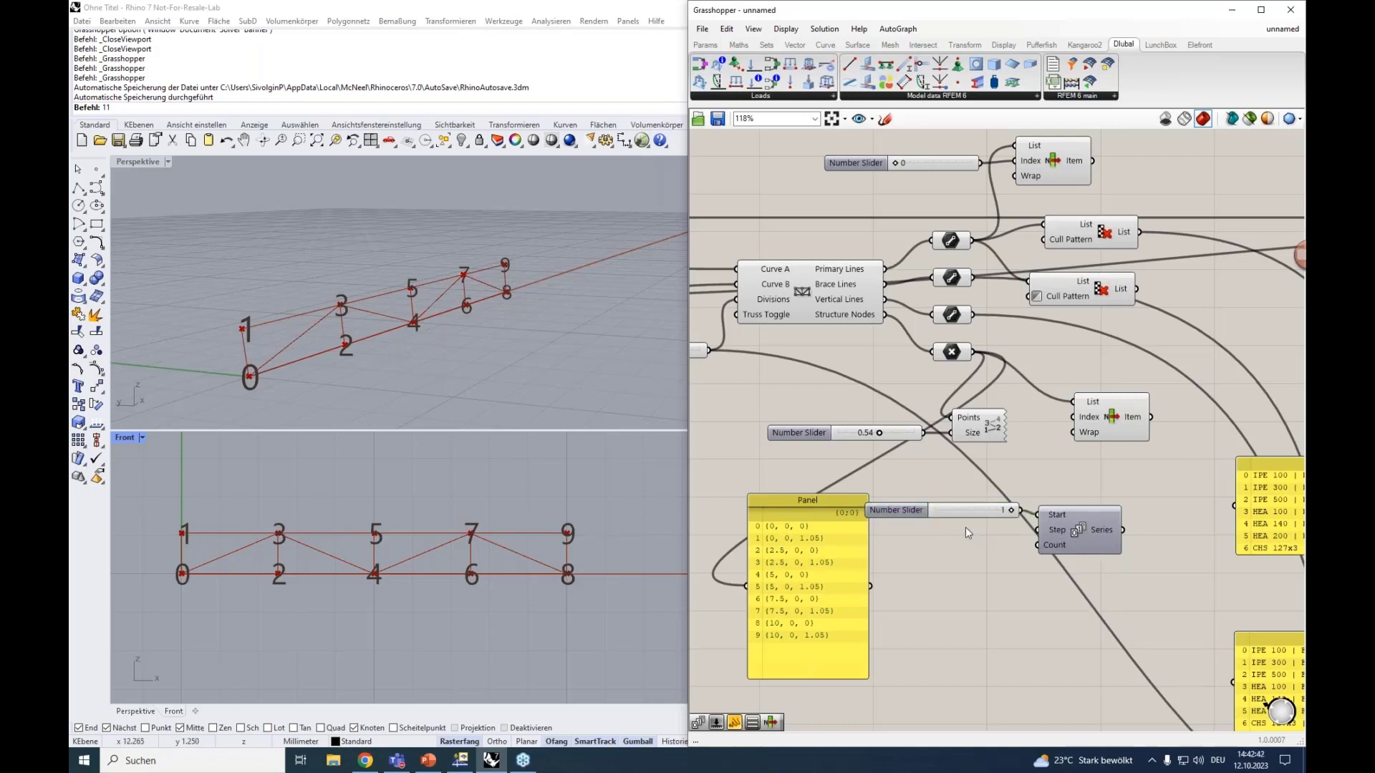
pyautogui.write('2')
pyautogui.press('Return')
pyautogui.moveTo(947, 527); pyautogui.dragTo(922, 527)
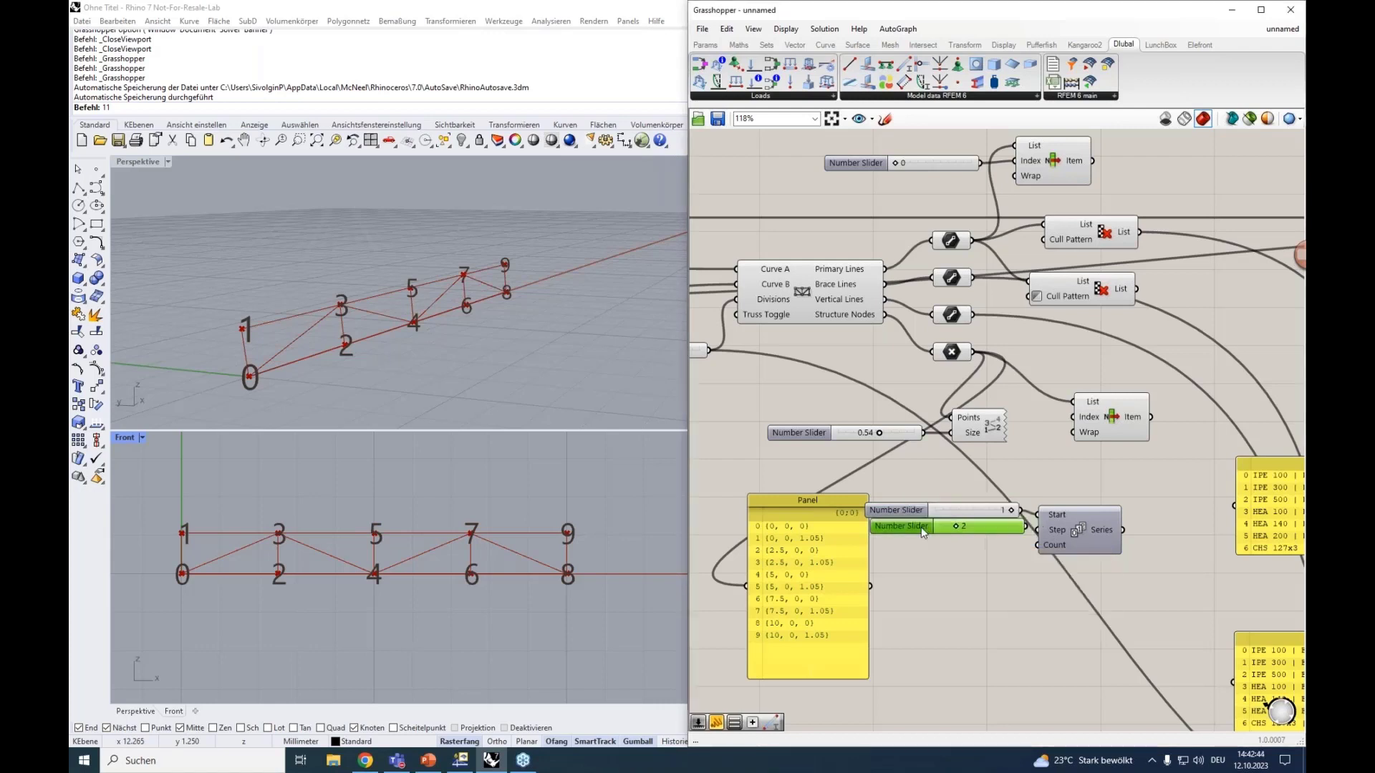
pyautogui.moveTo(1021, 527); pyautogui.dragTo(1038, 530)
pyautogui.moveTo(1102, 530)
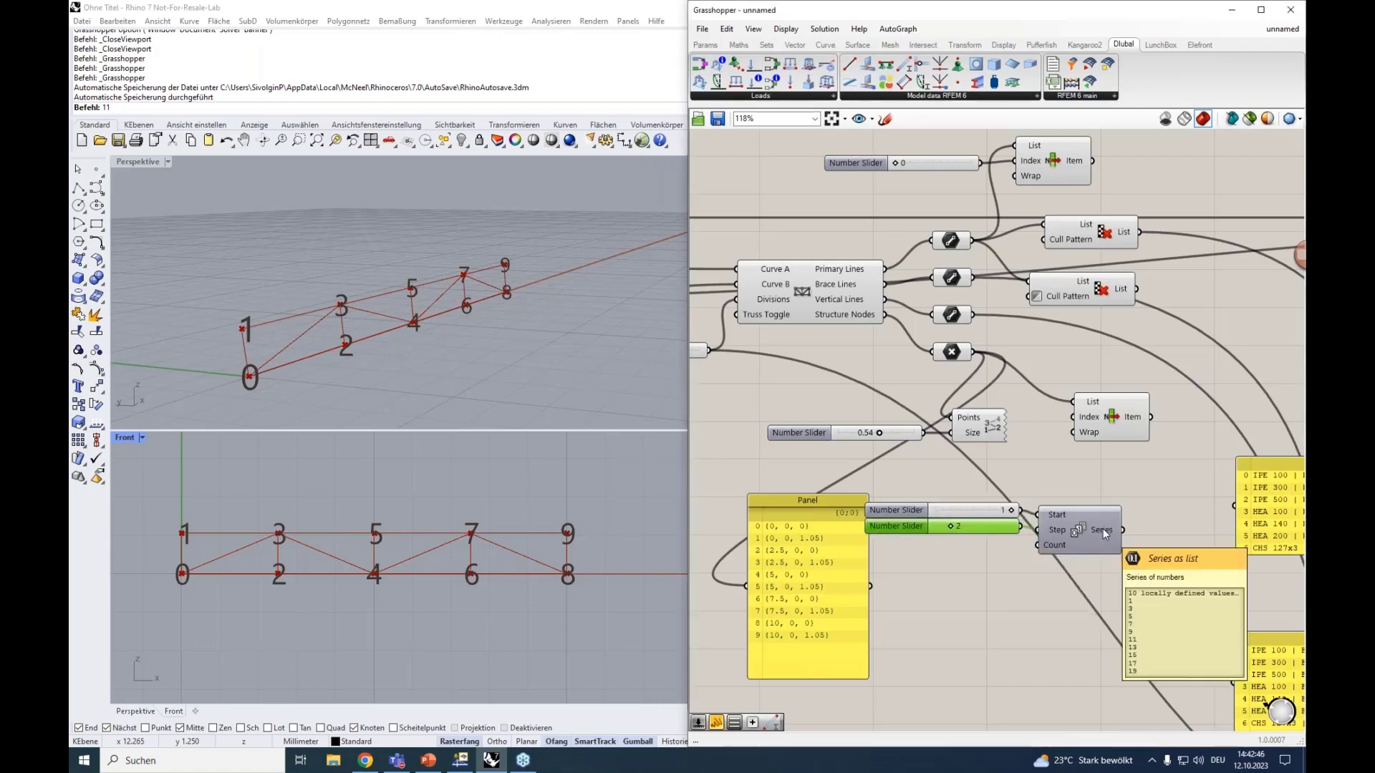
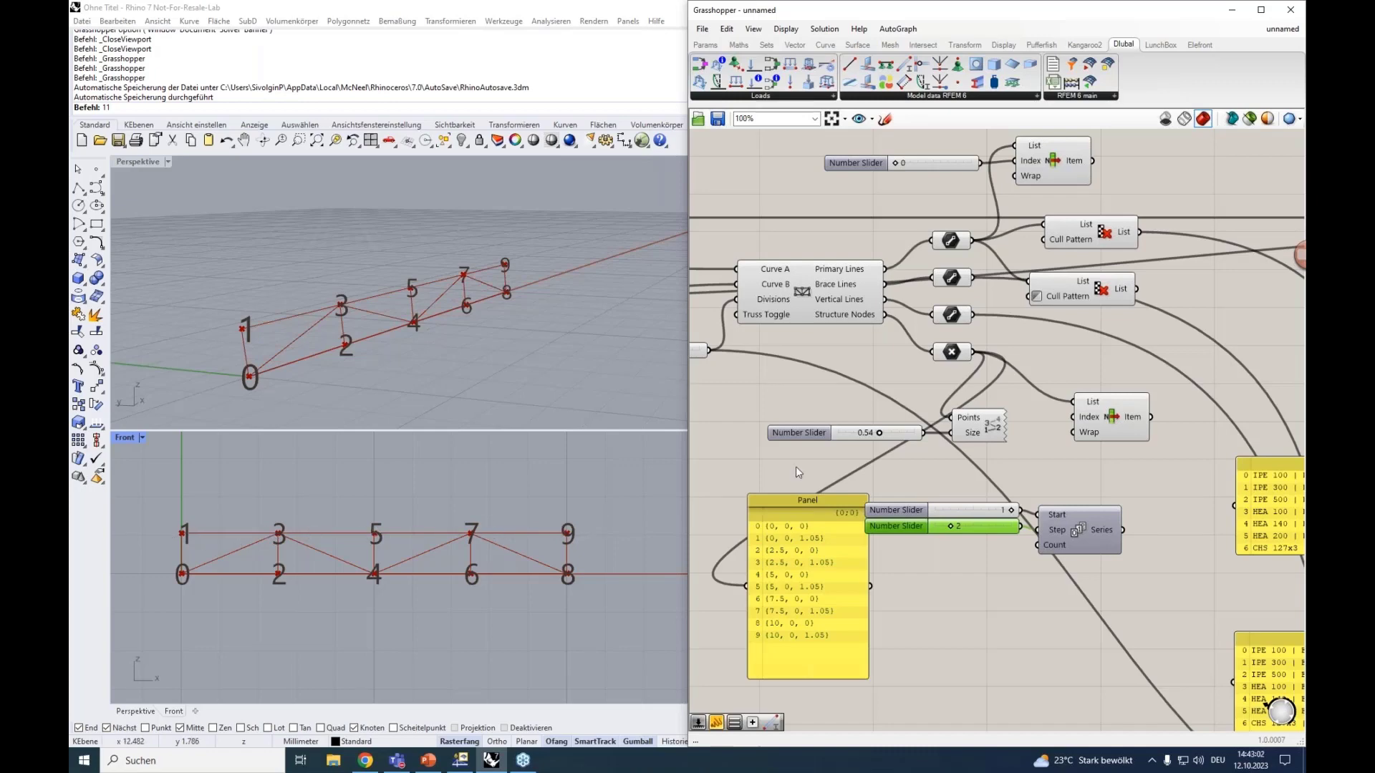
# Try the truss with 2 and 5 divisions, moving the node coordinates panel clear of the Series sliders.
pyautogui.scroll(-1, 797, 466)
pyautogui.scroll(1, 796, 466)
pyautogui.moveTo(793, 462); pyautogui.dragTo(867, 442, button='right')
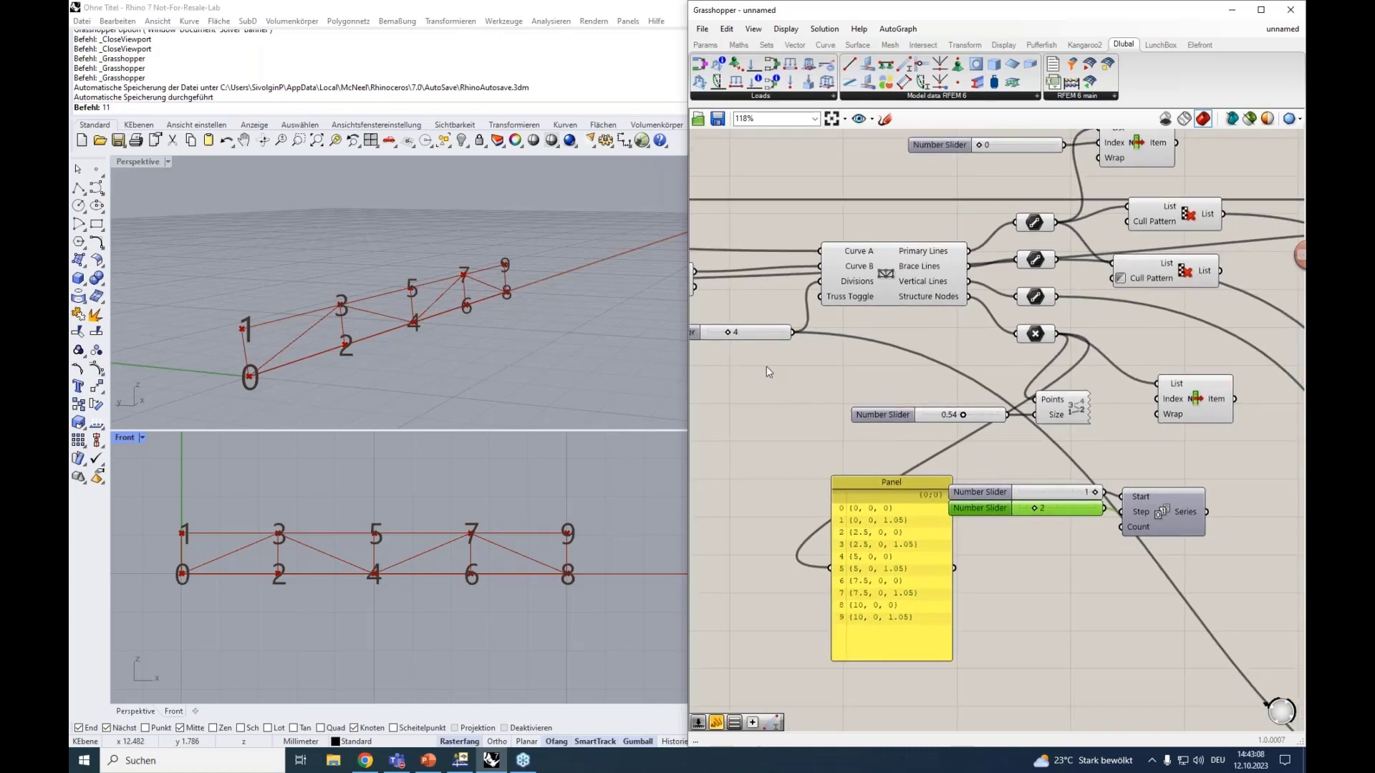
pyautogui.moveTo(745, 382); pyautogui.dragTo(758, 392, button='right')
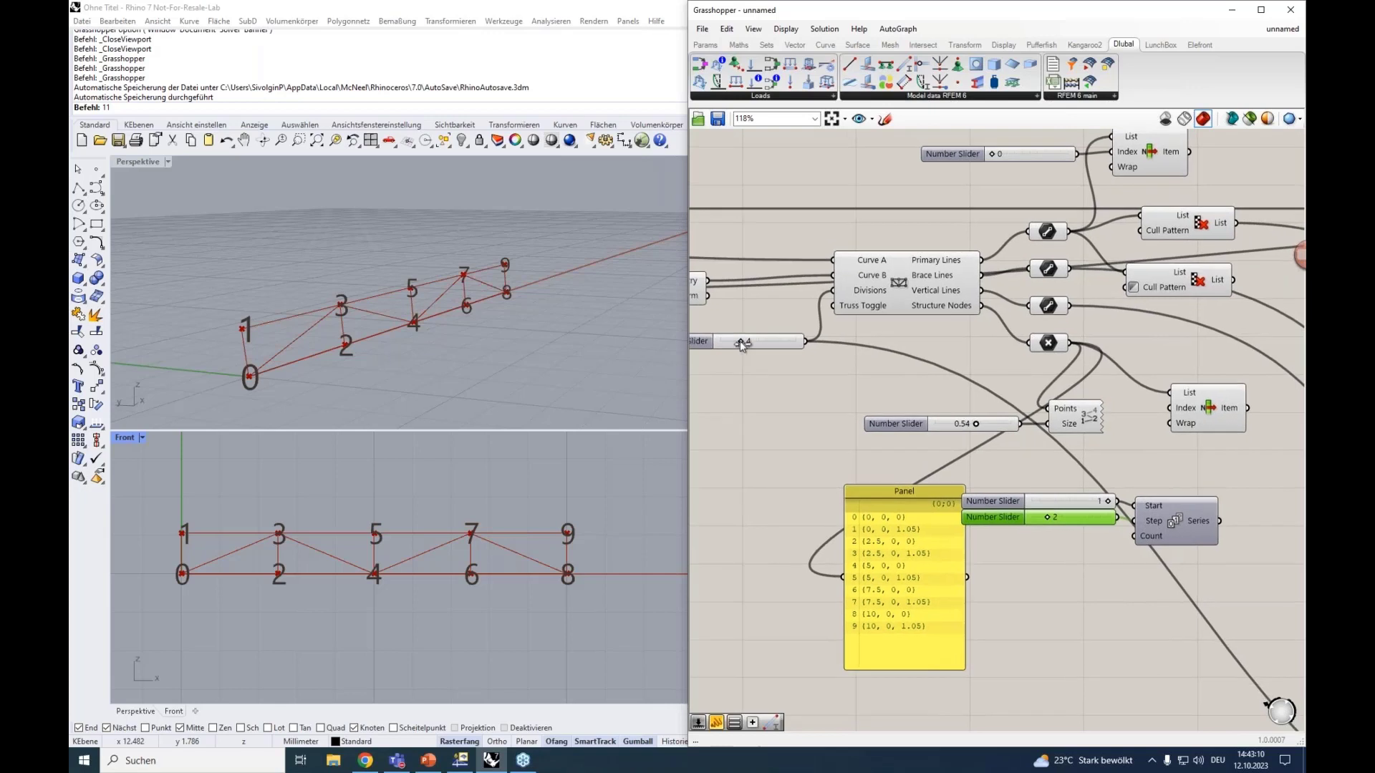
pyautogui.moveTo(738, 342); pyautogui.dragTo(730, 342)
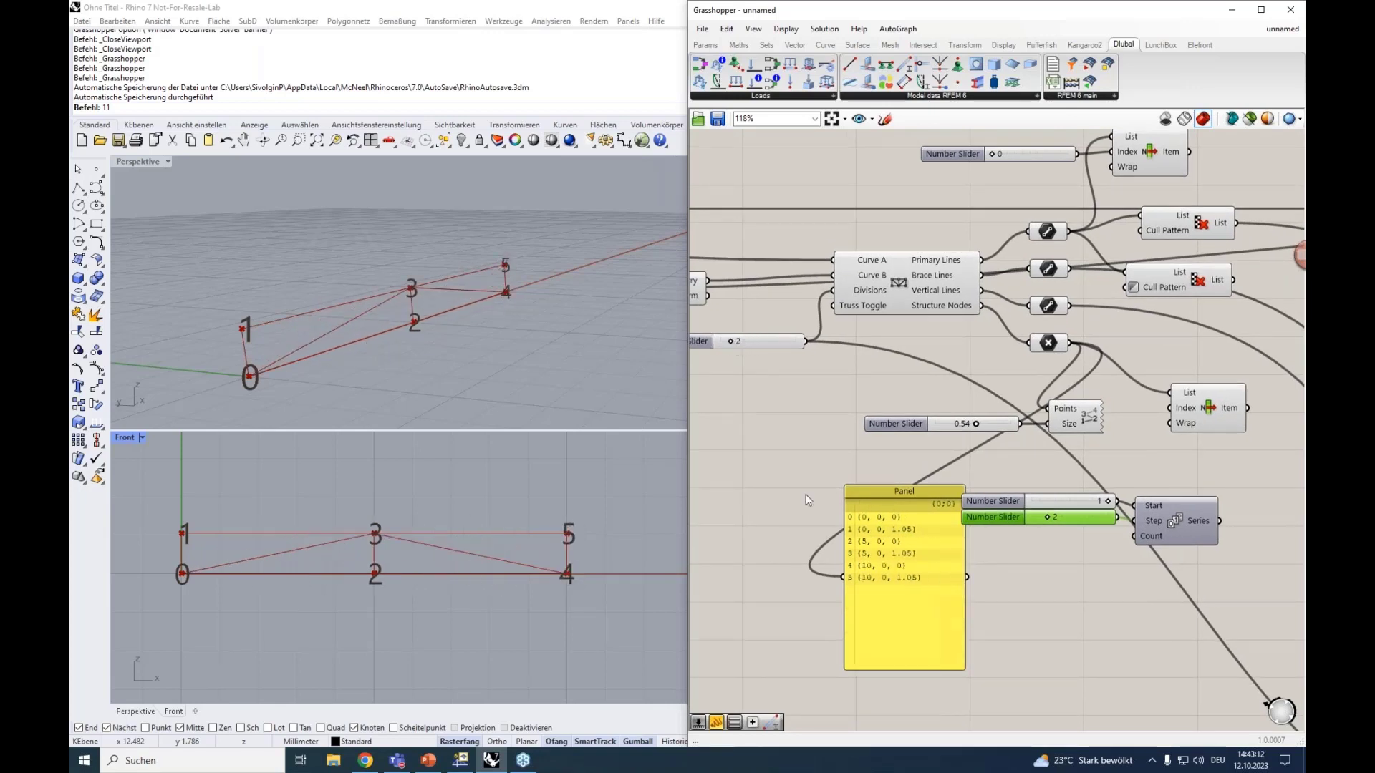
pyautogui.moveTo(885, 502); pyautogui.dragTo(784, 518)
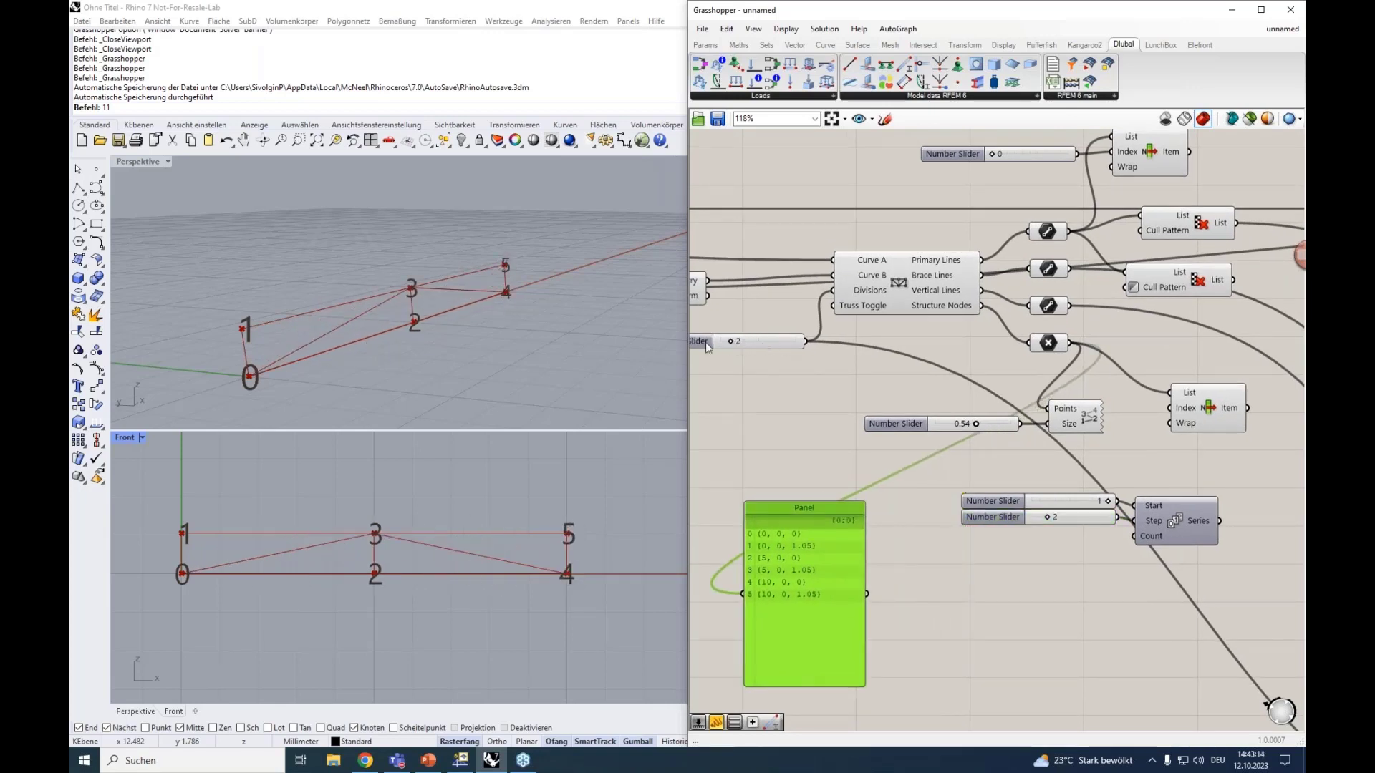
pyautogui.moveTo(731, 342); pyautogui.dragTo(746, 341)
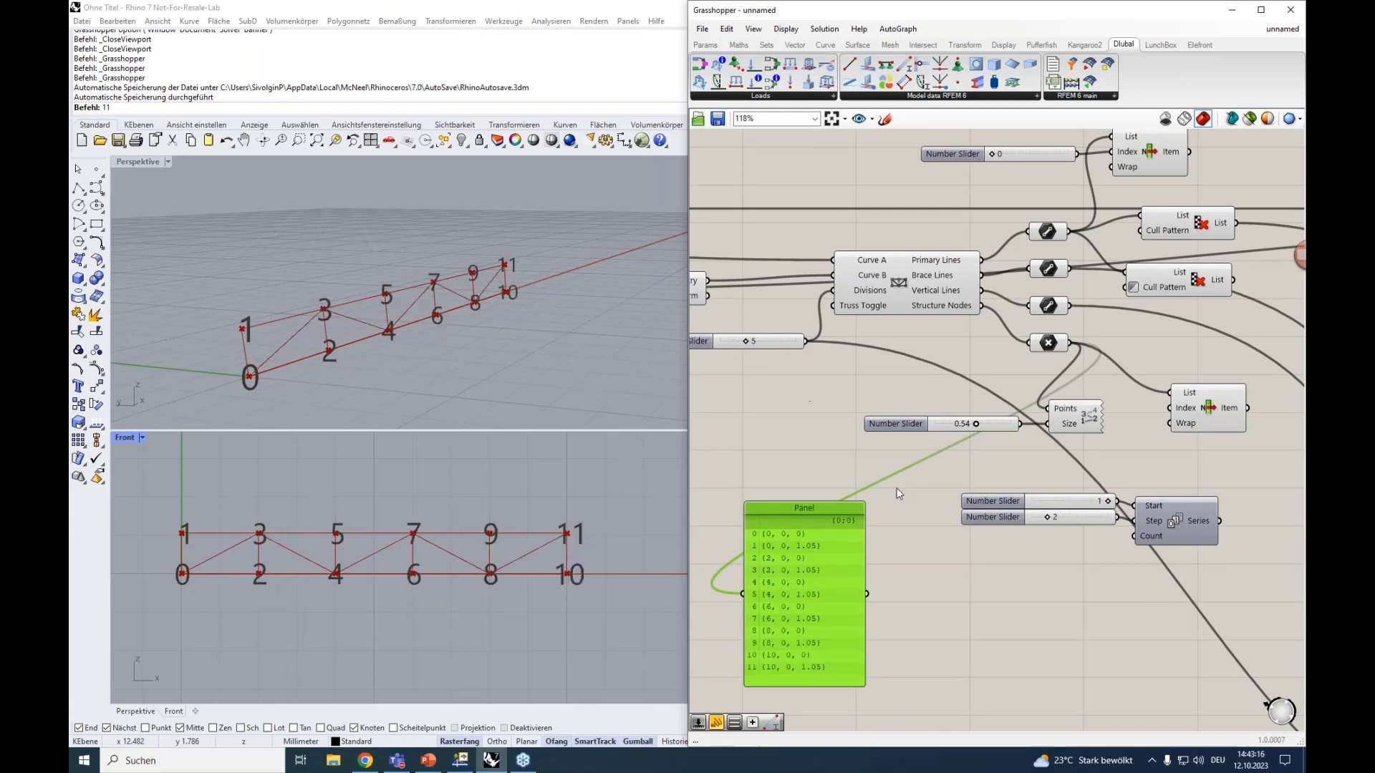
# Add an Addition component that adds 1 to the Divisions slider value and connect its result to the Series Count input.
pyautogui.doubleClick(944, 577)
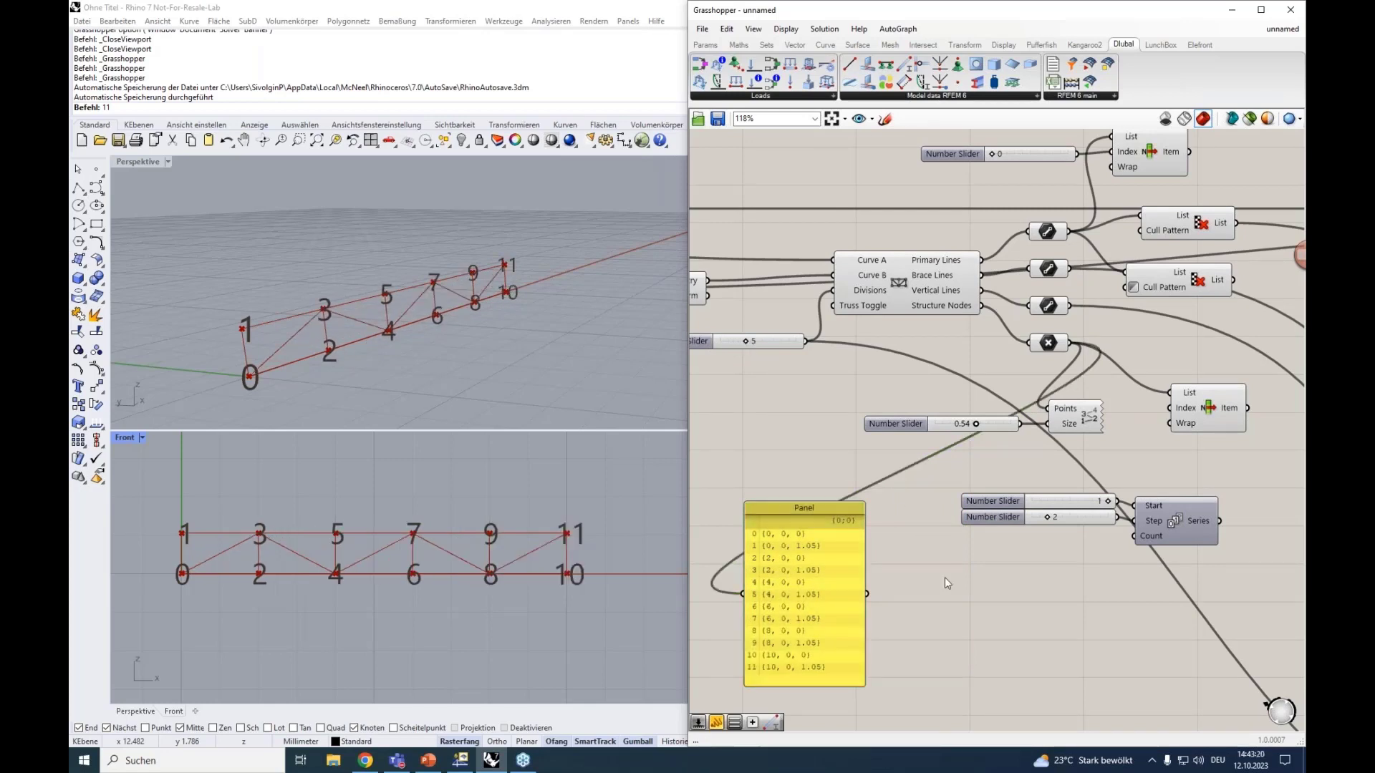
pyautogui.write('+1')
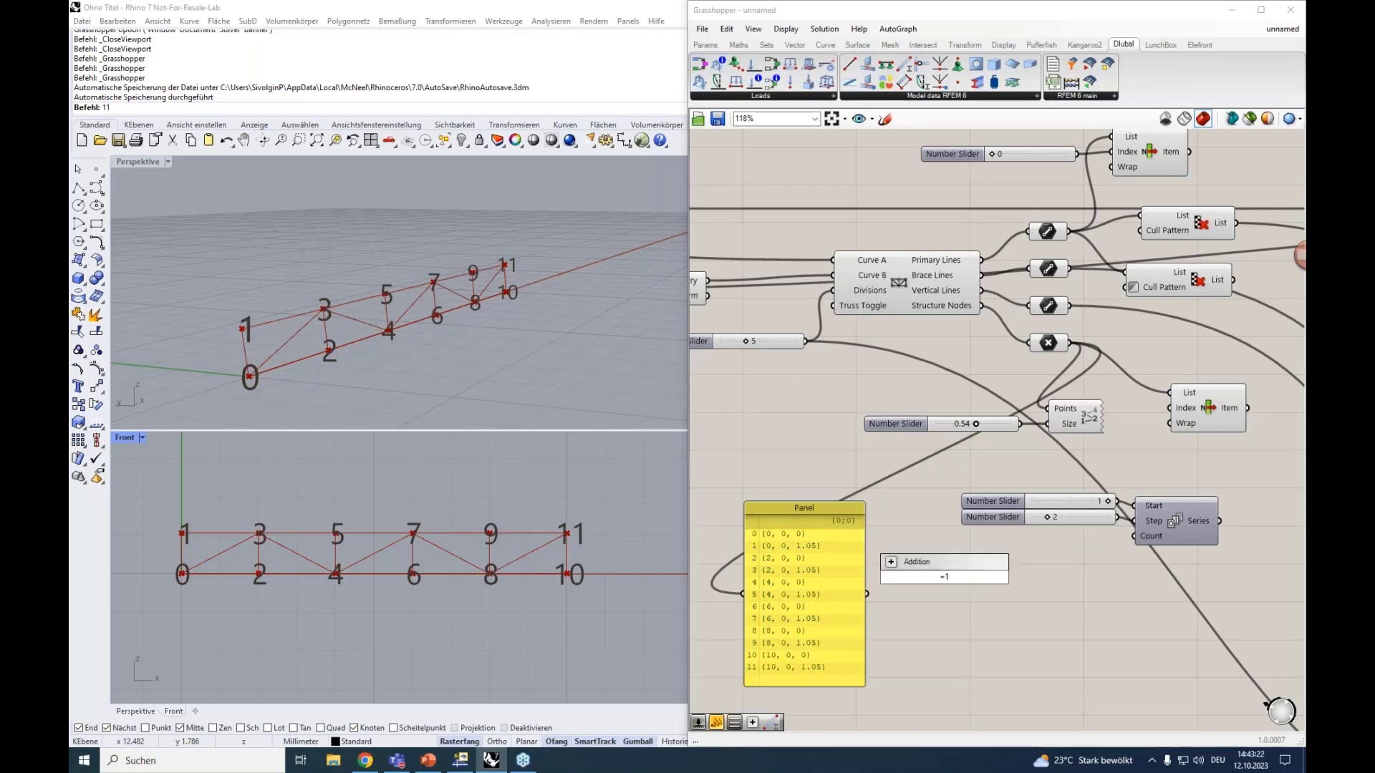
pyautogui.press('Return')
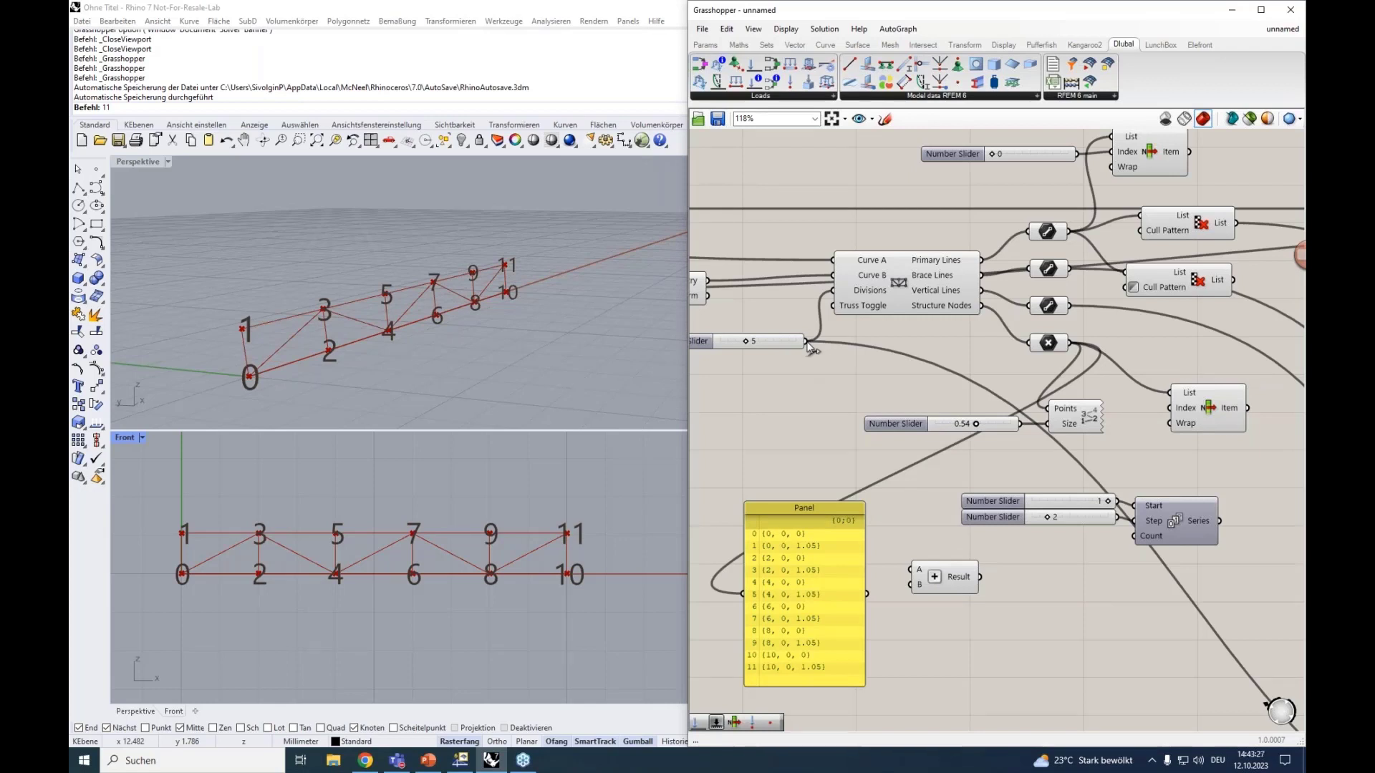
pyautogui.moveTo(807, 343); pyautogui.dragTo(1135, 536)
pyautogui.click(1187, 528)
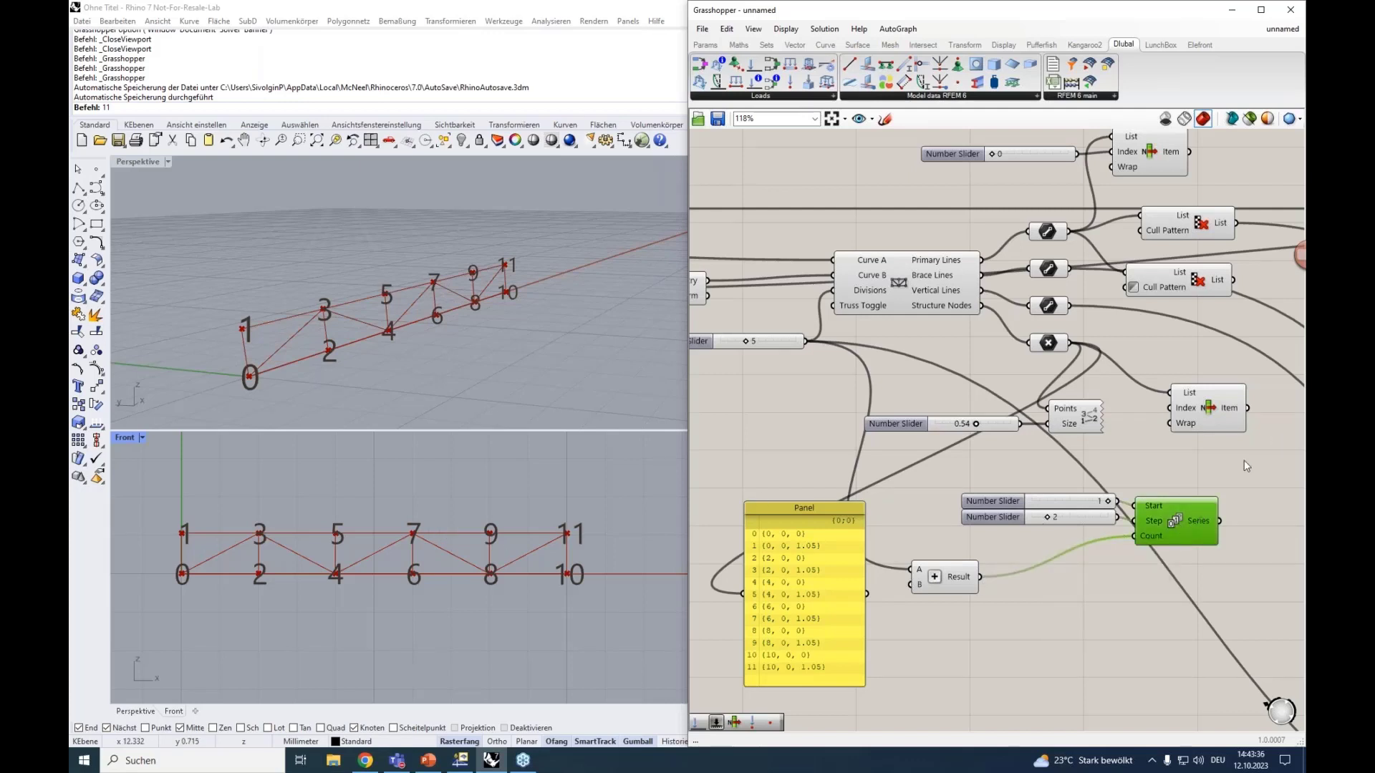
# Move the structure nodes' List Item beside the Series, connect the Series output to its Index input, and check the selected top chord nodes.
pyautogui.moveTo(1246, 466); pyautogui.dragTo(999, 457, button='right')
pyautogui.click(1056, 472)
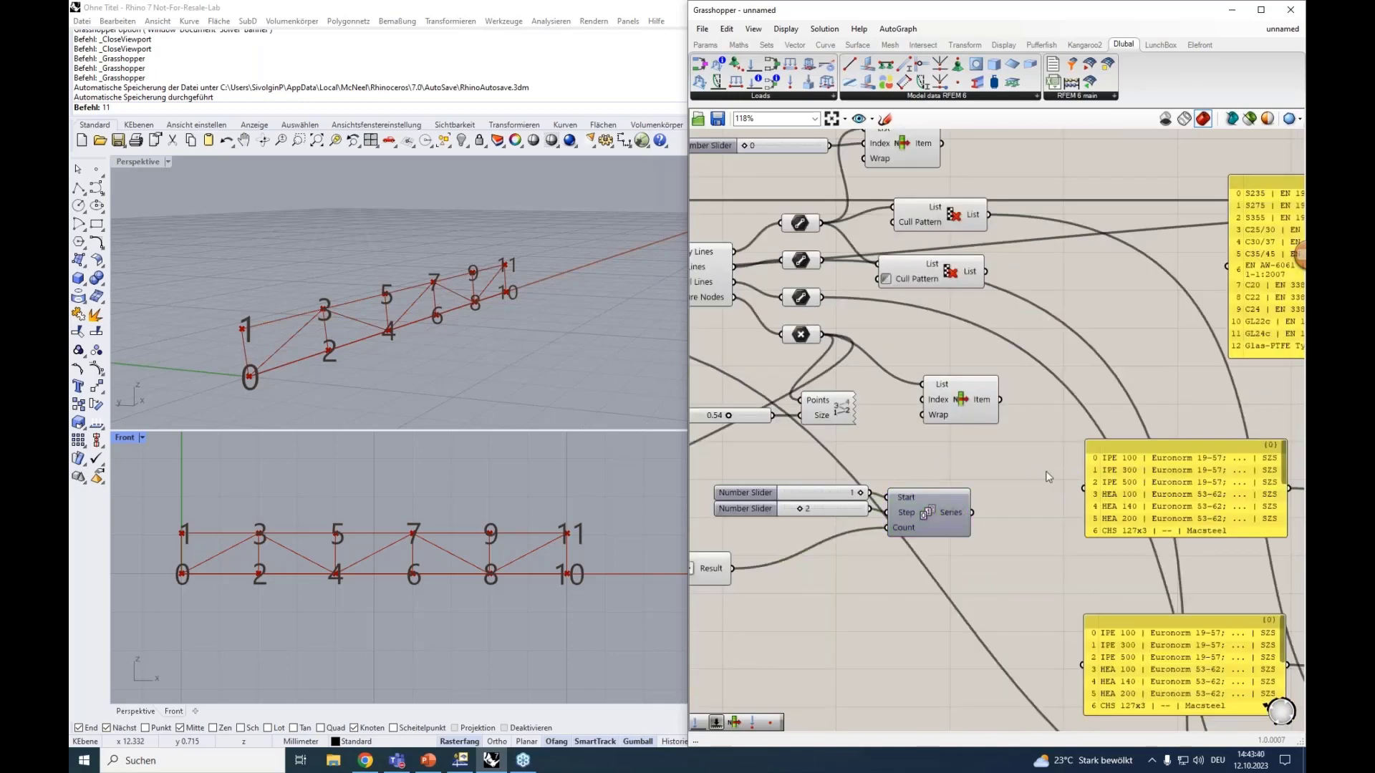
pyautogui.keyDown('alt'); pyautogui.moveTo(1049, 476); pyautogui.dragTo(1268, 469); pyautogui.keyUp('alt')
pyautogui.moveTo(961, 399); pyautogui.dragTo(1074, 437)
pyautogui.moveTo(972, 512); pyautogui.dragTo(935, 506)
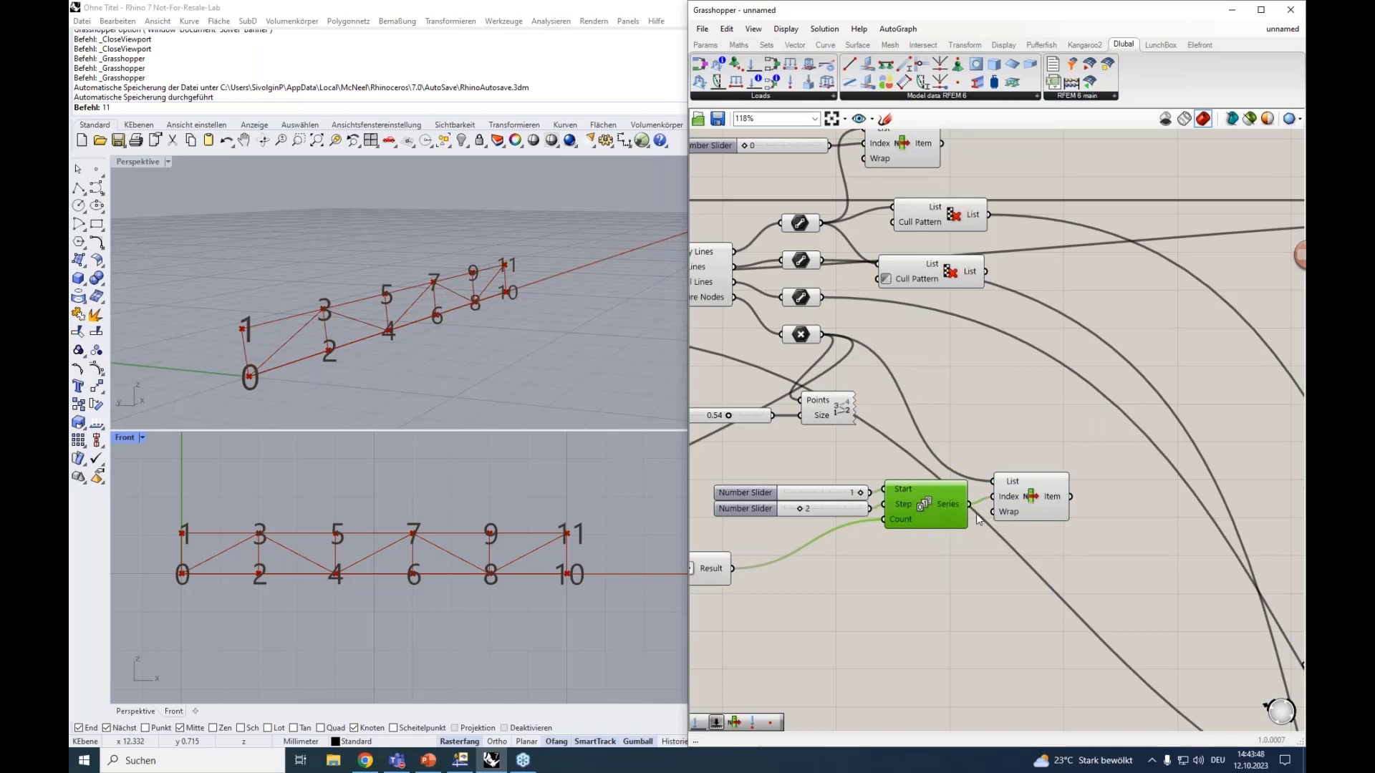
pyautogui.click(1051, 501)
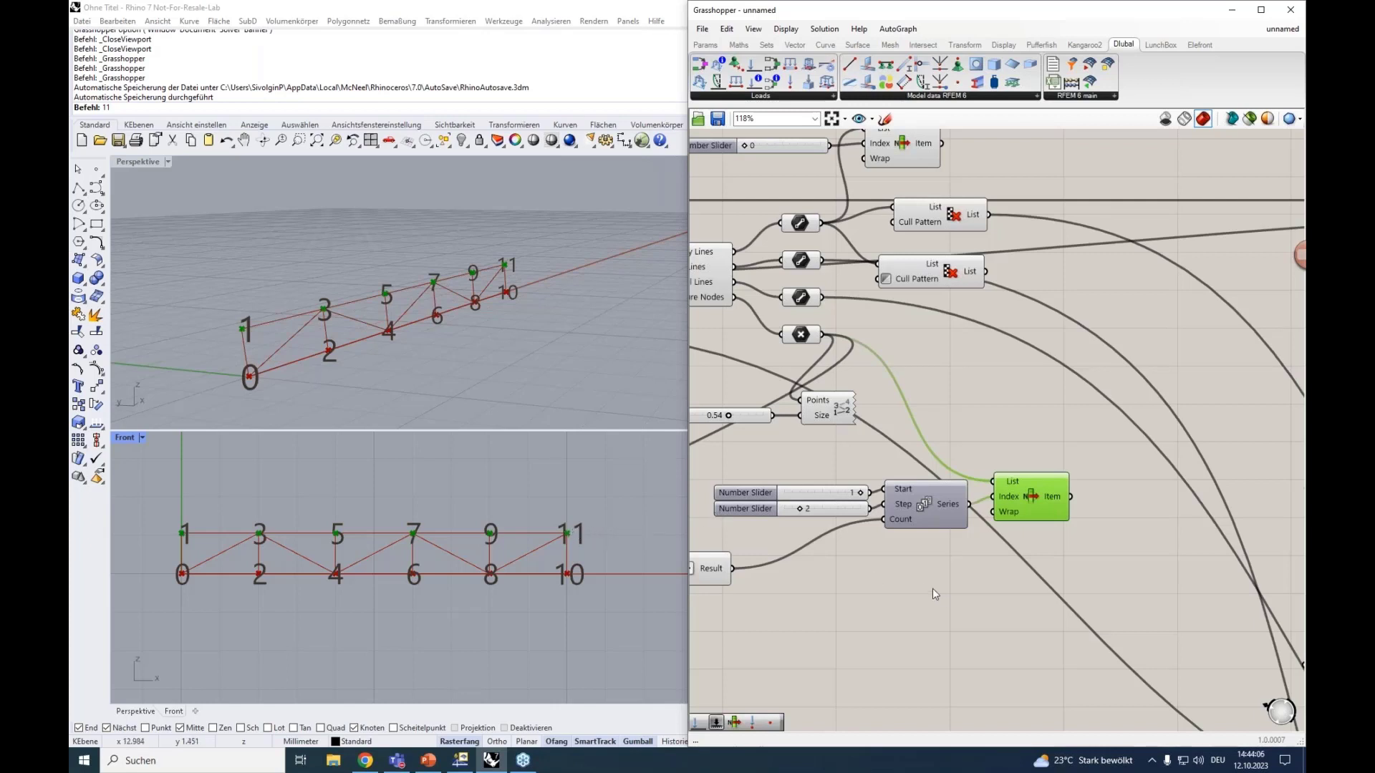
# Place a Dlubal Node component beside the structure nodes' List Item.
pyautogui.moveTo(932, 587); pyautogui.dragTo(779, 592, button='right')
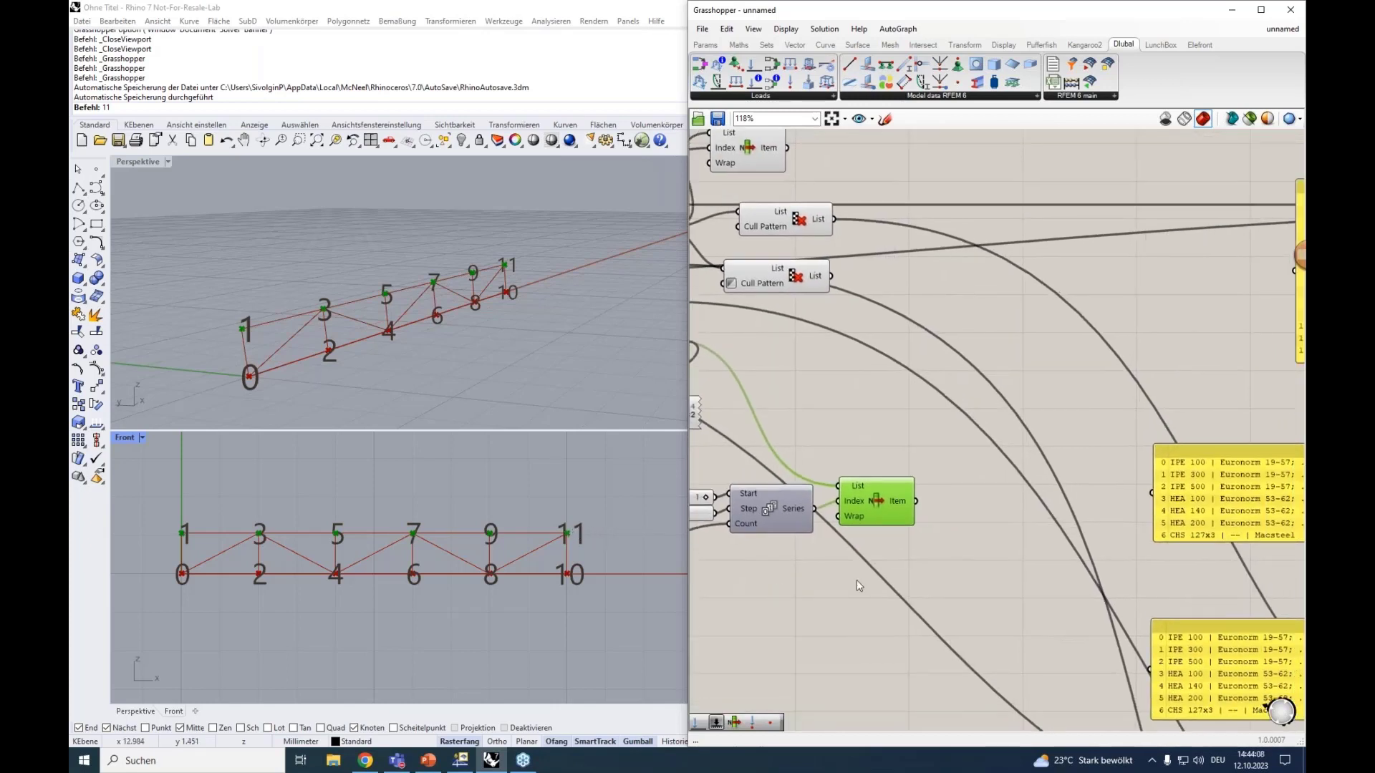
pyautogui.click(956, 84)
pyautogui.click(1001, 505)
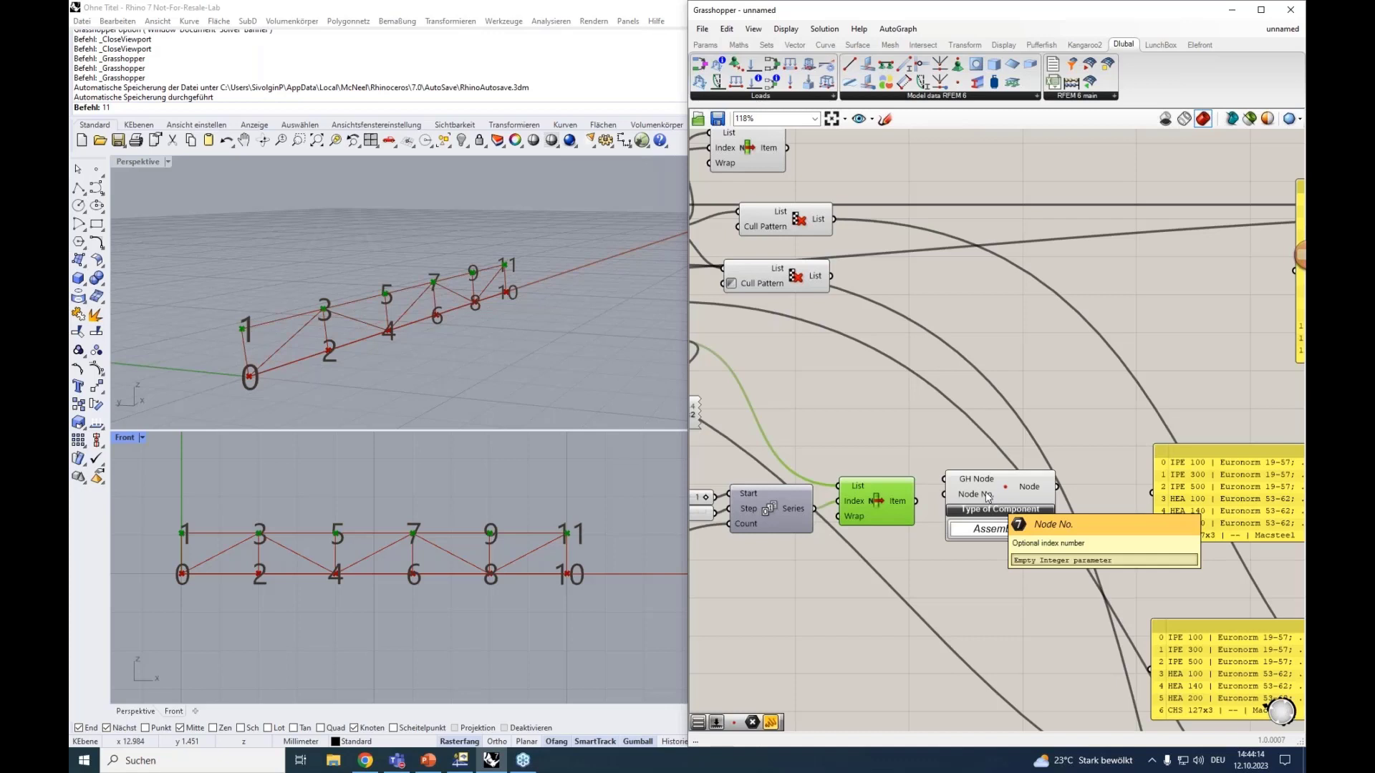
pyautogui.moveTo(988, 497); pyautogui.dragTo(1001, 522)
pyautogui.moveTo(964, 449); pyautogui.dragTo(954, 419, button='right')
pyautogui.click(868, 472)
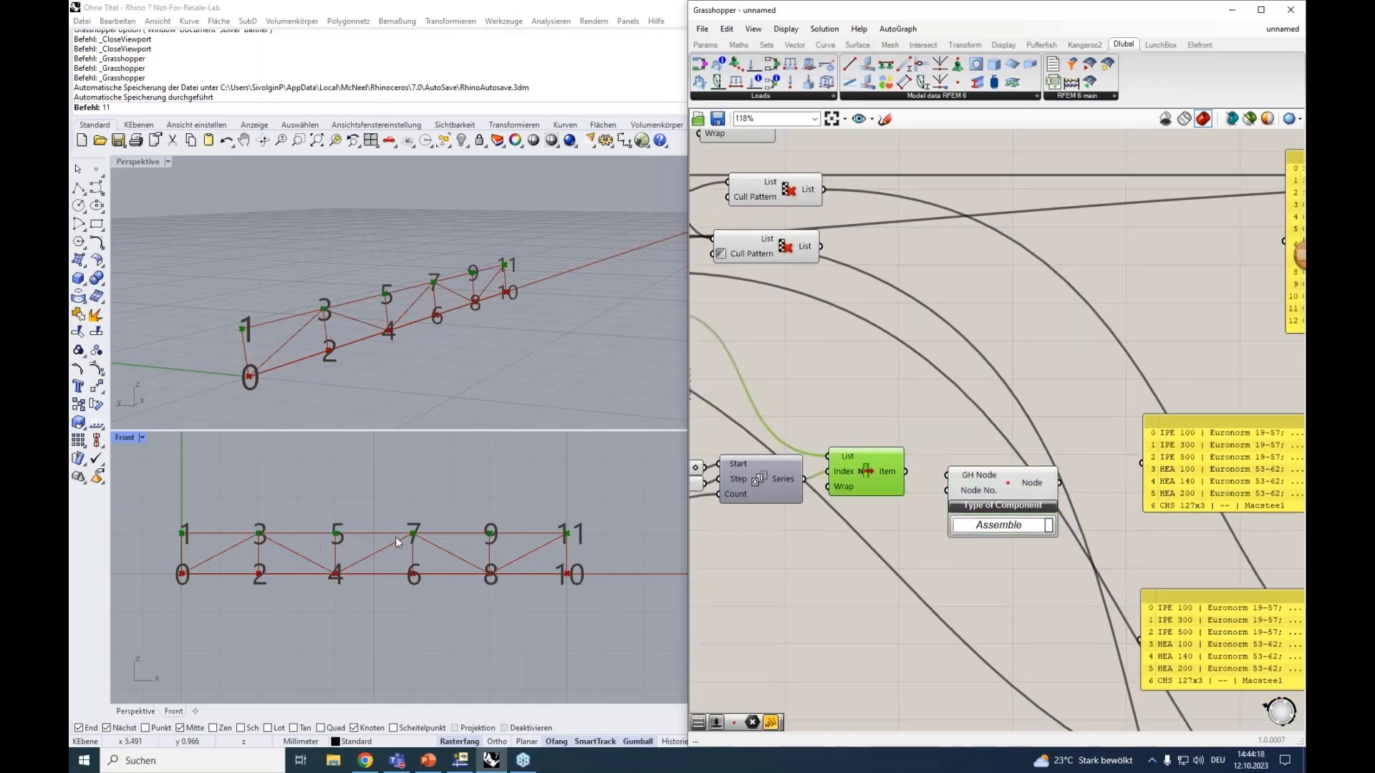
# Connect the List Item output to the Node component's GH Node input and the Series output to its Node No. input.
pyautogui.moveTo(906, 471); pyautogui.dragTo(948, 475)
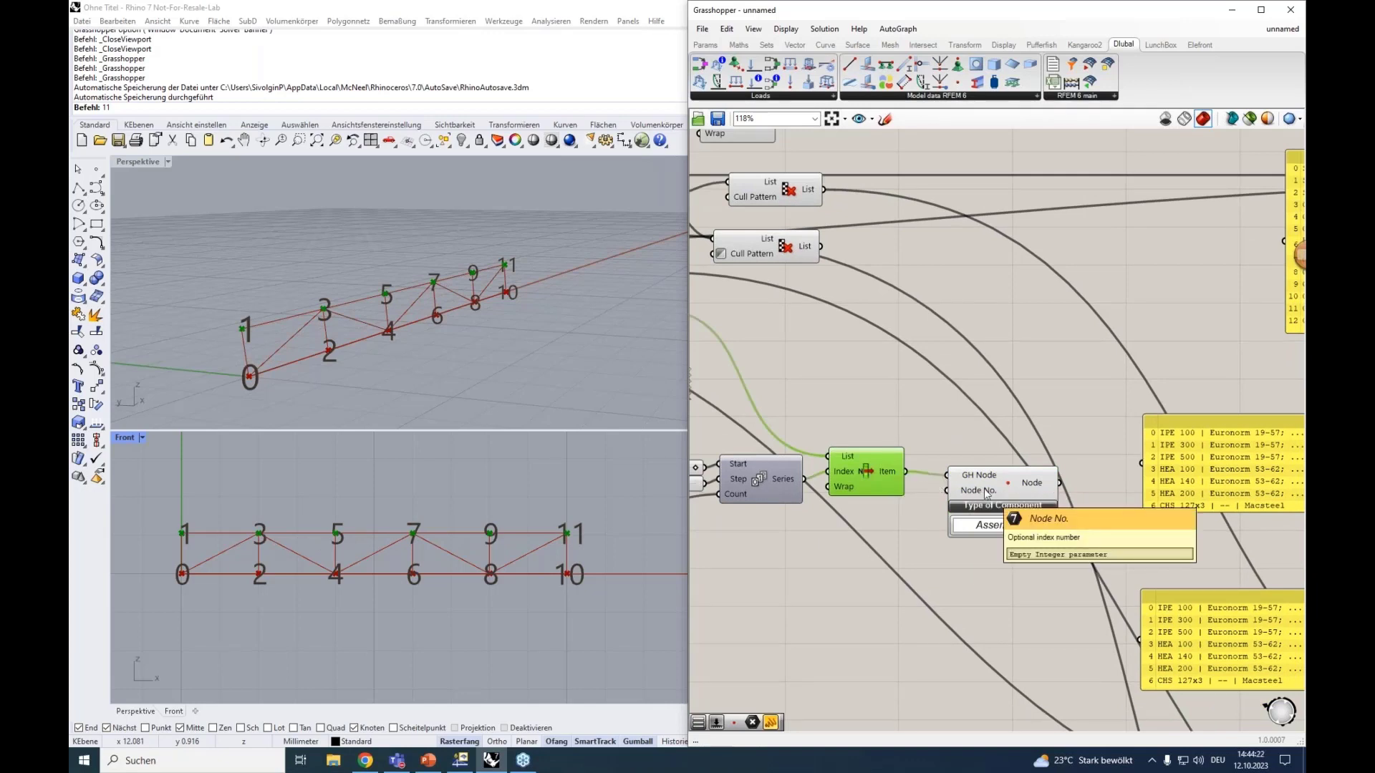
pyautogui.click(796, 483)
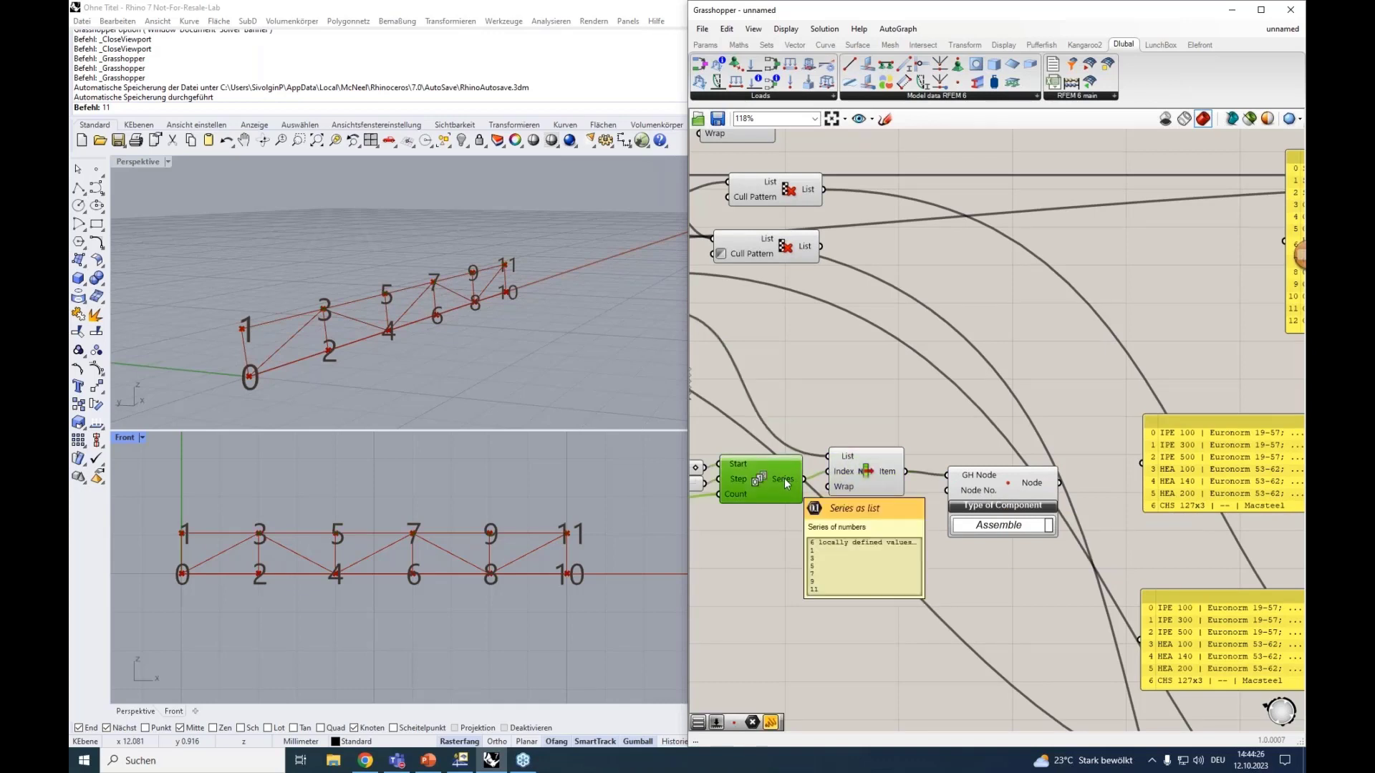
pyautogui.moveTo(804, 479); pyautogui.dragTo(946, 490)
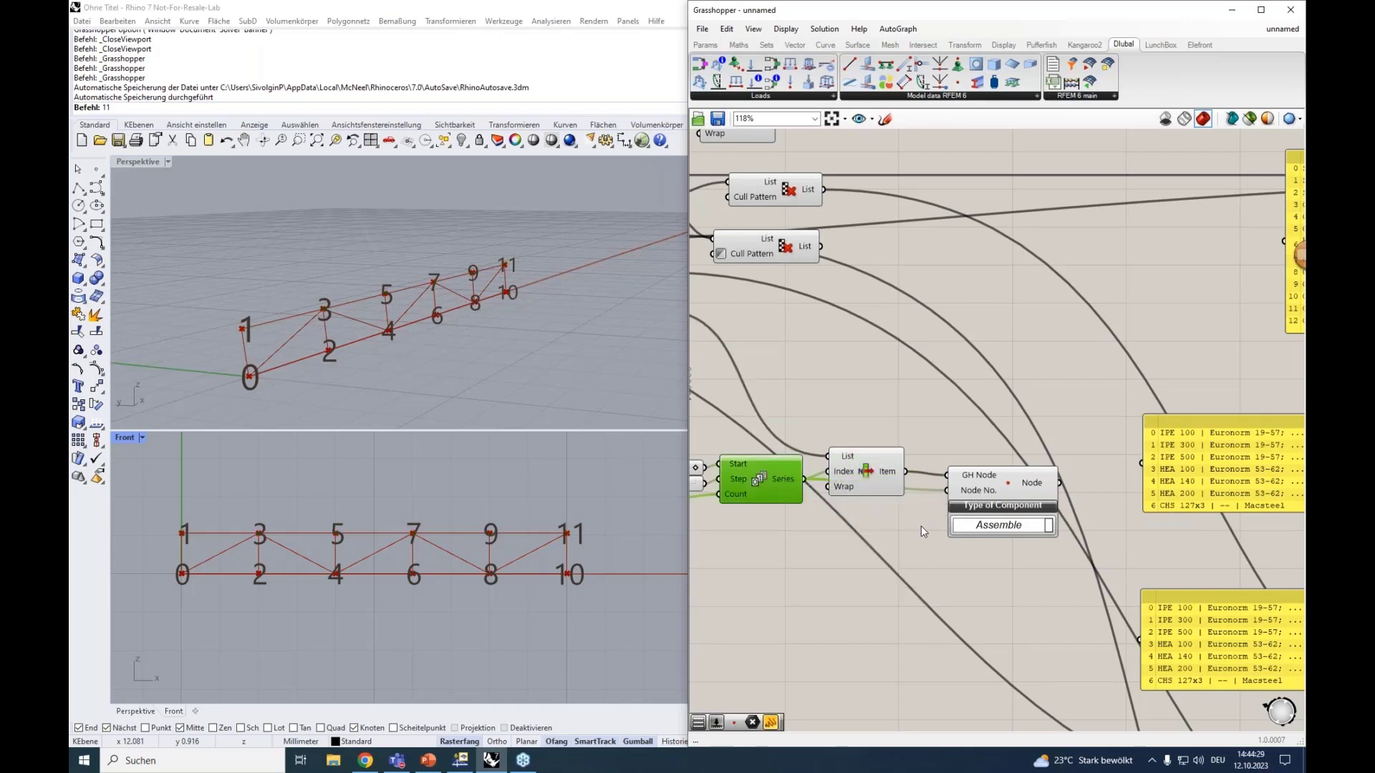
pyautogui.click(1006, 499)
# Connect the Node component's output to the Nodes No. input of the Nodal Load component.
pyautogui.moveTo(965, 571); pyautogui.dragTo(815, 565, button='right')
pyautogui.scroll(-10, 917, 487)
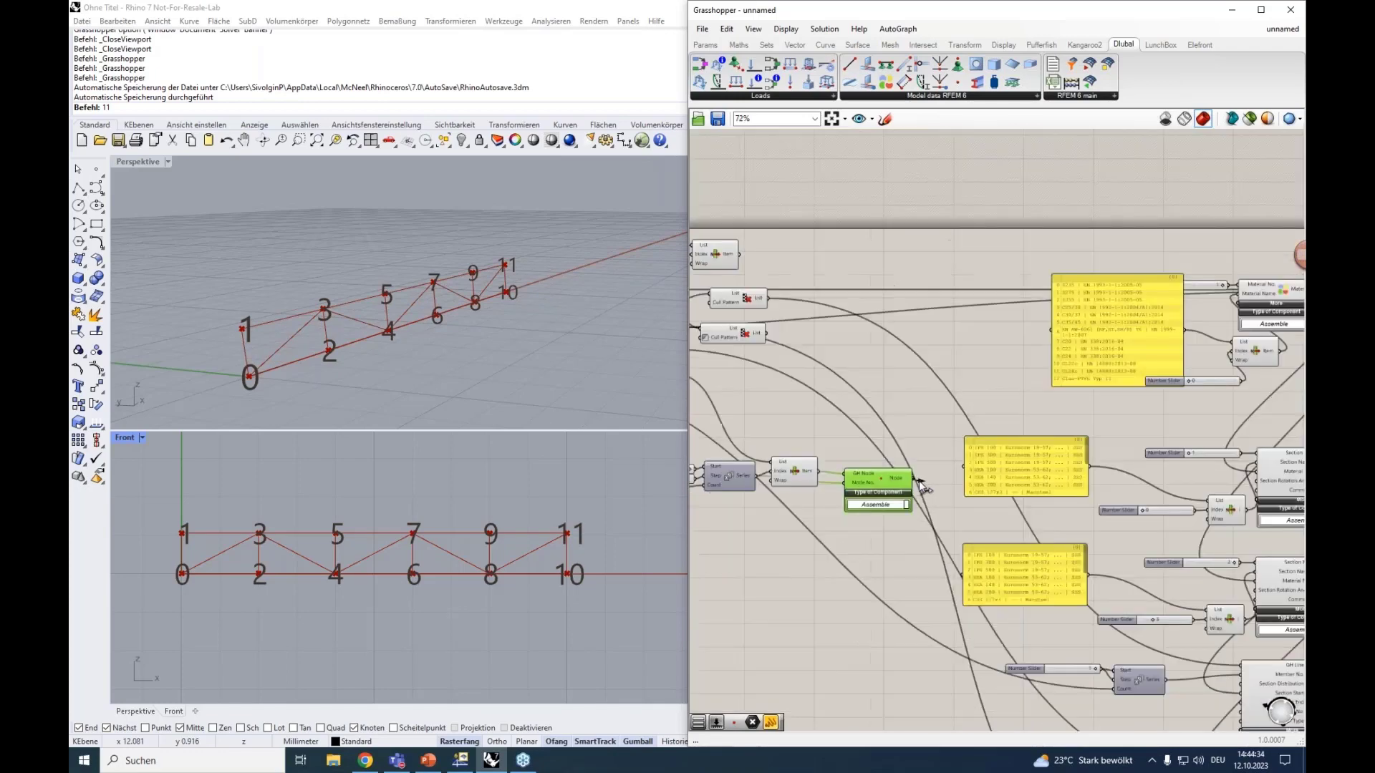
pyautogui.moveTo(1303, 444); pyautogui.dragTo(979, 396)
pyautogui.scroll(10, 1292, 422)
pyautogui.scroll(3, 1168, 393)
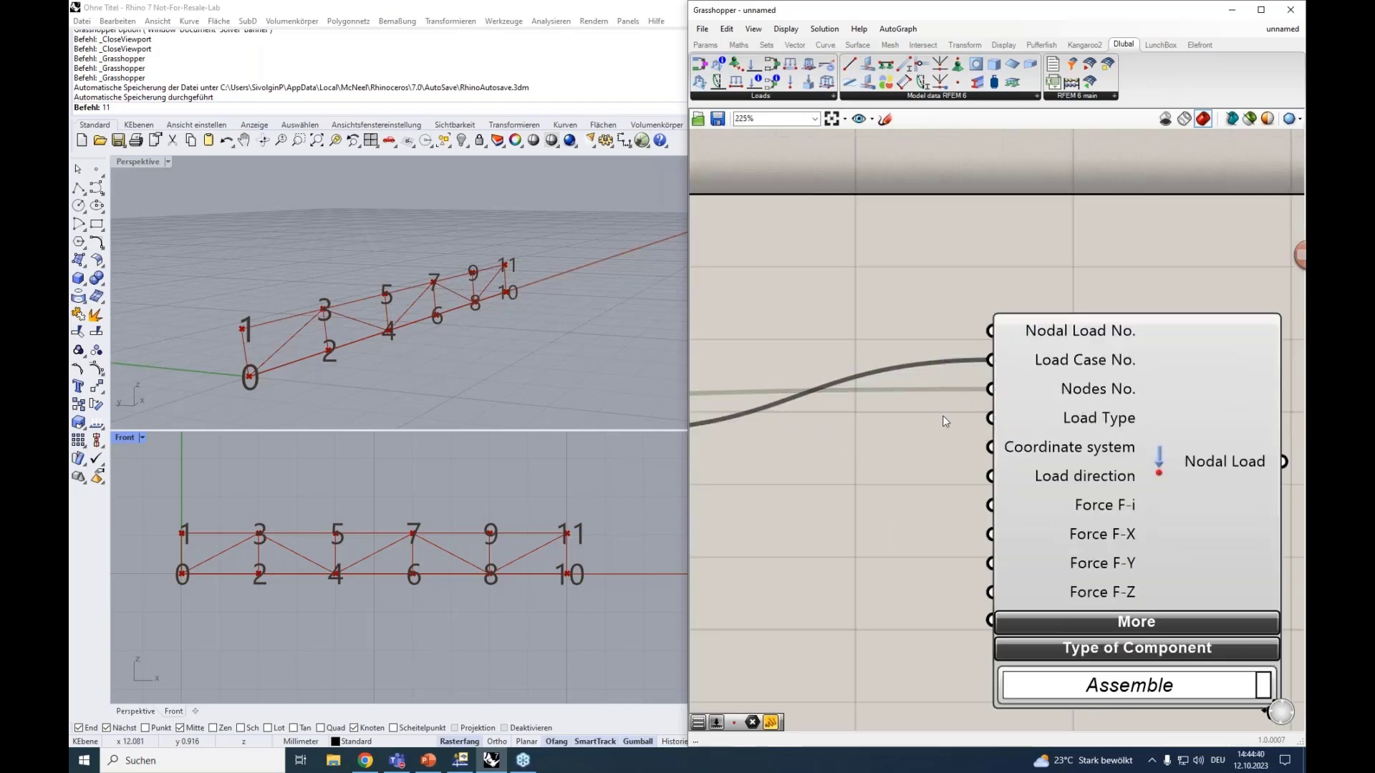
# Expand the Nodal Load component to show its moment and comment inputs, and shift it slightly.
pyautogui.scroll(-2, 918, 444)
pyautogui.moveTo(895, 456); pyautogui.dragTo(844, 394, button='right')
pyautogui.click(981, 515)
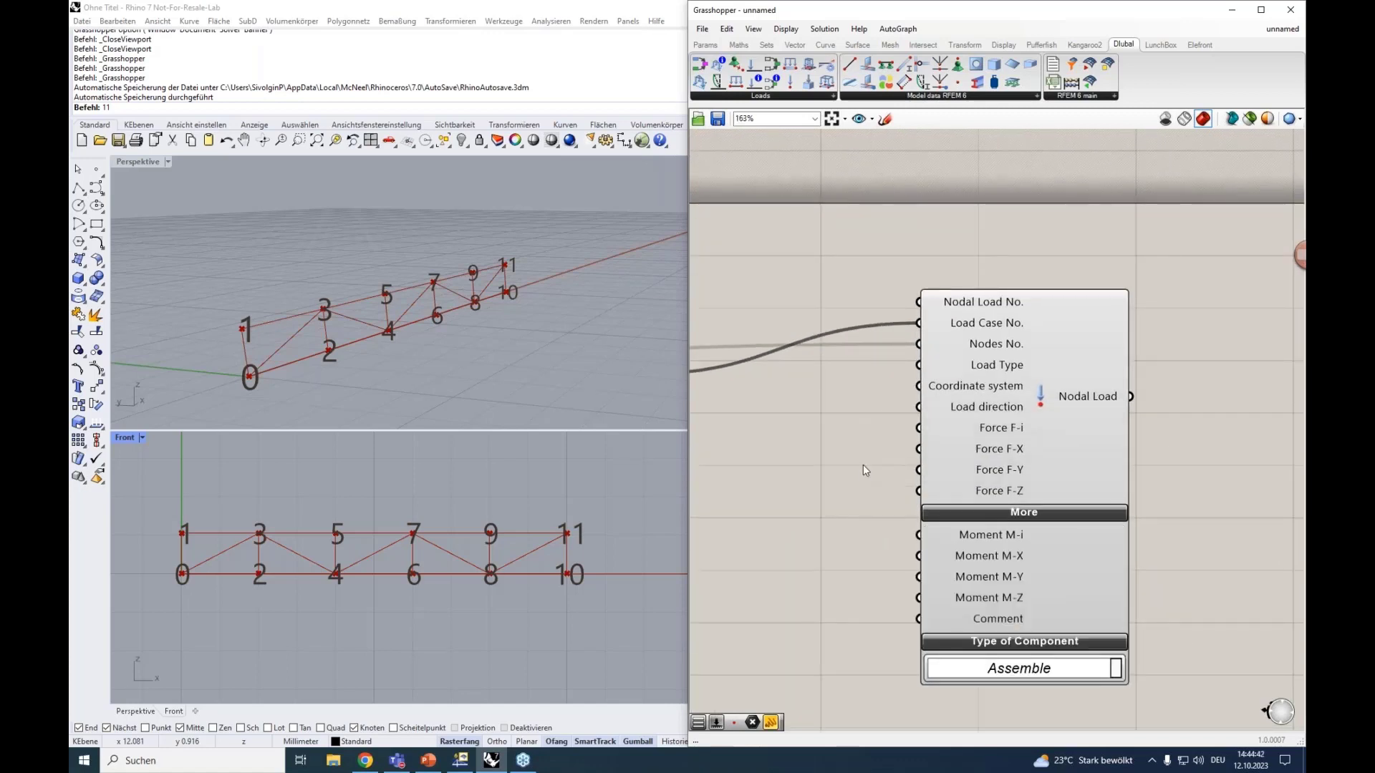
pyautogui.moveTo(863, 466); pyautogui.dragTo(870, 476, button='right')
pyautogui.moveTo(985, 406); pyautogui.dragTo(1015, 410)
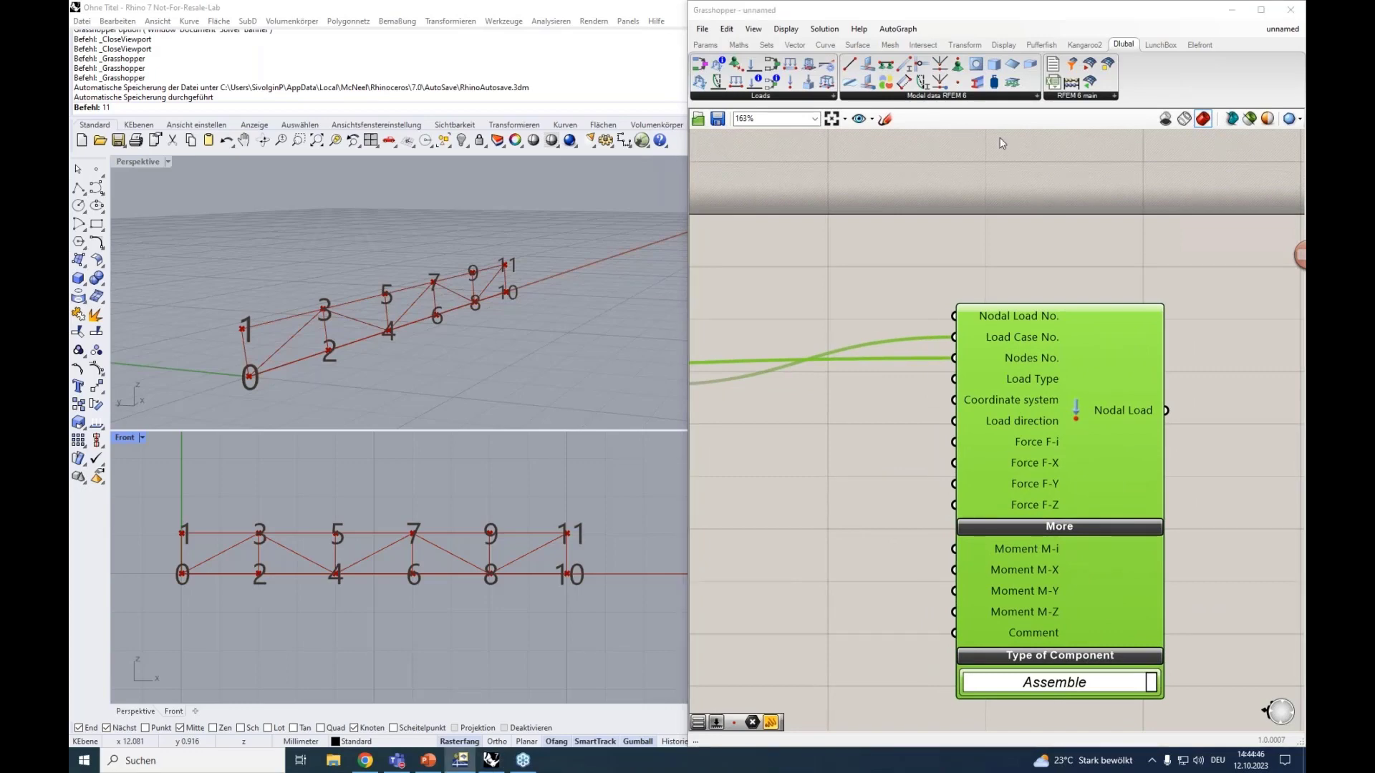
# Examine the Force, Moment and Components load types and their parameters in RFEM's New Nodal Load dialog.
pyautogui.moveTo(296, 183); pyautogui.dragTo(321, 170)
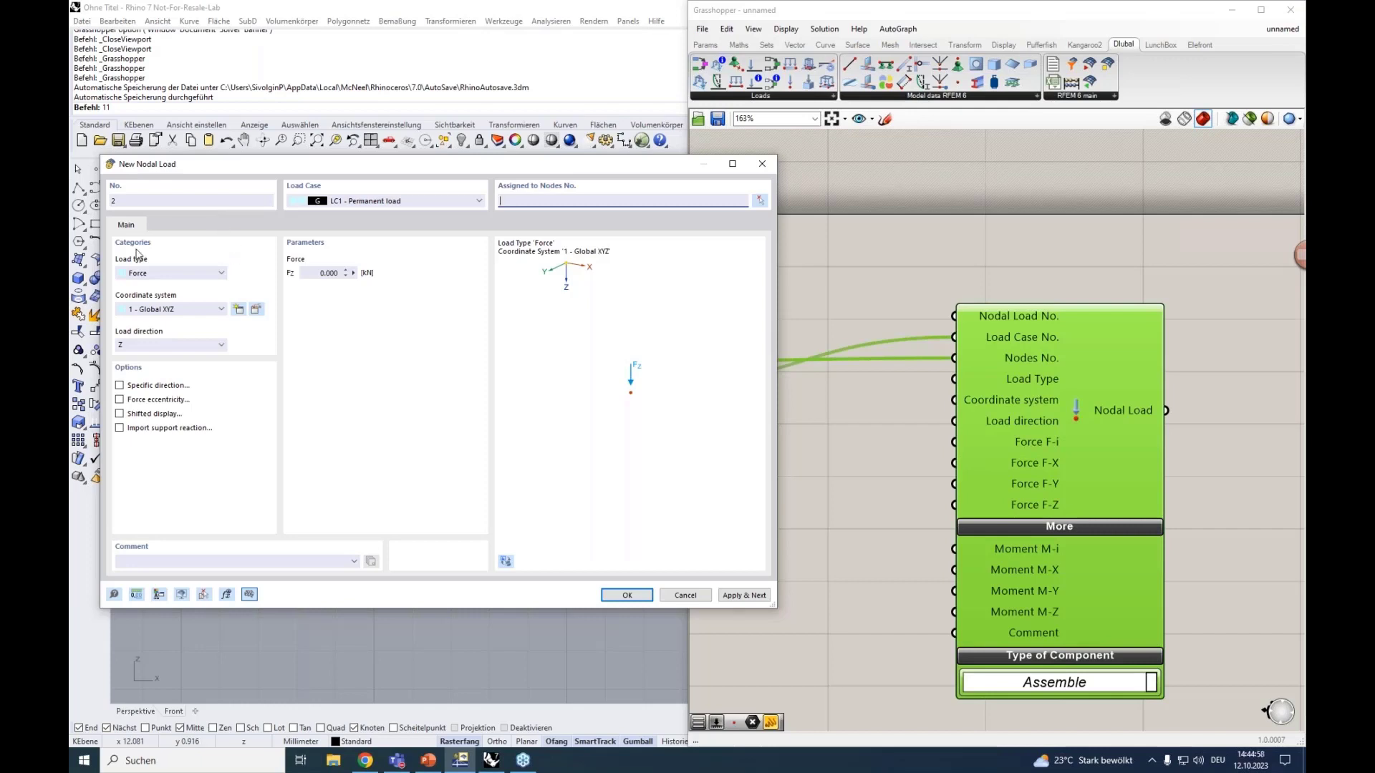
pyautogui.click(152, 275)
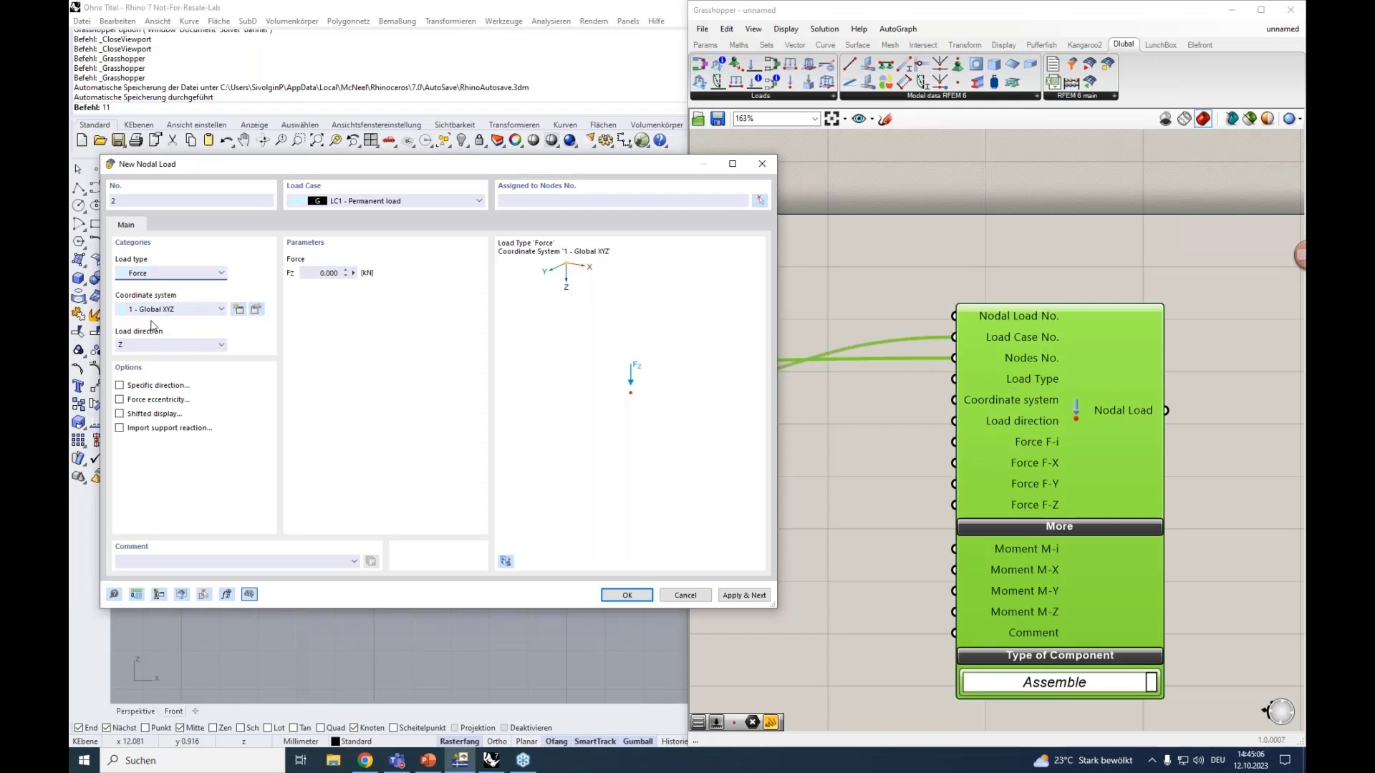
pyautogui.moveTo(1052, 423)
pyautogui.moveTo(1033, 365); pyautogui.dragTo(1016, 367)
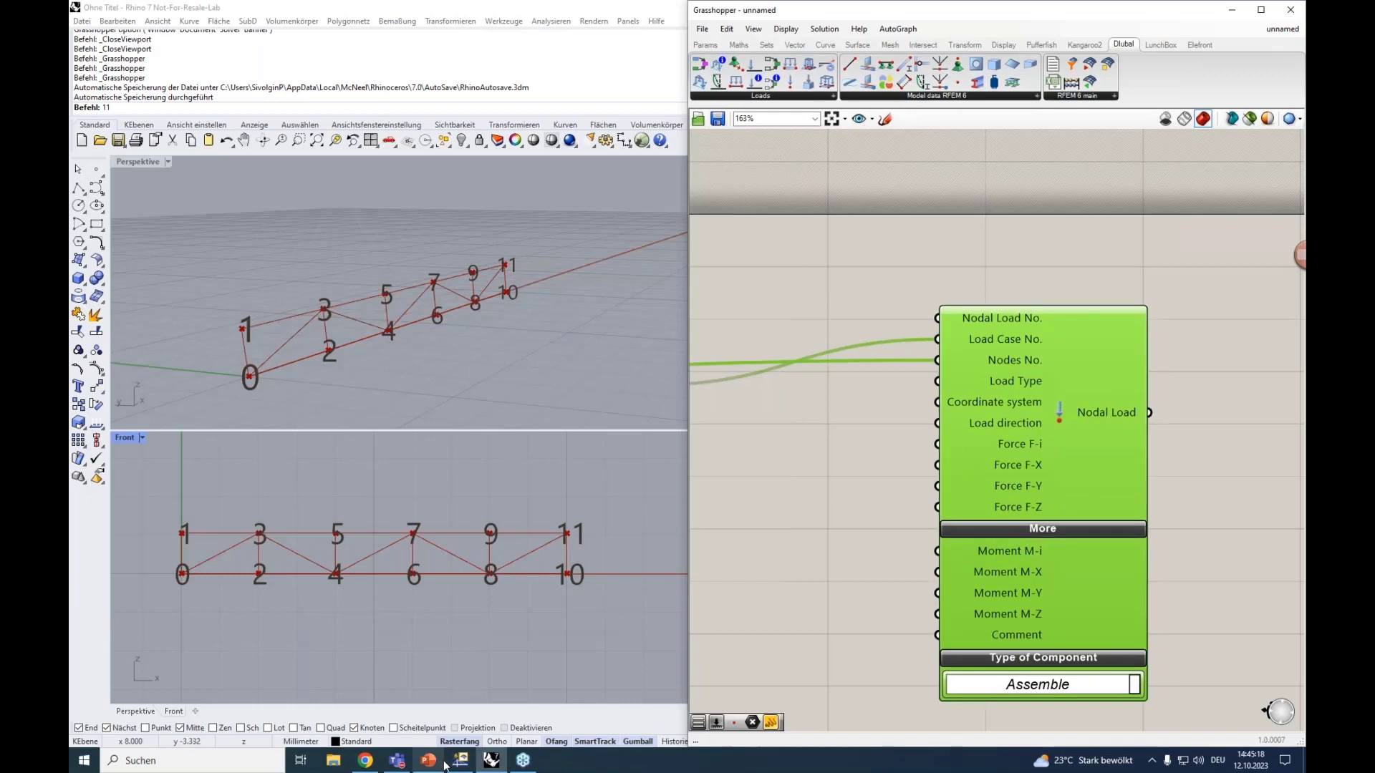
pyautogui.click(459, 760)
pyautogui.click(177, 276)
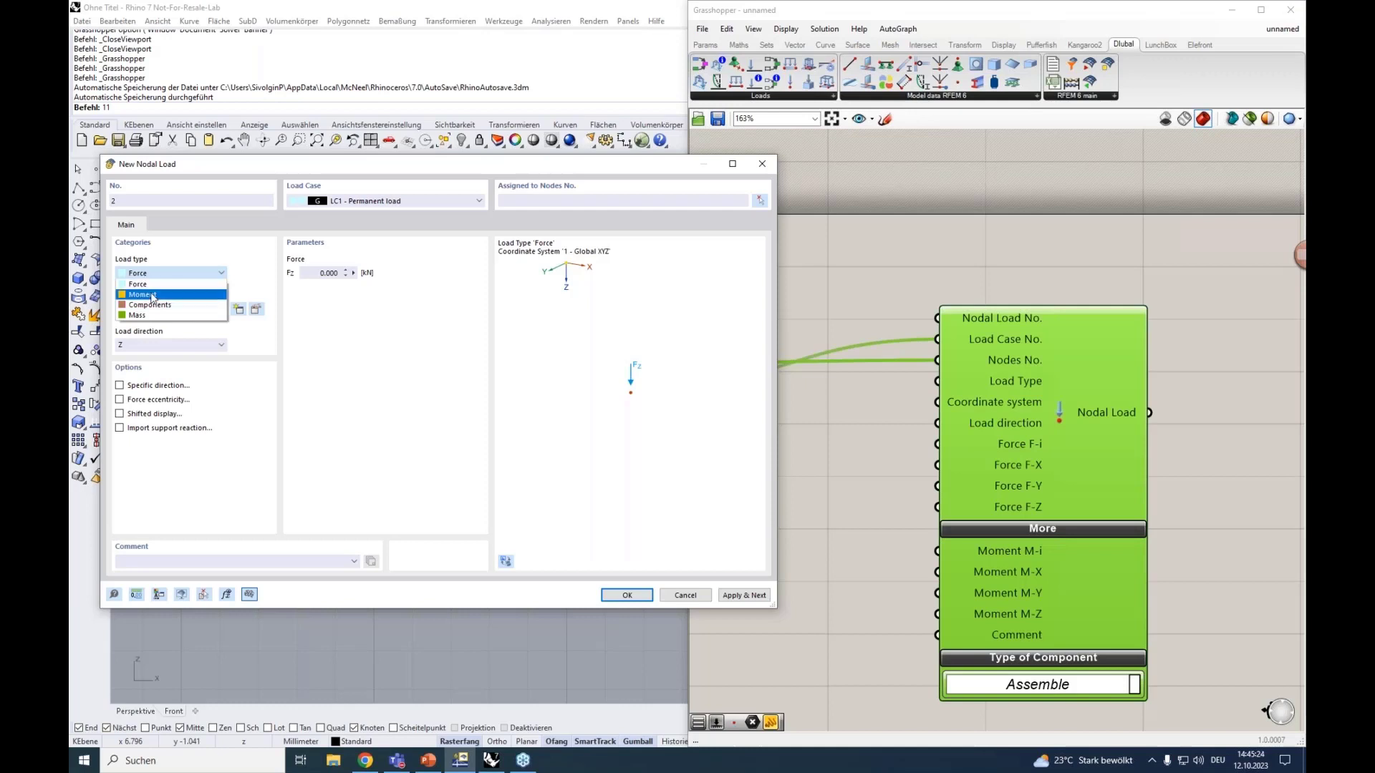
pyautogui.click(153, 294)
pyautogui.click(176, 276)
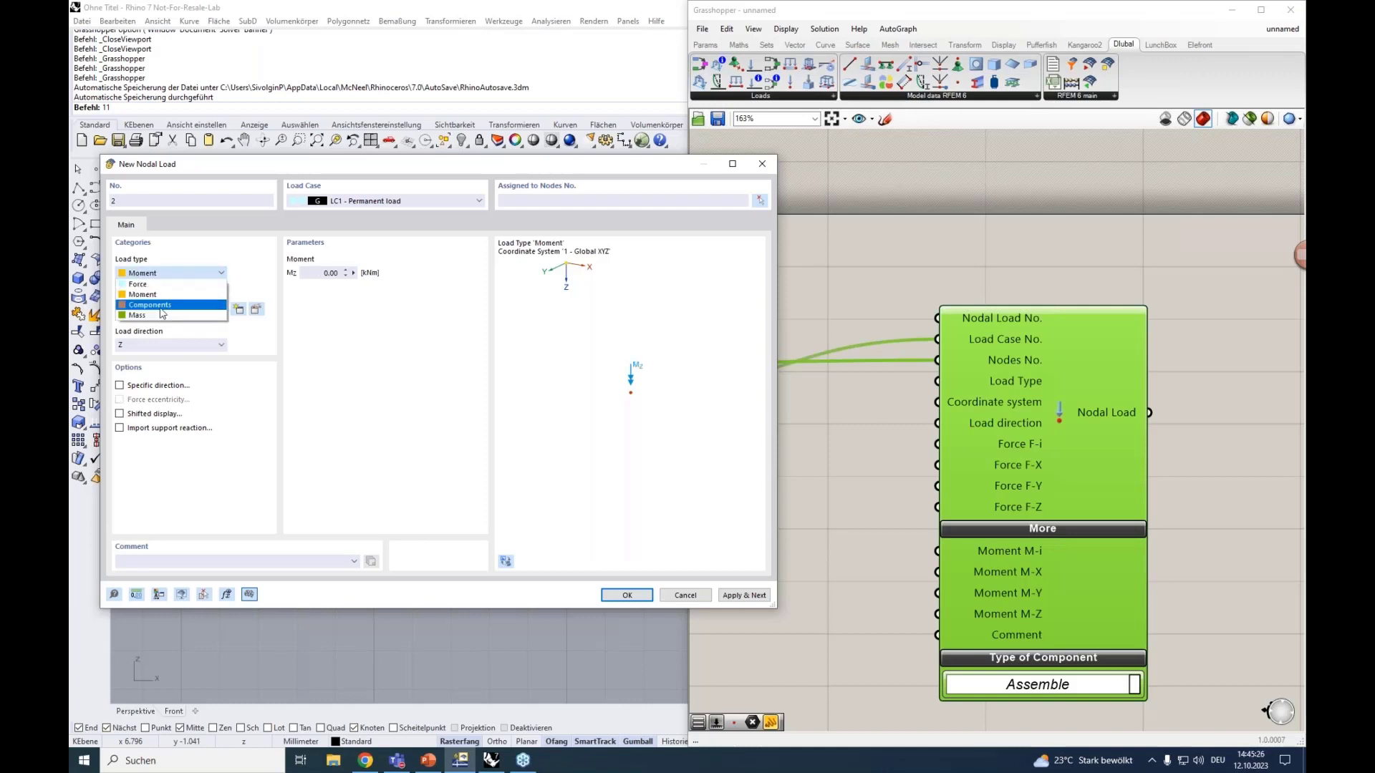
pyautogui.click(154, 305)
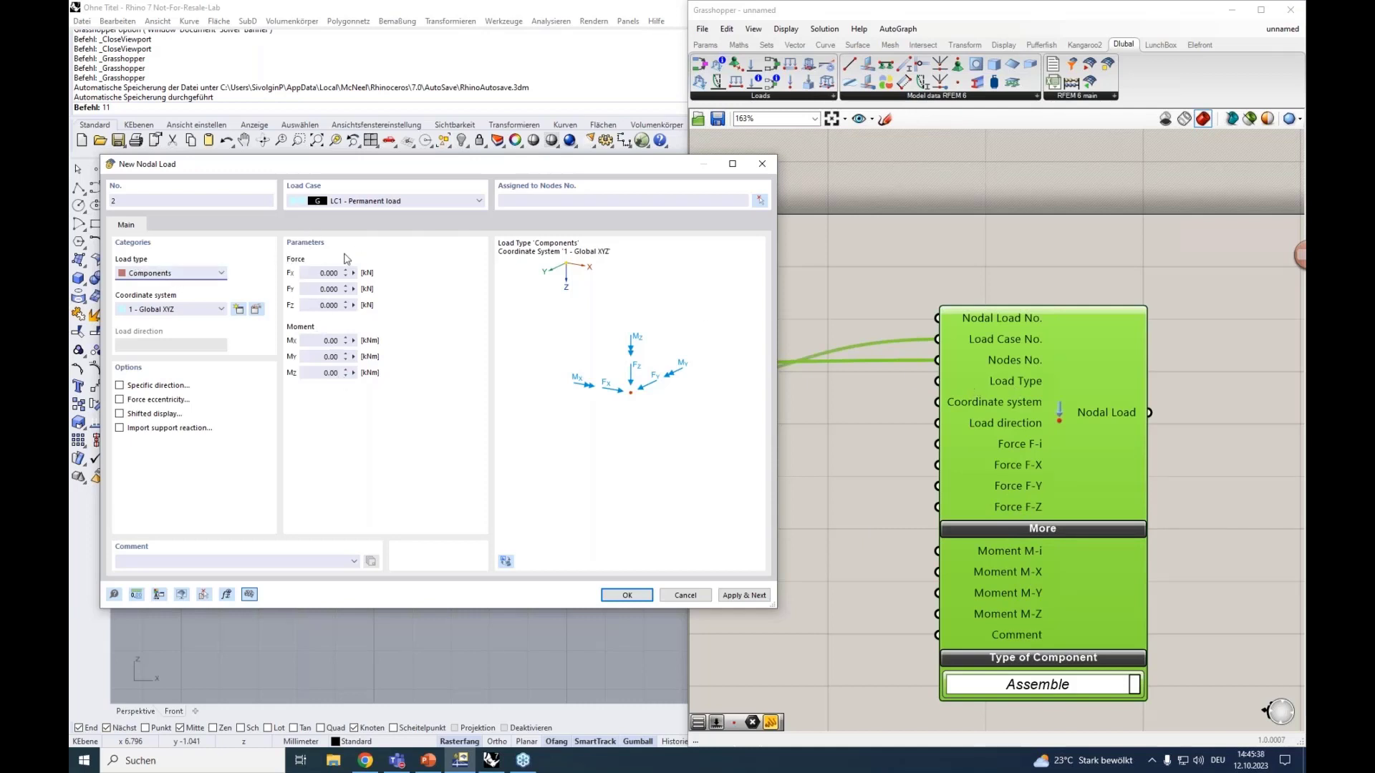
pyautogui.click(163, 273)
pyautogui.click(159, 285)
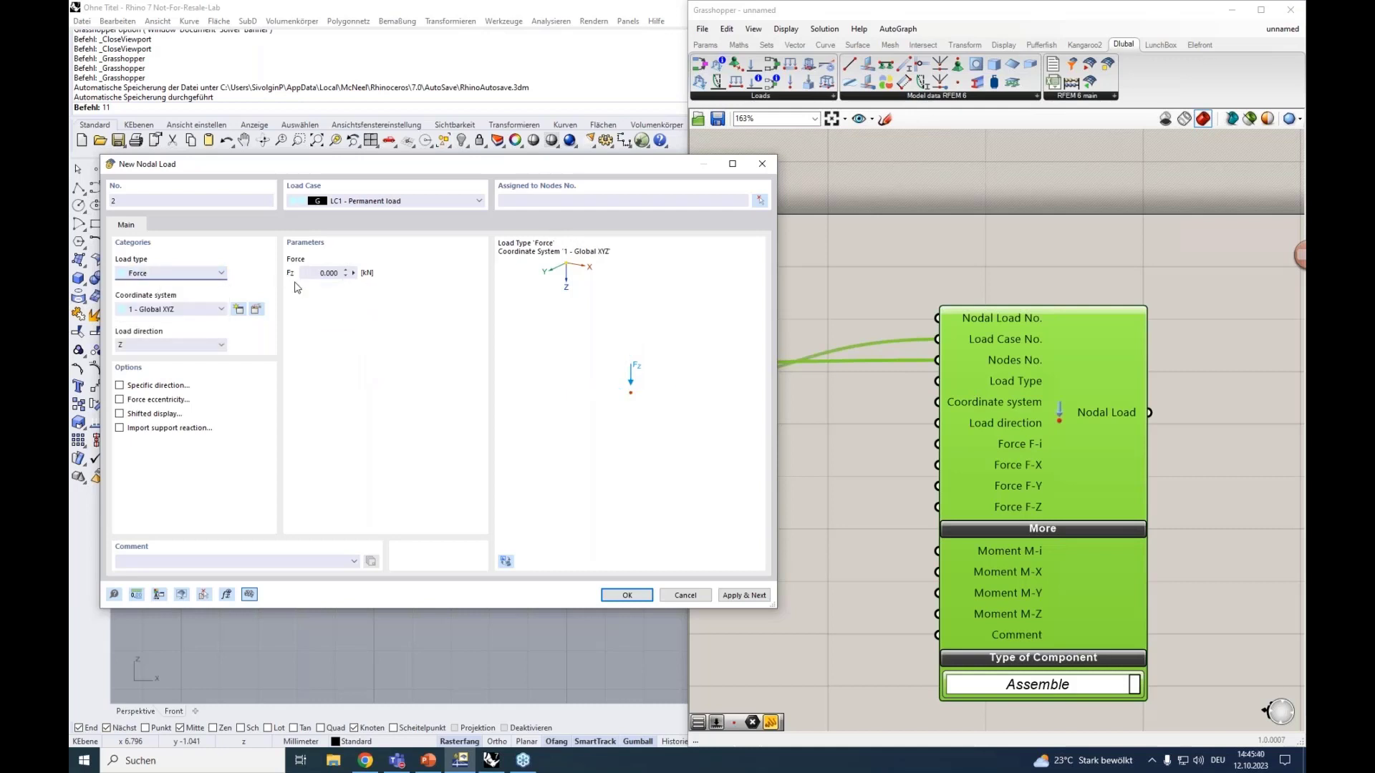
pyautogui.click(342, 273)
# Back in Grasshopper, add a Value List set to LOAD_TYPE_FORCE for the Nodal Load's Load Type input and align it beside the component.
pyautogui.click(853, 420)
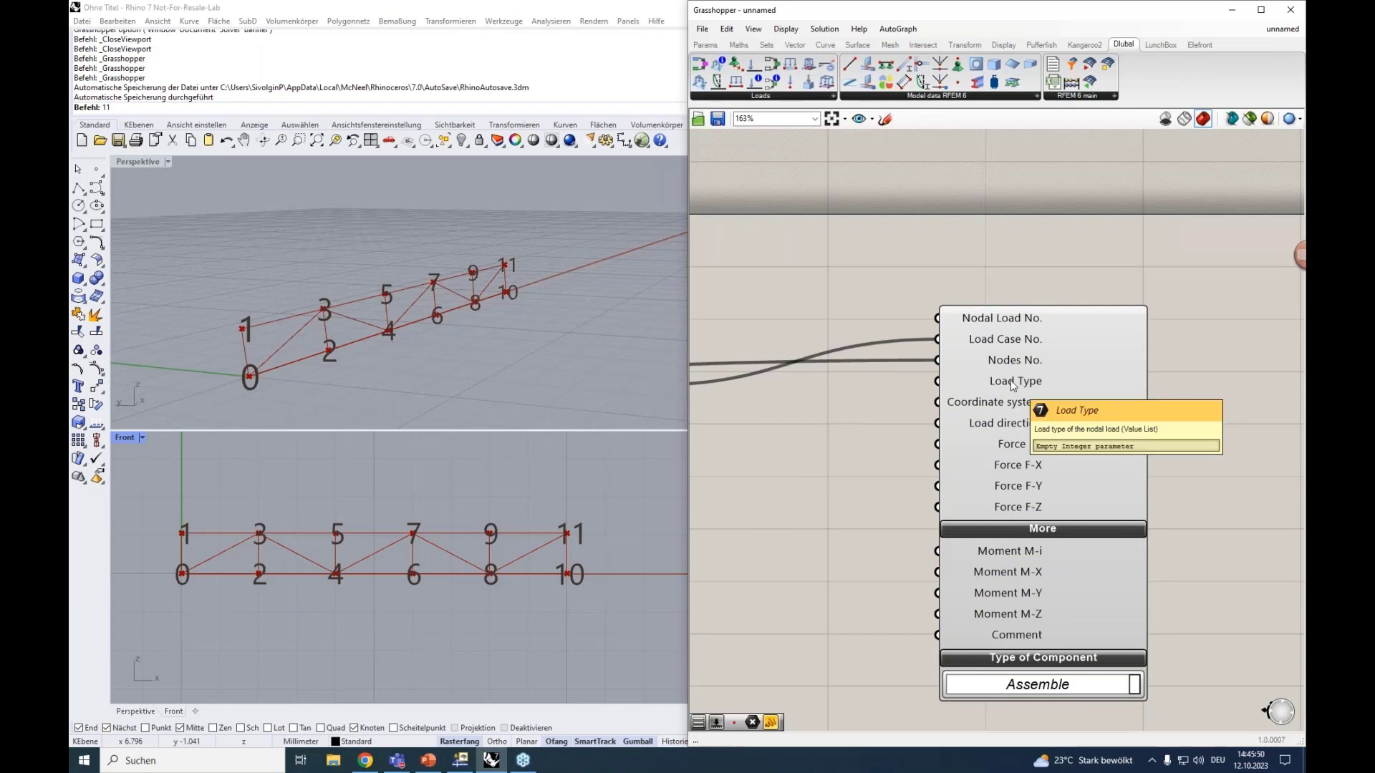
pyautogui.doubleClick(851, 390)
pyautogui.write('val')
pyautogui.click(860, 371)
pyautogui.moveTo(840, 396); pyautogui.dragTo(935, 387)
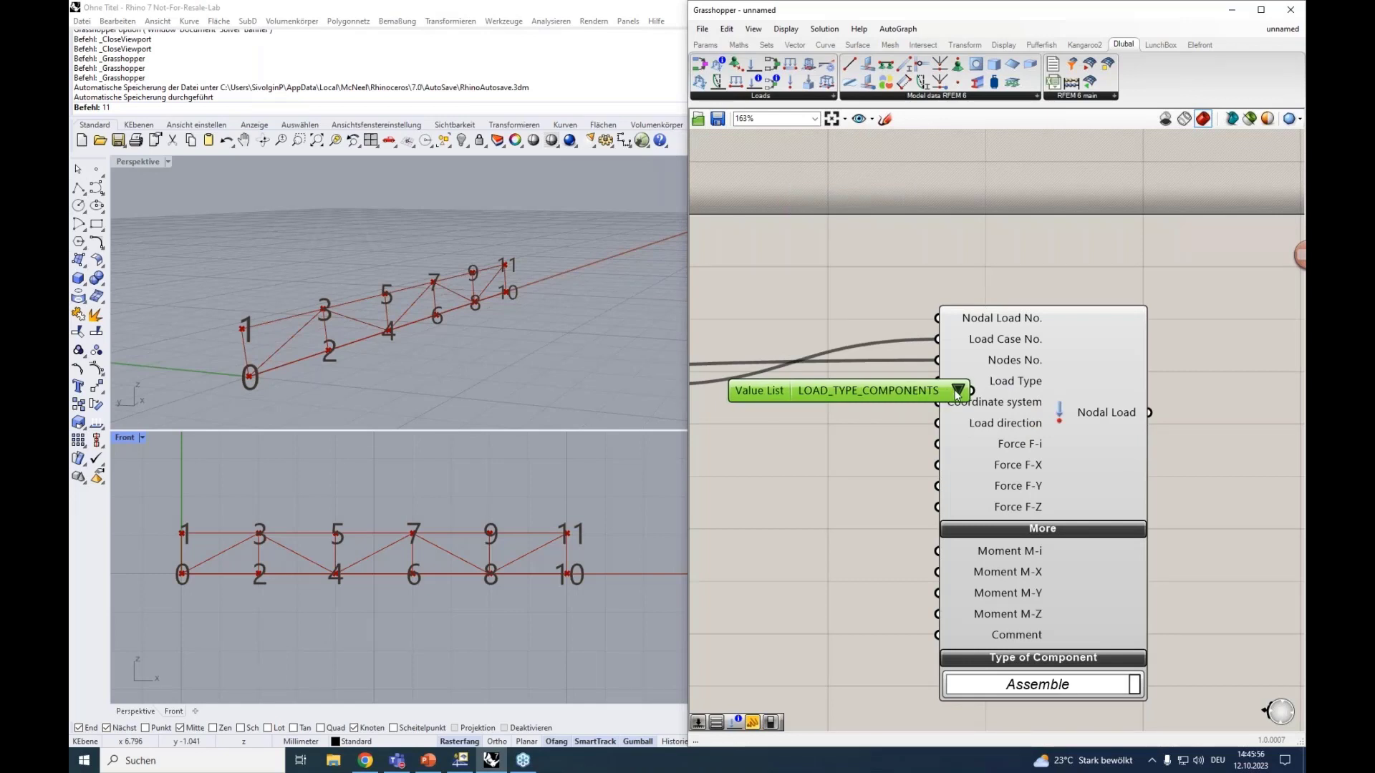
pyautogui.click(958, 391)
pyautogui.click(1012, 412)
pyautogui.moveTo(891, 391); pyautogui.dragTo(830, 381)
# Add a number slider with the value 1 and connect it to the Nodal Load's Coordinate system input.
pyautogui.moveTo(999, 405)
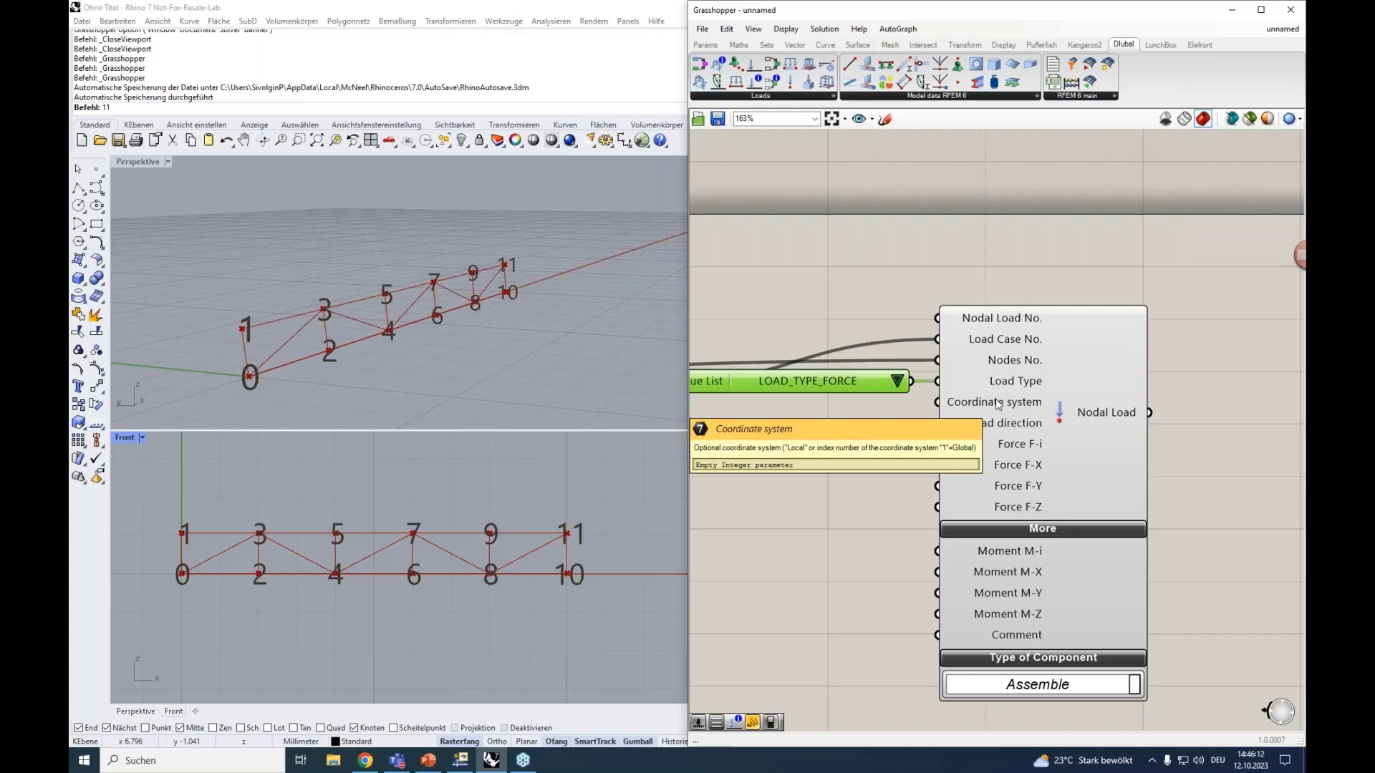
pyautogui.doubleClick(847, 423)
pyautogui.write('1')
pyautogui.press('Return')
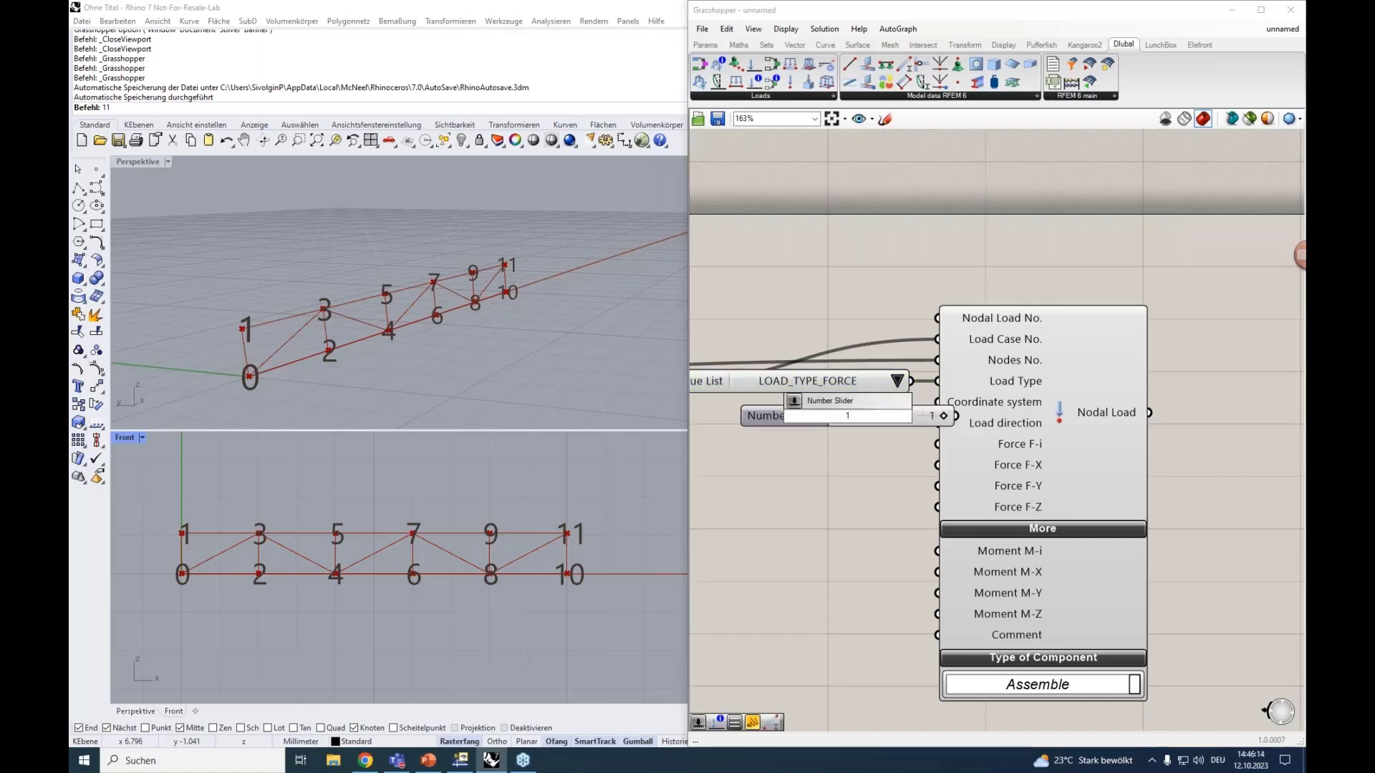
pyautogui.moveTo(866, 416)
pyautogui.mouseDown()
pyautogui.moveTo(812, 418)
pyautogui.moveTo(936, 401)
pyautogui.moveTo(881, 412)
pyautogui.mouseUp()
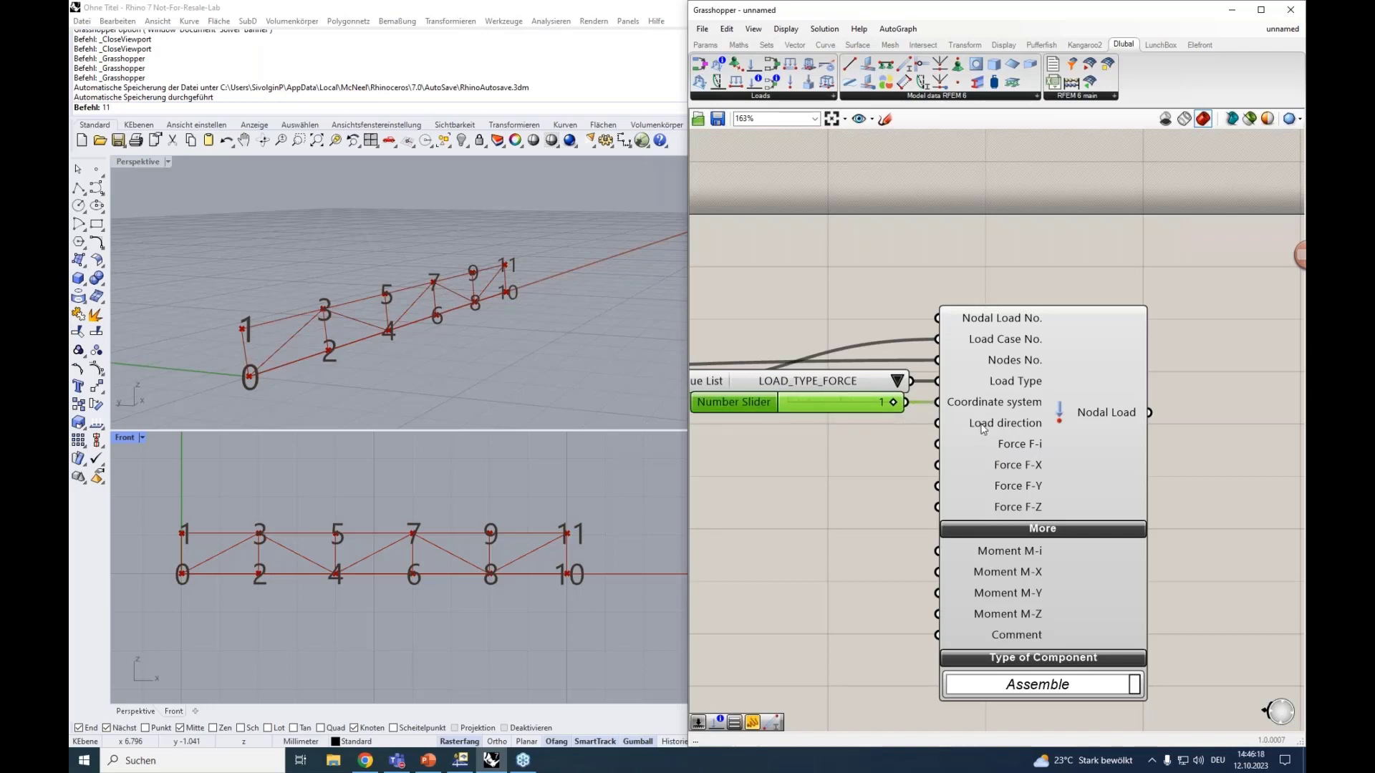
# Add a Value List for the Nodal Load's Load direction input, set to LOAD_DIRECTION_GLOBAL_Z_OR_USER_DEFINED_W, moving the component to make room.
pyautogui.moveTo(983, 428)
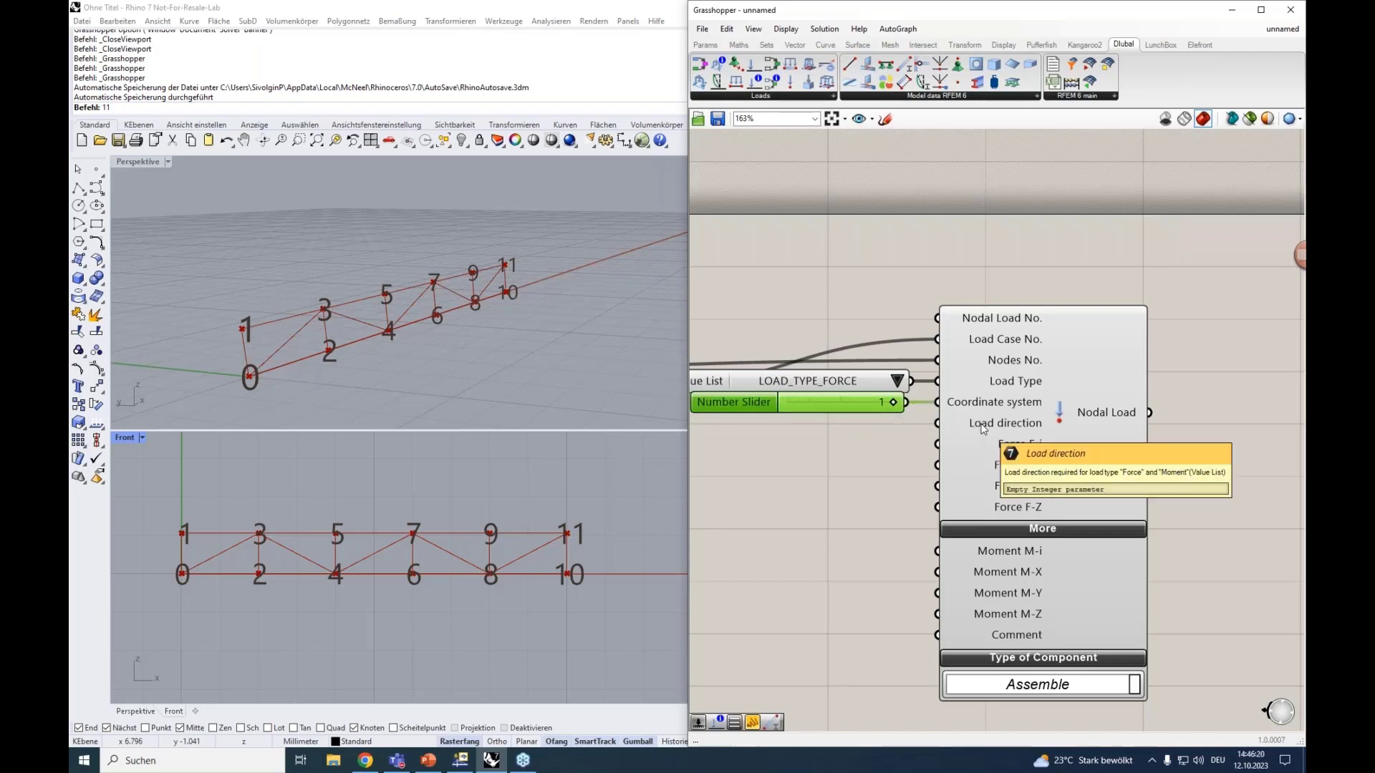
pyautogui.doubleClick(806, 449)
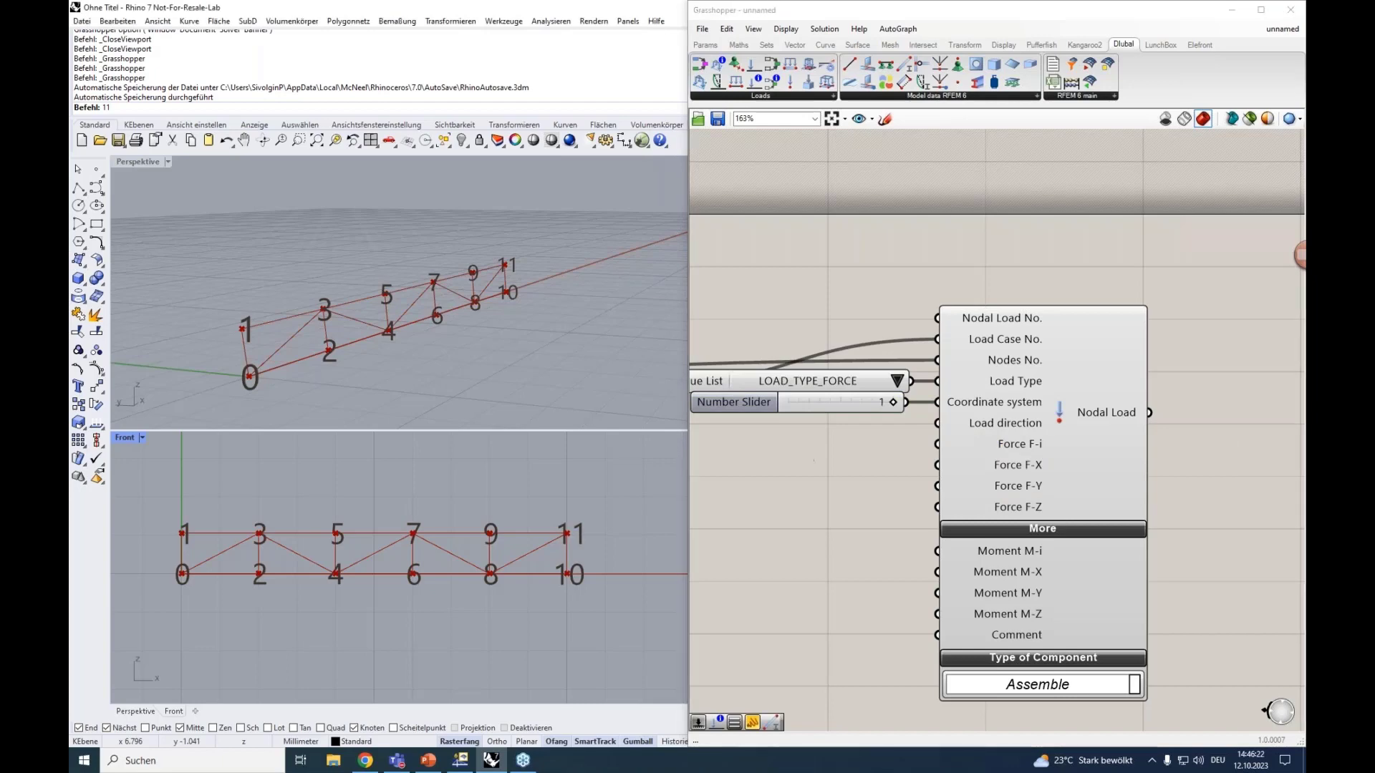
pyautogui.write('av')
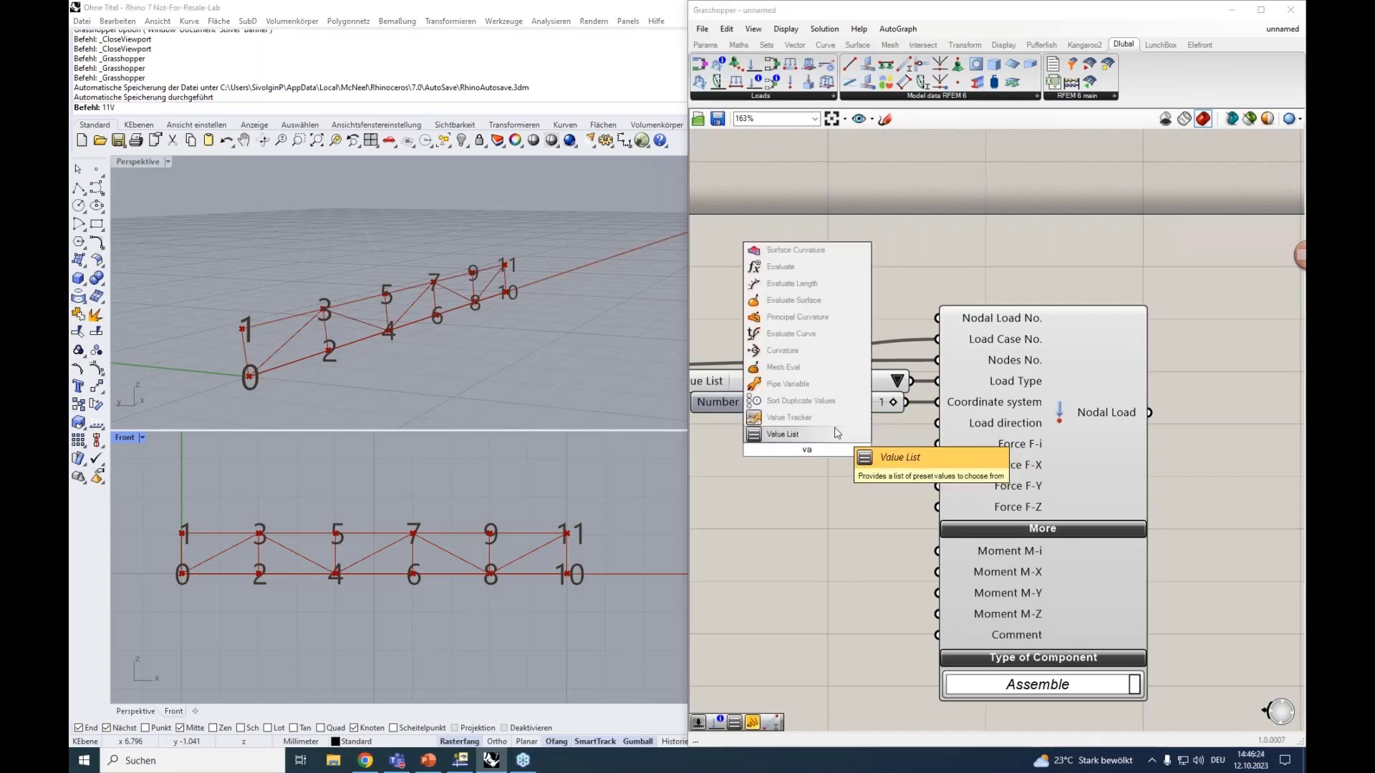
pyautogui.press('Return')
pyautogui.moveTo(885, 453); pyautogui.dragTo(796, 441)
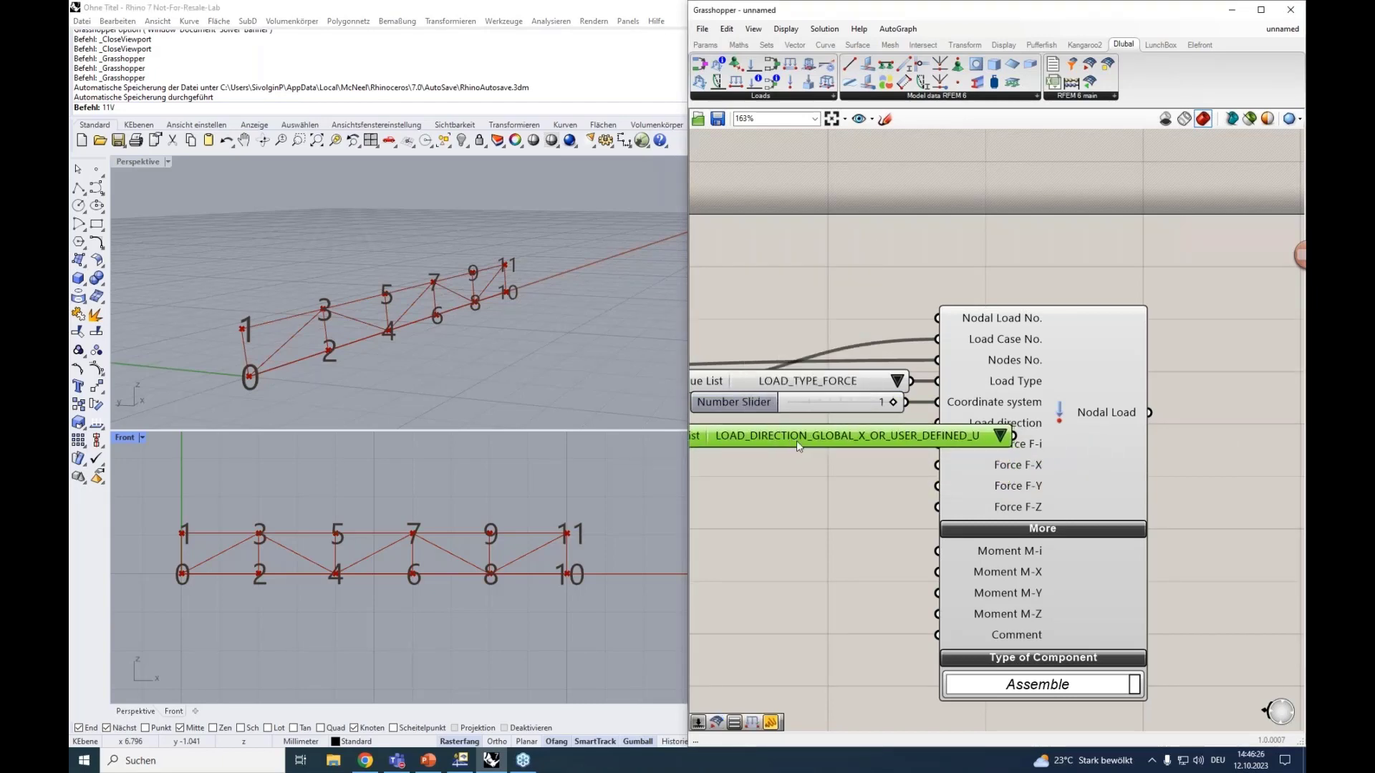
pyautogui.scroll(-2, 815, 477)
pyautogui.moveTo(815, 477); pyautogui.dragTo(933, 468, button='right')
pyautogui.moveTo(1077, 484); pyautogui.dragTo(1164, 495)
pyautogui.click(1072, 438)
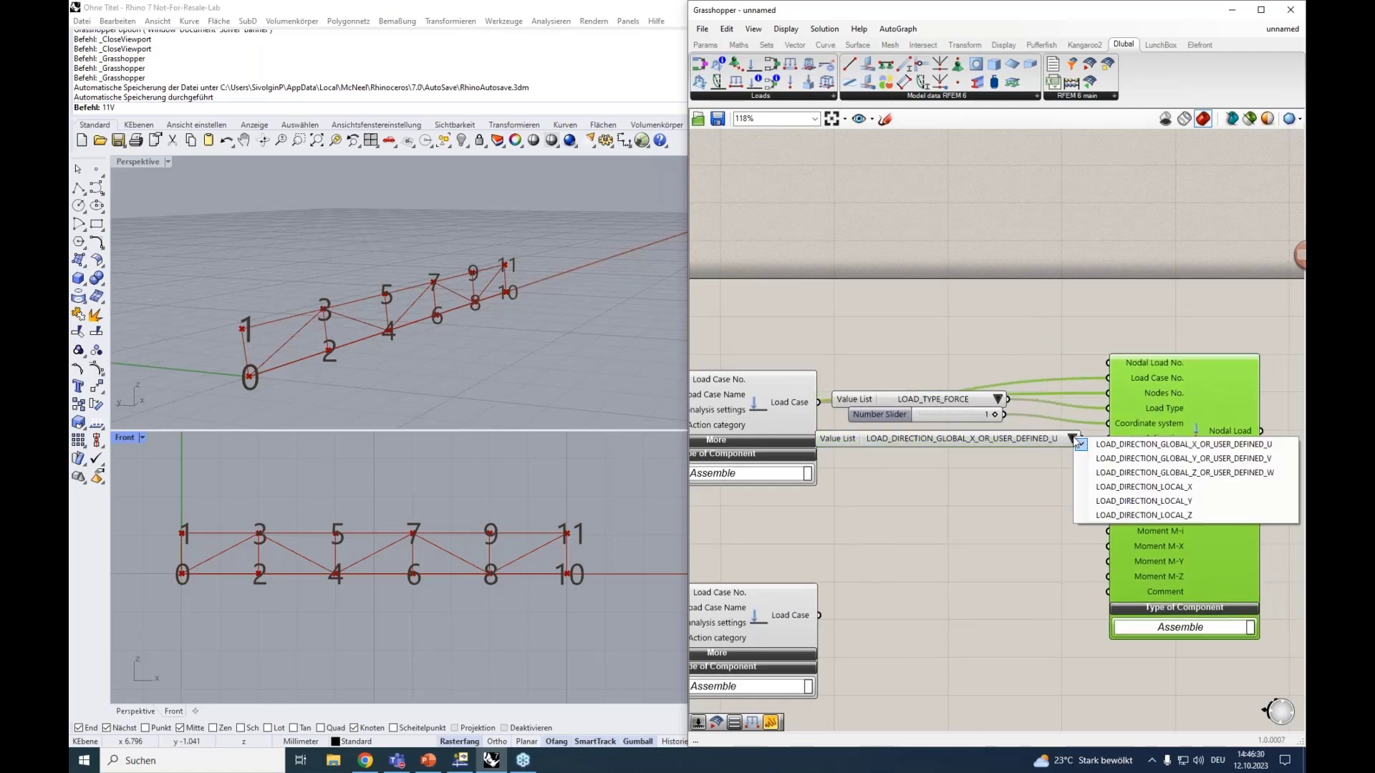
pyautogui.click(1130, 476)
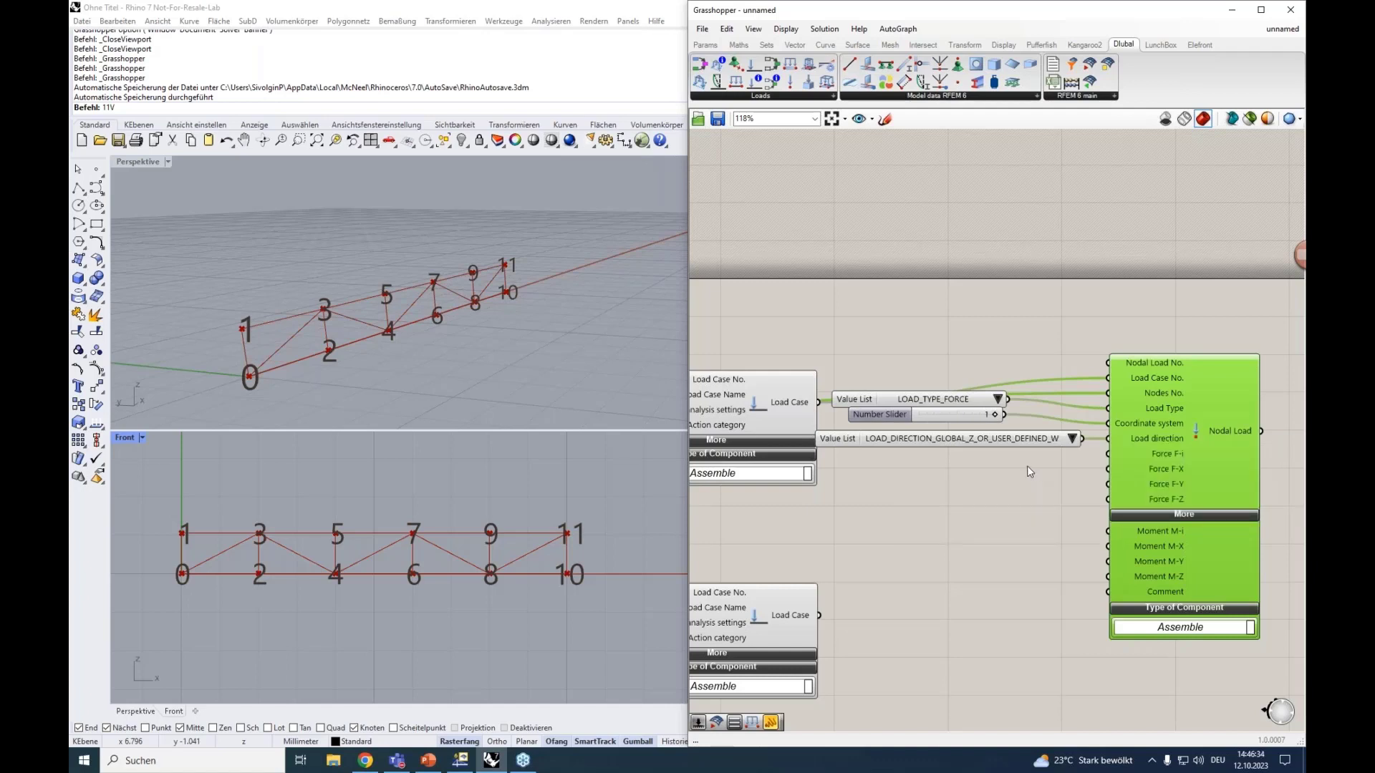
# Add a number slider with the value 3000 and connect it to the Nodal Load's Force F-i input.
pyautogui.rightClick(1080, 461)
pyautogui.click(995, 485)
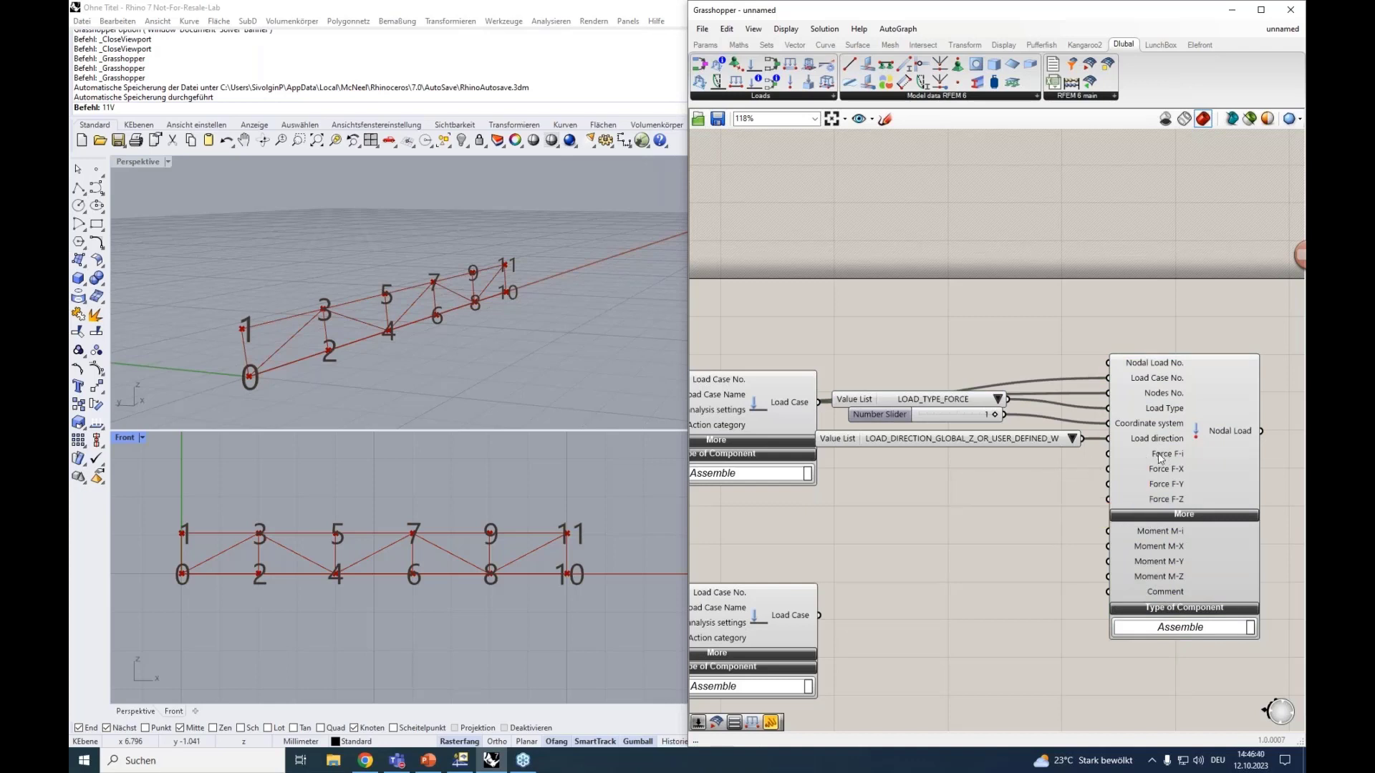
pyautogui.moveTo(1160, 458)
pyautogui.doubleClick(1020, 473)
pyautogui.write('3000')
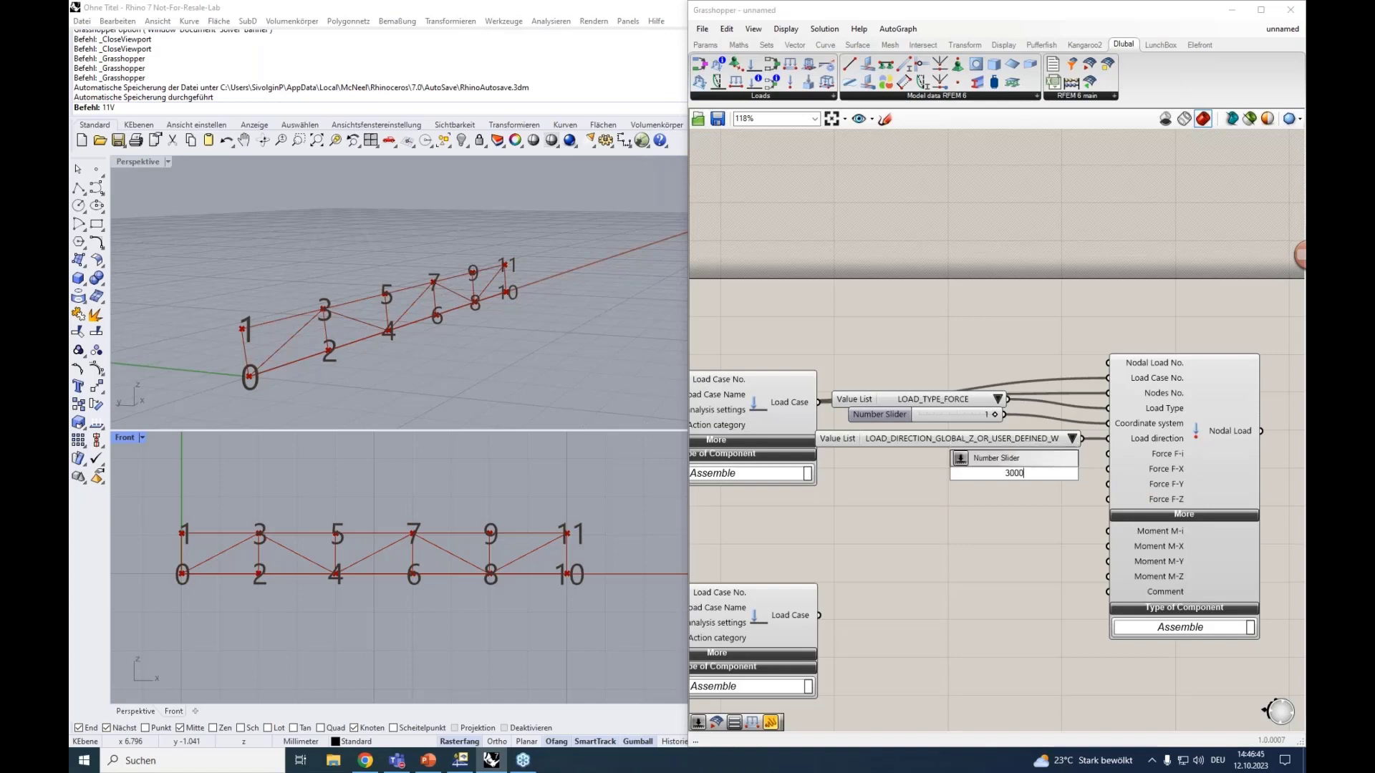
pyautogui.press('Return')
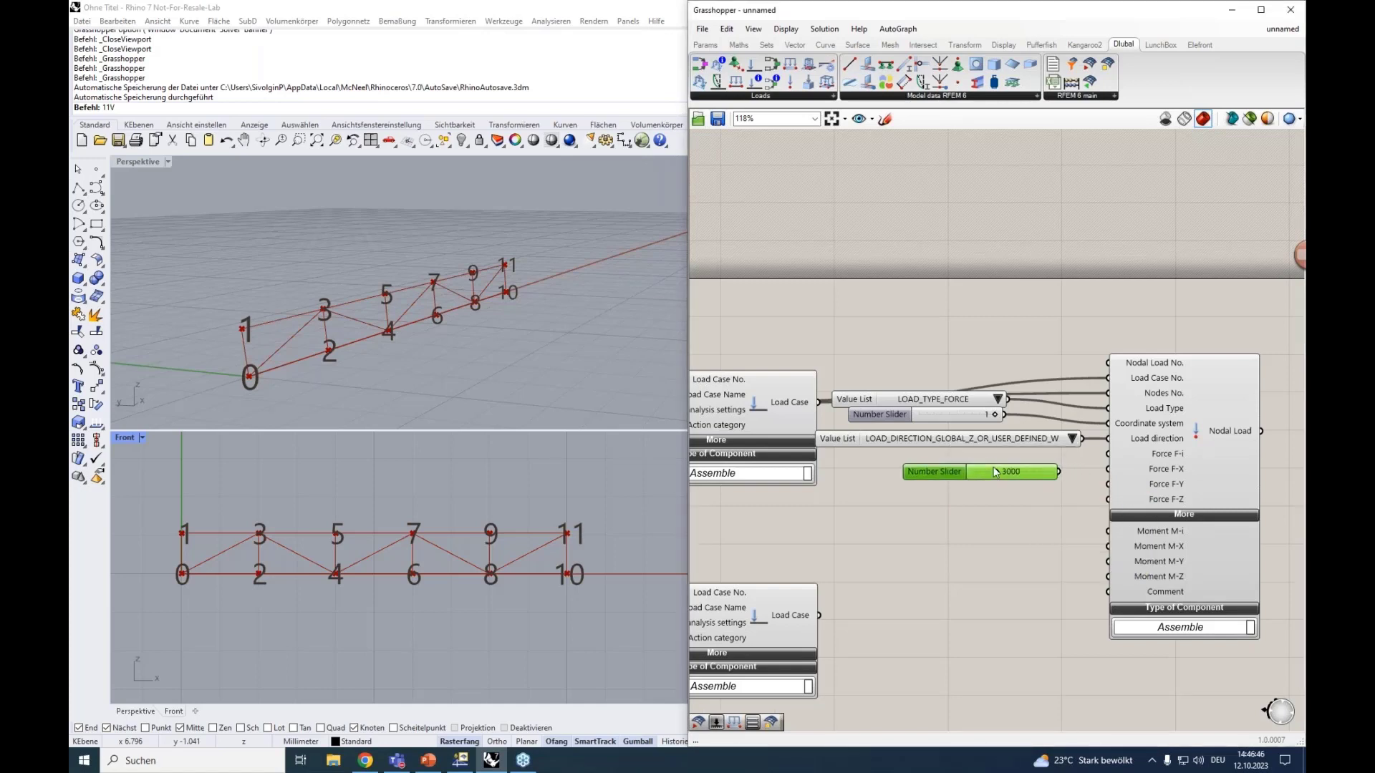
pyautogui.moveTo(1066, 467); pyautogui.dragTo(1108, 454)
pyautogui.moveTo(1066, 517); pyautogui.dragTo(1004, 452, button='right')
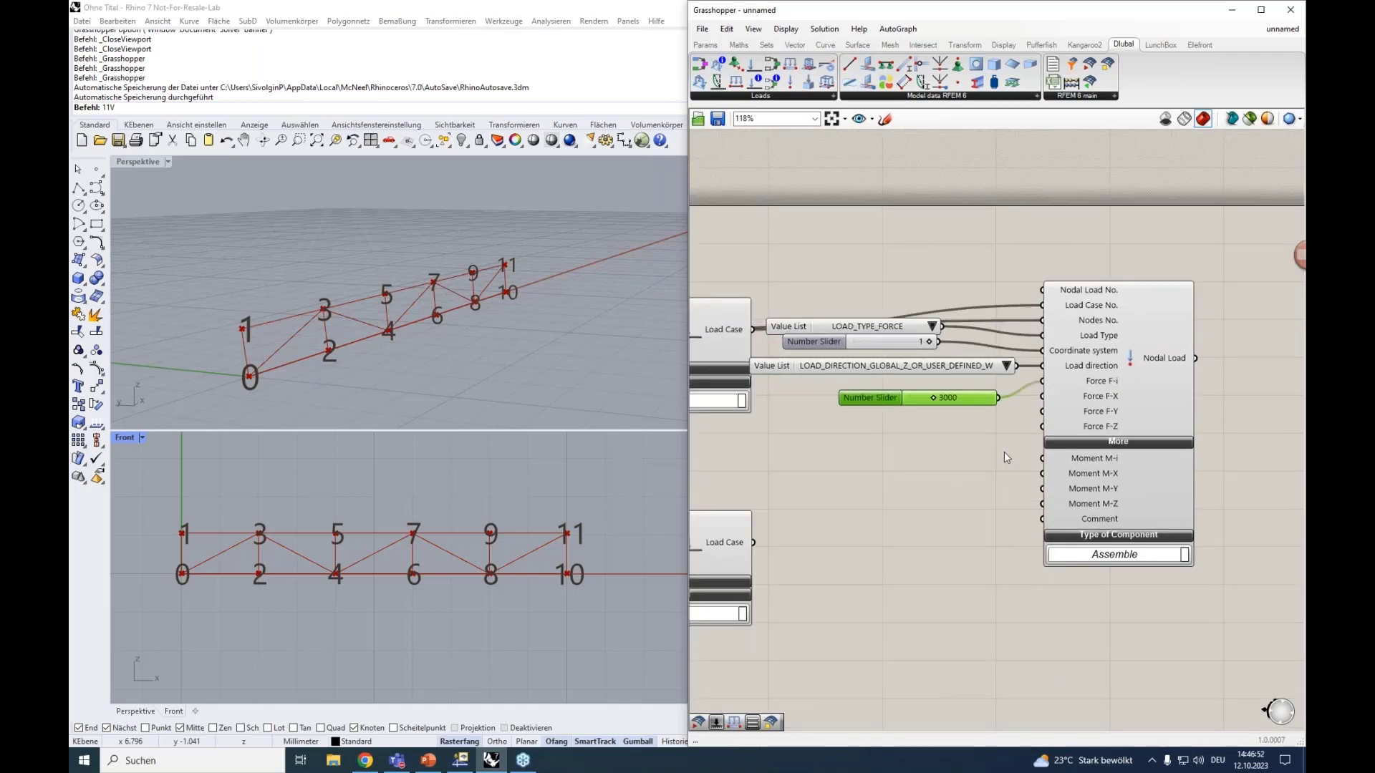
# Collapse the Nodal Load's additional inputs and shift the component with its sliders and value lists away from the load case.
pyautogui.click(1077, 440)
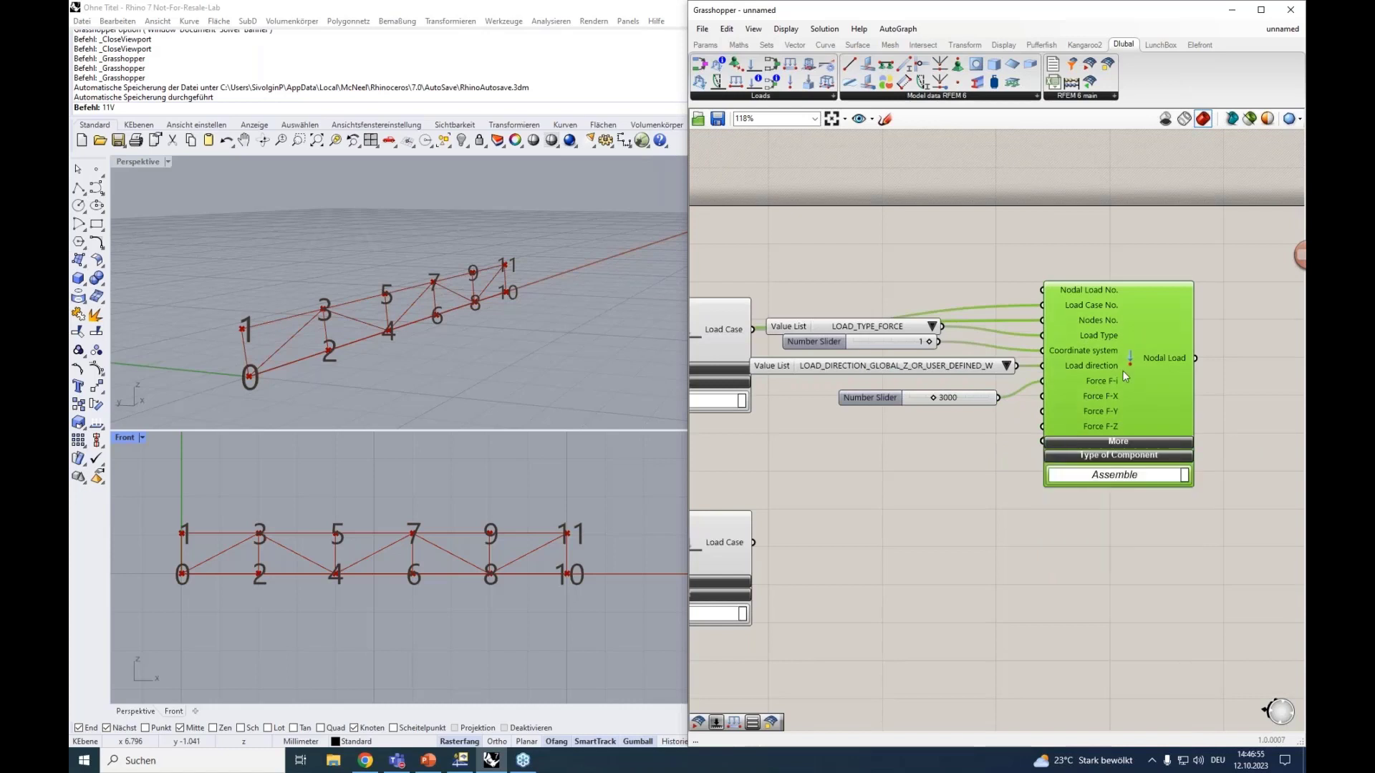
pyautogui.moveTo(1186, 493); pyautogui.dragTo(884, 239)
pyautogui.moveTo(1084, 342); pyautogui.dragTo(1142, 337)
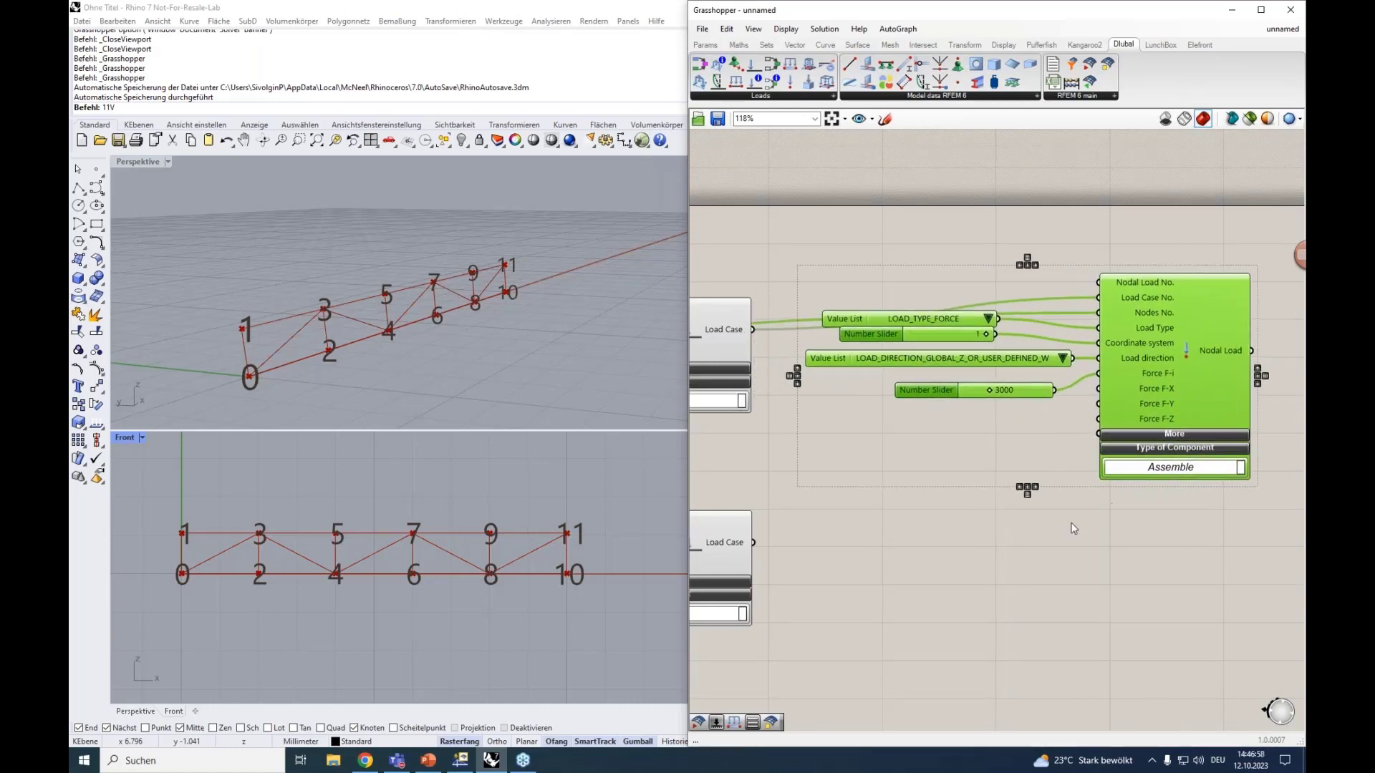
pyautogui.moveTo(983, 581); pyautogui.dragTo(968, 479, button='right')
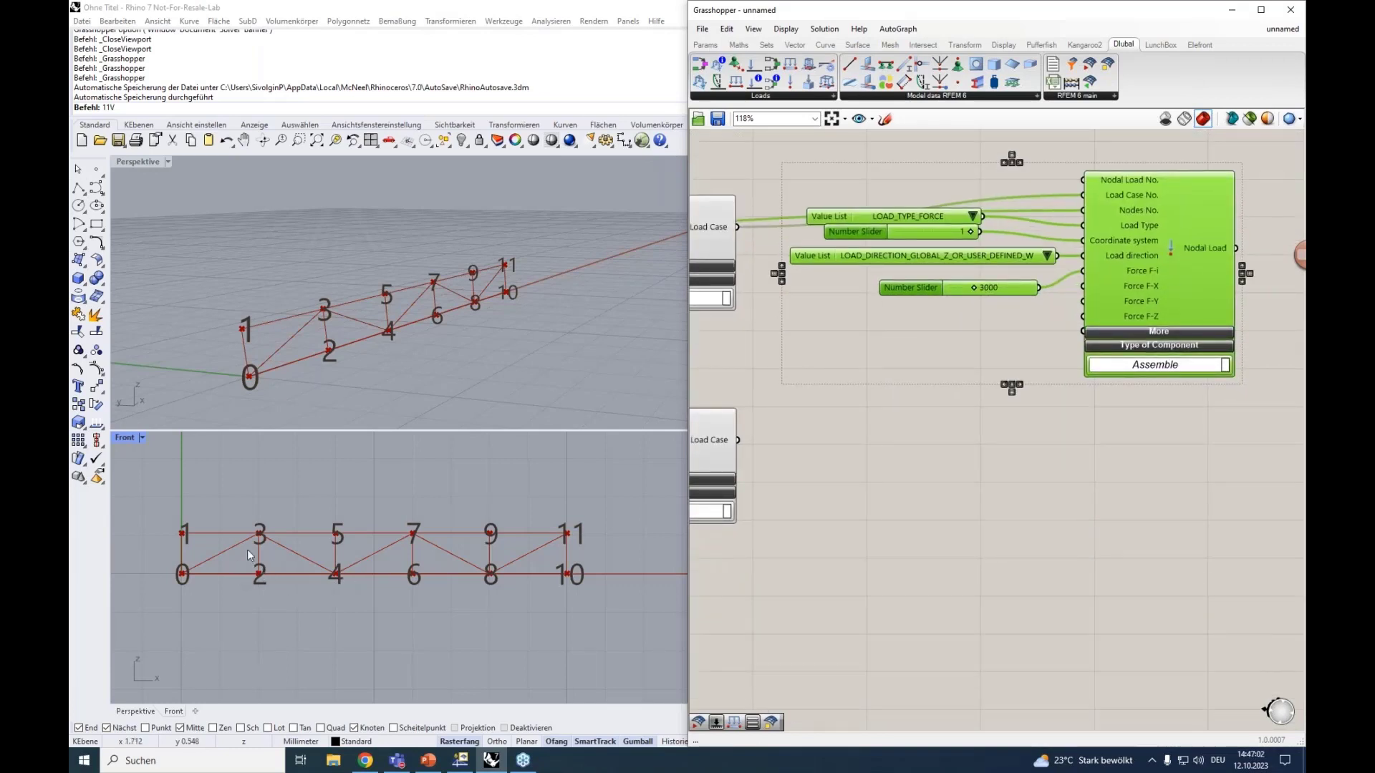
pyautogui.click(1011, 550)
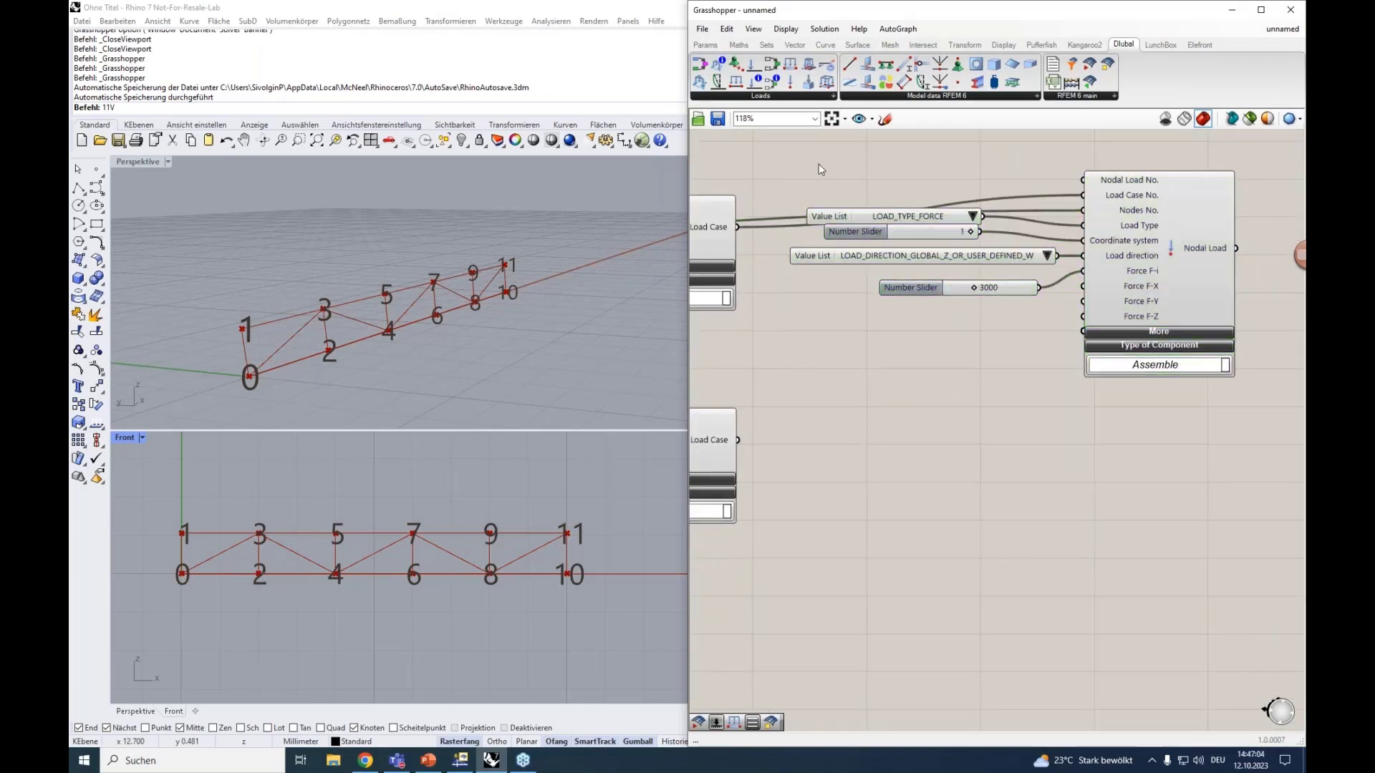
# Add a Member Load component below the Nodal Load.
pyautogui.click(729, 97)
pyautogui.click(742, 203)
pyautogui.click(1103, 483)
pyautogui.moveTo(1092, 468); pyautogui.dragTo(1143, 497)
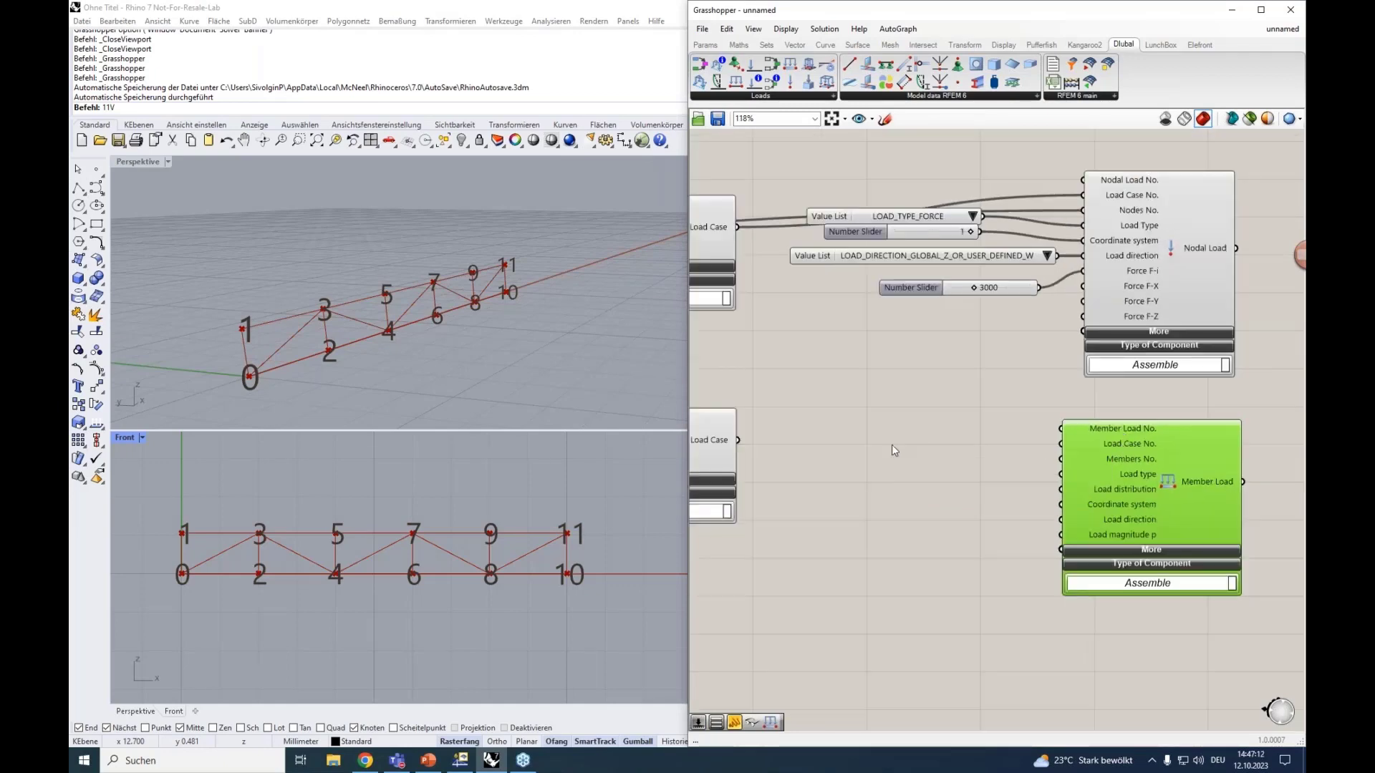
pyautogui.middleClick(917, 477)
pyautogui.click(848, 460)
# Connect the second Load Case to the Member Load's Load Case No. input.
pyautogui.scroll(-2, 856, 447)
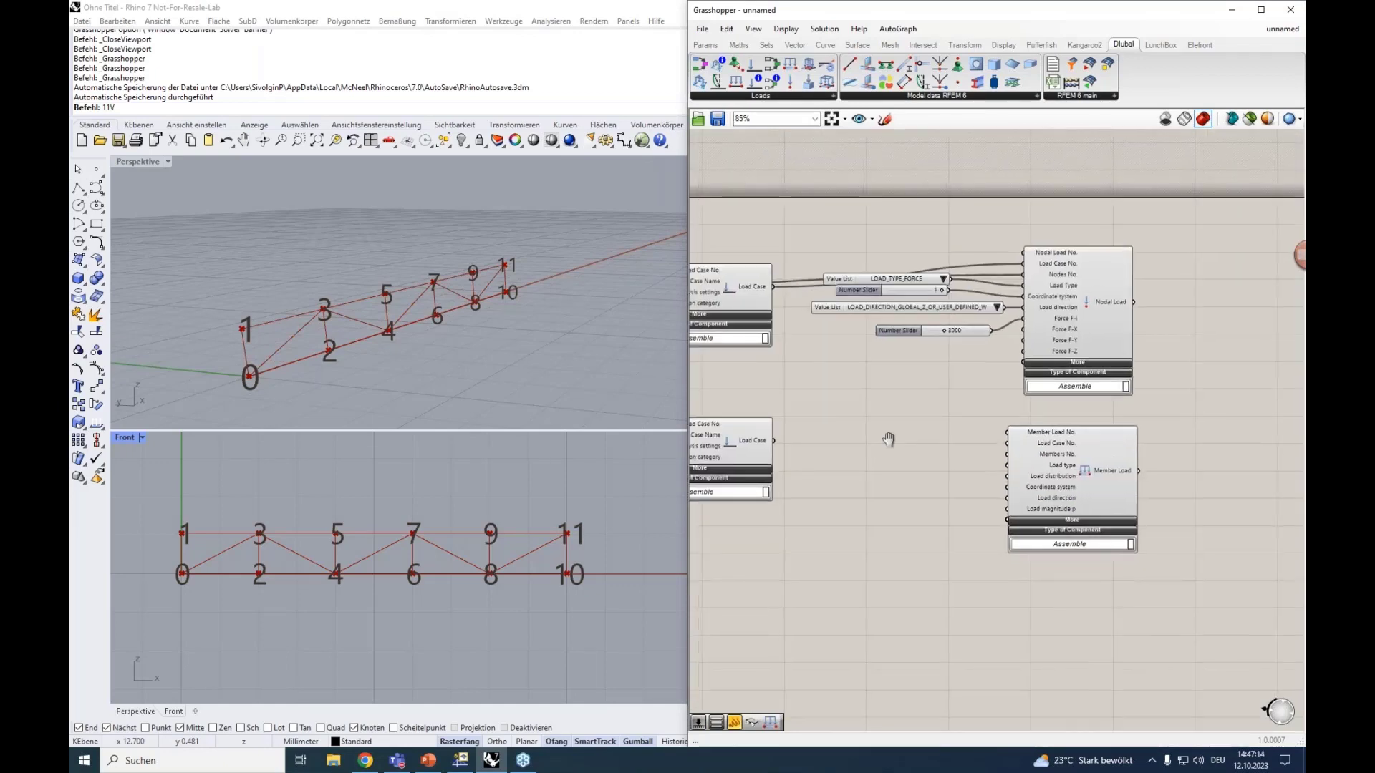
pyautogui.moveTo(890, 439); pyautogui.dragTo(952, 437, button='right')
pyautogui.click(801, 450)
pyautogui.moveTo(835, 438); pyautogui.dragTo(1065, 453)
pyautogui.scroll(3, 1065, 453)
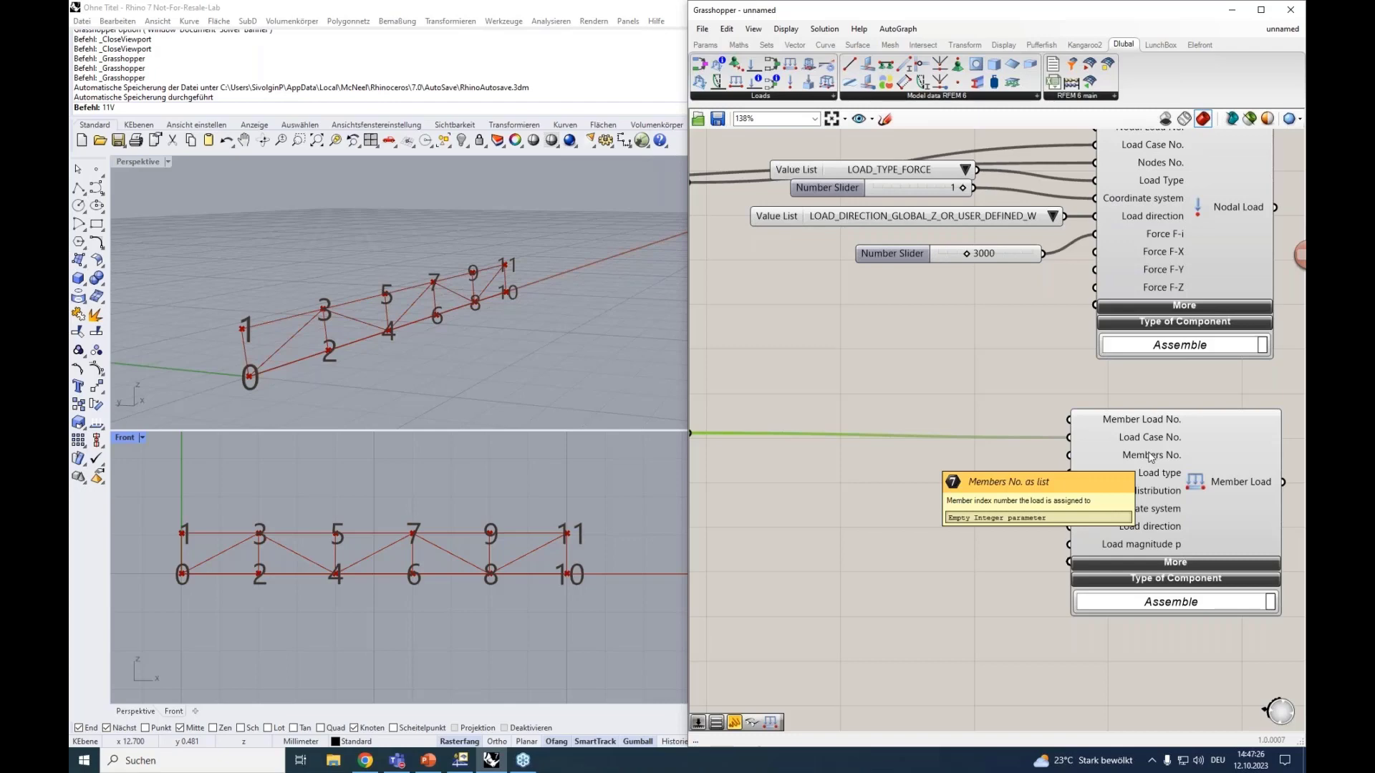
# Connect the output of the Member component numbered by the Series to the Member Load's Members No. input.
pyautogui.scroll(-4, 1150, 457)
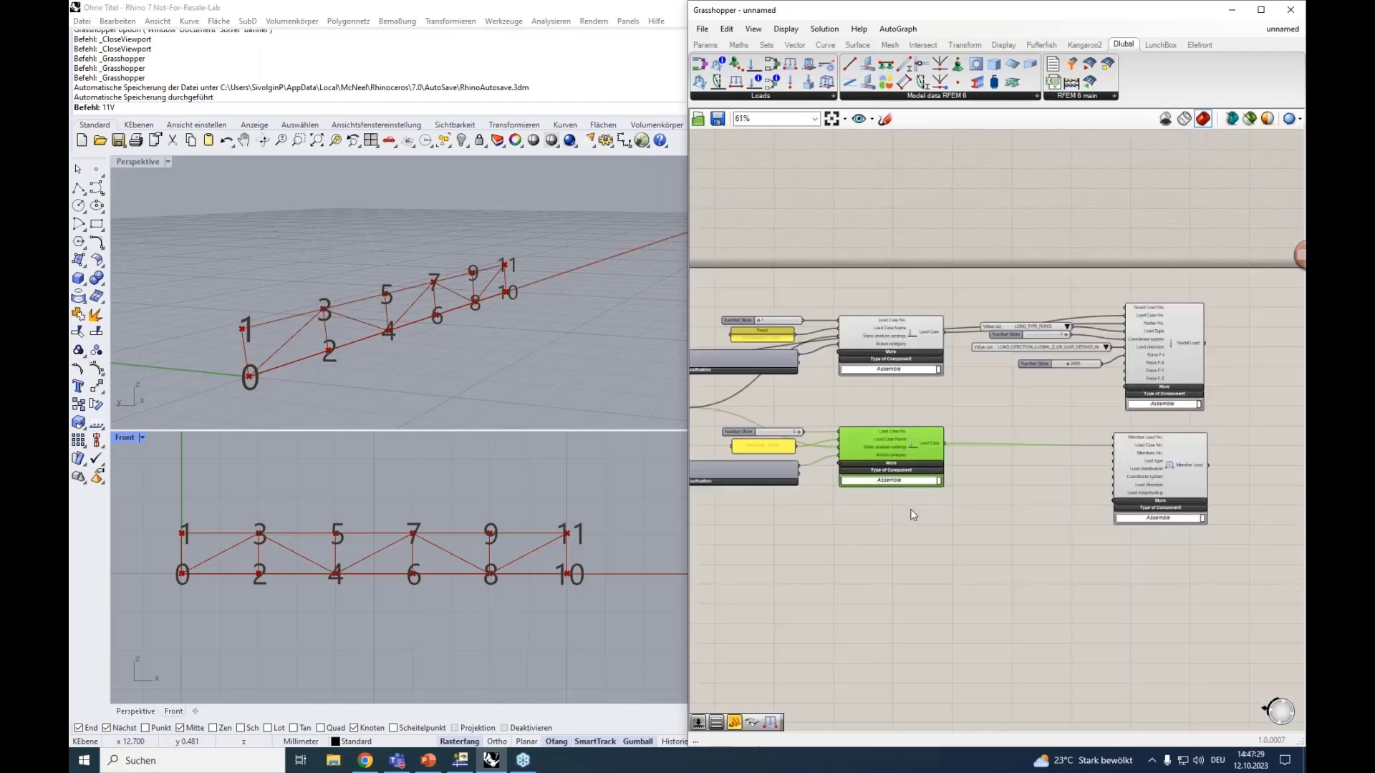
pyautogui.moveTo(877, 557); pyautogui.dragTo(1209, 505, button='right')
pyautogui.moveTo(926, 501); pyautogui.dragTo(1210, 507, button='right')
pyautogui.scroll(3, 751, 433)
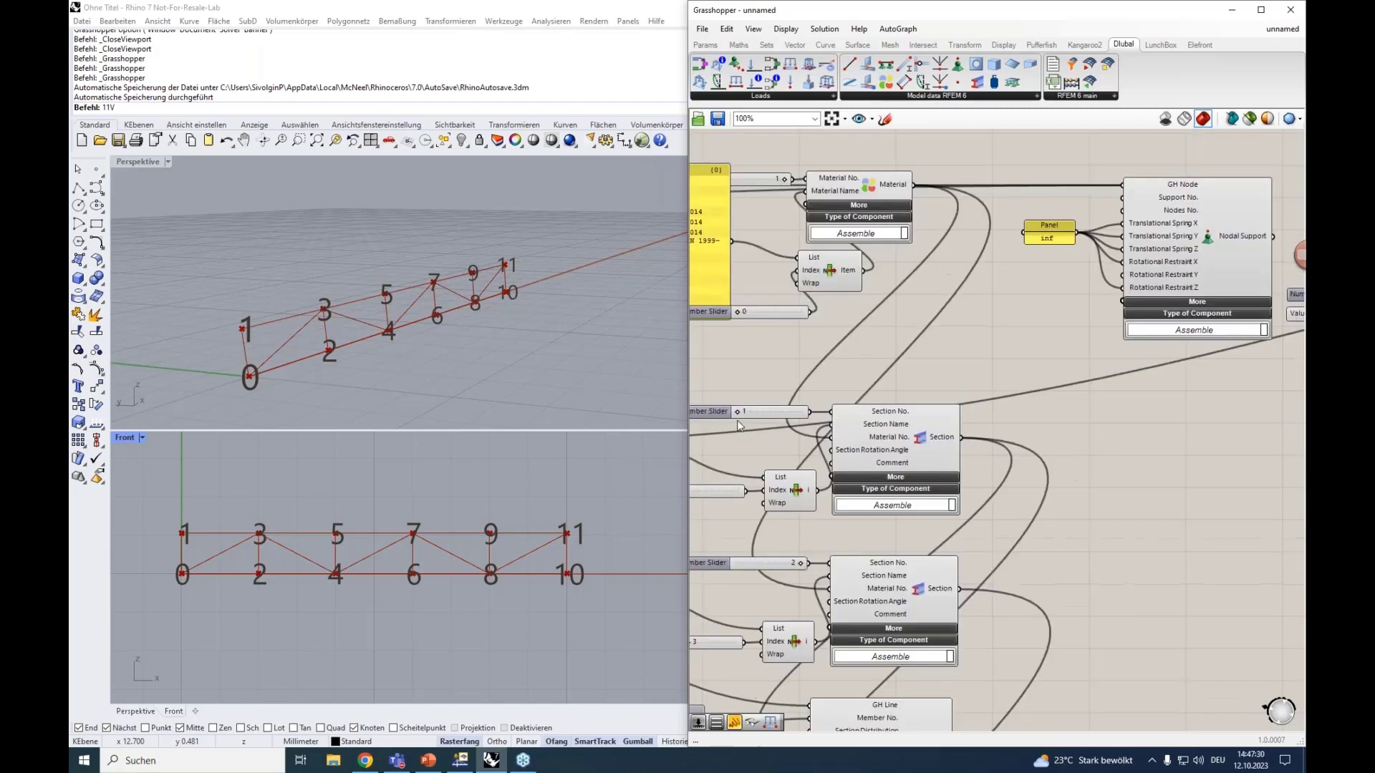
pyautogui.moveTo(754, 441); pyautogui.dragTo(940, 428, button='right')
pyautogui.scroll(-2, 940, 427)
pyautogui.moveTo(1112, 499); pyautogui.dragTo(1096, 339, button='right')
pyautogui.moveTo(887, 509); pyautogui.dragTo(734, 432)
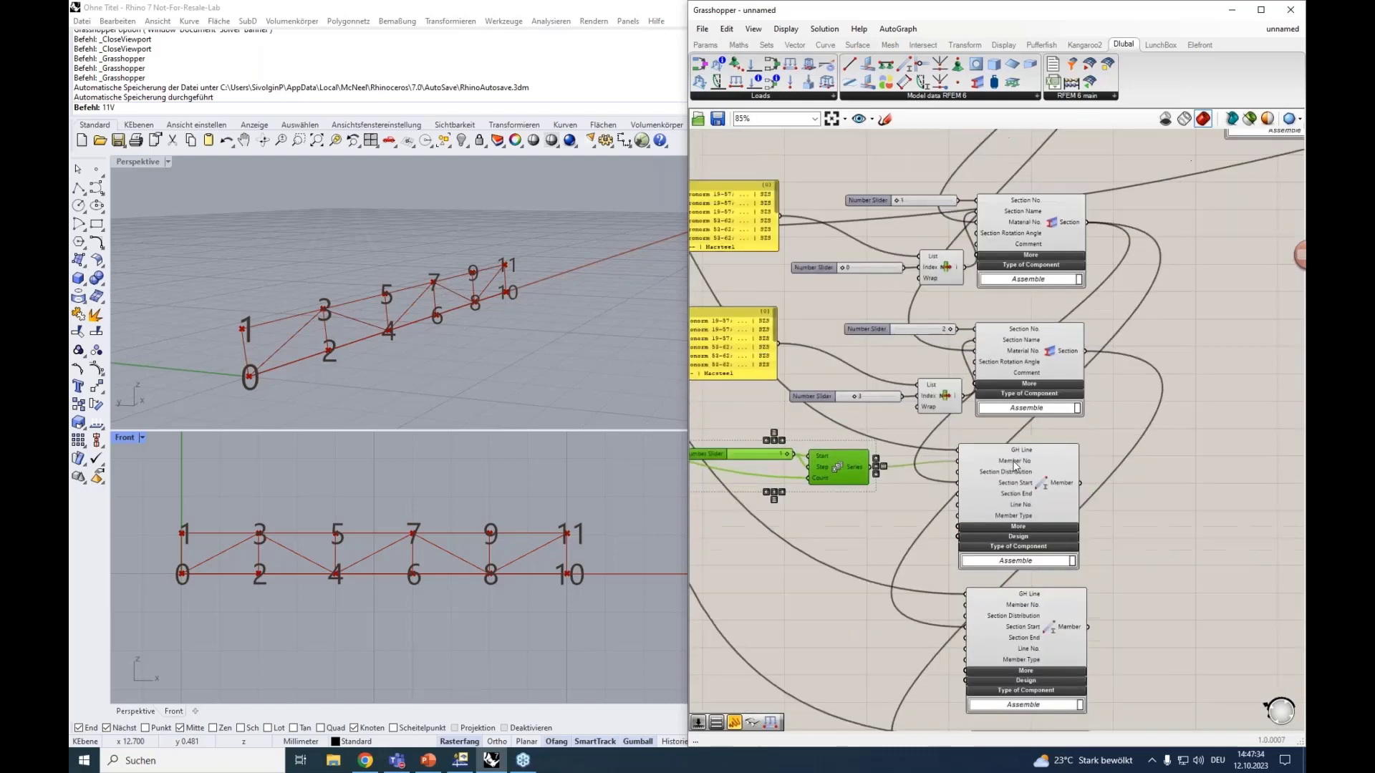
pyautogui.scroll(2, 1017, 474)
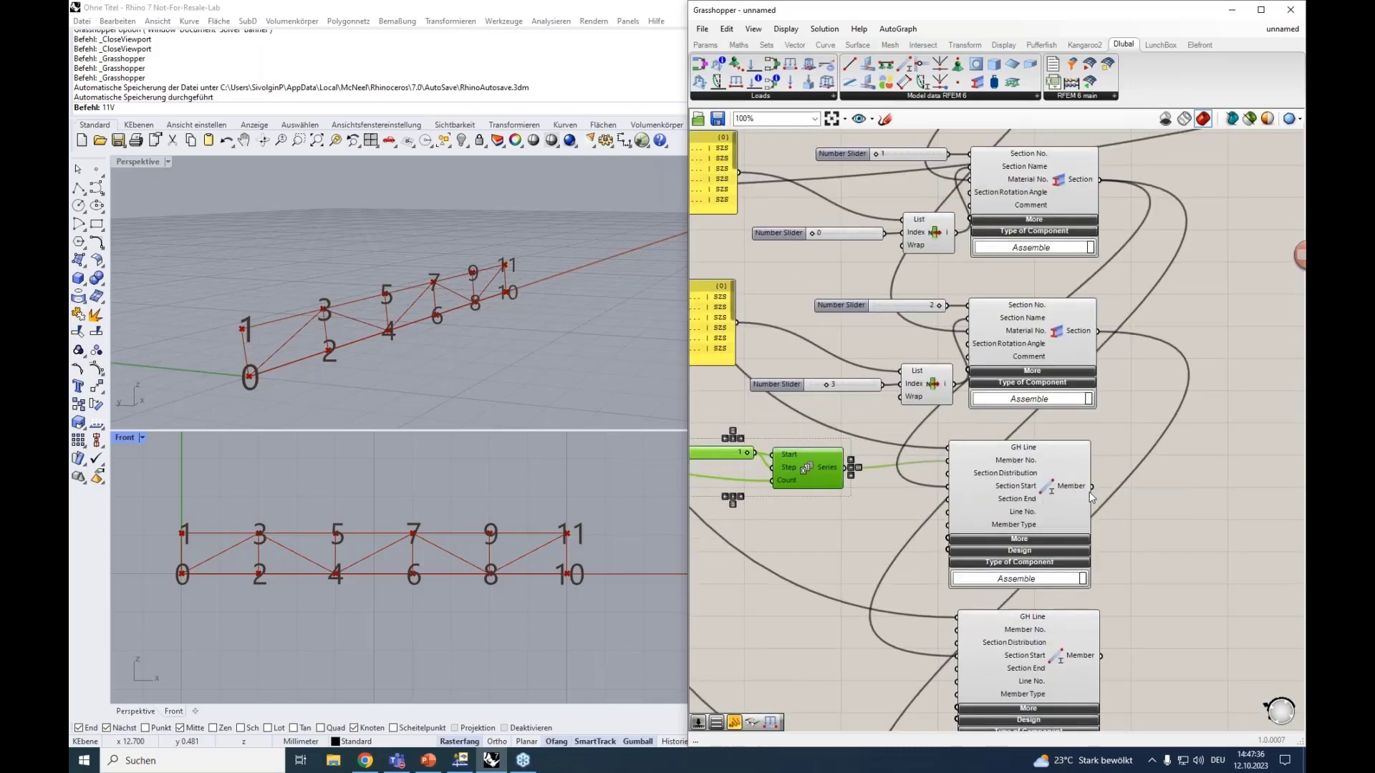
pyautogui.moveTo(1093, 486); pyautogui.dragTo(942, 282)
pyautogui.scroll(-1, 1239, 383)
pyautogui.scroll(-3, 1227, 366)
pyautogui.scroll(4, 1190, 236)
pyautogui.scroll(2, 937, 282)
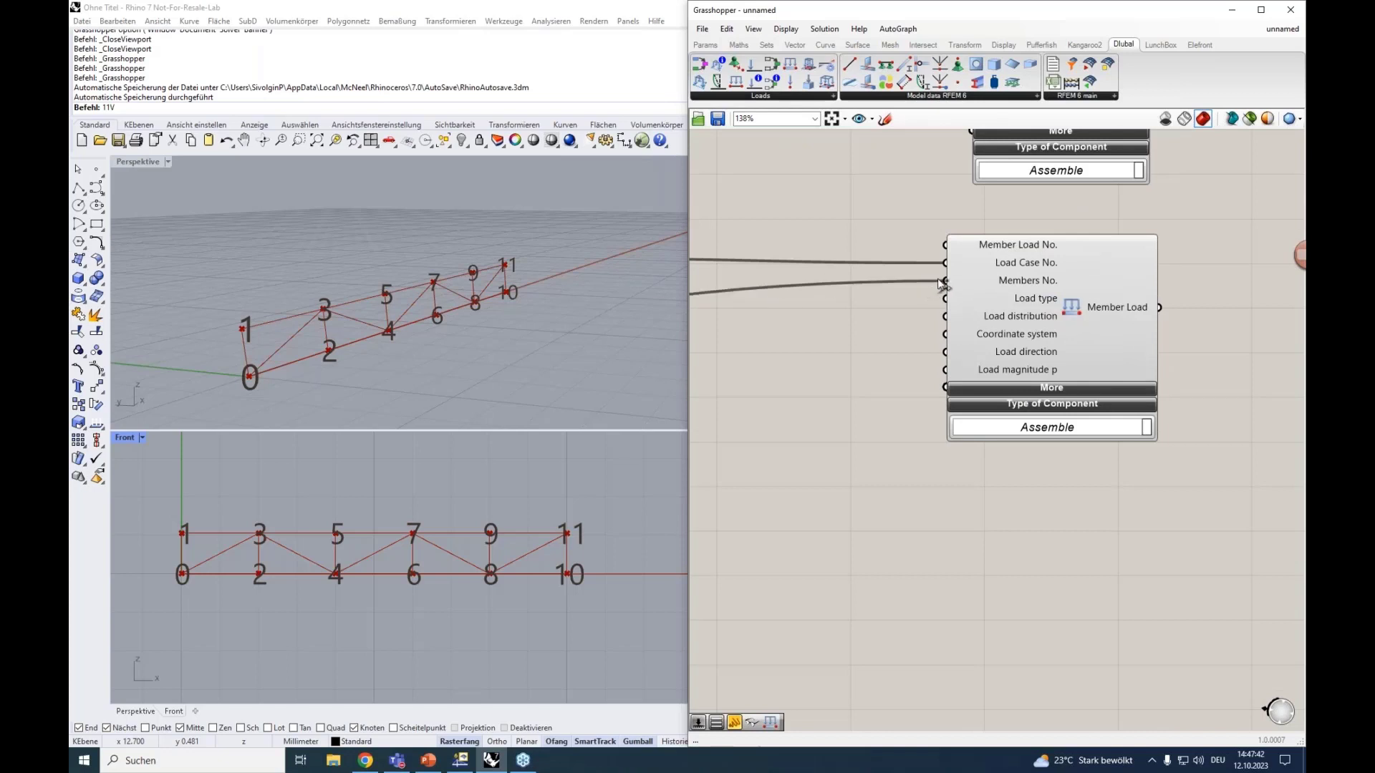
# Replace RFEM's New Nodal Load dialog with a New Member Load dialog, and expand the Member Load component's additional inputs in Grasshopper.
pyautogui.moveTo(1027, 287)
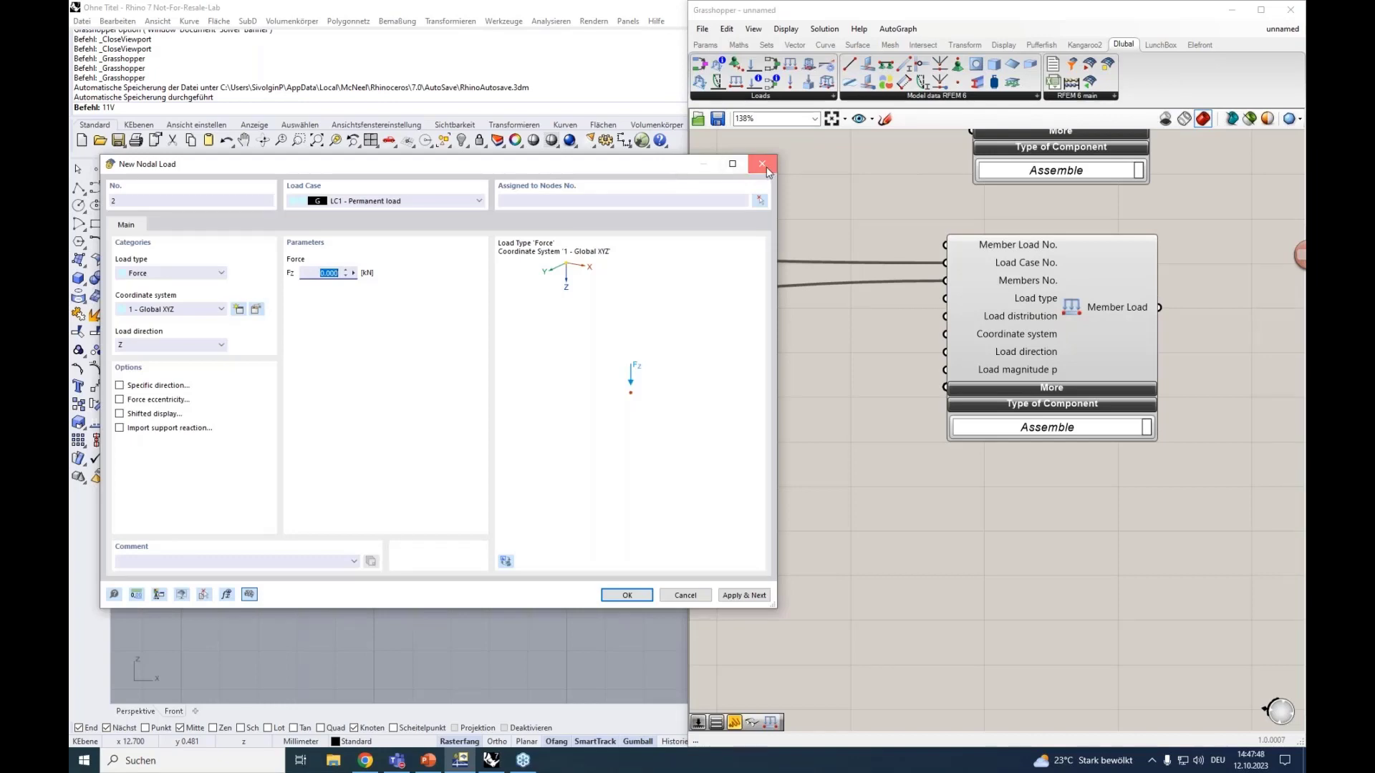
pyautogui.click(766, 166)
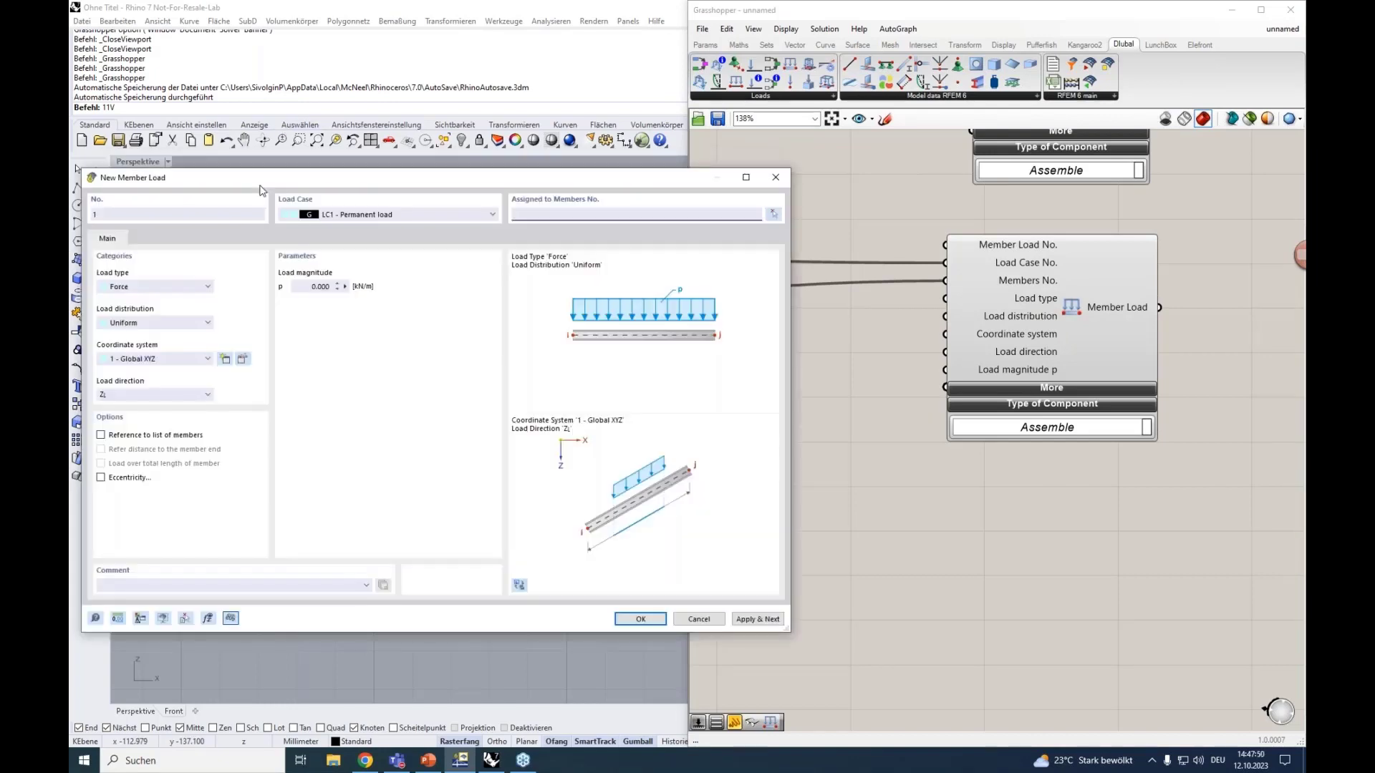
pyautogui.moveTo(271, 200); pyautogui.dragTo(278, 115)
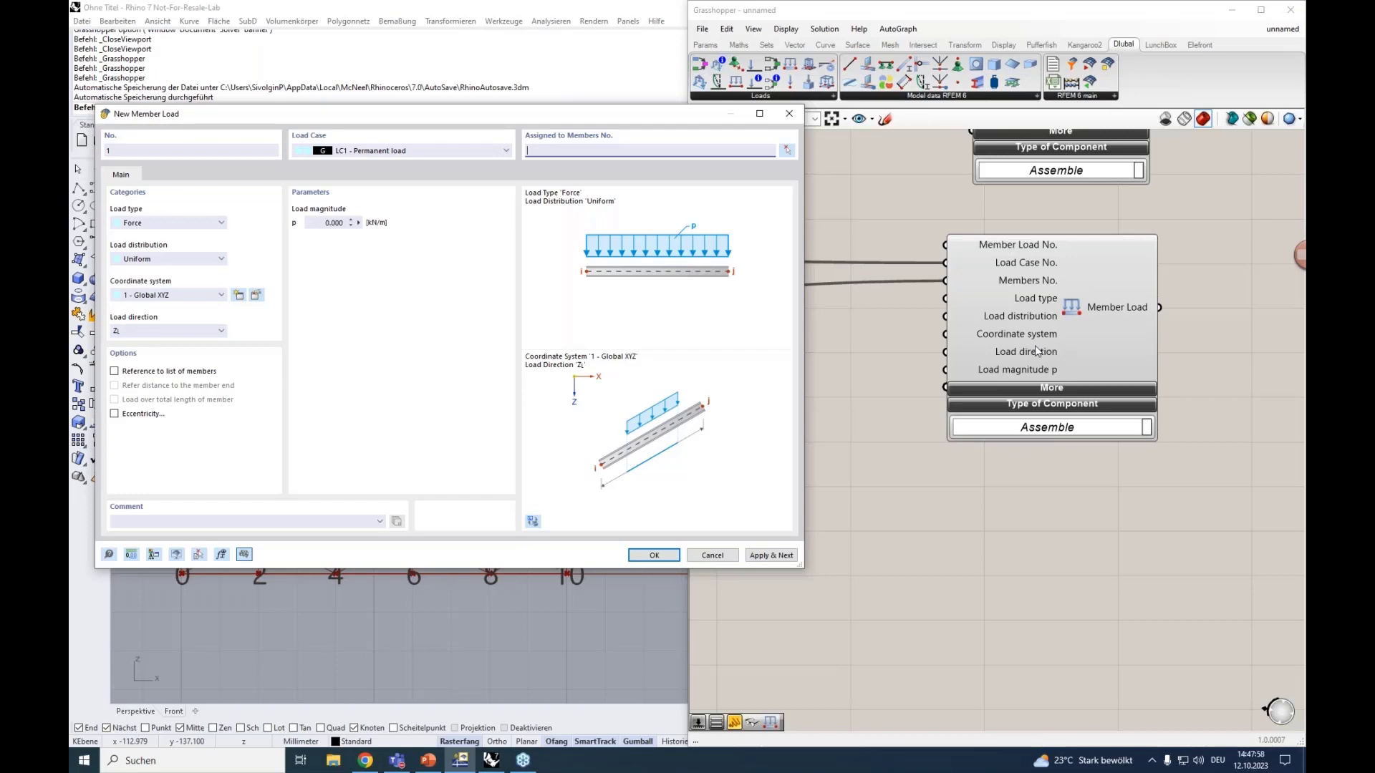
pyautogui.click(1044, 392)
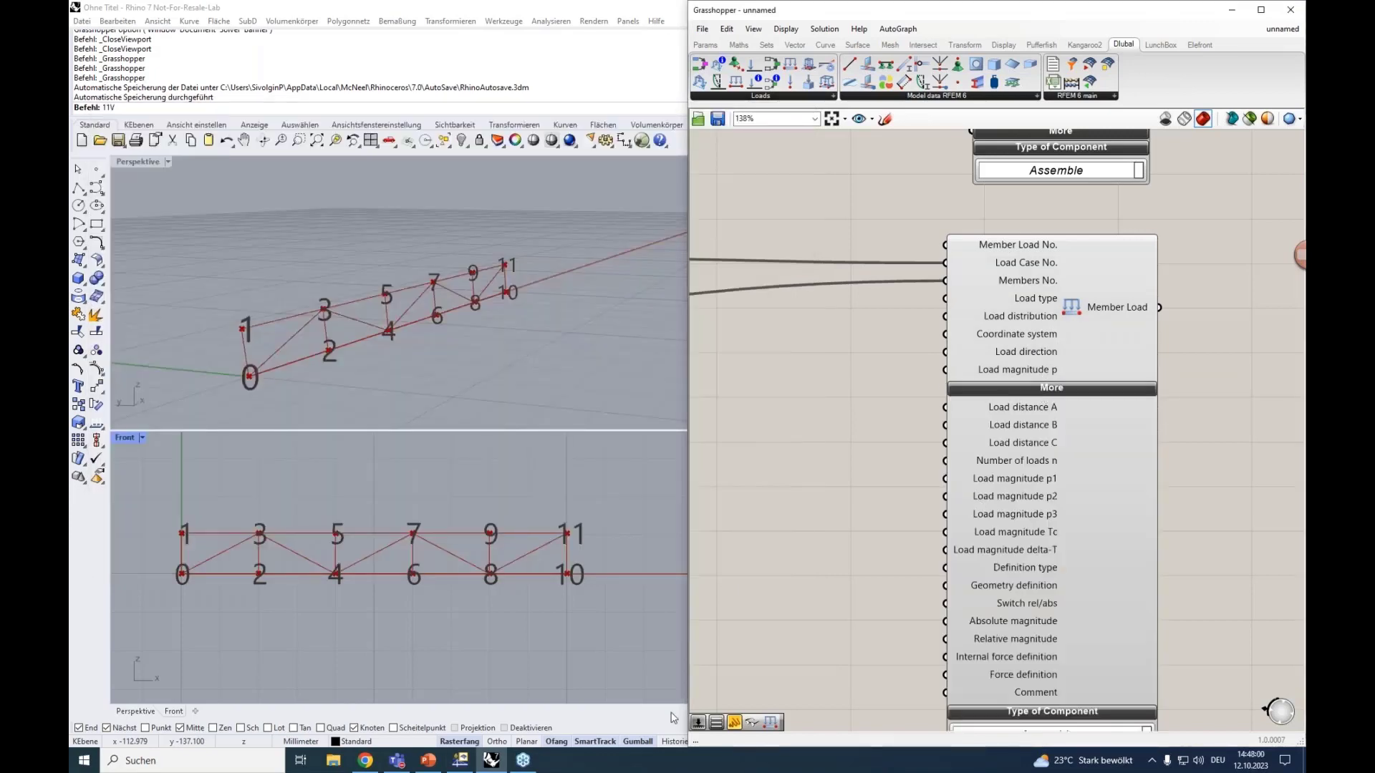
# Compare the load type settings in RFEM's New Member Load dialog with the inputs of the Member Load component.
pyautogui.click(459, 762)
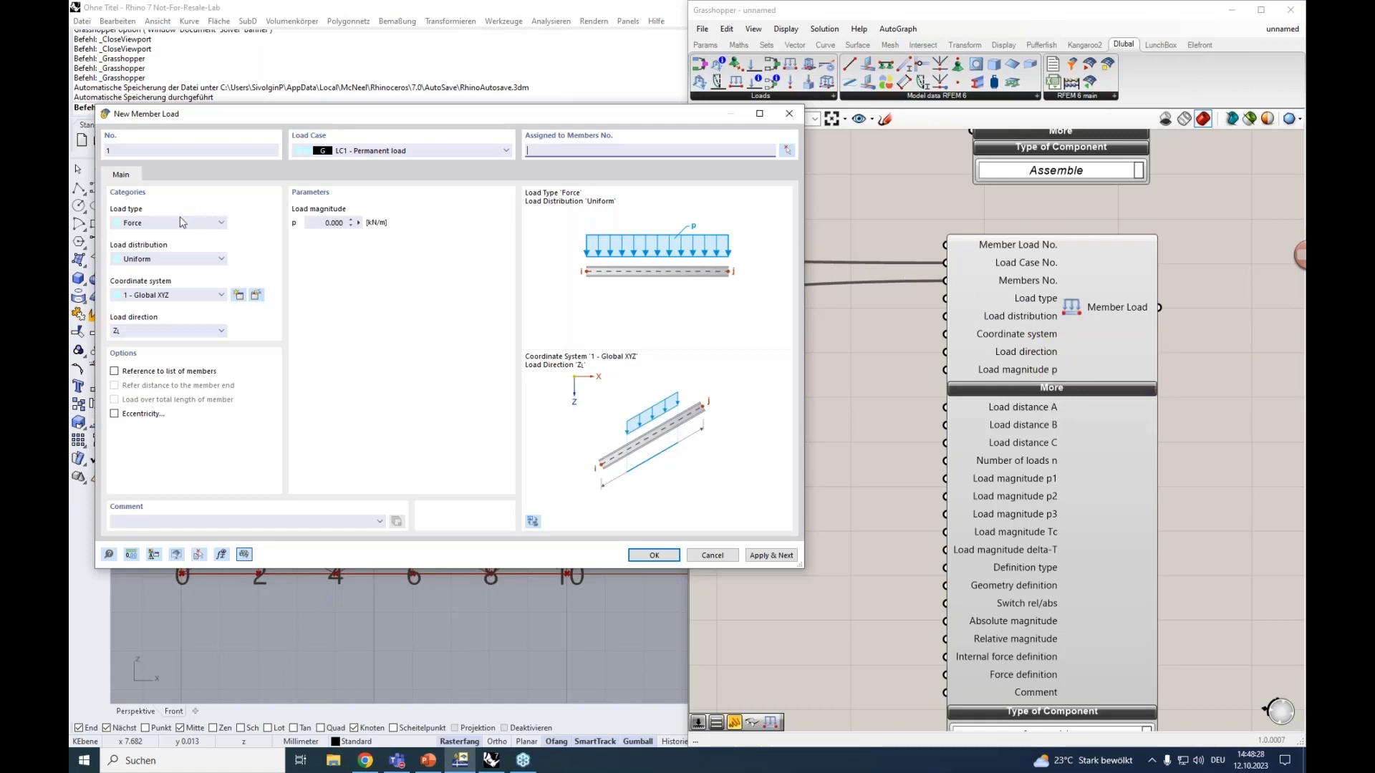
pyautogui.click(161, 223)
pyautogui.click(163, 230)
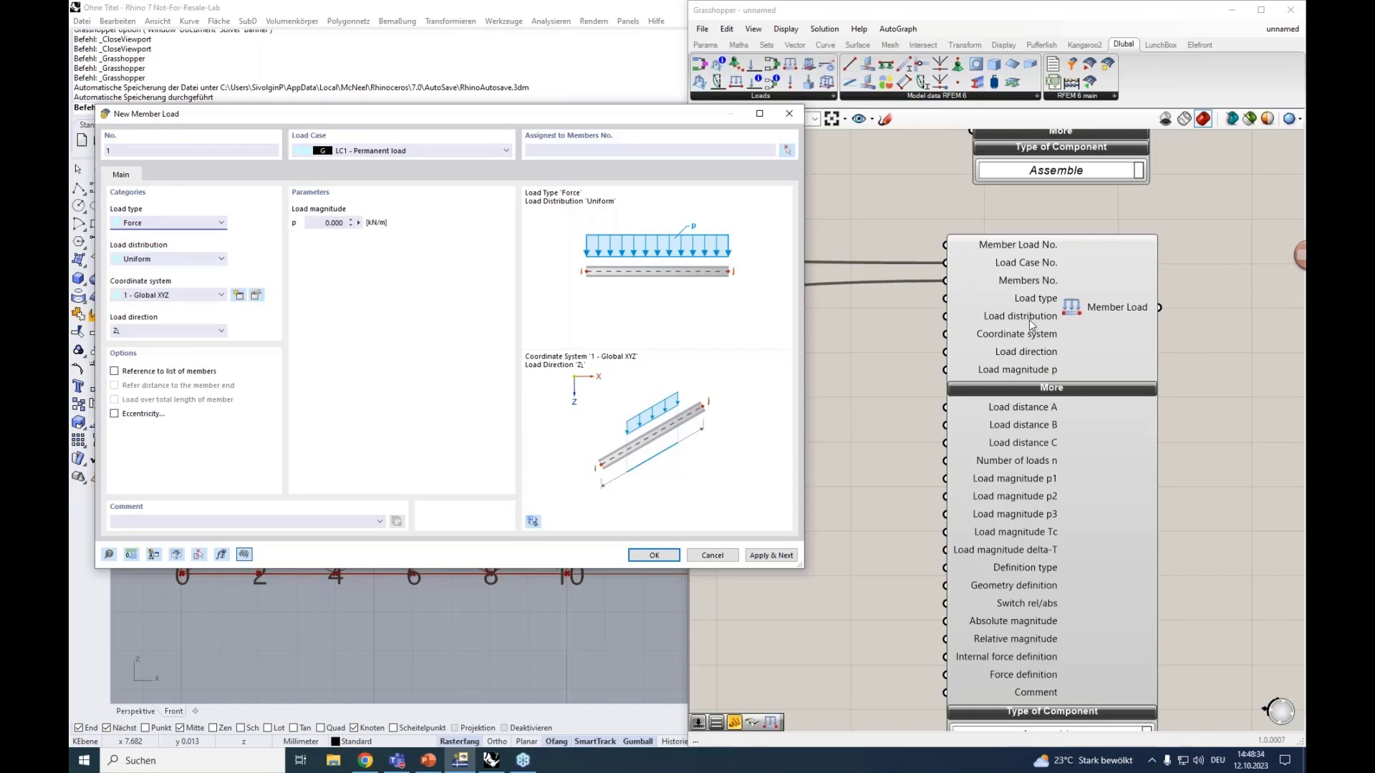
pyautogui.moveTo(1029, 323)
pyautogui.moveTo(1003, 620)
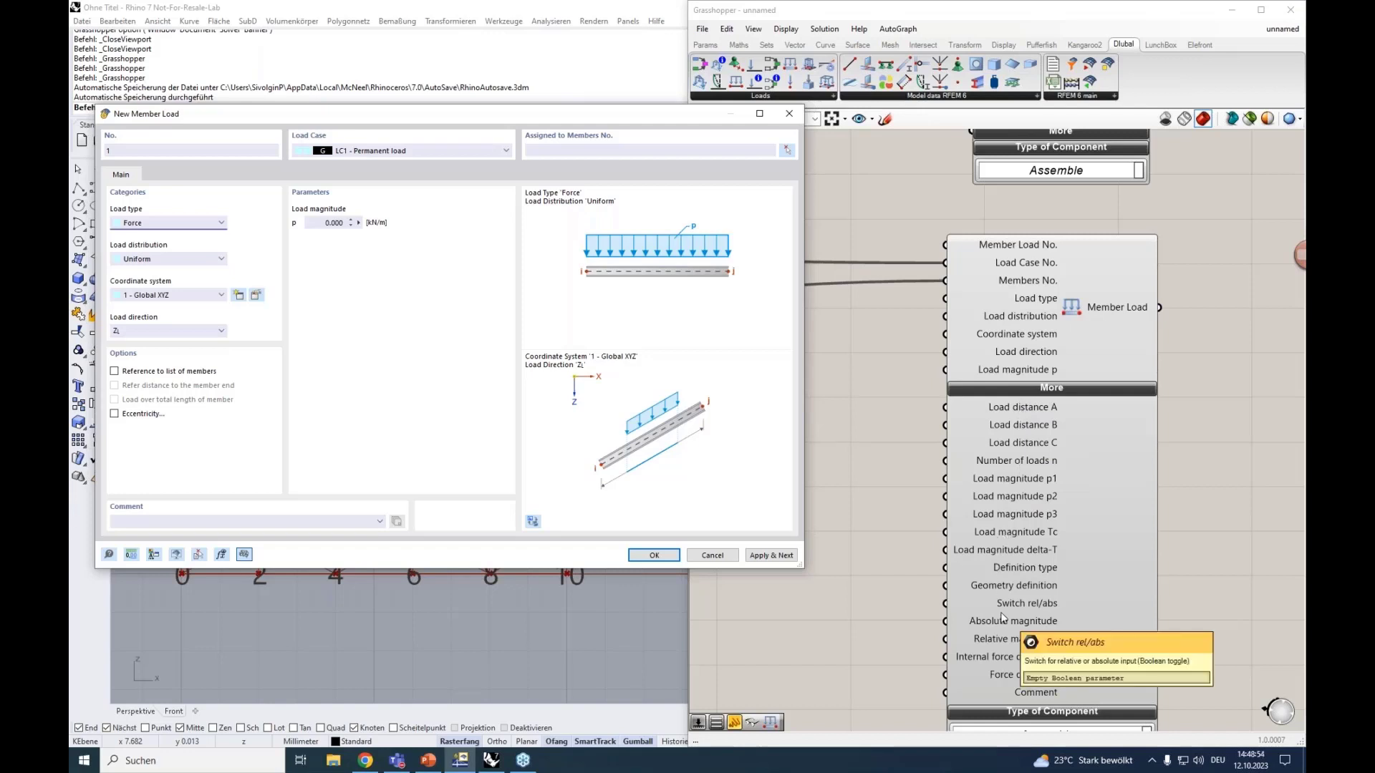
pyautogui.moveTo(1003, 584)
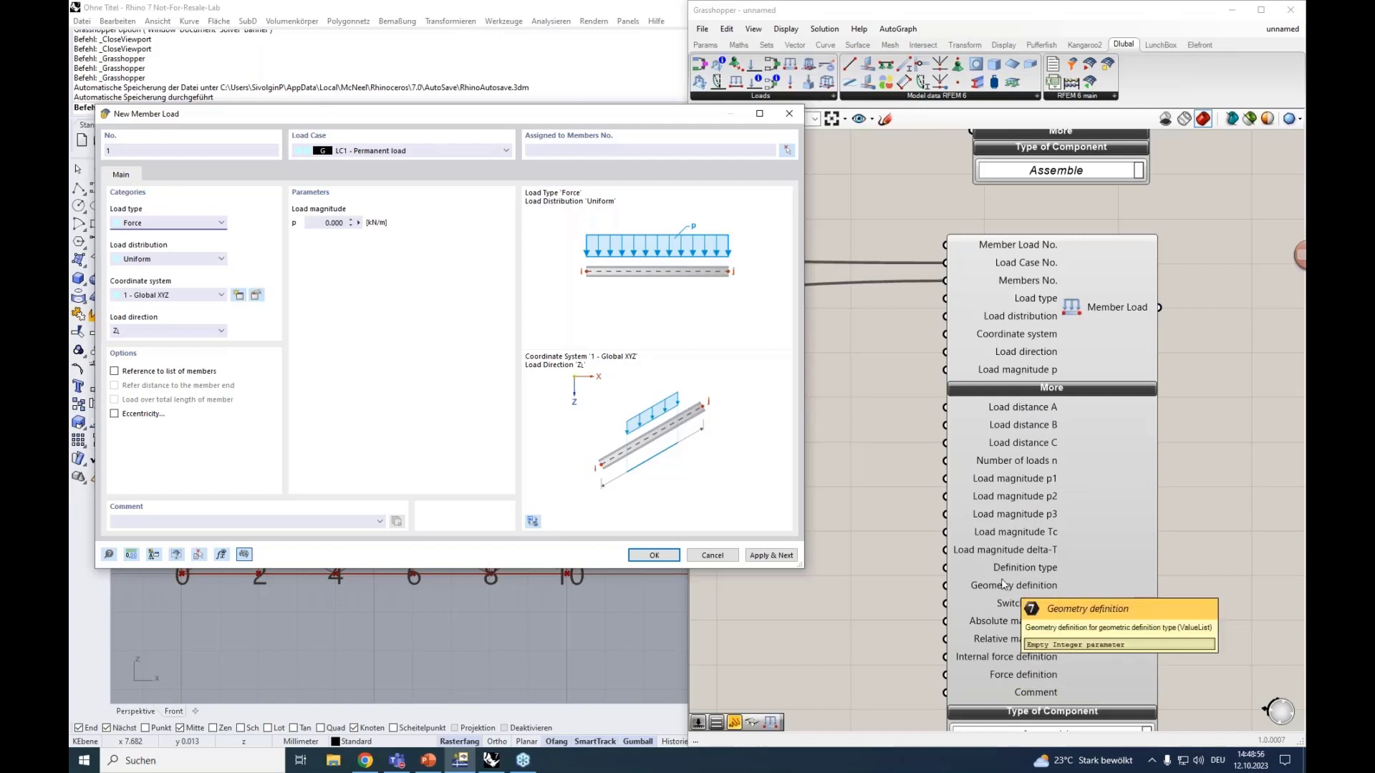
# Review the member load types and distributions in RFEM, choosing Trapezoidal to compare its parameters with the component's inputs.
pyautogui.click(150, 224)
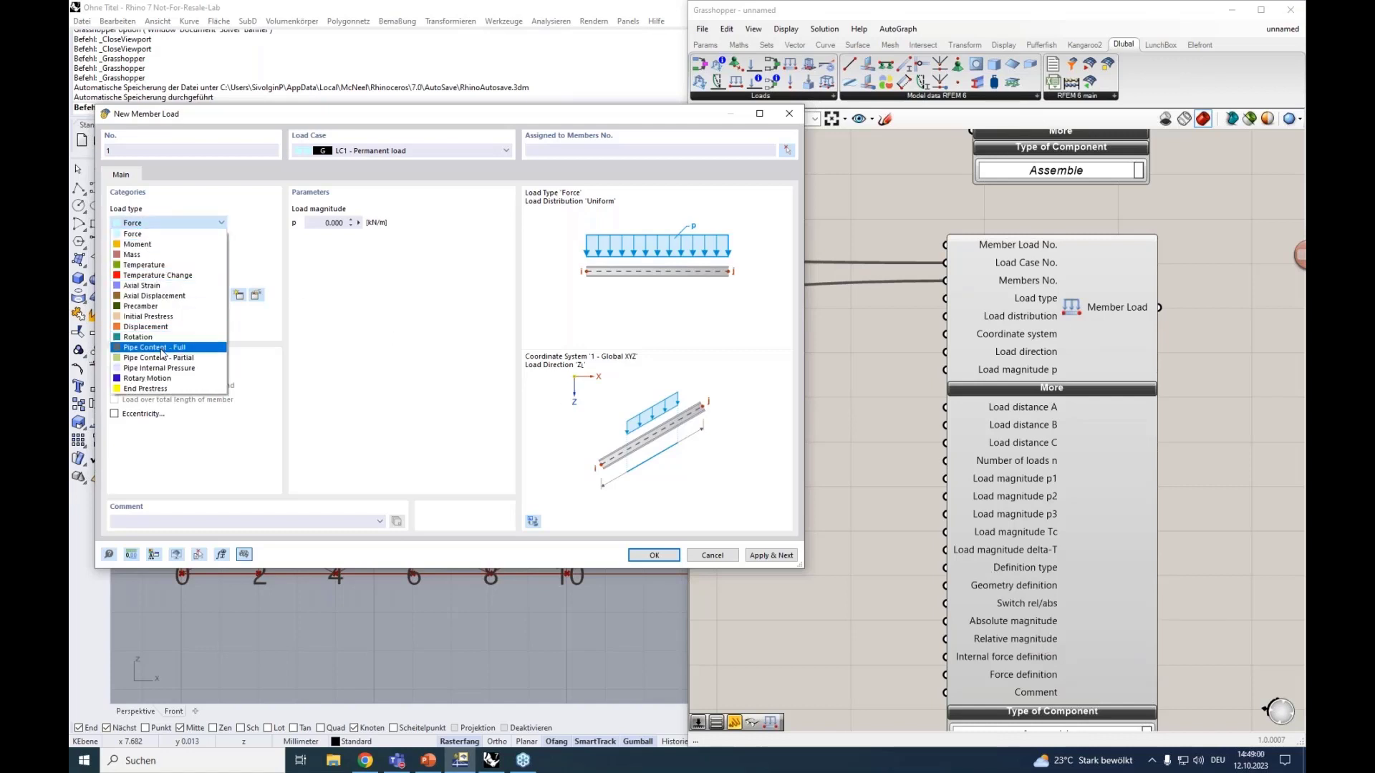
pyautogui.click(175, 259)
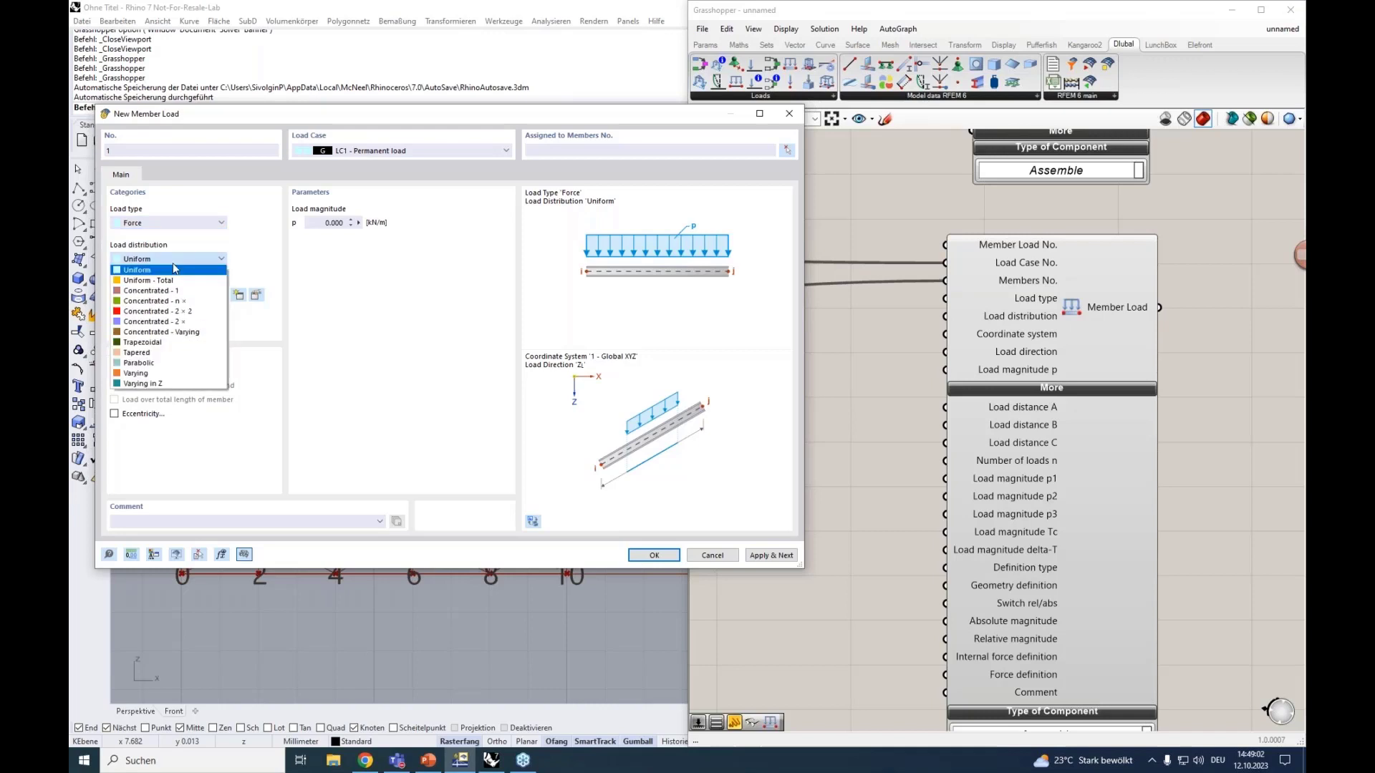
pyautogui.click(183, 332)
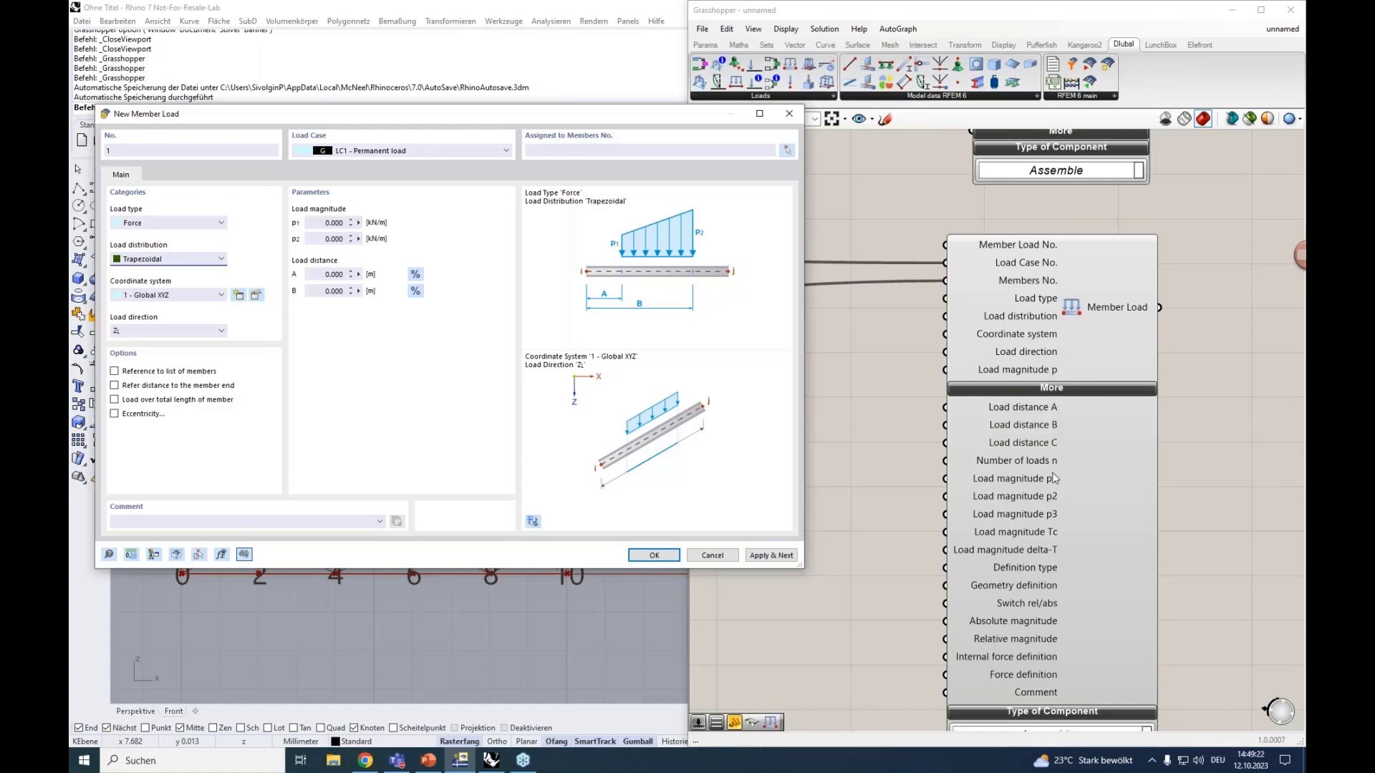
pyautogui.moveTo(921, 449); pyautogui.dragTo(920, 418, button='right')
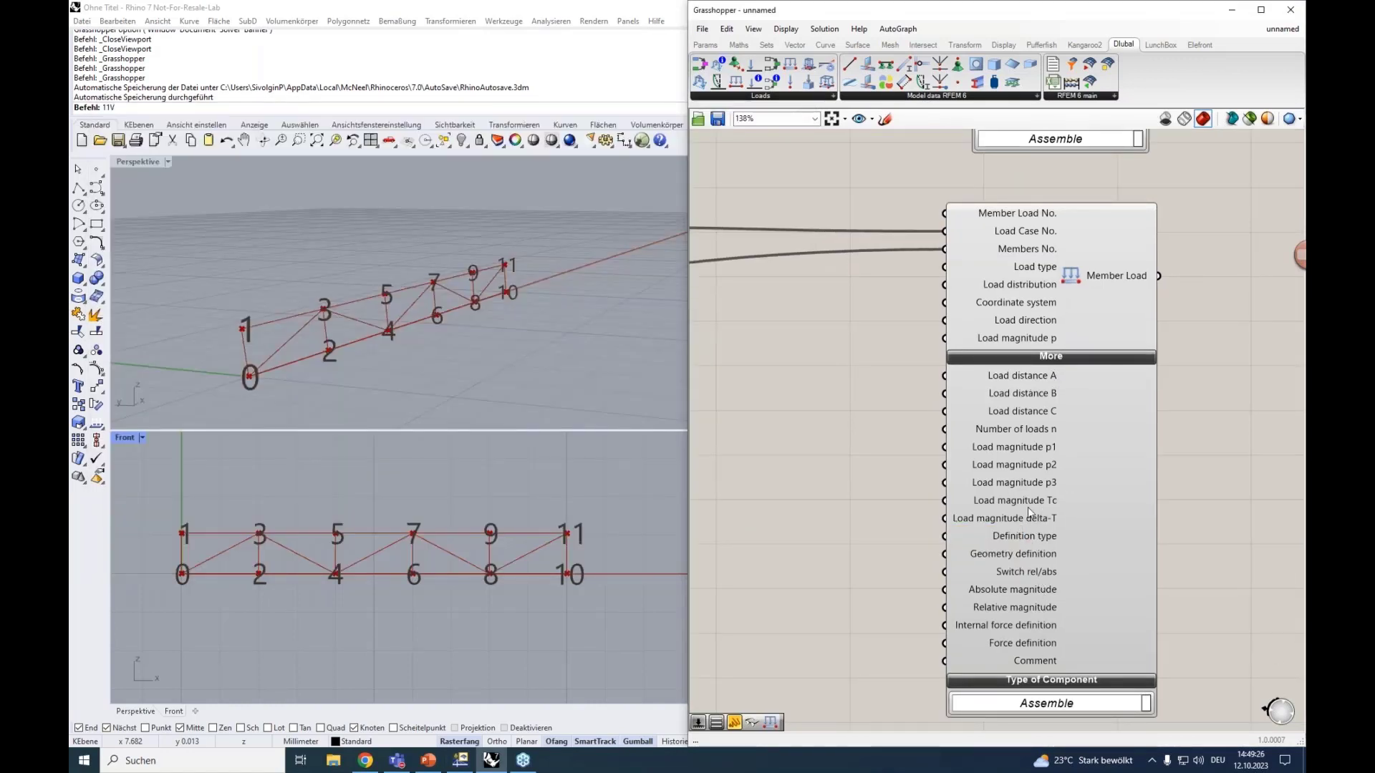
pyautogui.click(460, 760)
pyautogui.click(166, 262)
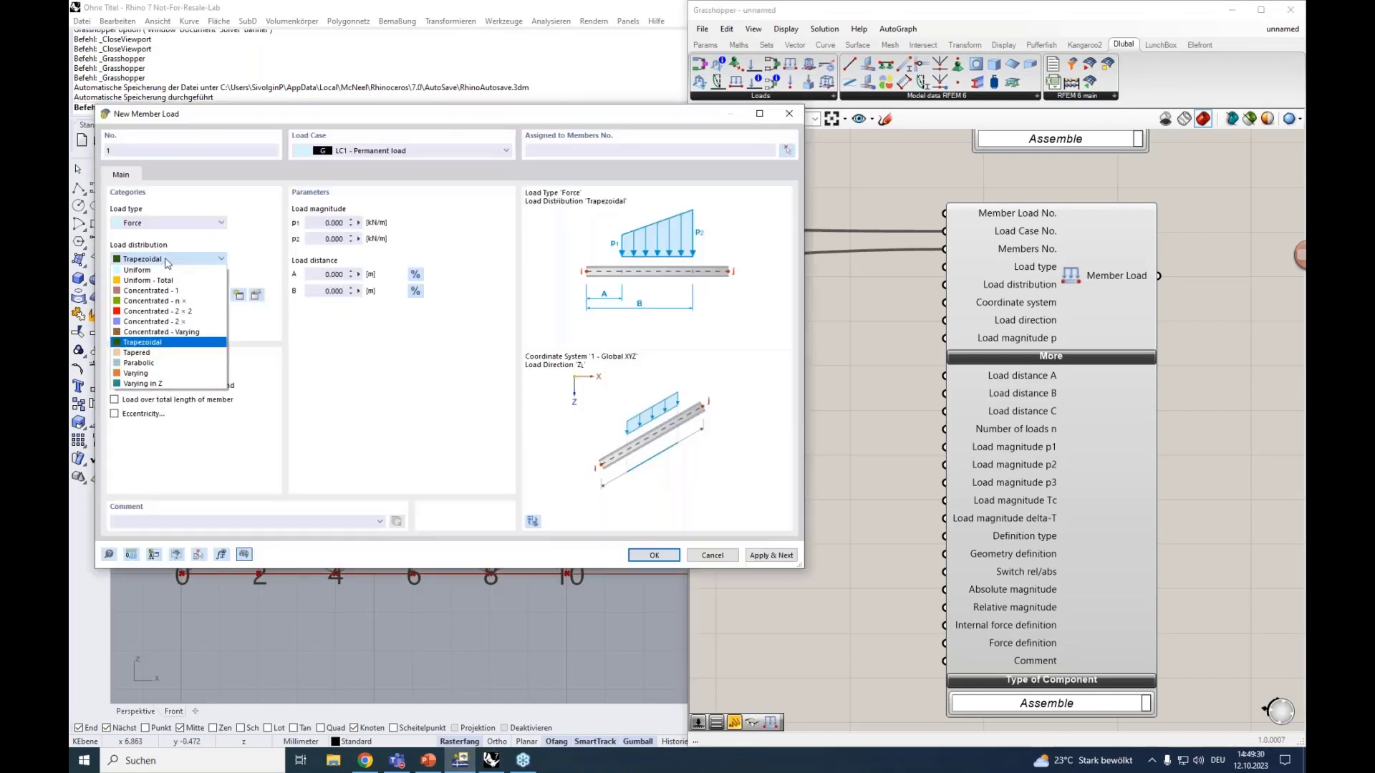
pyautogui.click(169, 264)
pyautogui.click(202, 223)
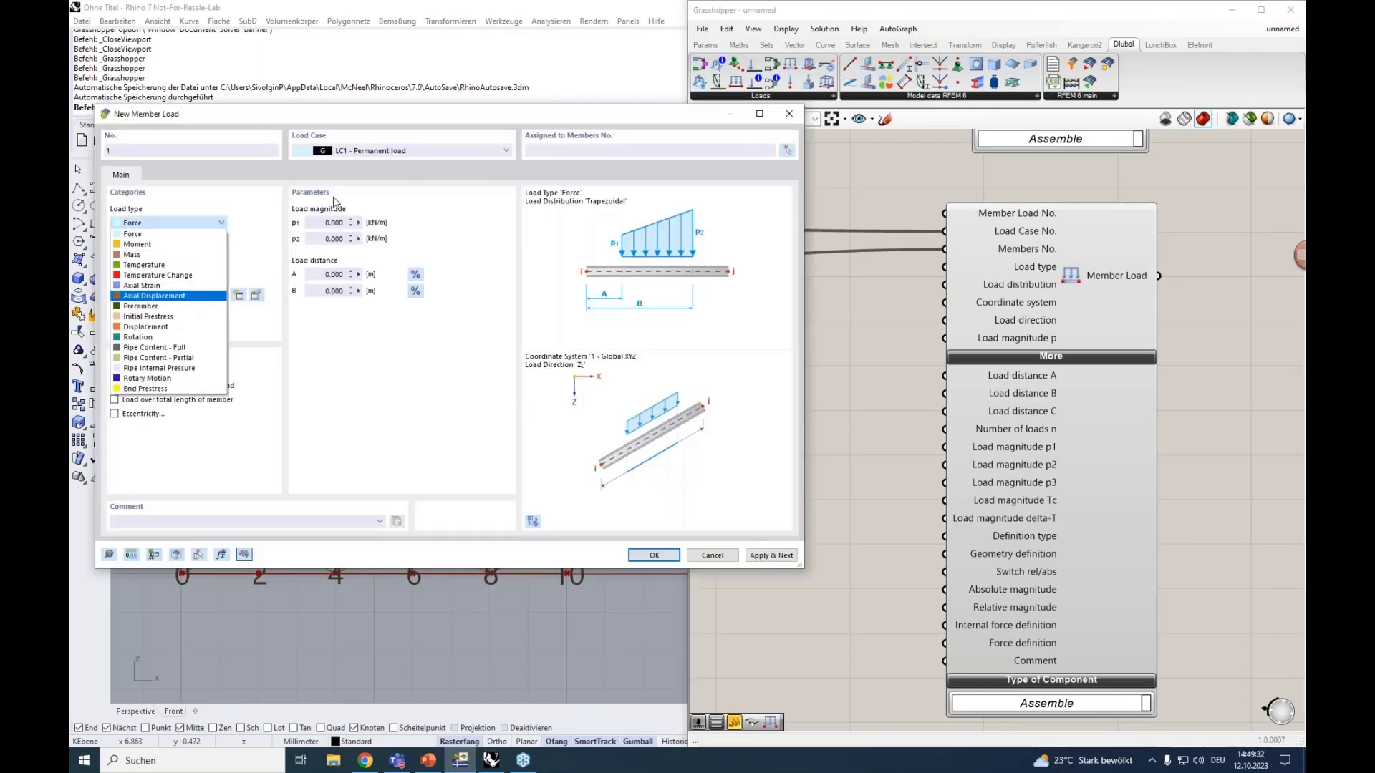
pyautogui.click(421, 346)
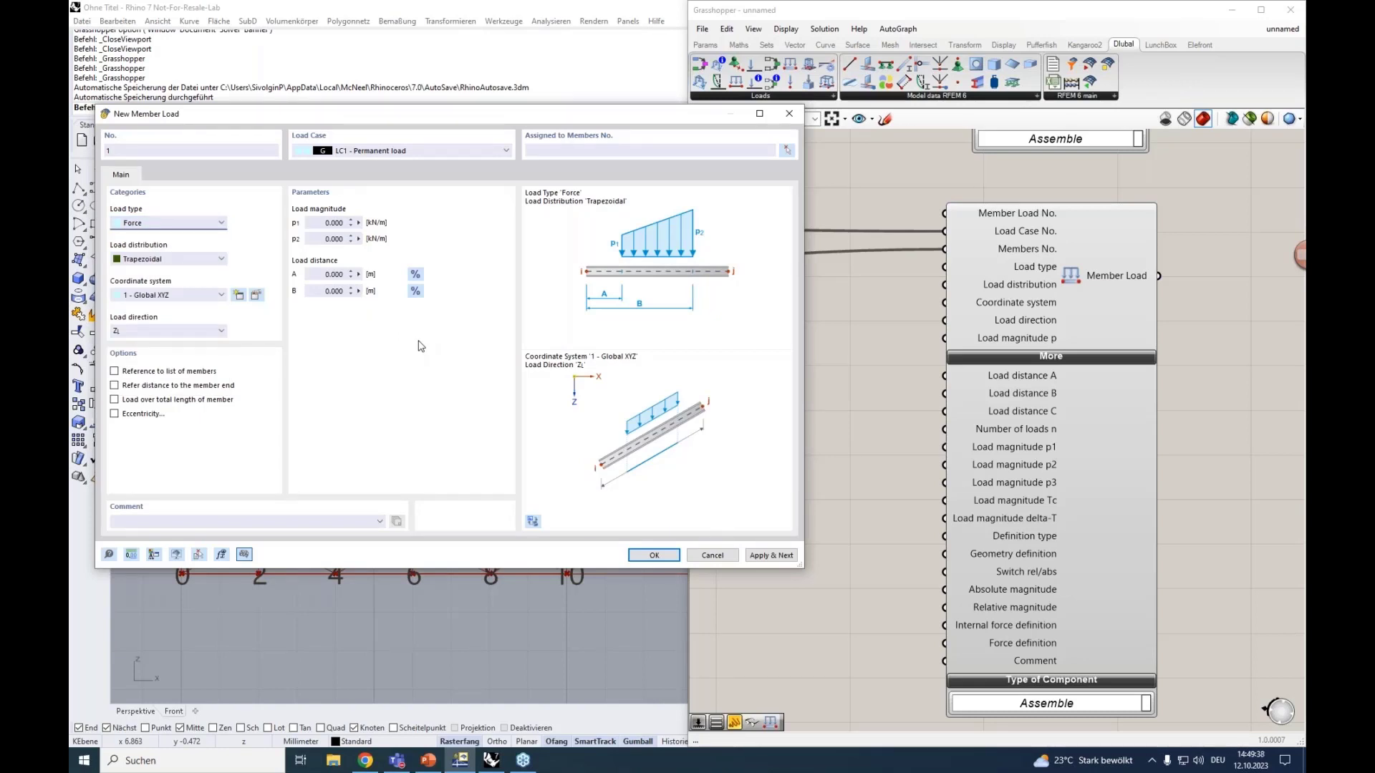
# Back in Grasshopper, add a number slider with the value 1 and connect it to the Member Load's Coordinate system input.
pyautogui.click(892, 309)
pyautogui.moveTo(905, 304); pyautogui.dragTo(903, 337, button='right')
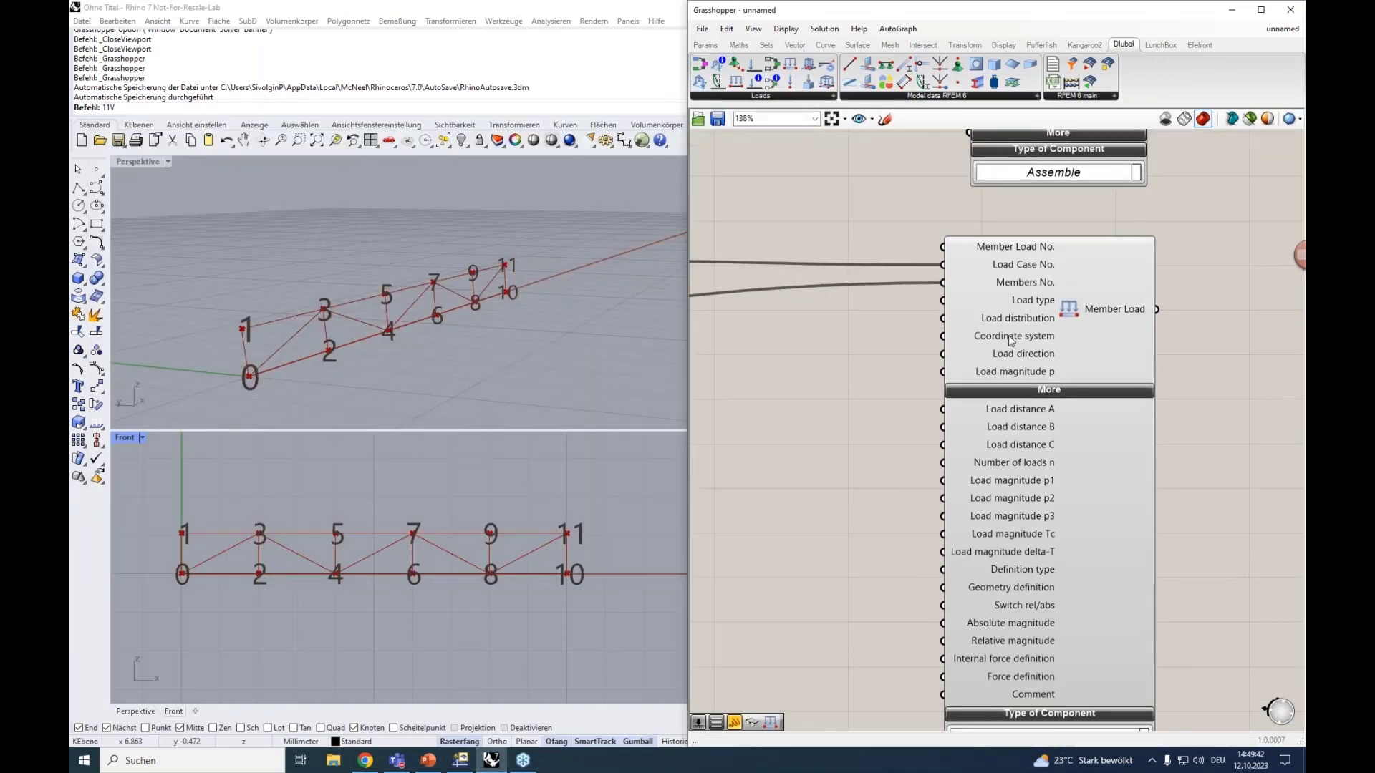
pyautogui.moveTo(1011, 340)
pyautogui.doubleClick(870, 337)
pyautogui.write('1')
pyautogui.press('Return')
pyautogui.moveTo(929, 337); pyautogui.dragTo(886, 347)
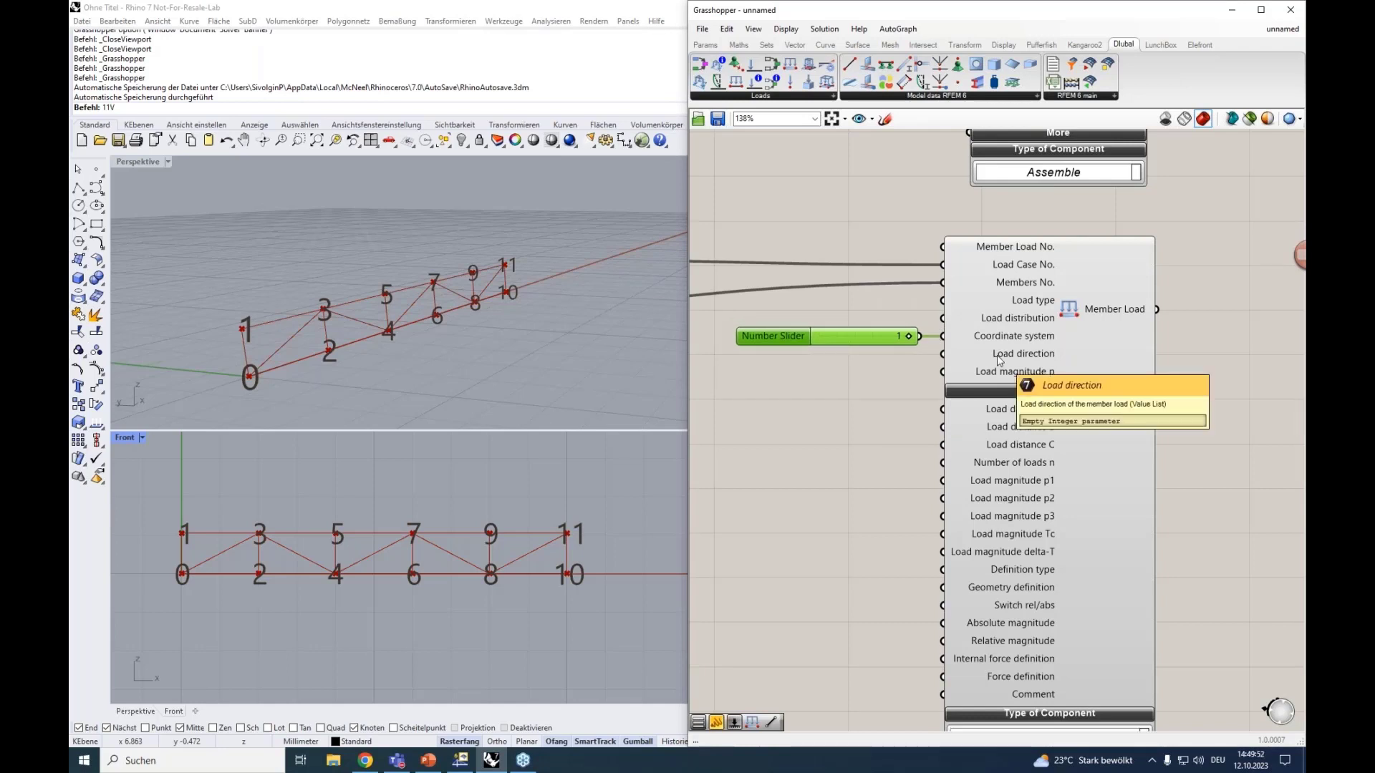
# Add a Value List and connect it to the Member Load's Load direction input.
pyautogui.doubleClick(792, 386)
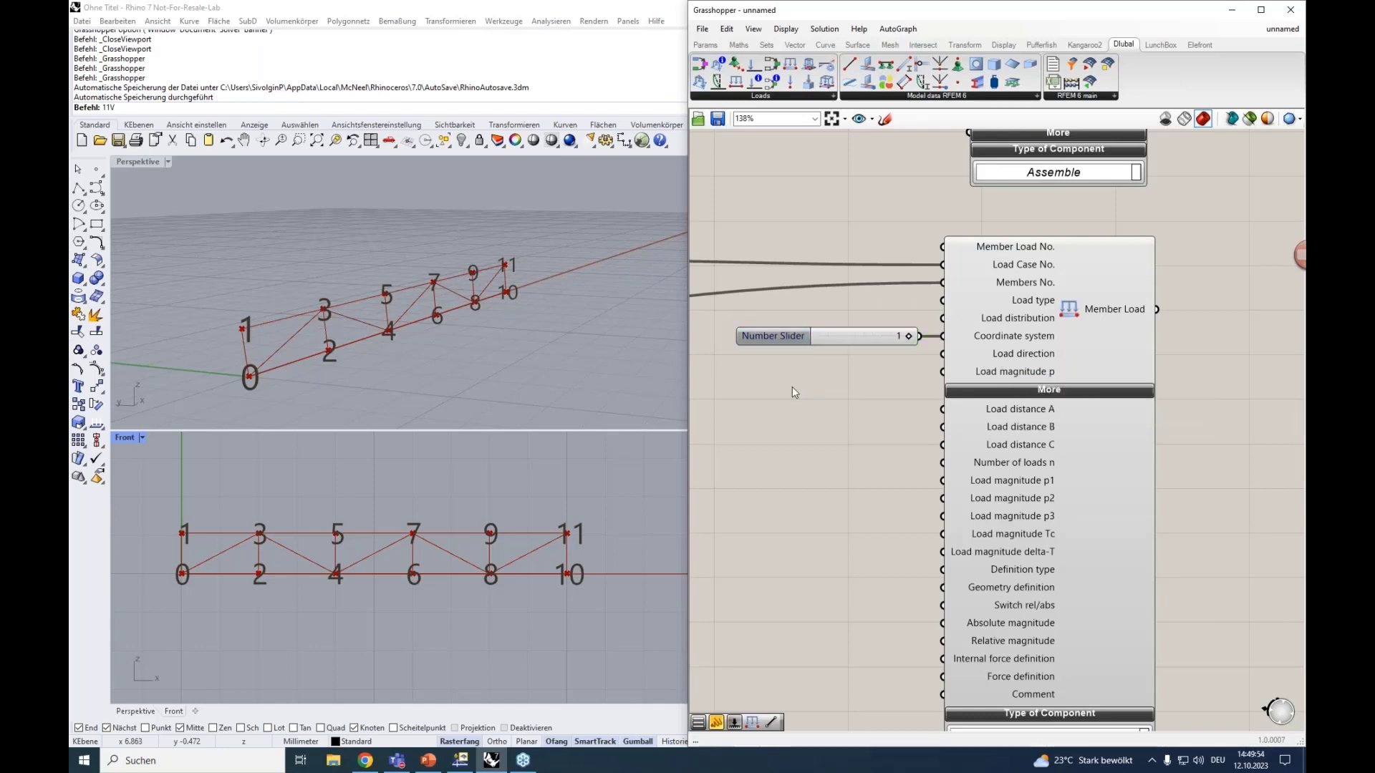
pyautogui.write('val')
pyautogui.click(809, 372)
pyautogui.moveTo(862, 375); pyautogui.dragTo(943, 353)
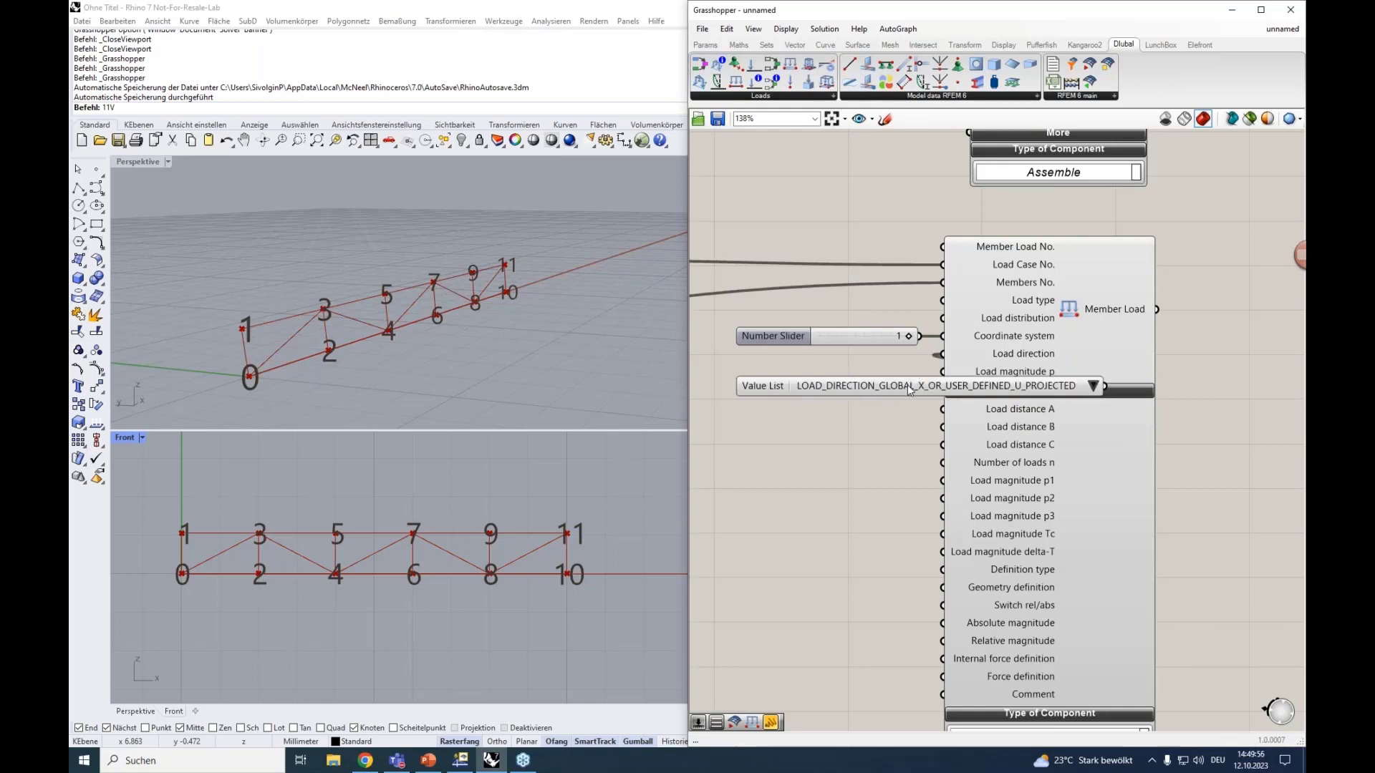
# Set the load direction Value List to LOAD_DIRECTION_GLOBAL_Z_OR_USER_DEFINED_W_TRUE and place it beside the Member Load's Load direction input.
pyautogui.click(907, 388)
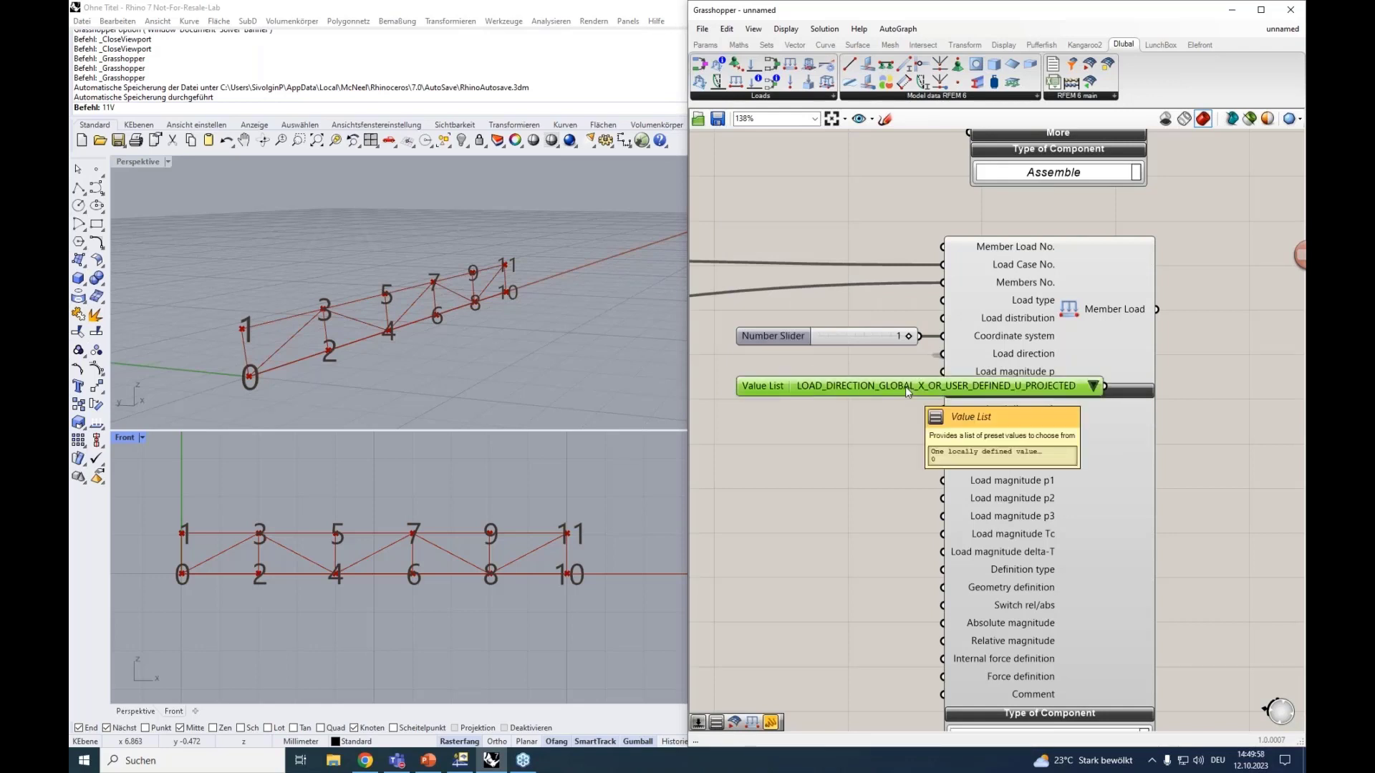
pyautogui.click(1092, 386)
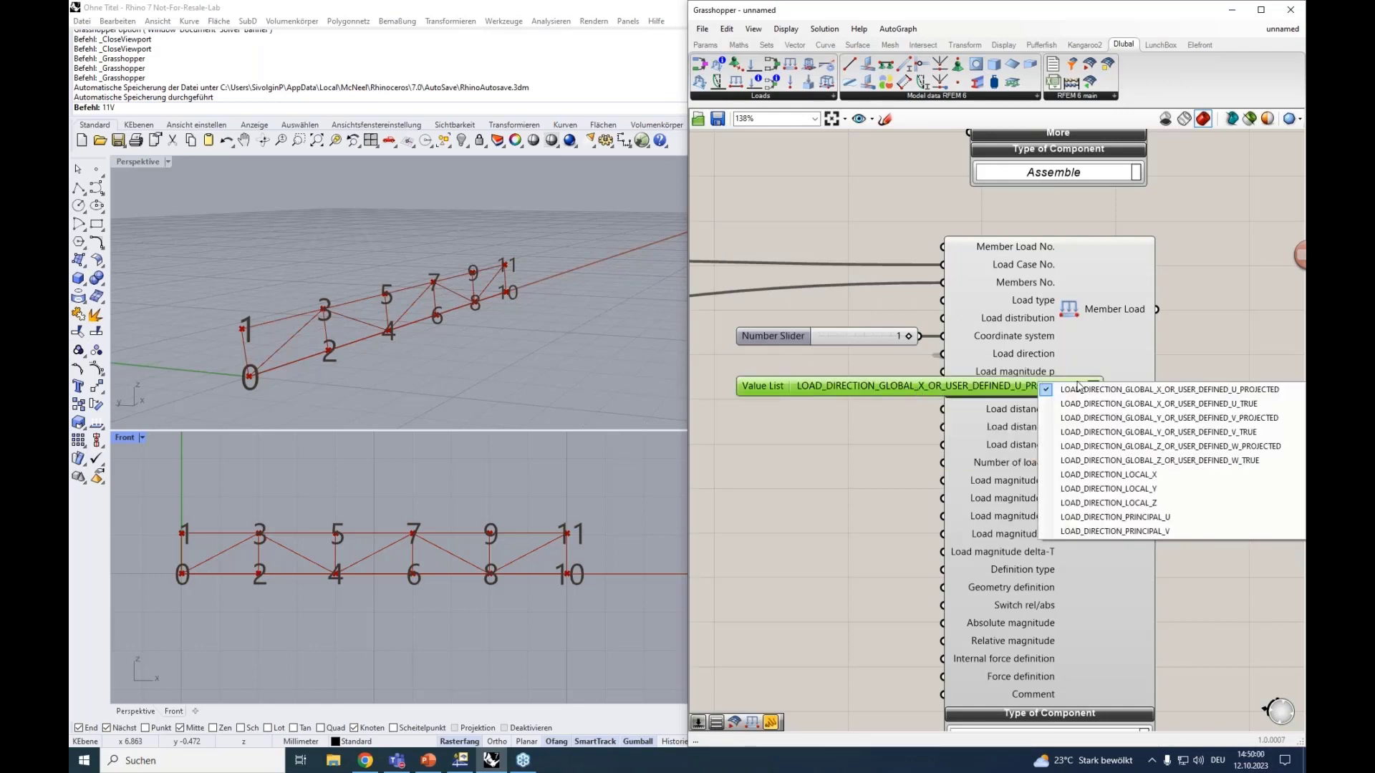
pyautogui.click(1115, 461)
pyautogui.moveTo(1002, 386); pyautogui.dragTo(805, 361)
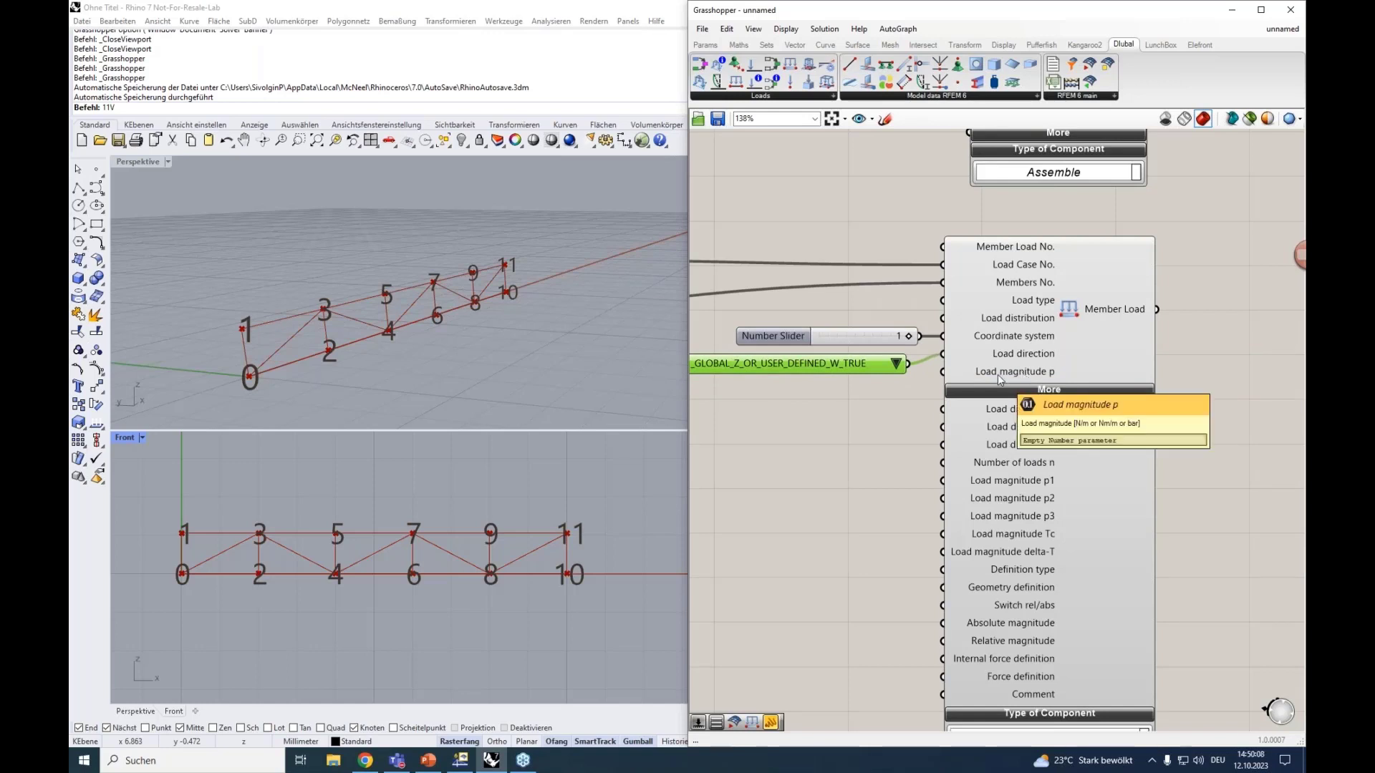
# Add a number slider with the value 2000, connect it to the Member Load's Load magnitude p input, and collapse the component's extra inputs.
pyautogui.moveTo(761, 398); pyautogui.dragTo(883, 386, button='right')
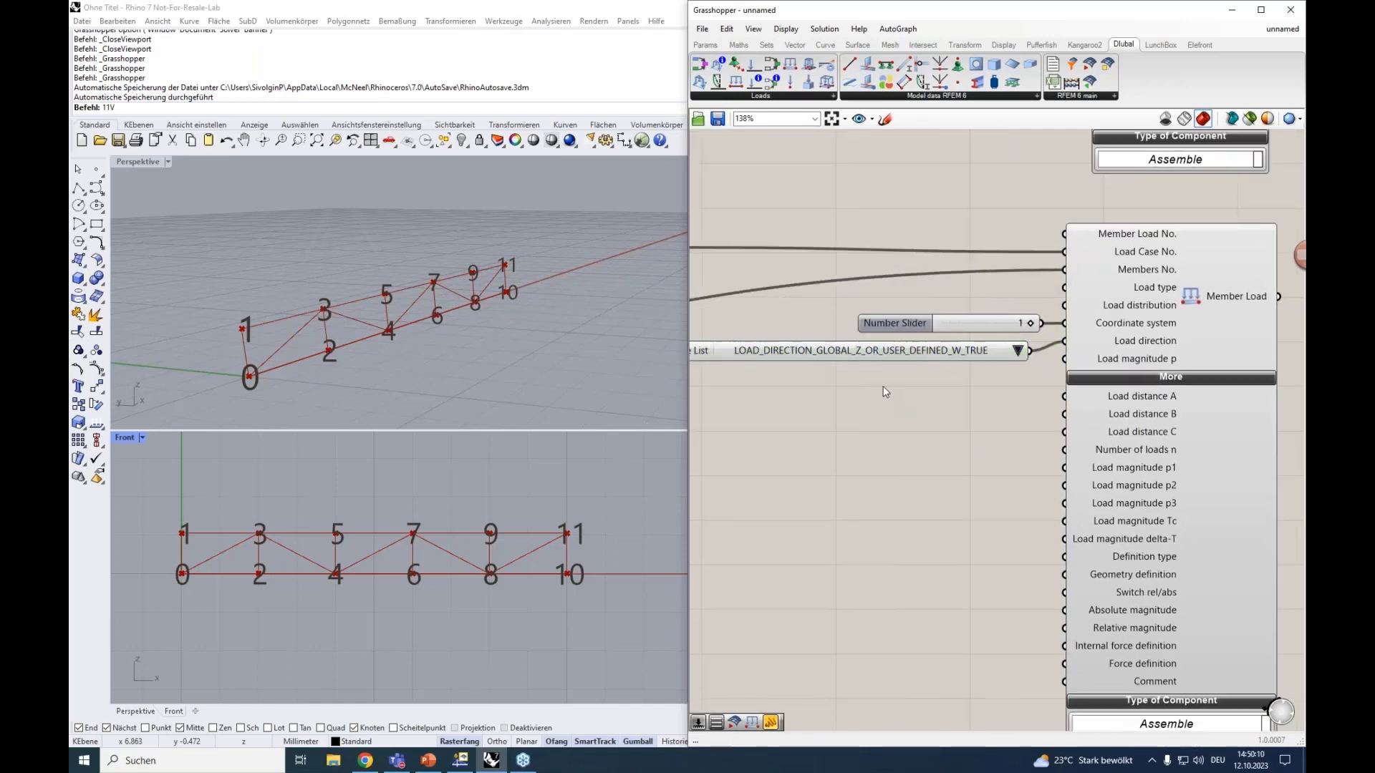
pyautogui.doubleClick(884, 388)
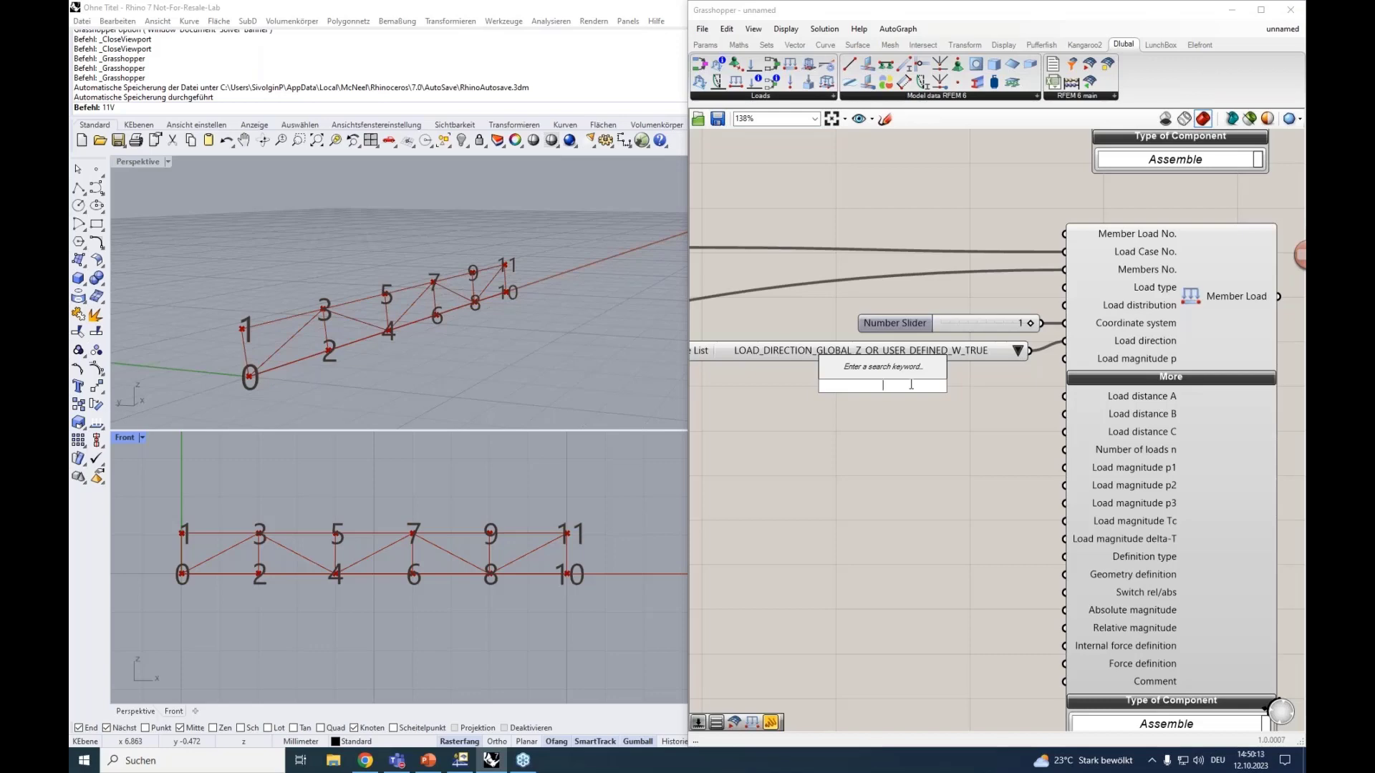
pyautogui.write('2000')
pyautogui.press('Return')
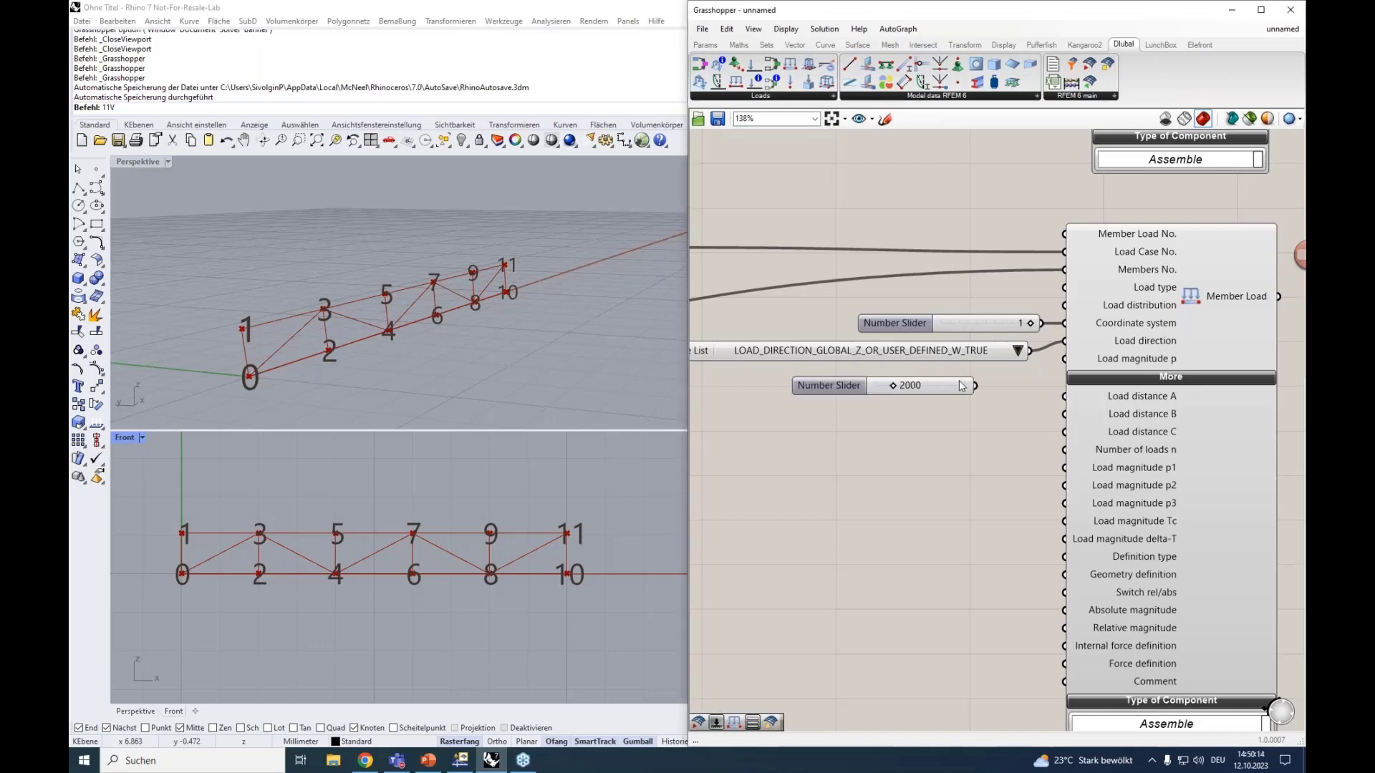
pyautogui.scroll(-3, 1027, 393)
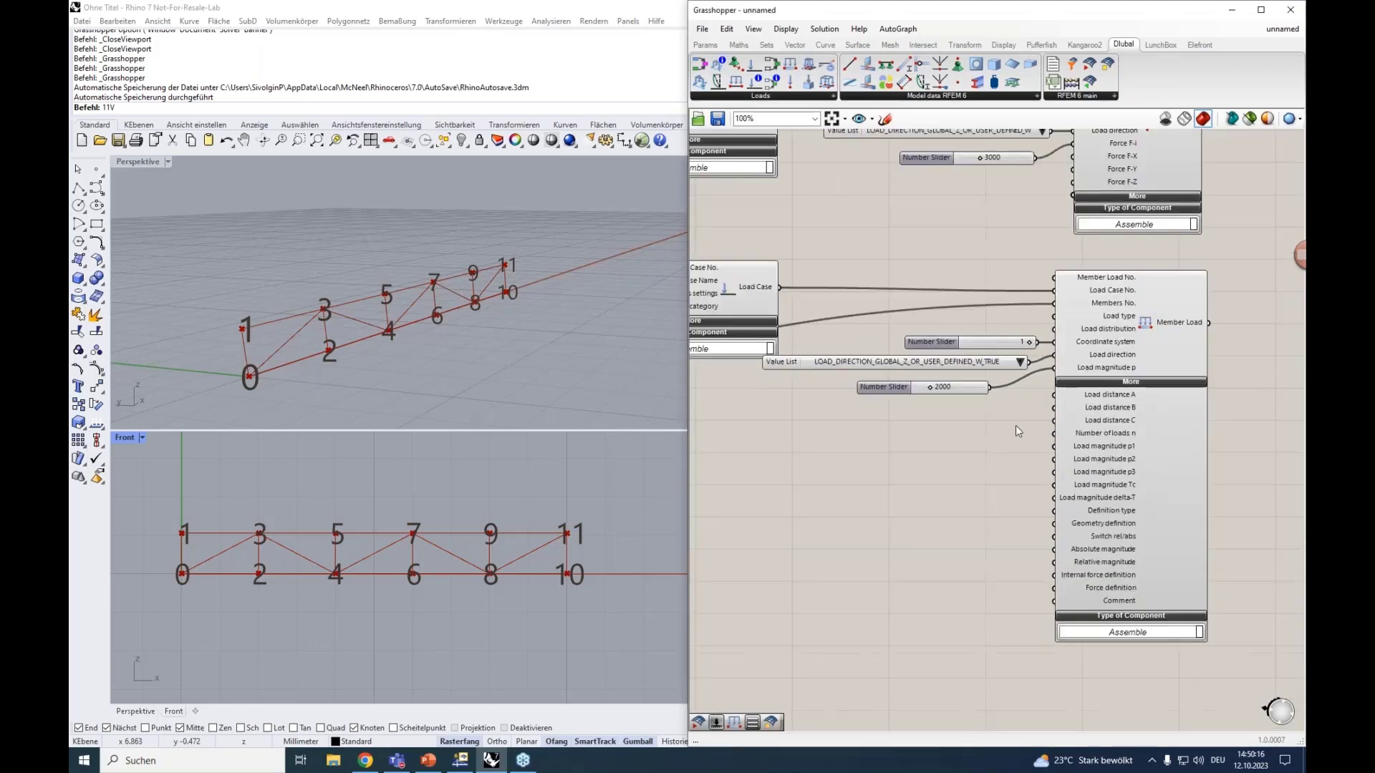
pyautogui.click(1129, 382)
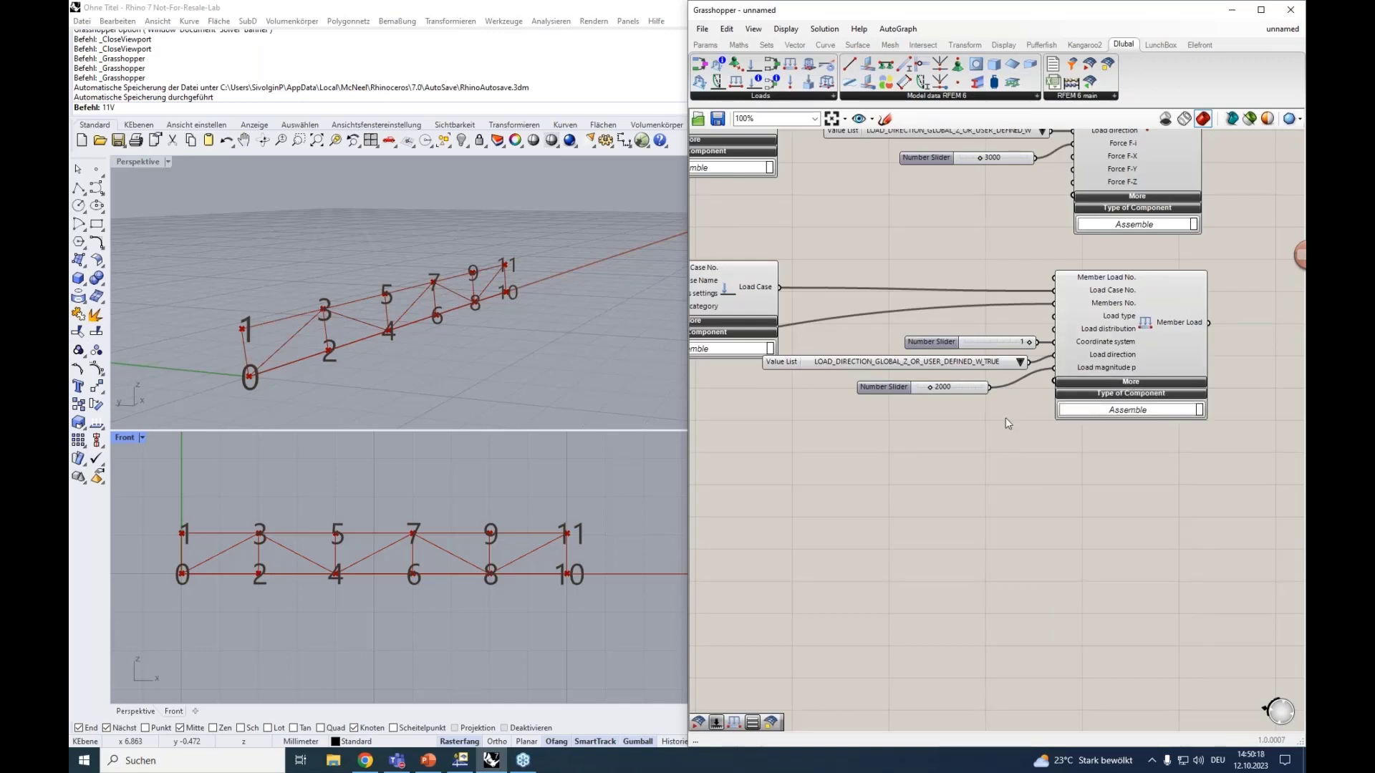
pyautogui.moveTo(1082, 338)
# Add the RFEM 6 Export Component beside the load components and expand its Additional inputs.
pyautogui.scroll(-4, 1133, 404)
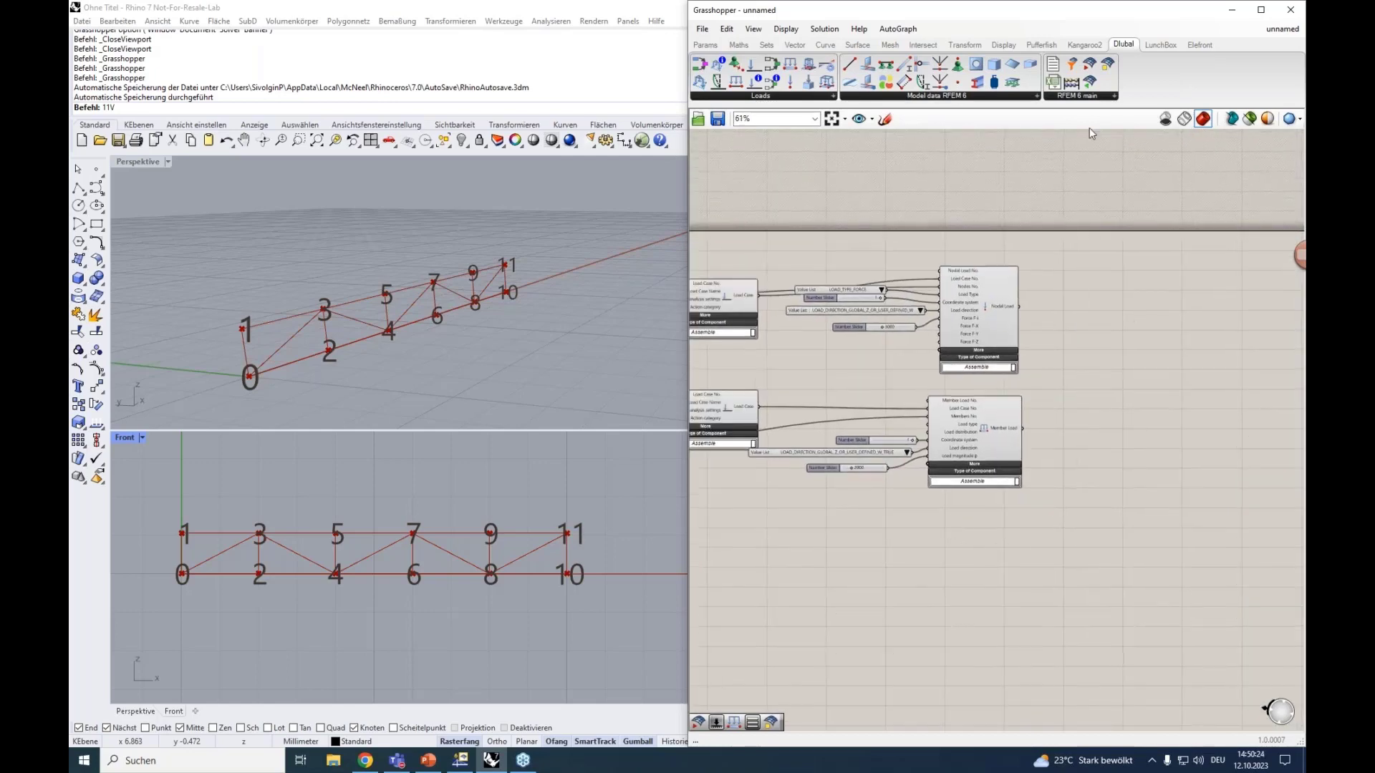
pyautogui.click(1079, 95)
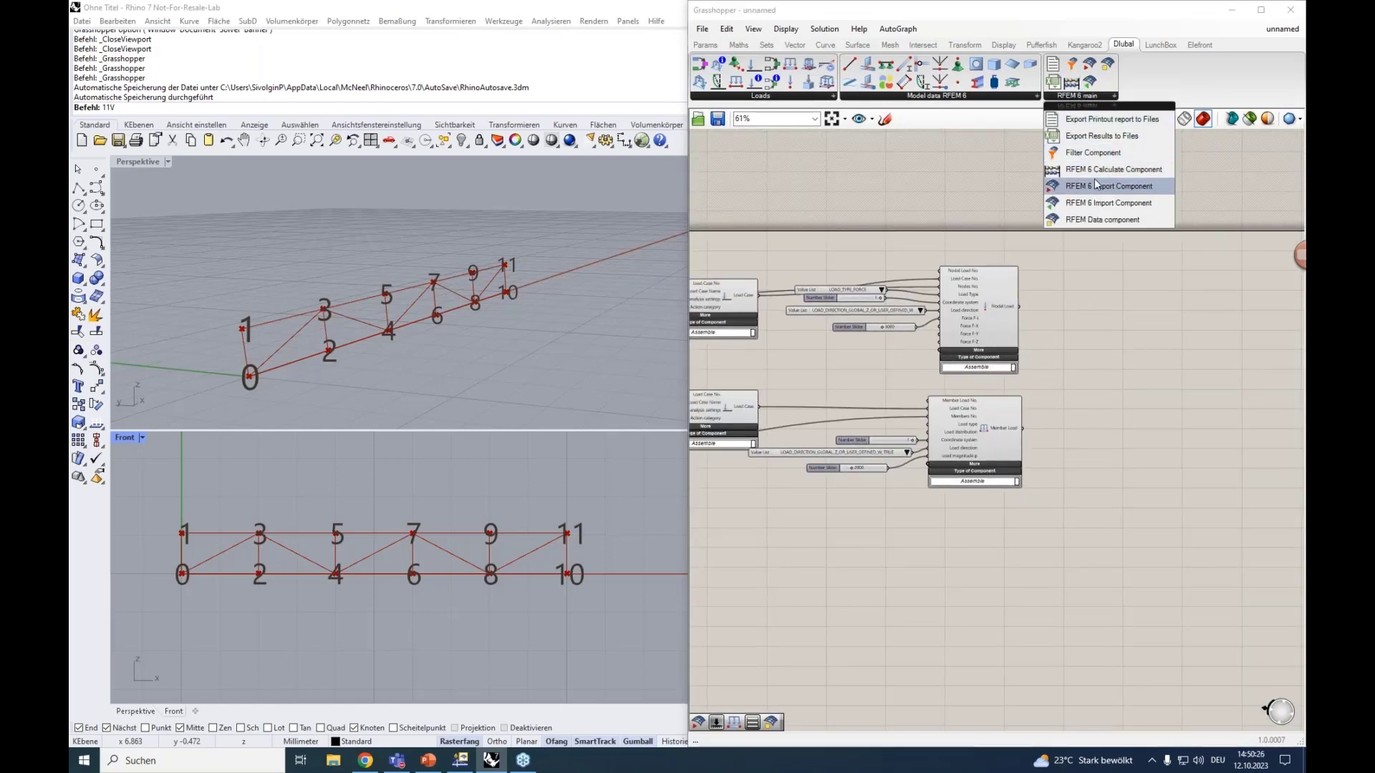
pyautogui.moveTo(1094, 178); pyautogui.dragTo(1145, 381)
pyautogui.scroll(5, 1060, 361)
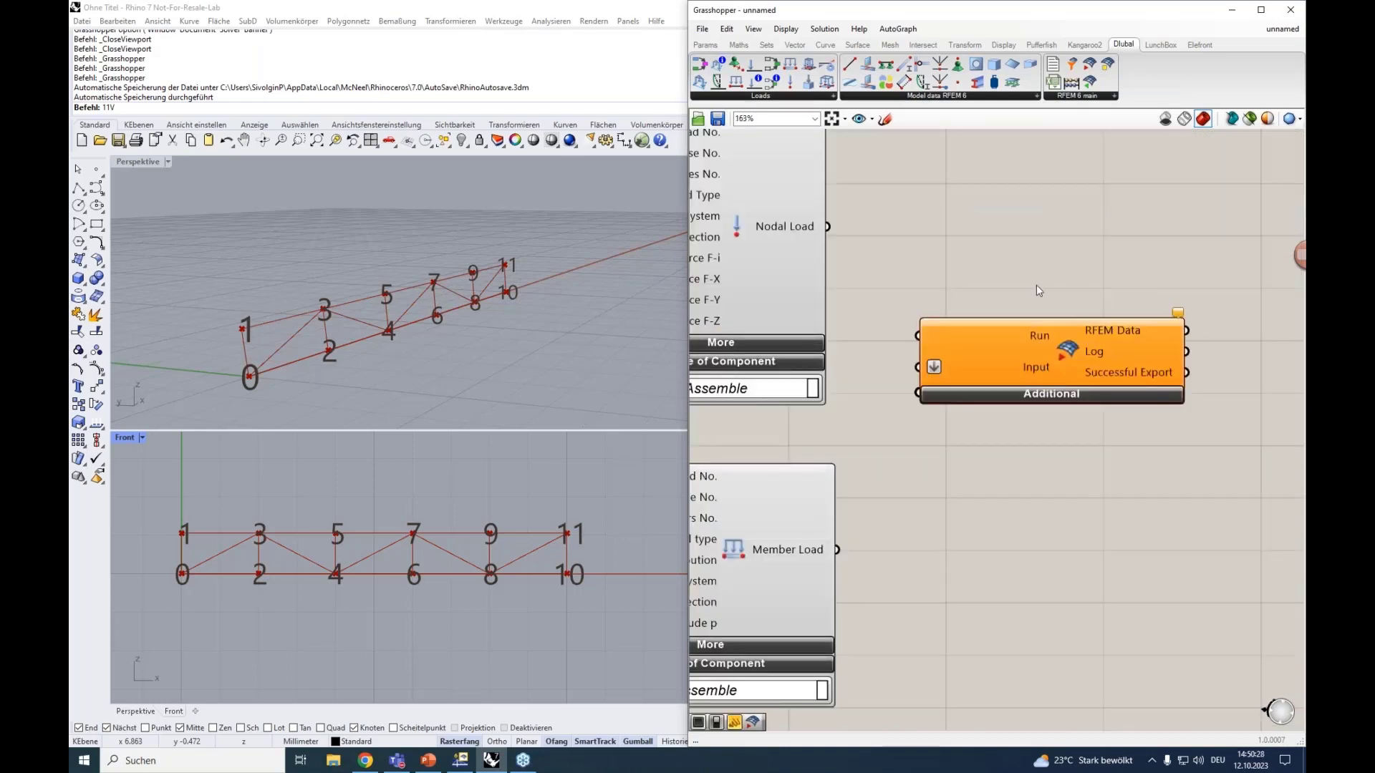
pyautogui.click(1036, 398)
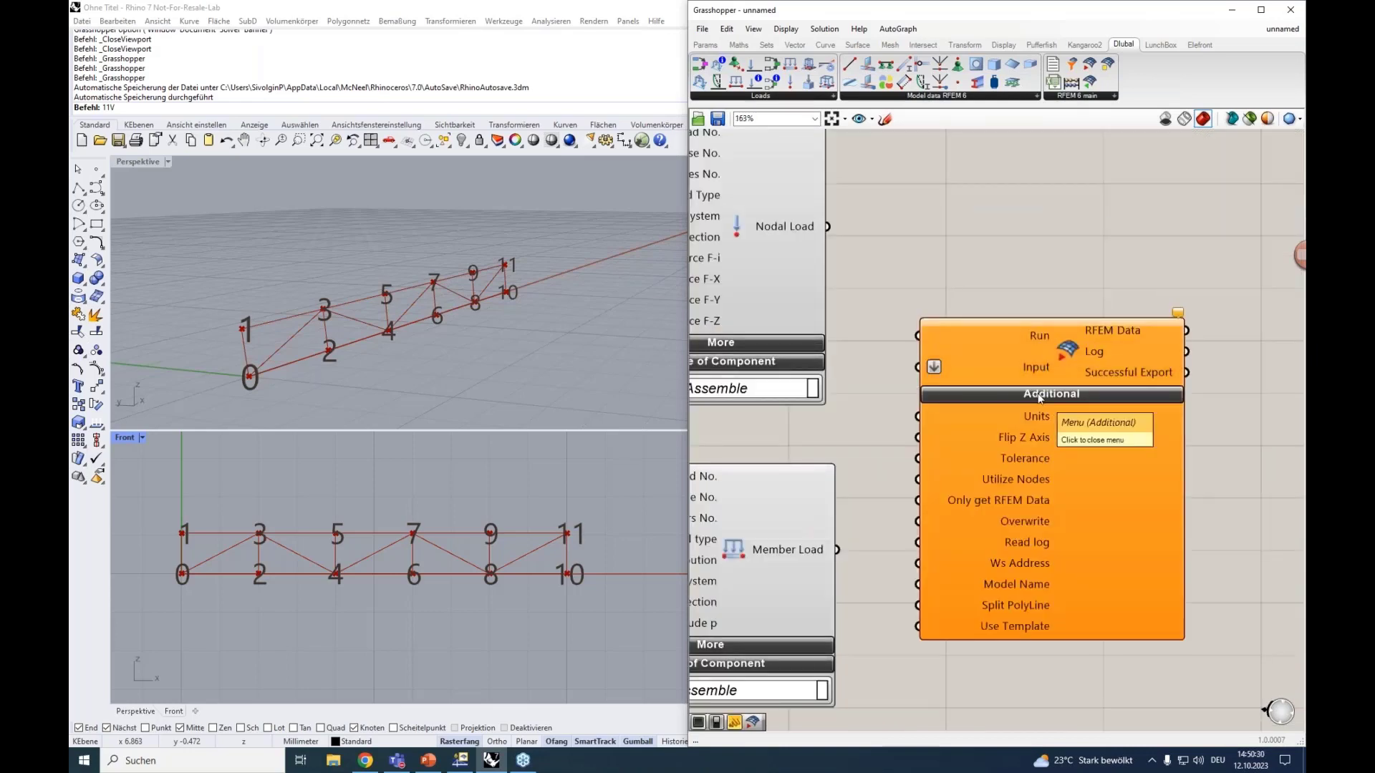
pyautogui.scroll(-3, 1058, 230)
pyautogui.click(1115, 288)
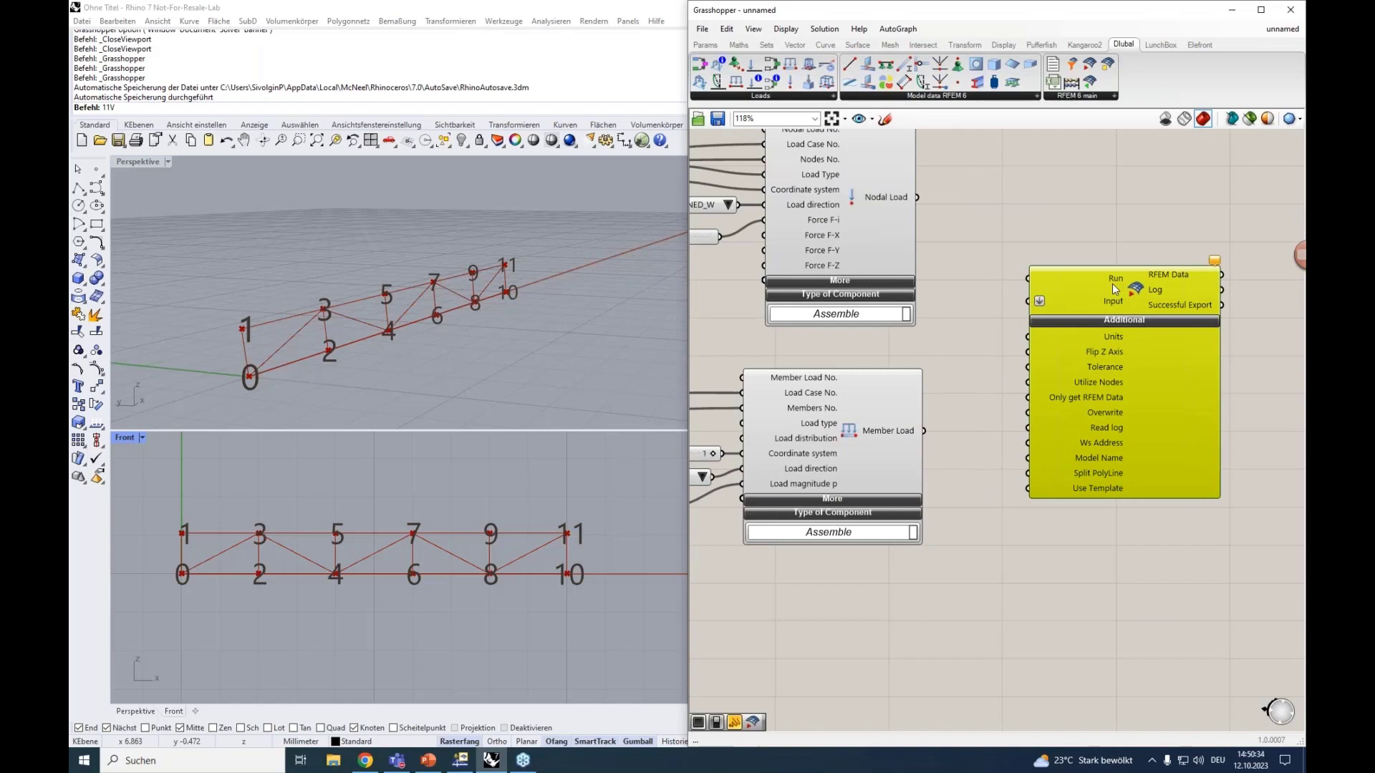
pyautogui.moveTo(1111, 283); pyautogui.dragTo(1127, 303)
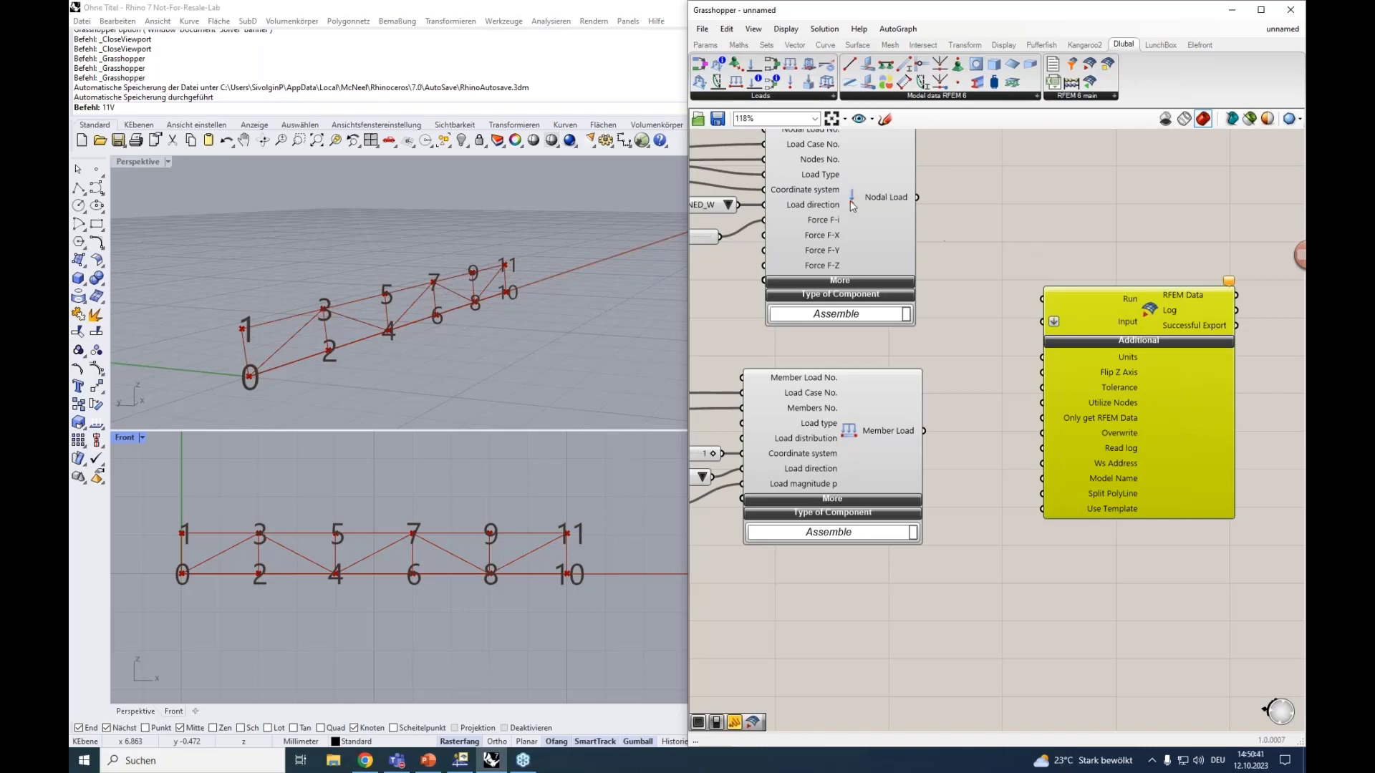
# Move the RFEM 6 Export Component back along the definition, next to the material, section and member components.
pyautogui.scroll(-2, 957, 255)
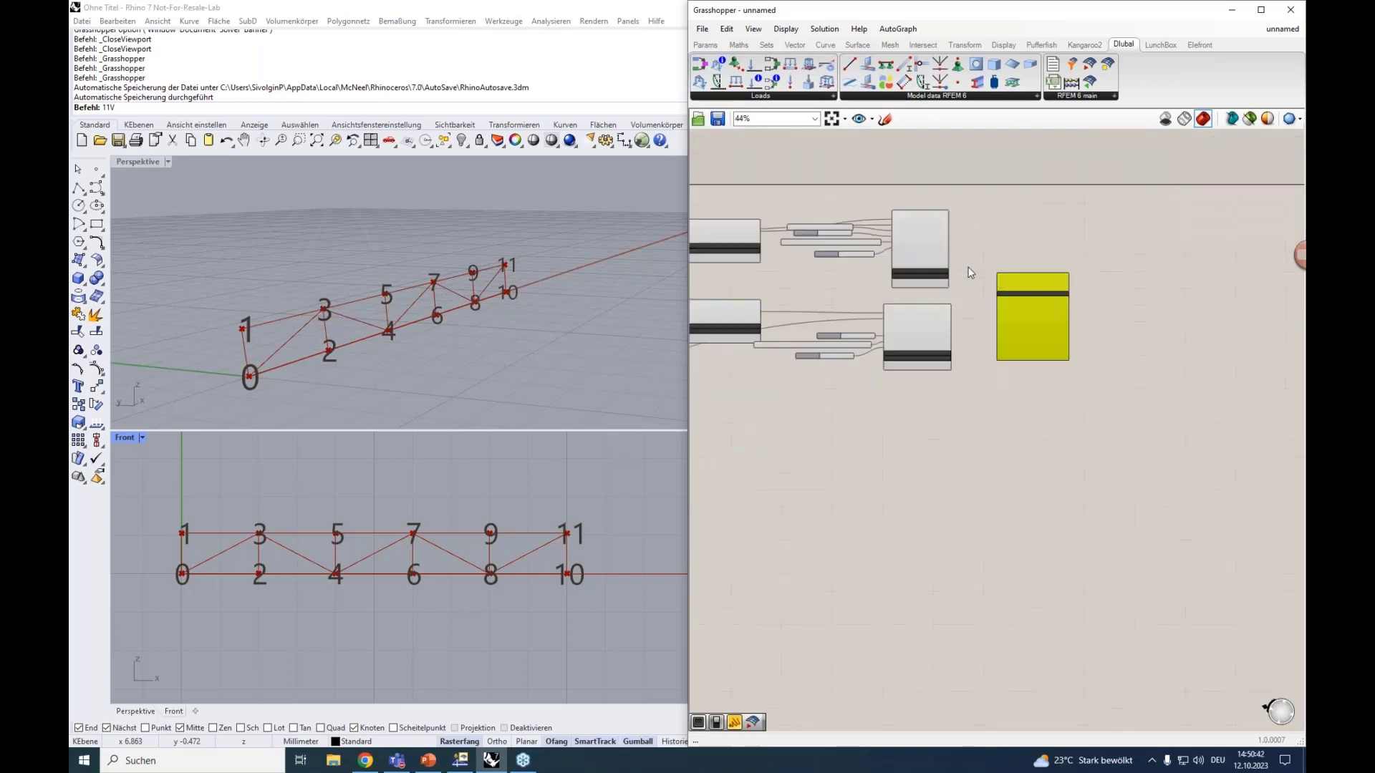
pyautogui.moveTo(970, 267); pyautogui.dragTo(1087, 264, button='right')
pyautogui.moveTo(1181, 282); pyautogui.dragTo(789, 532)
pyautogui.moveTo(761, 508); pyautogui.dragTo(1168, 464, button='right')
pyautogui.scroll(-1, 1029, 460)
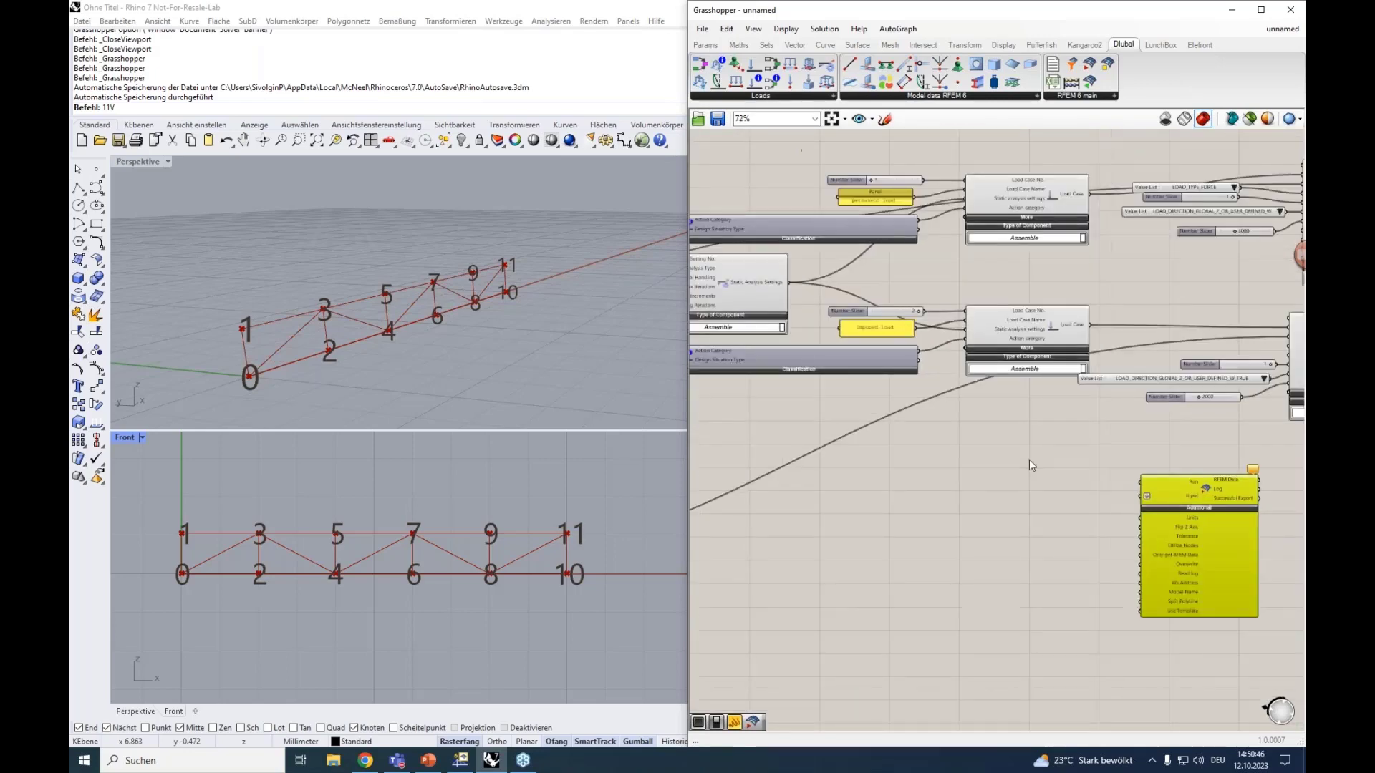
pyautogui.moveTo(1163, 487); pyautogui.dragTo(1108, 484)
pyautogui.moveTo(987, 473); pyautogui.dragTo(792, 422)
pyautogui.moveTo(792, 422); pyautogui.dragTo(1030, 414, button='right')
pyautogui.scroll(-3, 1029, 415)
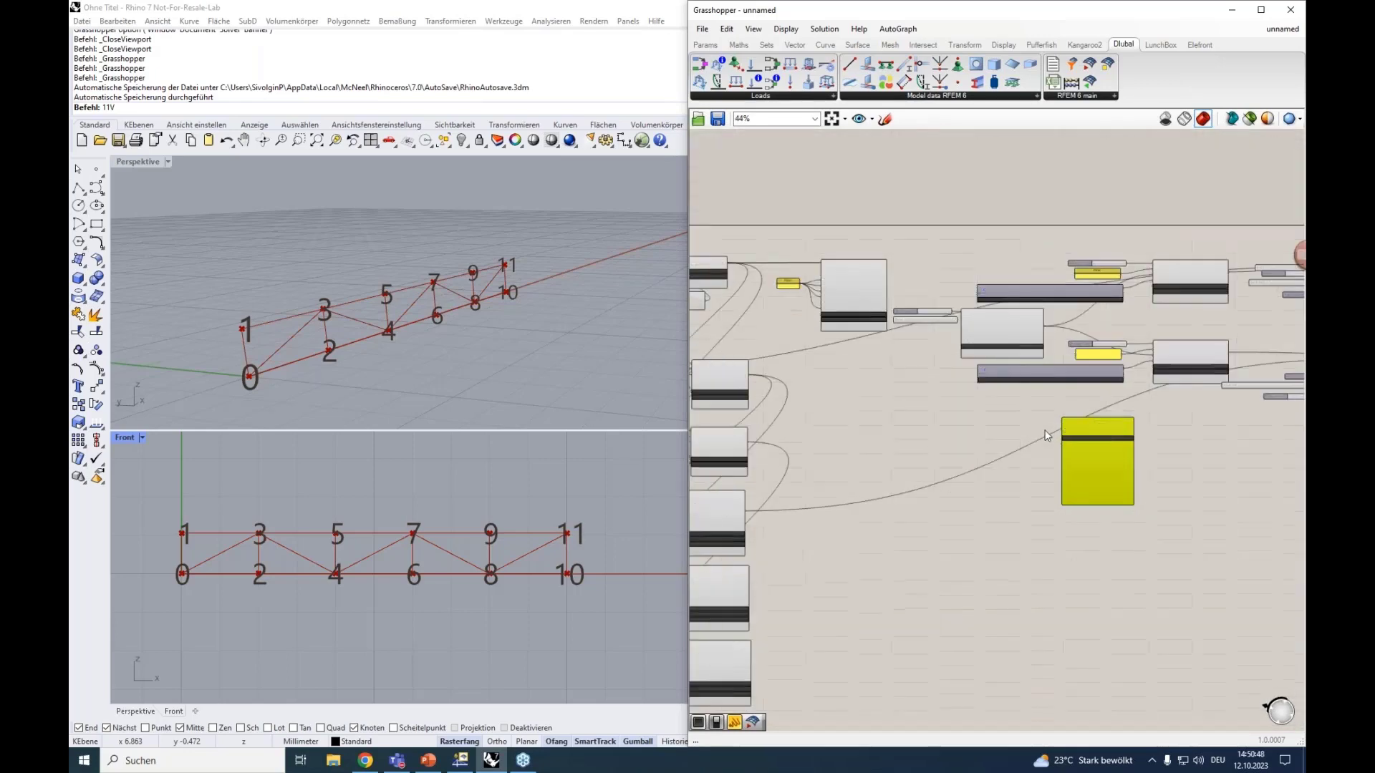
pyautogui.moveTo(1069, 429); pyautogui.dragTo(814, 393)
pyautogui.scroll(4, 801, 371)
pyautogui.moveTo(801, 371); pyautogui.dragTo(991, 359, button='right')
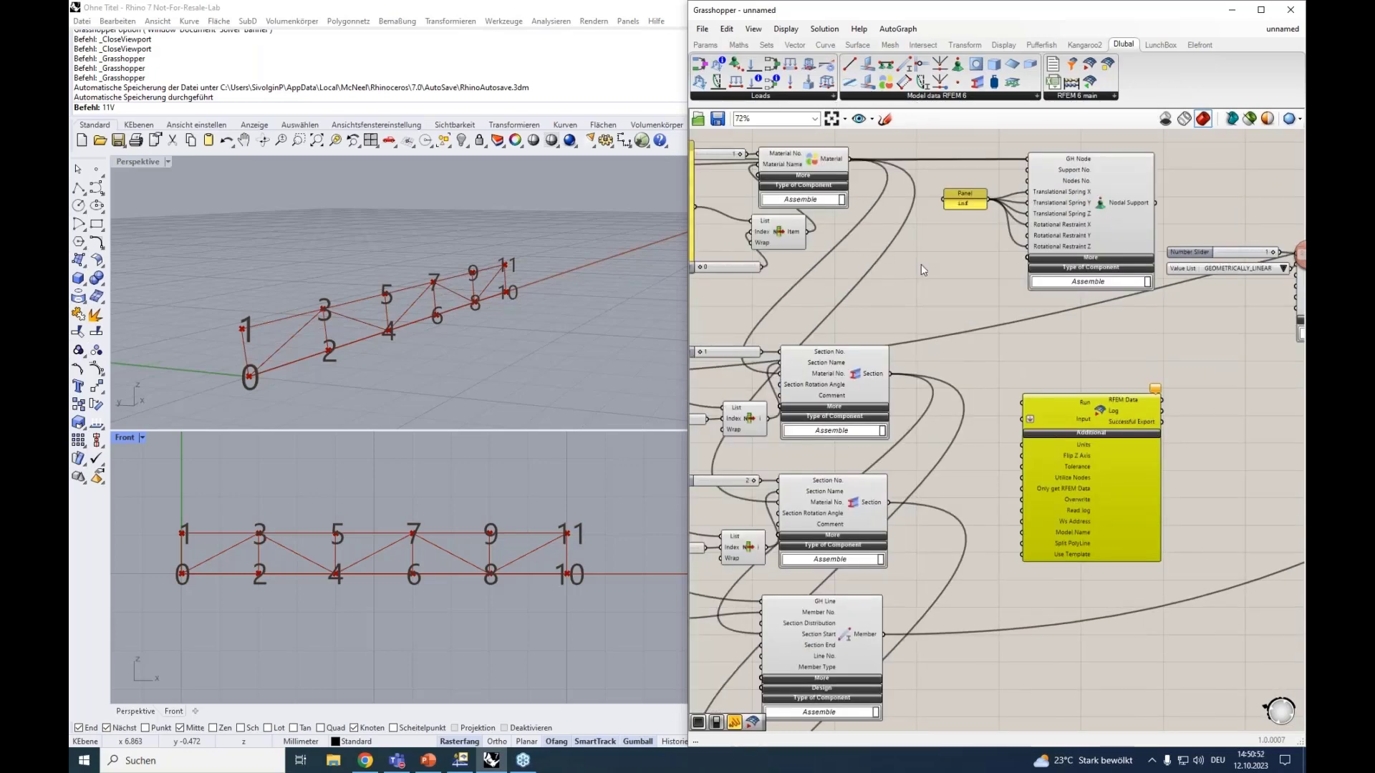
# Connect the Material, both Section and all three Member outputs to the Export component's Input.
pyautogui.scroll(-1, 921, 264)
pyautogui.moveTo(921, 264); pyautogui.dragTo(999, 283, button='right')
pyautogui.moveTo(939, 194); pyautogui.dragTo(1091, 415)
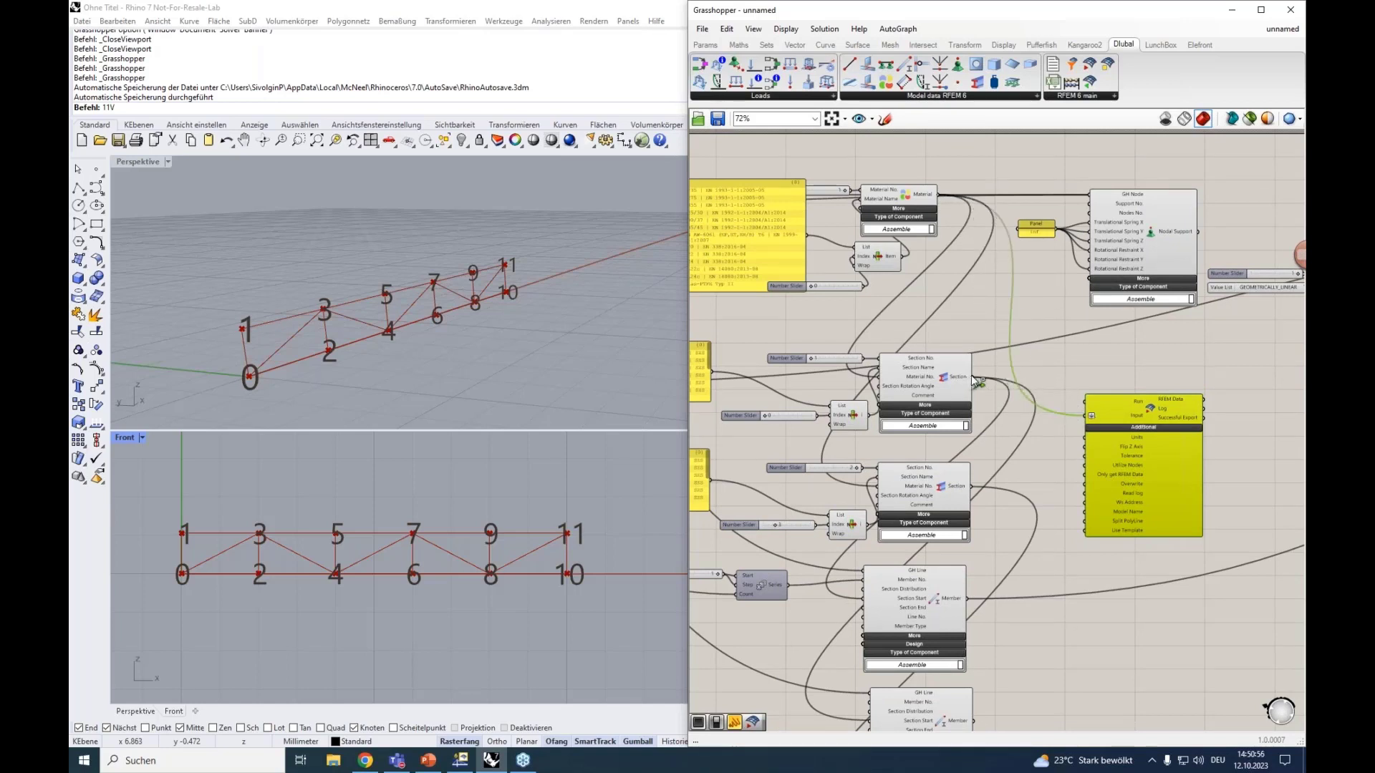
pyautogui.moveTo(975, 380); pyautogui.dragTo(1083, 419)
pyautogui.keyDown('shift'); pyautogui.moveTo(974, 488); pyautogui.dragTo(1084, 415); pyautogui.keyUp('shift')
pyautogui.moveTo(984, 599); pyautogui.dragTo(913, 469, button='right')
pyautogui.keyDown('shift'); pyautogui.moveTo(914, 468); pyautogui.dragTo(1021, 286); pyautogui.keyUp('shift')
pyautogui.keyDown('shift'); pyautogui.moveTo(905, 593); pyautogui.dragTo(1020, 286); pyautogui.keyUp('shift')
pyautogui.keyDown('shift'); pyautogui.moveTo(905, 713); pyautogui.dragTo(1014, 286); pyautogui.keyUp('shift')
# Connect the remaining upstream model component and the Nodal Support output to the Export component's Input.
pyautogui.moveTo(1025, 272); pyautogui.dragTo(1130, 317, button='right')
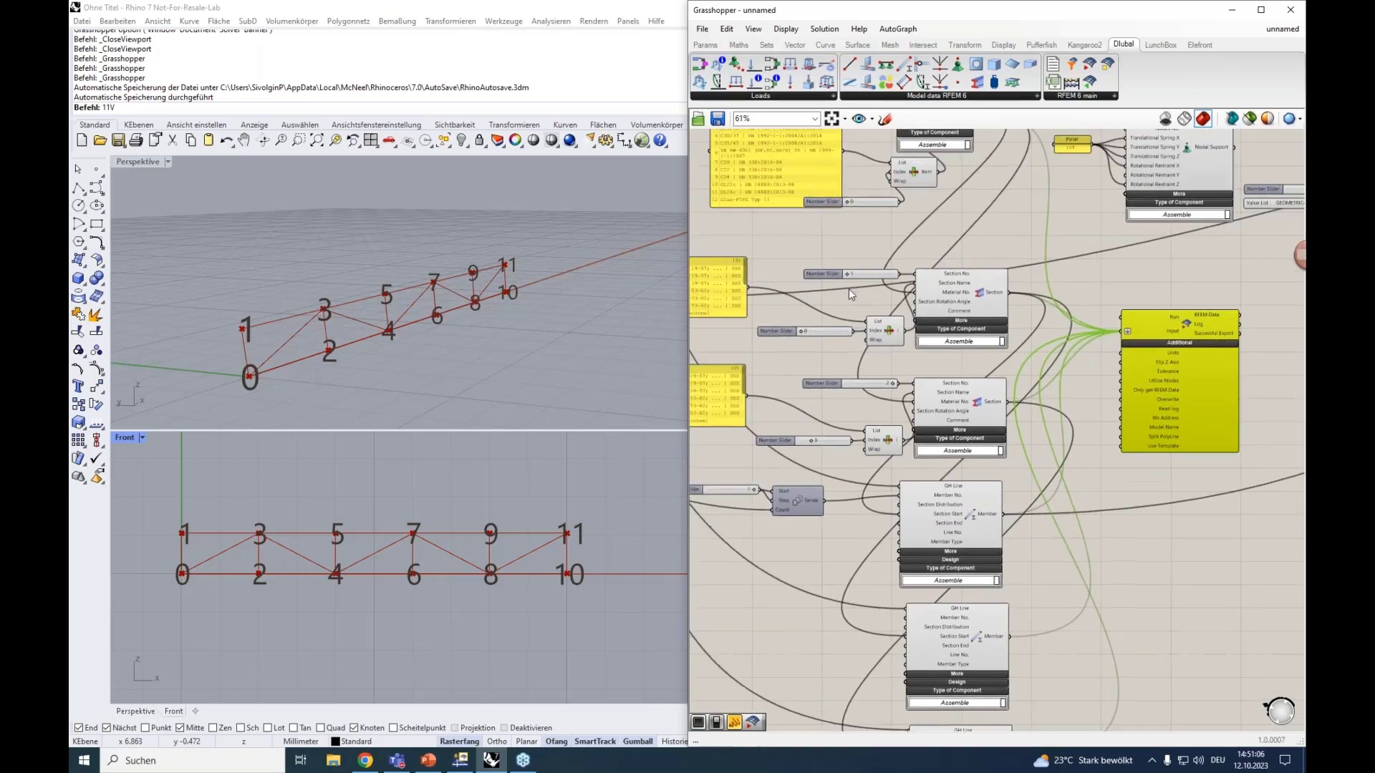
pyautogui.scroll(-2, 848, 290)
pyautogui.moveTo(1069, 314); pyautogui.dragTo(1041, 316)
pyautogui.scroll(3, 741, 334)
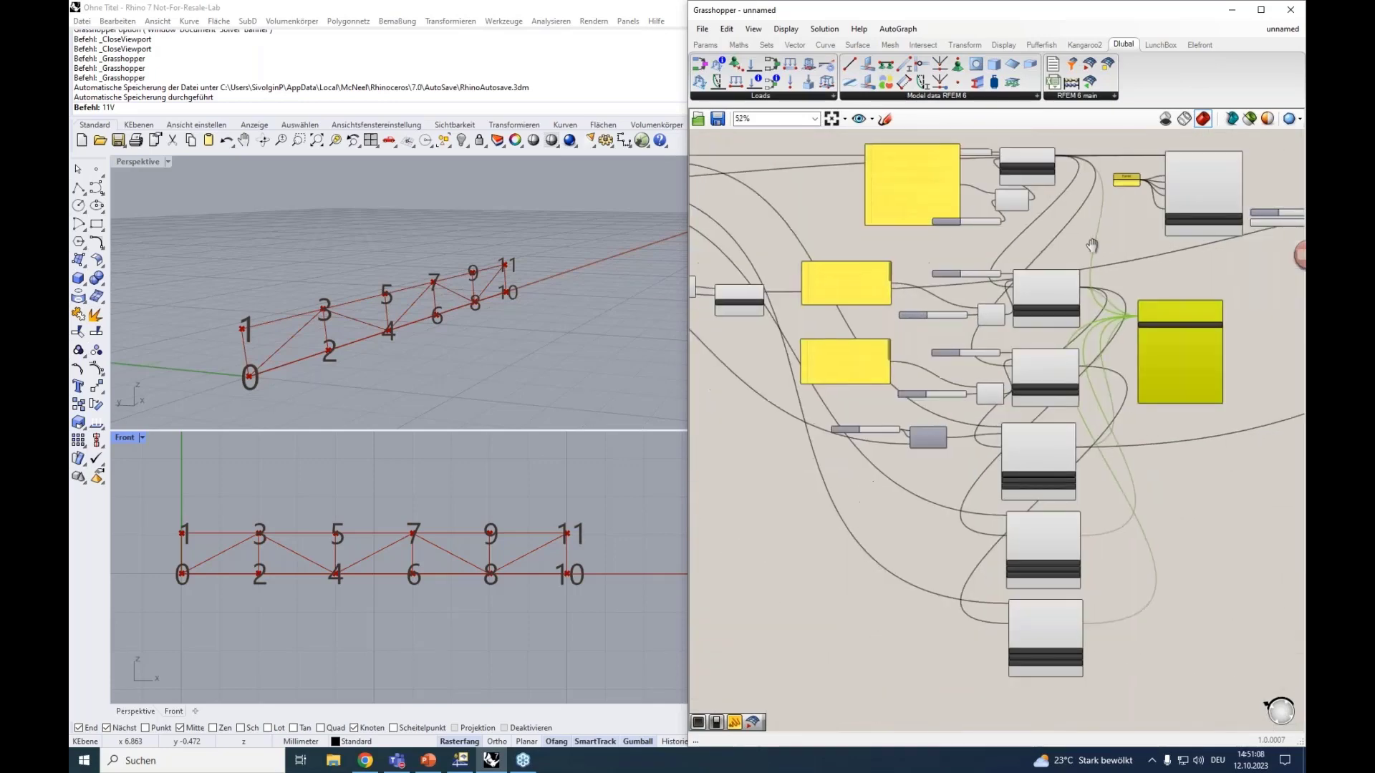
pyautogui.keyDown('shift'); pyautogui.moveTo(771, 277); pyautogui.dragTo(1258, 312); pyautogui.keyUp('shift')
pyautogui.moveTo(1233, 264); pyautogui.dragTo(775, 469, button='right')
pyautogui.keyDown('shift'); pyautogui.moveTo(971, 306); pyautogui.dragTo(1202, 563); pyautogui.keyUp('shift')
# Move the Export component along the definition and connect the permanent load and imposed load Load Case outputs to its Input.
pyautogui.moveTo(1242, 392); pyautogui.dragTo(886, 328, button='right')
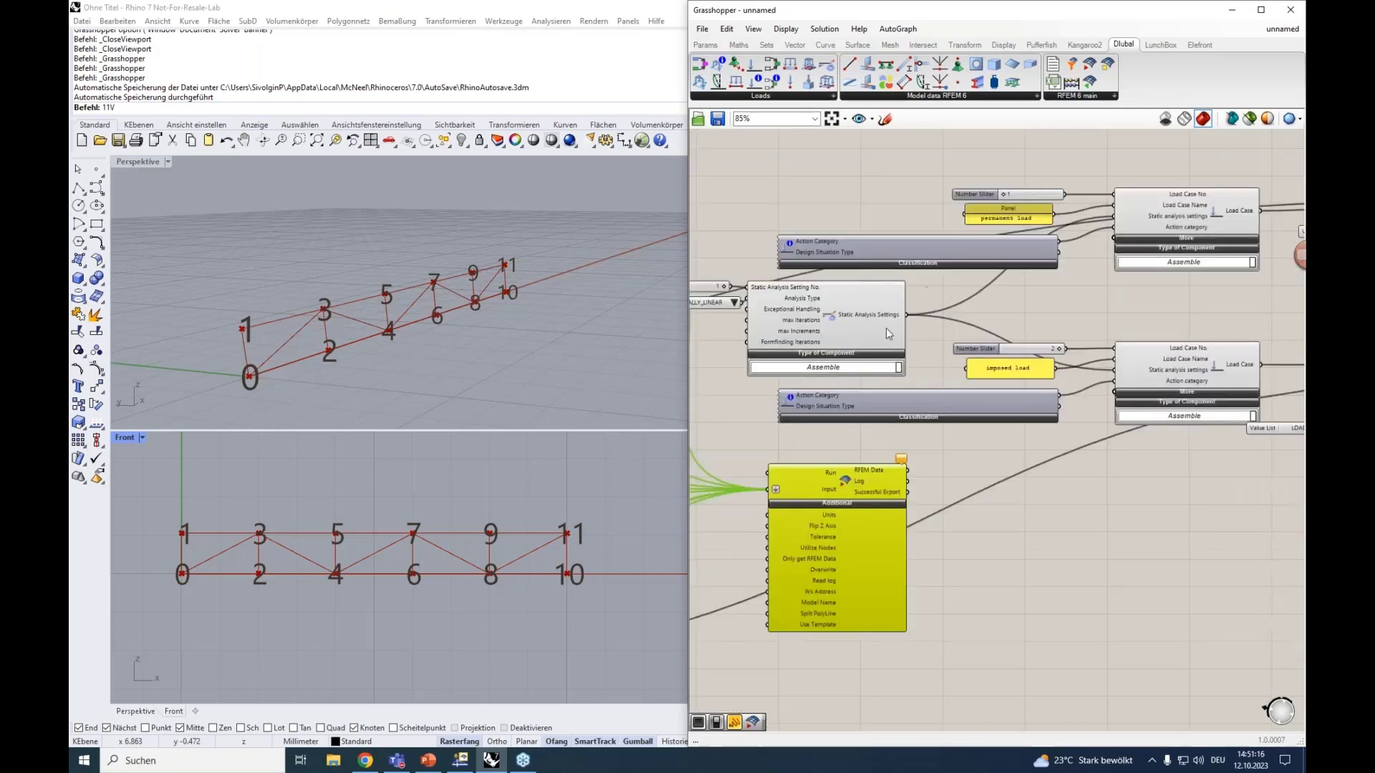
pyautogui.moveTo(822, 496); pyautogui.dragTo(1153, 494)
pyautogui.moveTo(1153, 490); pyautogui.dragTo(834, 495, button='right')
pyautogui.moveTo(927, 233); pyautogui.dragTo(780, 494)
pyautogui.moveTo(928, 387); pyautogui.dragTo(1173, 523)
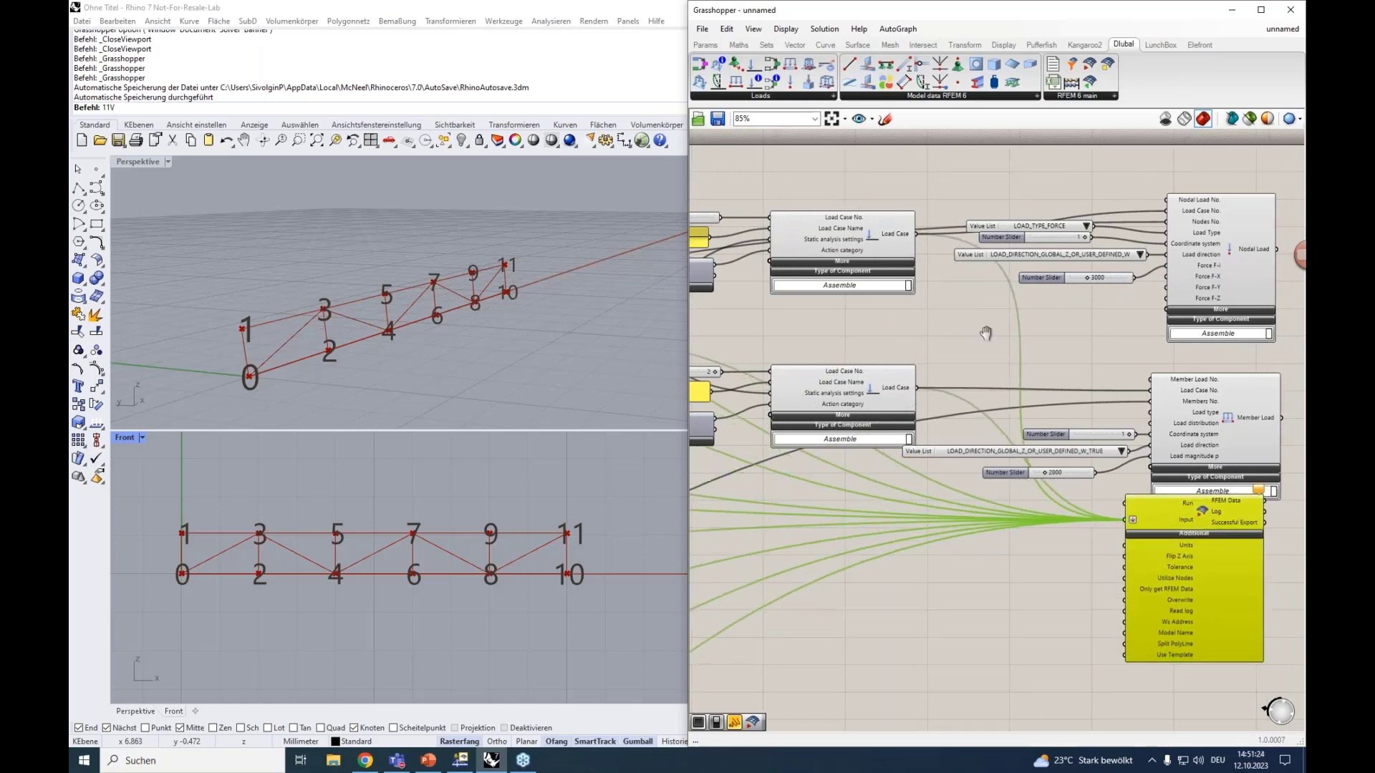
# Connect the Nodal Load and Member Load outputs to the Export component's Input and place the component beyond both load components.
pyautogui.moveTo(987, 331); pyautogui.dragTo(740, 331, button='right')
pyautogui.moveTo(1042, 248); pyautogui.dragTo(893, 518)
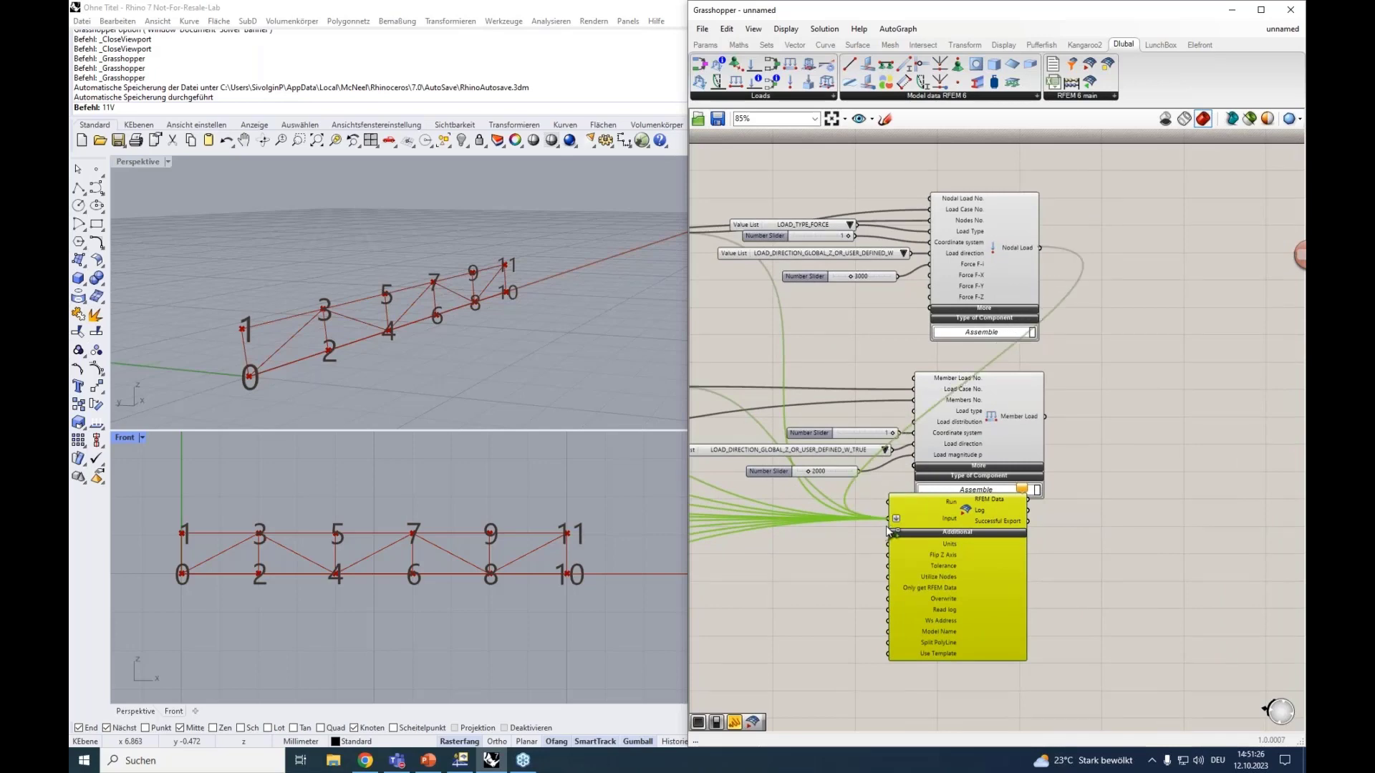
pyautogui.moveTo(1045, 416); pyautogui.dragTo(1183, 347)
pyautogui.scroll(4, 1178, 351)
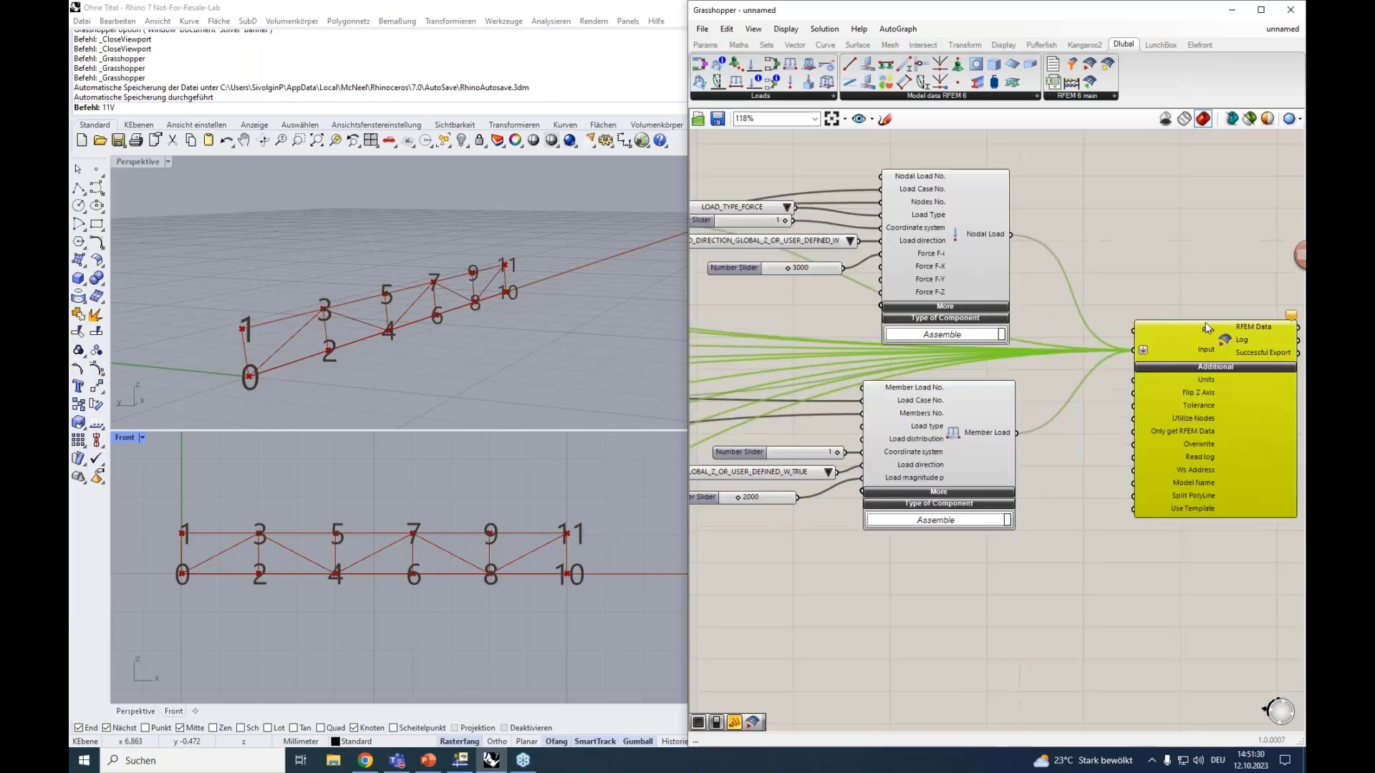
pyautogui.moveTo(1115, 345); pyautogui.dragTo(1198, 348)
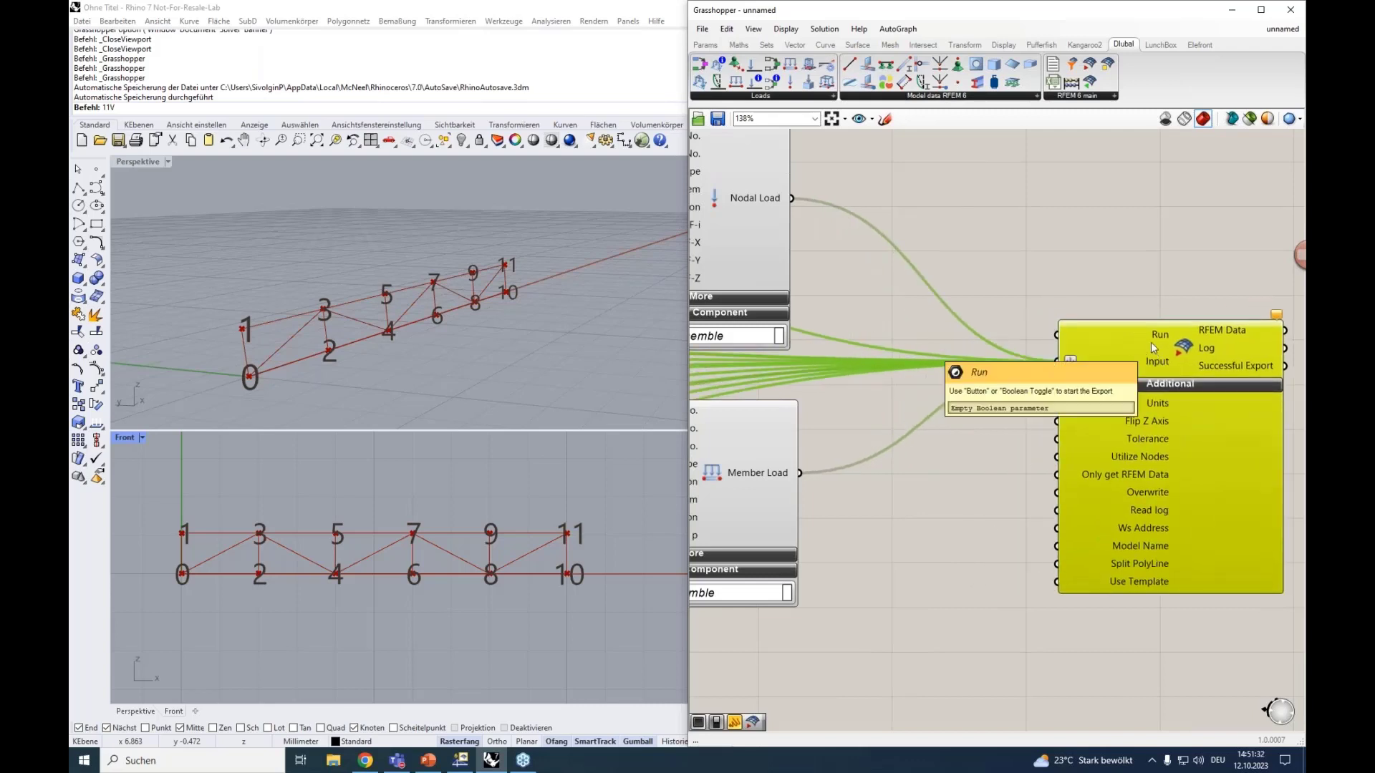
# Add a Button component near the Export component's Run input.
pyautogui.moveTo(1132, 265); pyautogui.dragTo(1086, 288, button='right')
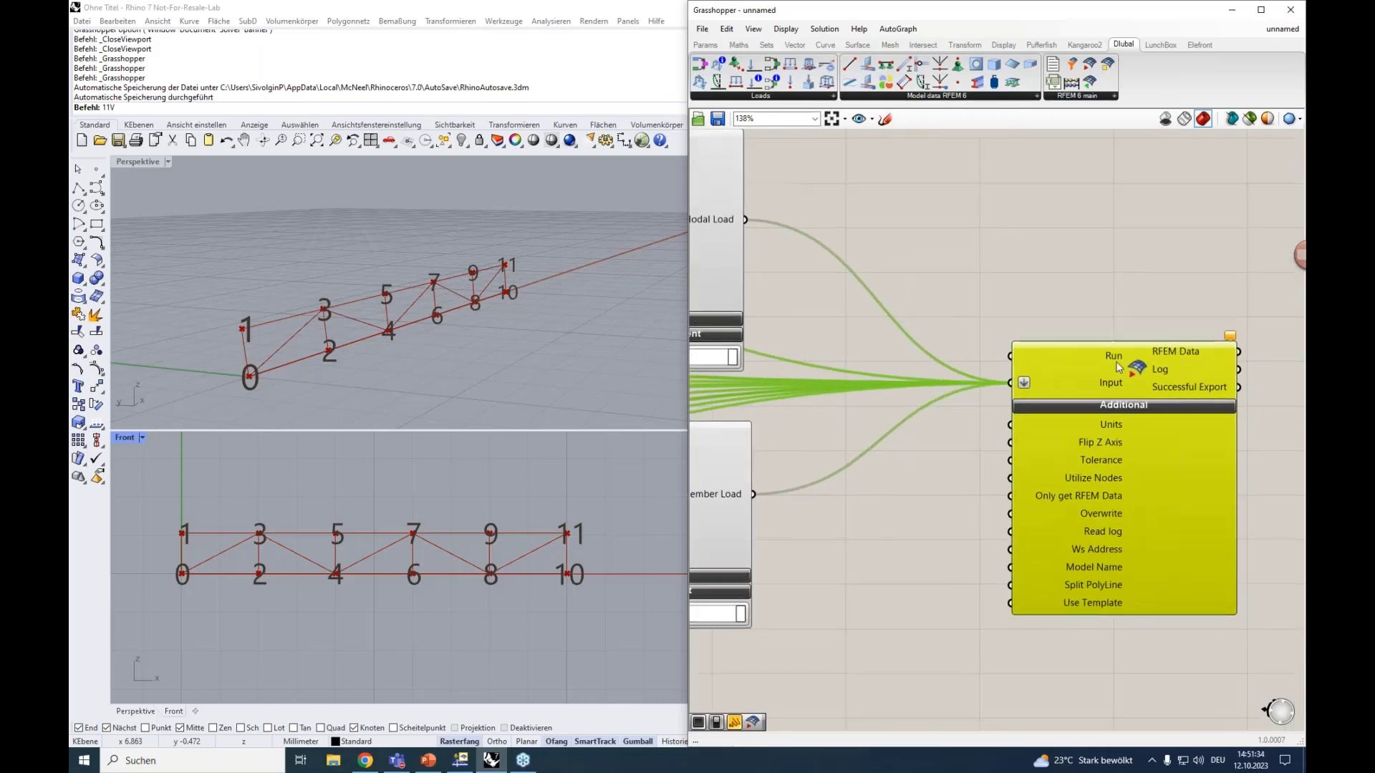
pyautogui.doubleClick(1024, 261)
pyautogui.write('bi')
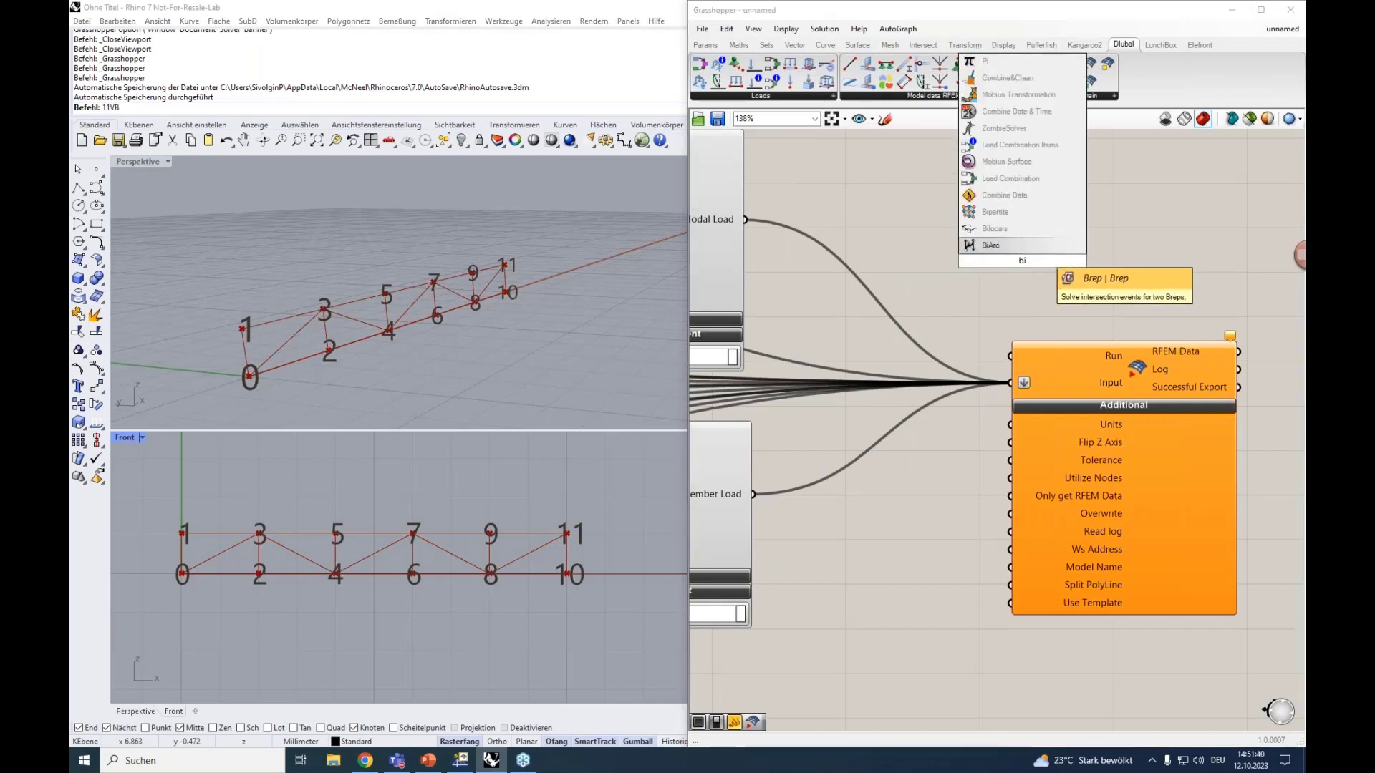
pyautogui.press('BackSpace')
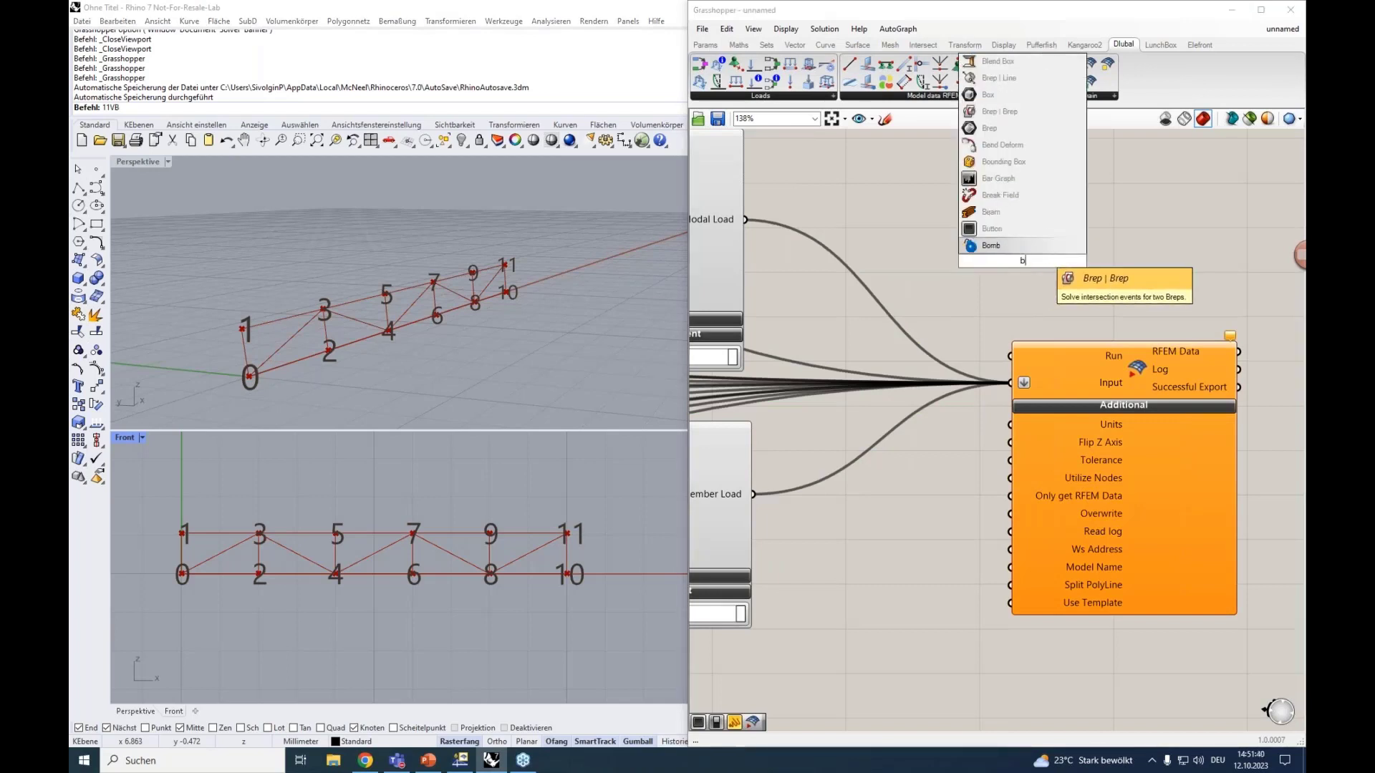
pyautogui.write('ut')
pyautogui.click(1024, 245)
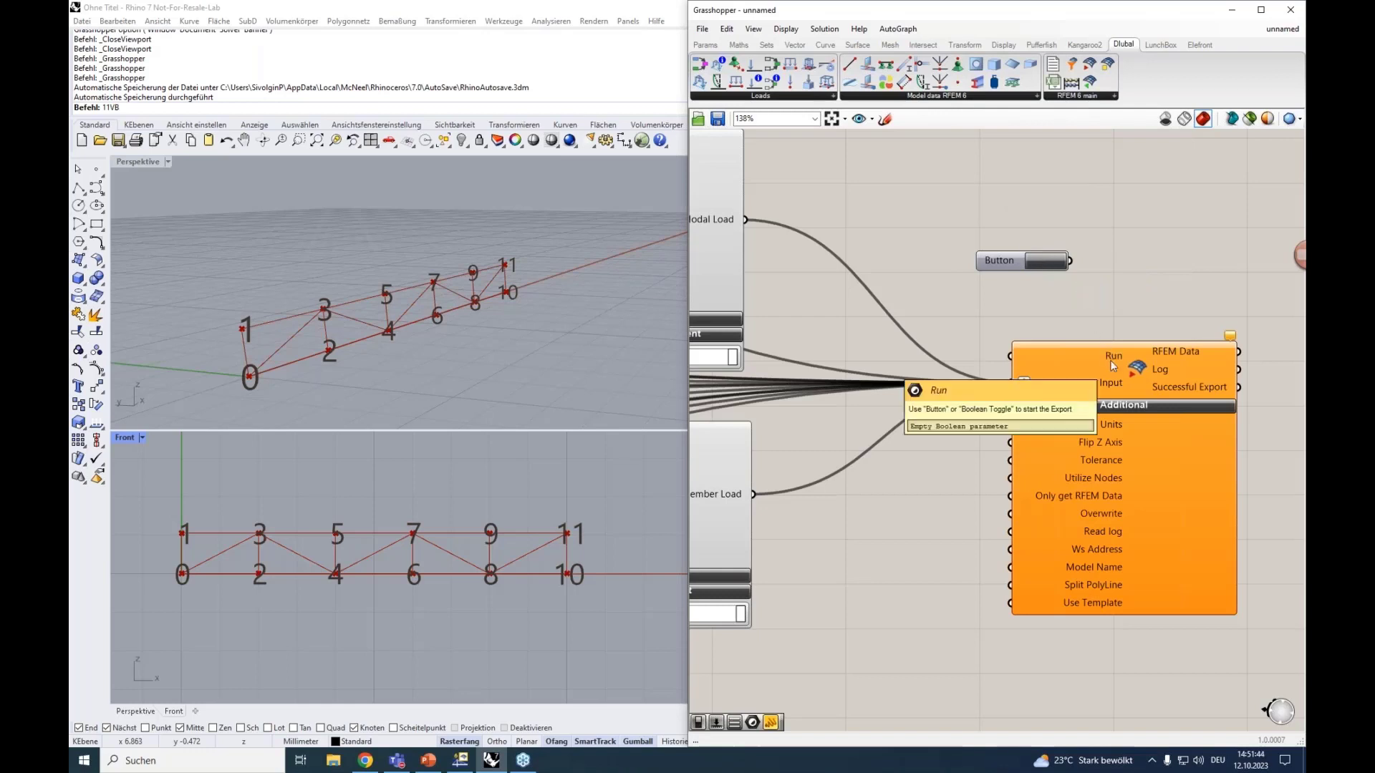
# Add a Boolean Toggle below the Button near the Run input and switch its value to True.
pyautogui.doubleClick(1024, 303)
pyautogui.write('bool')
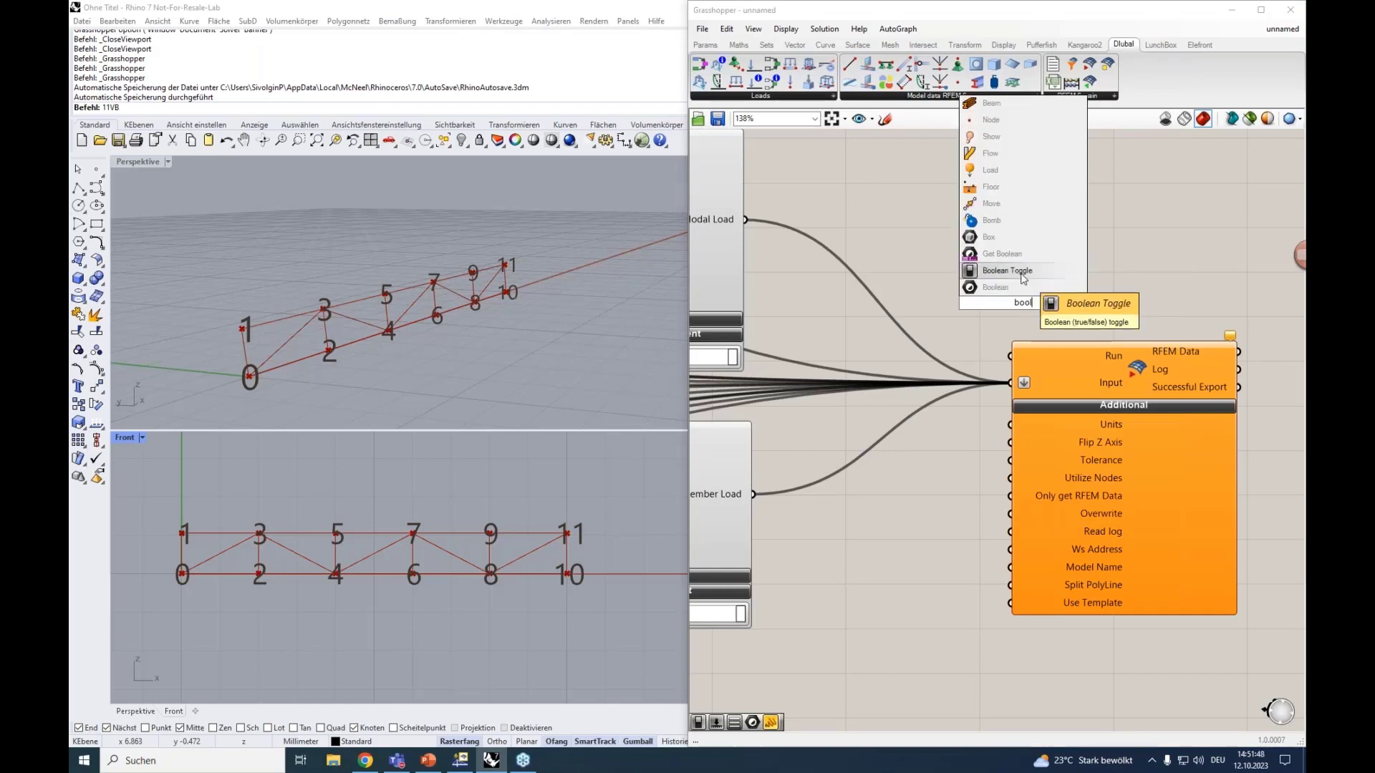
pyautogui.click(1022, 273)
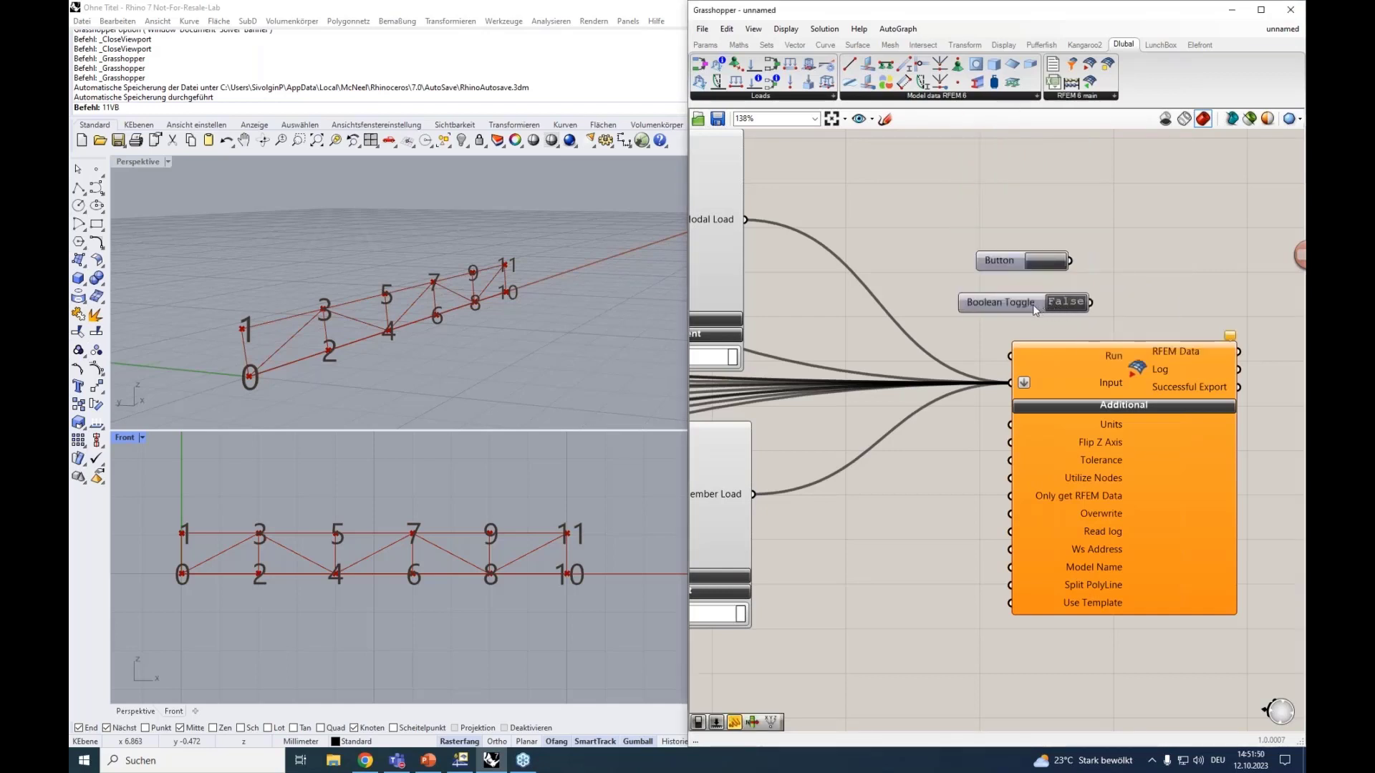
pyautogui.moveTo(1007, 303); pyautogui.dragTo(955, 309)
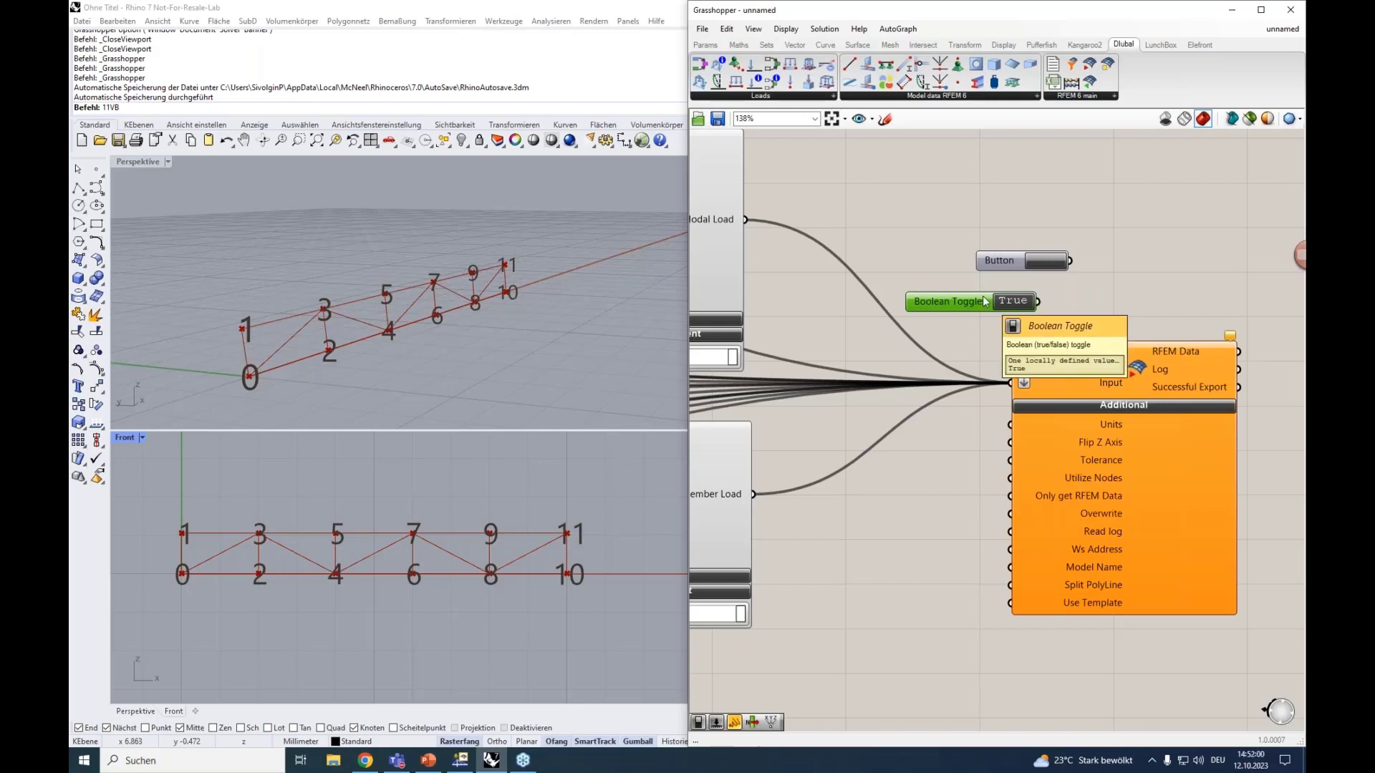
pyautogui.scroll(-5, 856, 462)
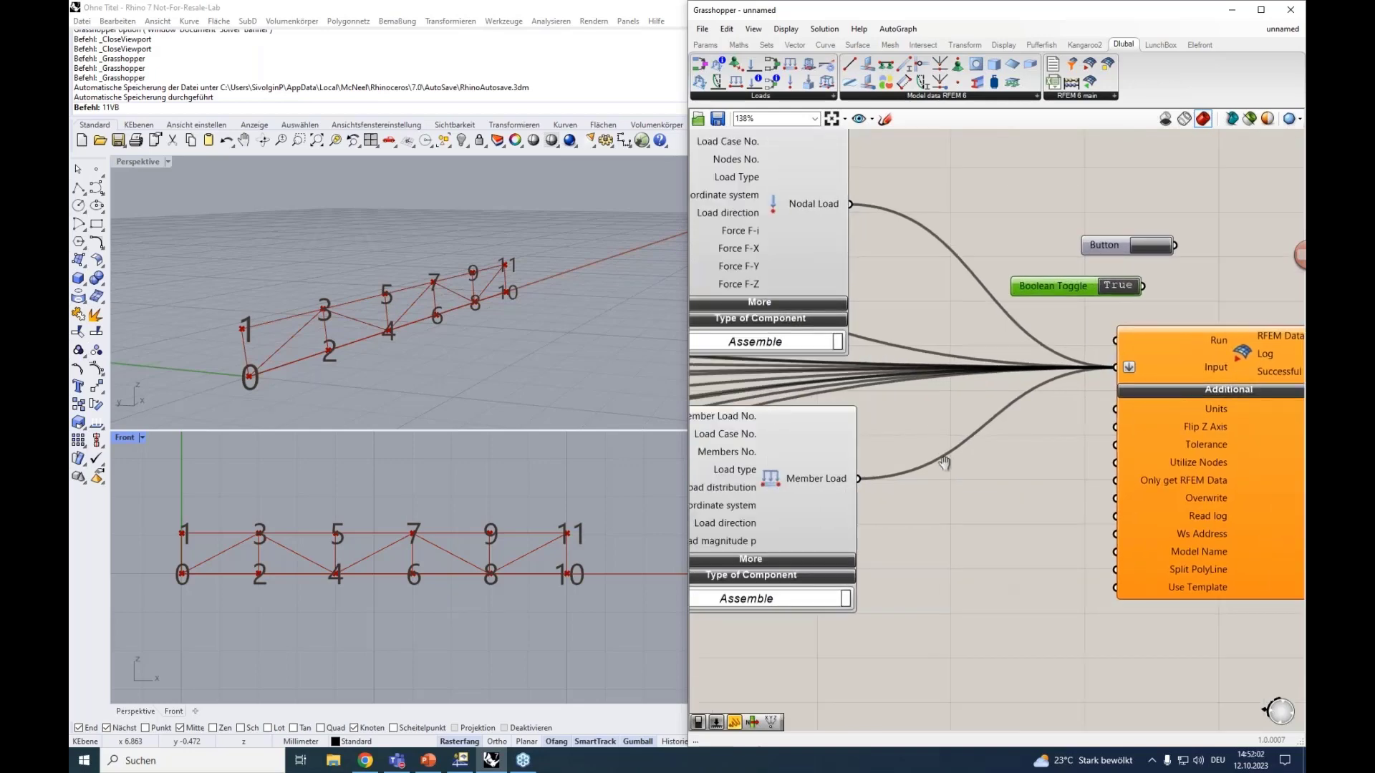
pyautogui.scroll(5, 860, 493)
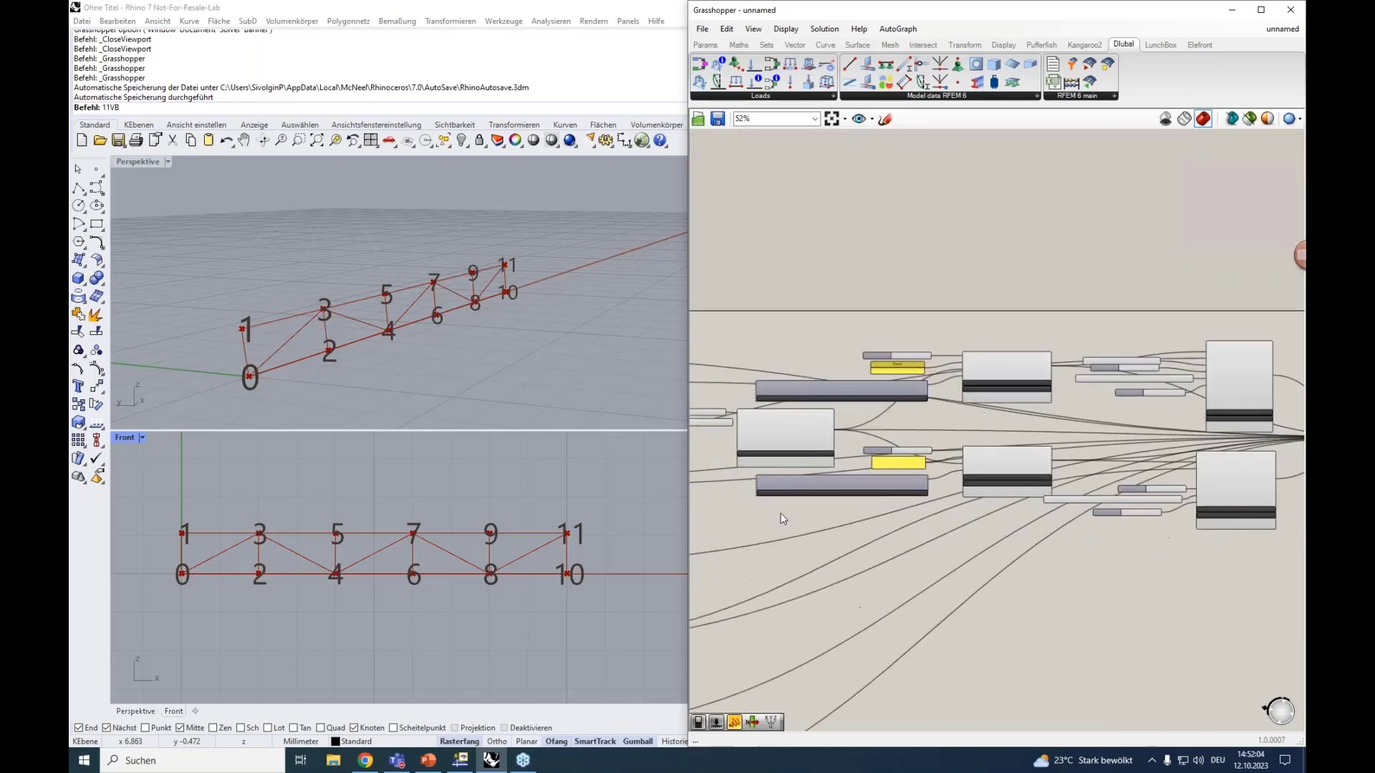
# Set the Divisions slider of the truss component to 4.
pyautogui.scroll(-4, 833, 448)
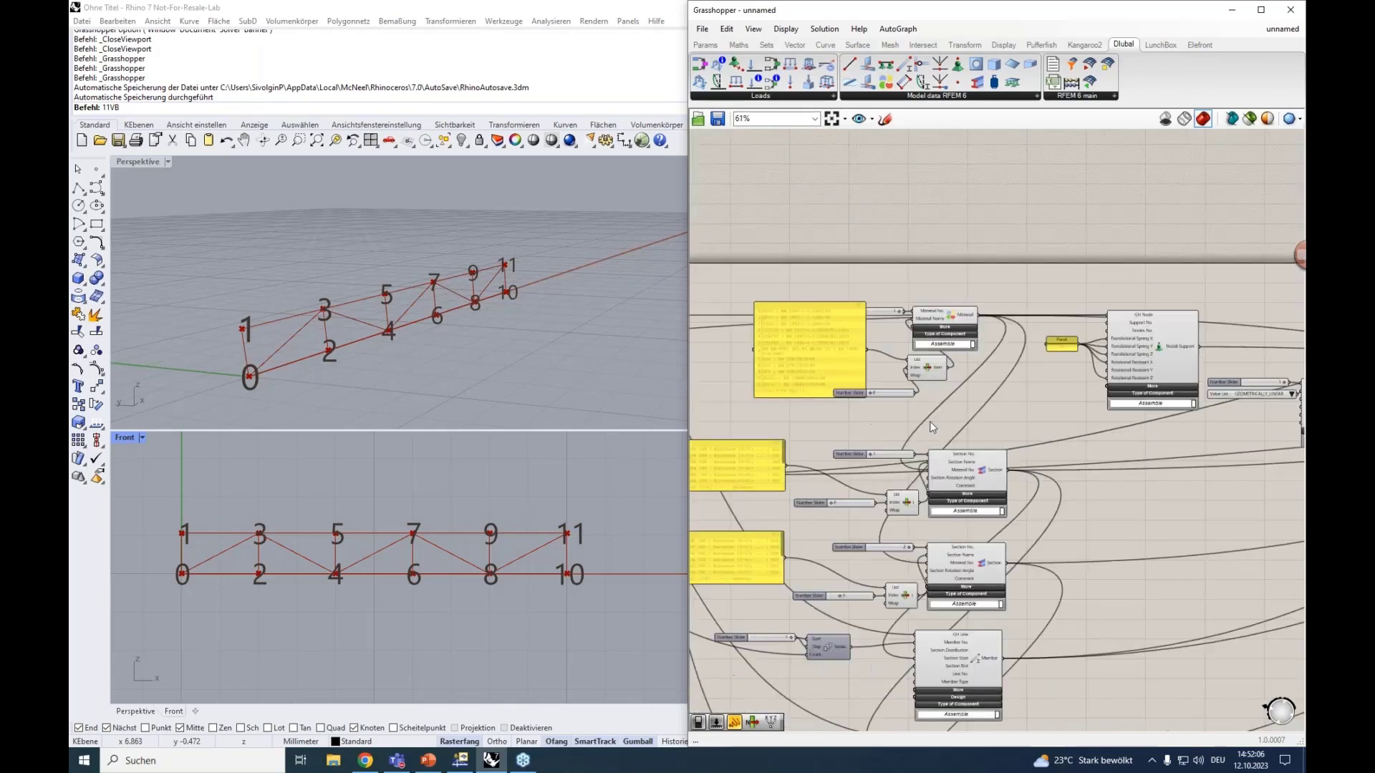
pyautogui.scroll(4, 792, 424)
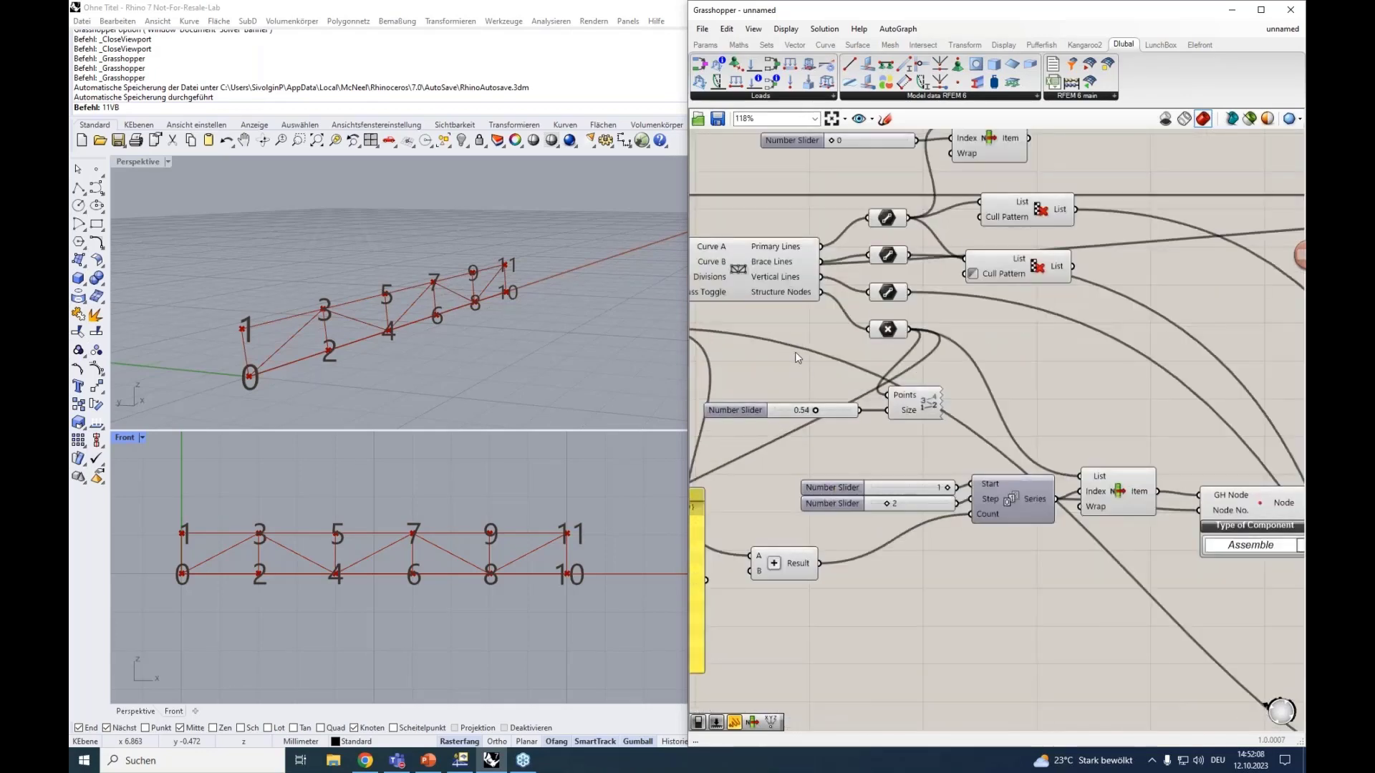
pyautogui.moveTo(798, 452); pyautogui.dragTo(790, 454)
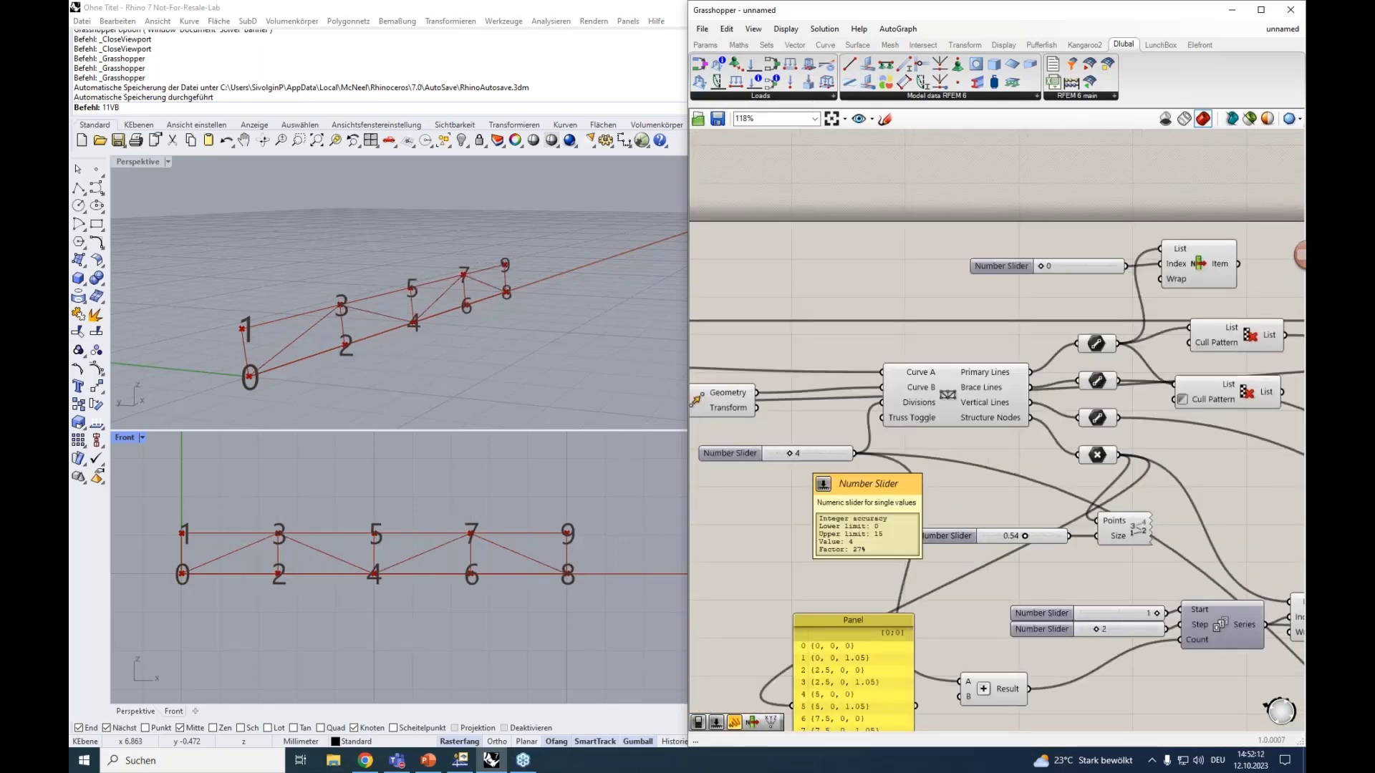
# Connect the Boolean Toggle, switched to False, to the Export component's Run input and move the component farther from the toggle.
pyautogui.scroll(-5, 892, 454)
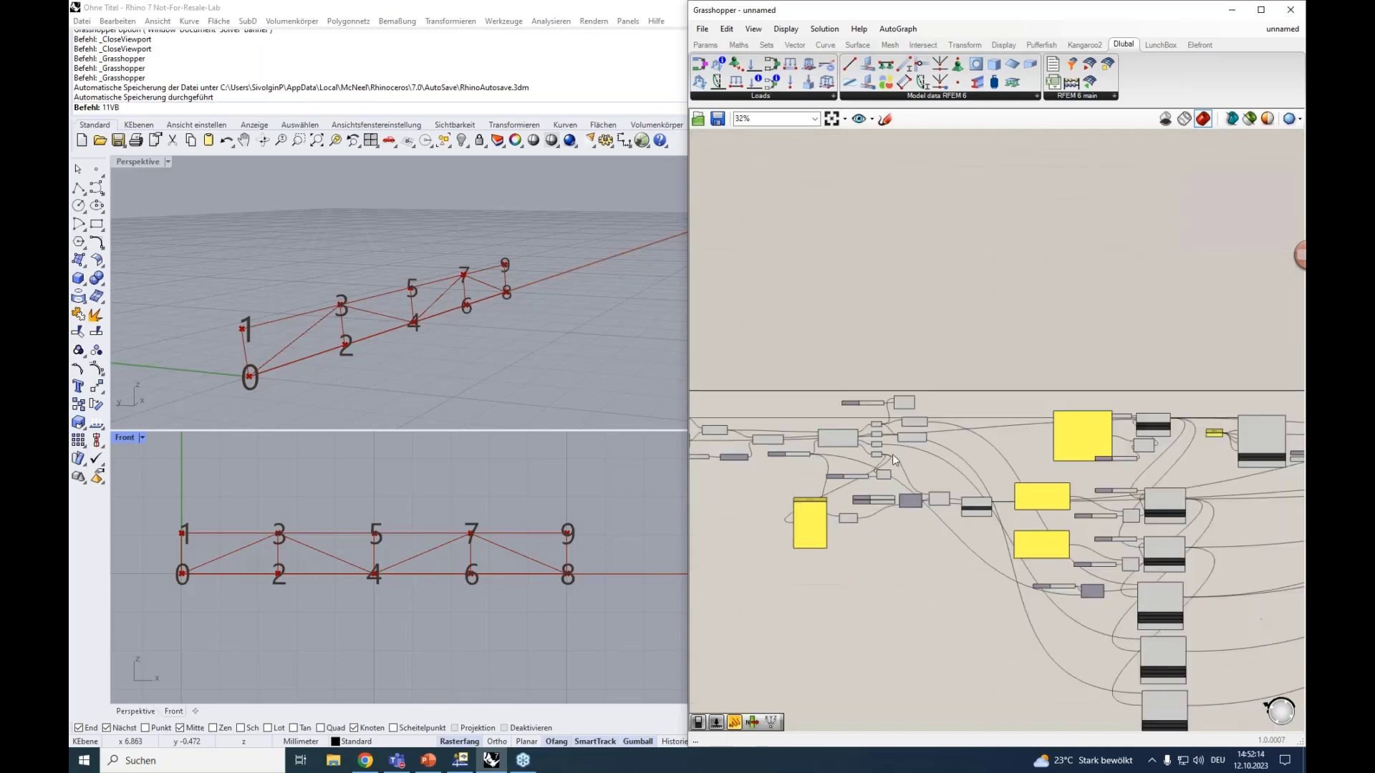
pyautogui.scroll(7, 1072, 543)
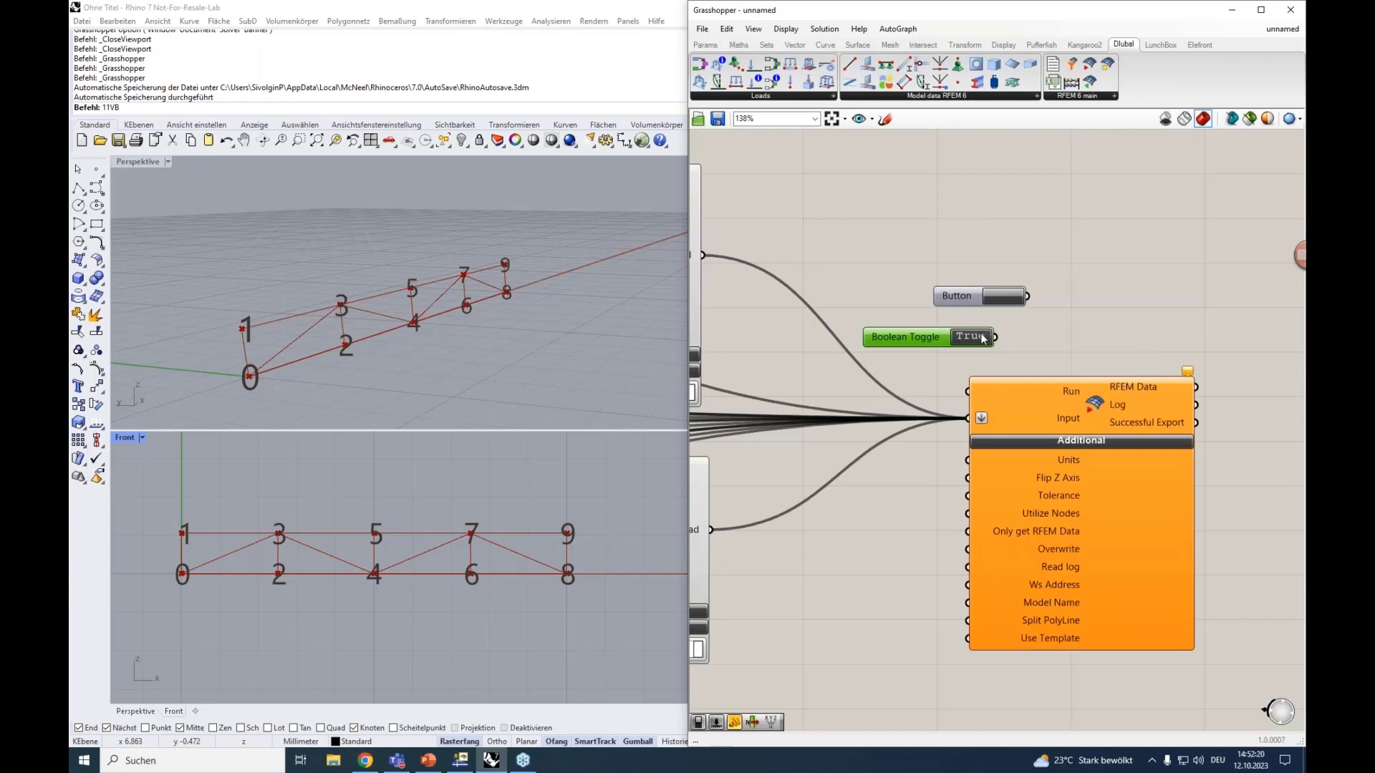
pyautogui.doubleClick(986, 331)
pyautogui.moveTo(996, 336); pyautogui.dragTo(972, 391)
pyautogui.moveTo(959, 390); pyautogui.dragTo(961, 391)
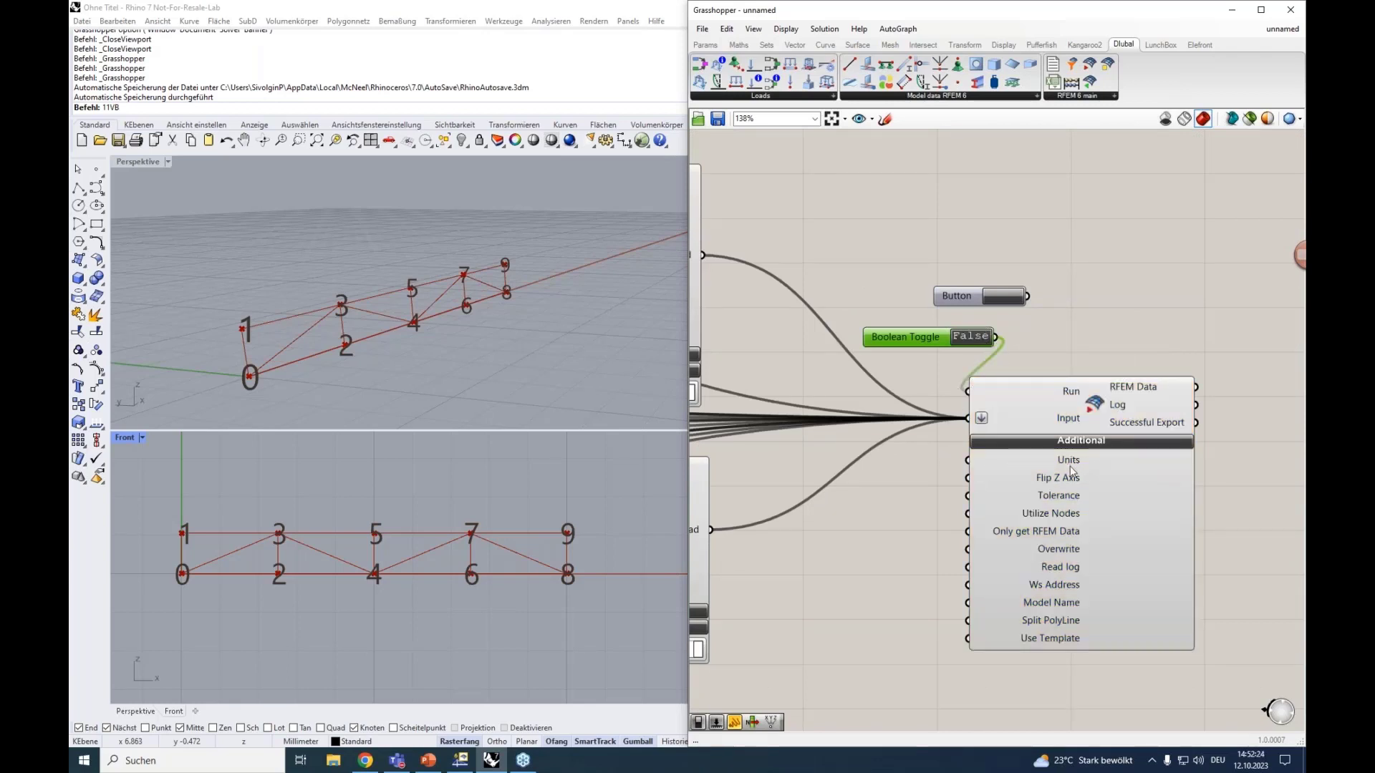
pyautogui.moveTo(1054, 397); pyautogui.dragTo(1125, 372)
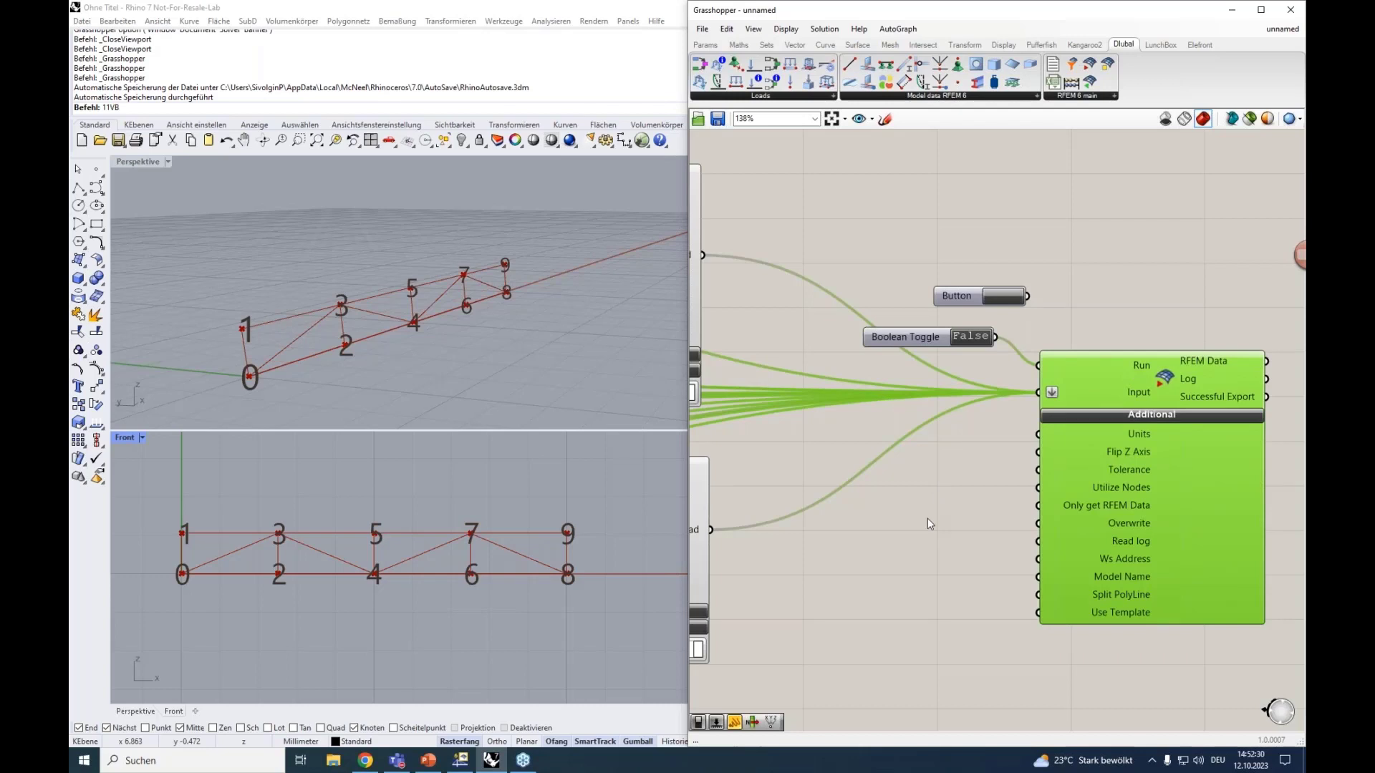
# Add a second Boolean Toggle set to True and connect it to the Export component's Flip Z Axis and Overwrite inputs.
pyautogui.doubleClick(899, 536)
pyautogui.write('bool')
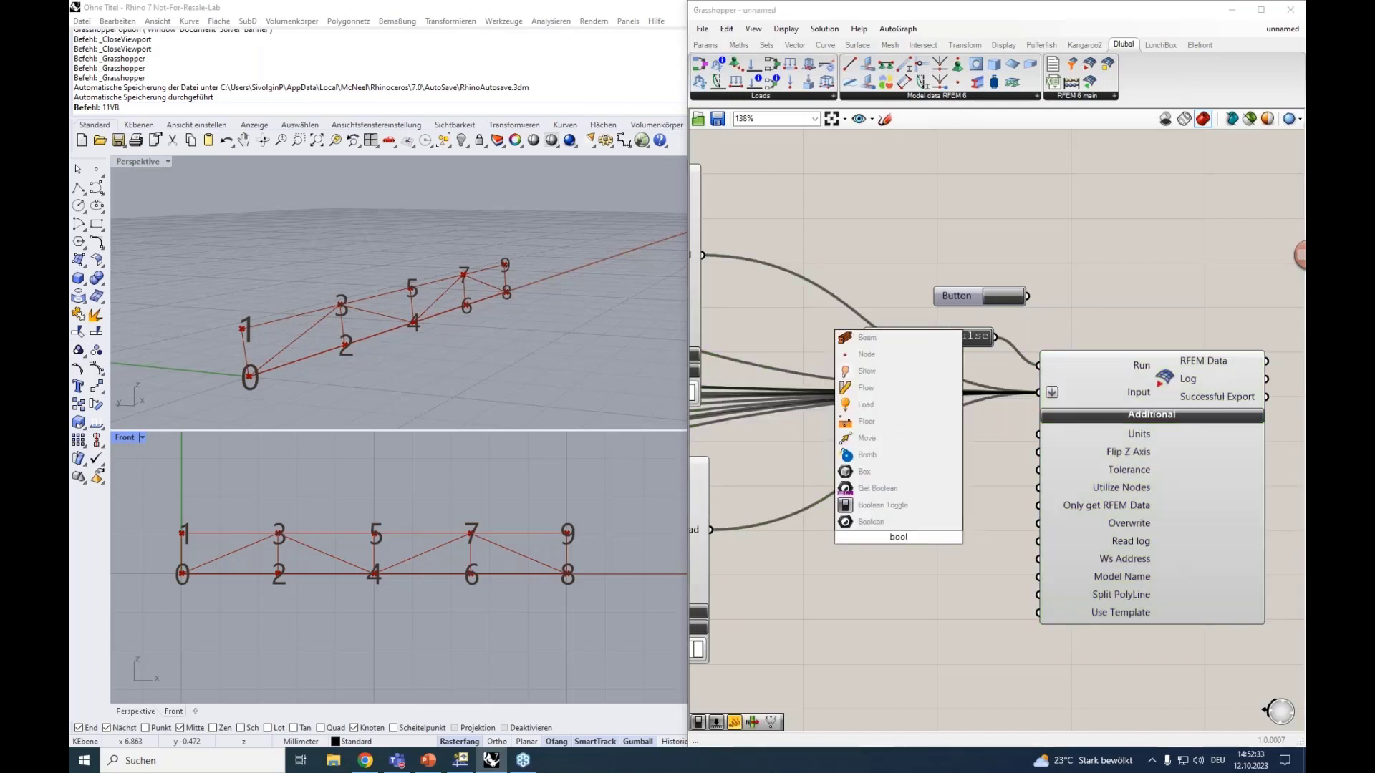
pyautogui.click(935, 505)
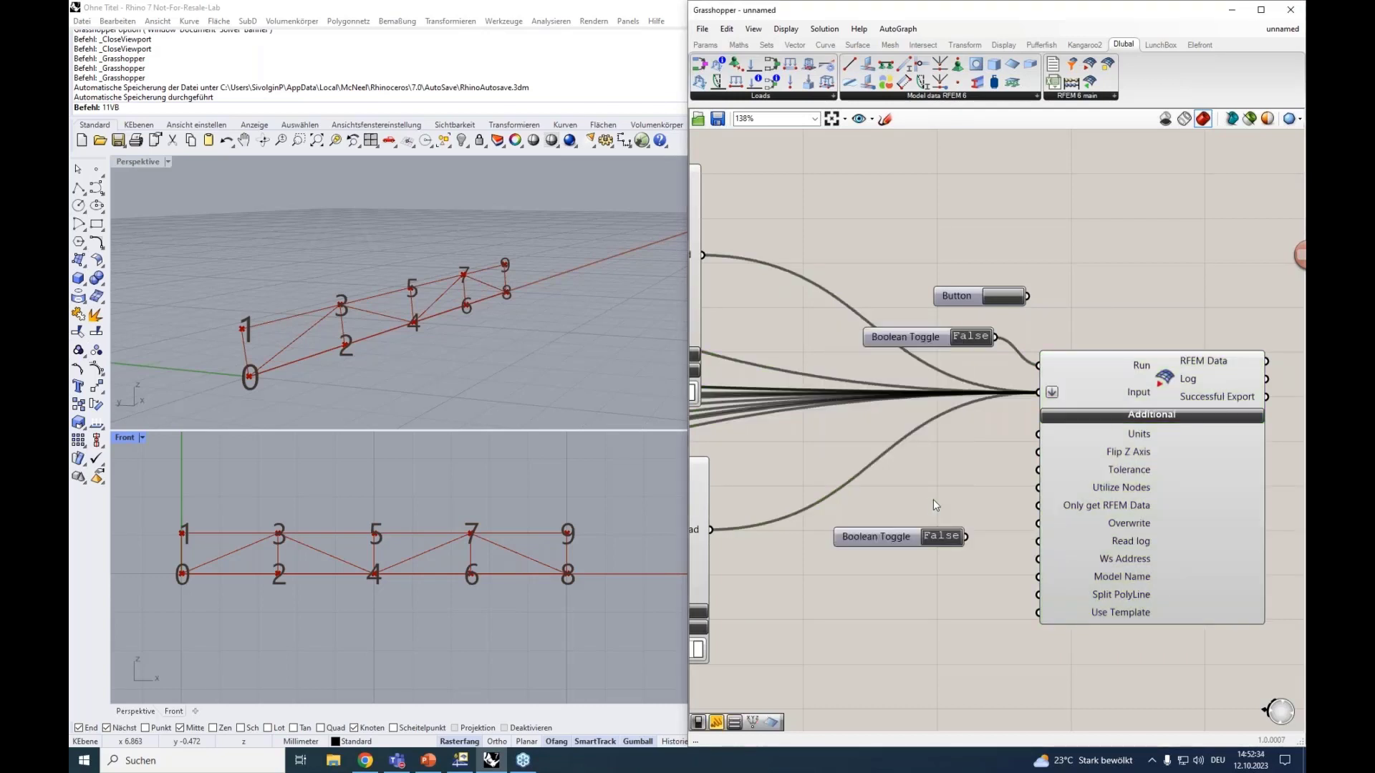
pyautogui.doubleClick(951, 539)
pyautogui.moveTo(965, 537); pyautogui.dragTo(1036, 453)
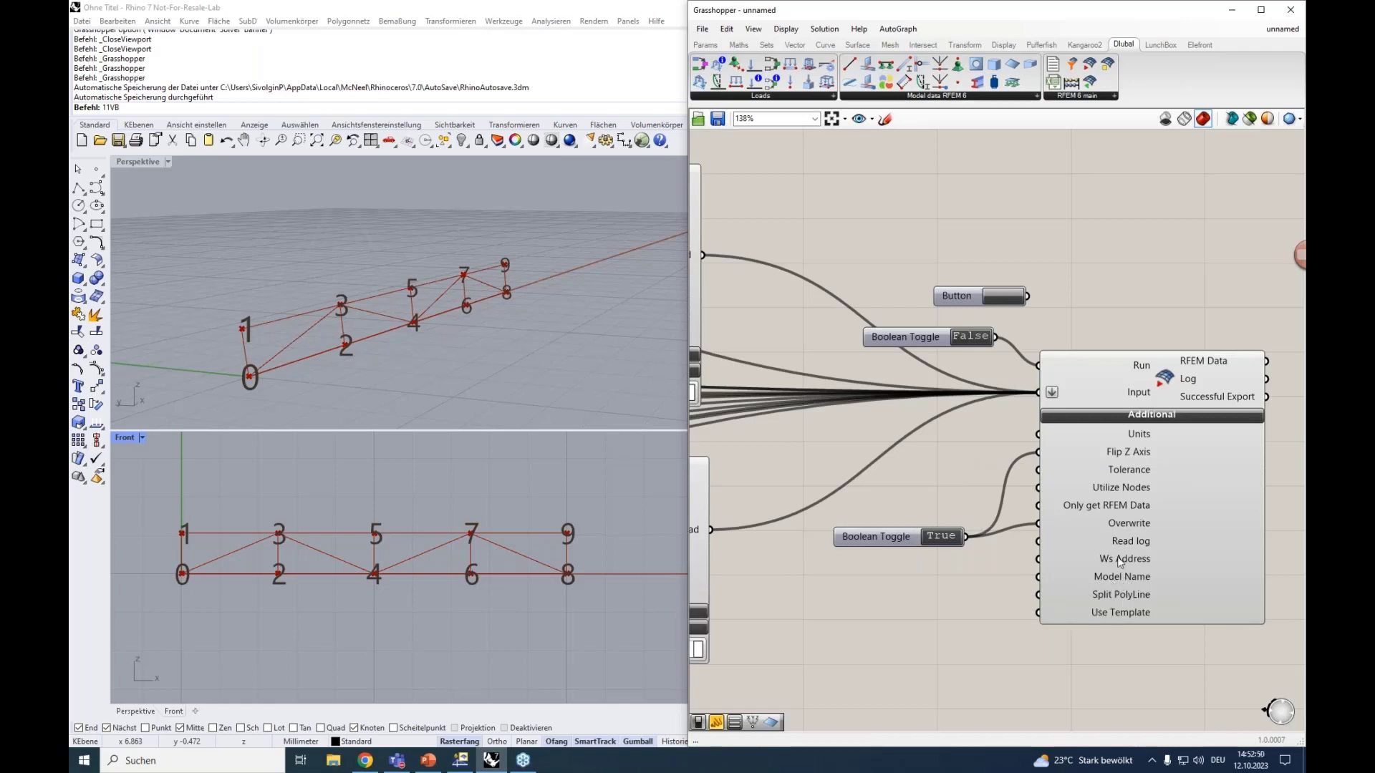
pyautogui.moveTo(1105, 580)
# Switch to RFEM, close the New Member Load dialog without saving, and arrange Grasshopper and RFEM side by side.
pyautogui.moveTo(872, 20); pyautogui.dragTo(708, 142)
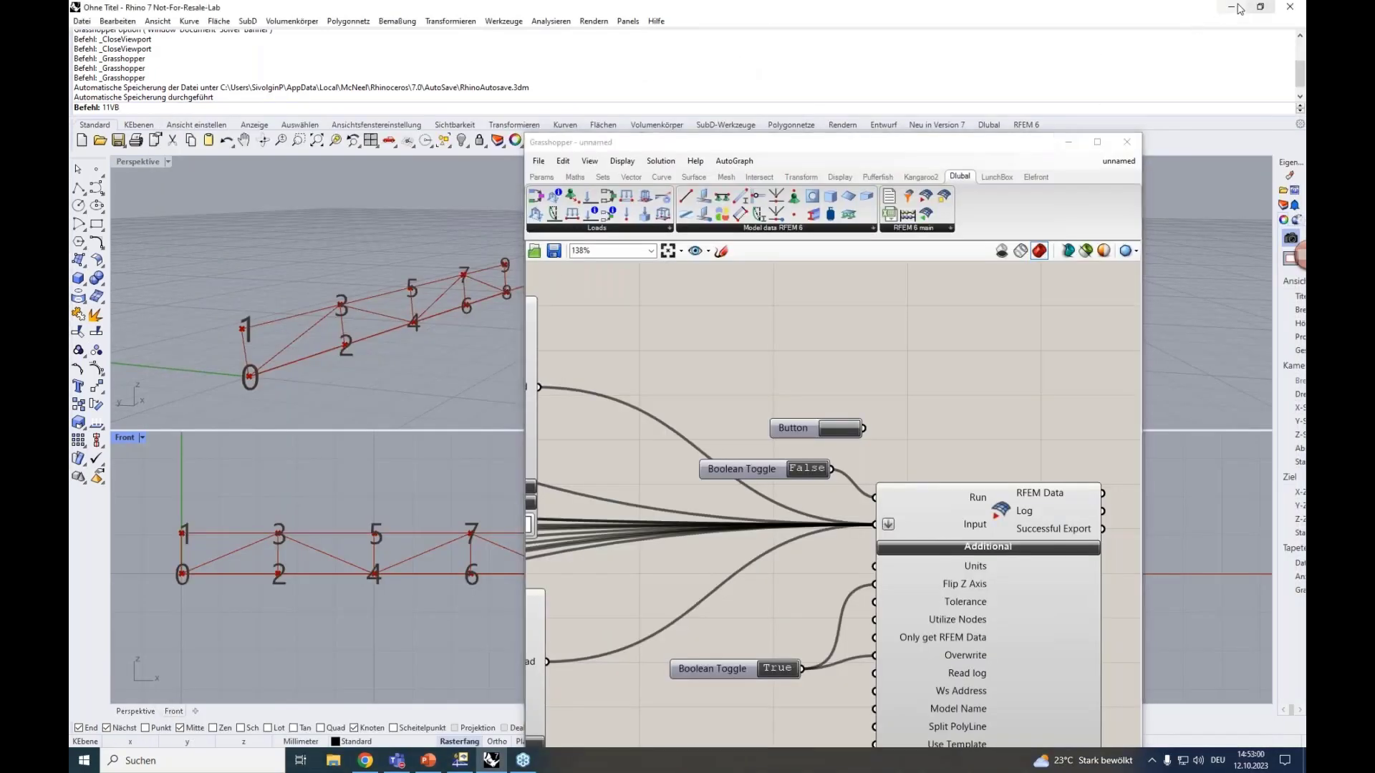
pyautogui.moveTo(1184, 22); pyautogui.dragTo(70, 144)
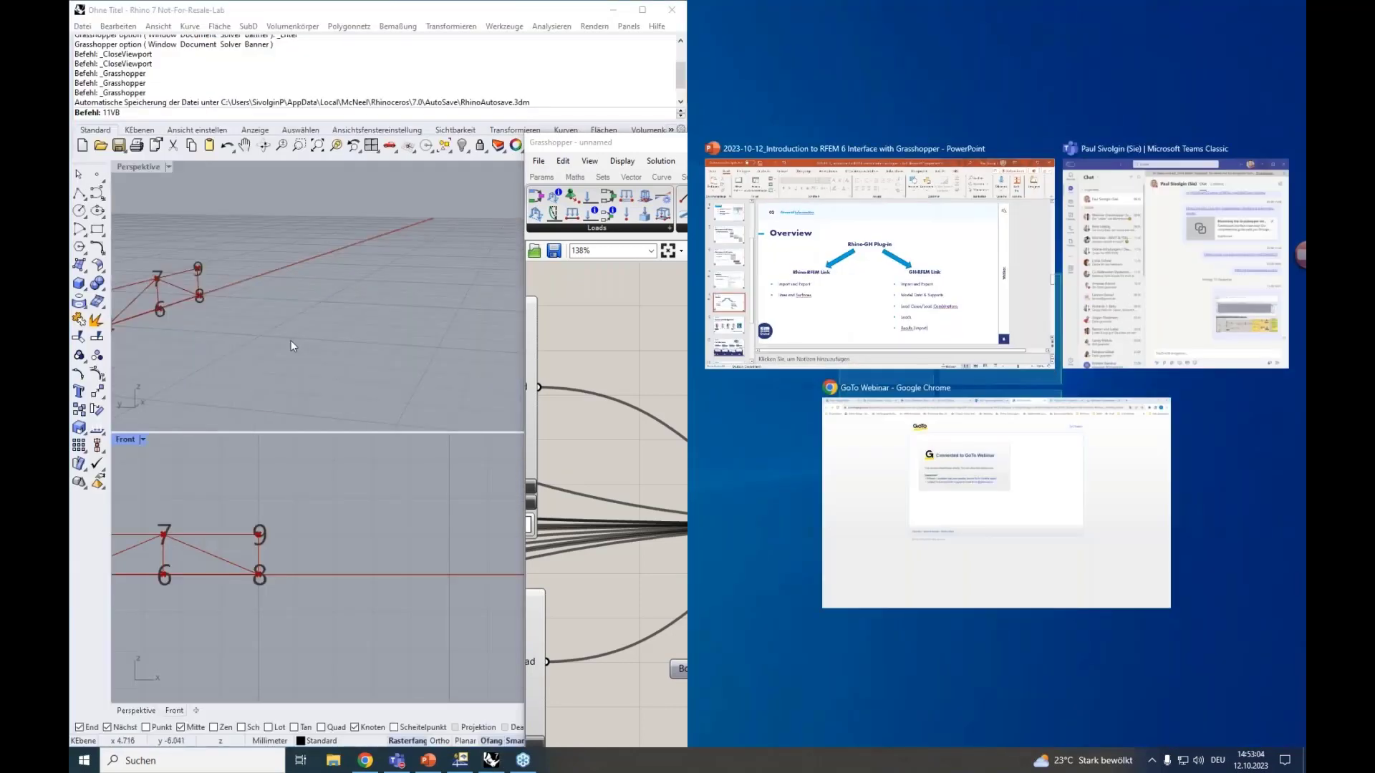
pyautogui.click(293, 347)
pyautogui.click(742, 114)
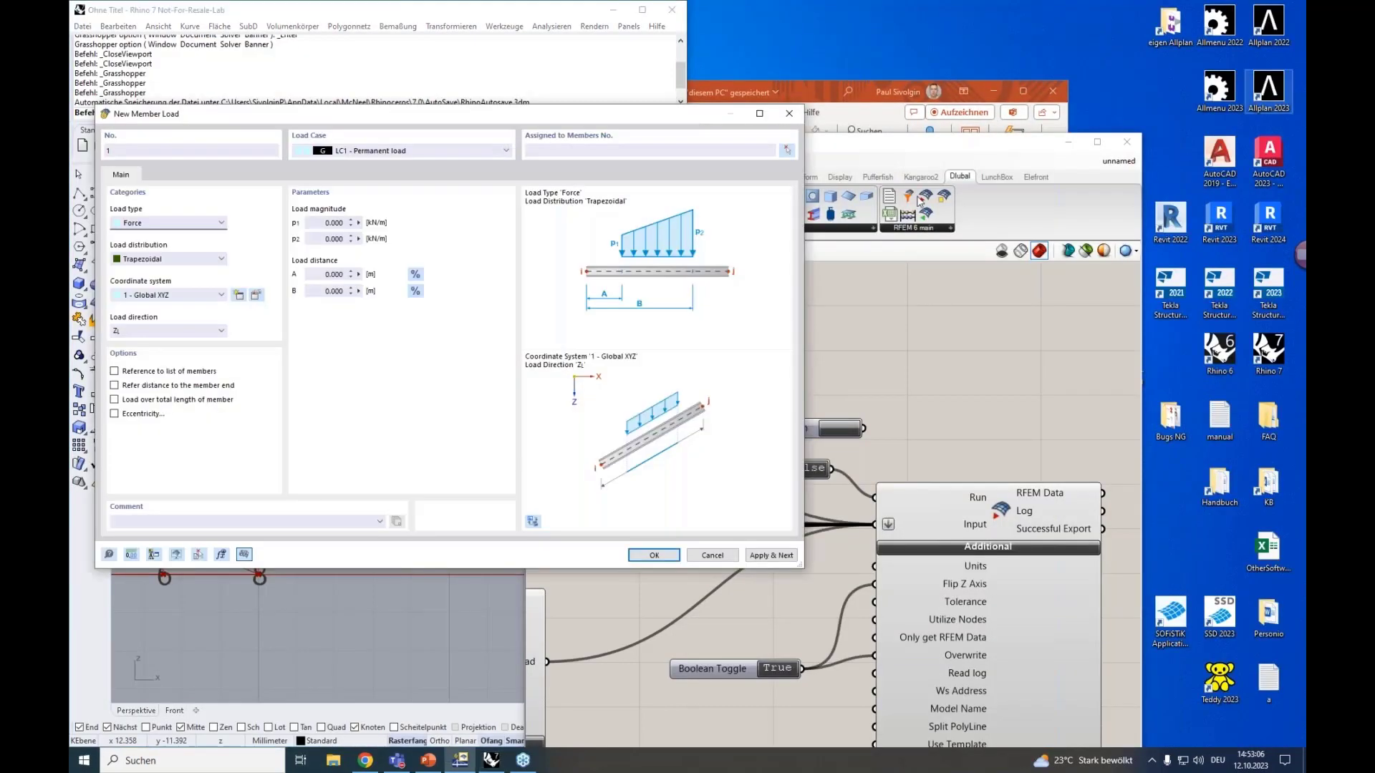
pyautogui.click(789, 113)
pyautogui.moveTo(1303, 143); pyautogui.dragTo(1372, 107)
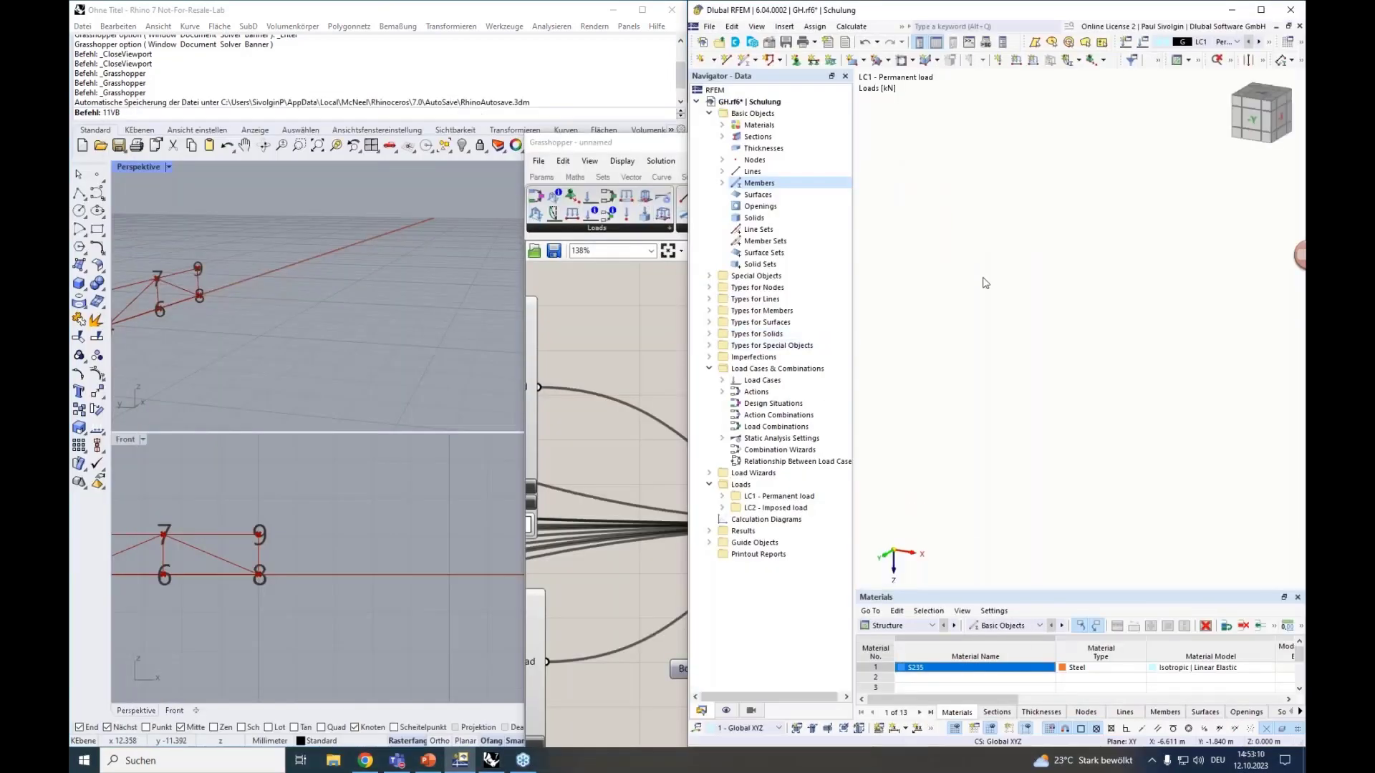
pyautogui.moveTo(653, 152); pyautogui.dragTo(69, 108)
pyautogui.scroll(-2, 469, 256)
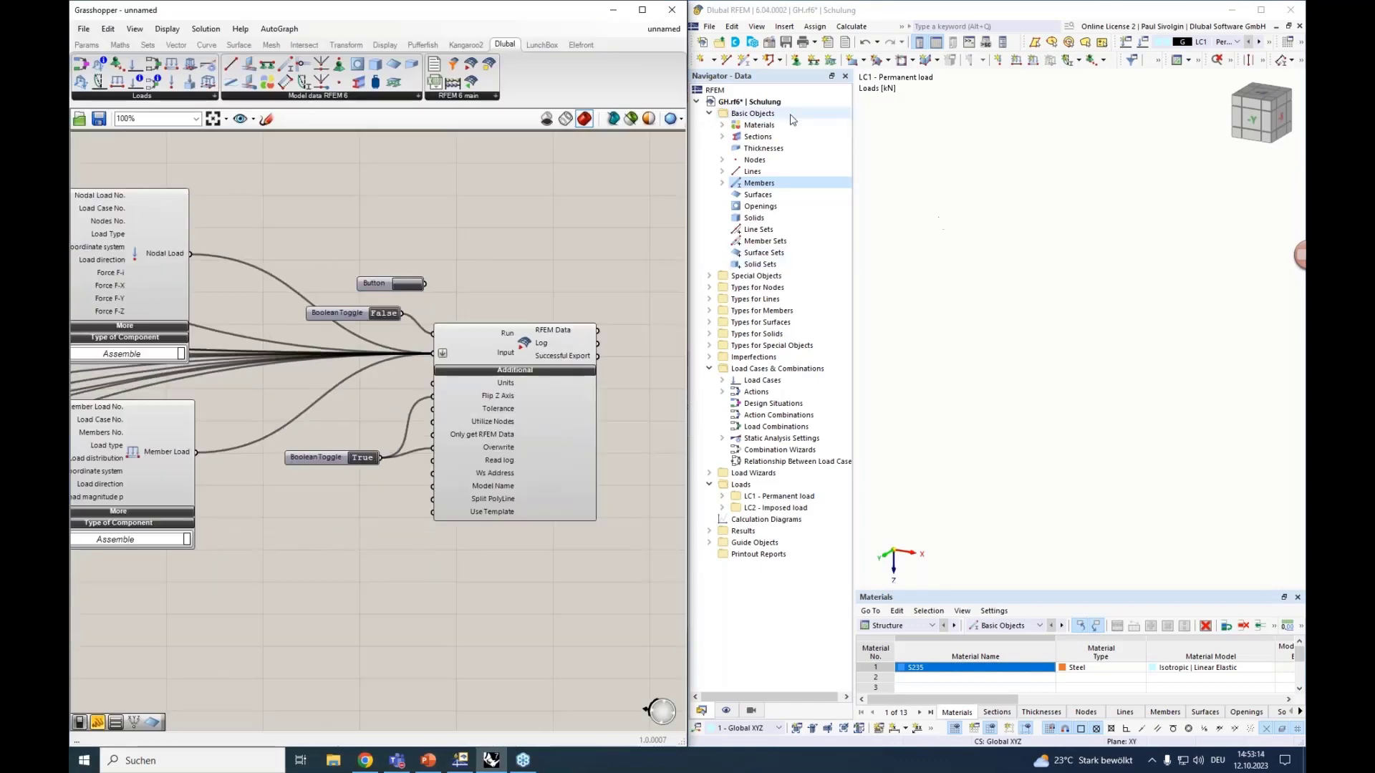
# Delete everything from the GH.rf6 model in RFEM and confirm the deletion.
pyautogui.rightClick(757, 103)
pyautogui.click(795, 158)
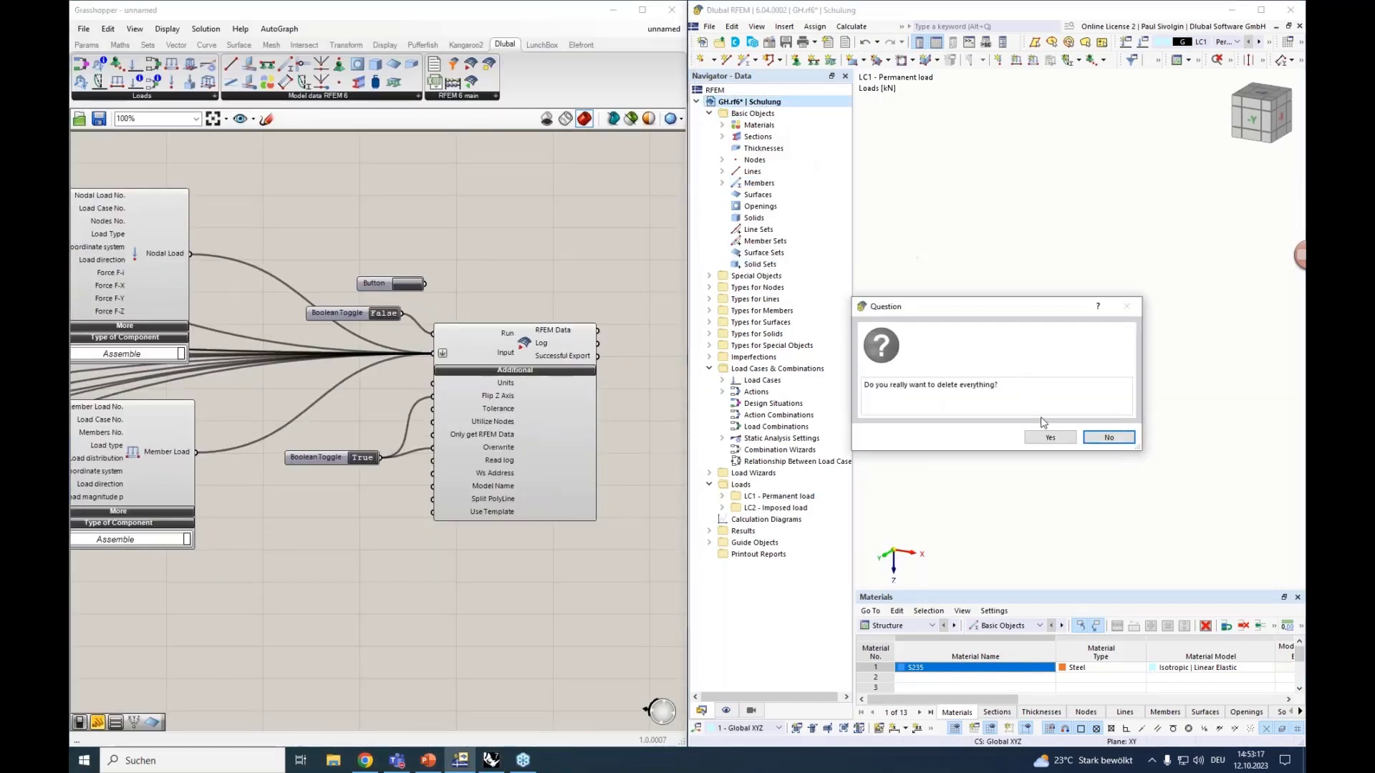
pyautogui.click(1050, 440)
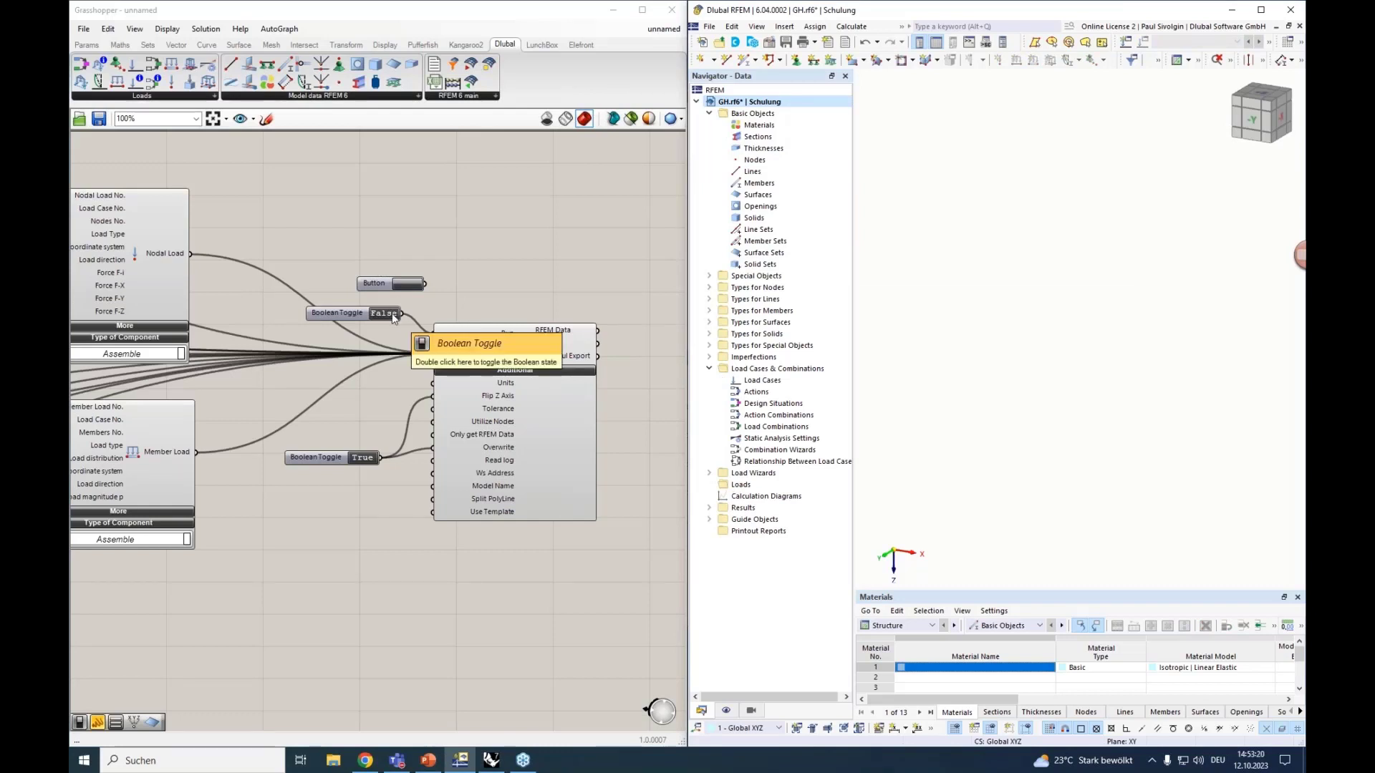
# Switch the Export component's Run toggle to True, and inspect the exported truss and its materials in RFEM.
pyautogui.click(374, 329)
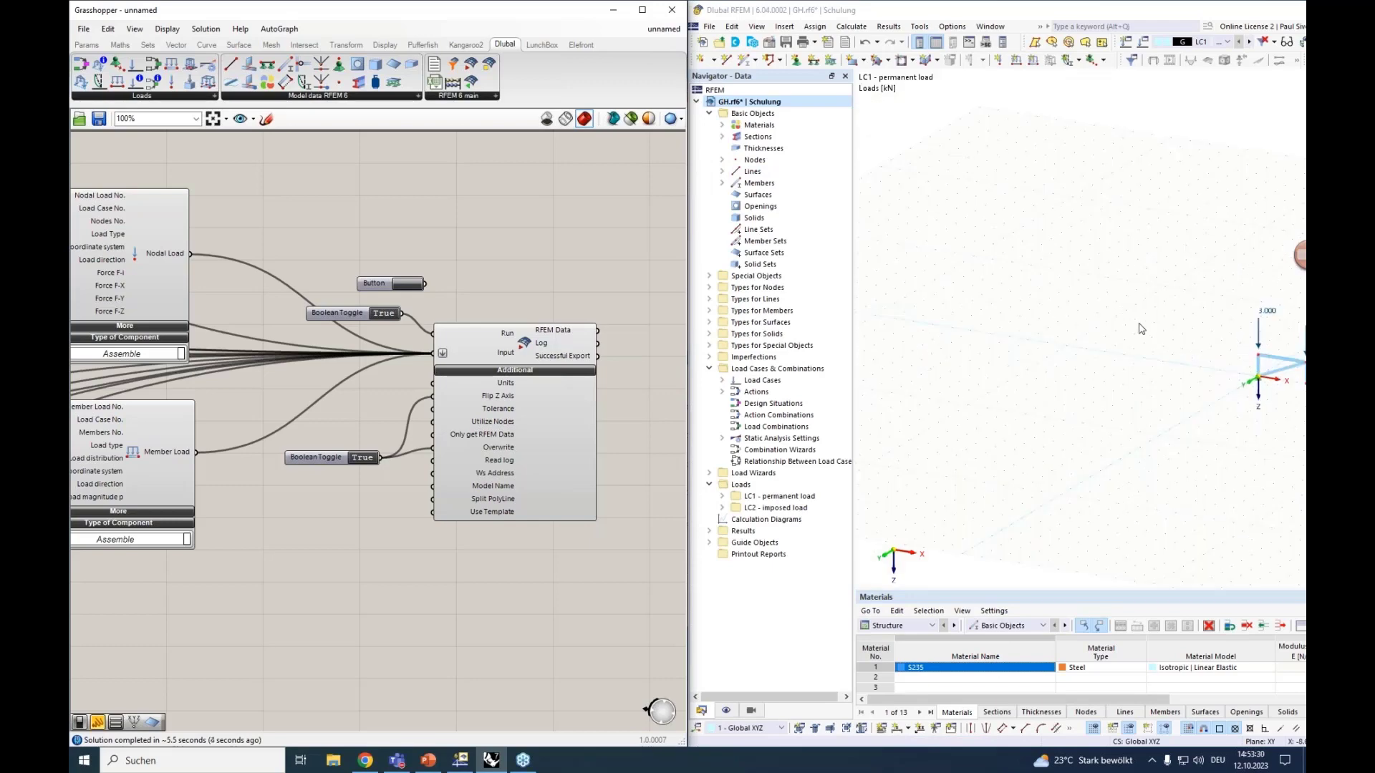
pyautogui.moveTo(1172, 324); pyautogui.dragTo(1068, 322, button='middle')
pyautogui.moveTo(1208, 382); pyautogui.dragTo(979, 382, button='middle')
pyautogui.scroll(3, 979, 383)
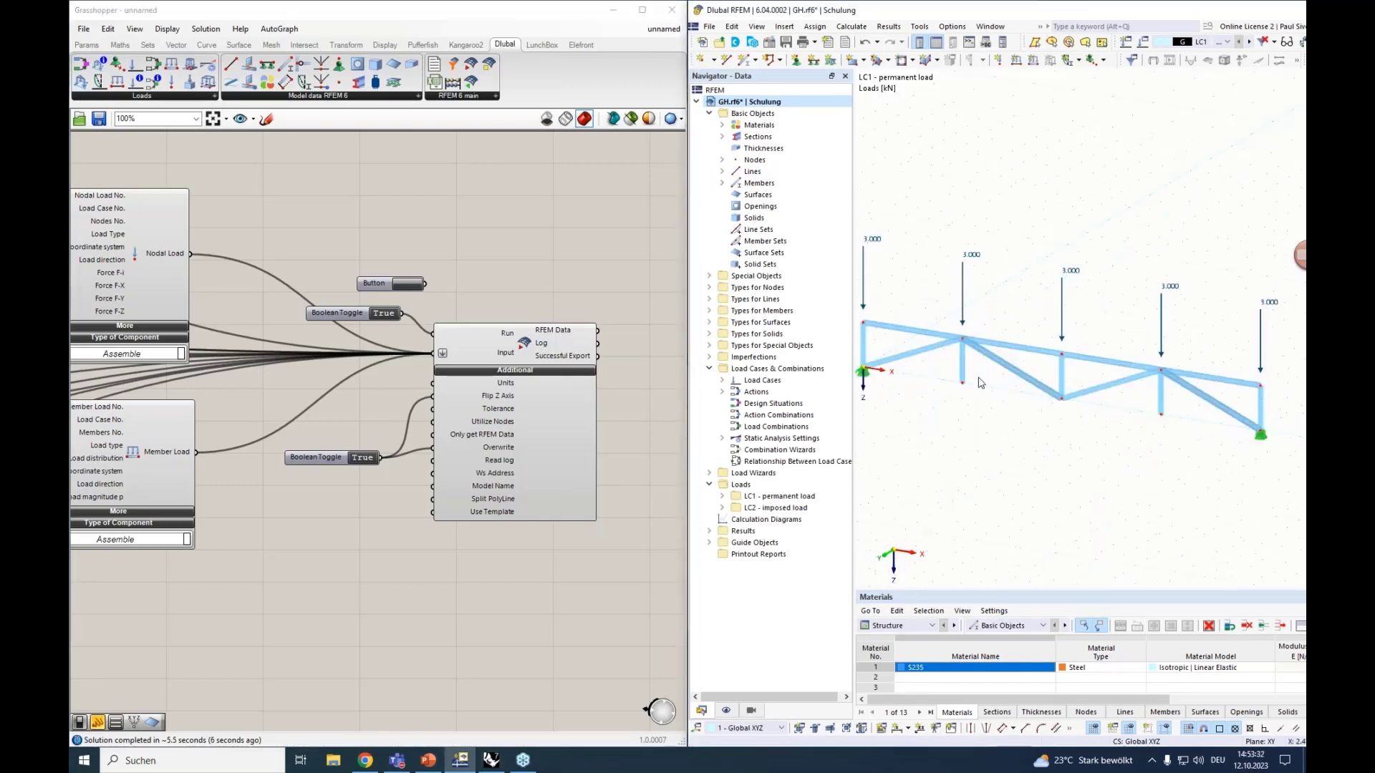
pyautogui.scroll(-1, 979, 386)
pyautogui.click(723, 125)
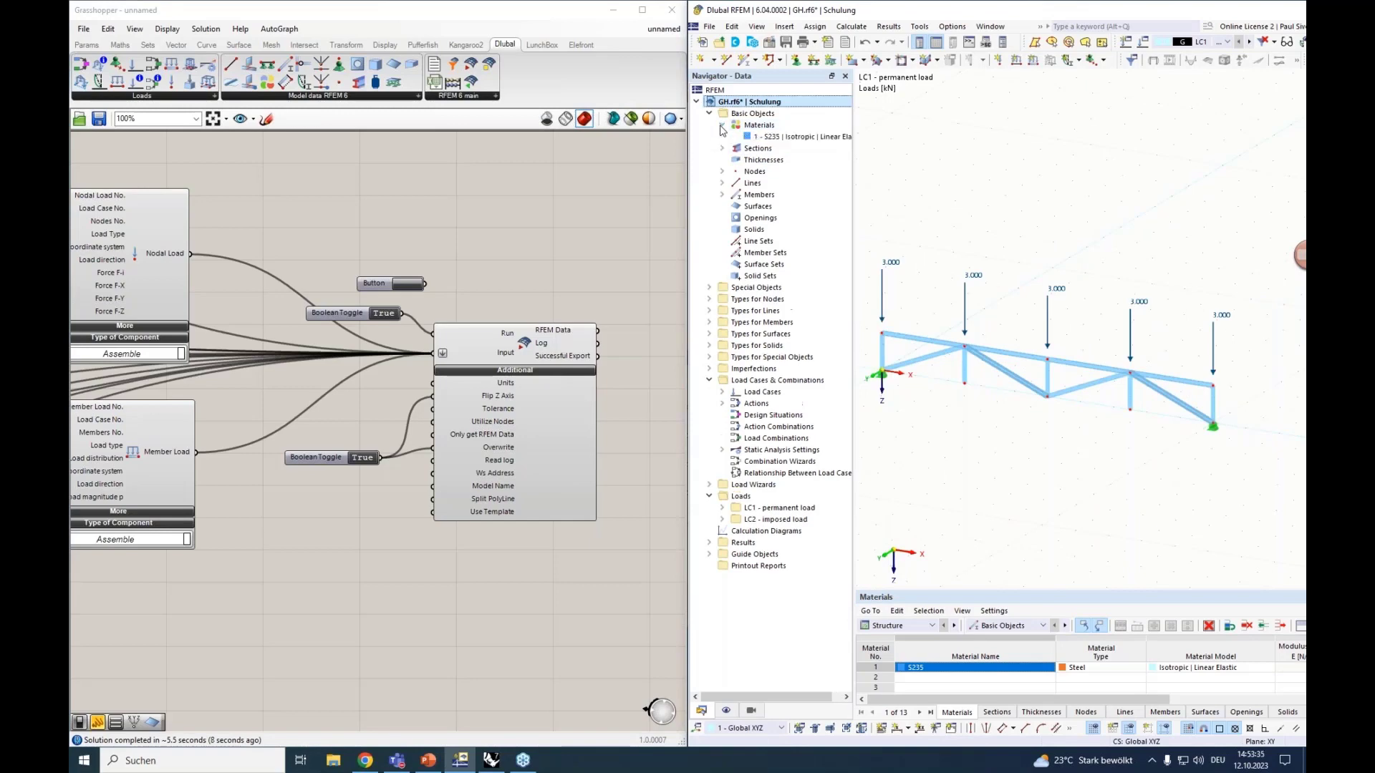
pyautogui.click(722, 125)
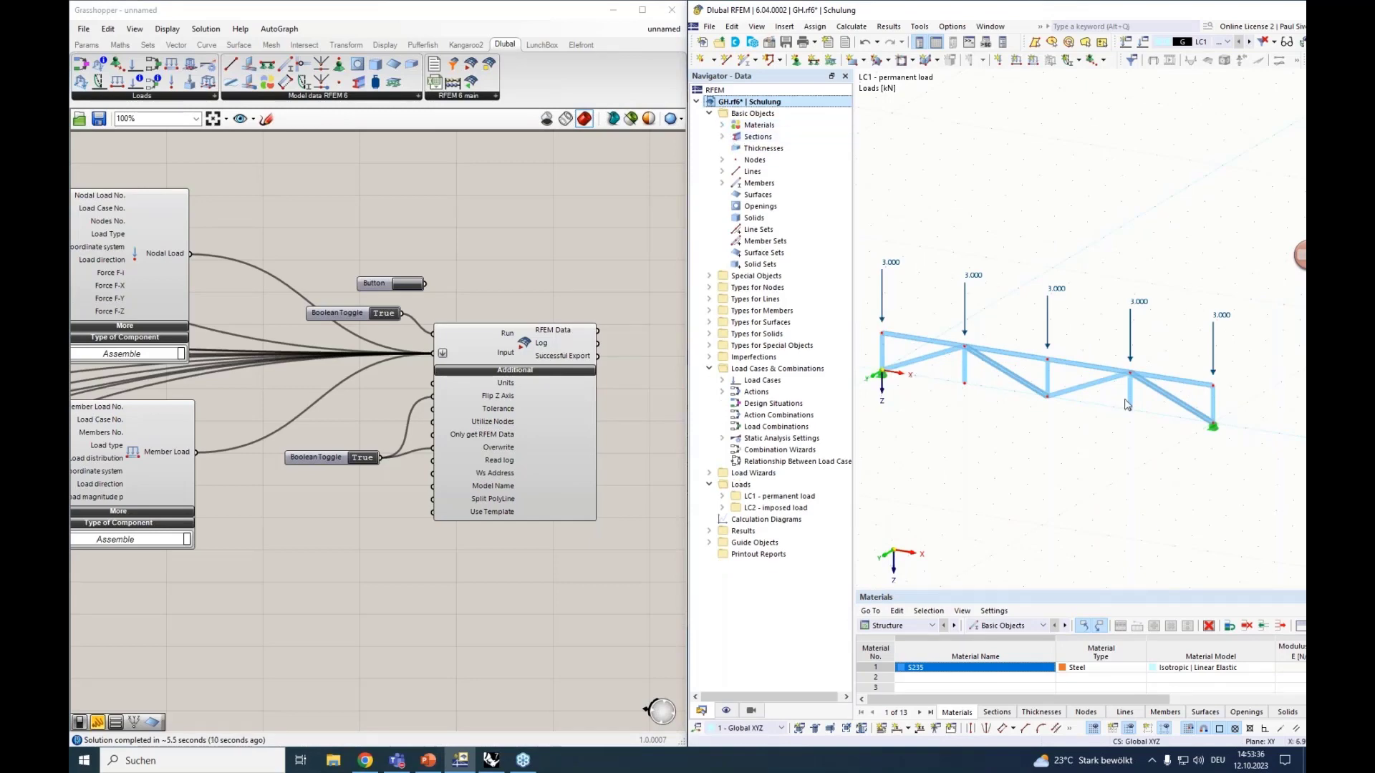
# Examine the Section, Member and load components that feed the Export component and highlight them in the definition.
pyautogui.scroll(-4, 478, 529)
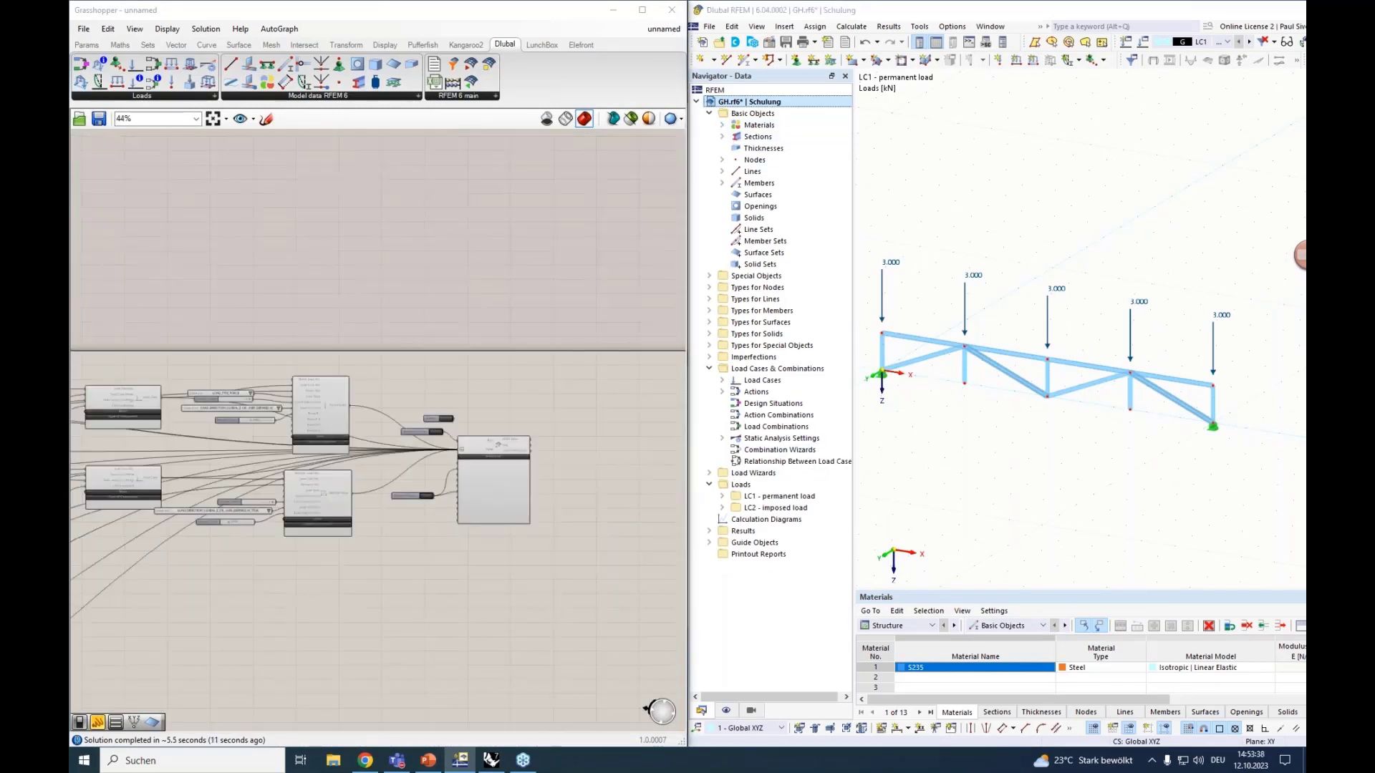
pyautogui.moveTo(108, 530); pyautogui.dragTo(457, 415, button='right')
pyautogui.scroll(3, 288, 585)
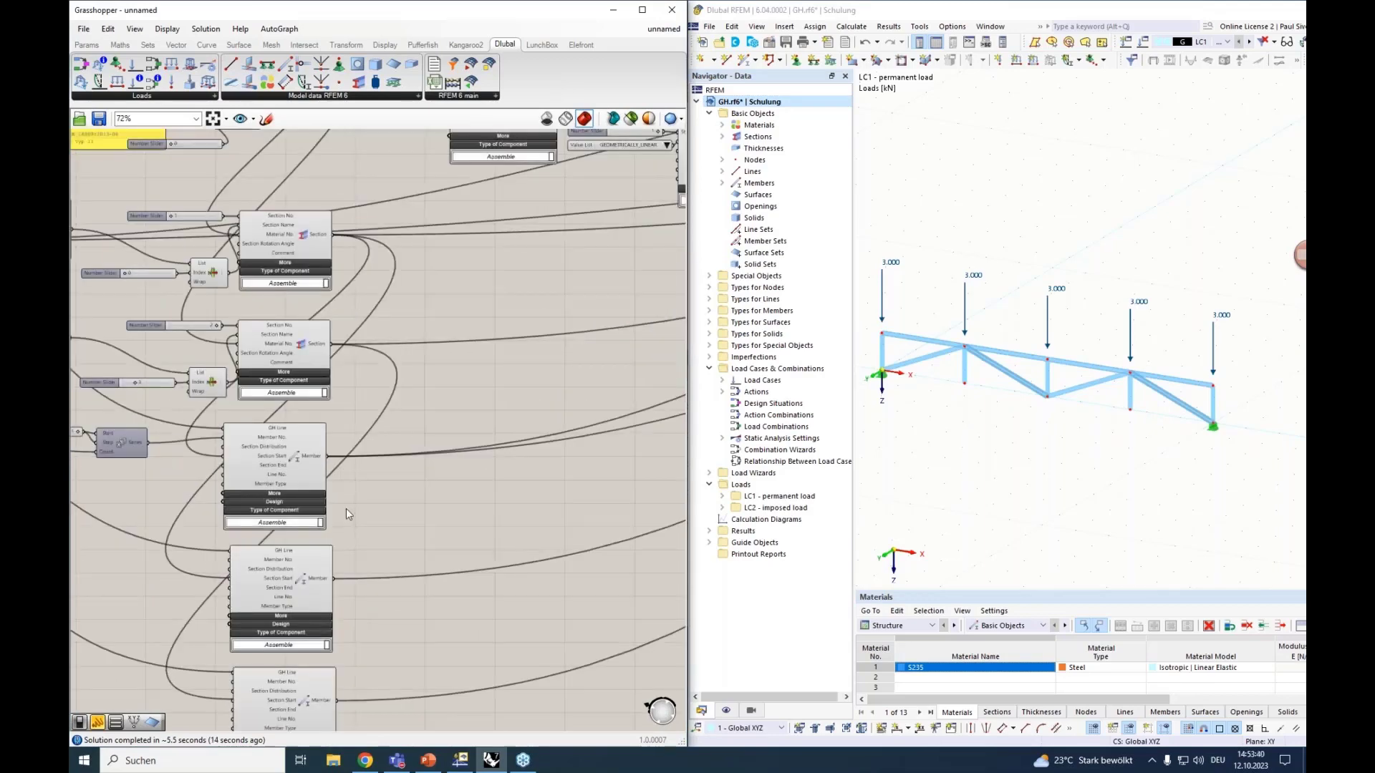
pyautogui.moveTo(410, 535); pyautogui.dragTo(403, 379, button='right')
pyautogui.click(310, 460)
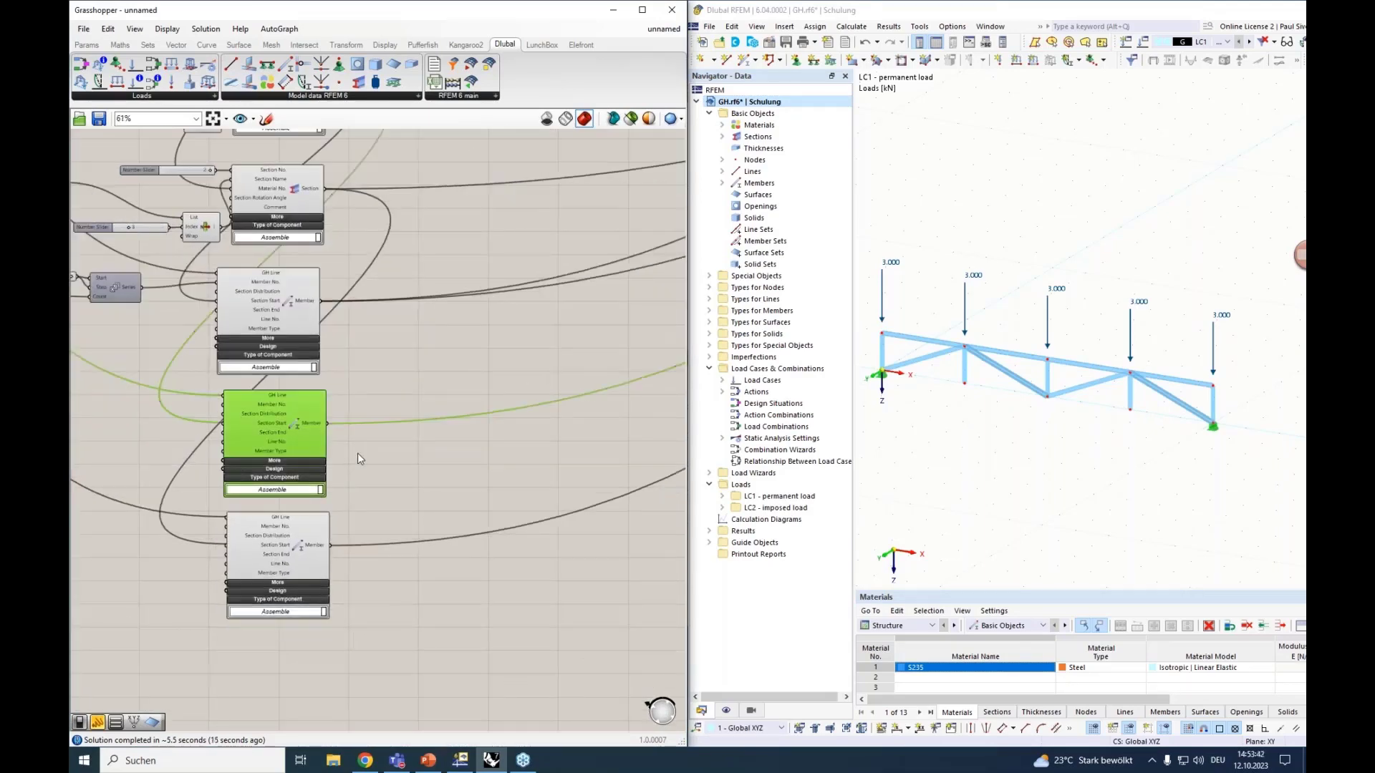
pyautogui.scroll(-2, 358, 452)
pyautogui.scroll(-3, 358, 453)
pyautogui.moveTo(358, 453); pyautogui.dragTo(197, 458, button='right')
pyautogui.moveTo(595, 420); pyautogui.dragTo(411, 433, button='right')
pyautogui.click(518, 299)
pyautogui.scroll(2, 456, 329)
pyautogui.scroll(-4, 384, 445)
pyautogui.middleClick(260, 478)
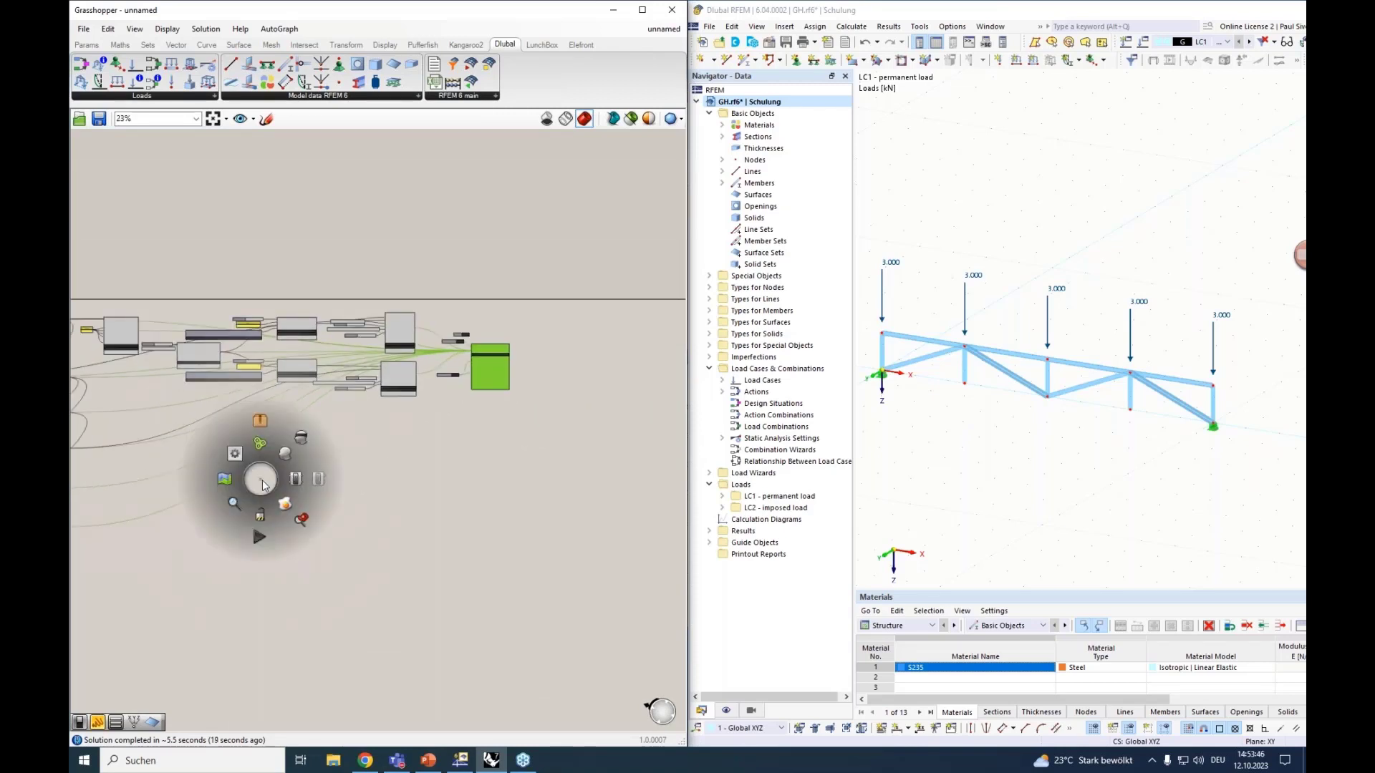
pyautogui.moveTo(221, 512); pyautogui.dragTo(374, 506, button='right')
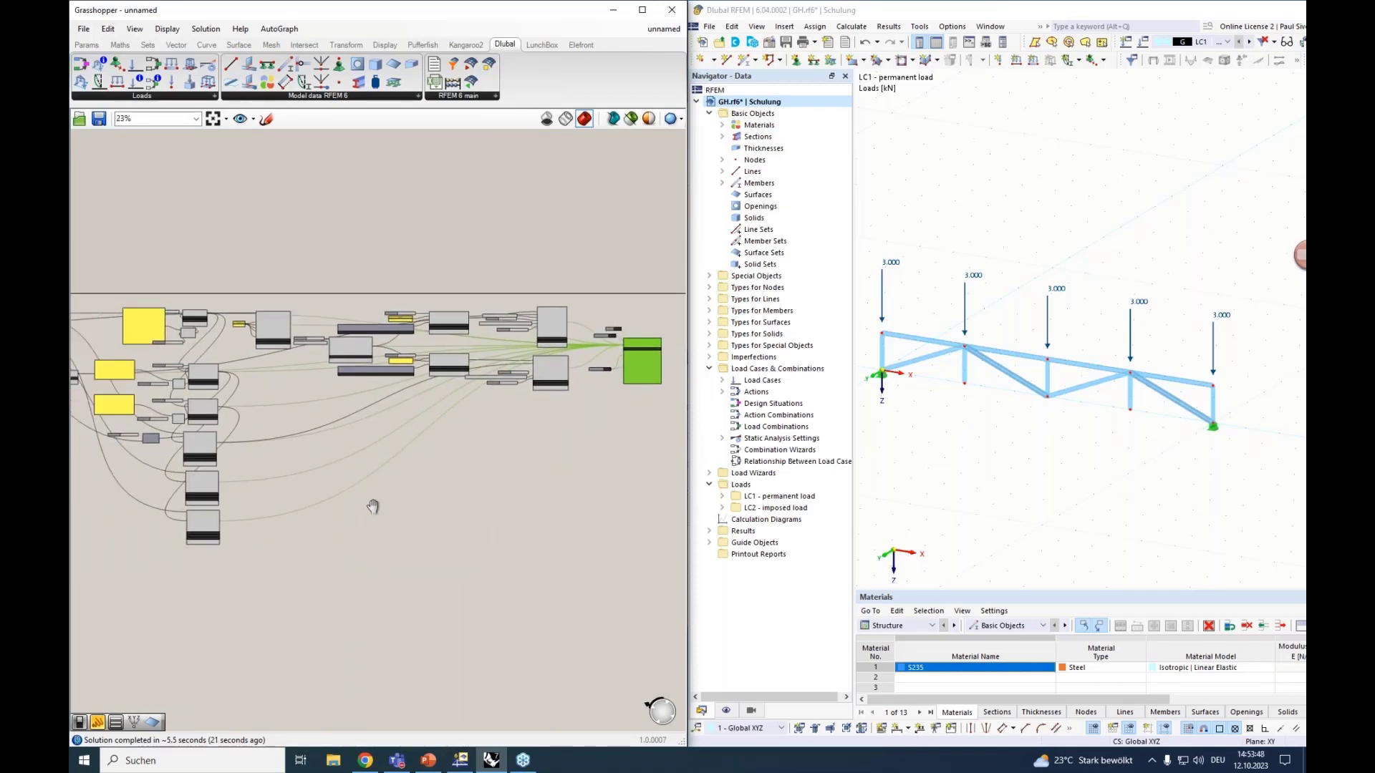
pyautogui.hotkey('ctrl', 'a')
pyautogui.scroll(5, 183, 461)
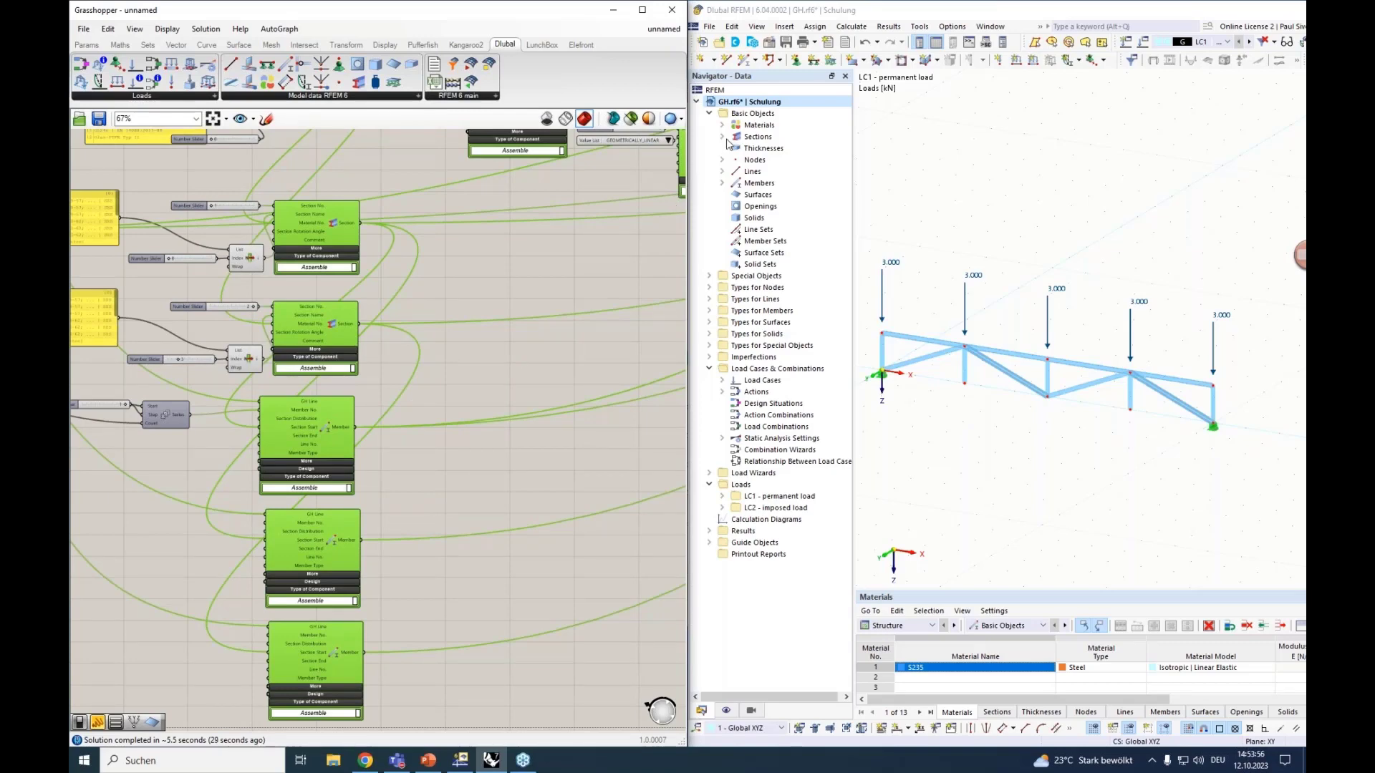
# Disconnect the truss's vertical lines from the GH Line input of their Member component.
pyautogui.moveTo(382, 500); pyautogui.dragTo(621, 460, button='right')
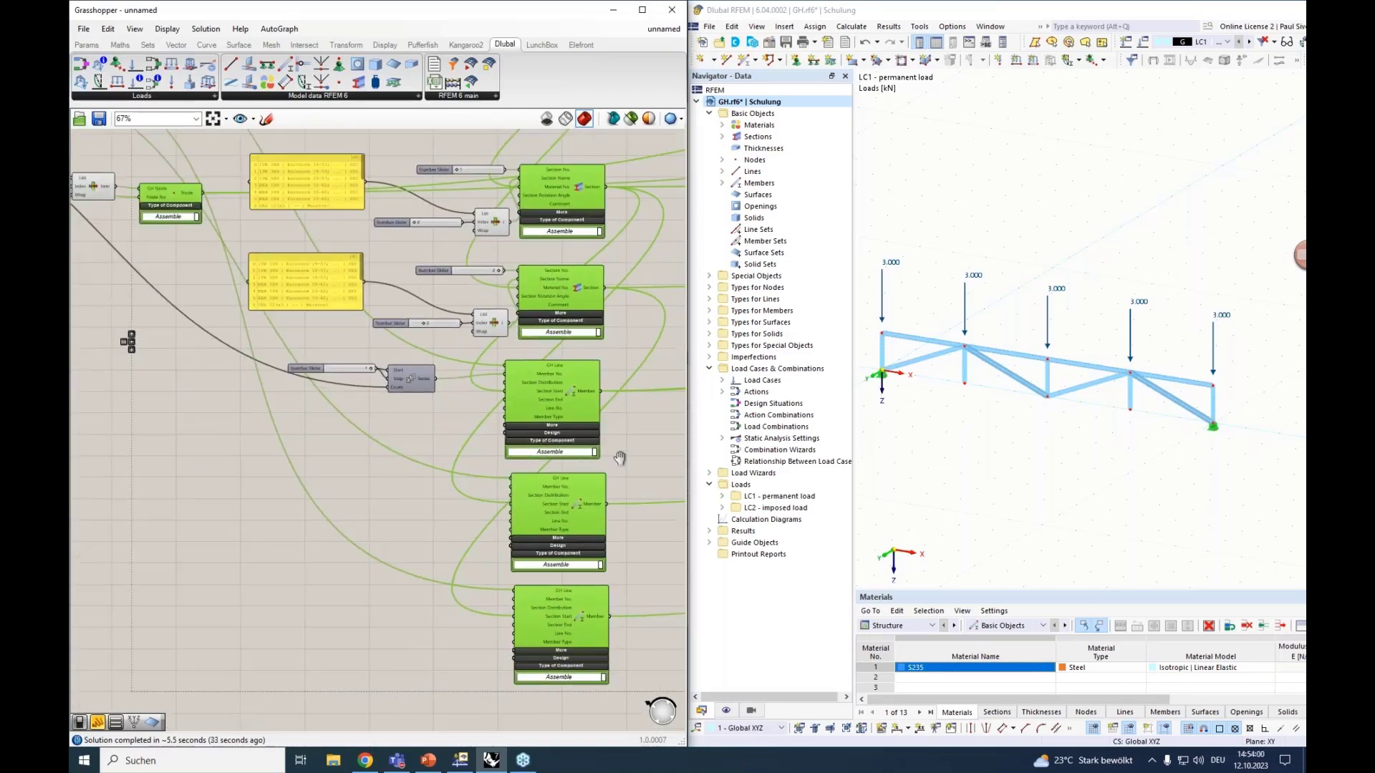
pyautogui.moveTo(118, 259); pyautogui.dragTo(320, 309, button='right')
pyautogui.moveTo(200, 326); pyautogui.dragTo(285, 467, button='right')
pyautogui.click(330, 252)
pyautogui.moveTo(326, 258); pyautogui.dragTo(343, 732)
pyautogui.moveTo(215, 732); pyautogui.dragTo(389, 547)
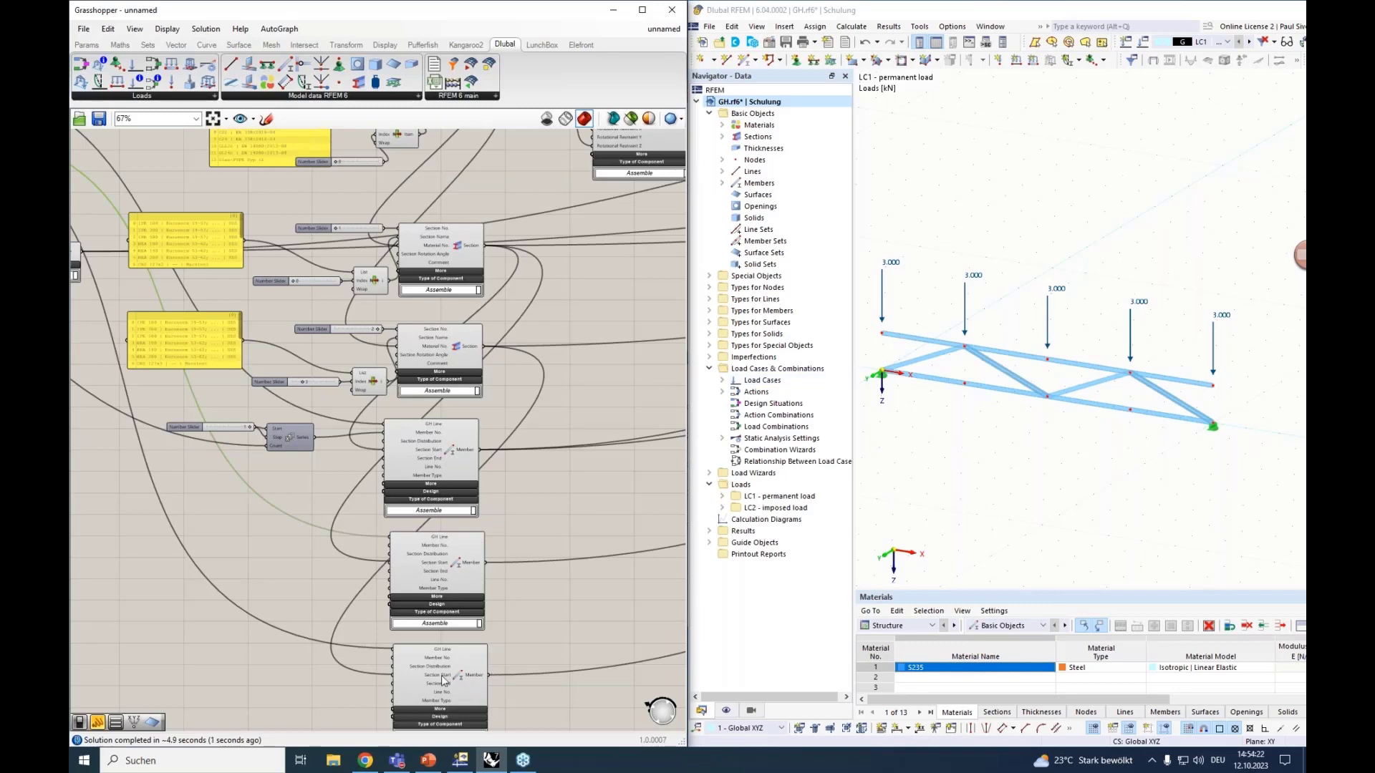
# Disconnect the remaining Line source from the GH Line input of the lowest Member component.
pyautogui.click(442, 681)
pyautogui.moveTo(118, 522); pyautogui.dragTo(414, 583, button='right')
pyautogui.moveTo(251, 513); pyautogui.dragTo(88, 341, button='right')
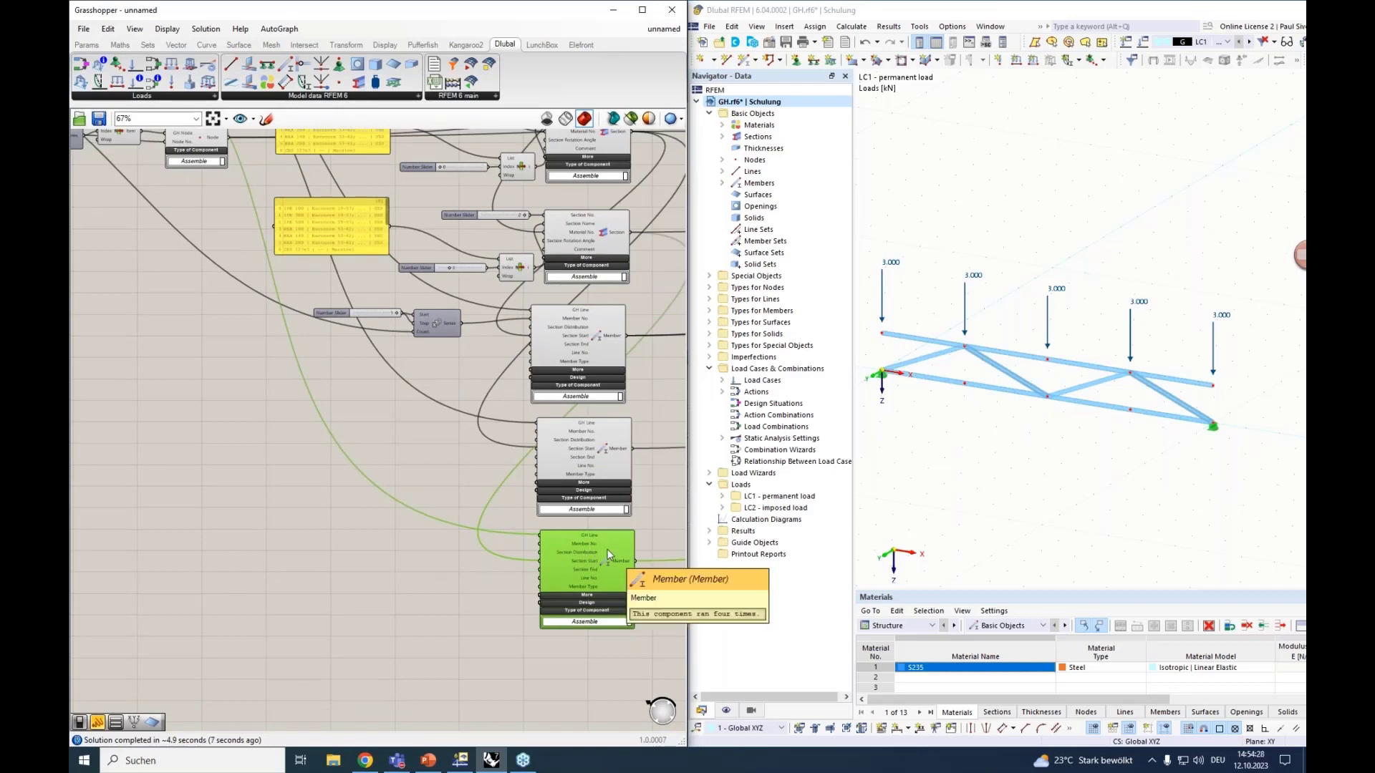
pyautogui.moveTo(261, 388); pyautogui.dragTo(145, 284, button='right')
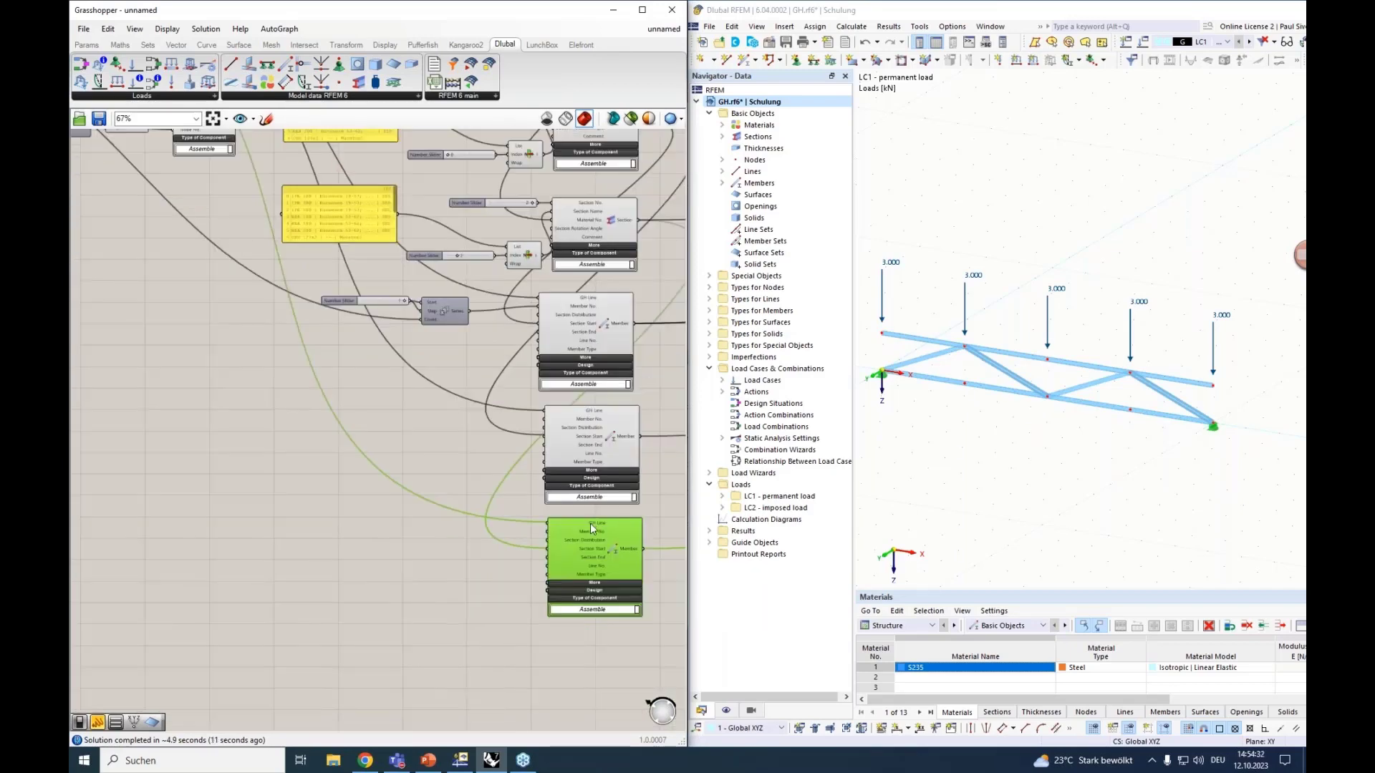
pyautogui.rightClick(592, 528)
pyautogui.moveTo(670, 538)
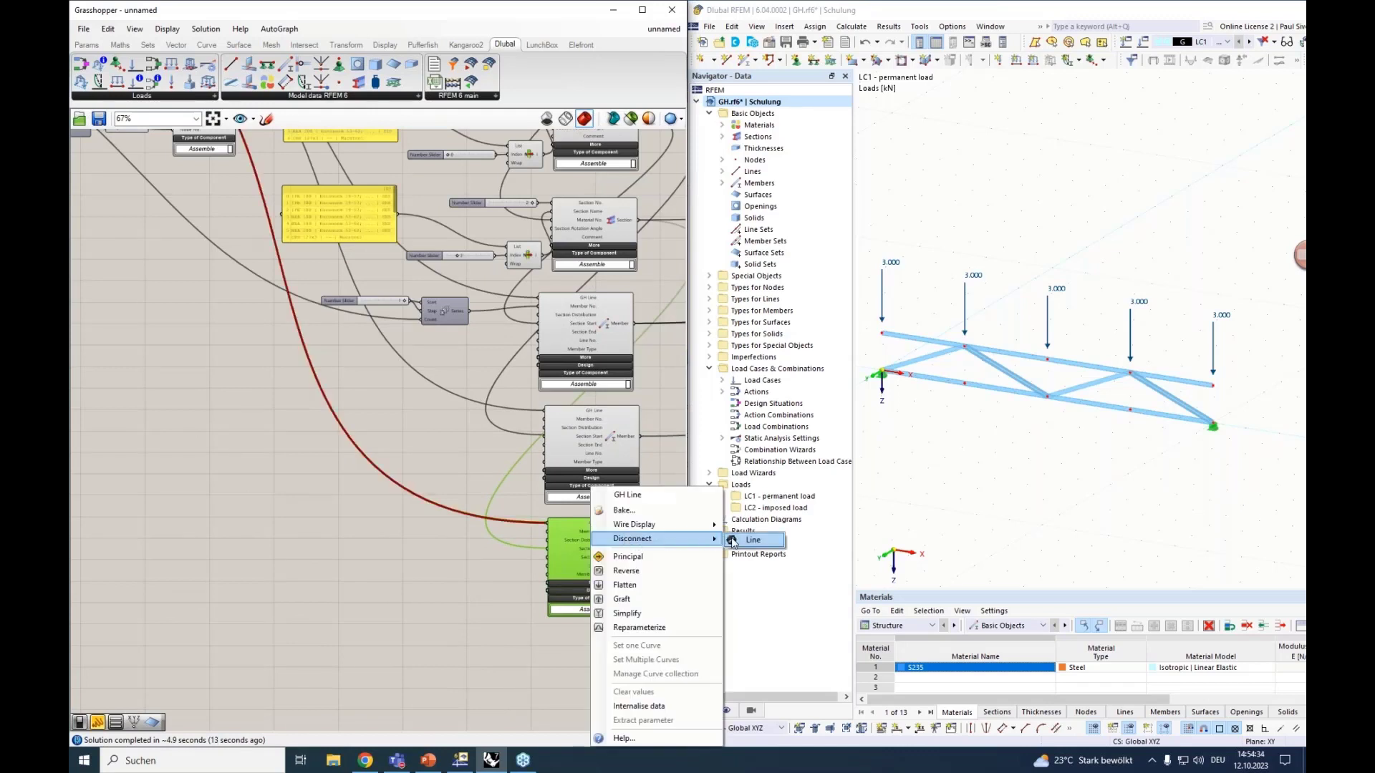
pyautogui.click(732, 539)
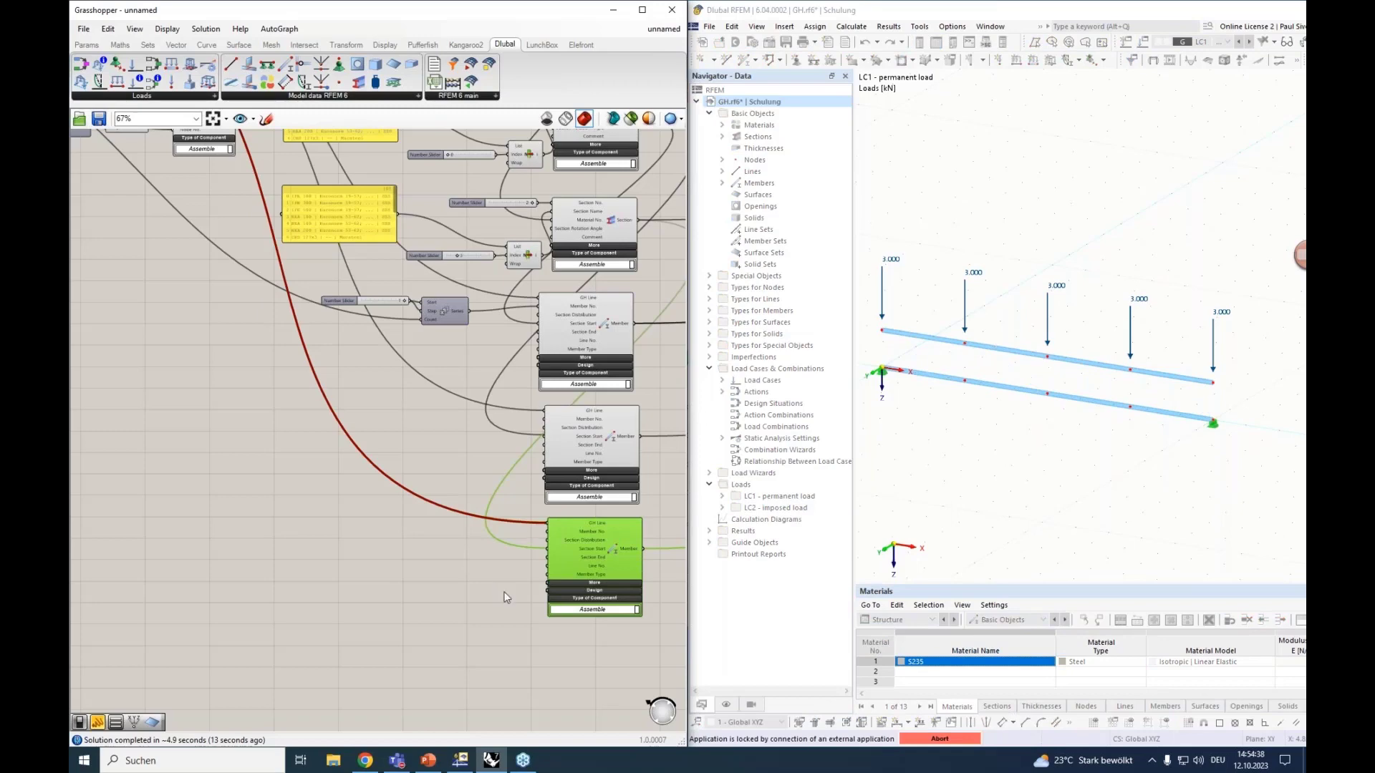
pyautogui.scroll(-4, 474, 519)
pyautogui.scroll(3, 265, 310)
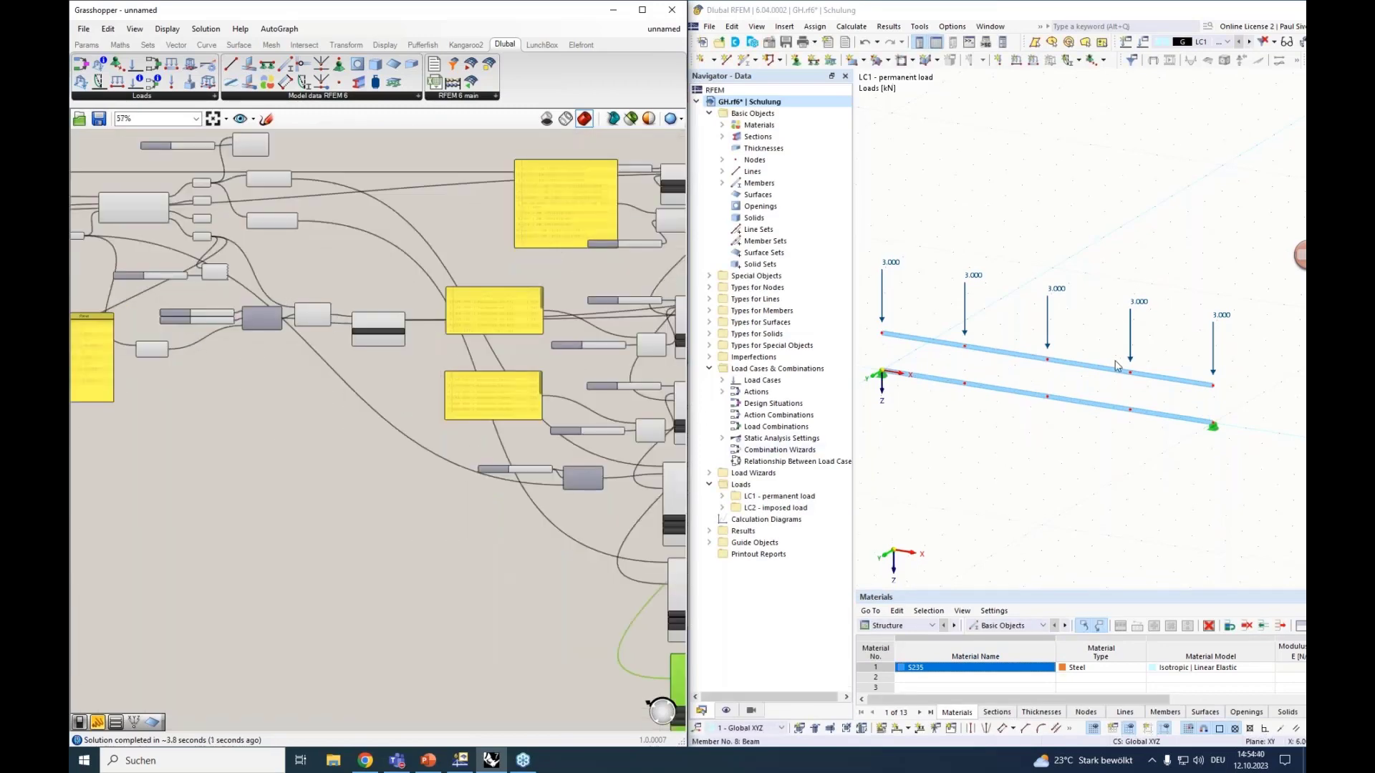
pyautogui.scroll(3, 243, 244)
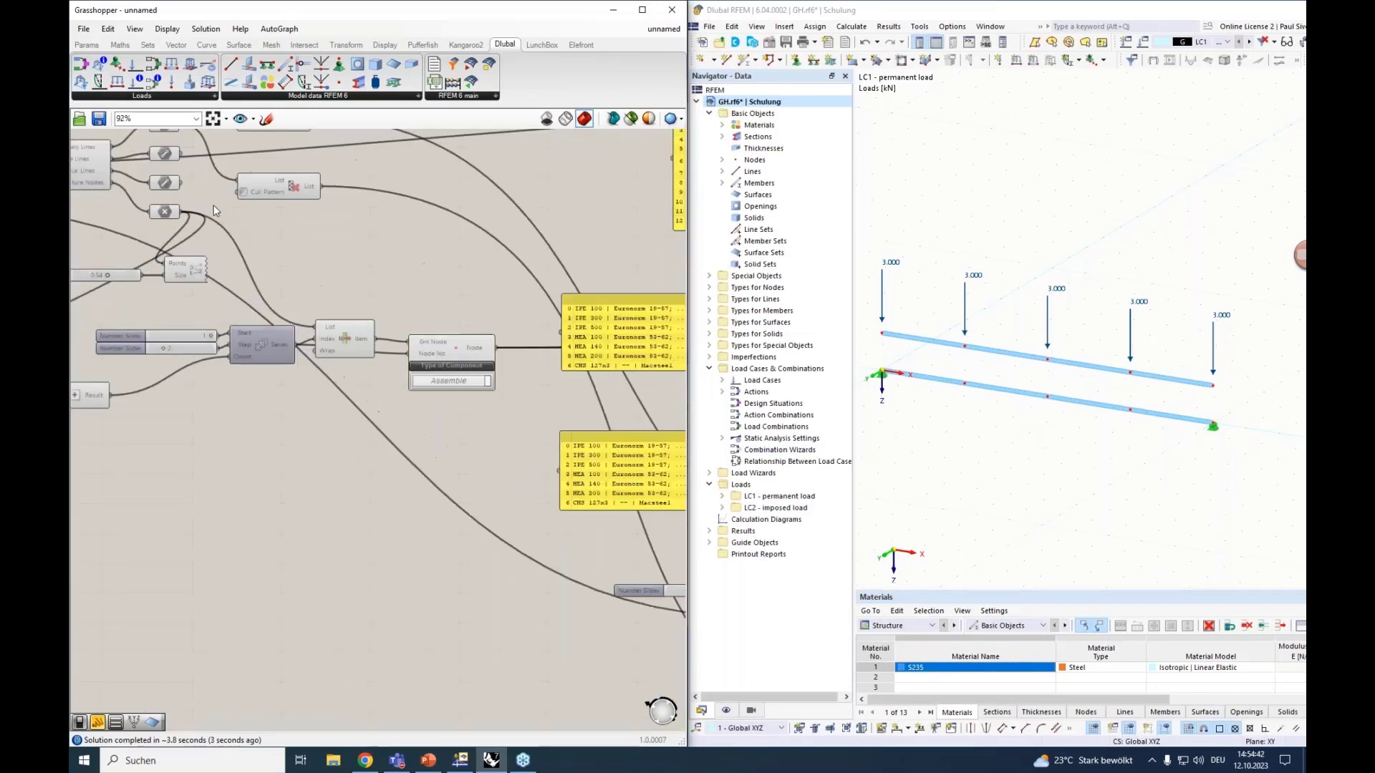
# Connect the truss's brace lines to the GH Line input of the lowest Member component.
pyautogui.click(164, 155)
pyautogui.moveTo(178, 169); pyautogui.dragTo(210, 166, button='right')
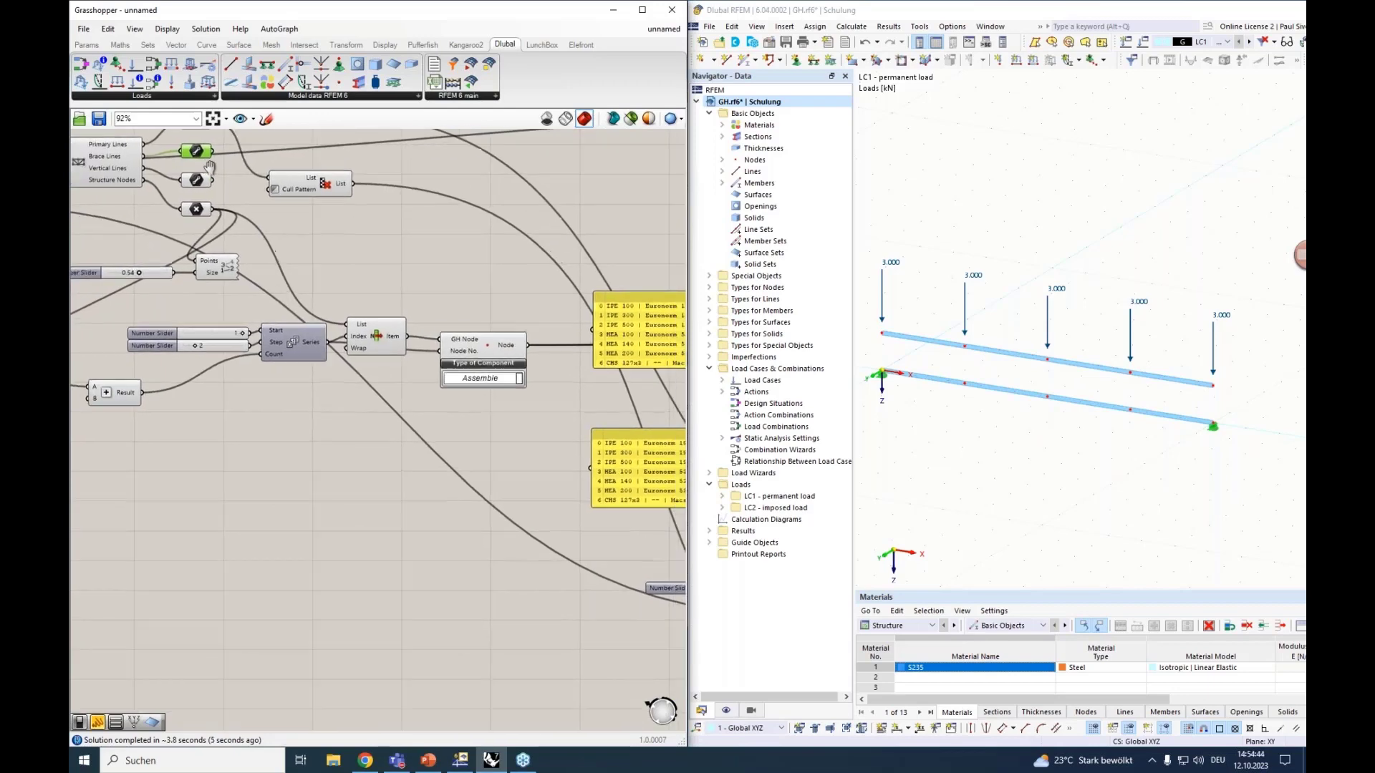
pyautogui.moveTo(213, 152); pyautogui.dragTo(543, 542)
pyautogui.scroll(-3, 527, 607)
pyautogui.scroll(3, 542, 542)
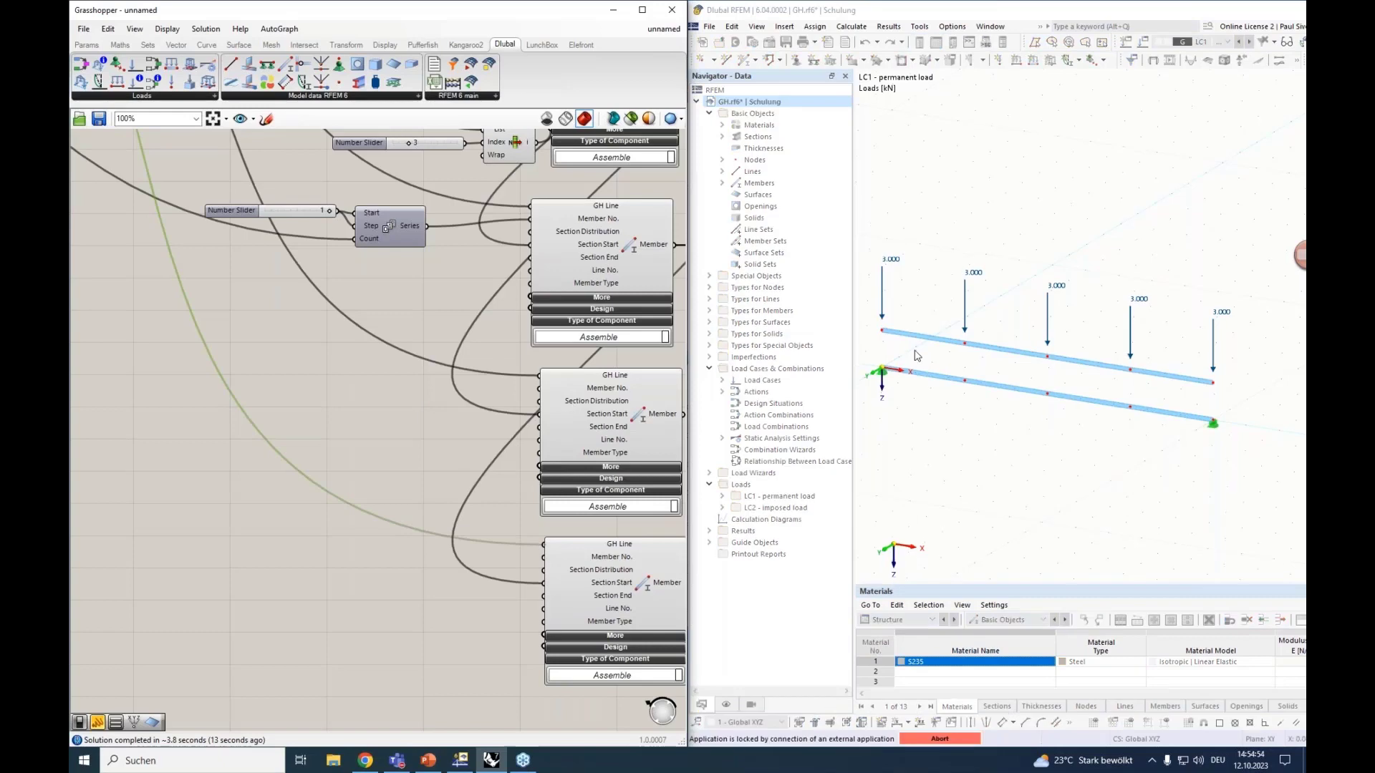
pyautogui.scroll(-7, 265, 399)
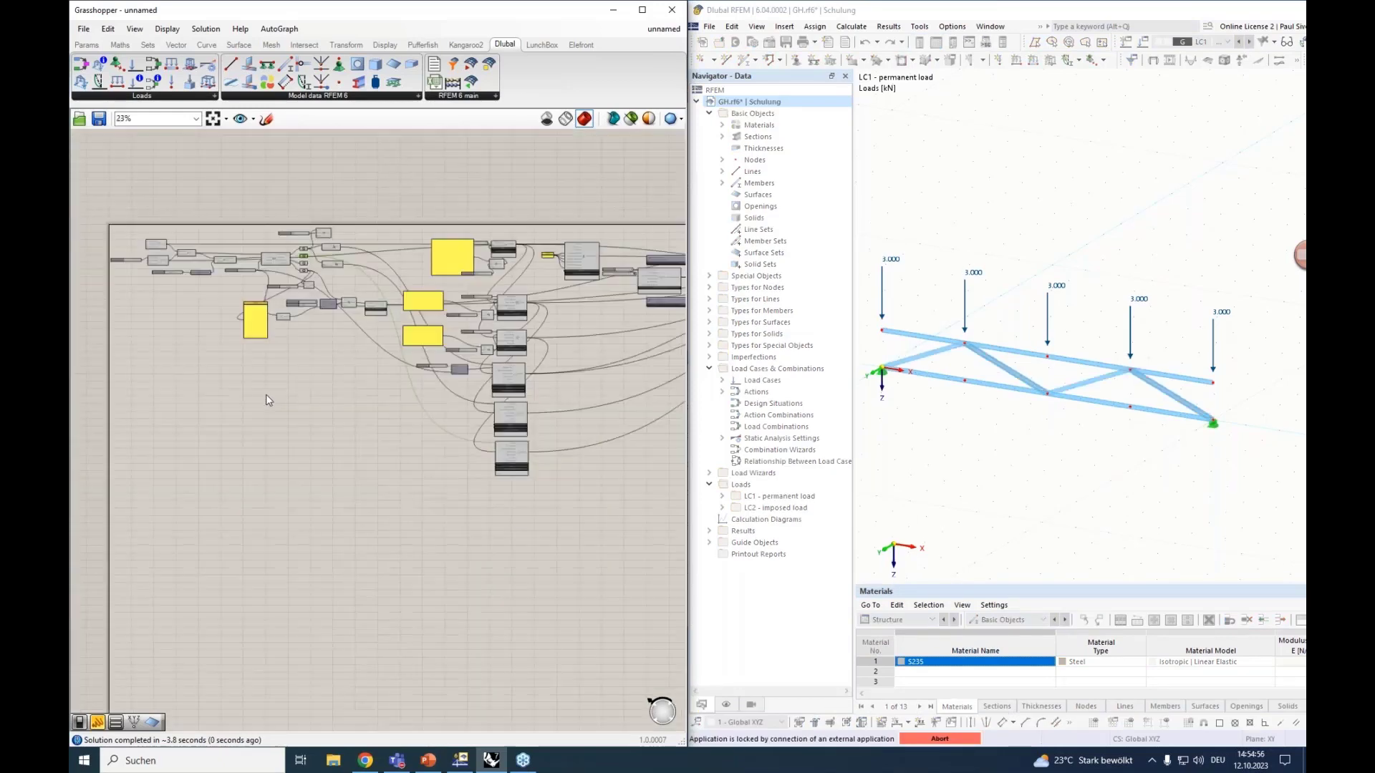
# Add the truss's vertical lines to the GH Line input of the lowest Member component, keeping the brace lines connected.
pyautogui.scroll(7, 328, 204)
pyautogui.click(277, 326)
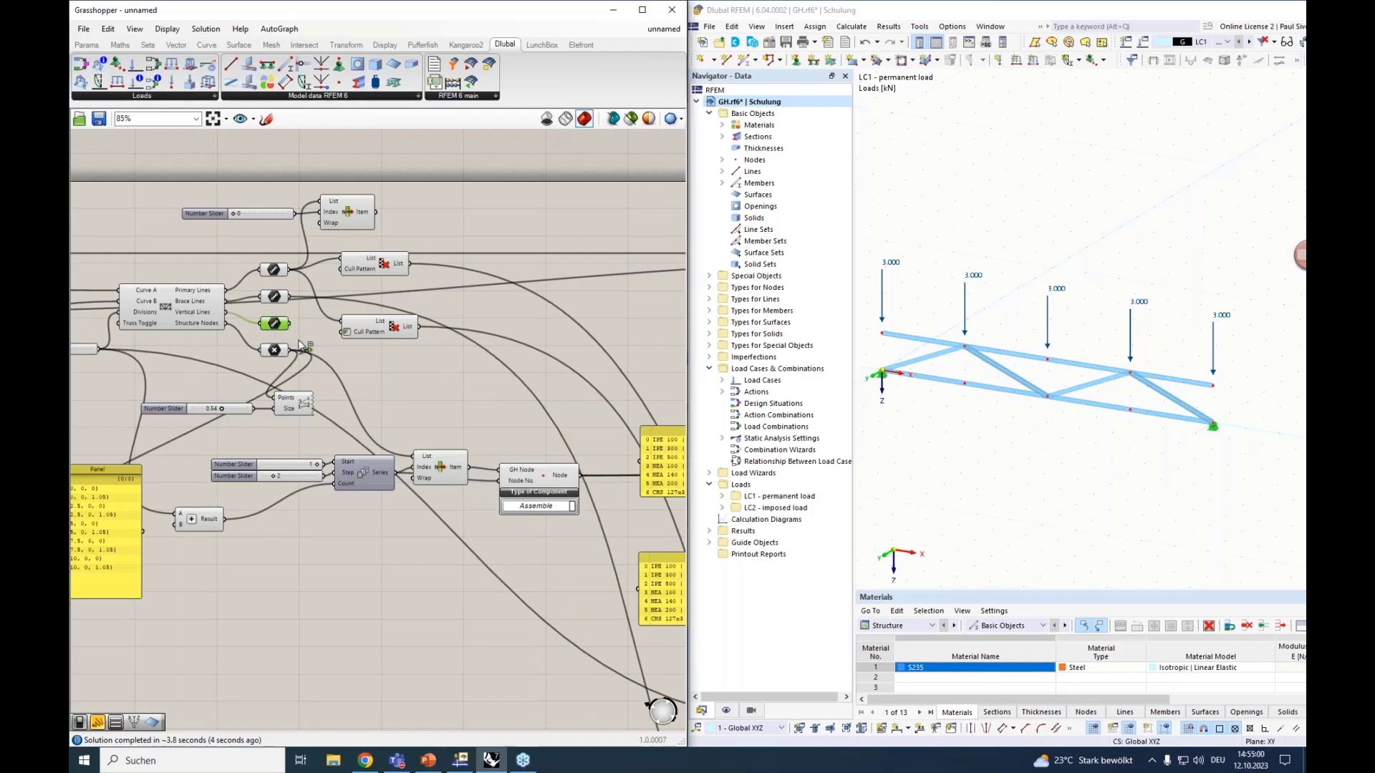
pyautogui.moveTo(289, 325); pyautogui.dragTo(633, 732)
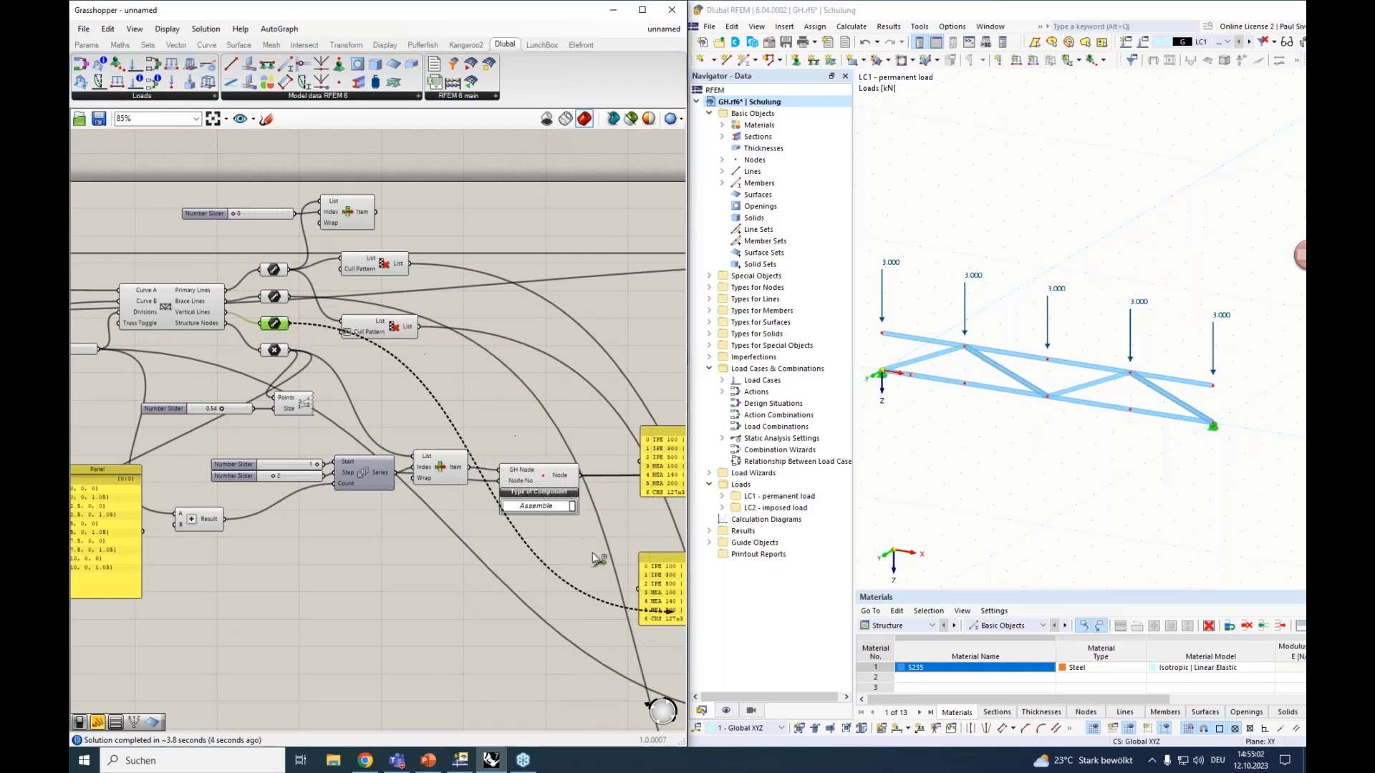
pyautogui.scroll(-6, 648, 705)
pyautogui.scroll(5, 530, 713)
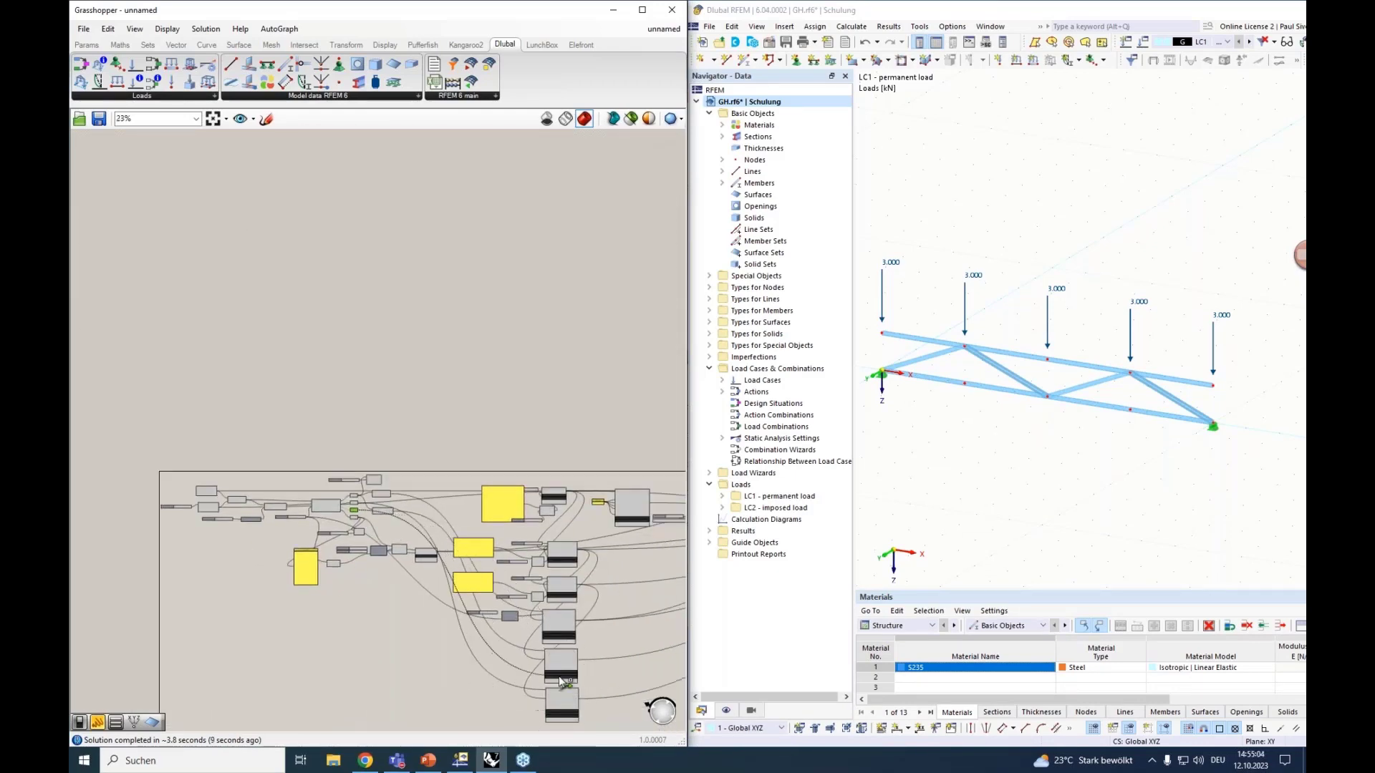
pyautogui.scroll(3, 530, 712)
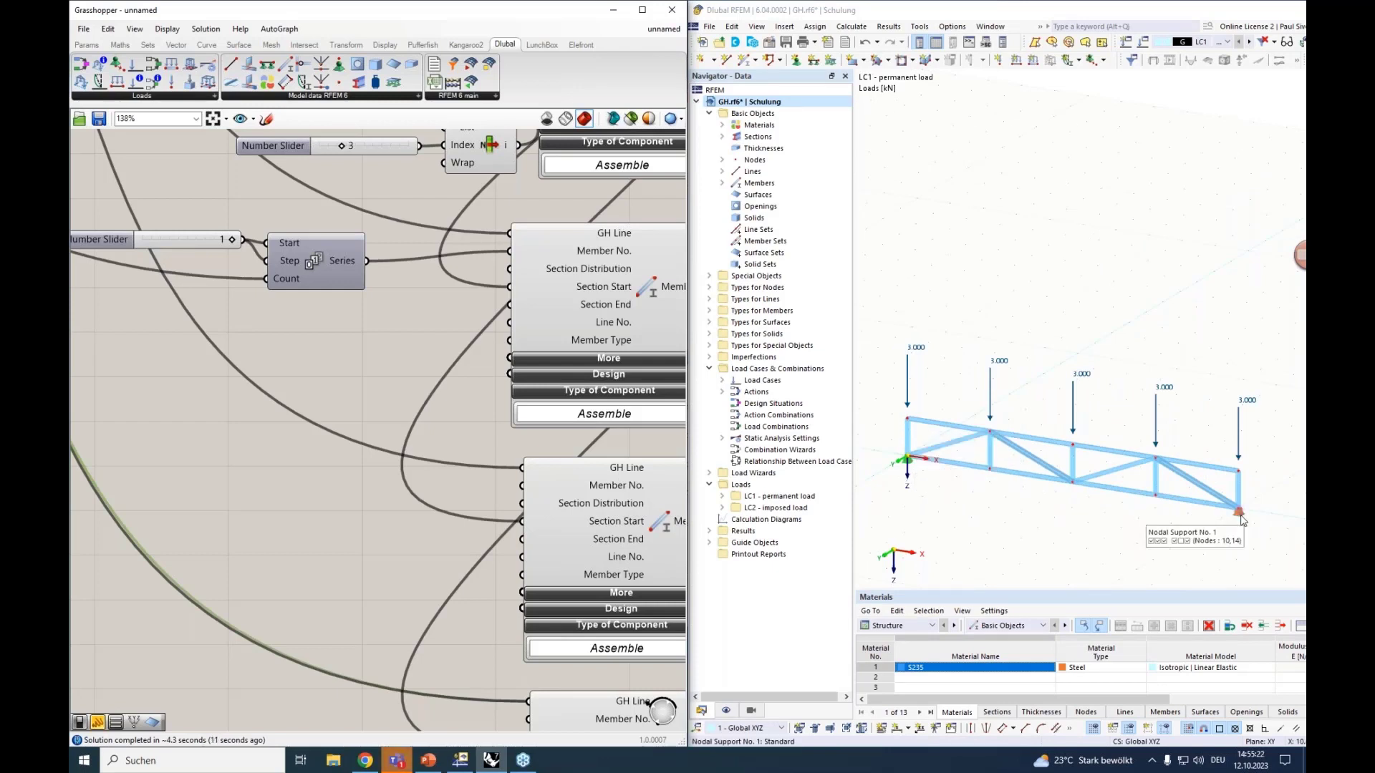
# Display load case LC2 - imposed load in RFEM and select a member load on the truss's upper chord.
pyautogui.click(1228, 42)
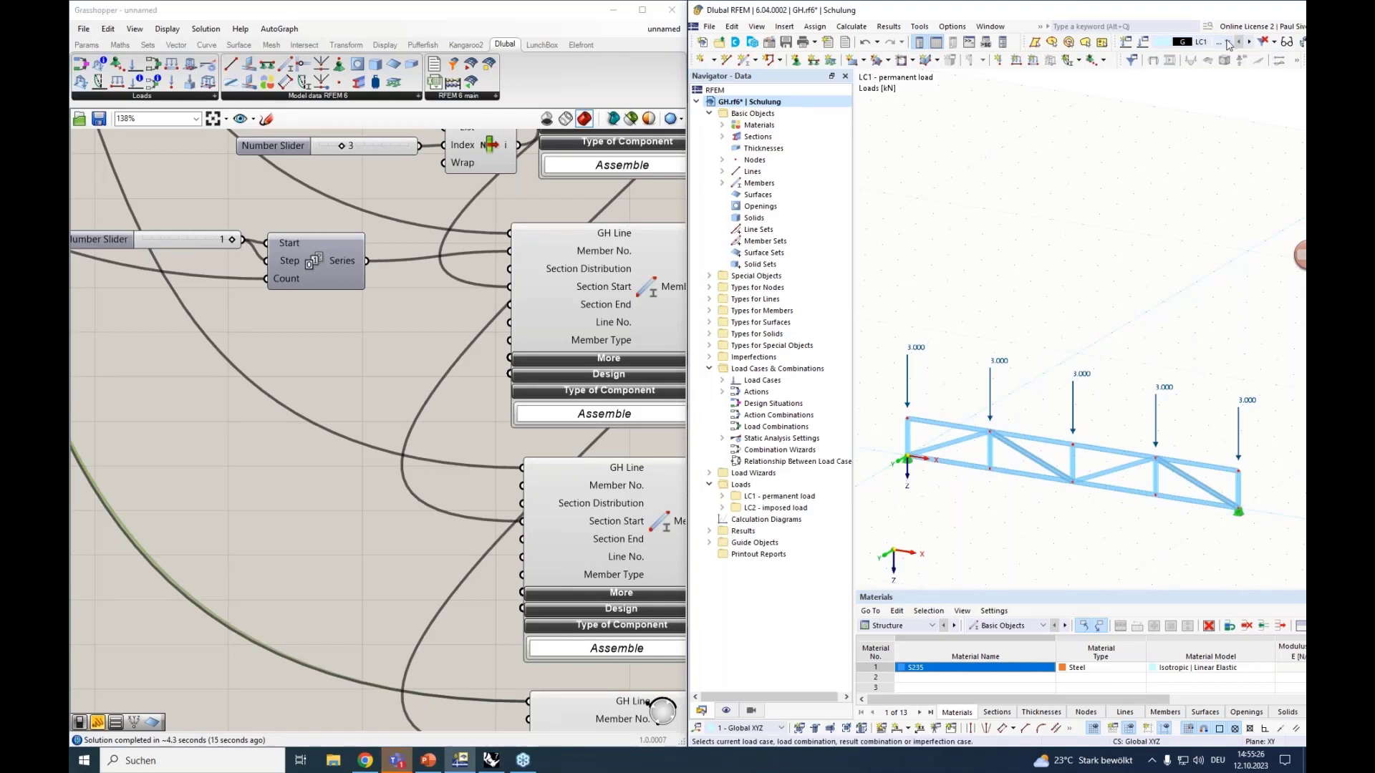
pyautogui.click(1222, 65)
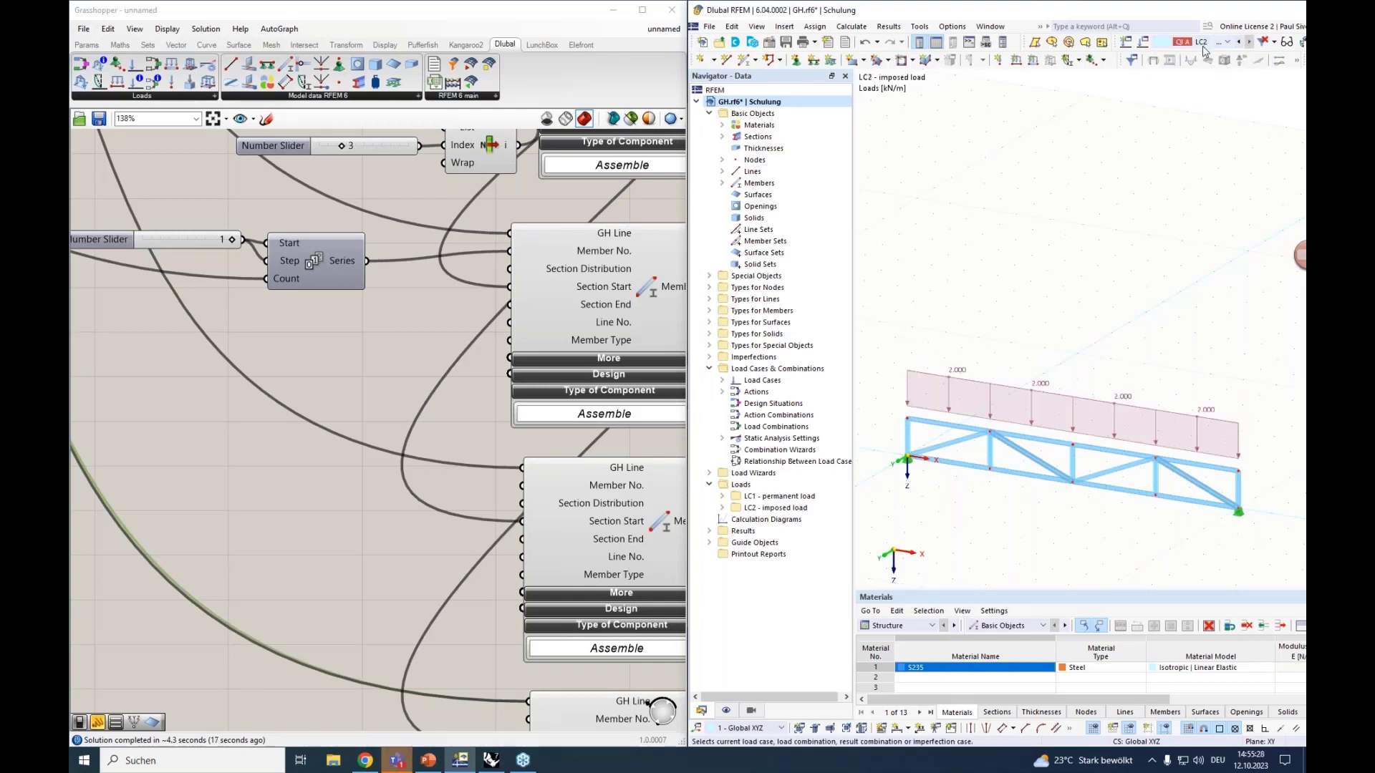
pyautogui.moveTo(1033, 386)
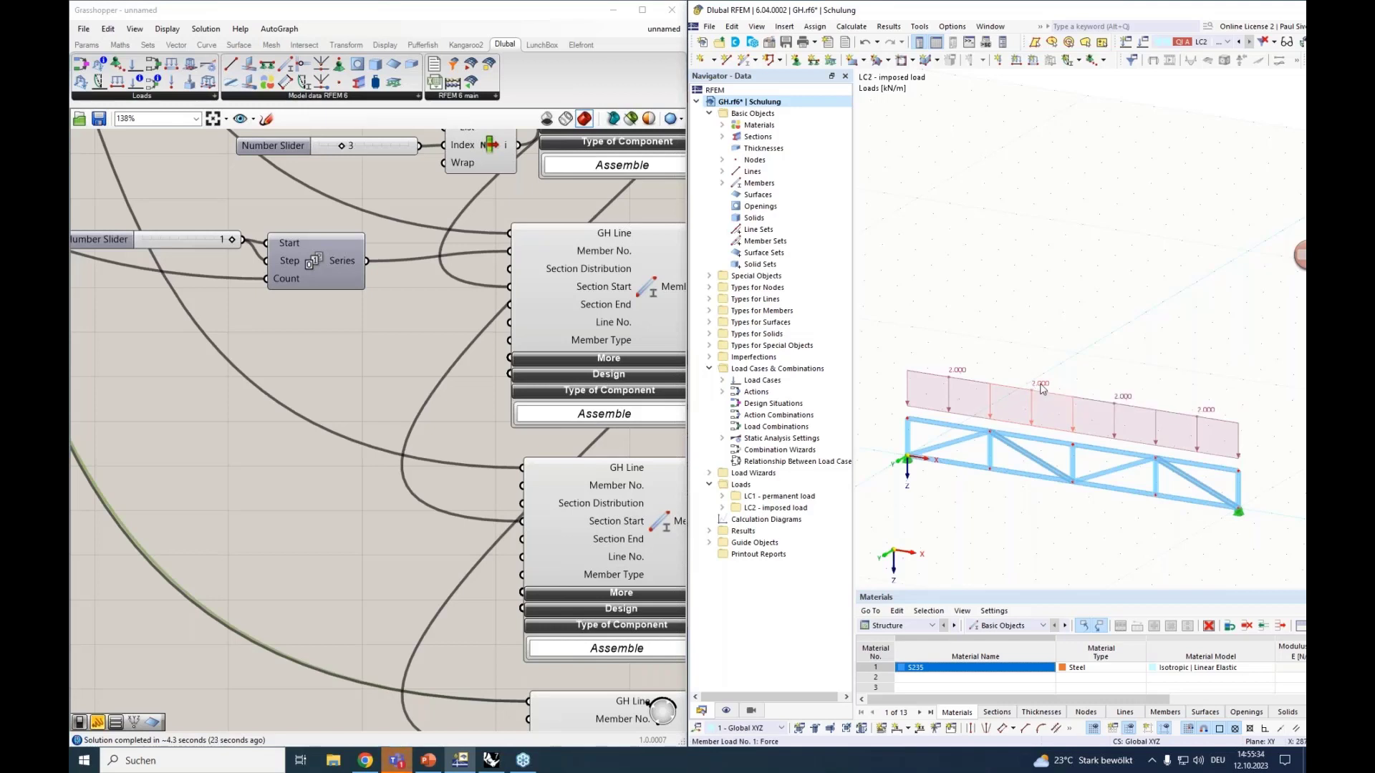
pyautogui.click(1040, 385)
# Enlarge RFEM to the full screen, and calculate and display the static analysis deformations for LC2.
pyautogui.moveTo(1013, 9); pyautogui.dragTo(898, 46)
pyautogui.click(1287, 44)
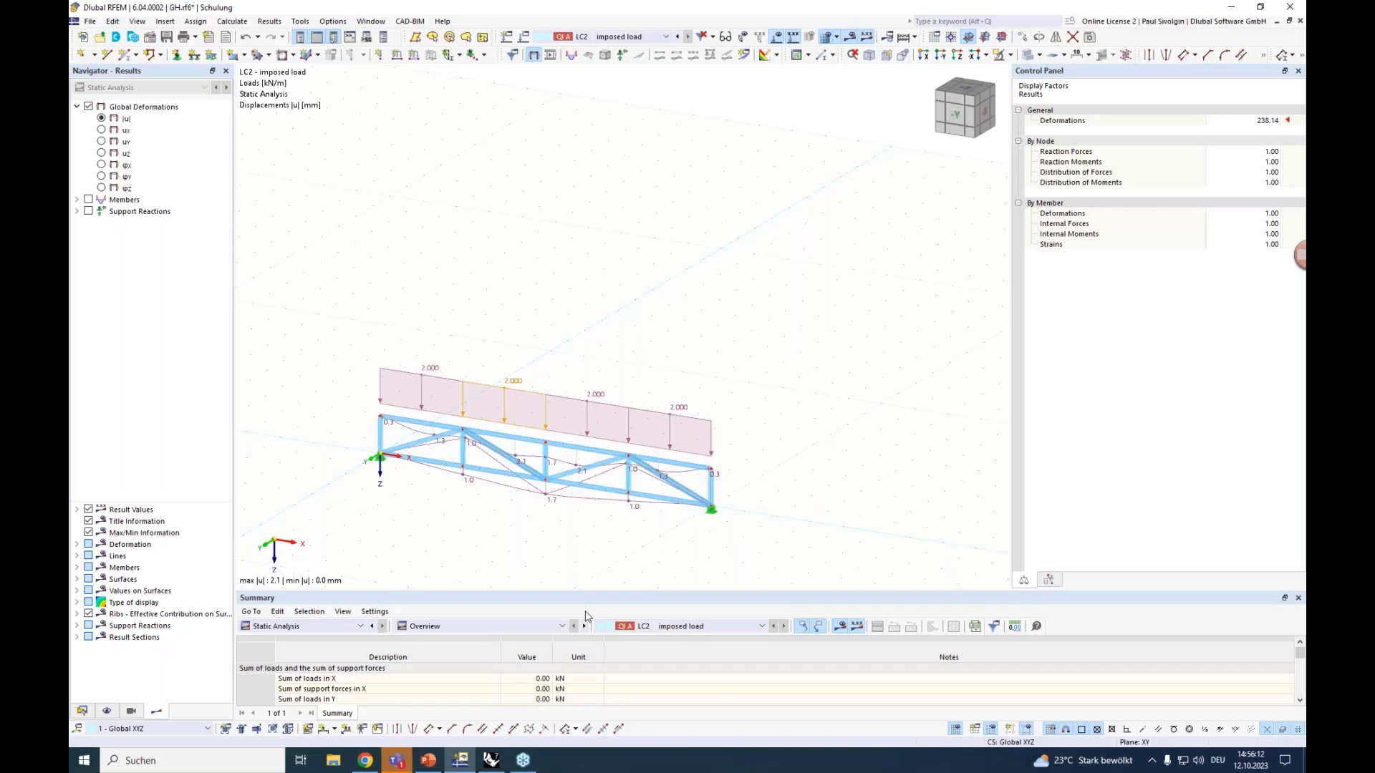
pyautogui.click(523, 761)
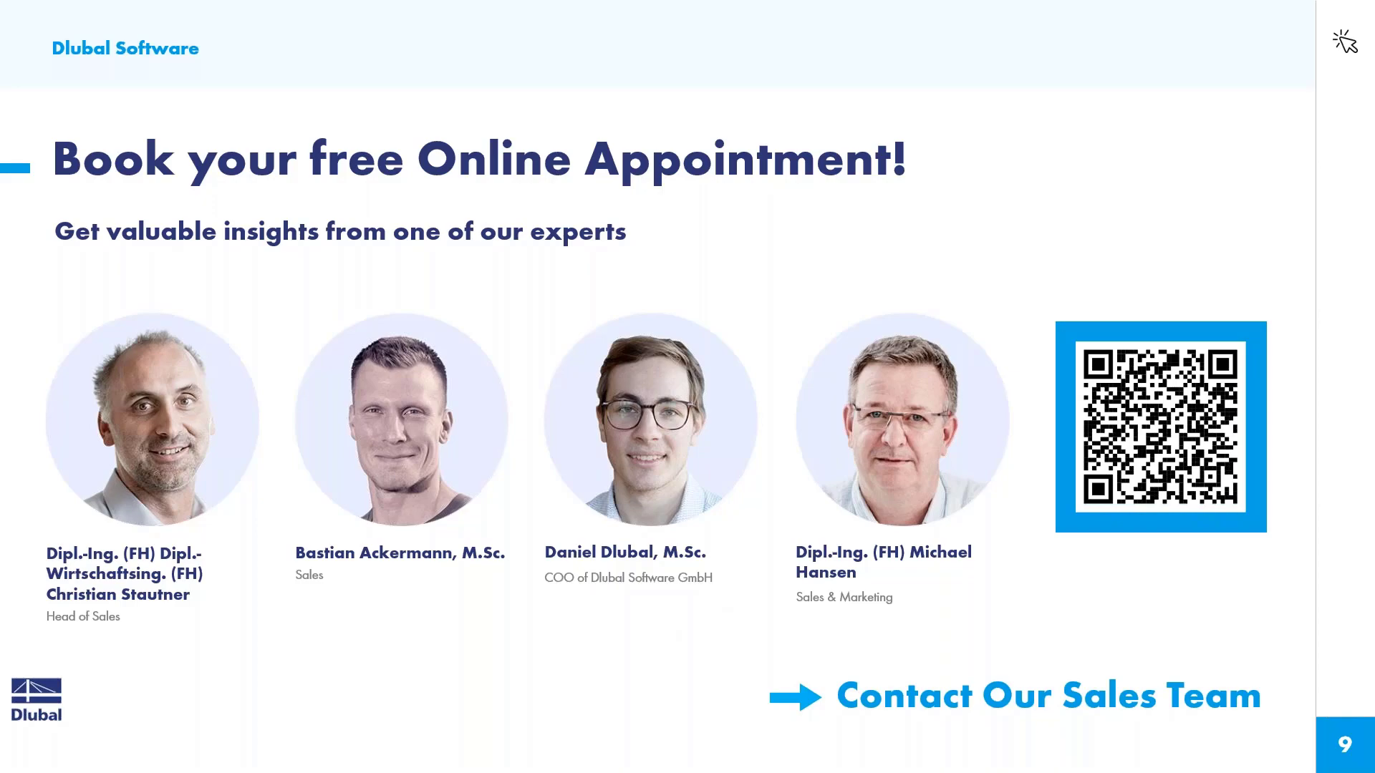
# Switch to the web browser and open the Webinars page of the Dlubal website.
pyautogui.hotkey('alt', 'Tab')
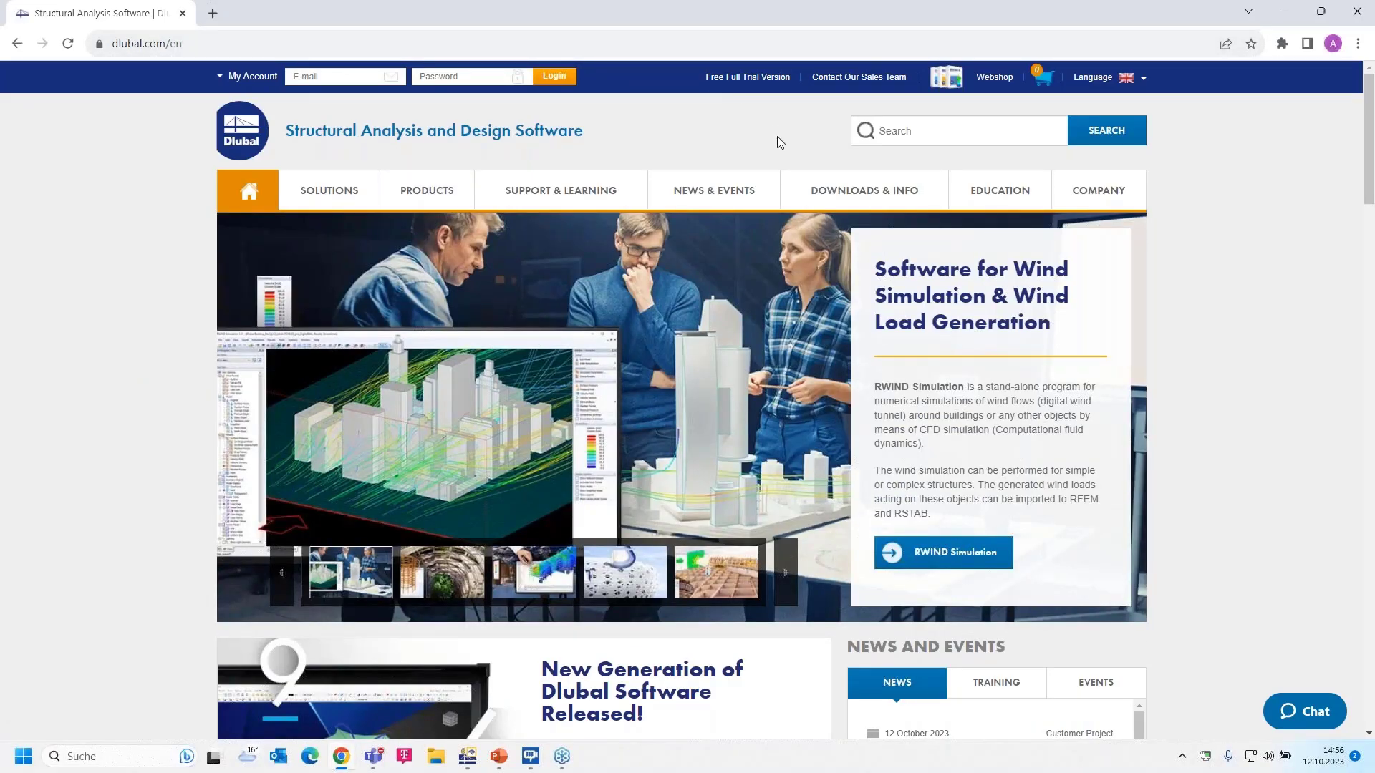
pyautogui.moveTo(724, 190)
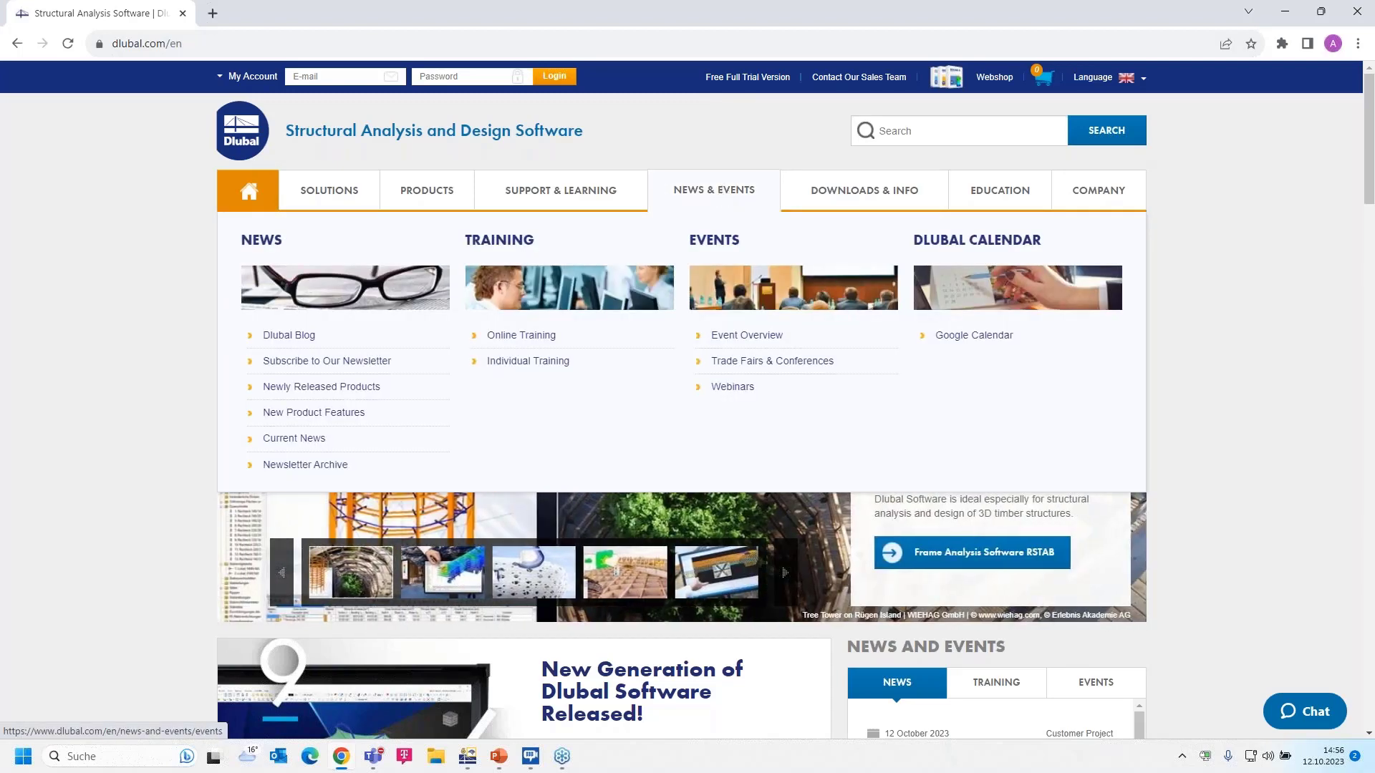
pyautogui.click(732, 387)
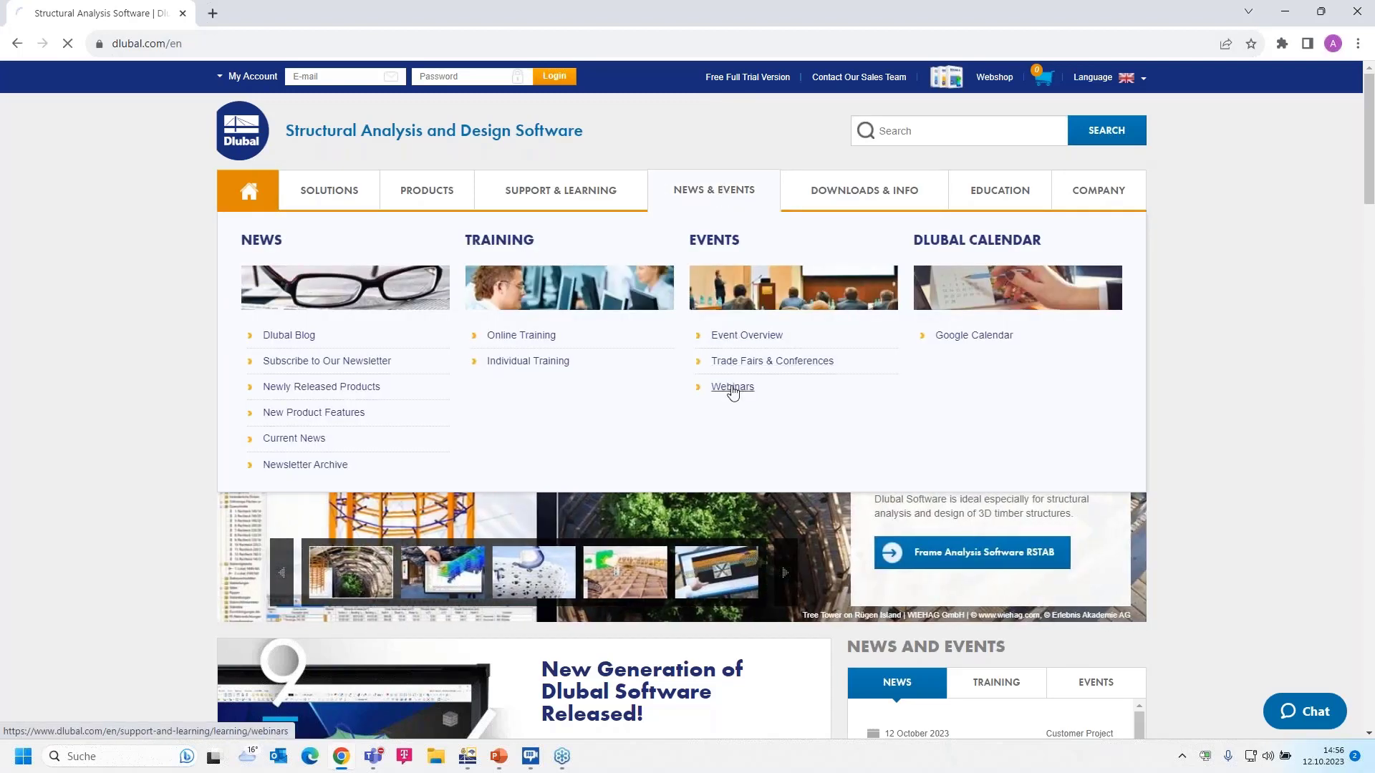
# Look through the list of upcoming and past webinars, including the one on Rhino/Grasshopper workflows.
pyautogui.scroll(-6, 694, 322)
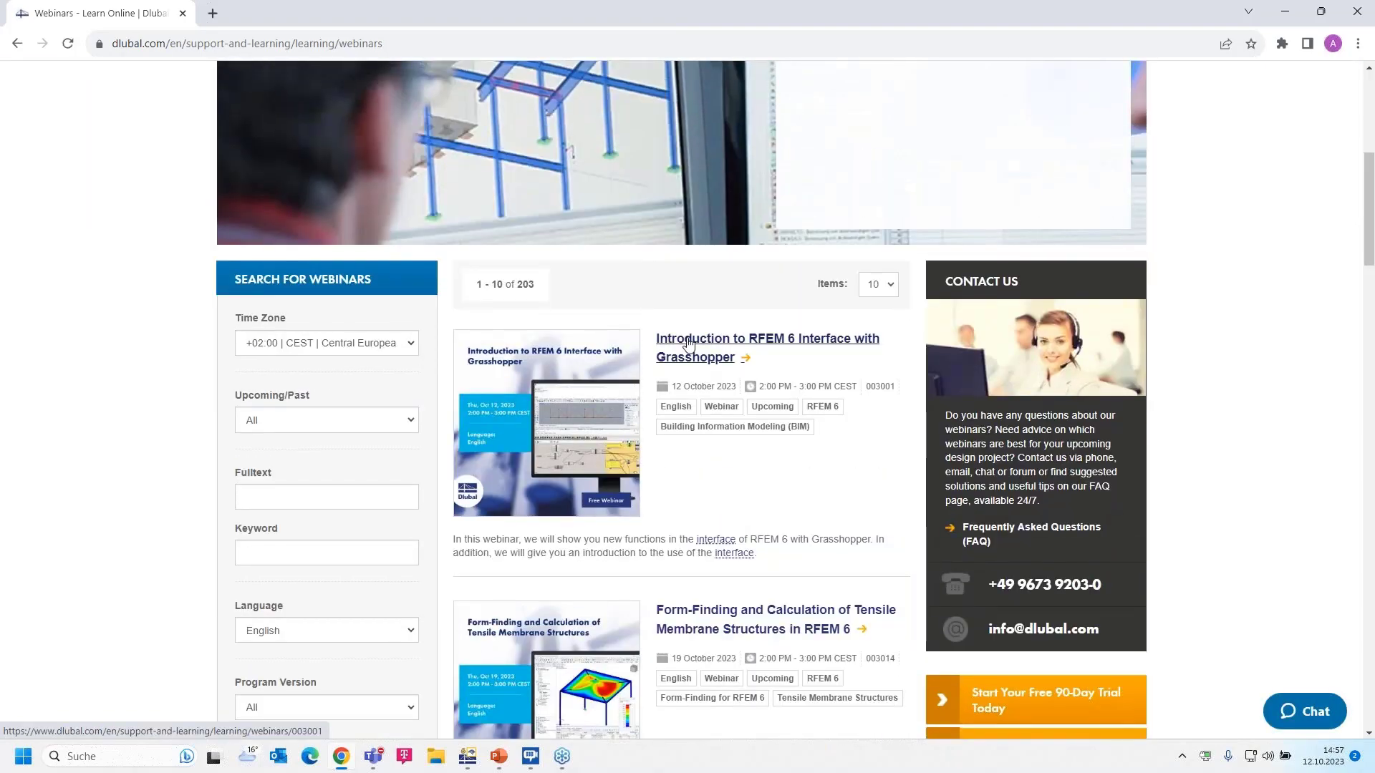
pyautogui.scroll(-3, 692, 344)
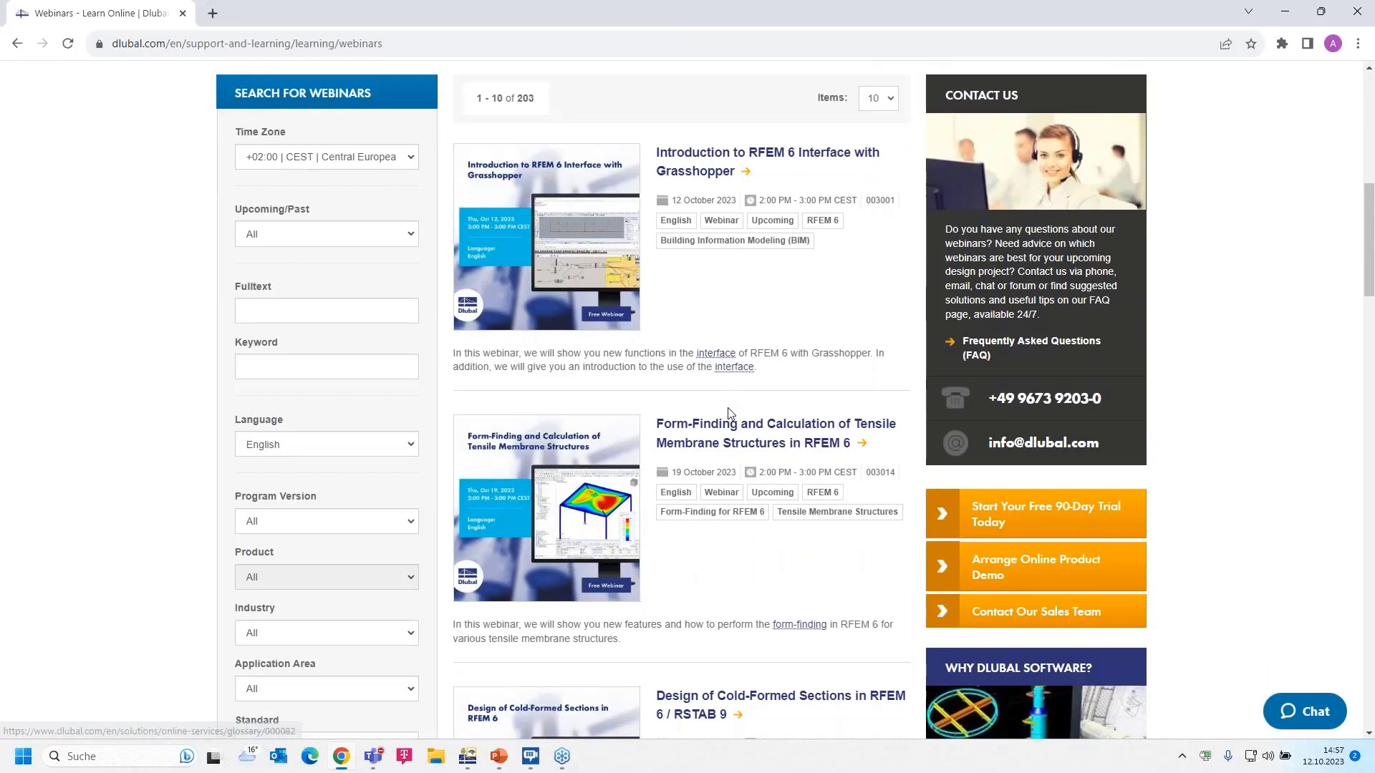
pyautogui.scroll(-2, 723, 412)
pyautogui.scroll(-6, 708, 464)
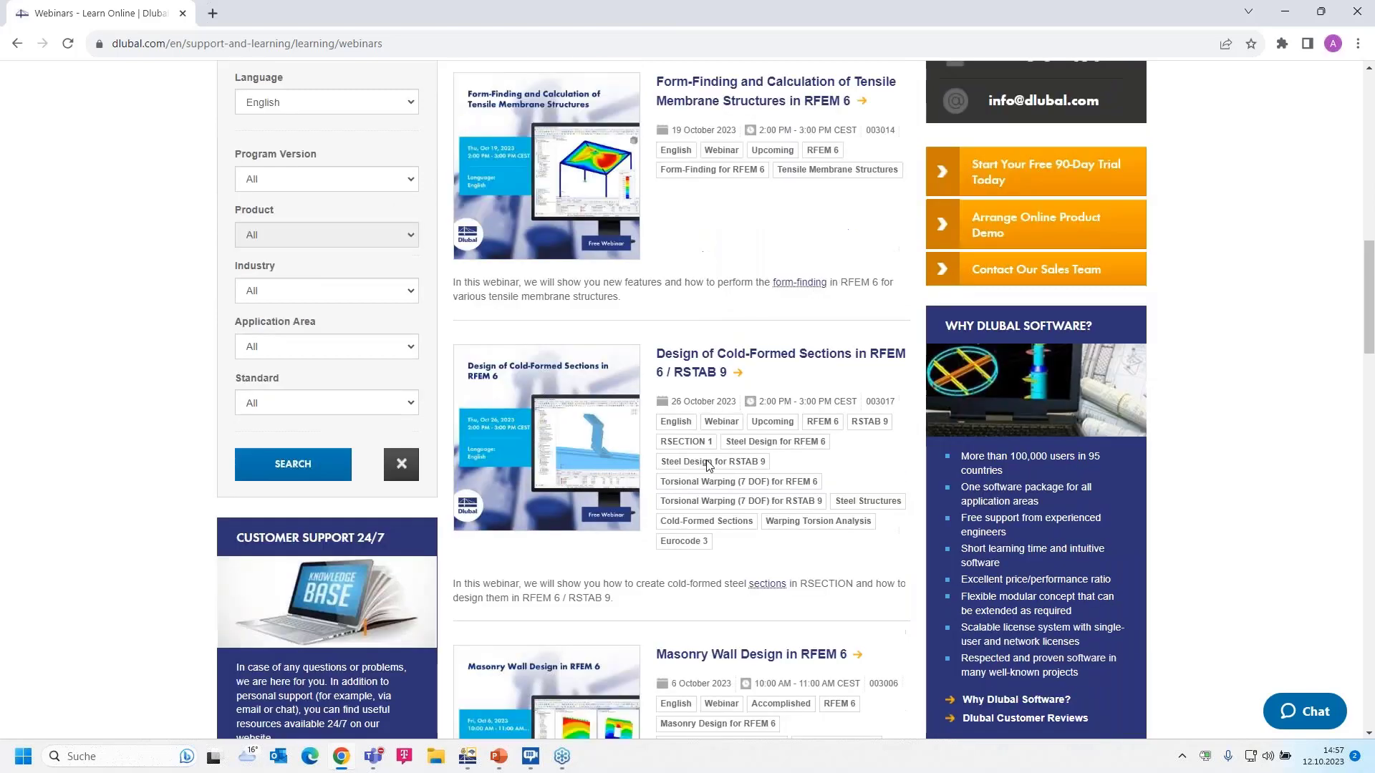
pyautogui.scroll(-2, 707, 464)
pyautogui.scroll(-1, 716, 428)
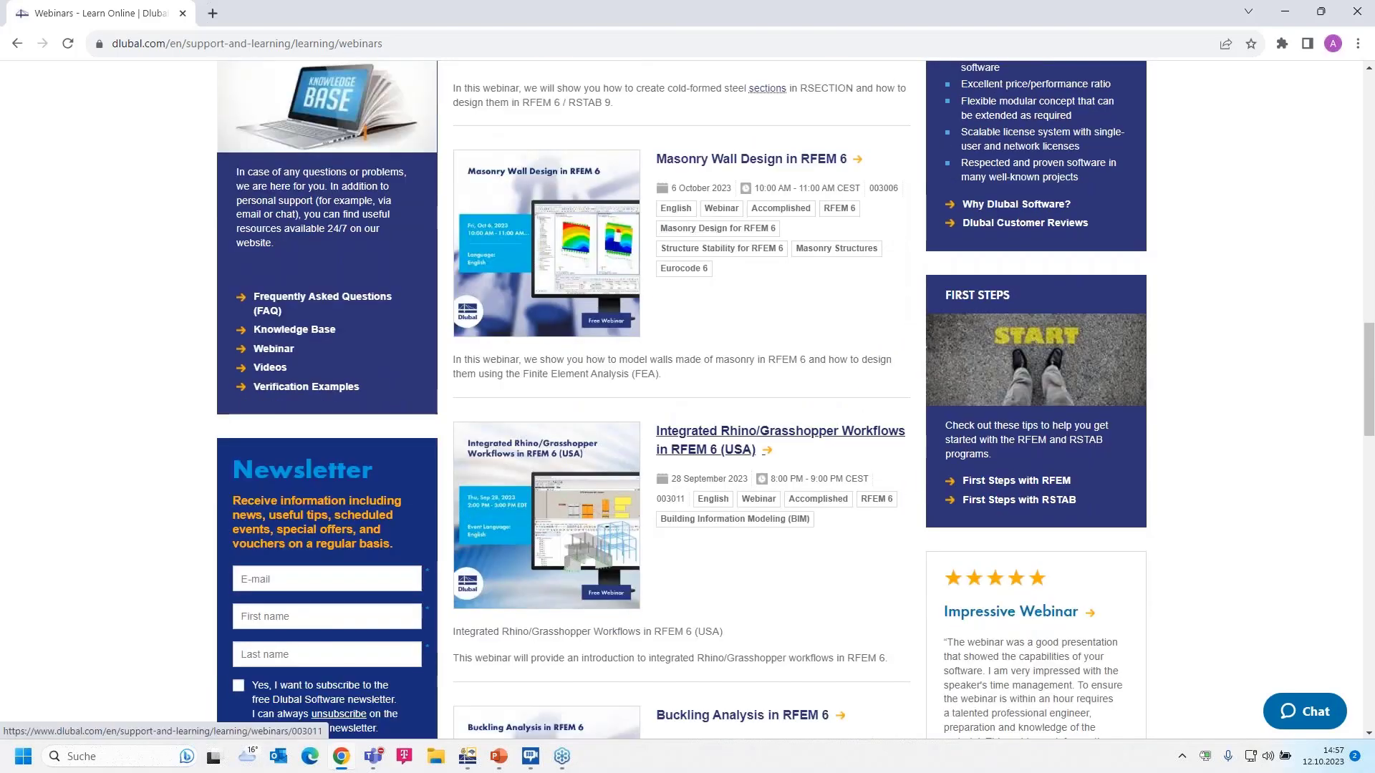
pyautogui.scroll(-1, 716, 428)
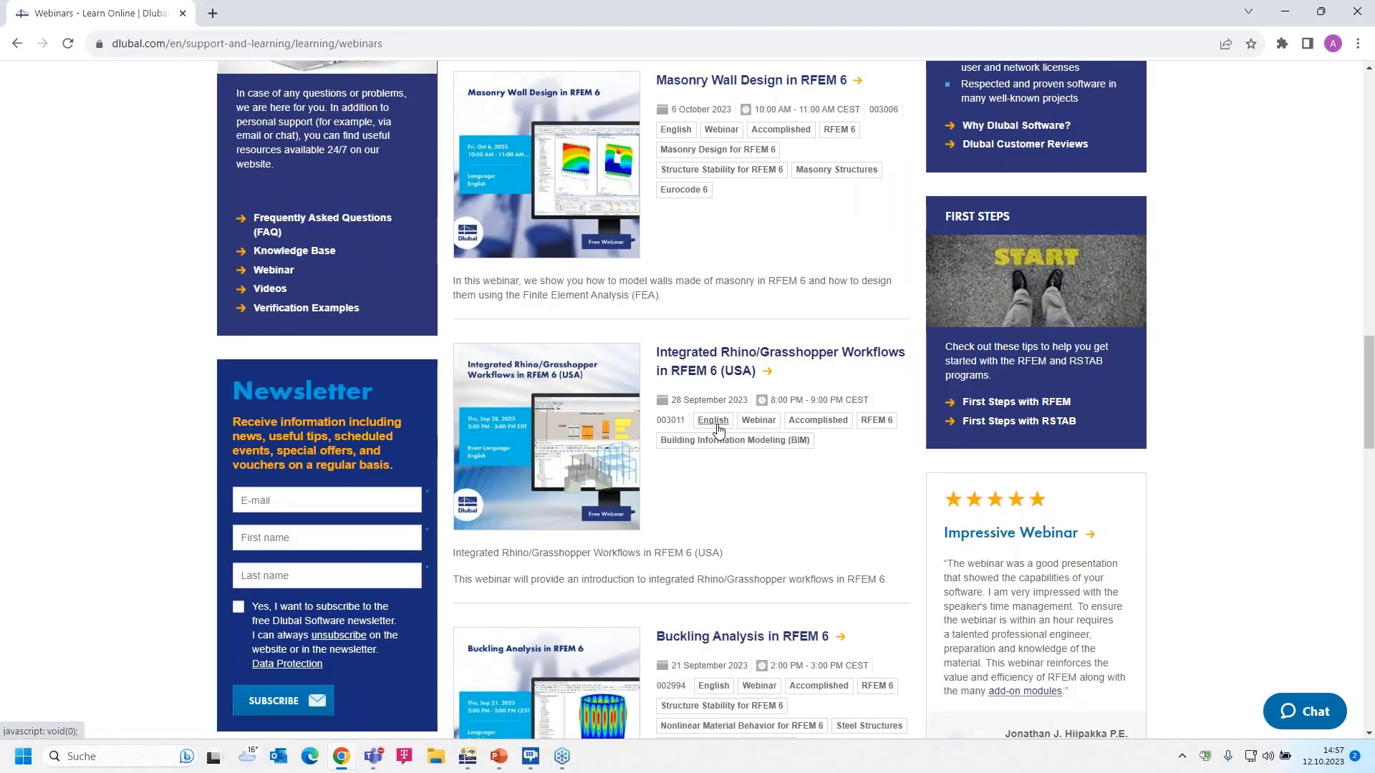
# Return to the first webinar in the list and open the page "Introduction to RFEM 6 Interface with Grasshopper".
pyautogui.scroll(9, 717, 428)
pyautogui.scroll(7, 717, 428)
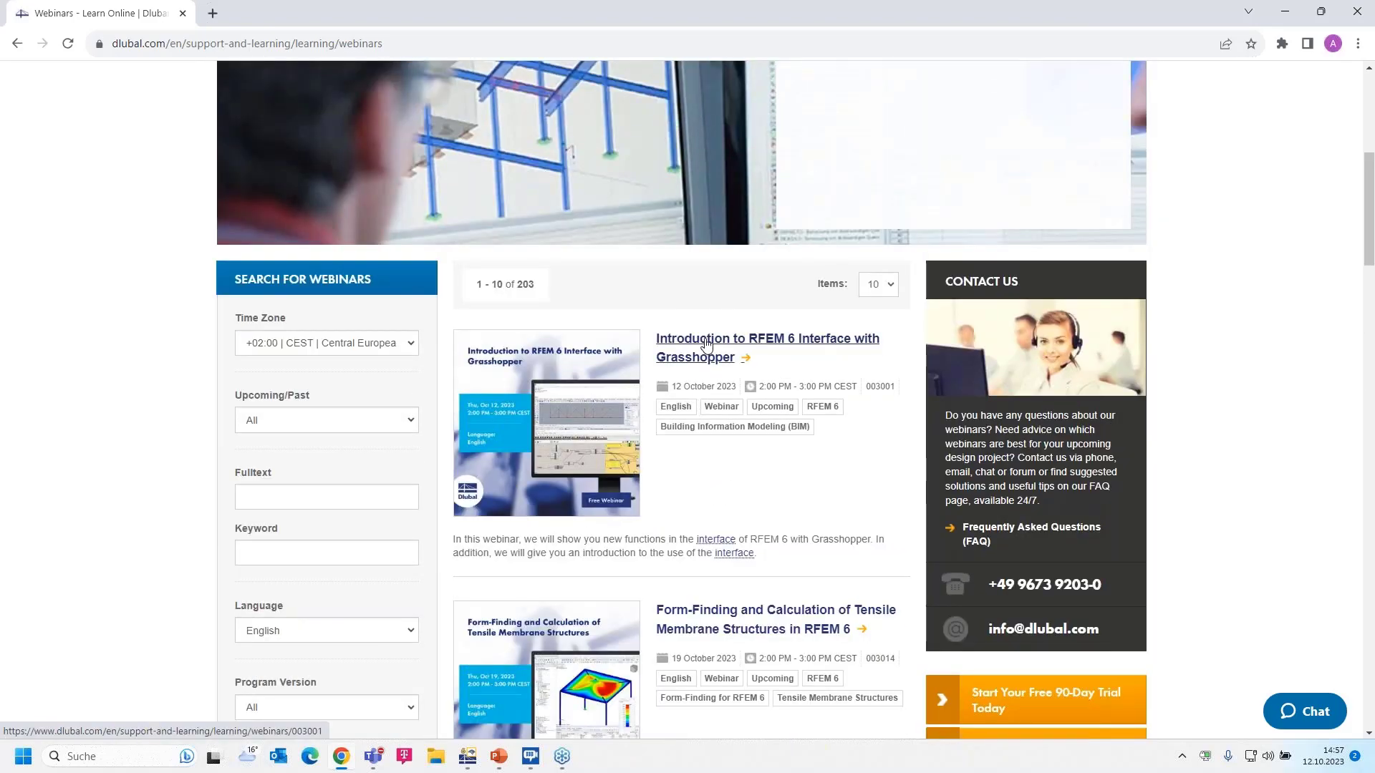
pyautogui.click(706, 345)
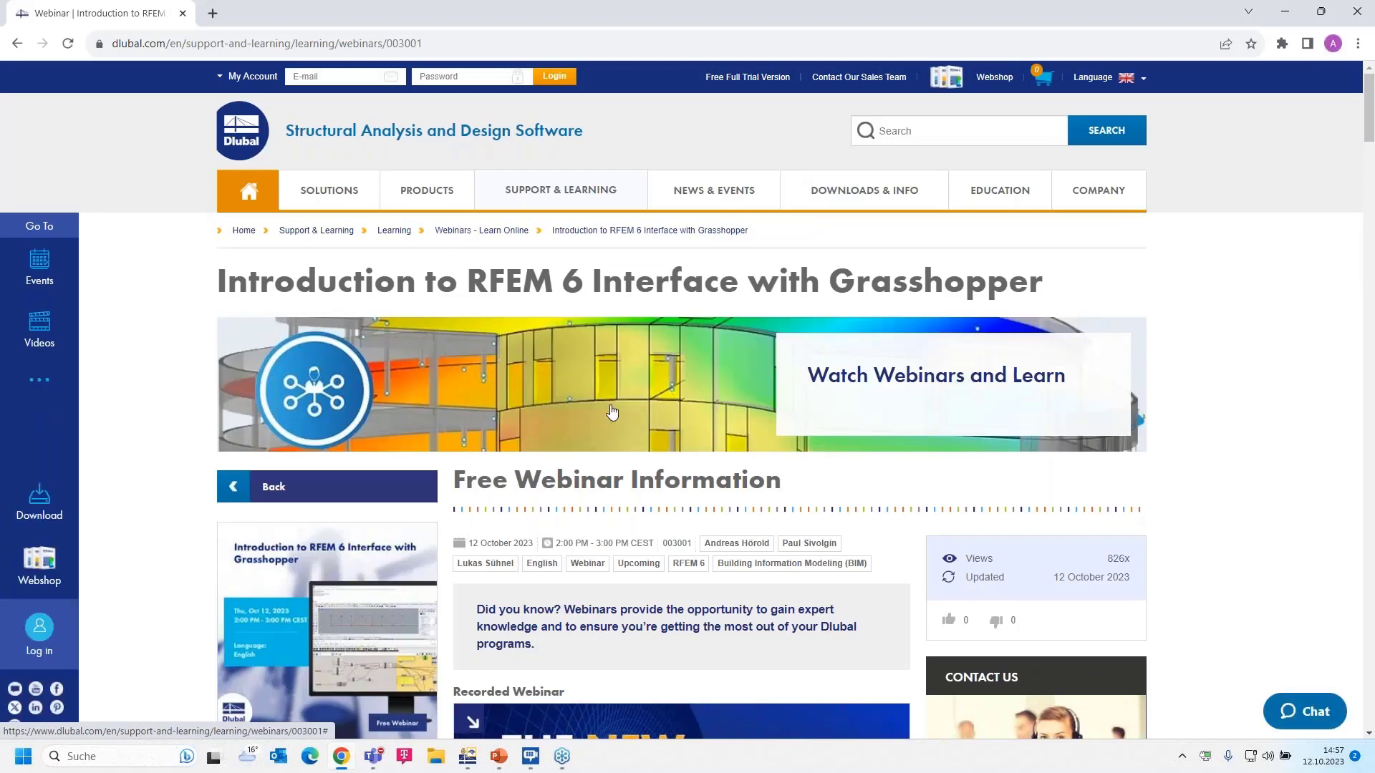
# Review the webinar page's recorded video, content description, downloads, recommended events and Models to Download section.
pyautogui.scroll(-4, 612, 412)
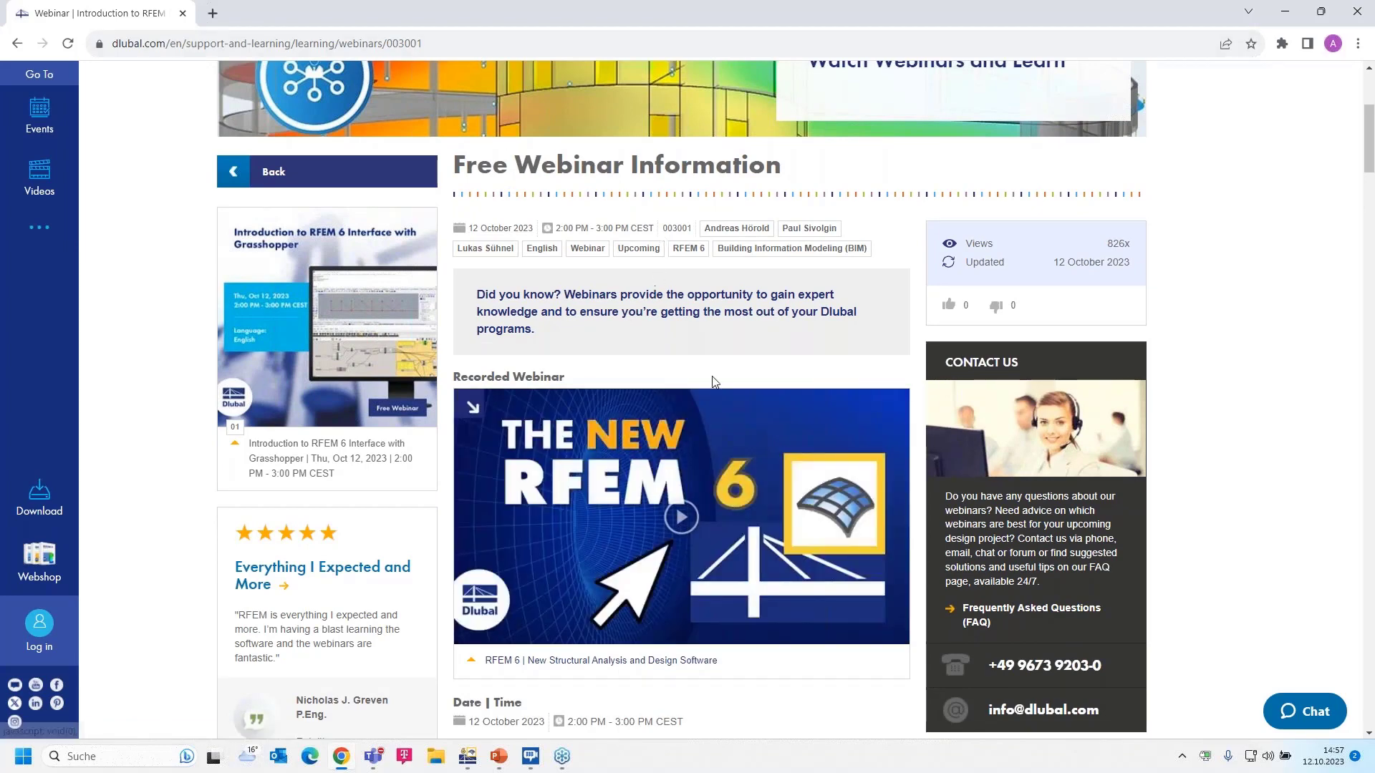
pyautogui.scroll(-1, 717, 509)
pyautogui.scroll(-2, 719, 512)
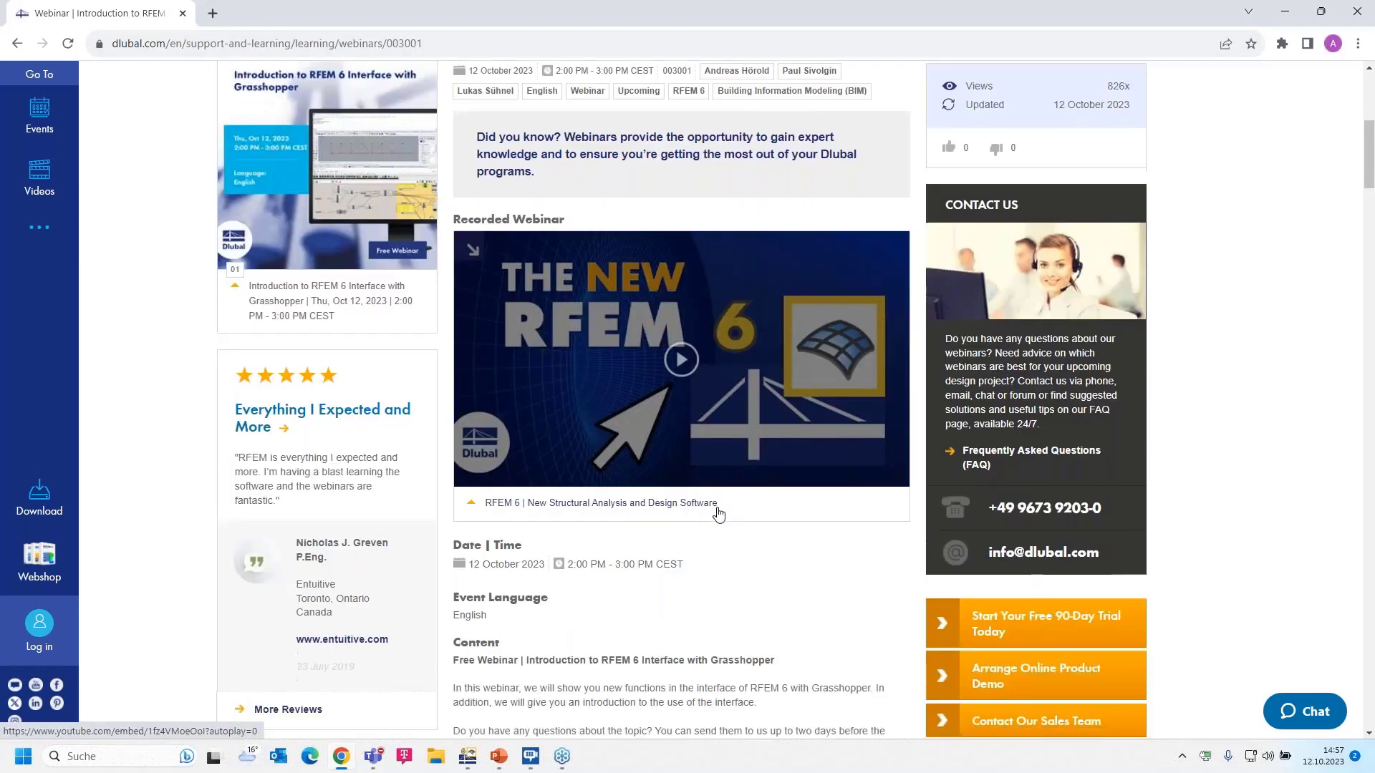
pyautogui.scroll(-3, 709, 429)
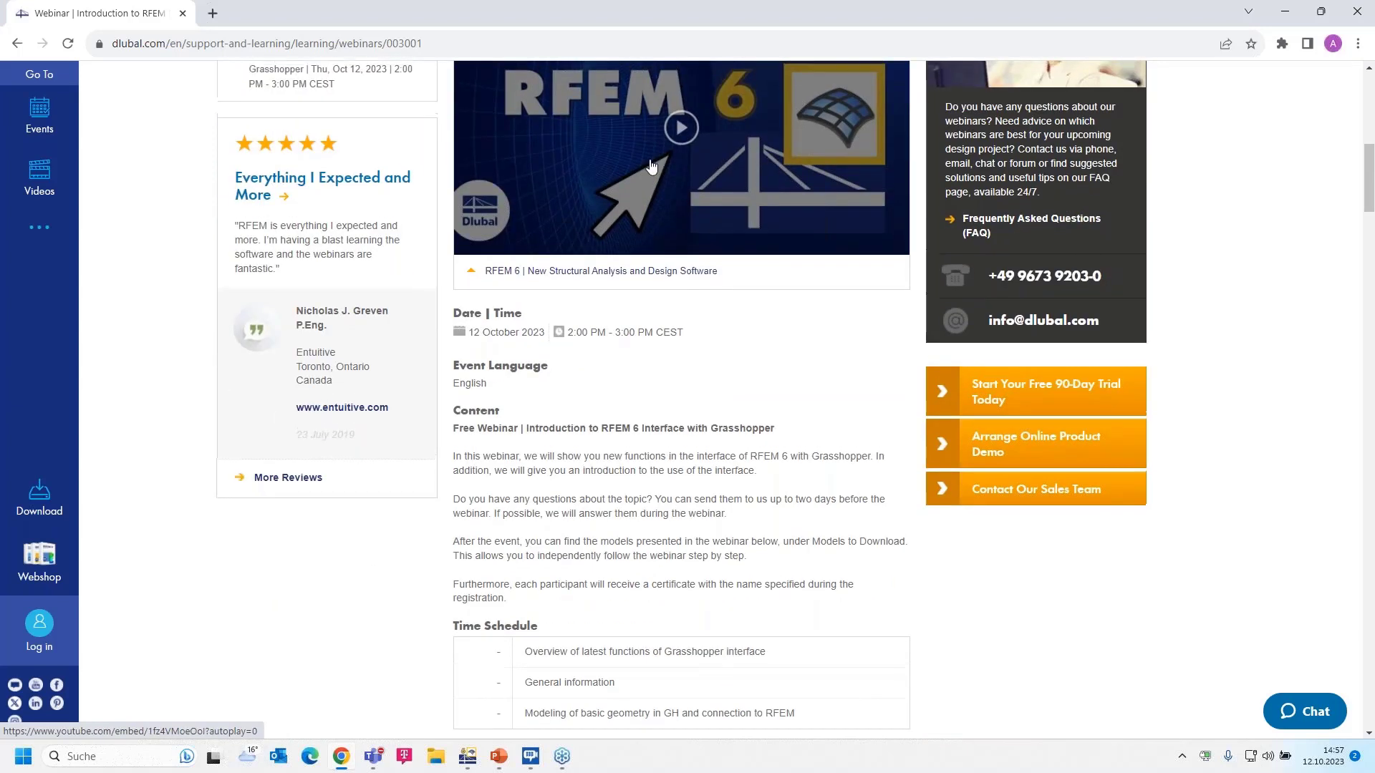
pyautogui.scroll(3, 704, 396)
pyautogui.scroll(-10, 704, 396)
pyautogui.scroll(-5, 571, 487)
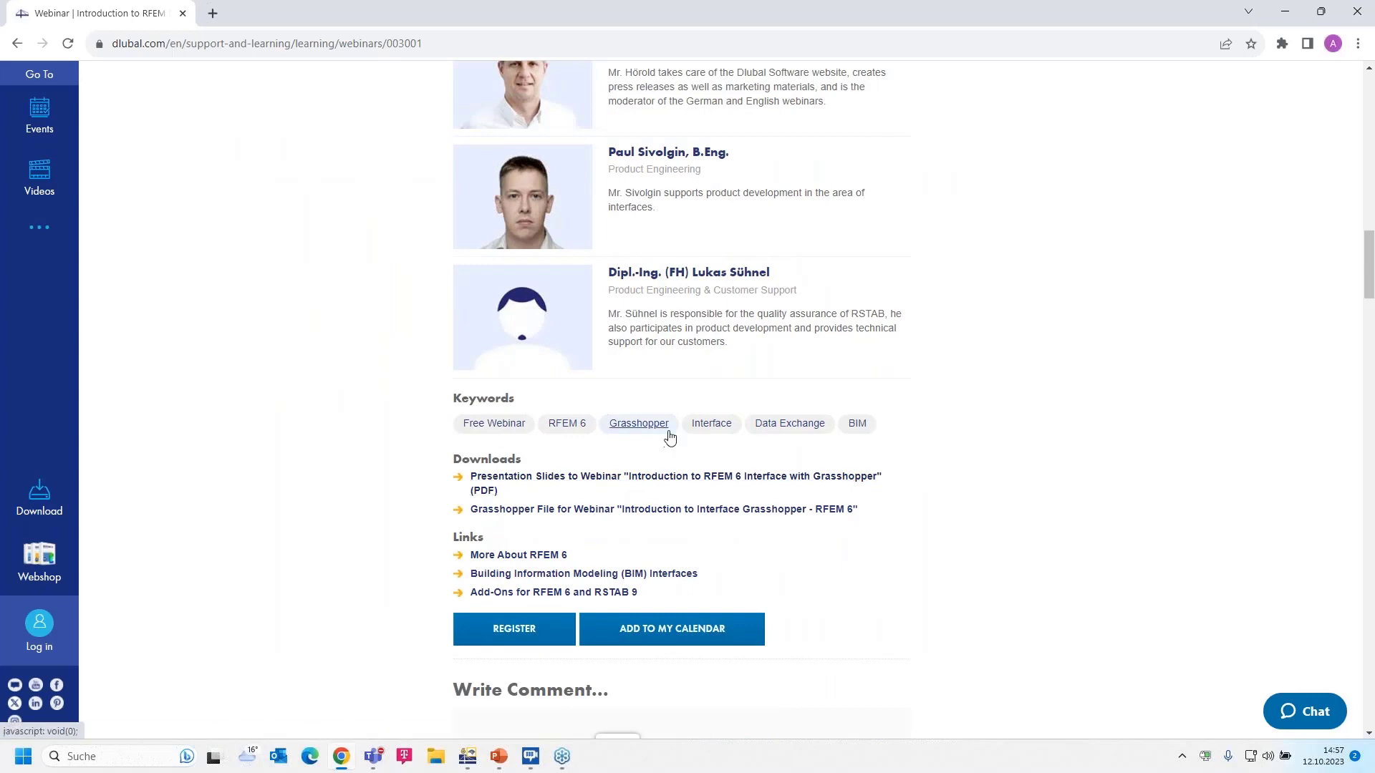
pyautogui.scroll(-2, 666, 437)
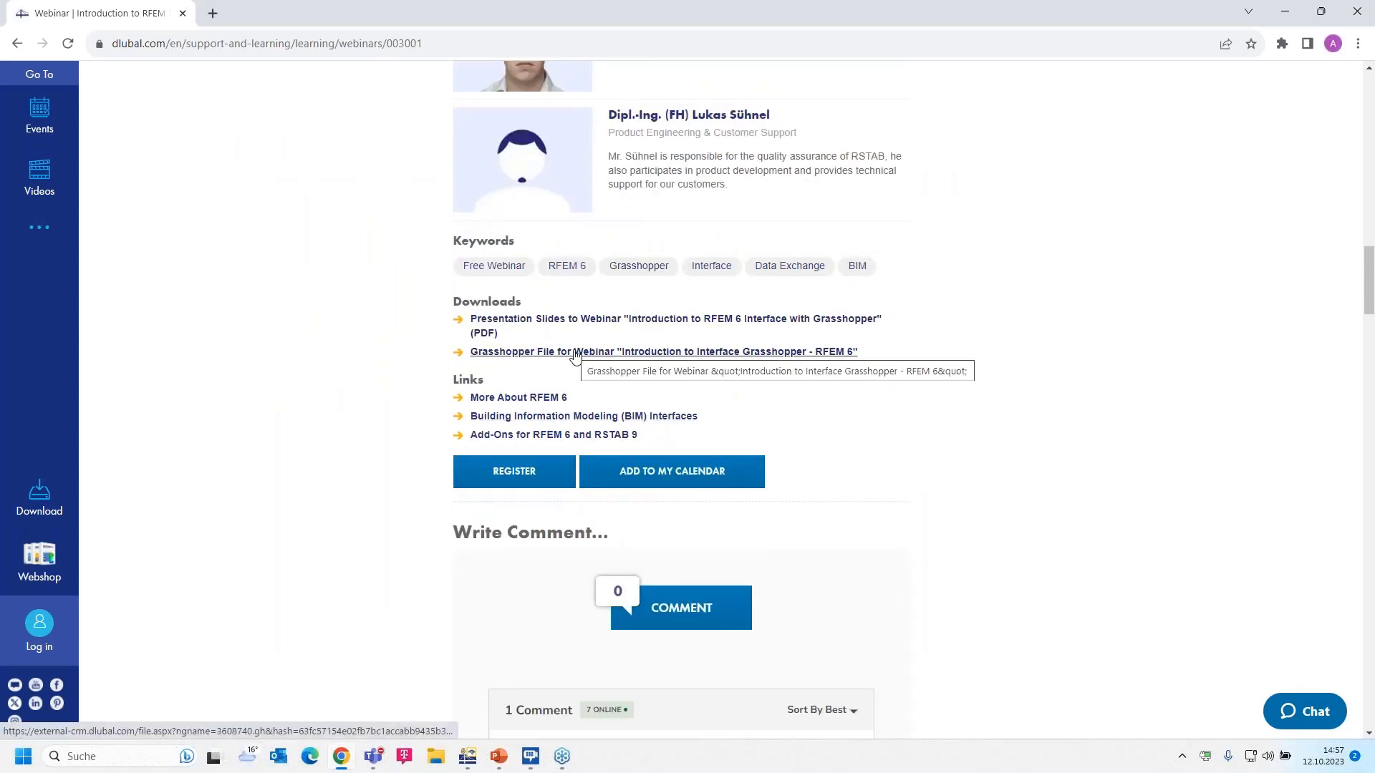
pyautogui.scroll(-6, 573, 358)
pyautogui.scroll(-15, 677, 190)
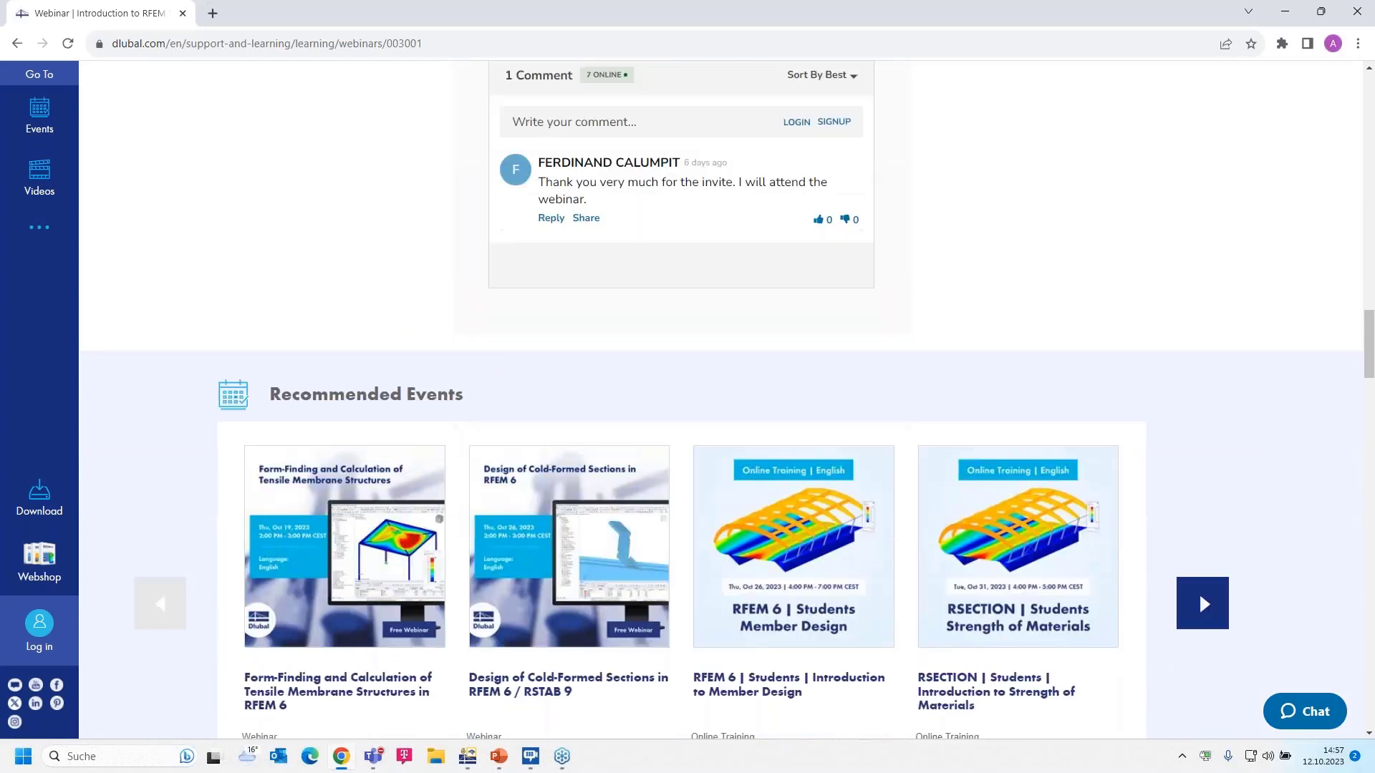
pyautogui.scroll(1, 677, 189)
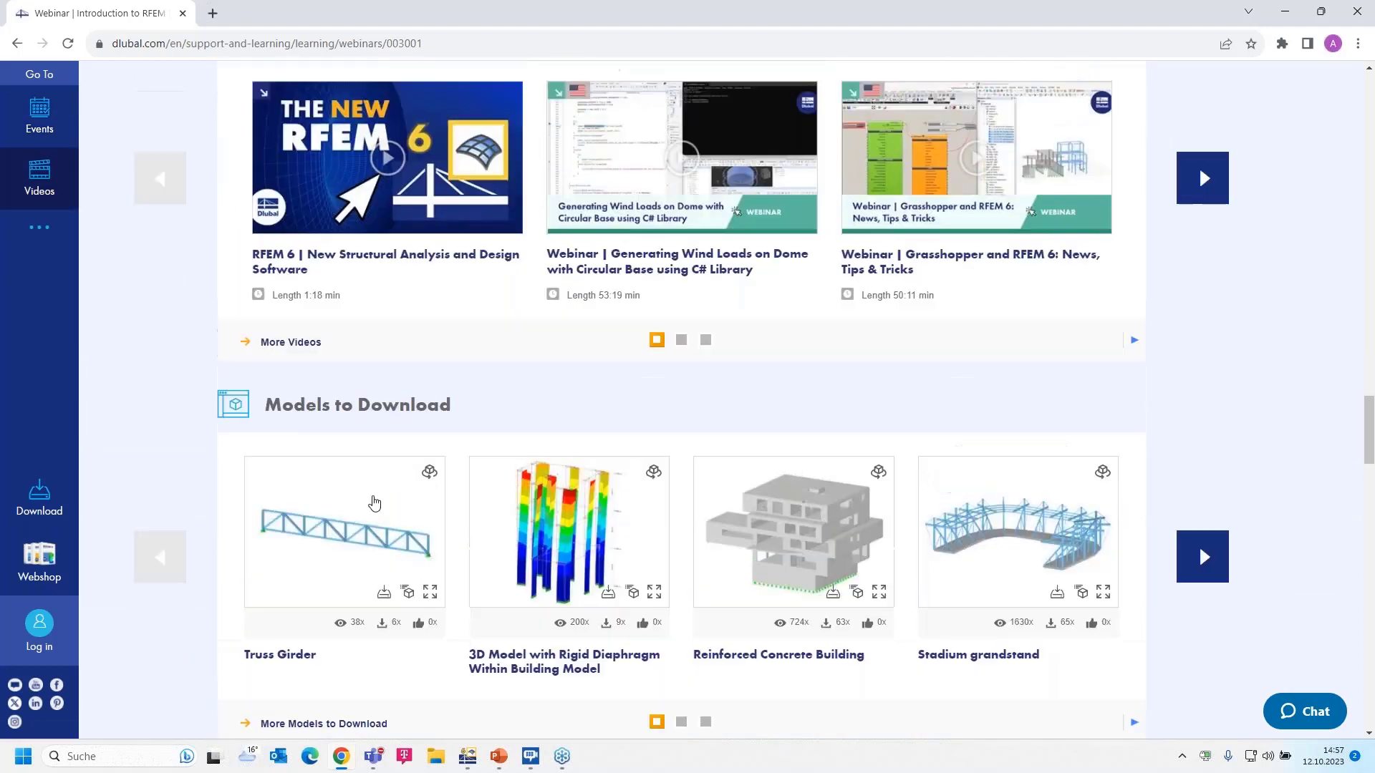